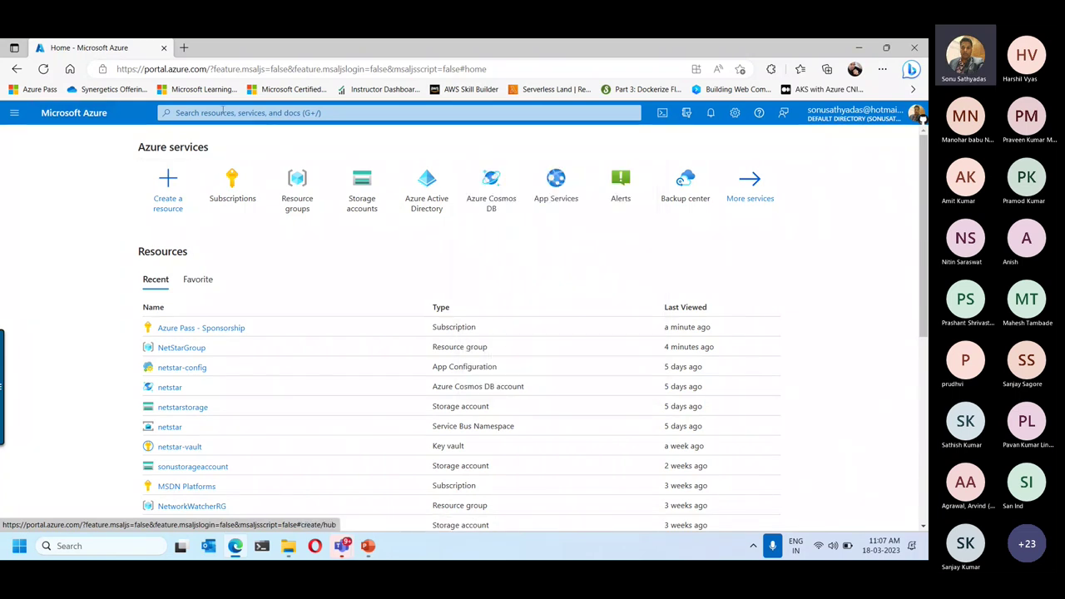
Review the subscriptions list, highlighting the portal address and the subscription's Active status.
{"action": "left_click_drag", "start_coordinate": [207, 70], "coordinate": [136, 70]}
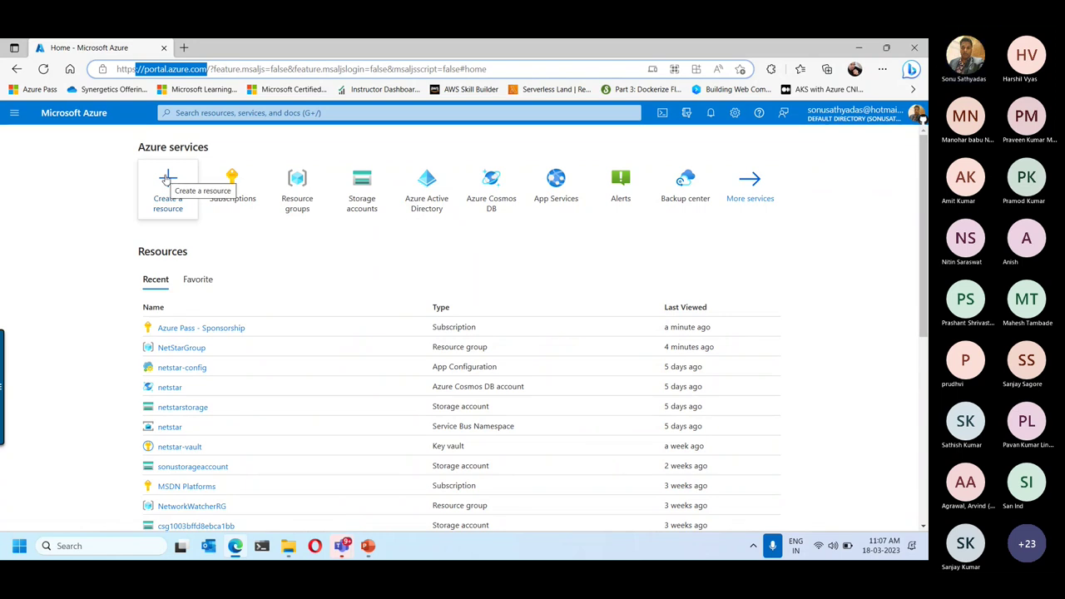
{"action": "left_click", "coordinate": [237, 186]}
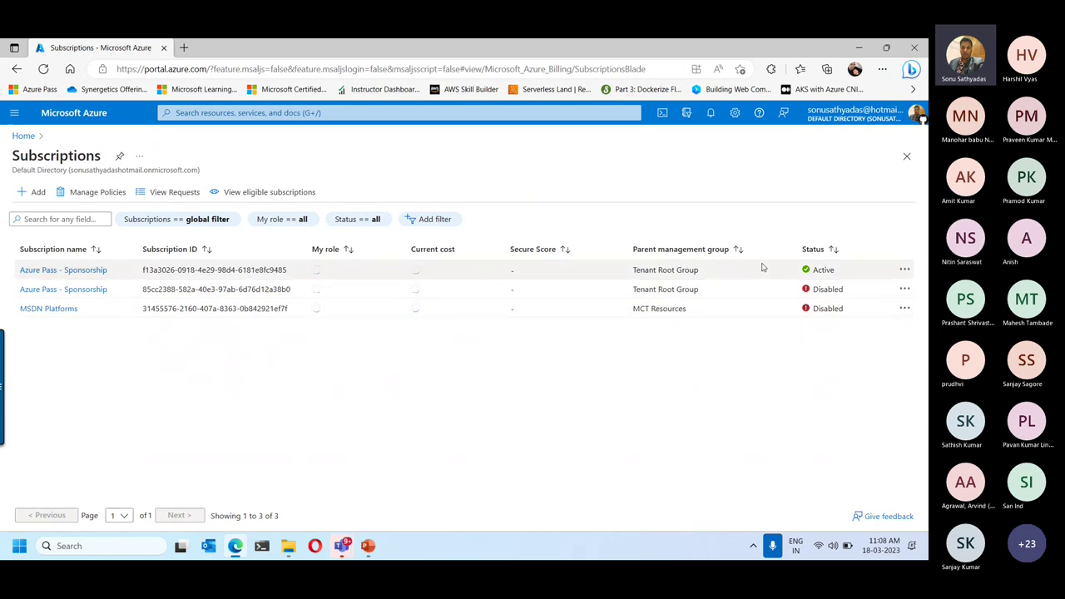
{"action": "double_click", "coordinate": [824, 268]}
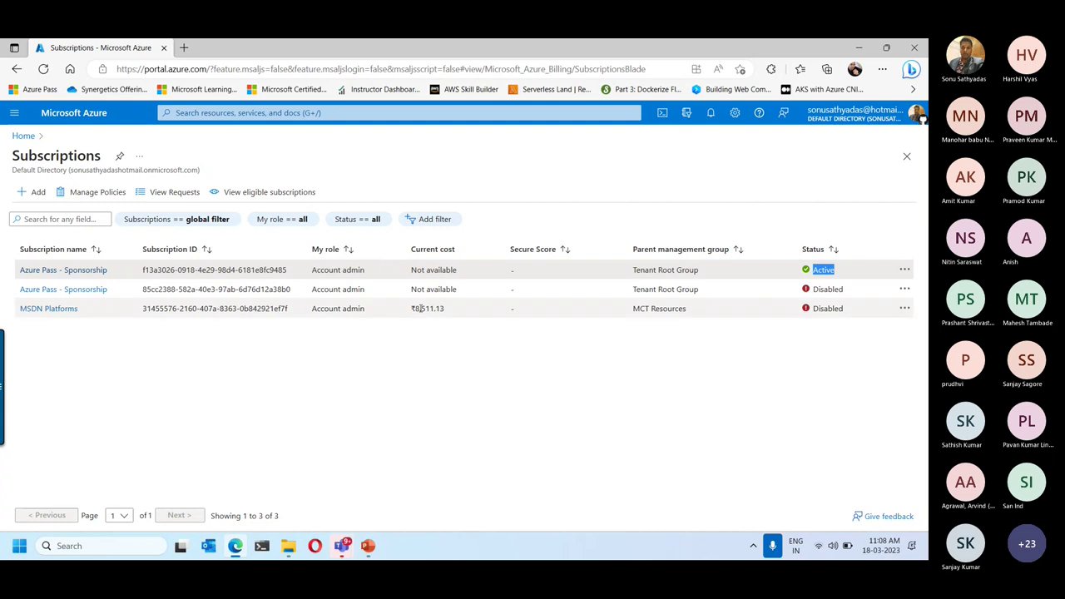
Search 'management' to reach Management groups and expand MCT Resources.
{"action": "left_click", "coordinate": [22, 136]}
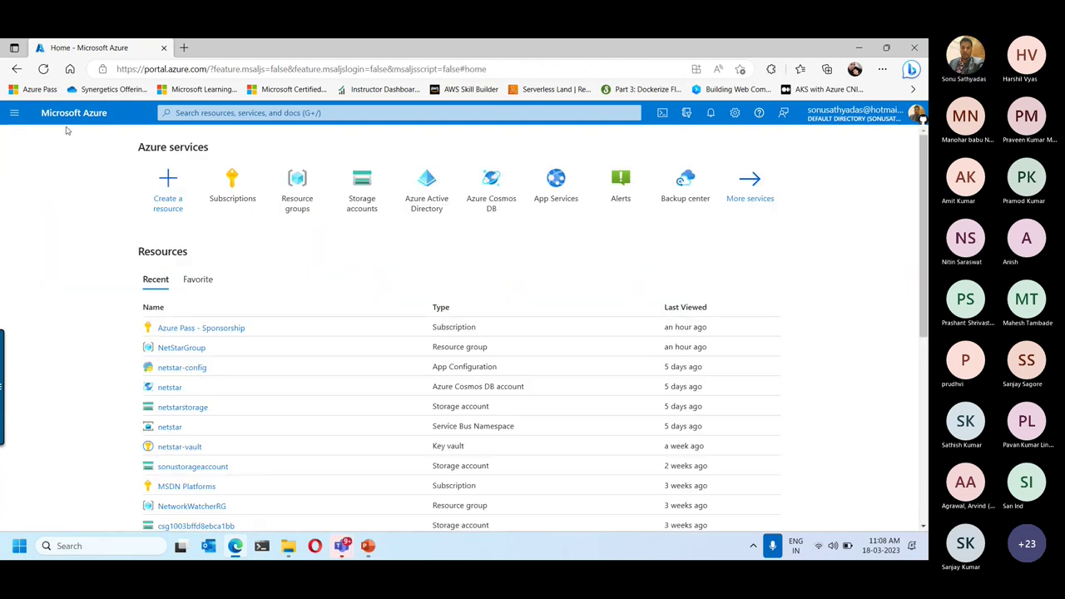
{"action": "left_click", "coordinate": [224, 114]}
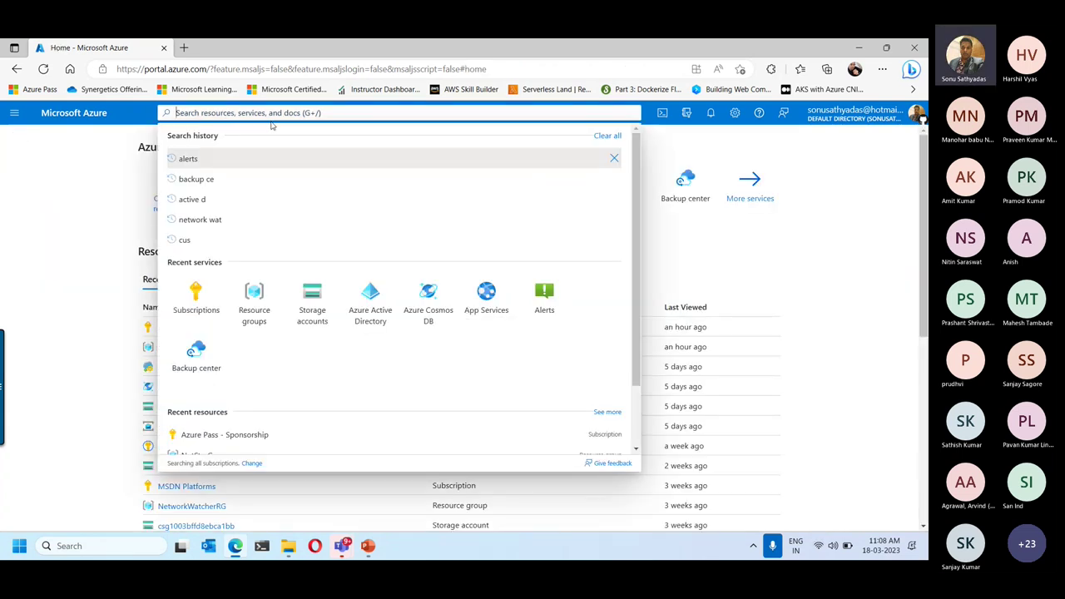
{"action": "type", "text": "management"}
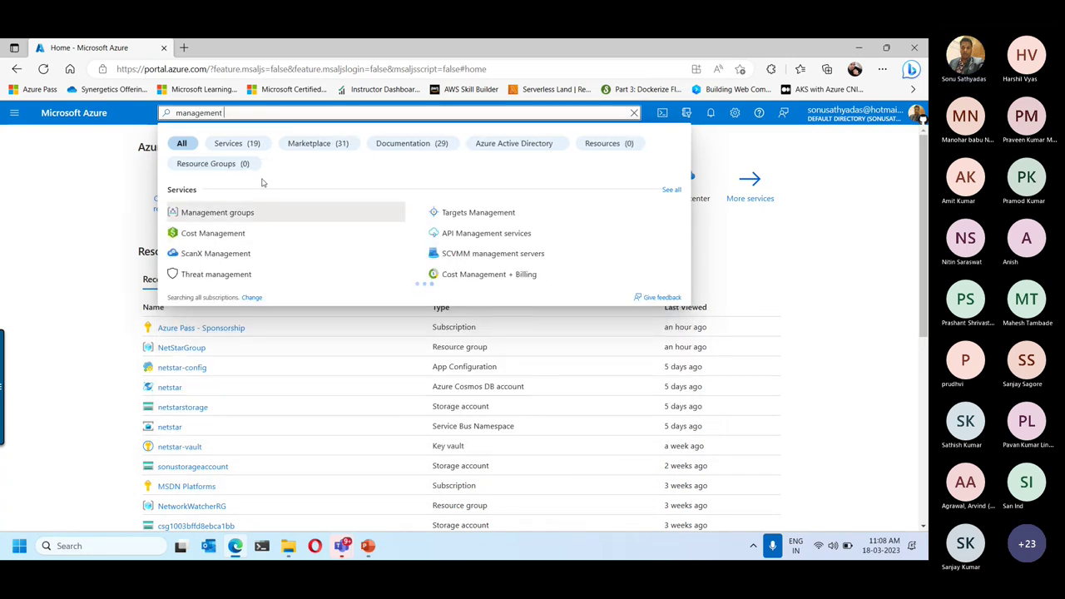
{"action": "left_click", "coordinate": [241, 213]}
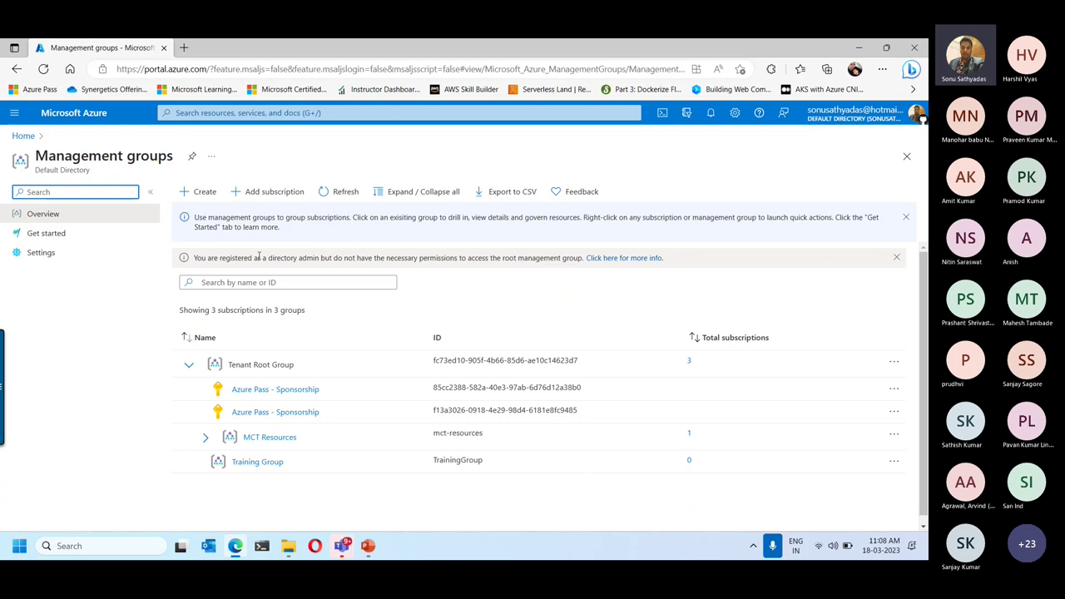
{"action": "scroll", "coordinate": [269, 255], "scroll_direction": "down", "scroll_amount": 1}
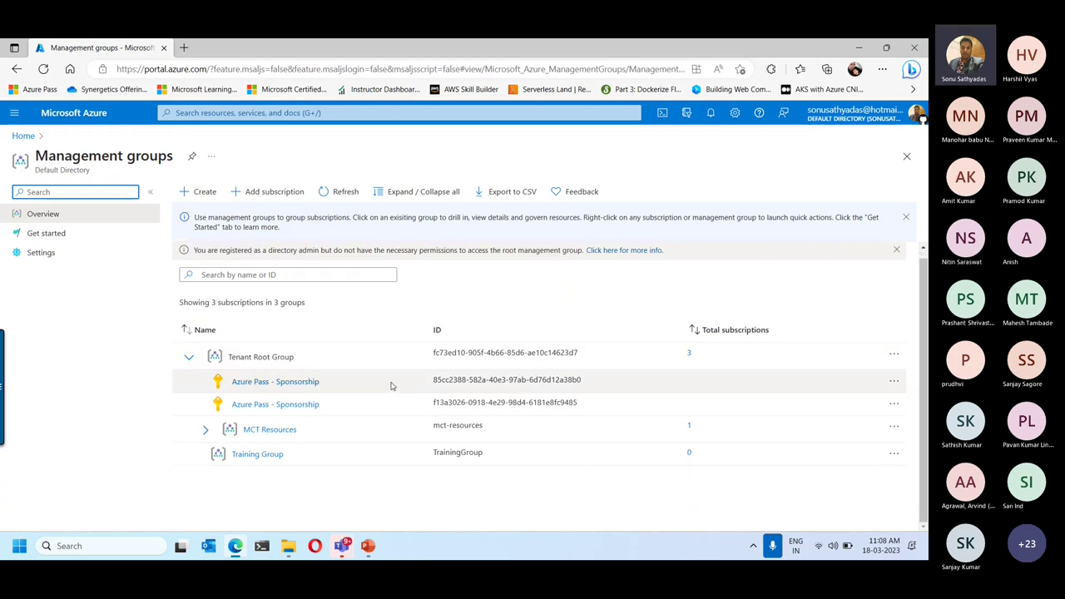
{"action": "left_click", "coordinate": [208, 431]}
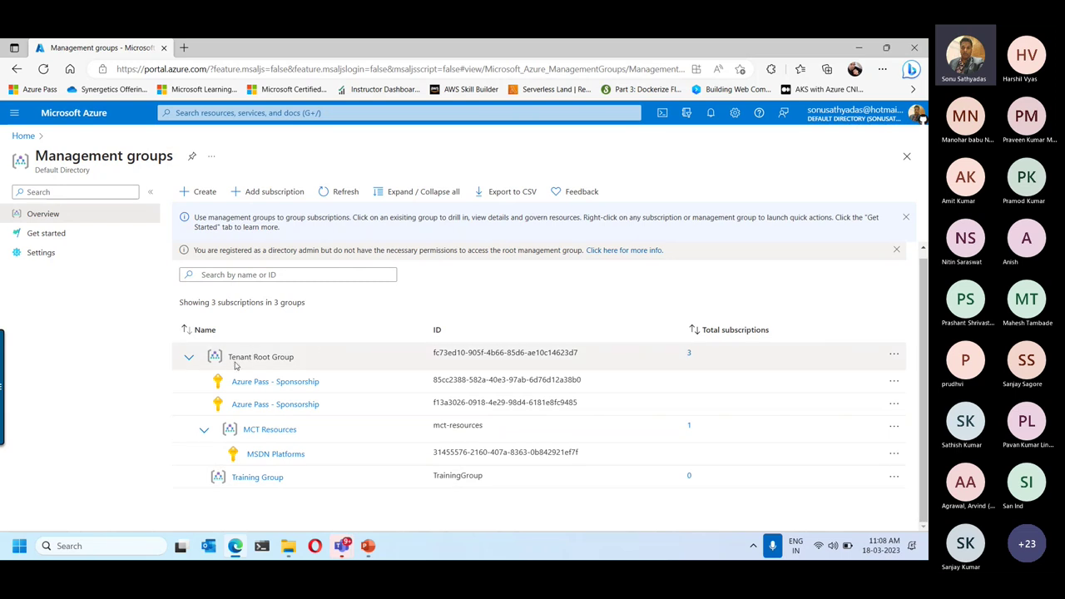
Point out the Tenant Root Group, MSDN Platforms and MCT Resources names in the hierarchy.
{"action": "left_click_drag", "start_coordinate": [231, 356], "coordinate": [298, 357]}
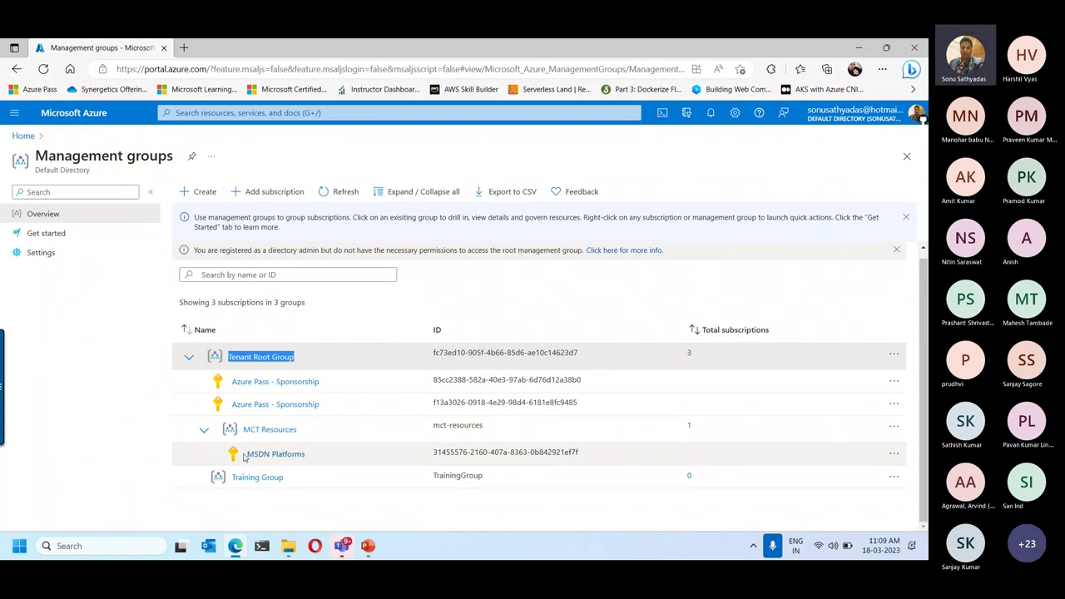
{"action": "left_click_drag", "start_coordinate": [248, 454], "coordinate": [310, 457]}
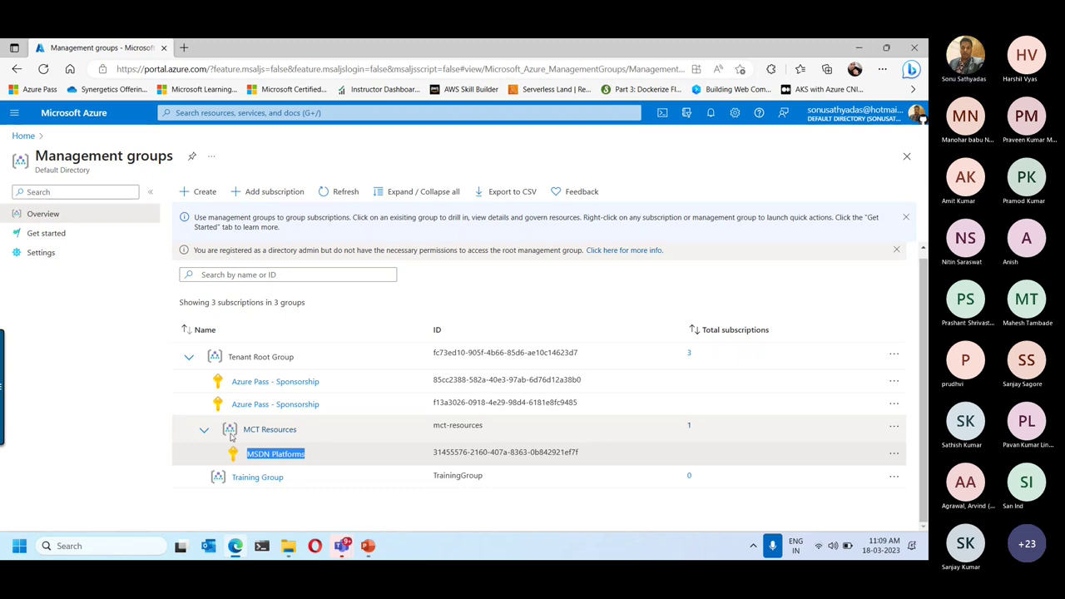
{"action": "left_click_drag", "start_coordinate": [248, 433], "coordinate": [302, 440]}
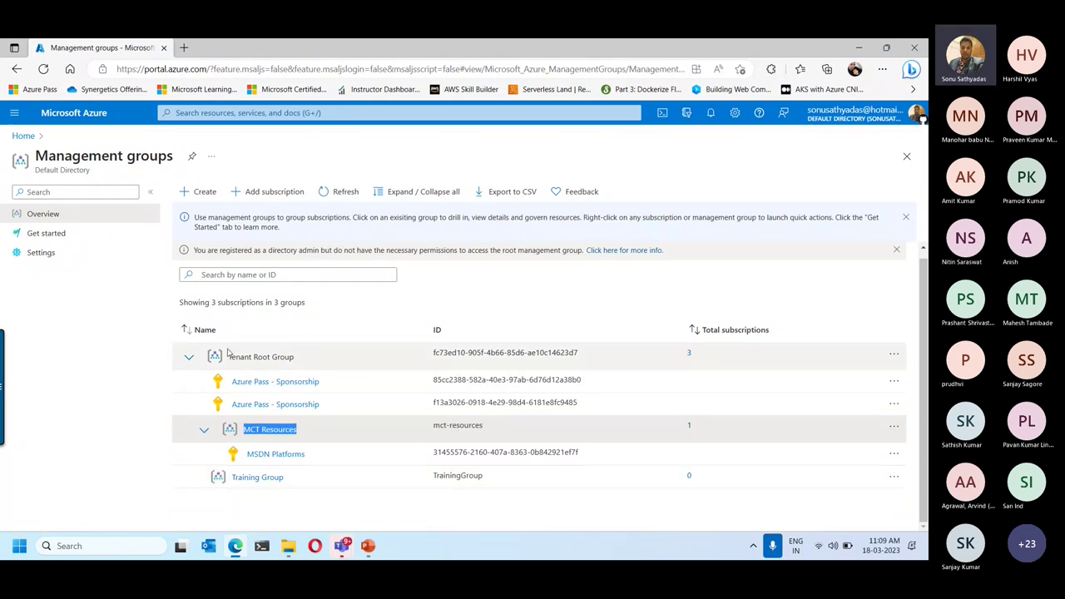
{"action": "left_click_drag", "start_coordinate": [230, 358], "coordinate": [295, 358]}
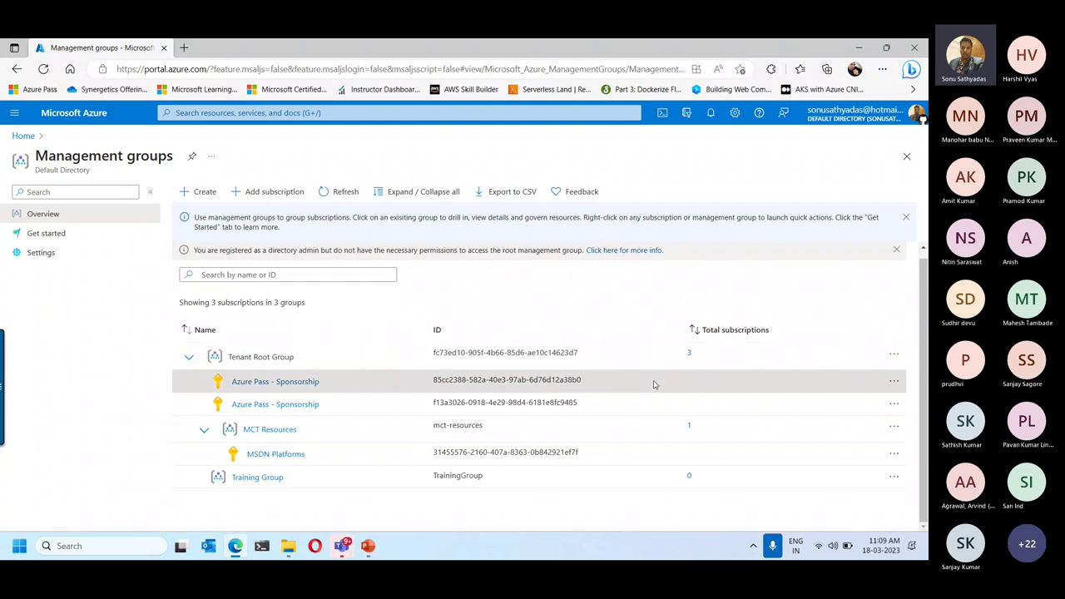
Move the first Azure Pass - Sponsorship subscription under Training Group, then expand Training Group.
{"action": "left_click", "coordinate": [893, 382]}
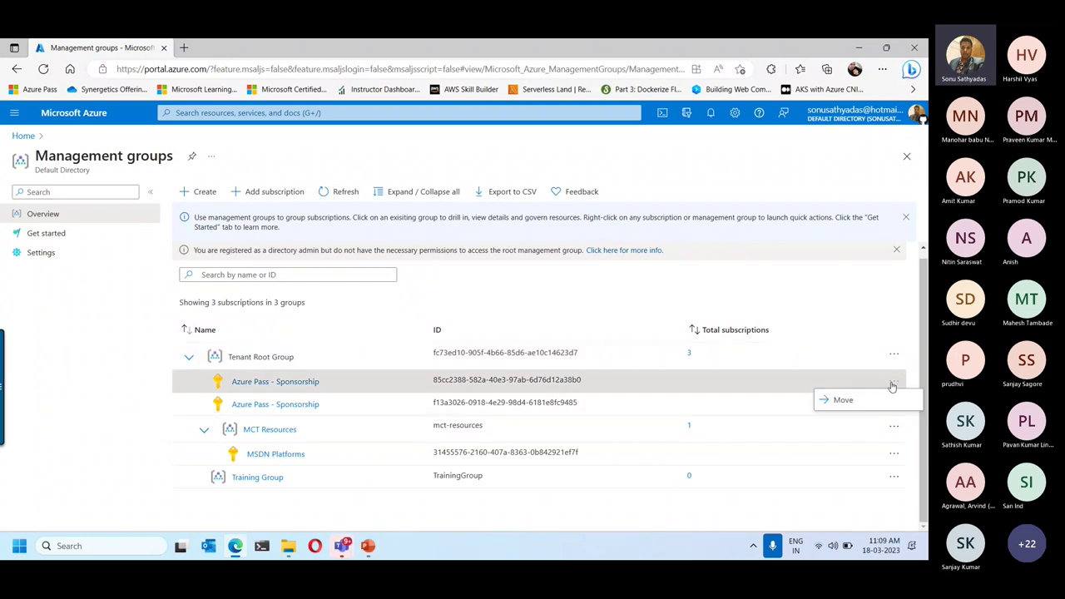
{"action": "left_click", "coordinate": [843, 401]}
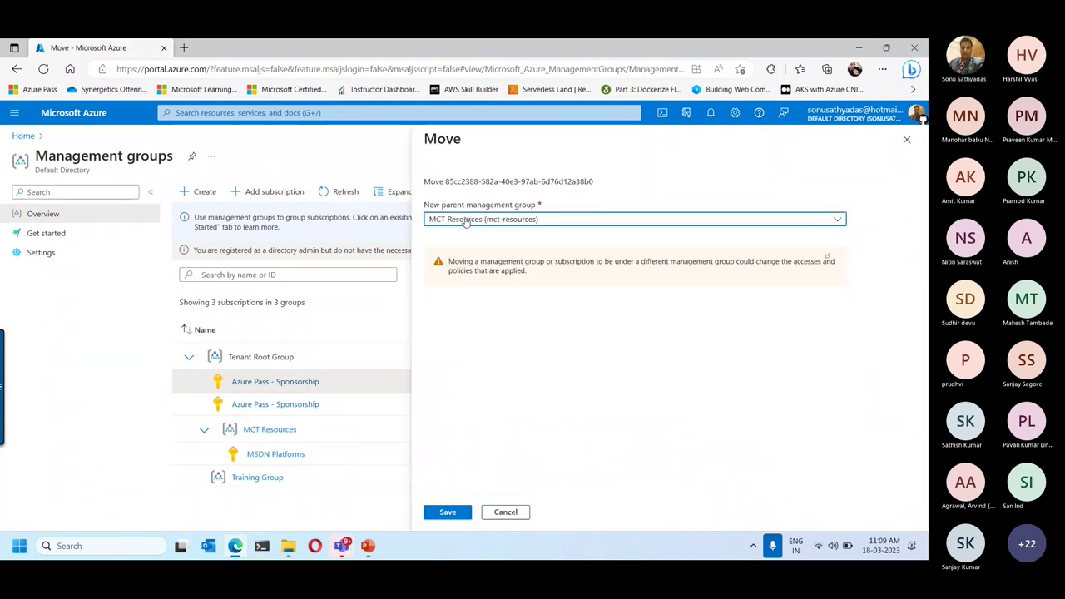
{"action": "left_click", "coordinate": [467, 220]}
{"action": "left_click", "coordinate": [528, 281]}
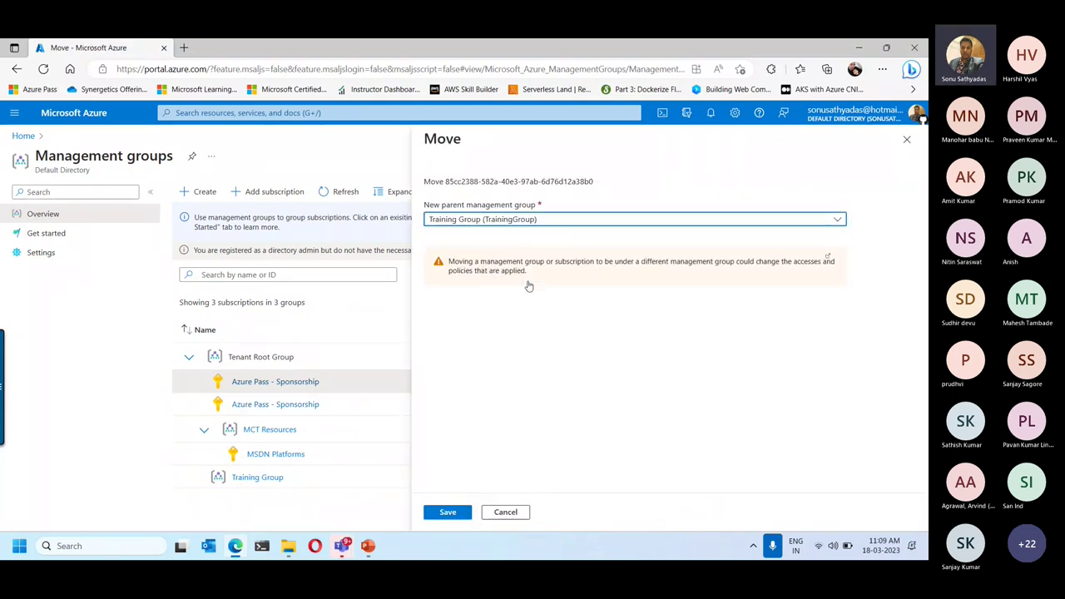
{"action": "left_click", "coordinate": [447, 512]}
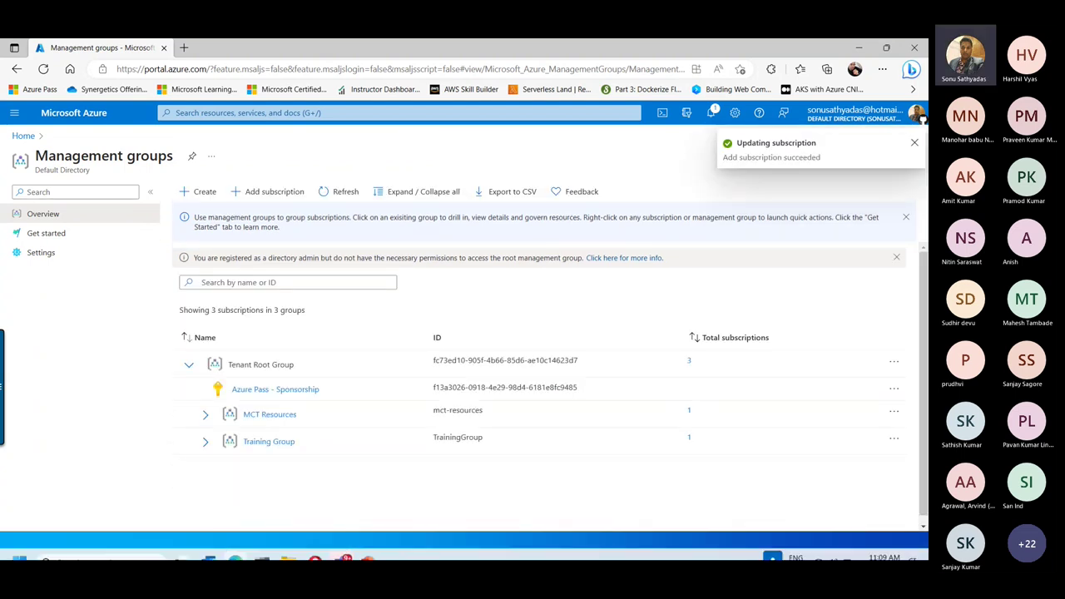
{"action": "left_click", "coordinate": [206, 442]}
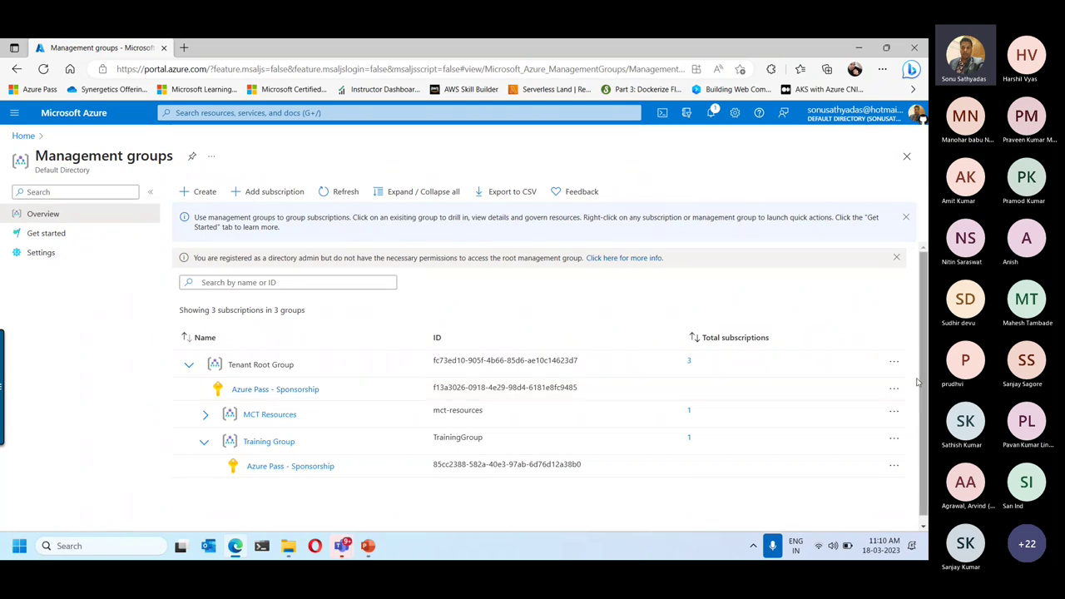
{"action": "left_click", "coordinate": [894, 388]}
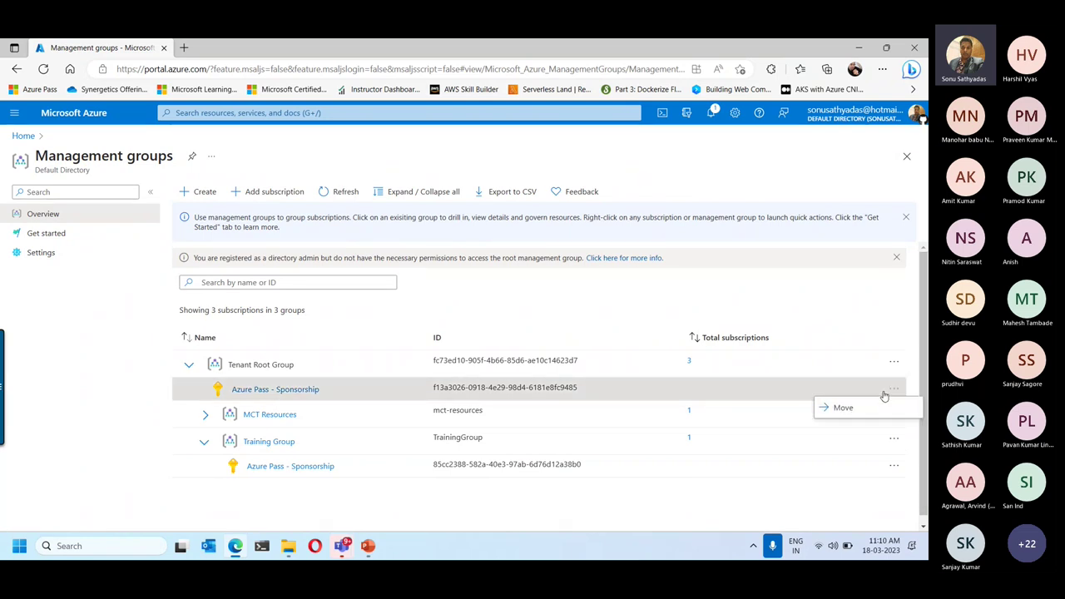
Move the remaining Azure Pass - Sponsorship subscription under Training Group as well.
{"action": "left_click", "coordinate": [837, 407]}
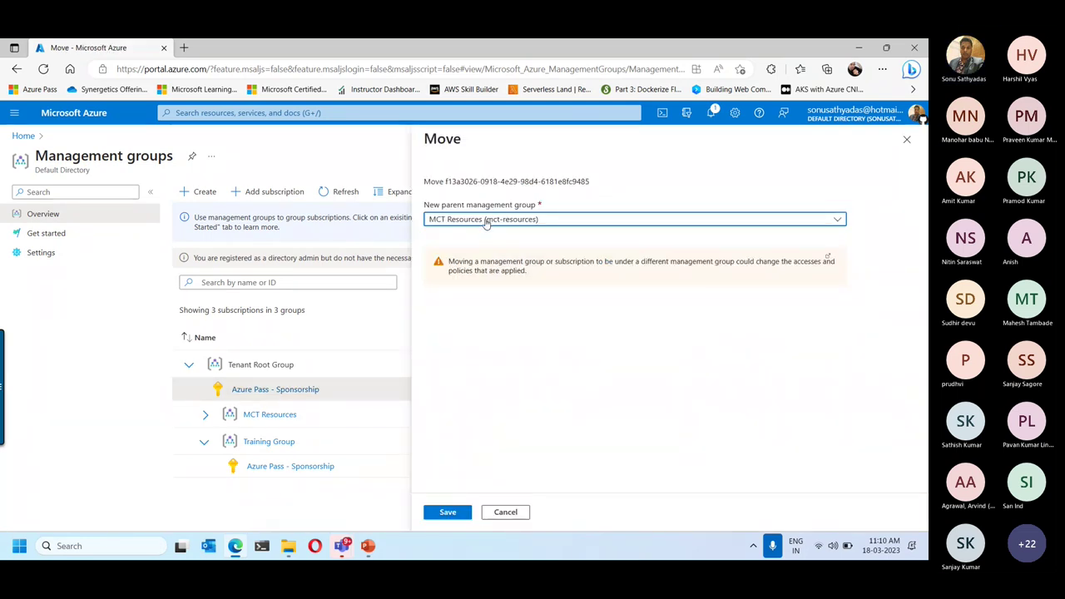
{"action": "left_click", "coordinate": [488, 220]}
{"action": "left_click", "coordinate": [507, 281]}
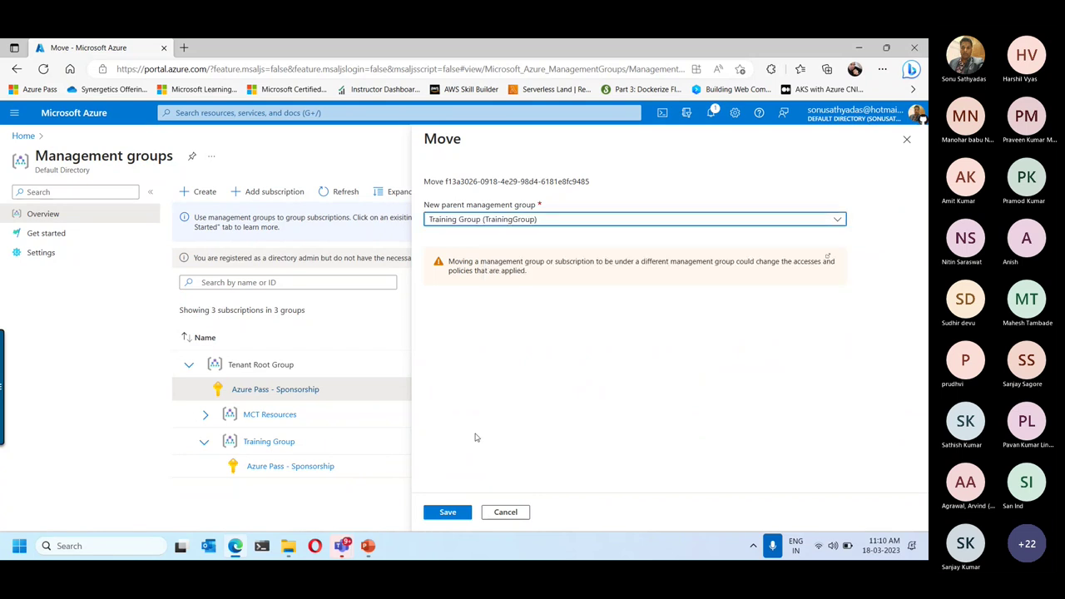
{"action": "left_click", "coordinate": [450, 512]}
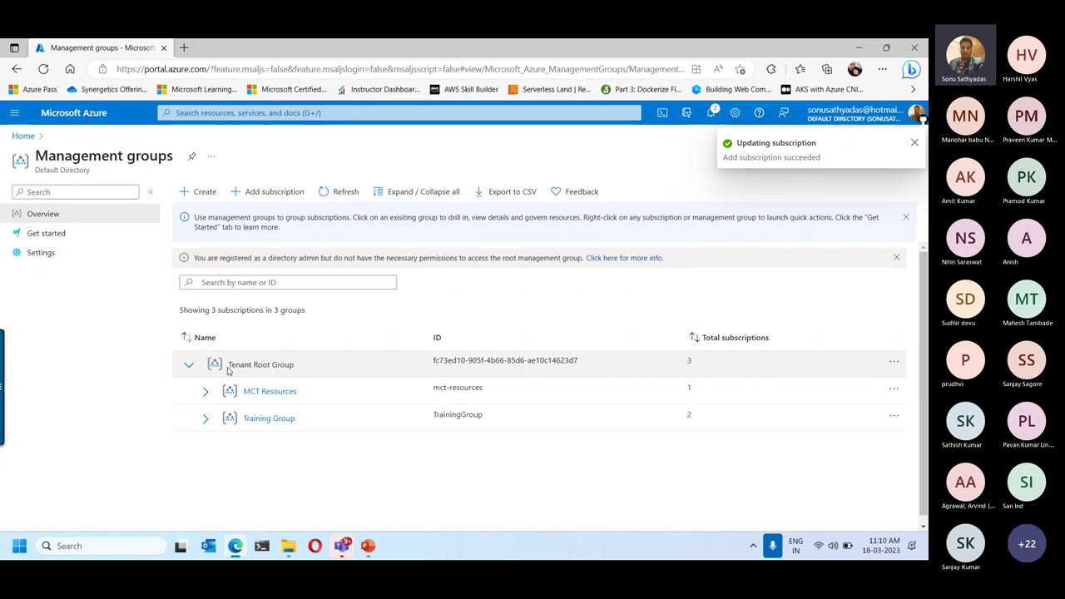
Expand MCT Resources and Training Group to show MSDN Platforms and both Azure Pass subscriptions.
{"action": "left_click_drag", "start_coordinate": [228, 367], "coordinate": [292, 366]}
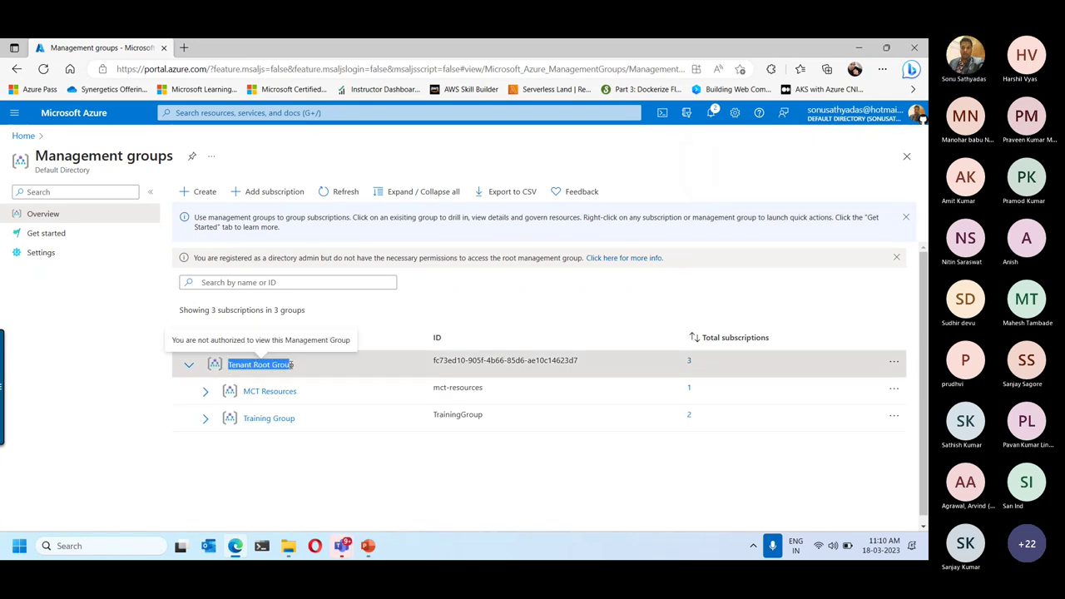
{"action": "left_click", "coordinate": [204, 396]}
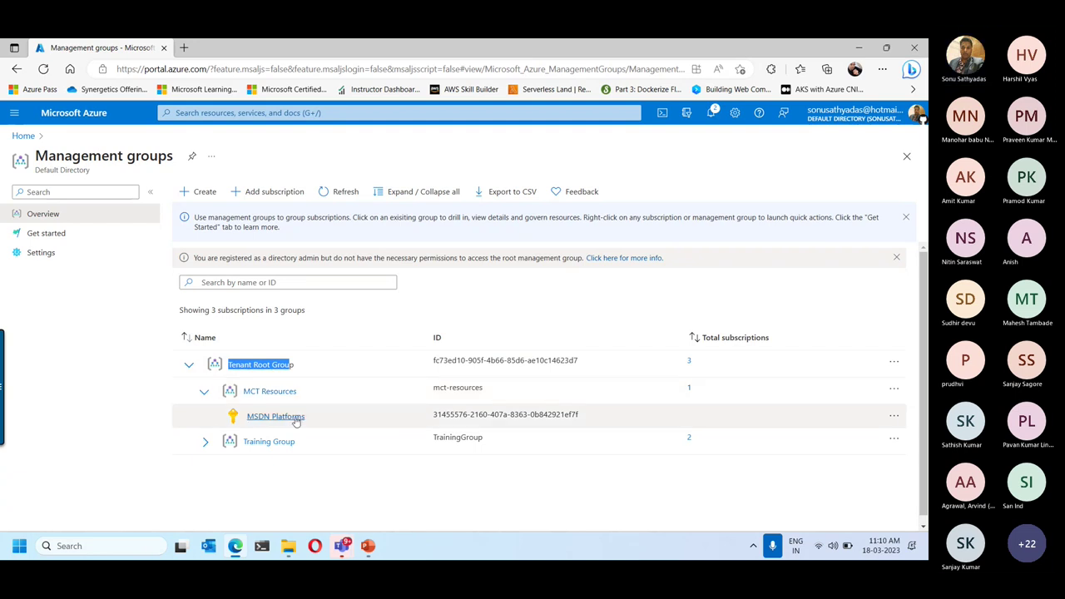
{"action": "left_click_drag", "start_coordinate": [304, 418], "coordinate": [250, 422]}
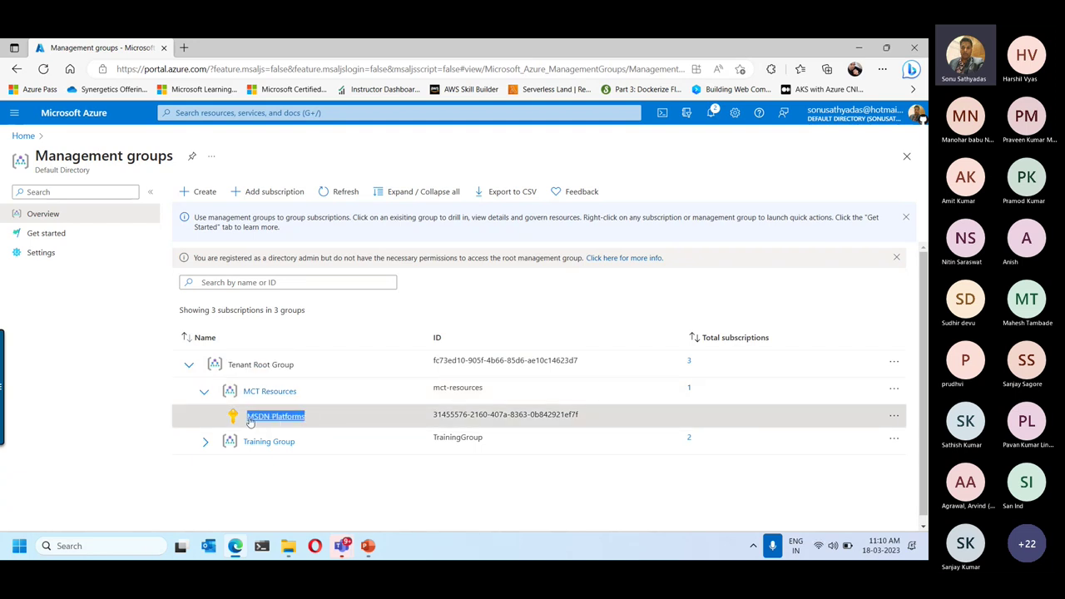
{"action": "left_click", "coordinate": [205, 443]}
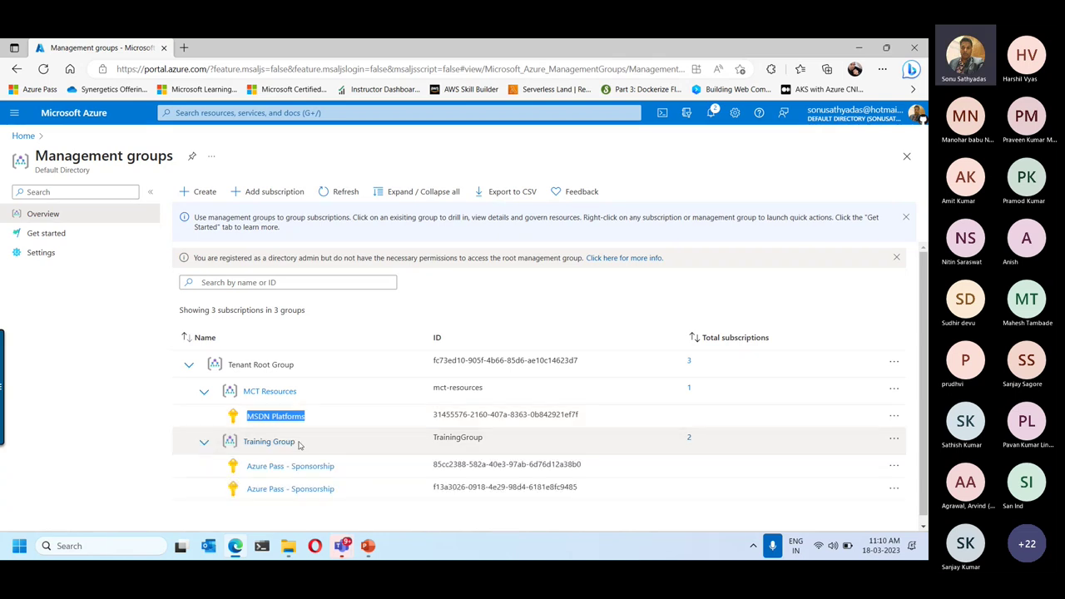
{"action": "left_click_drag", "start_coordinate": [301, 446], "coordinate": [244, 445]}
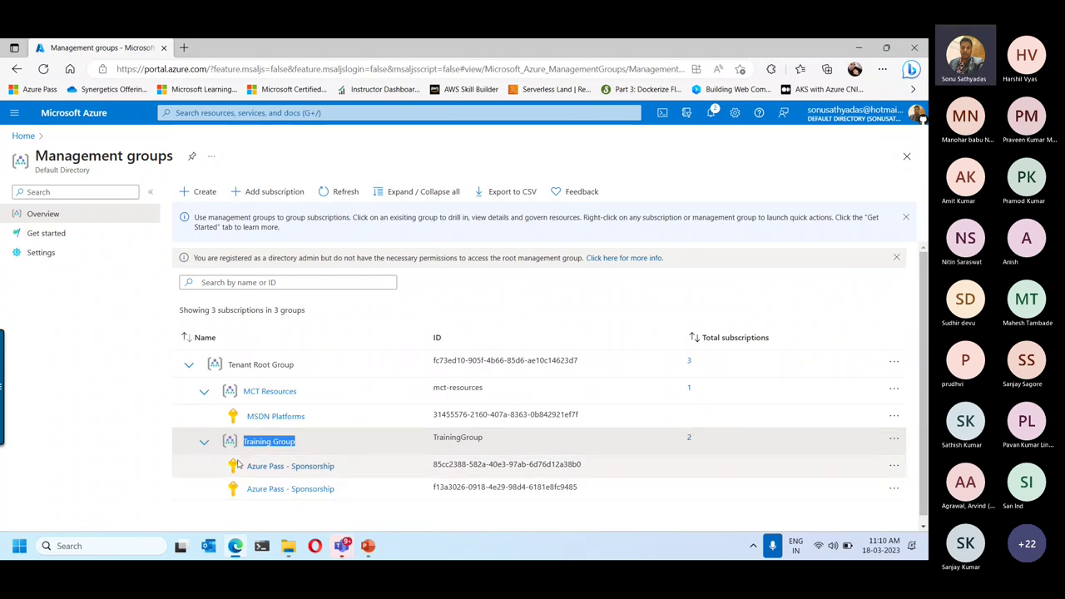
{"action": "left_click", "coordinate": [231, 446]}
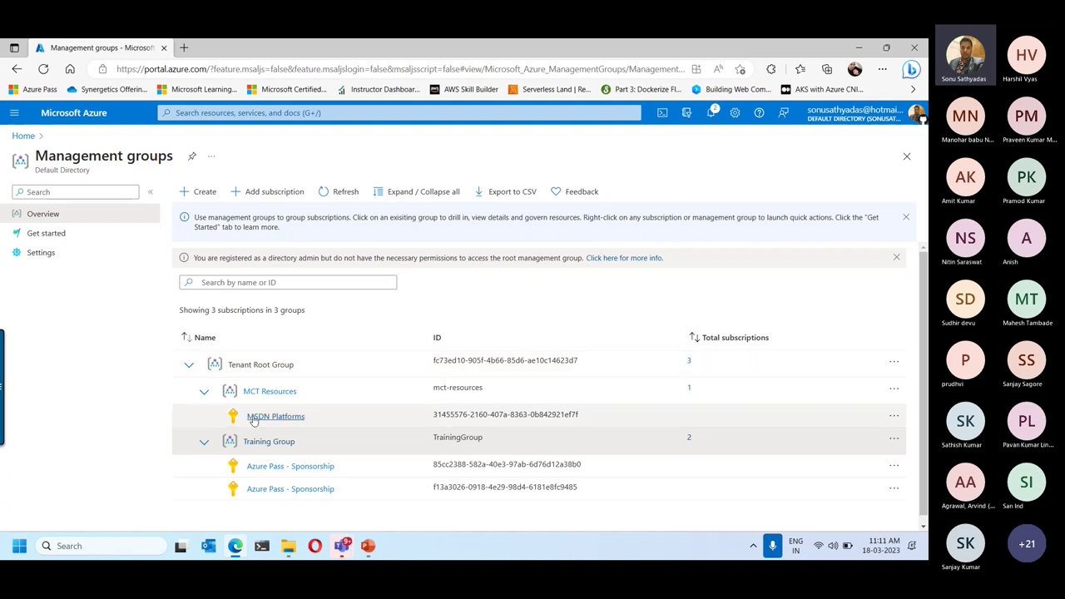
{"action": "scroll", "coordinate": [254, 413], "scroll_direction": "down", "scroll_amount": 1}
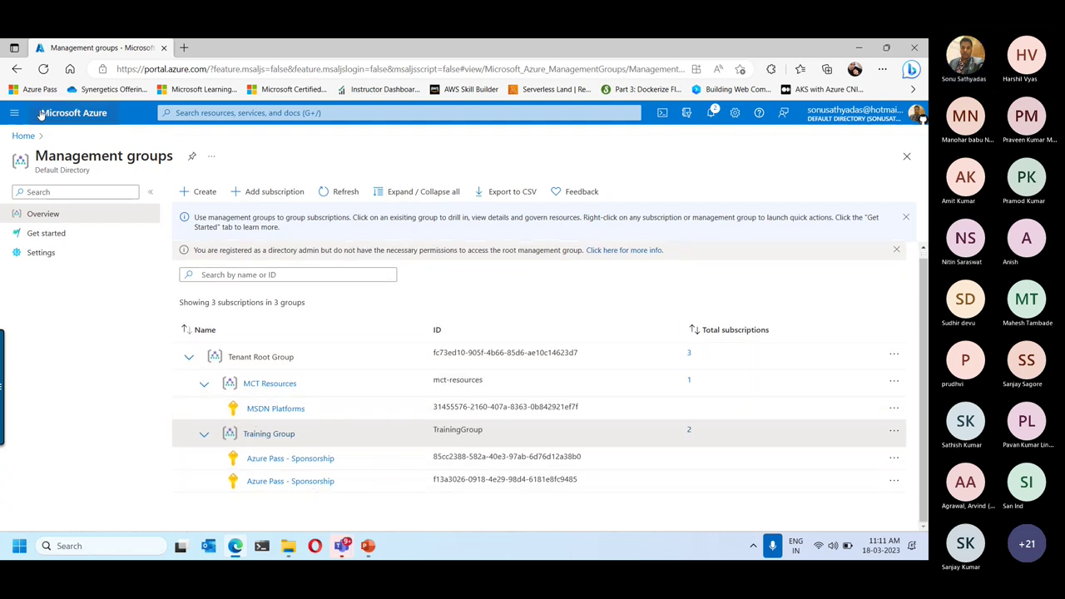
Go from the Azure home page to the Resource groups list.
{"action": "left_click", "coordinate": [23, 136]}
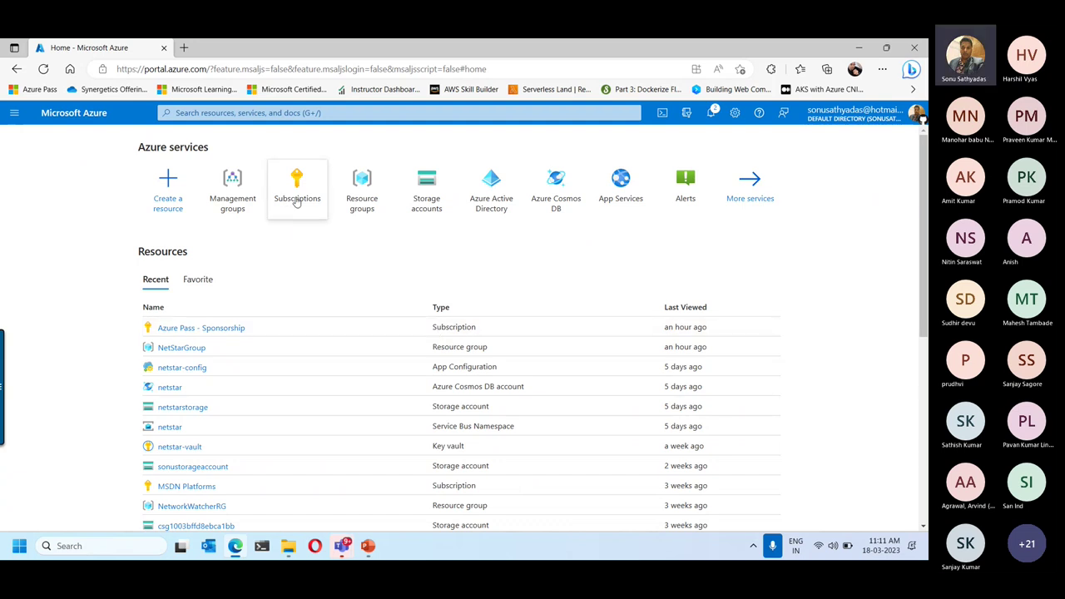
{"action": "mouse_move", "coordinate": [298, 203]}
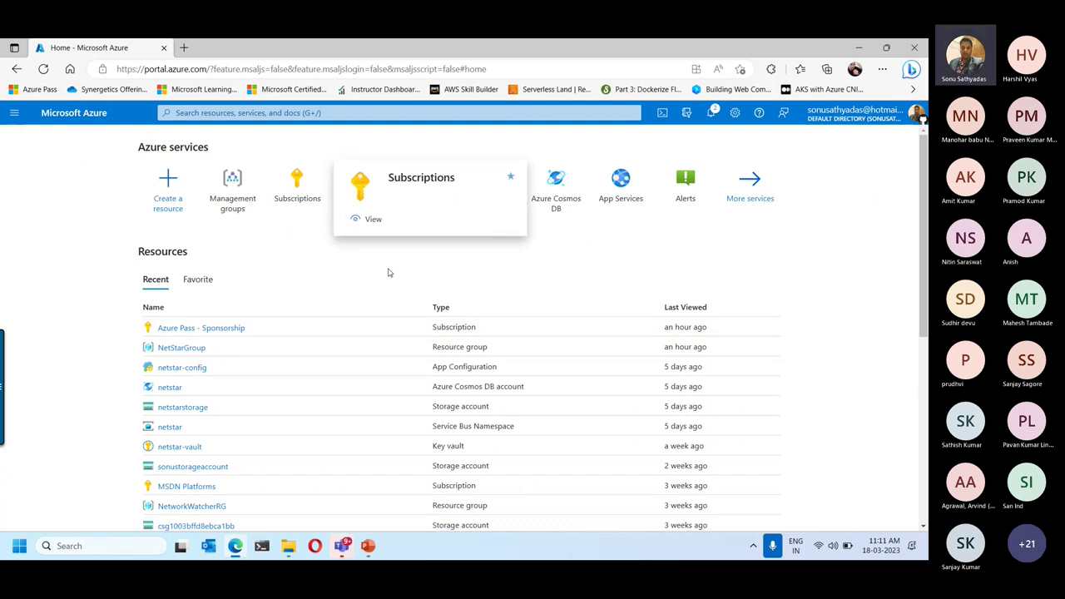
{"action": "left_click", "coordinate": [361, 193]}
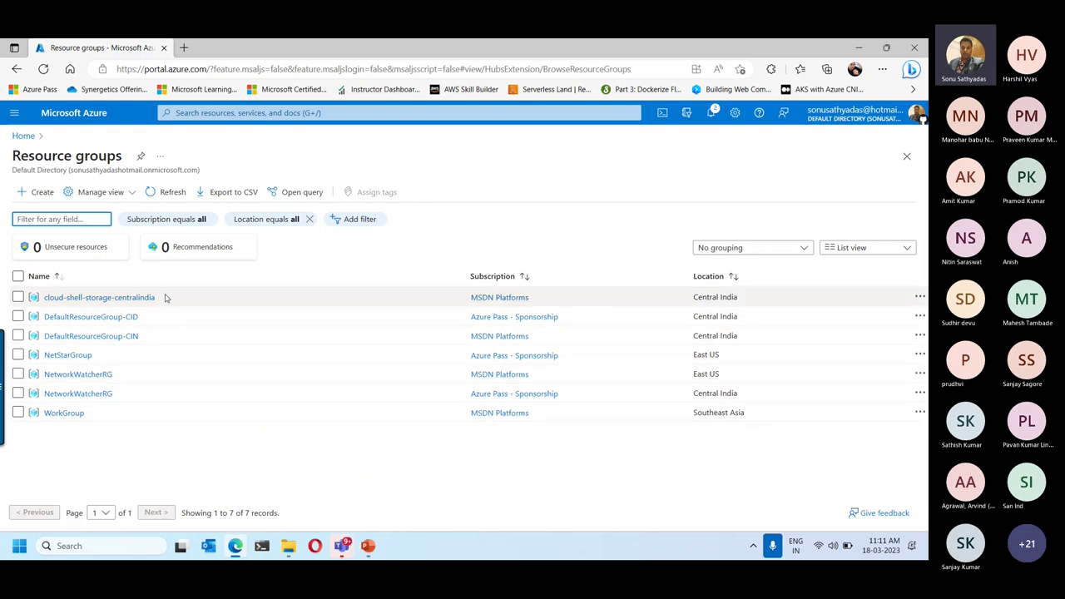
Sort resource groups by subscription and try the individual and select-all checkboxes.
{"action": "left_click", "coordinate": [505, 278]}
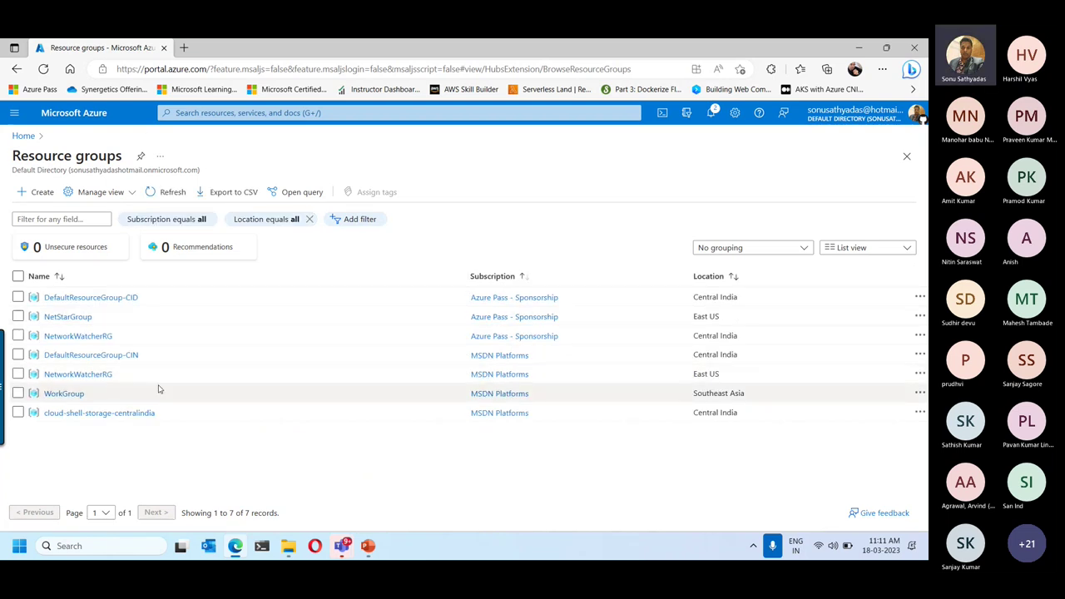
{"action": "left_click", "coordinate": [17, 355]}
{"action": "left_click", "coordinate": [18, 374]}
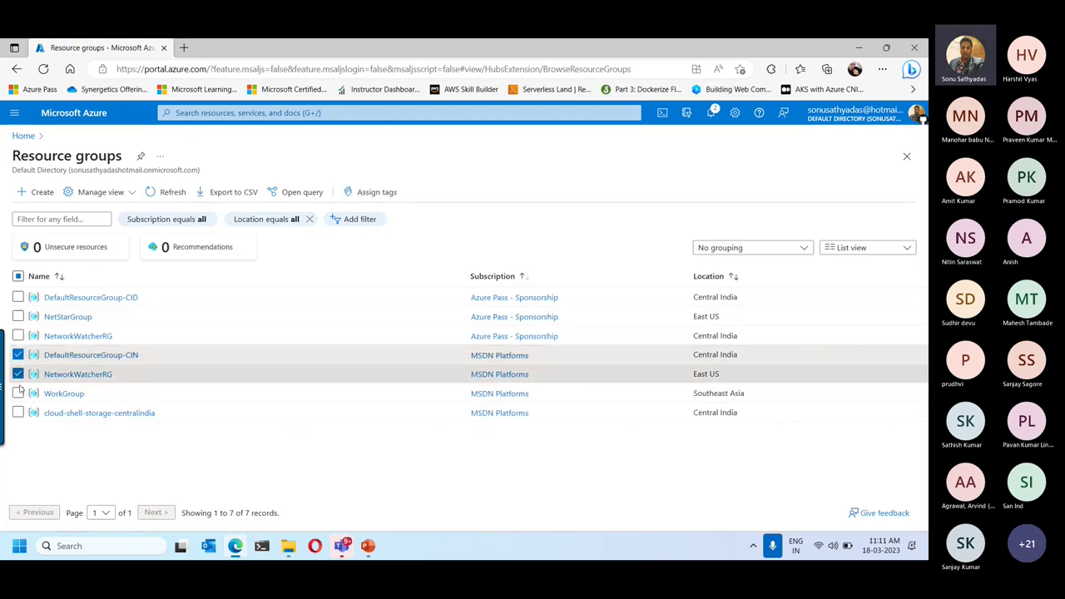
{"action": "left_click", "coordinate": [18, 393]}
{"action": "left_click", "coordinate": [18, 412]}
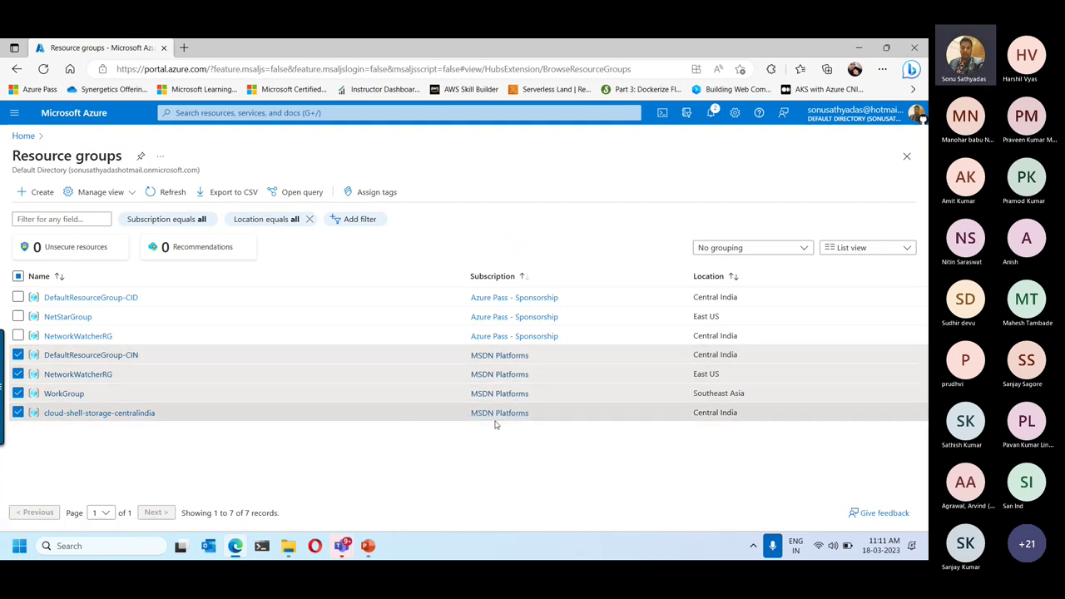
{"action": "left_click", "coordinate": [17, 276]}
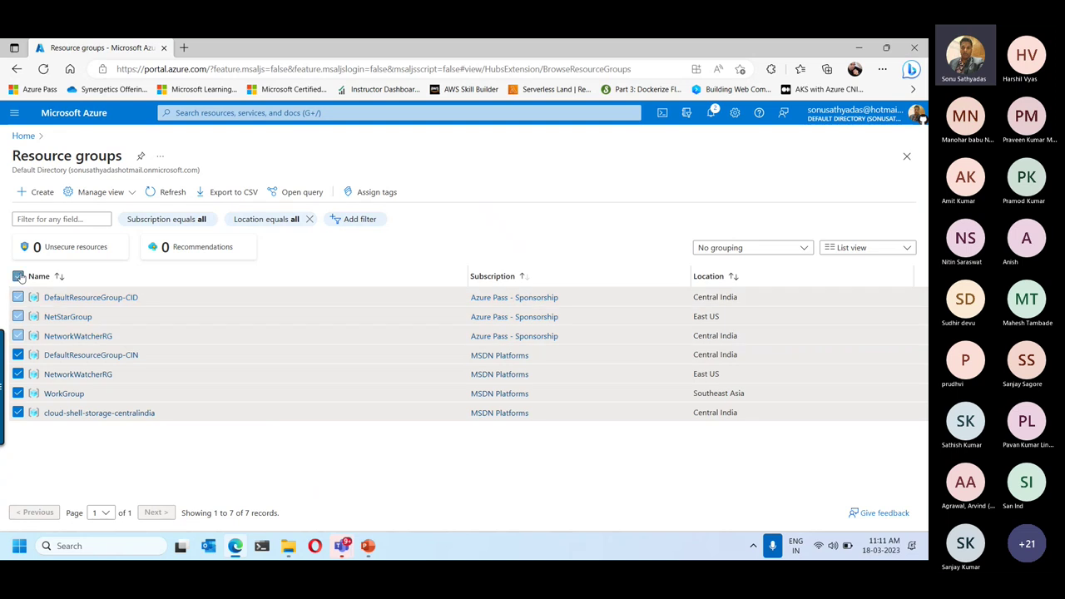
{"action": "left_click", "coordinate": [18, 276]}
Select a few groups including NetStarGroup, clear the selection, and open NetStarGroup.
{"action": "left_click", "coordinate": [17, 297]}
{"action": "left_click", "coordinate": [18, 316]}
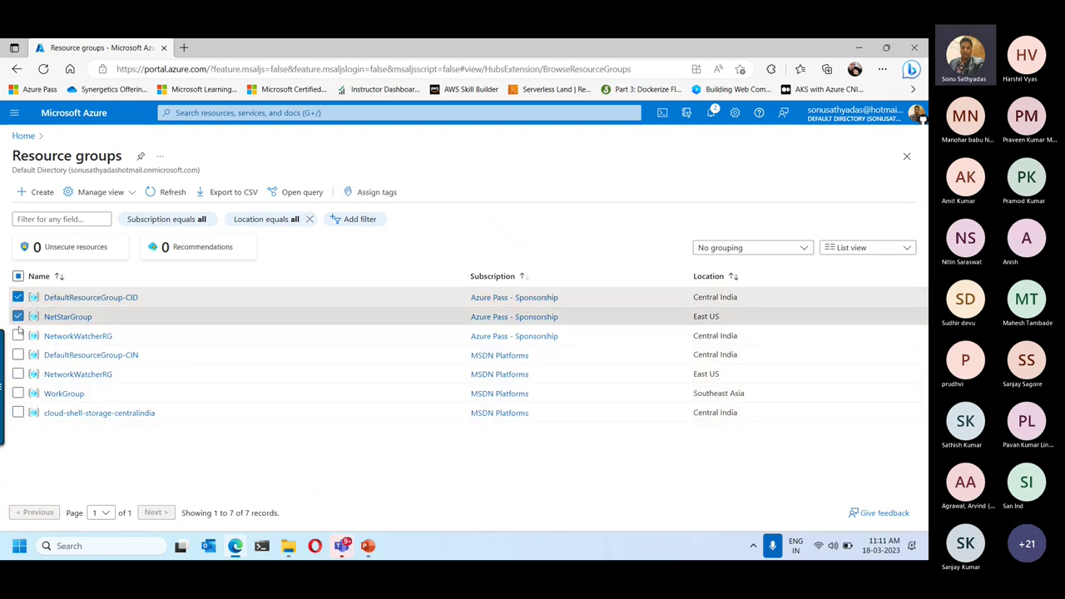
{"action": "left_click", "coordinate": [18, 335]}
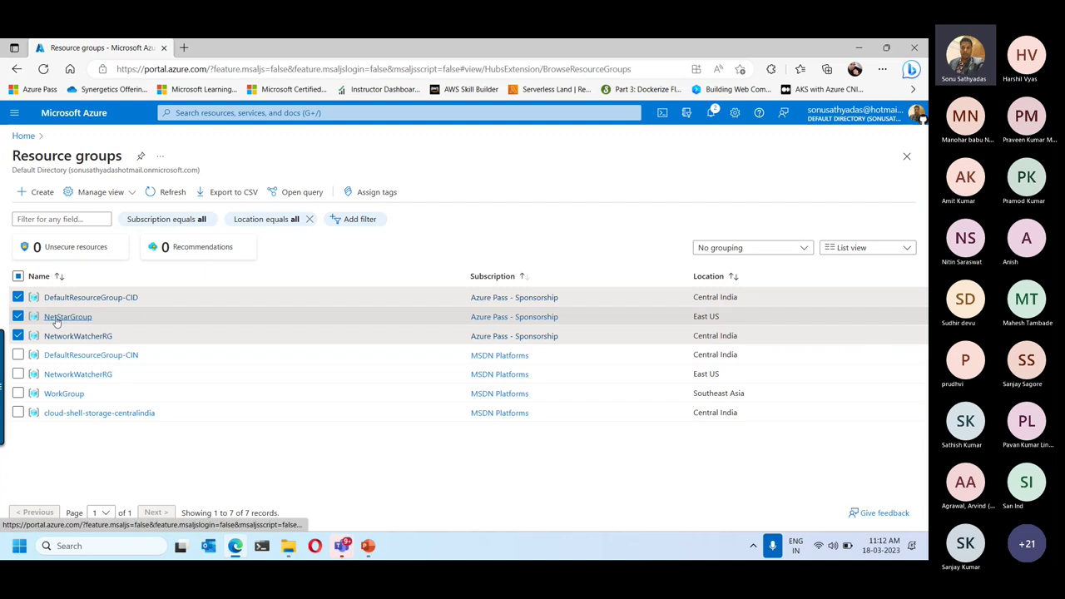
{"action": "left_click", "coordinate": [17, 277]}
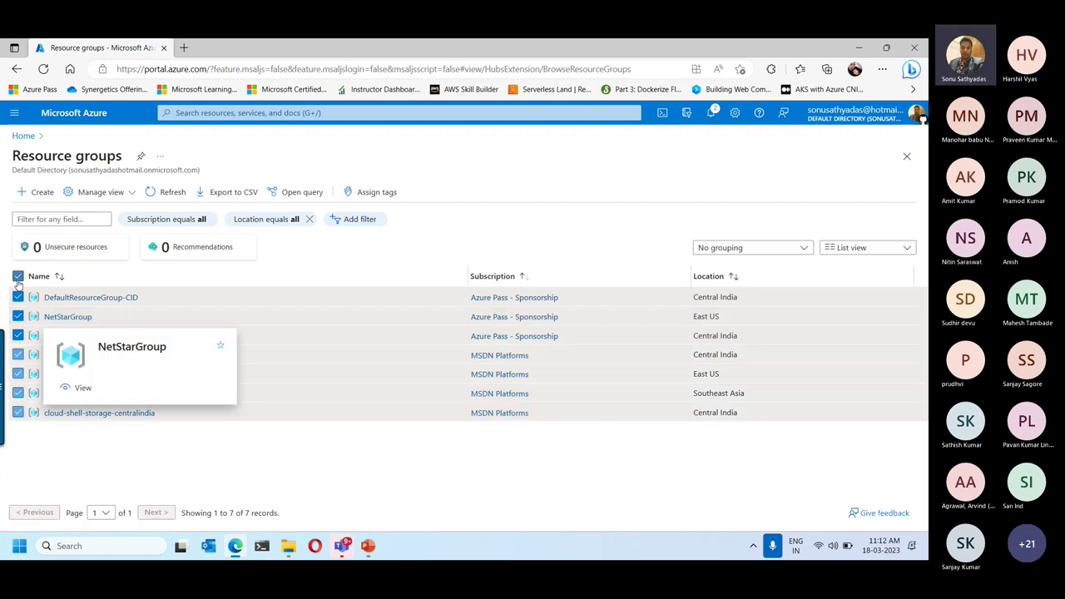
{"action": "left_click", "coordinate": [18, 277]}
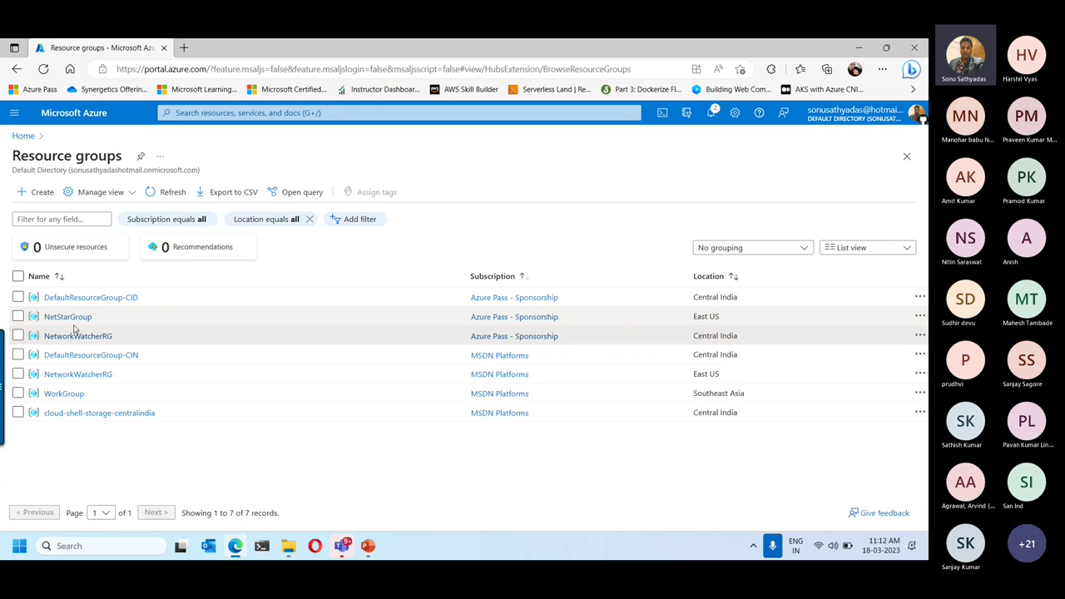
{"action": "mouse_move", "coordinate": [67, 321]}
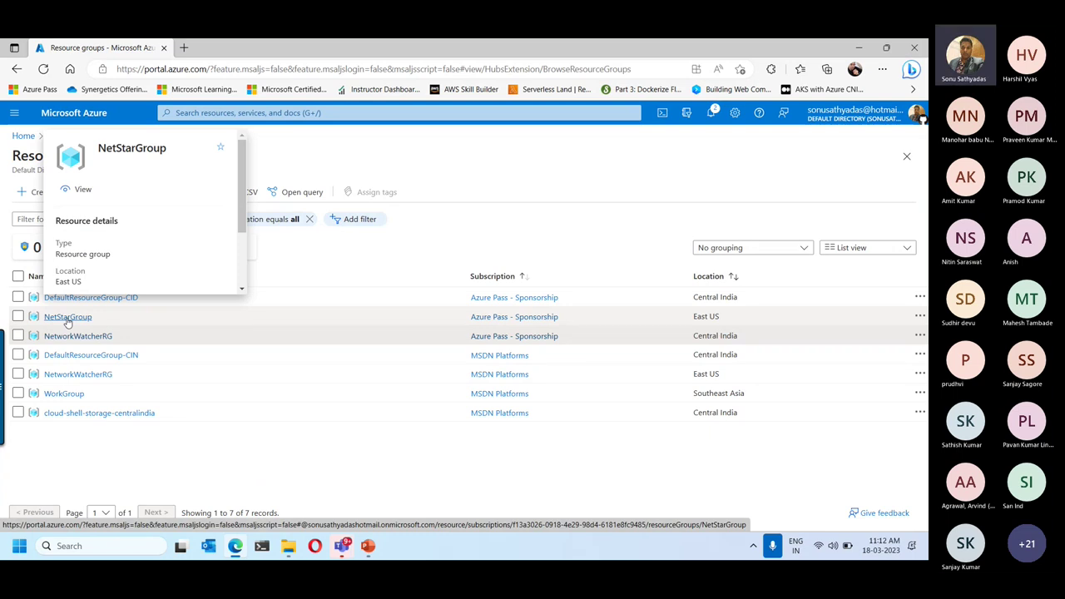
{"action": "left_click", "coordinate": [67, 320]}
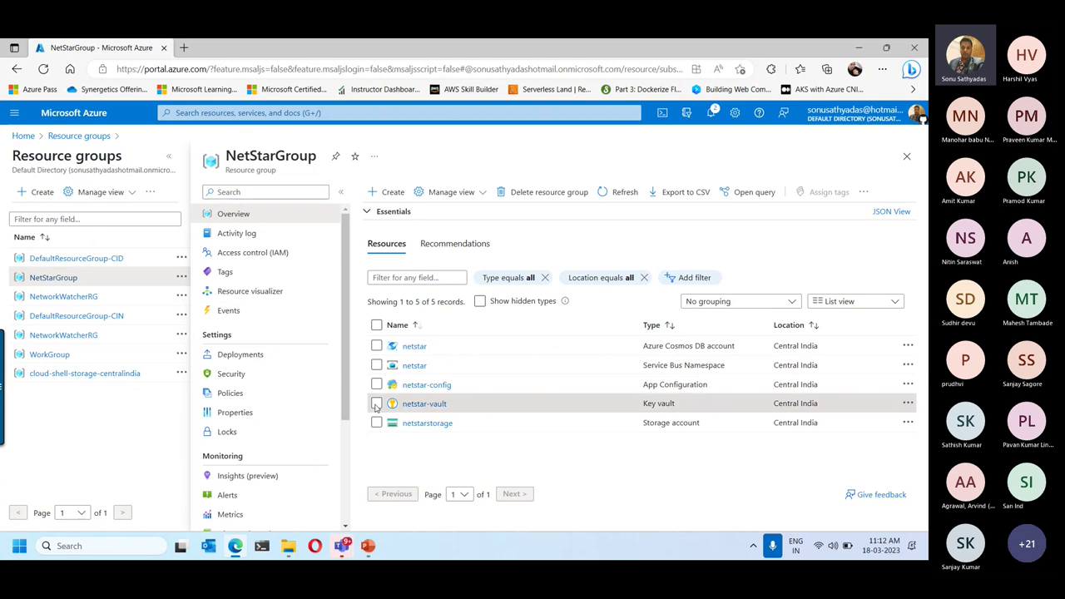
Tick all five NetStarGroup resources: key vault, app configuration, Service Bus, Cosmos DB and storage.
{"action": "left_click", "coordinate": [377, 404]}
{"action": "left_click", "coordinate": [377, 385]}
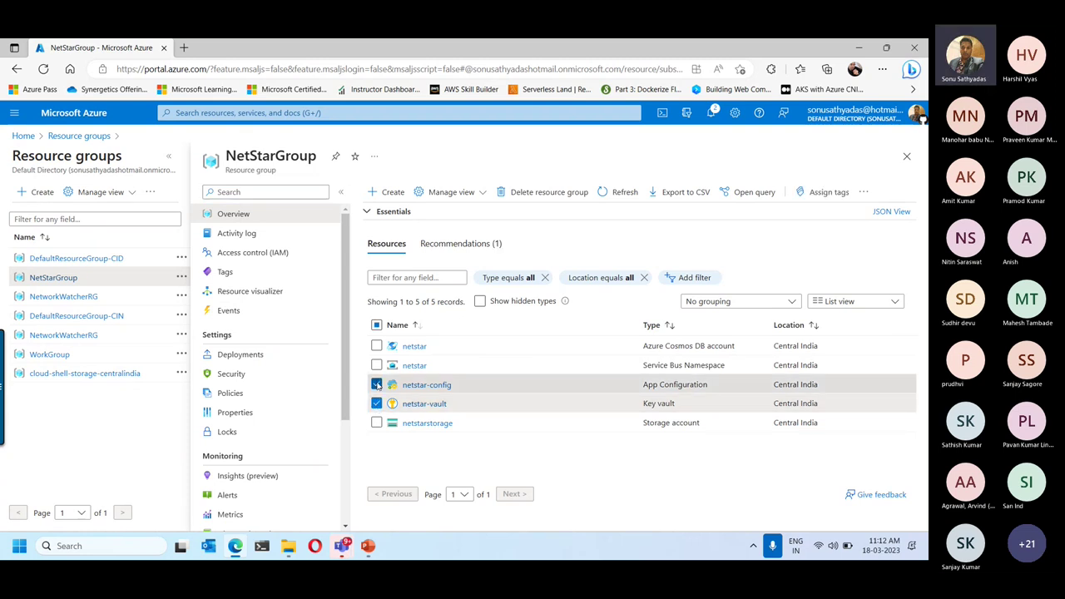
{"action": "left_click", "coordinate": [377, 366]}
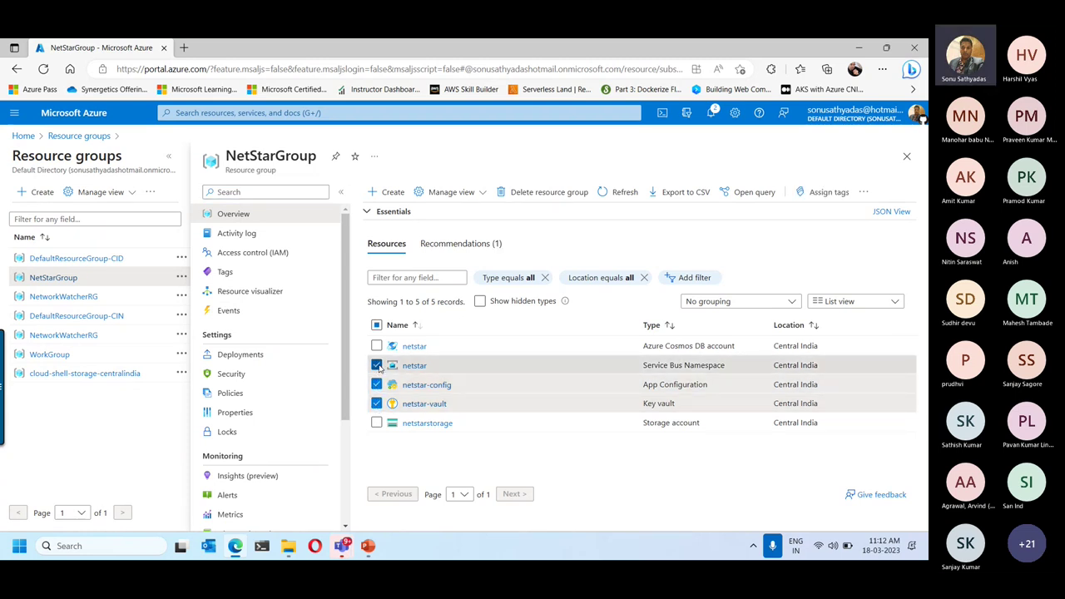
{"action": "left_click", "coordinate": [378, 346]}
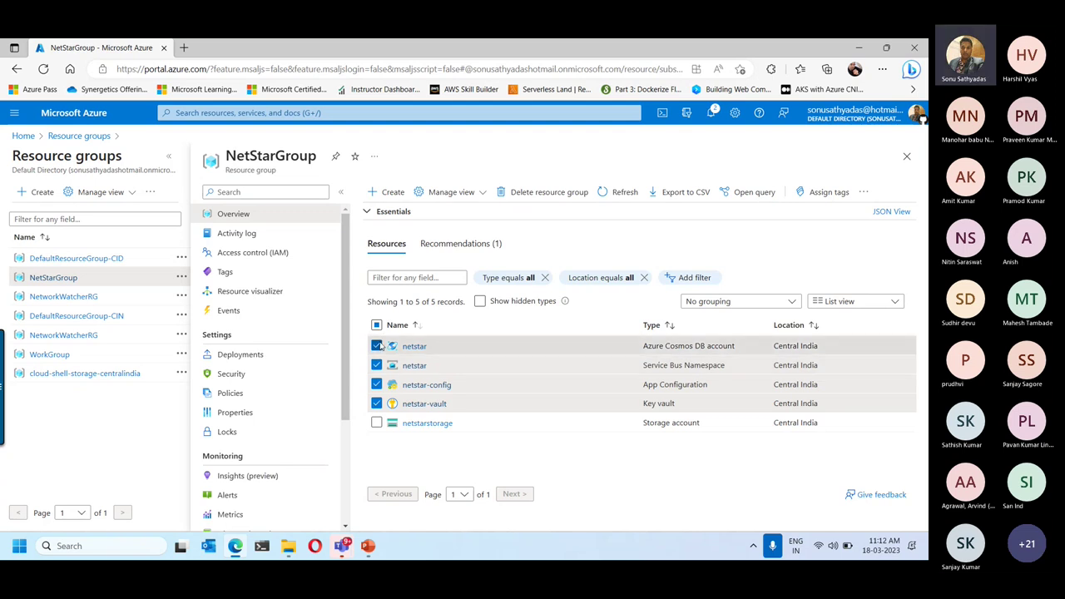
{"action": "left_click", "coordinate": [376, 423]}
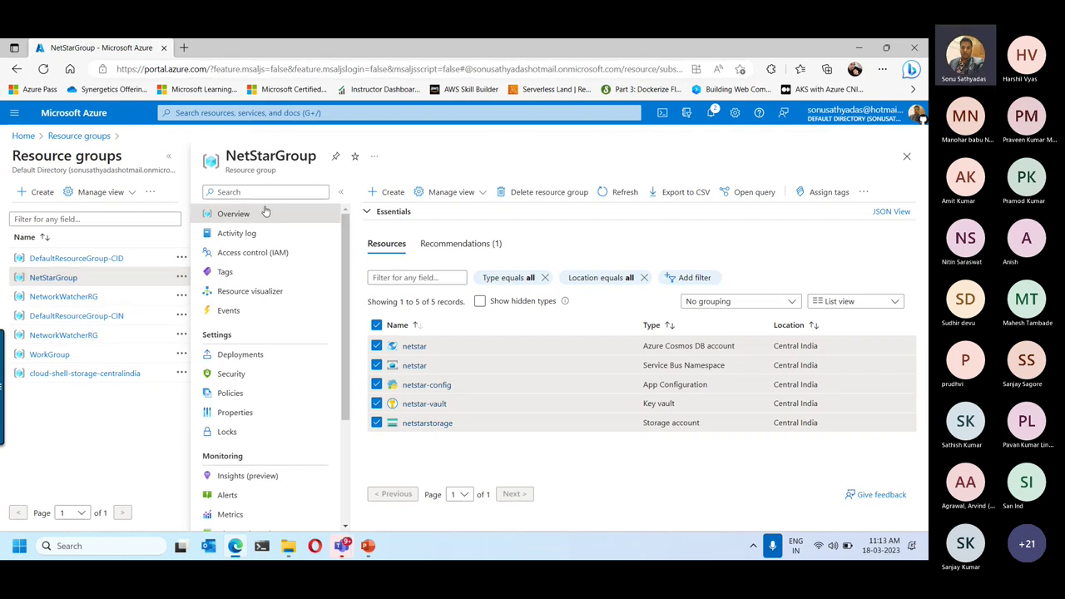
Expand the resource group's Essentials to show location, deployments and tags.
{"action": "left_click", "coordinate": [413, 214]}
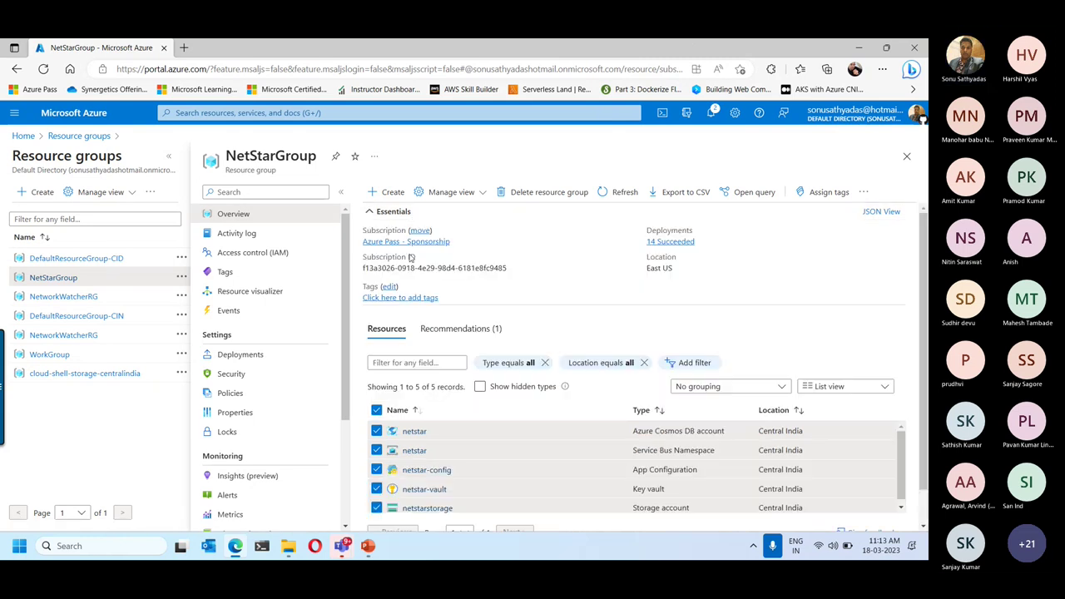
{"action": "double_click", "coordinate": [364, 287]}
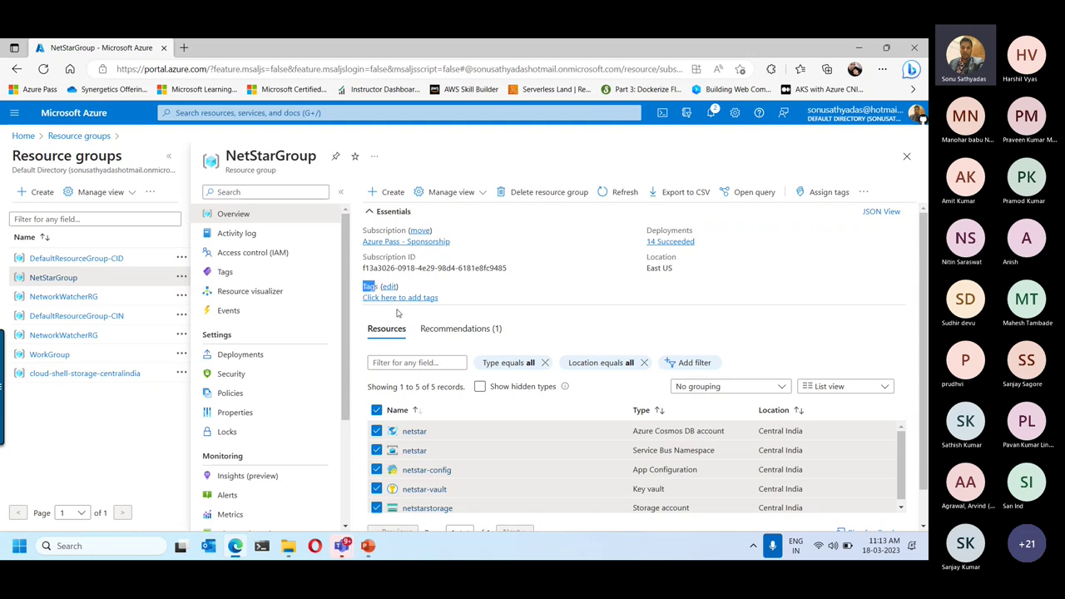
{"action": "left_click", "coordinate": [496, 293]}
{"action": "double_click", "coordinate": [276, 156]}
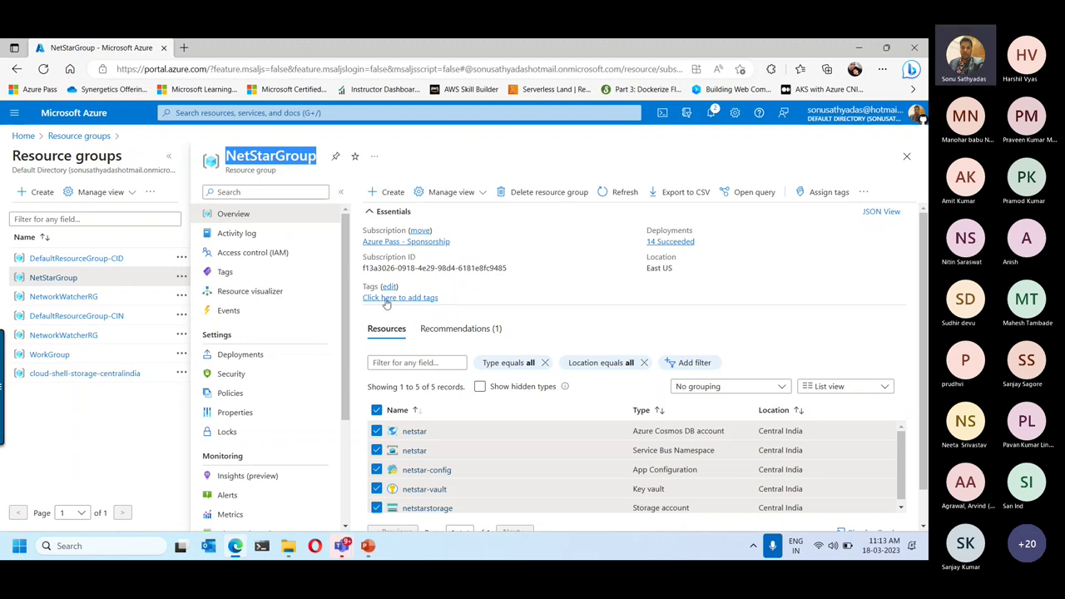
Add an Owner tag with the owner's name and an Env : Prod tag to NetStarGroup, then save.
{"action": "left_click", "coordinate": [386, 298]}
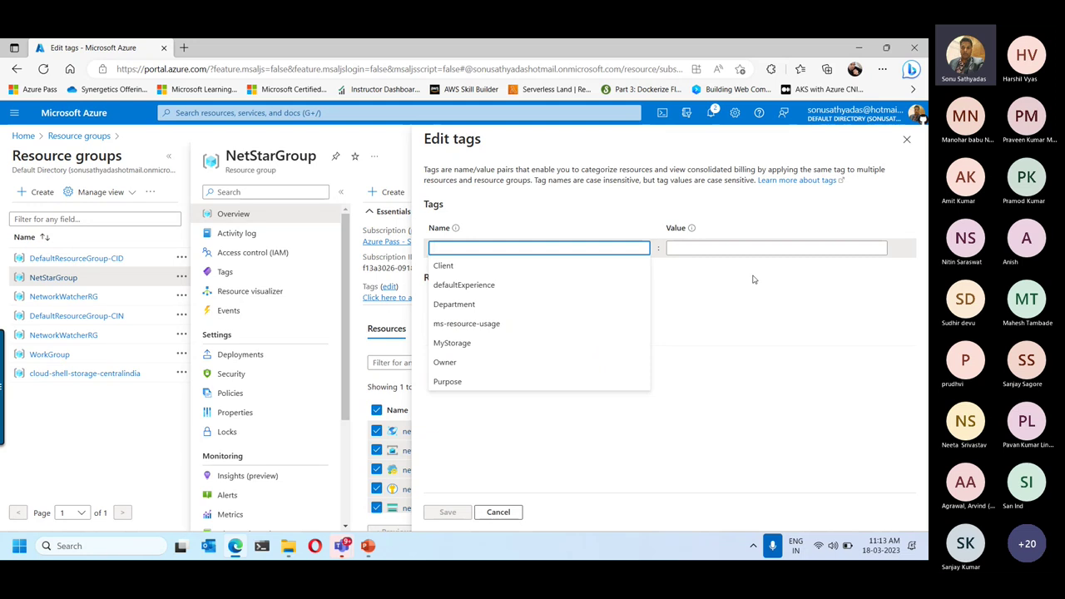
{"action": "type", "text": "O"}
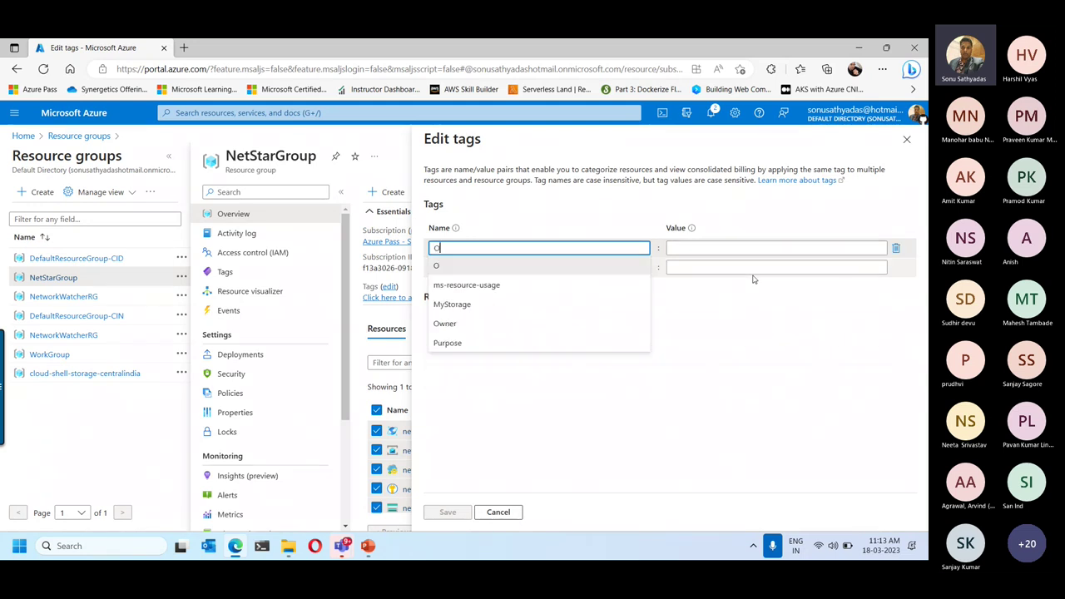
{"action": "type", "text": "wner"}
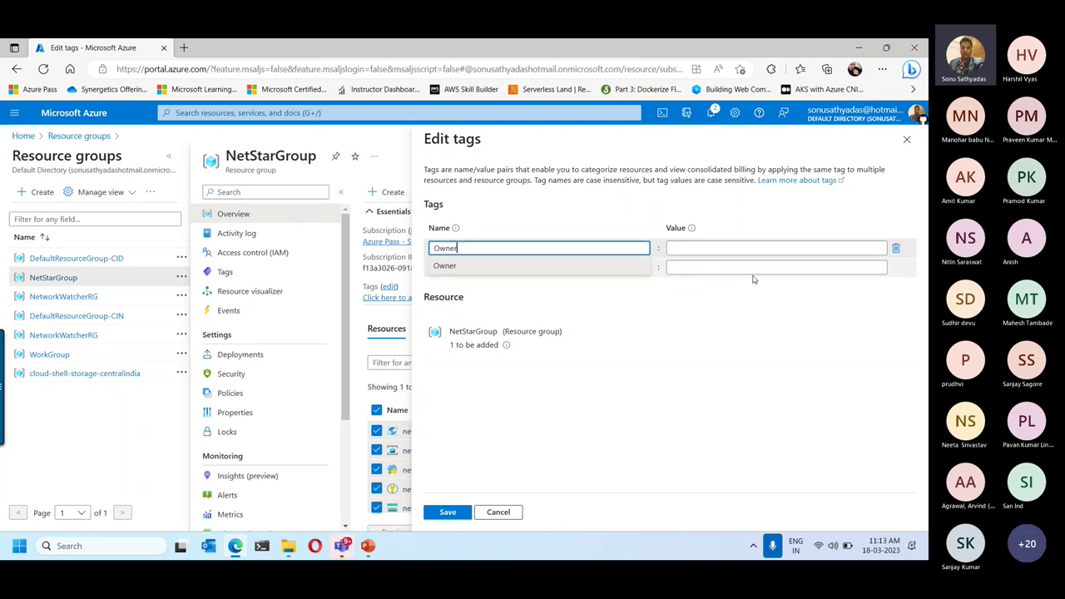
{"action": "key", "text": "Tab"}
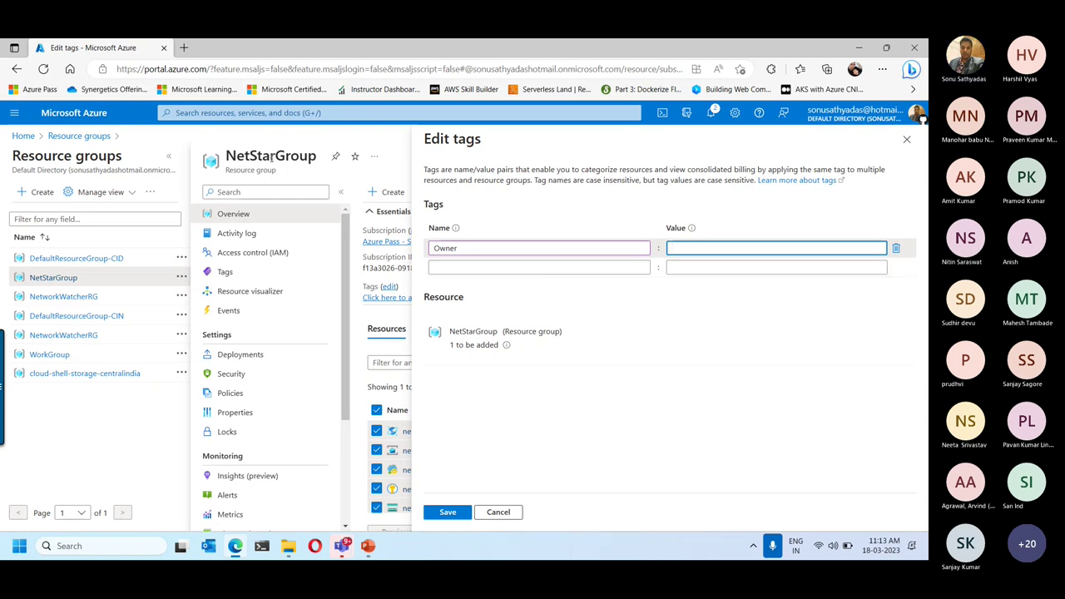
{"action": "type", "text": "Sonu"}
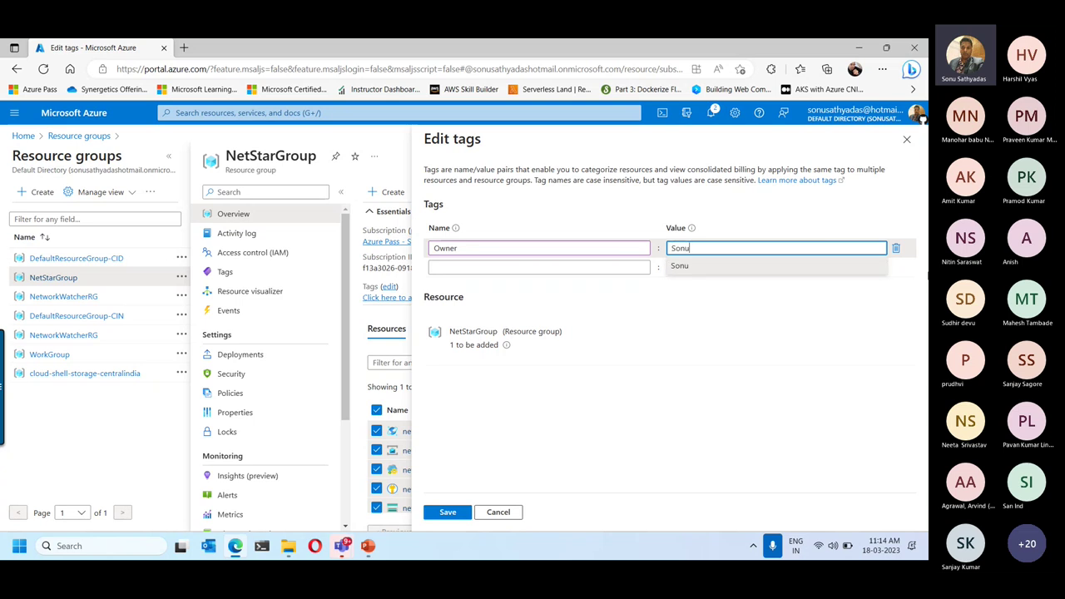
{"action": "left_click", "coordinate": [504, 267]}
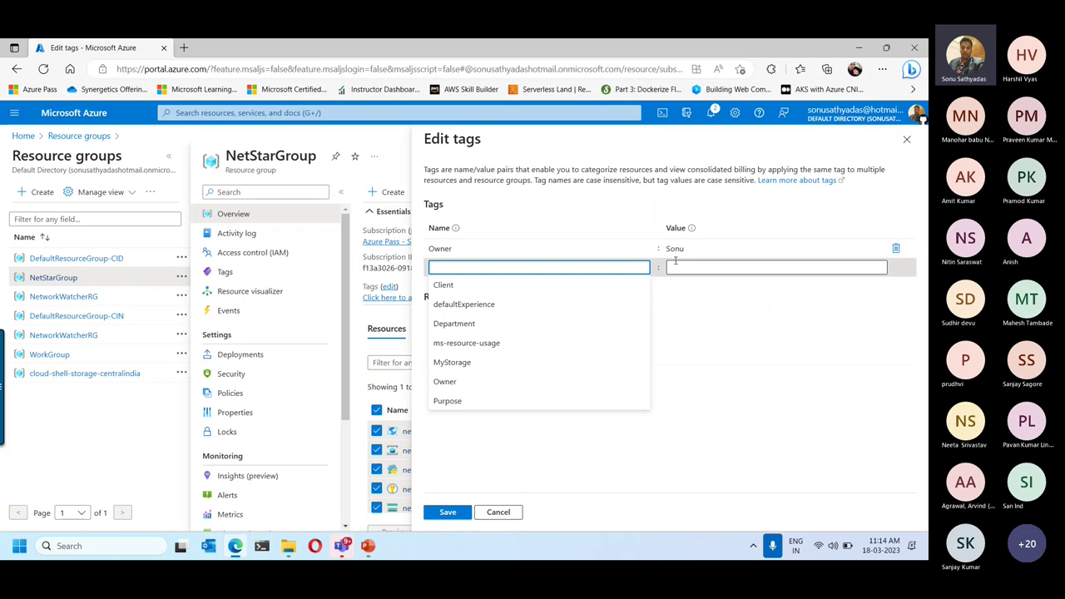
{"action": "type", "text": "Env"}
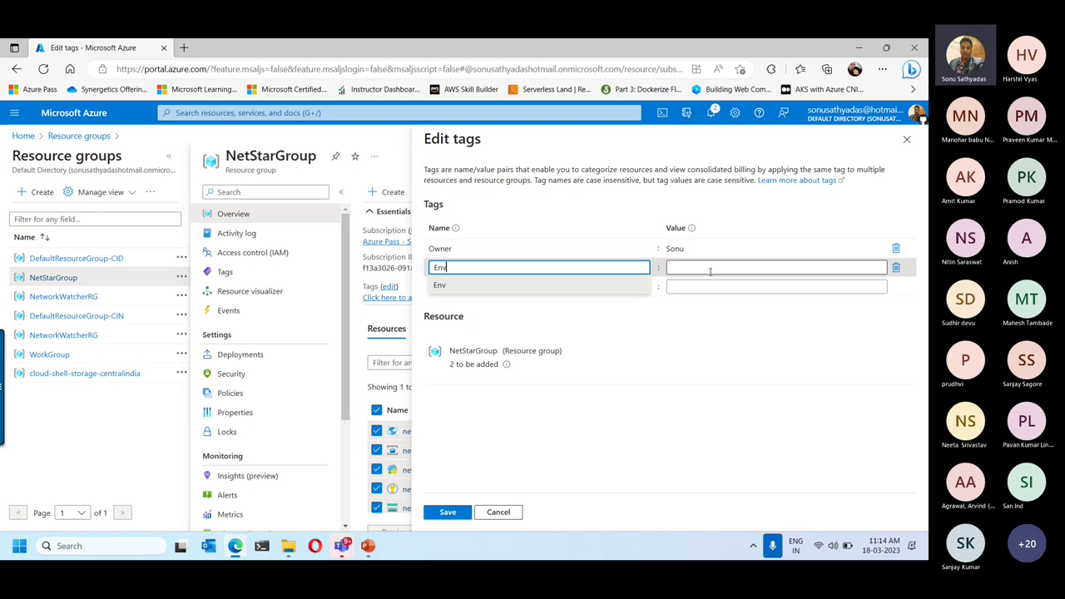
{"action": "left_click", "coordinate": [710, 271]}
{"action": "type", "text": "Prod"}
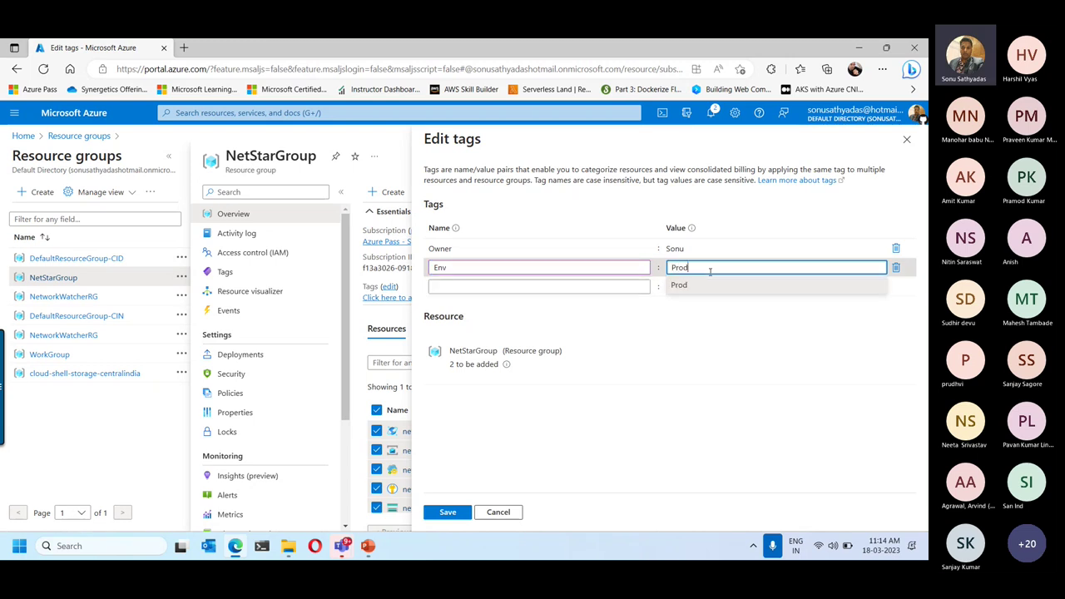
{"action": "key", "text": "Tab"}
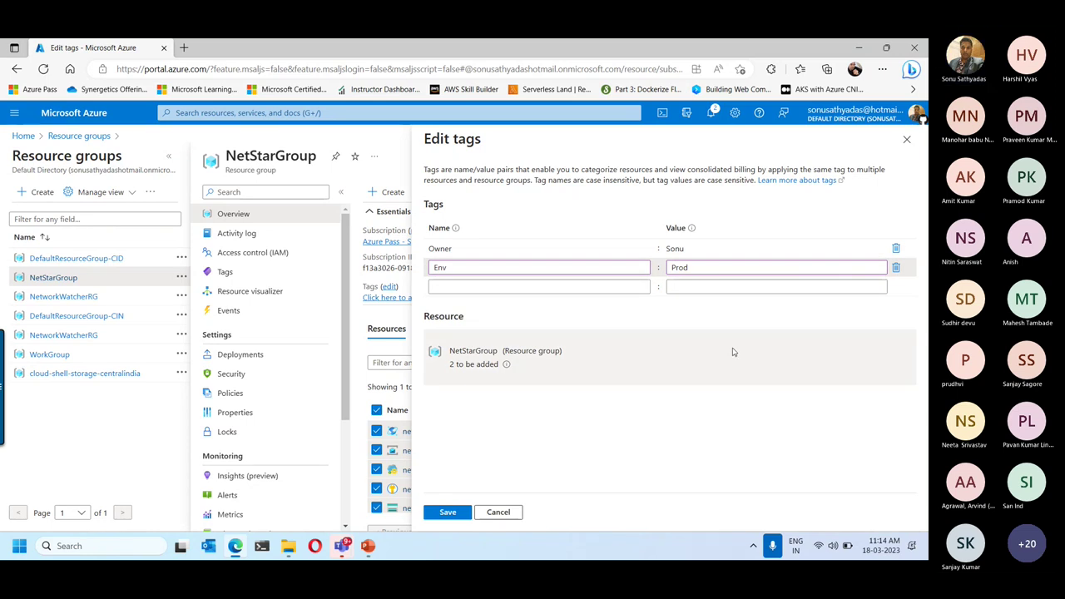
{"action": "left_click", "coordinate": [449, 512]}
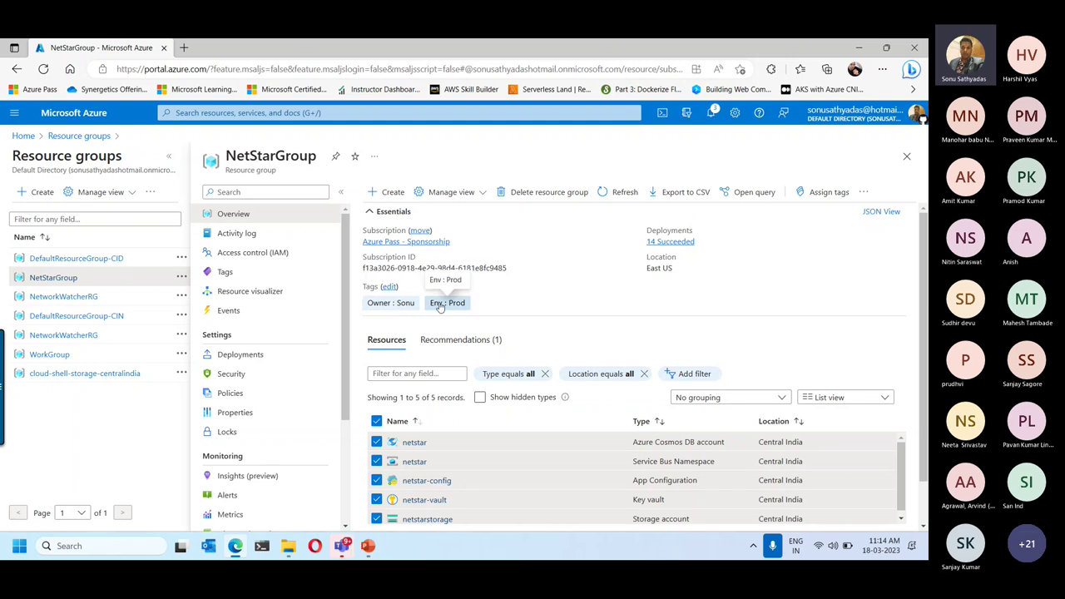
Open the netstar Cosmos DB account and browse its blade to the Features page.
{"action": "scroll", "coordinate": [466, 366], "scroll_direction": "down", "scroll_amount": 2}
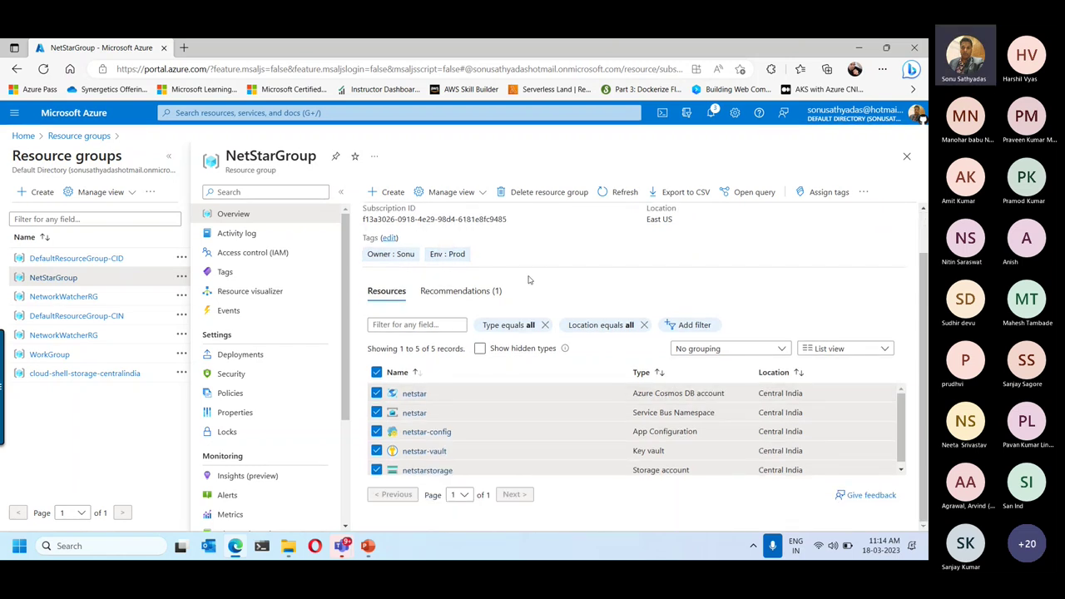
{"action": "left_click", "coordinate": [416, 395]}
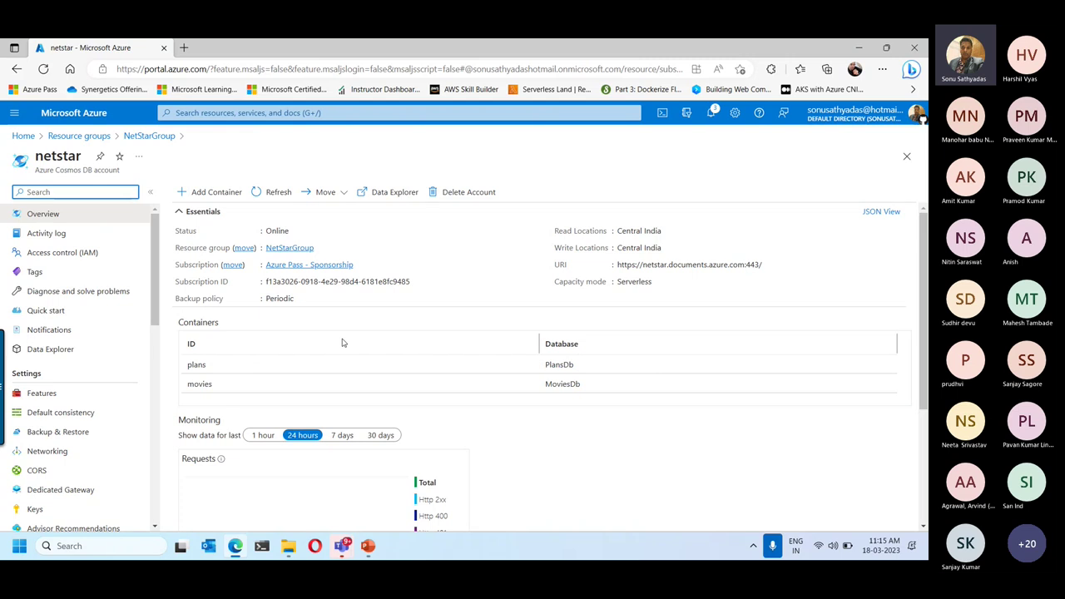
{"action": "scroll", "coordinate": [374, 329], "scroll_direction": "down", "scroll_amount": 3}
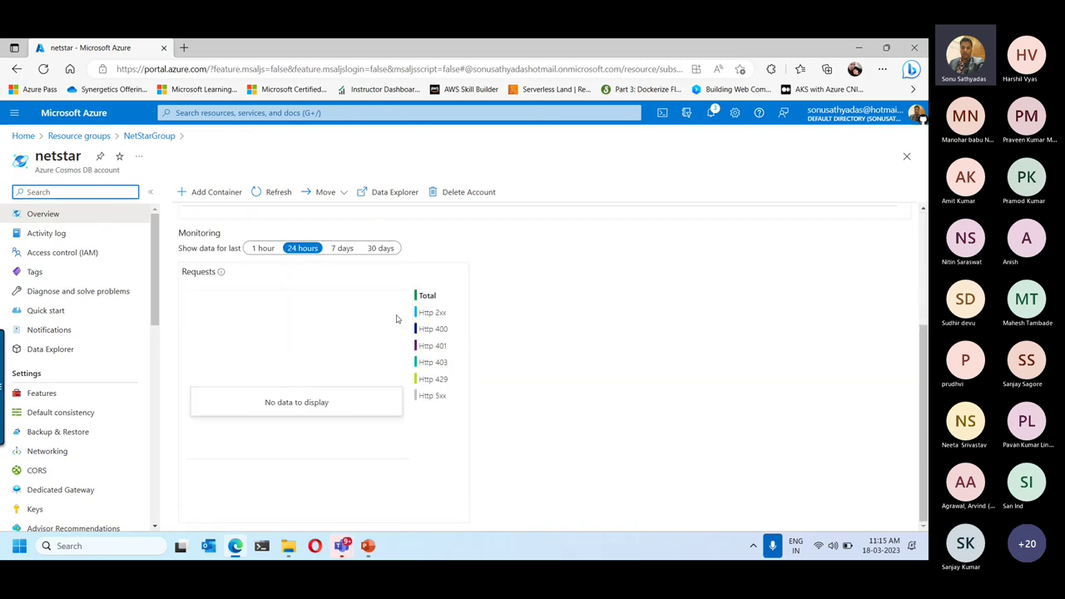
{"action": "scroll", "coordinate": [397, 319], "scroll_direction": "up", "scroll_amount": 2}
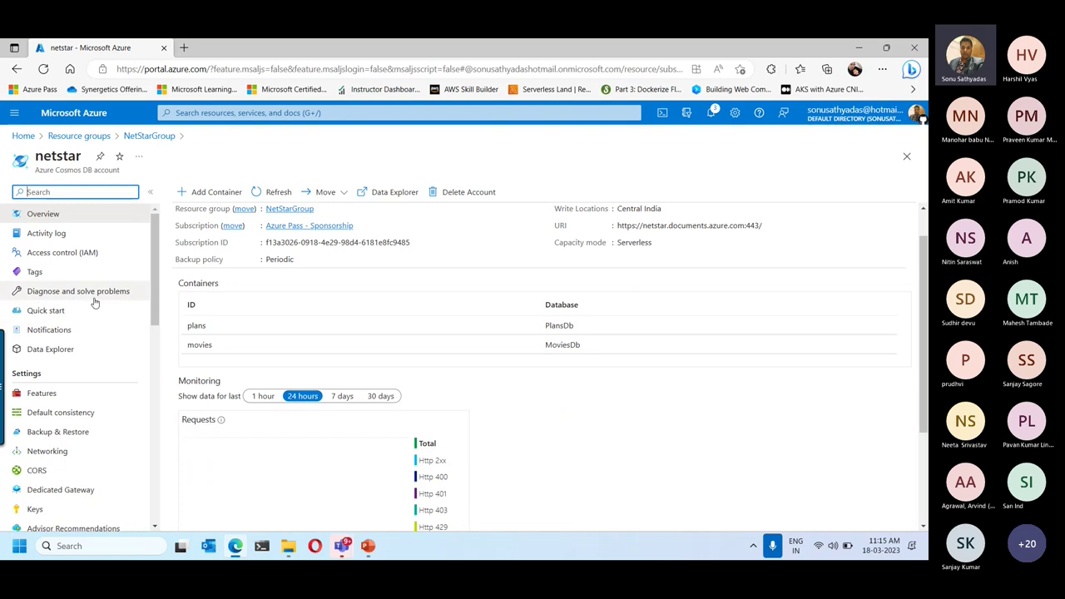
{"action": "left_click", "coordinate": [38, 214]}
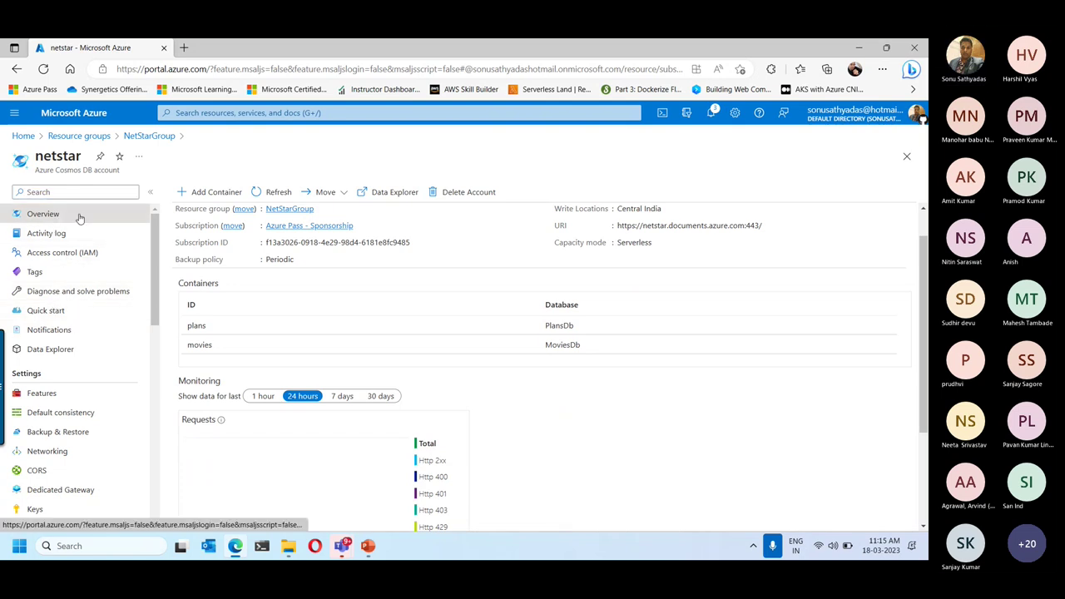
{"action": "scroll", "coordinate": [90, 314], "scroll_direction": "down", "scroll_amount": 1}
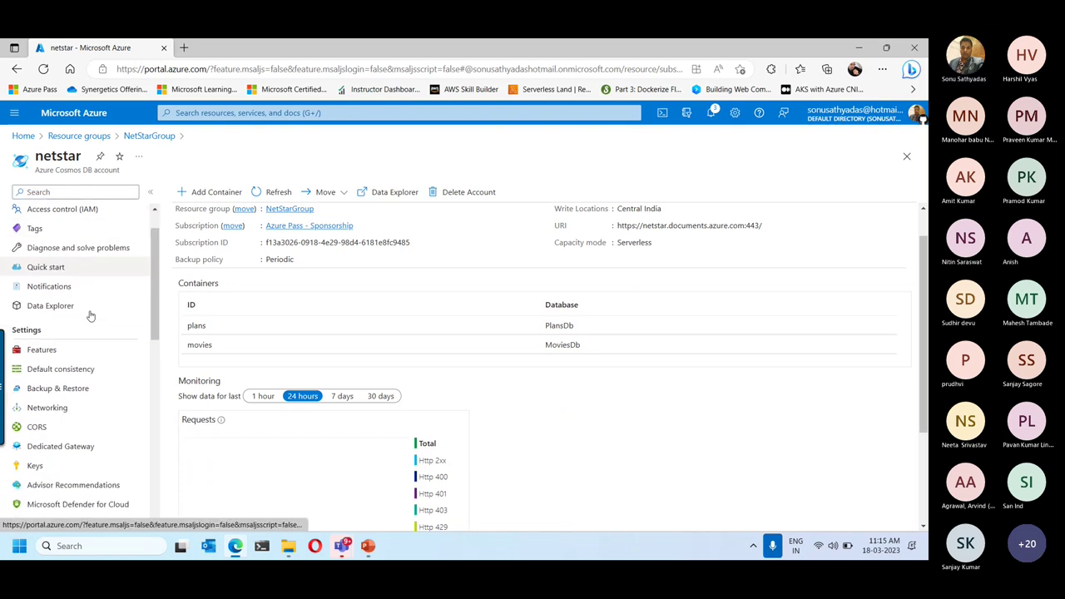
{"action": "scroll", "coordinate": [88, 313], "scroll_direction": "down", "scroll_amount": 3}
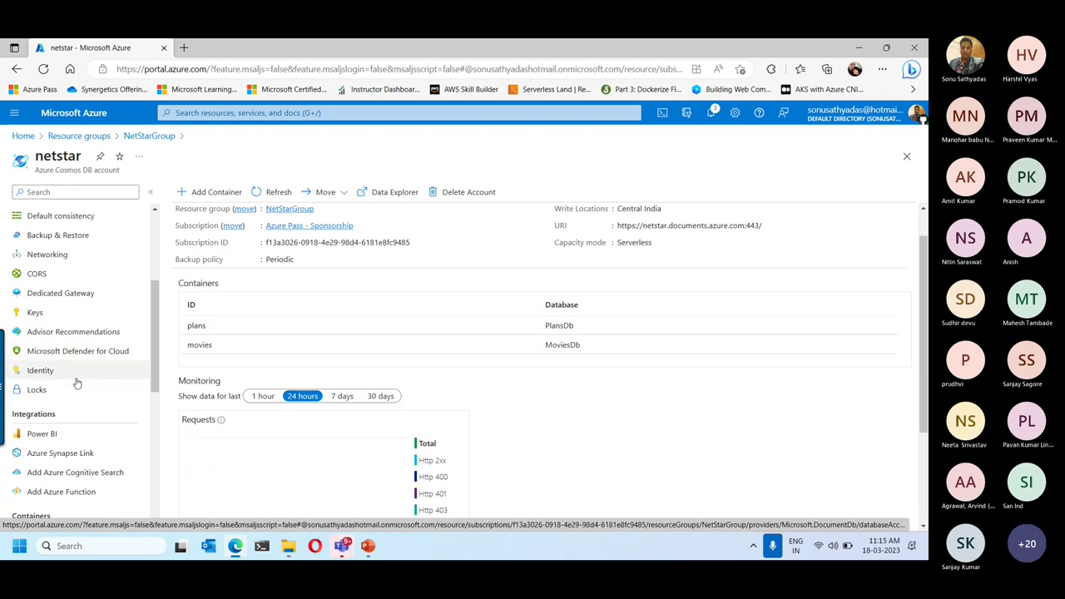
{"action": "scroll", "coordinate": [113, 333], "scroll_direction": "up", "scroll_amount": 1}
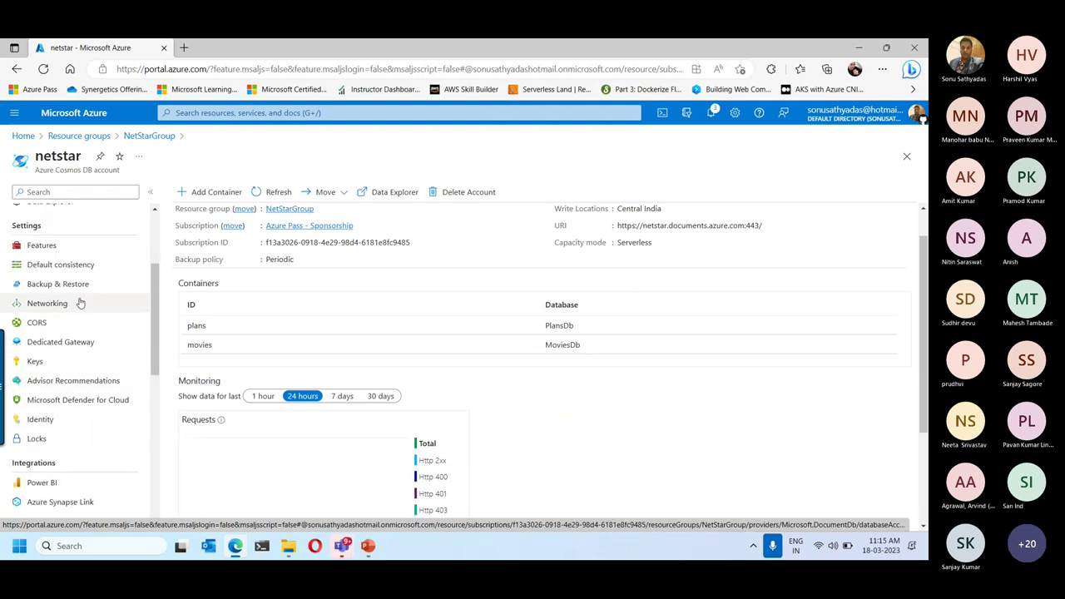
{"action": "left_click", "coordinate": [39, 246]}
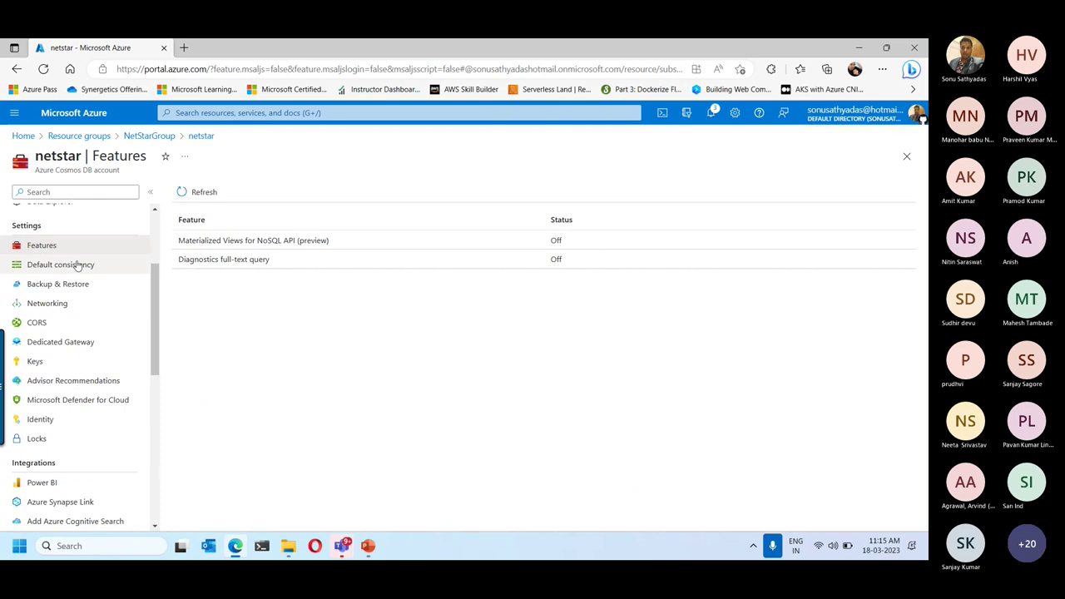
Open the Containers Settings to view the MoviesDb and PlansDb databases.
{"action": "scroll", "coordinate": [79, 265], "scroll_direction": "up", "scroll_amount": 2}
{"action": "scroll", "coordinate": [150, 283], "scroll_direction": "down", "scroll_amount": 3}
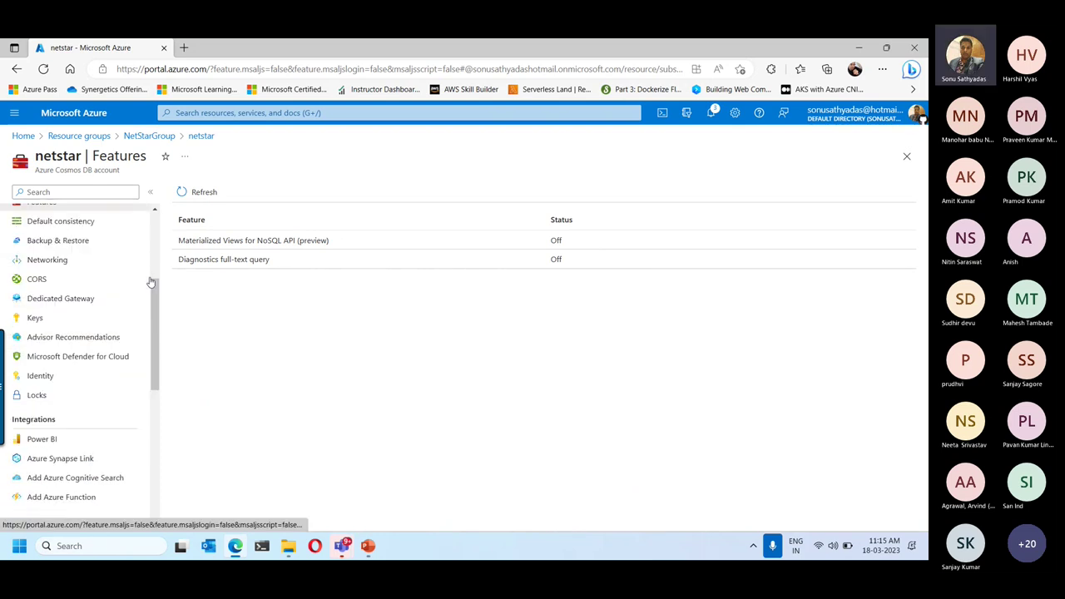
{"action": "scroll", "coordinate": [151, 283], "scroll_direction": "down", "scroll_amount": 3}
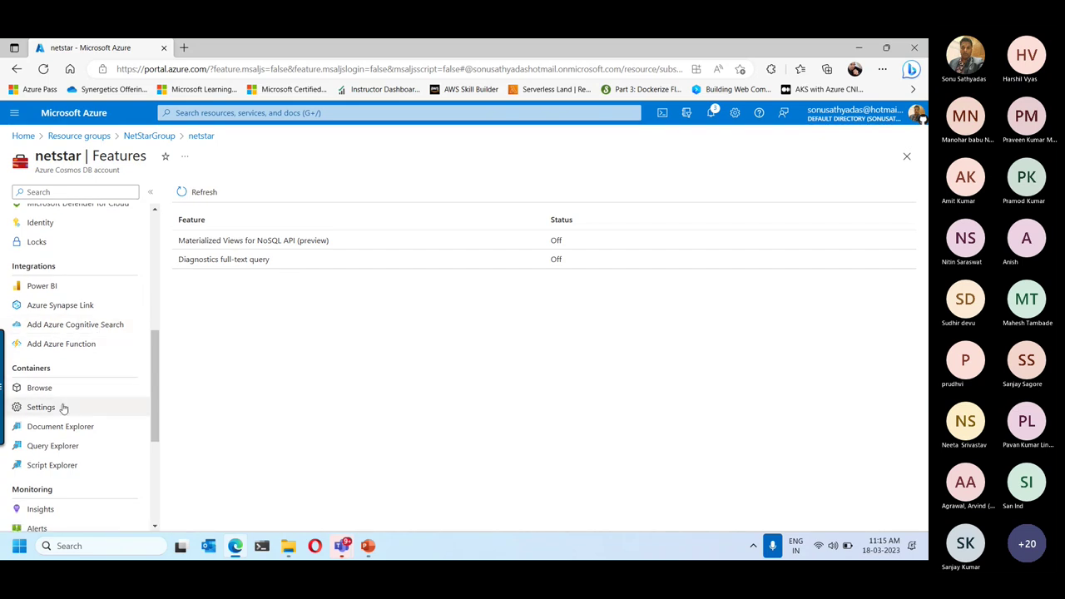
{"action": "left_click", "coordinate": [60, 410]}
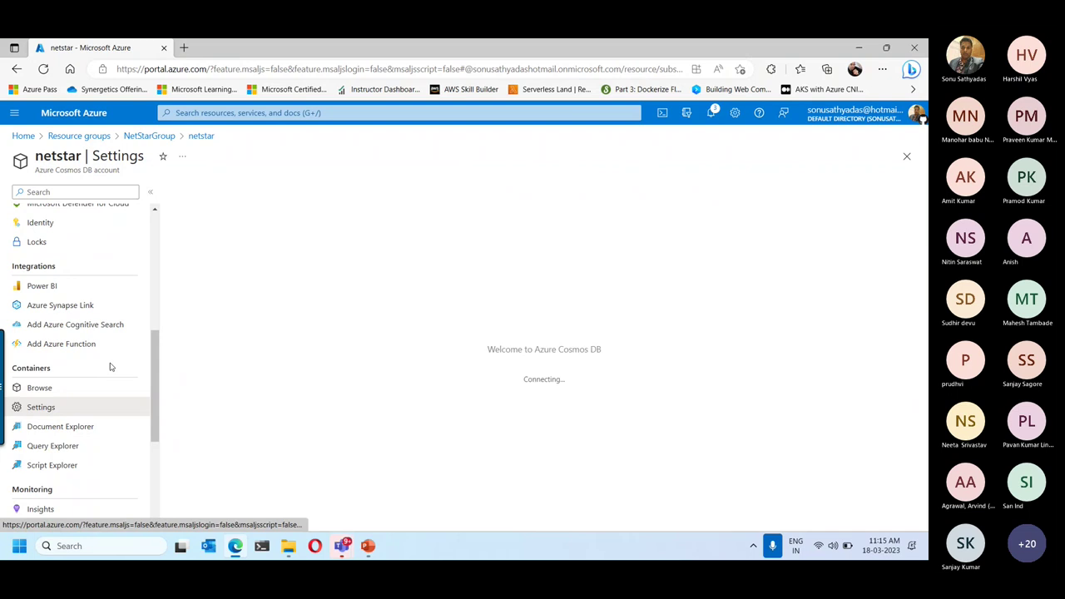
{"action": "scroll", "coordinate": [109, 367], "scroll_direction": "up", "scroll_amount": 1}
{"action": "scroll", "coordinate": [110, 367], "scroll_direction": "up", "scroll_amount": 3}
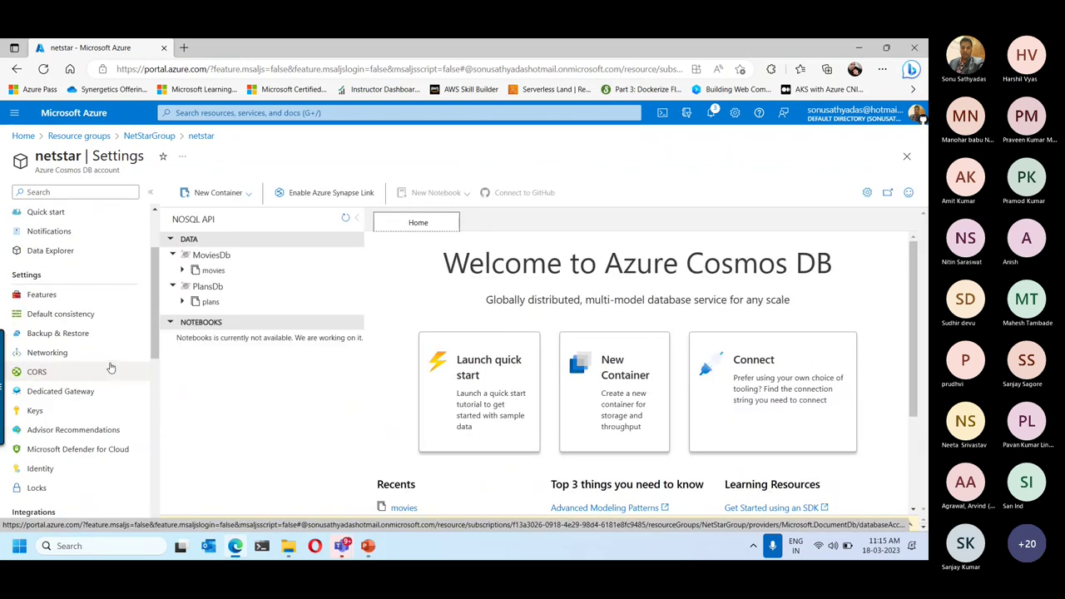
{"action": "scroll", "coordinate": [111, 367], "scroll_direction": "up", "scroll_amount": 2}
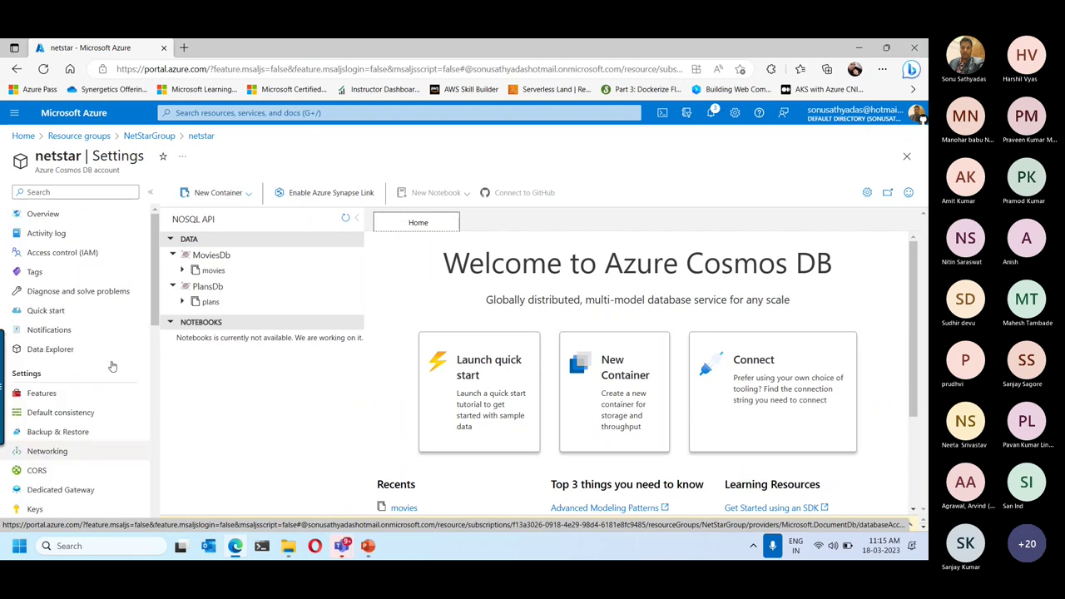
Tag the netstar Cosmos DB account with Env = Prod and Owner set to the owner's name, then apply.
{"action": "left_click", "coordinate": [37, 273]}
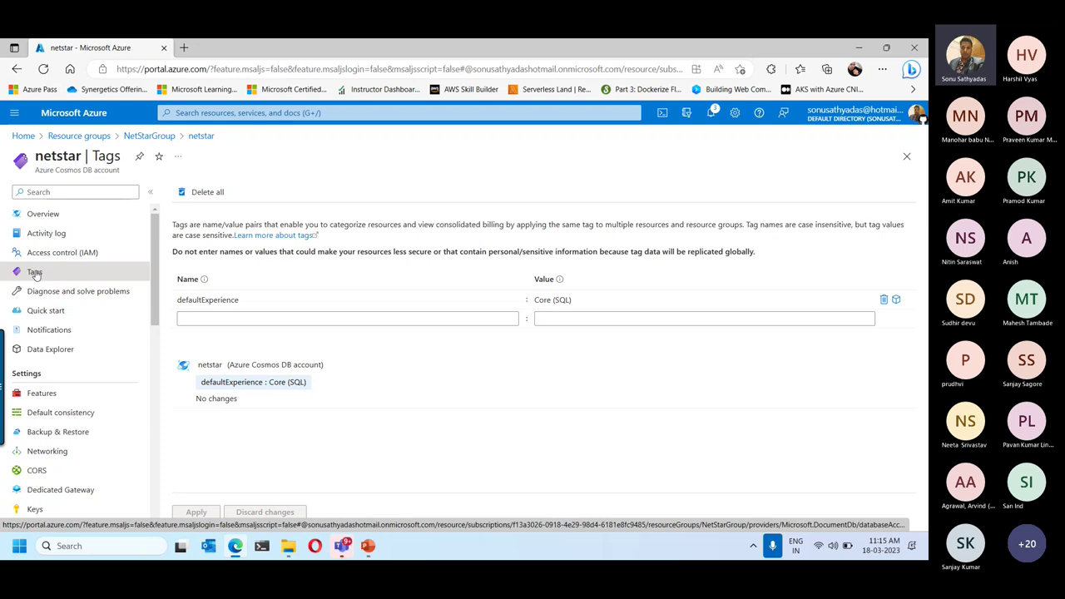
{"action": "left_click", "coordinate": [237, 322]}
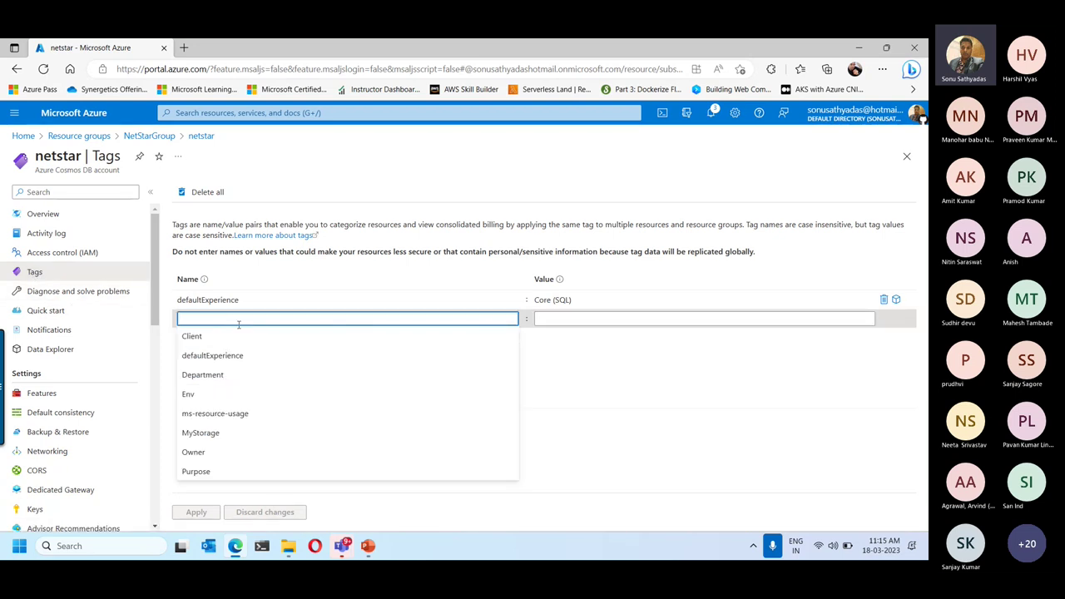
{"action": "left_click", "coordinate": [603, 319]}
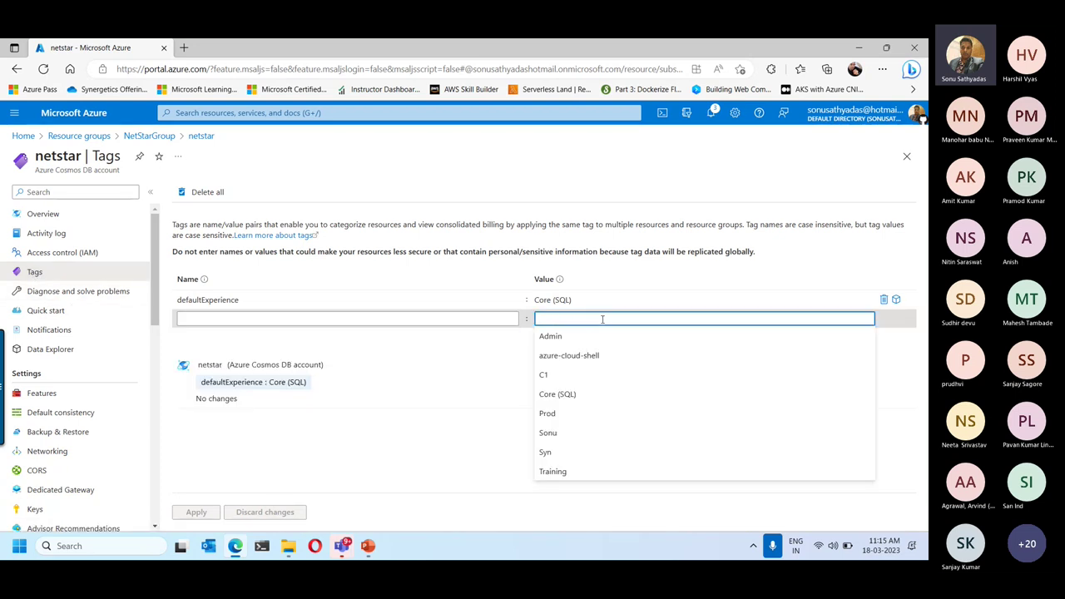
{"action": "left_click", "coordinate": [271, 322]}
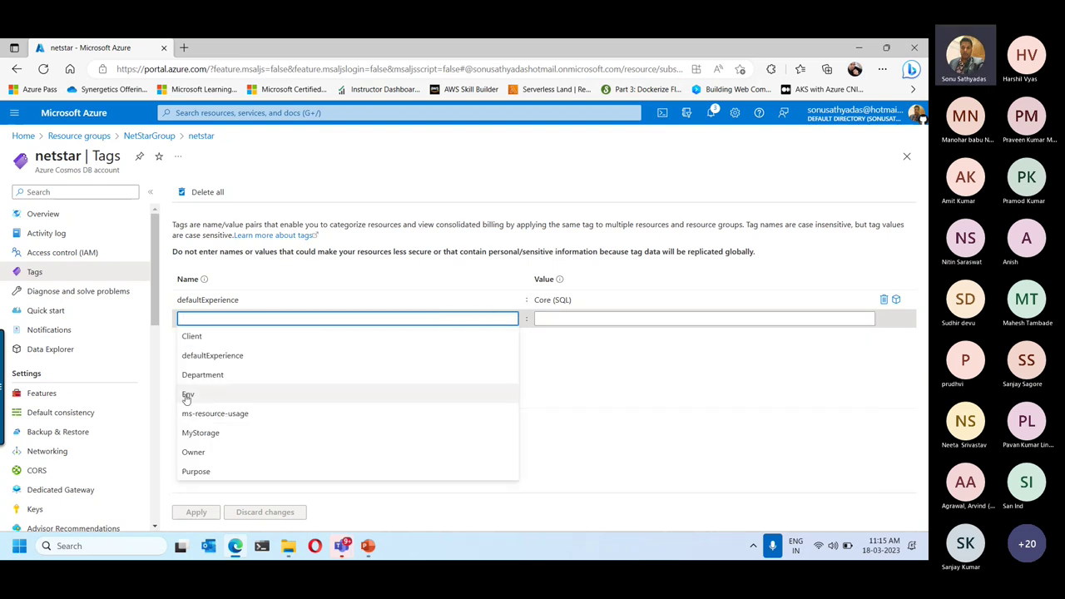
{"action": "left_click", "coordinate": [186, 395]}
{"action": "left_click", "coordinate": [547, 320]}
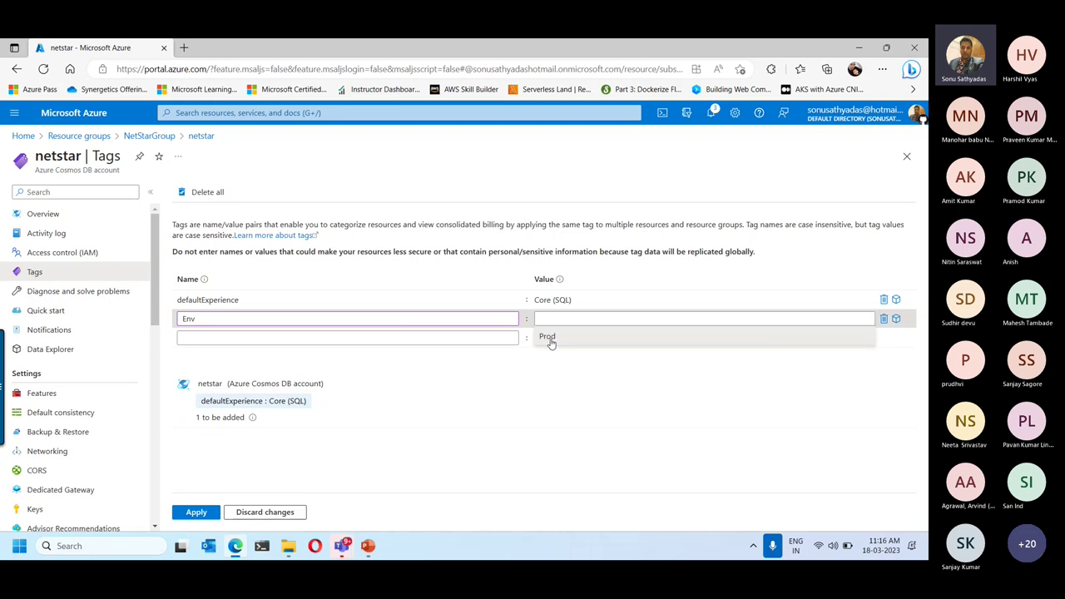
{"action": "left_click", "coordinate": [548, 337]}
{"action": "left_click", "coordinate": [283, 340]}
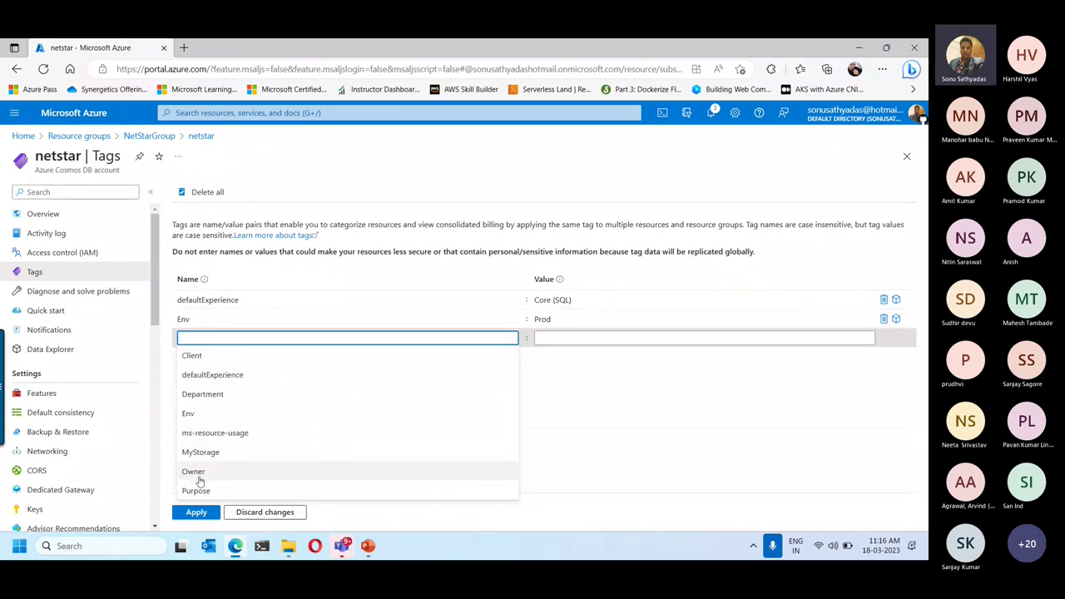
{"action": "left_click", "coordinate": [194, 471]}
{"action": "left_click", "coordinate": [549, 337]}
{"action": "left_click", "coordinate": [566, 358]}
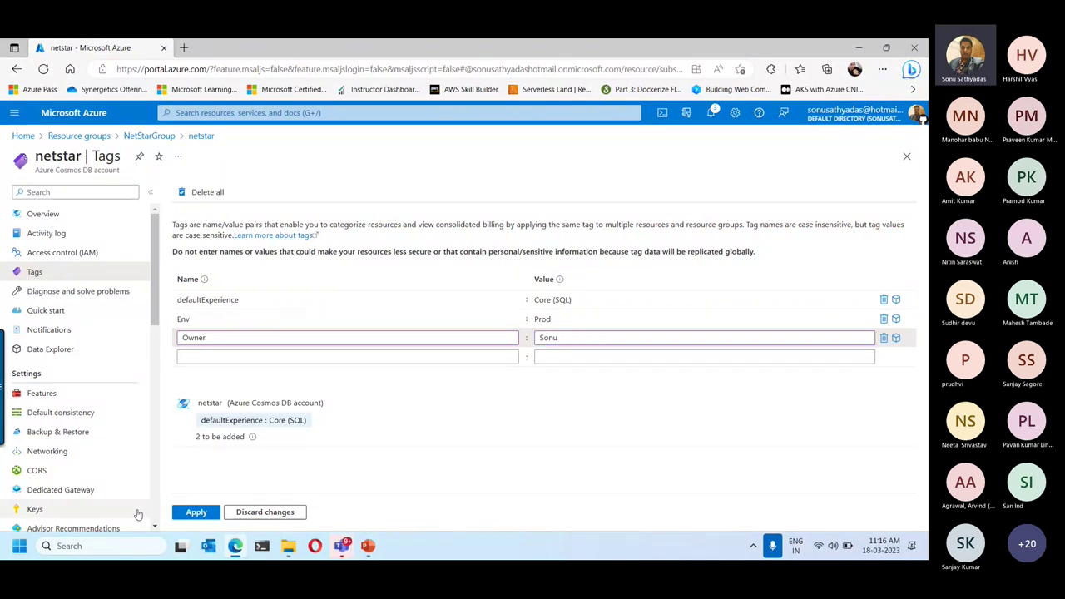
{"action": "left_click", "coordinate": [199, 516]}
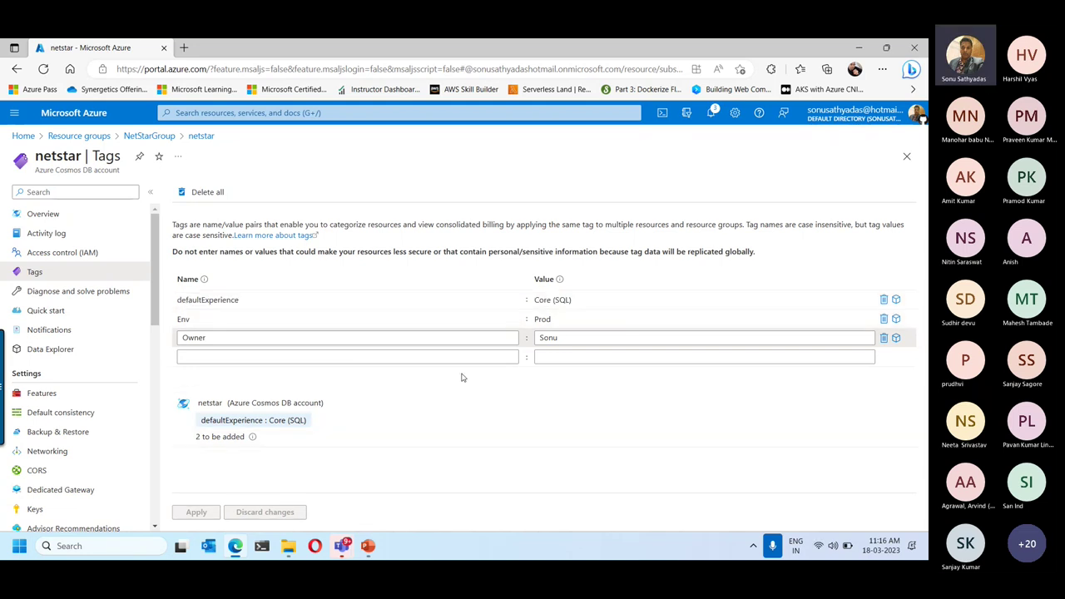
Add an API tag with value 'SQ' to the netstar Cosmos DB account and apply it.
{"action": "left_click", "coordinate": [418, 358]}
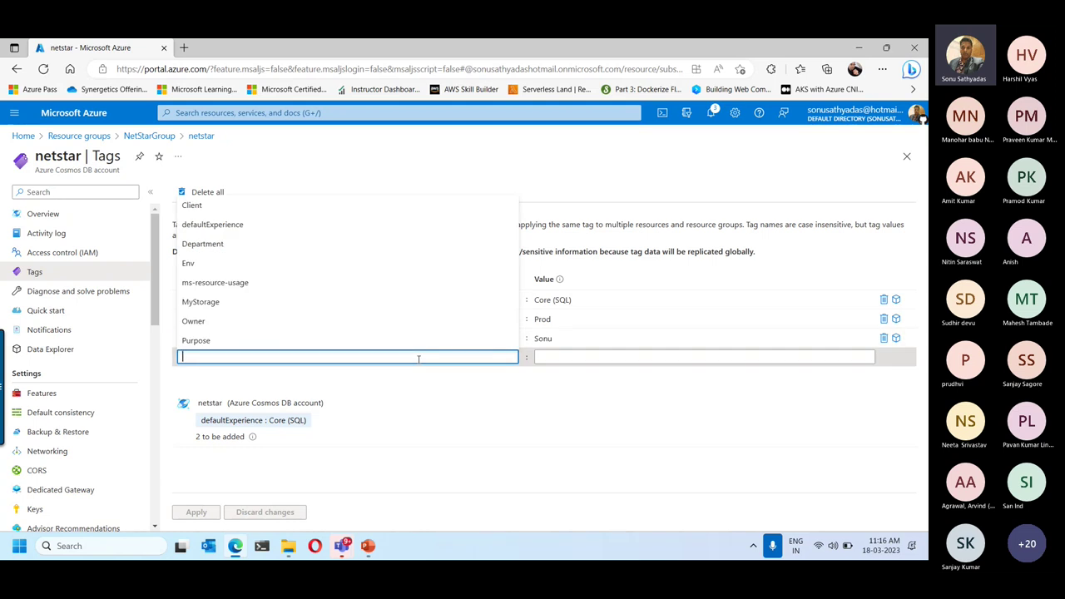
{"action": "type", "text": "AP"}
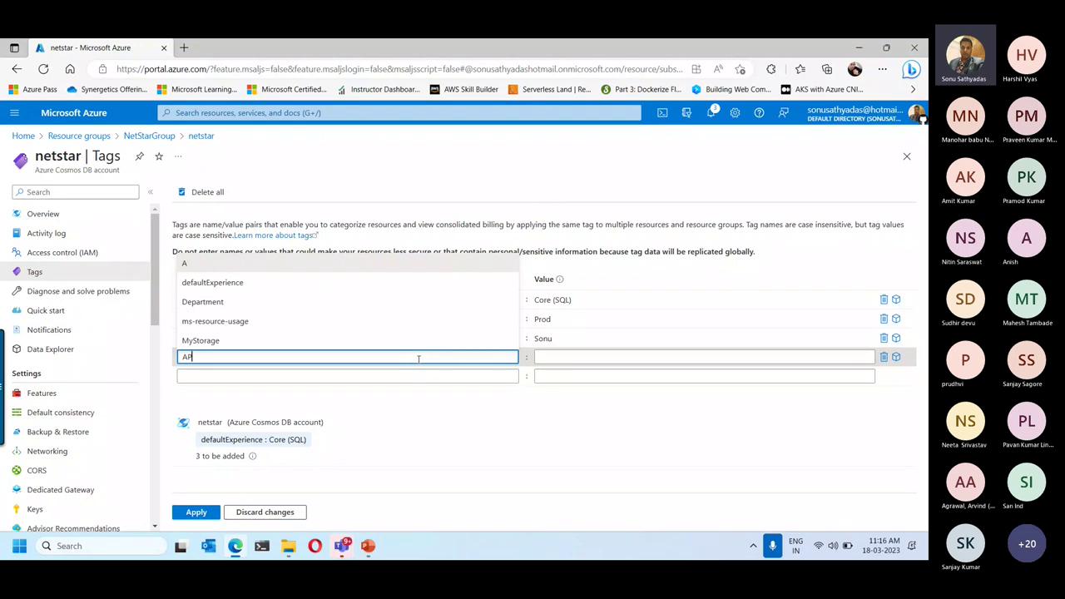
{"action": "type", "text": "I"}
{"action": "left_click", "coordinate": [578, 354]}
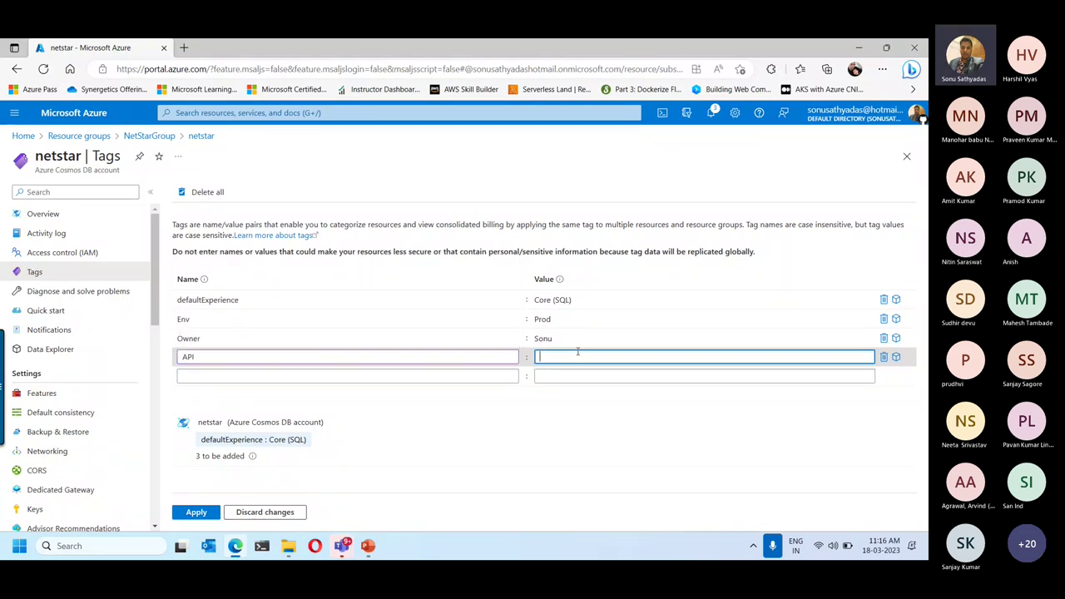
{"action": "type", "text": "SQL"}
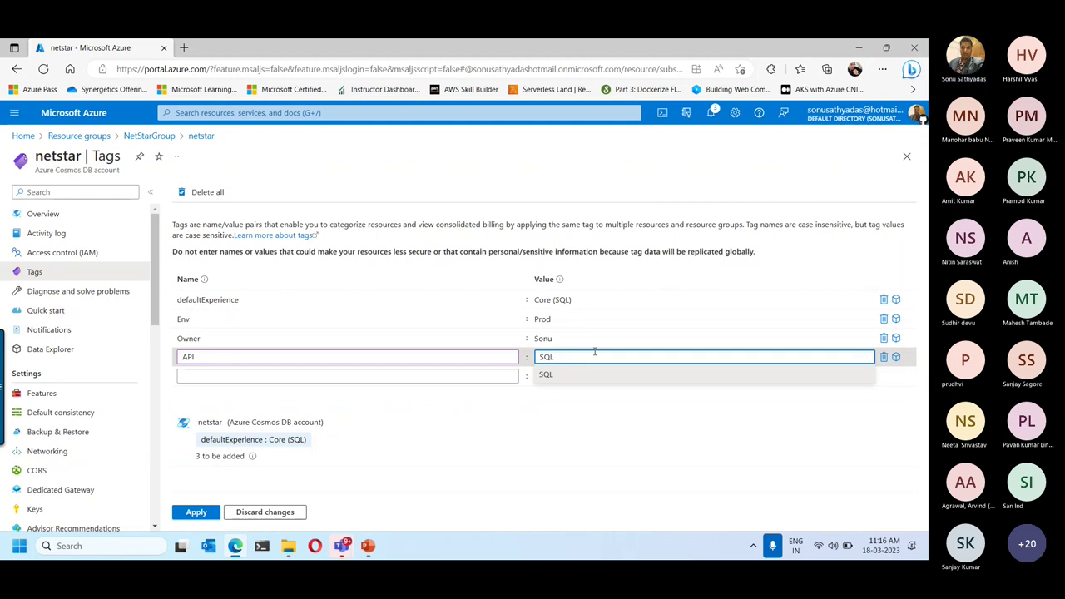
{"action": "left_click", "coordinate": [197, 513]}
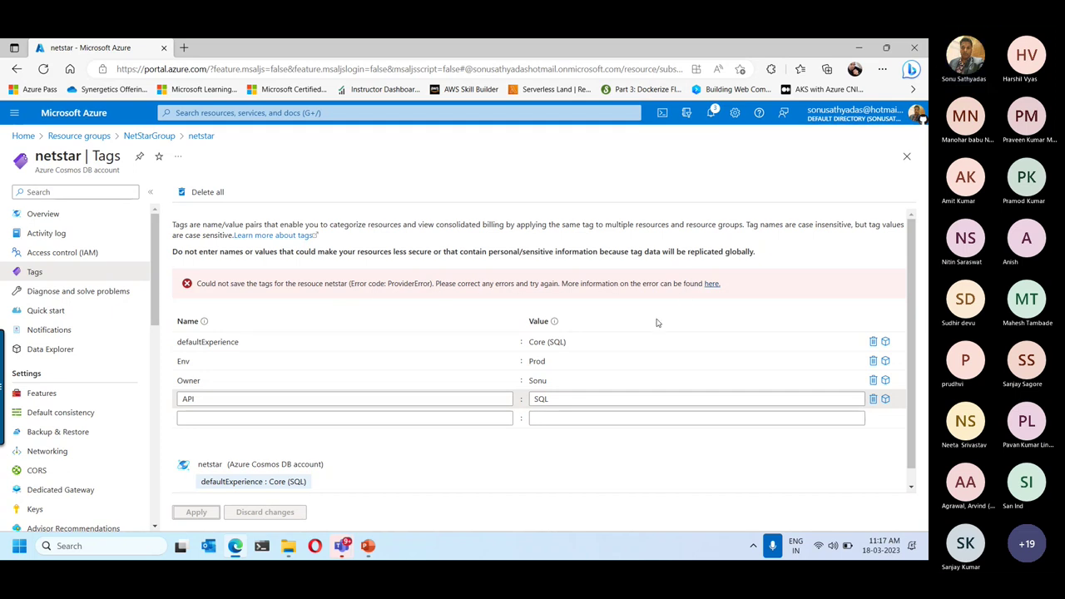
Re-enter the API tag with value 'SQLAPI', apply it, and reopen Tags to verify.
{"action": "scroll", "coordinate": [407, 451], "scroll_direction": "down", "scroll_amount": 1}
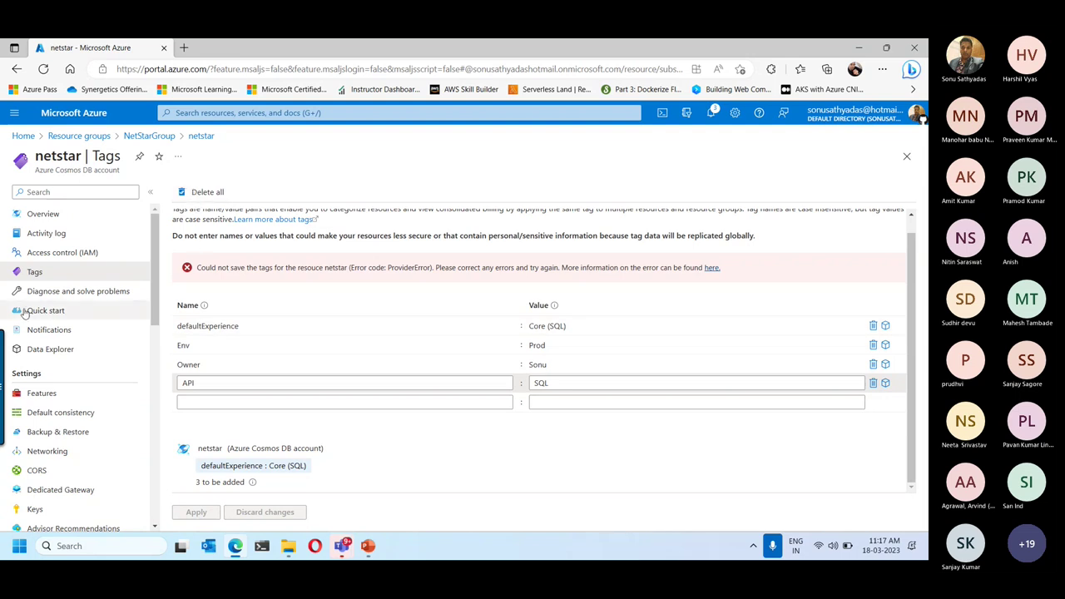
{"action": "left_click", "coordinate": [57, 215]}
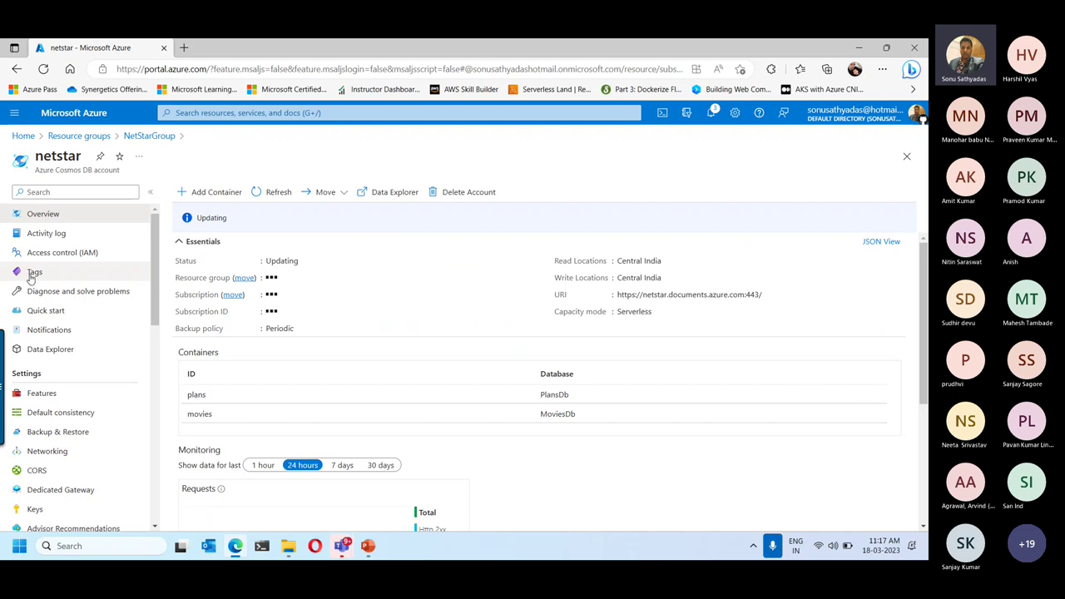
{"action": "left_click", "coordinate": [33, 273]}
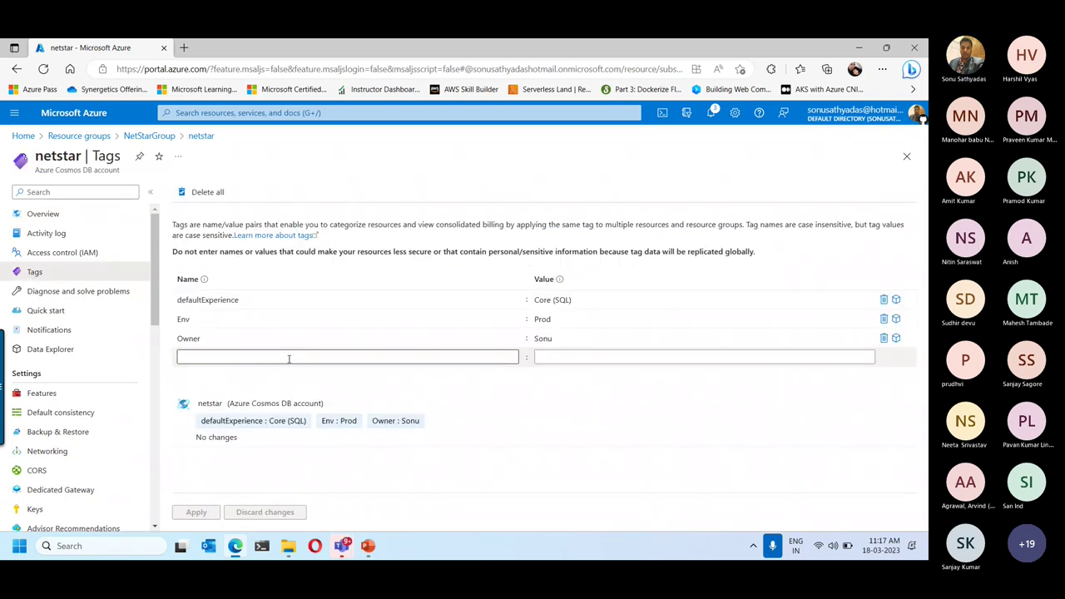
{"action": "left_click", "coordinate": [289, 359]}
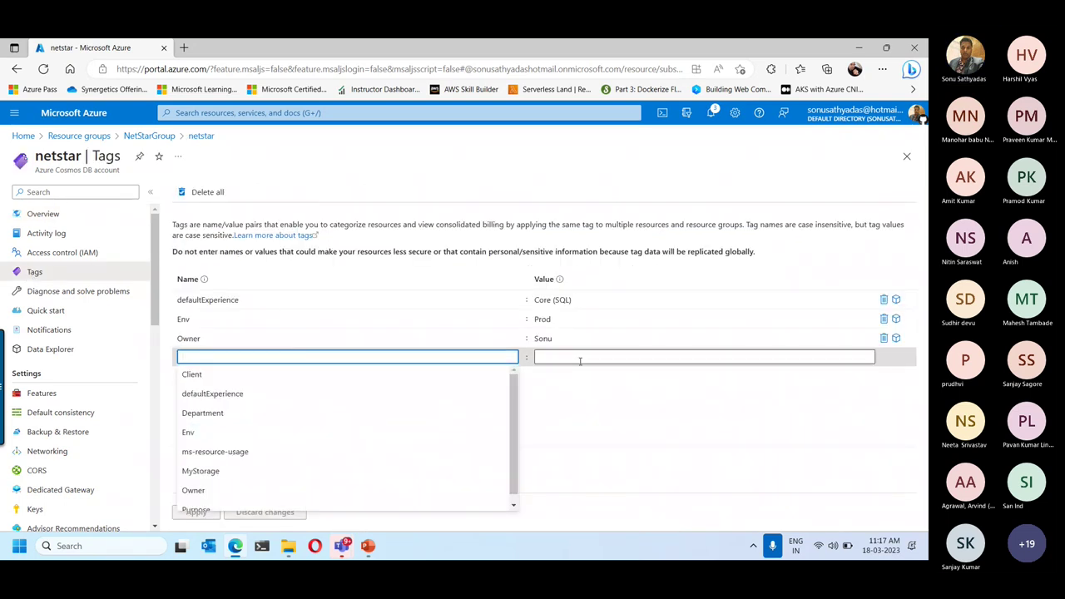
{"action": "type", "text": "API"}
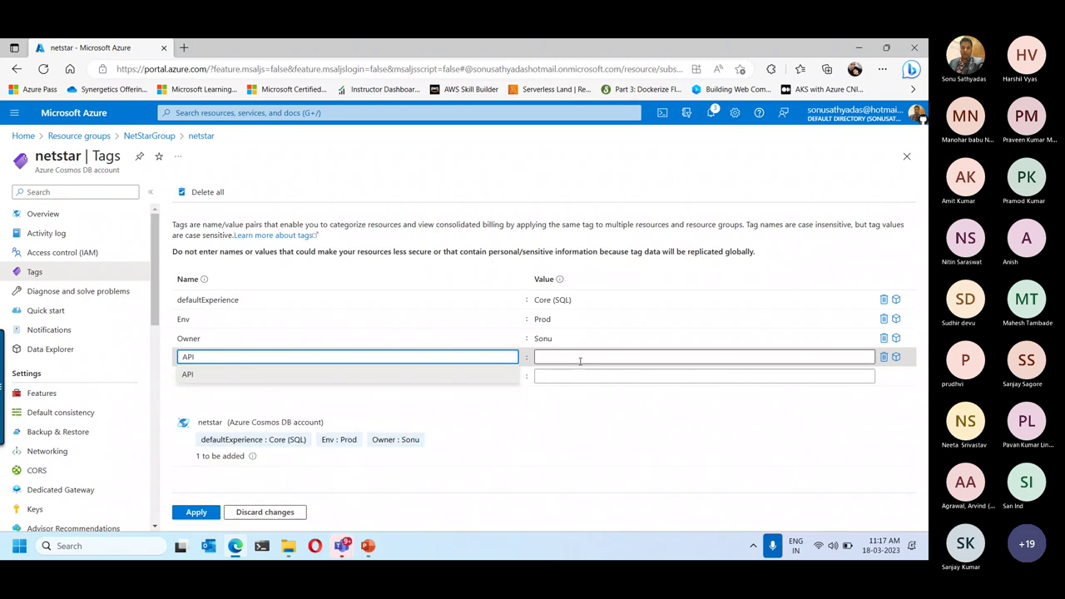
{"action": "left_click", "coordinate": [625, 355]}
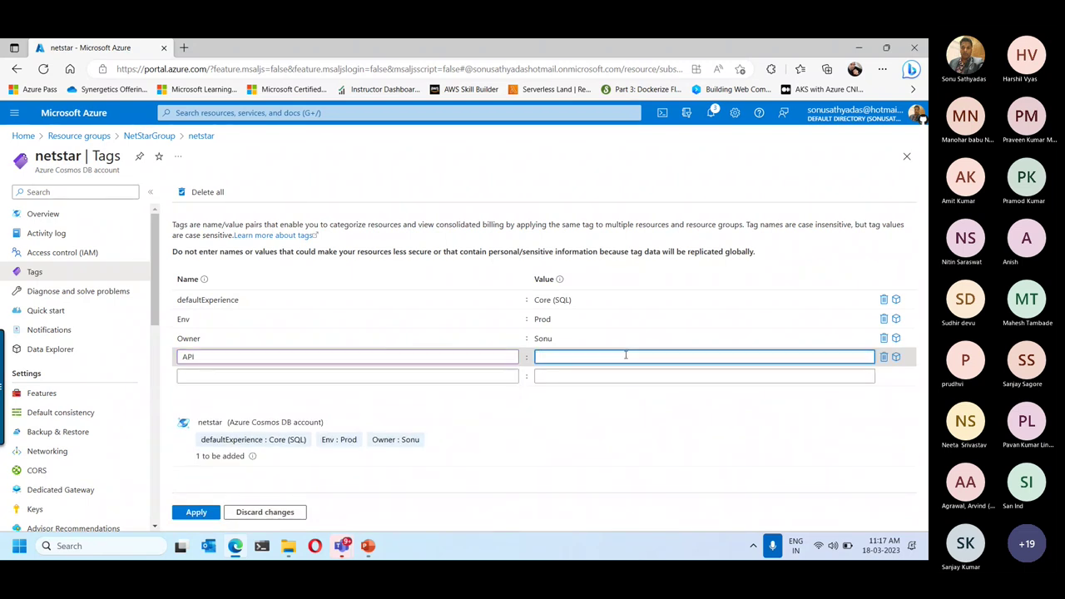
{"action": "type", "text": "SQLAPI"}
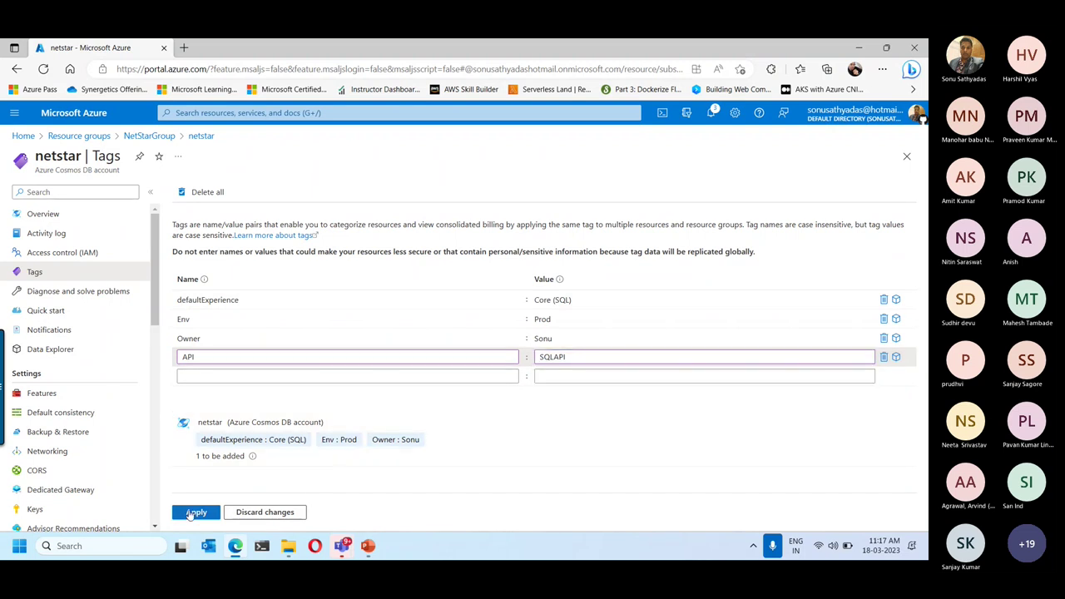
{"action": "left_click", "coordinate": [190, 514]}
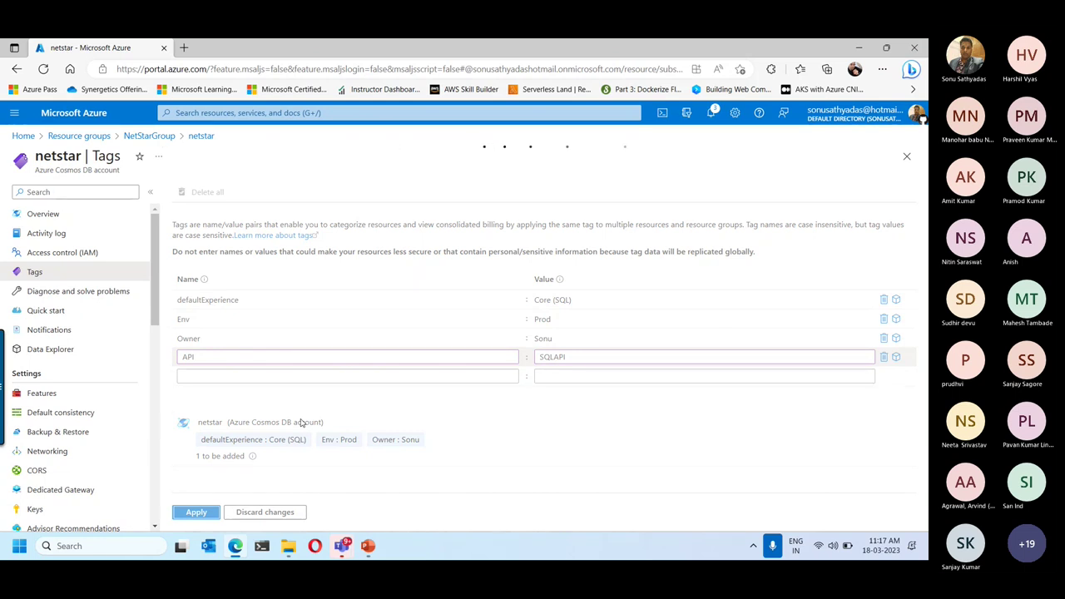
{"action": "left_click", "coordinate": [44, 215]}
{"action": "left_click", "coordinate": [34, 272]}
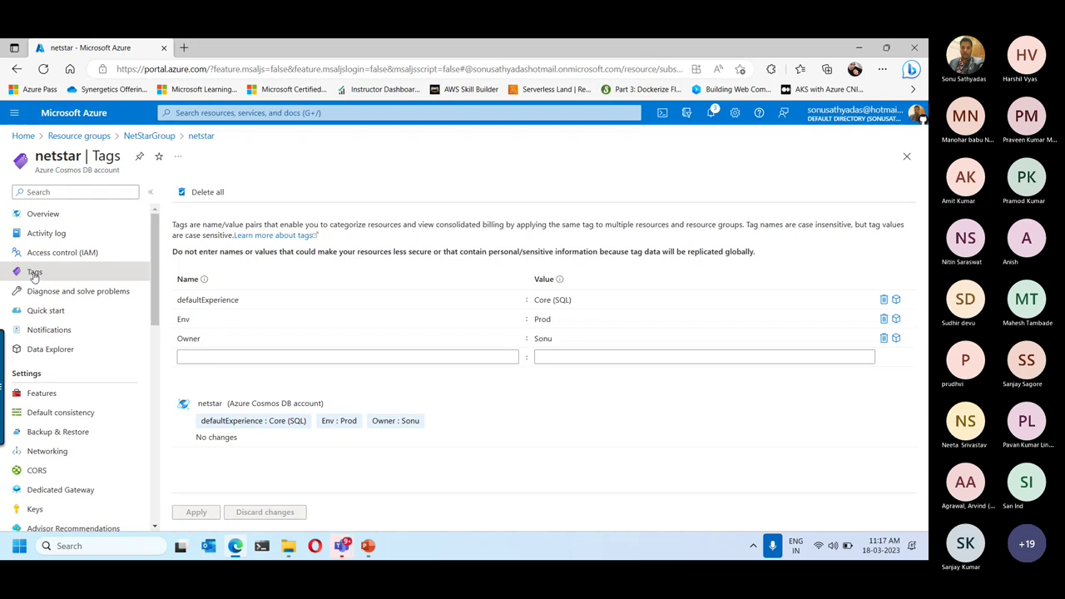
{"action": "left_click", "coordinate": [200, 357]}
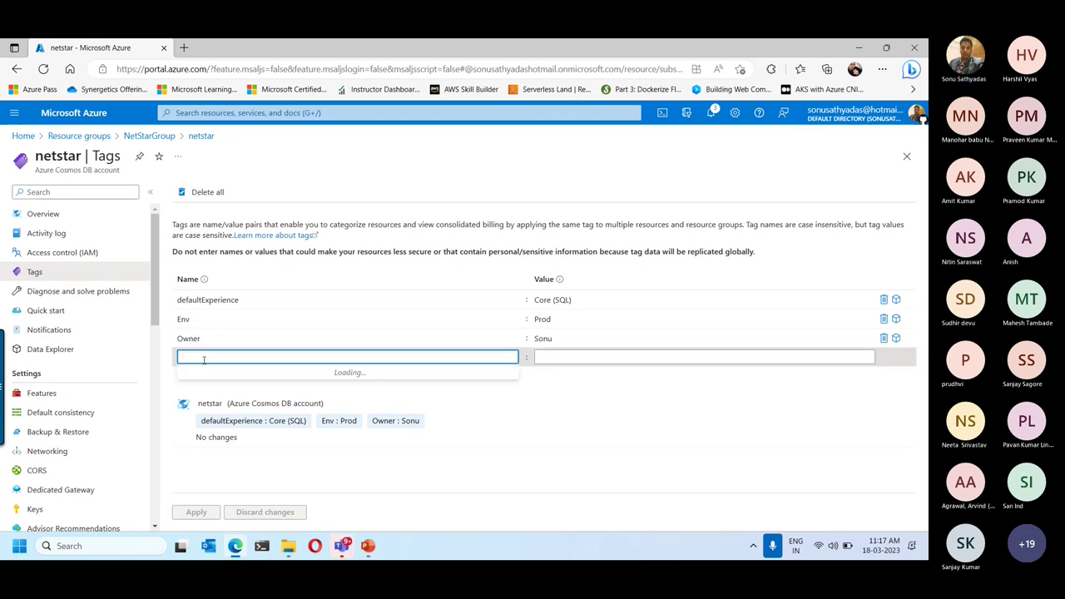
{"action": "type", "text": "a"}
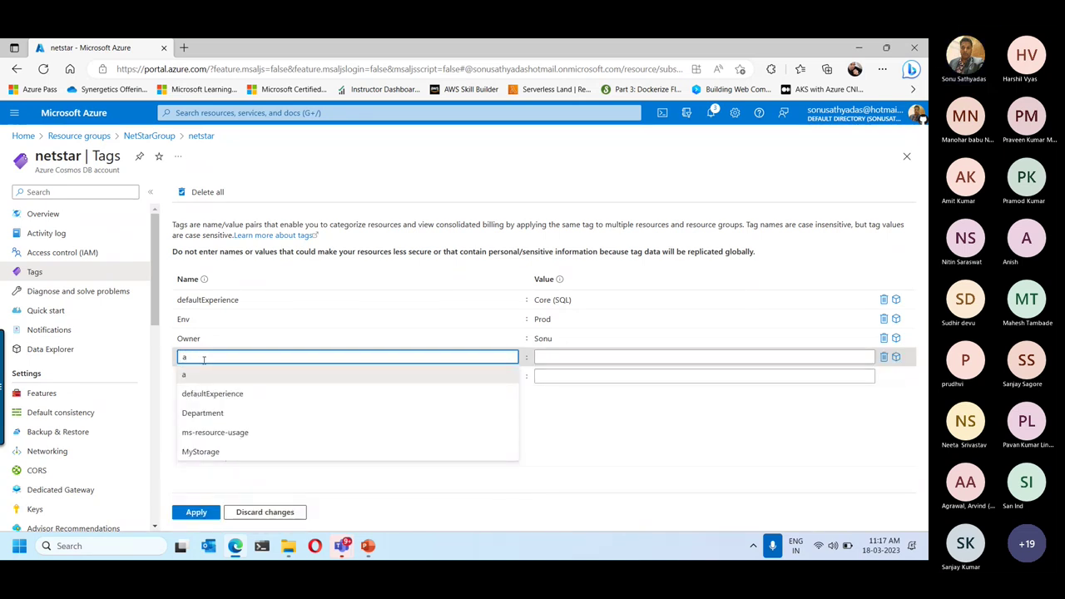
{"action": "key", "text": "BackSpace"}
{"action": "type", "text": "Api"}
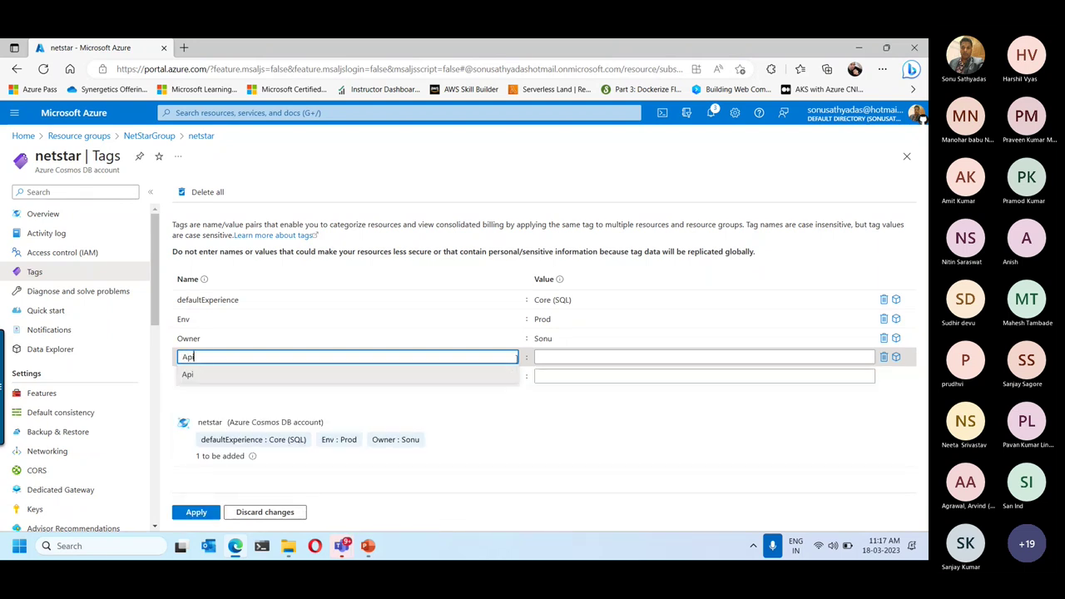
{"action": "left_click", "coordinate": [566, 356]}
{"action": "type", "text": "ql"}
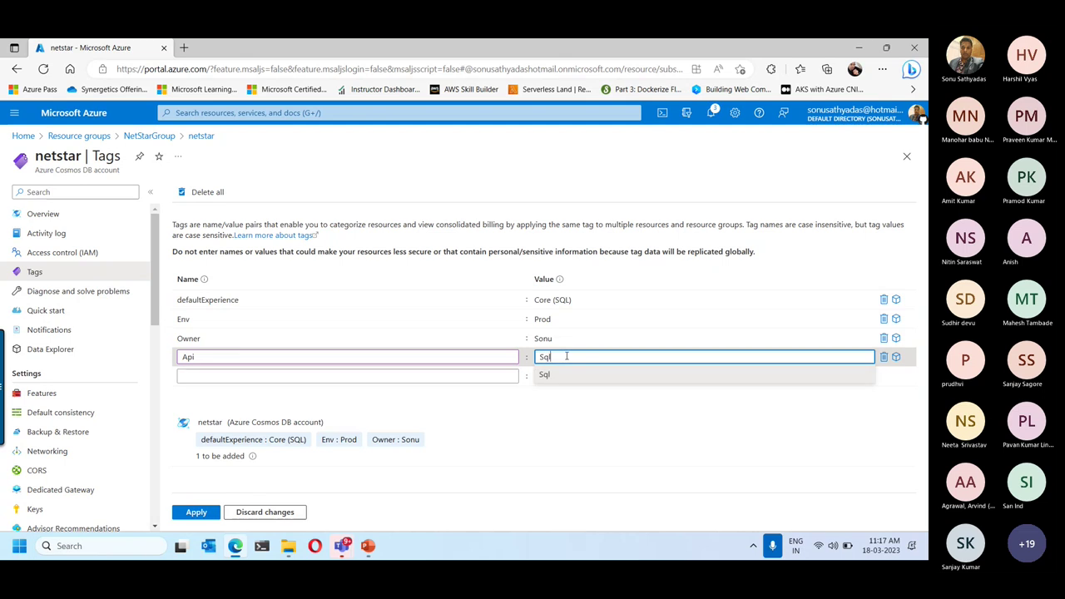
{"action": "left_click", "coordinate": [187, 514]}
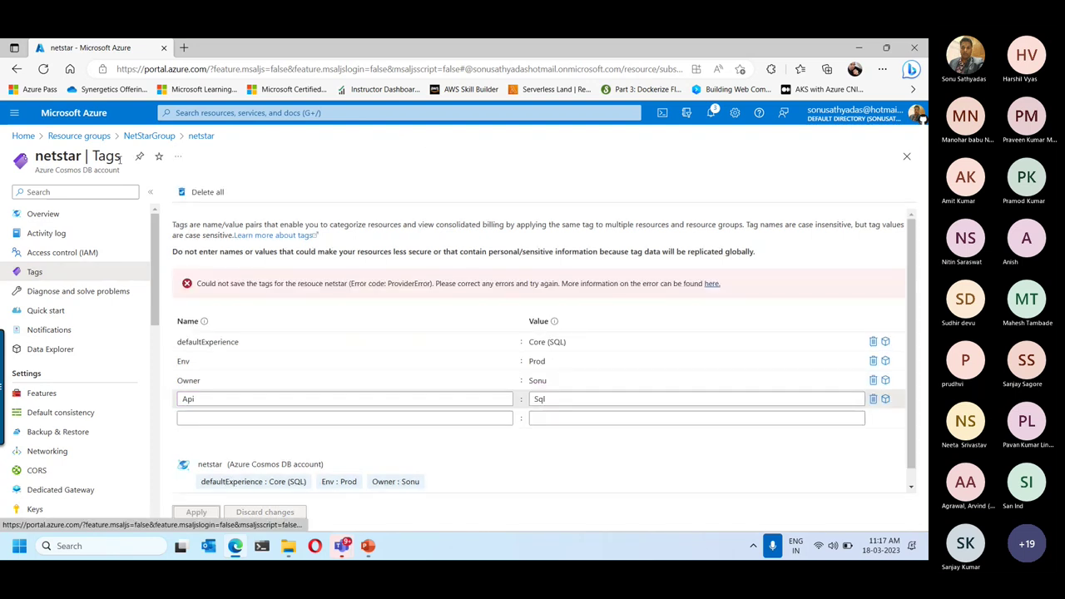
{"action": "left_click", "coordinate": [43, 68]}
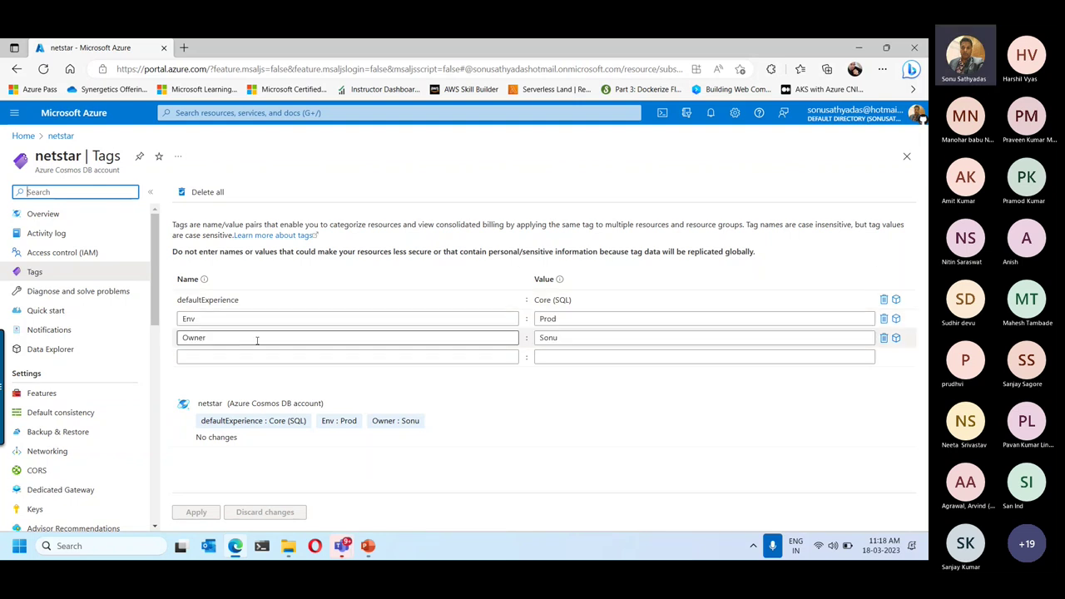
{"action": "left_click", "coordinate": [185, 321]}
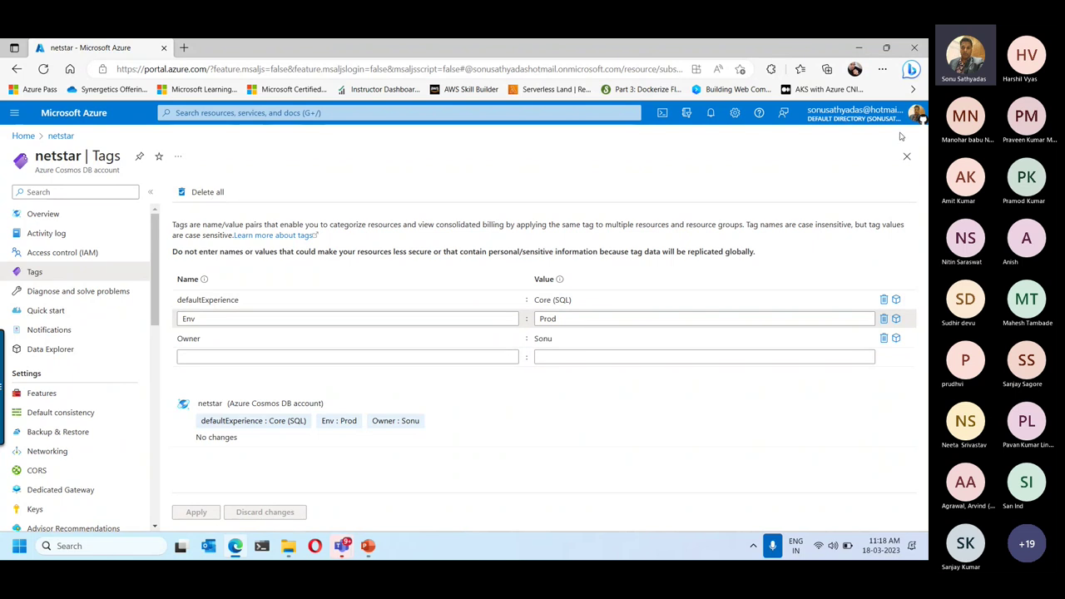
Open the netstarstorage account in NetStarGroup and bring up its tag editor.
{"action": "left_click", "coordinate": [907, 157]}
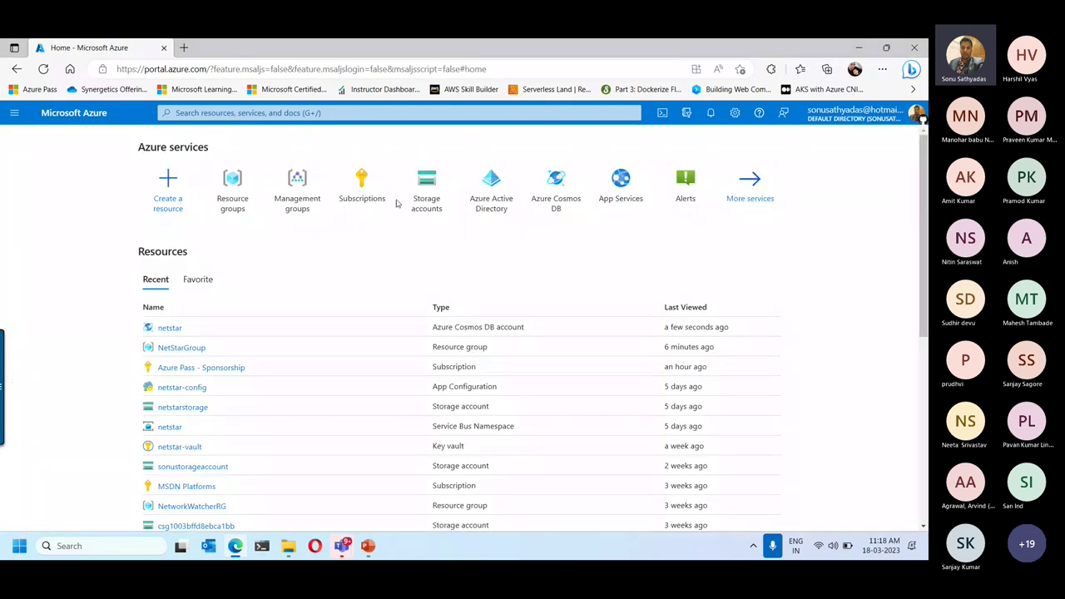
{"action": "left_click", "coordinate": [233, 196]}
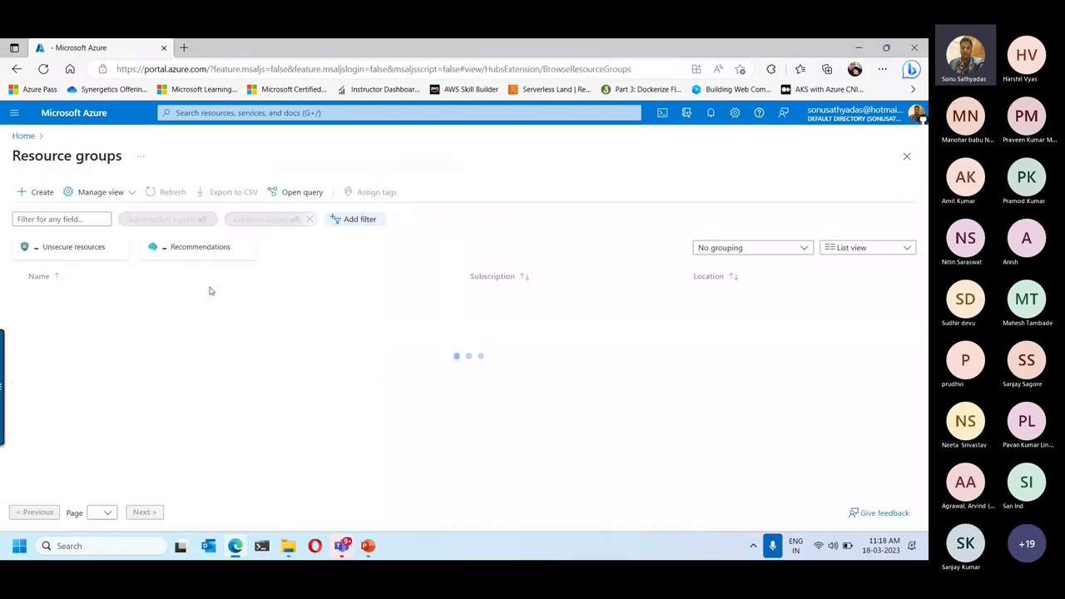
{"action": "left_click", "coordinate": [54, 355]}
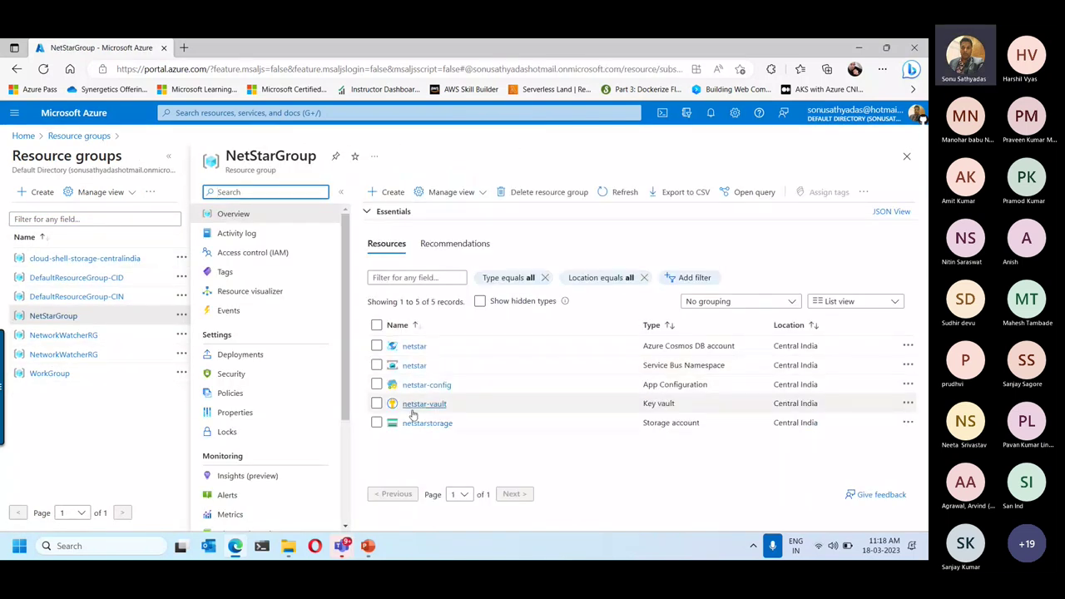
{"action": "left_click", "coordinate": [423, 423]}
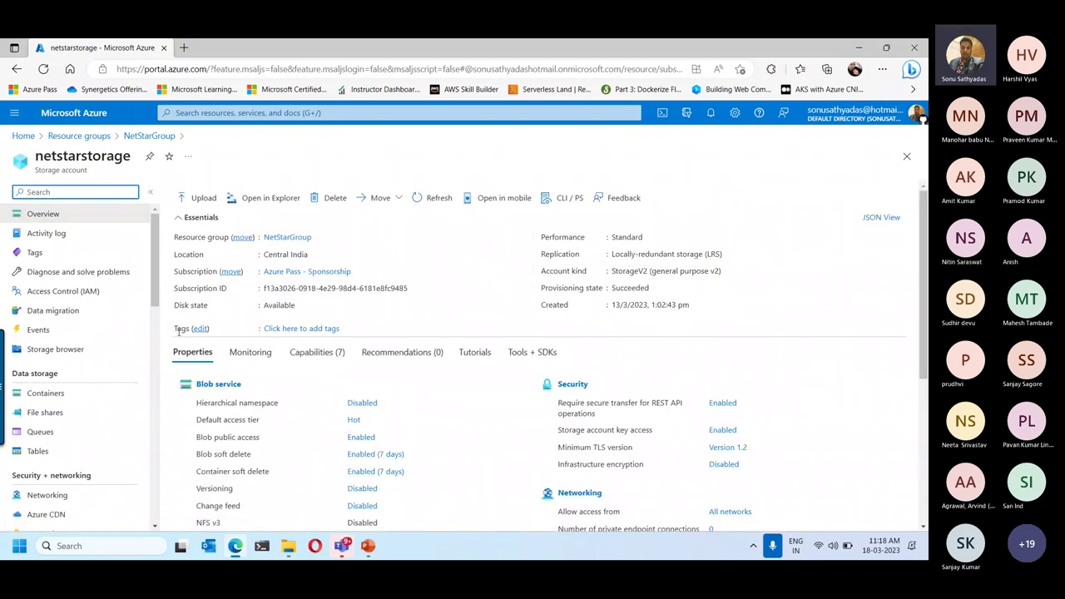
{"action": "left_click_drag", "start_coordinate": [177, 331], "coordinate": [189, 332]}
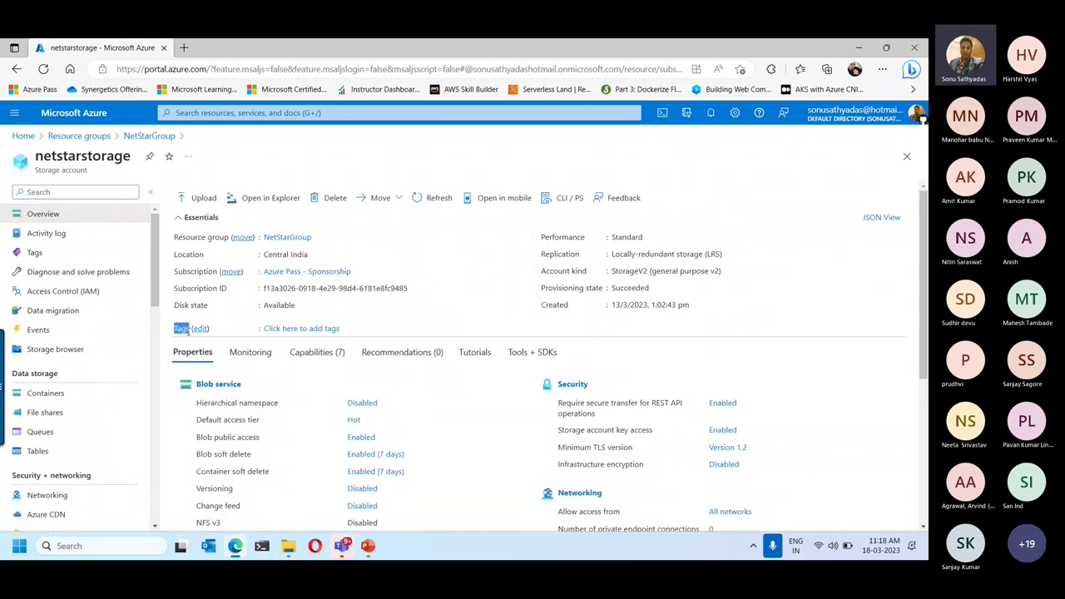
{"action": "left_click", "coordinate": [314, 330]}
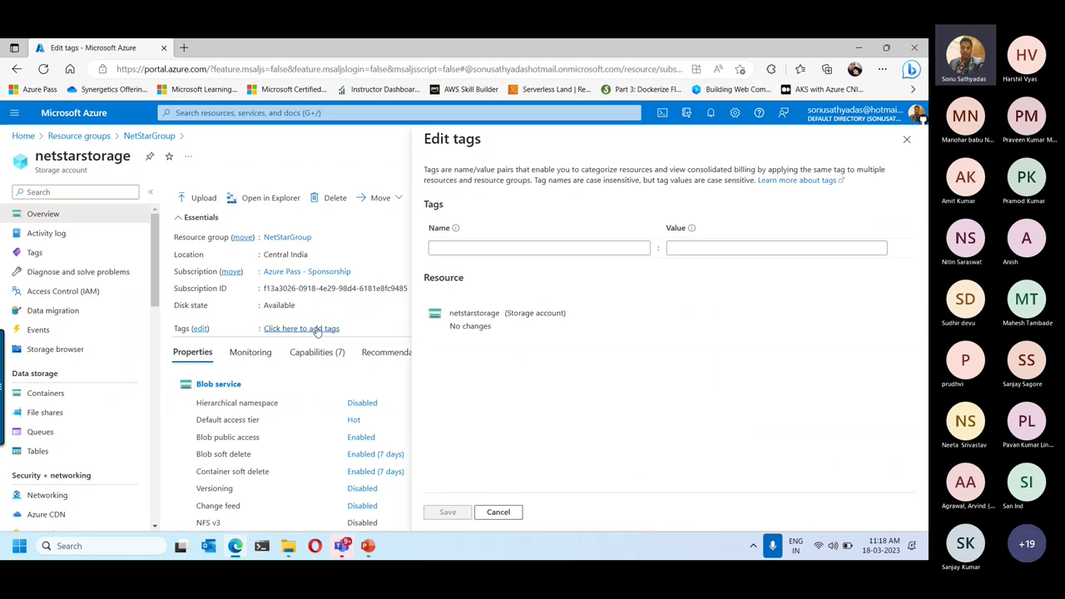
Add the tags Env : Prod and Owner with the suggested owner value, then save.
{"action": "left_click", "coordinate": [485, 247]}
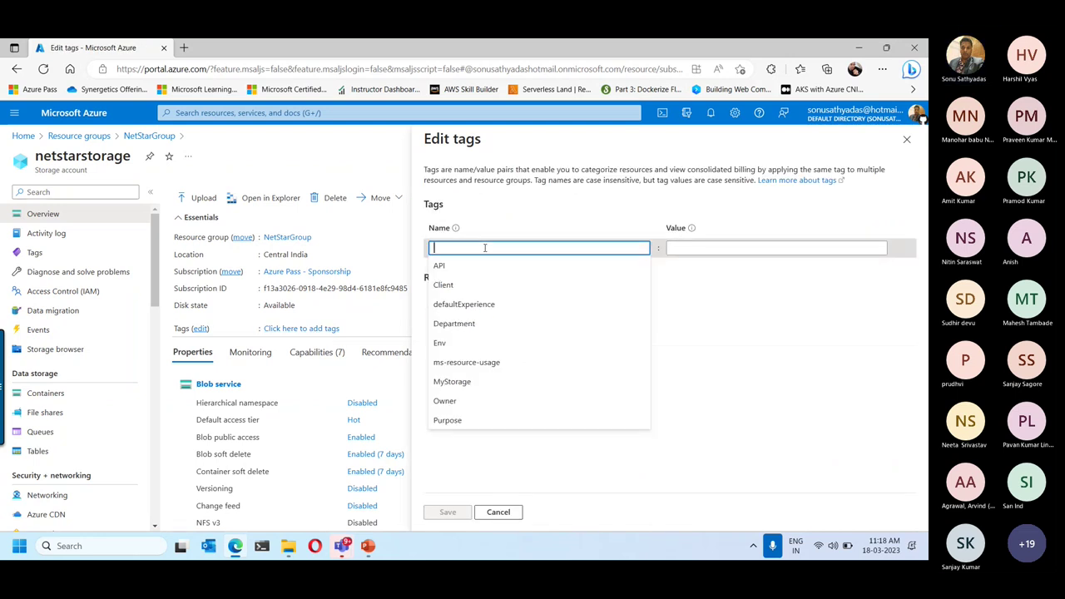
{"action": "type", "text": "e"}
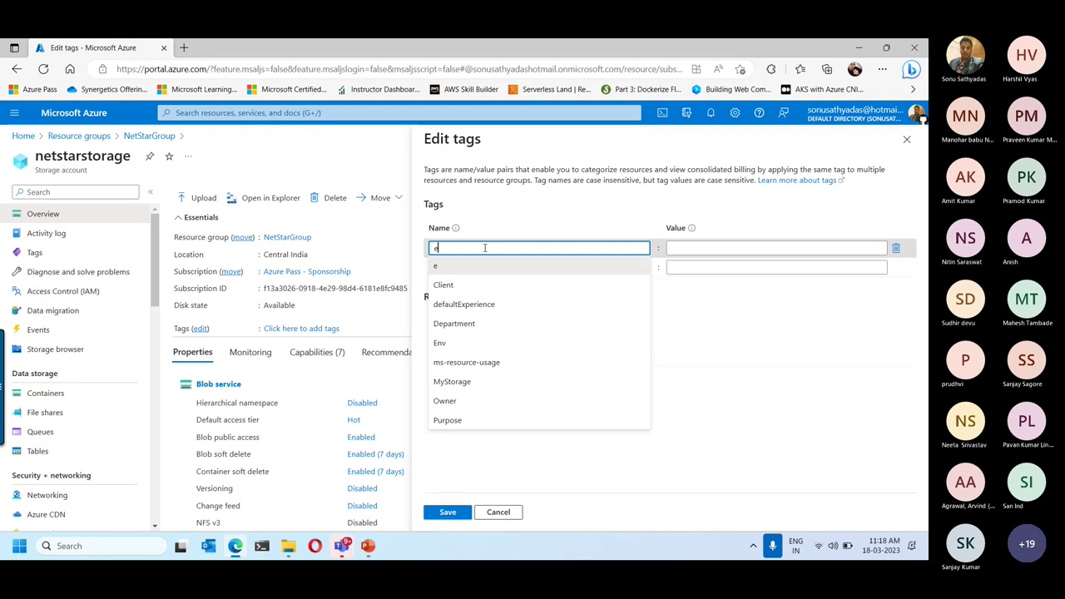
{"action": "type", "text": "nv"}
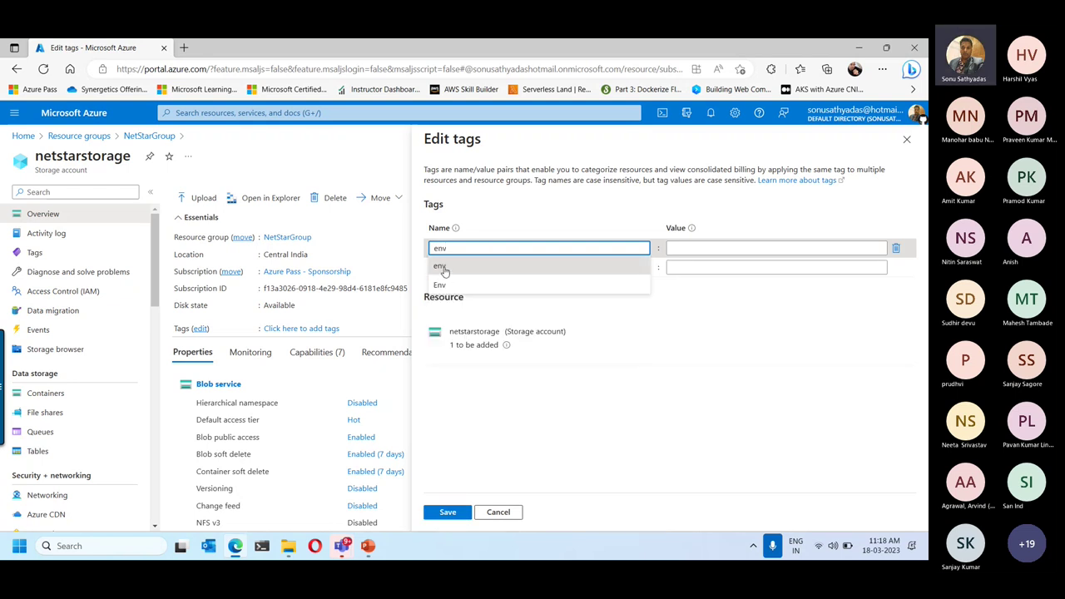
{"action": "left_click", "coordinate": [441, 286]}
{"action": "left_click", "coordinate": [677, 250]}
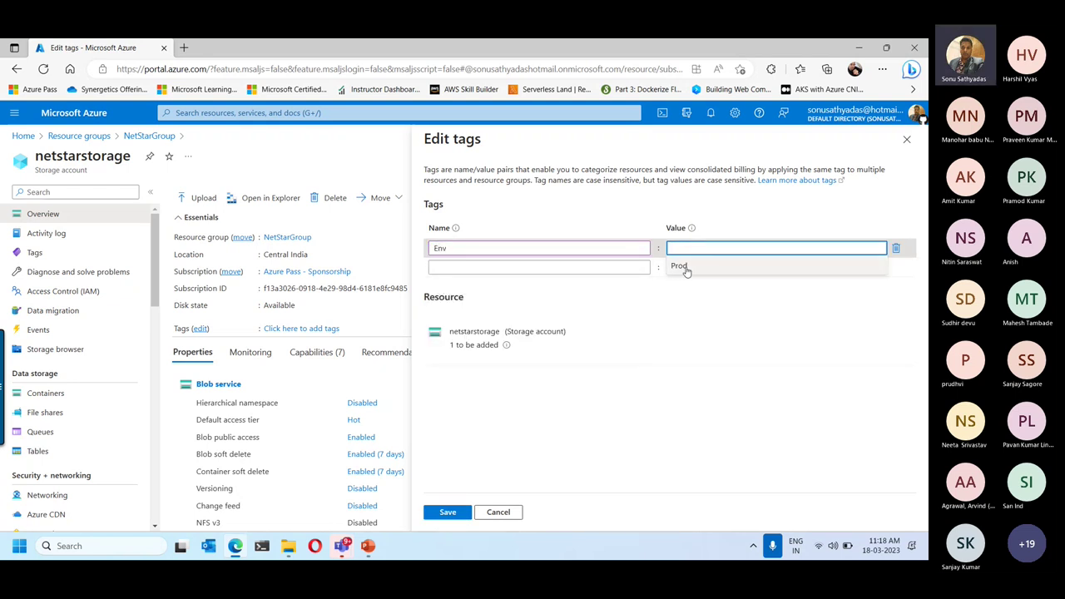
{"action": "left_click", "coordinate": [683, 267]}
{"action": "left_click", "coordinate": [478, 269]}
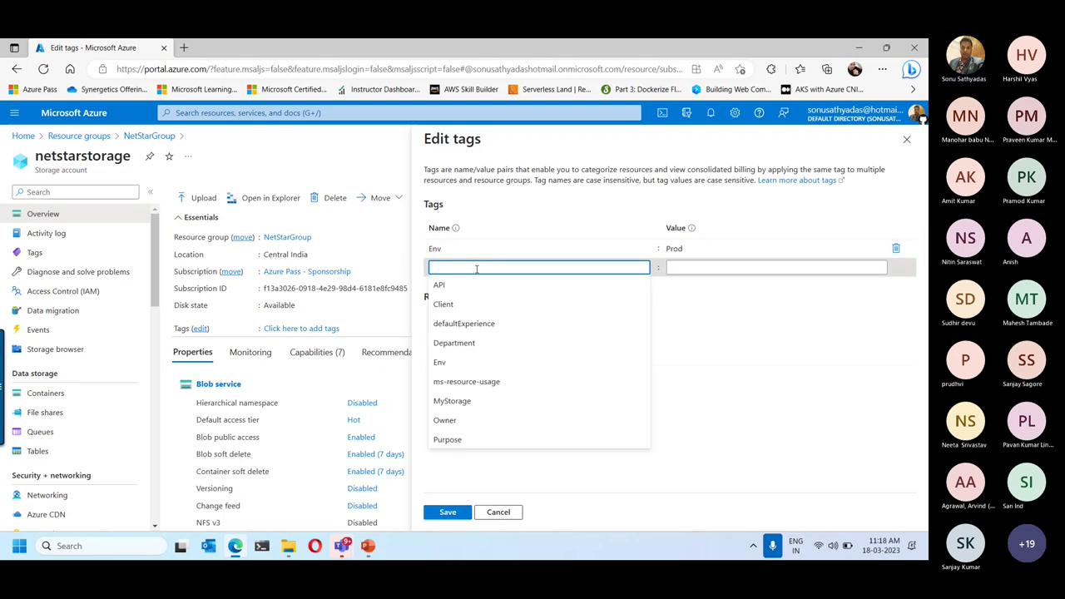
{"action": "type", "text": "ow"}
{"action": "left_click", "coordinate": [444, 304]}
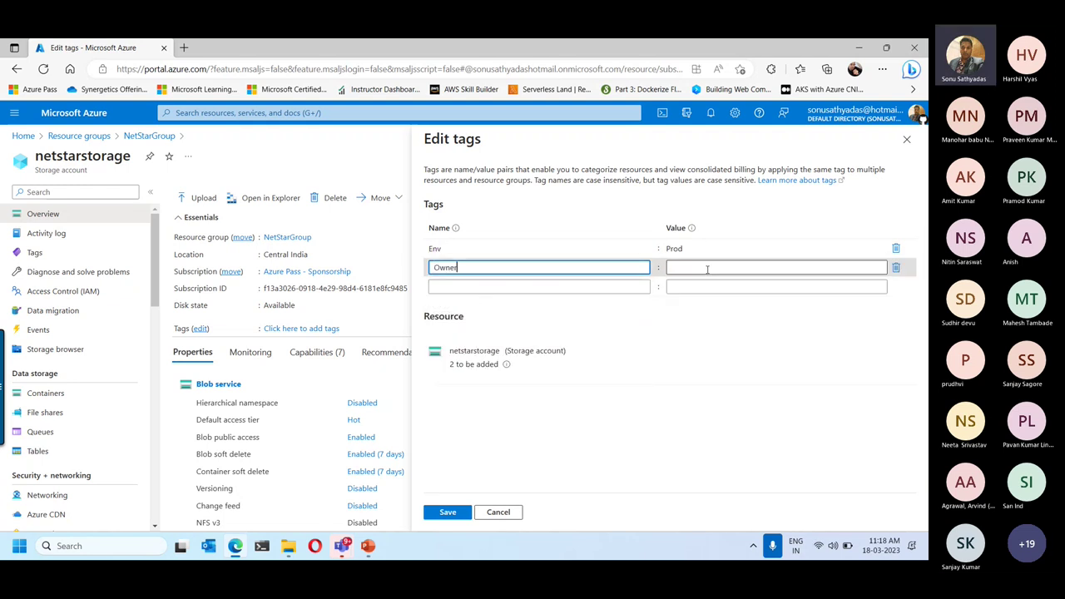
{"action": "left_click", "coordinate": [687, 267]}
{"action": "left_click", "coordinate": [687, 288]}
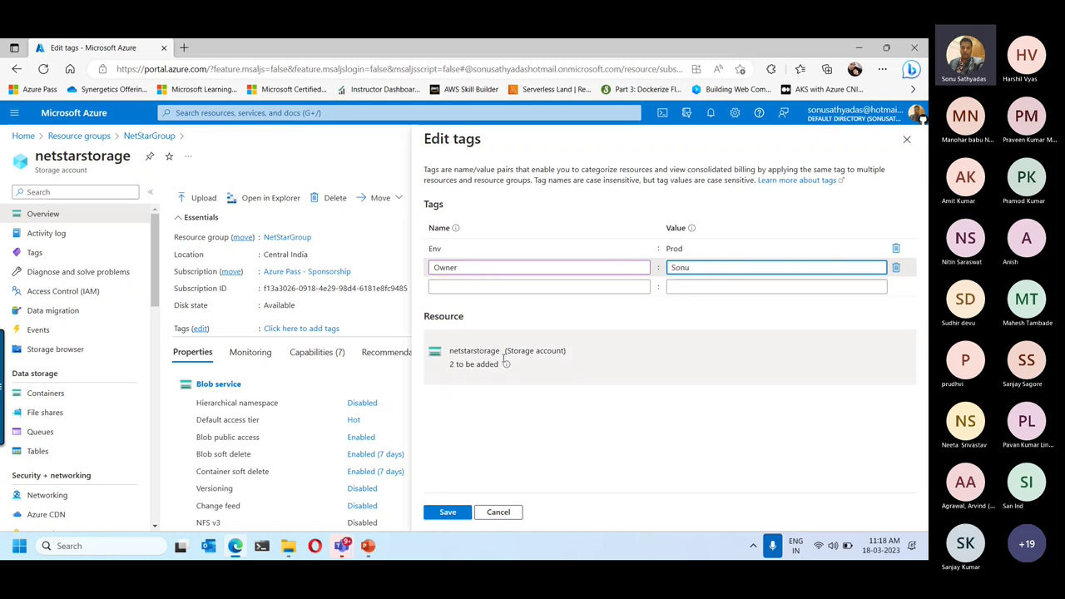
{"action": "left_click", "coordinate": [447, 513]}
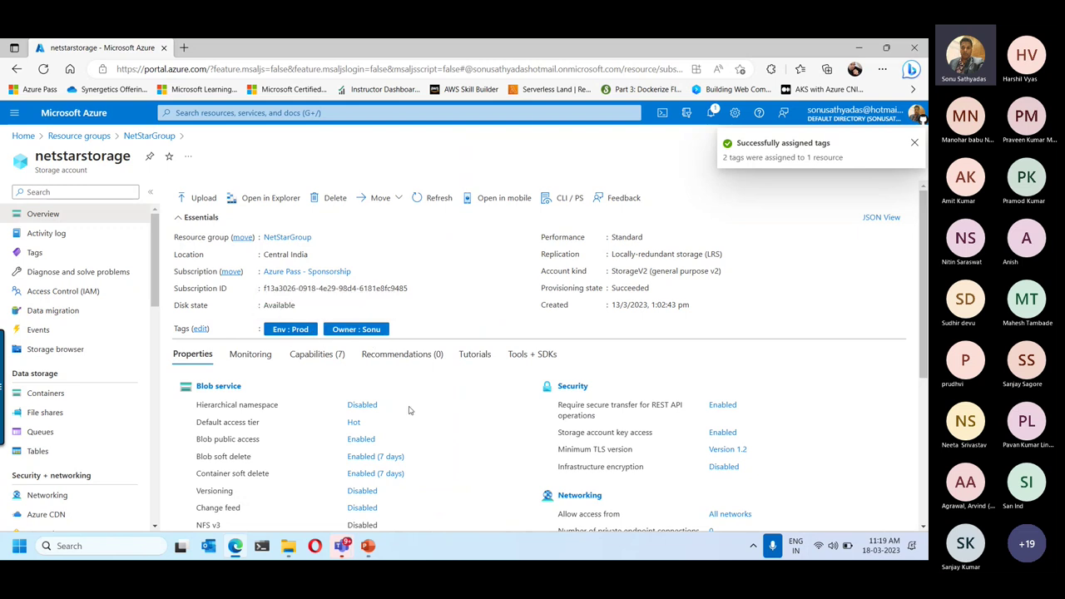
View cost analysis for the Azure Pass - Sponsorship subscription, then close it after it fails to load.
{"action": "left_click", "coordinate": [22, 137]}
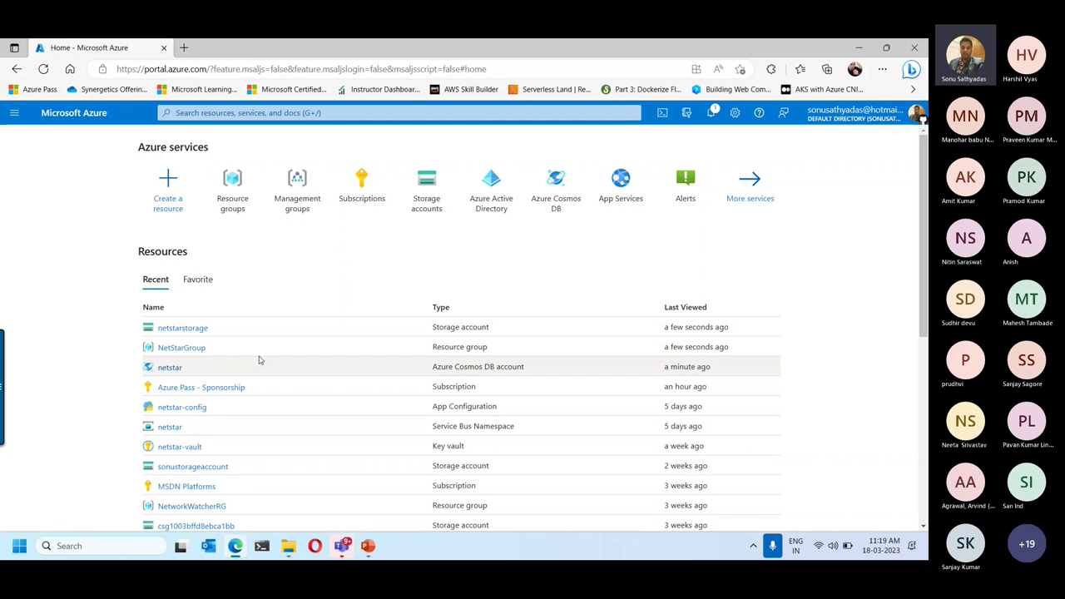
{"action": "left_click", "coordinate": [366, 196]}
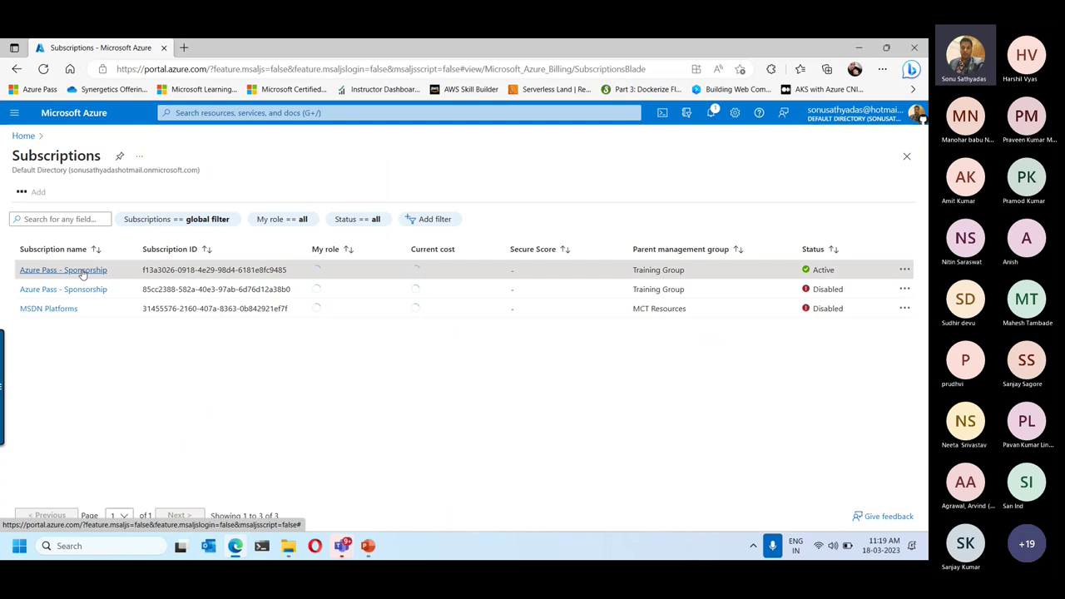
{"action": "left_click", "coordinate": [83, 271]}
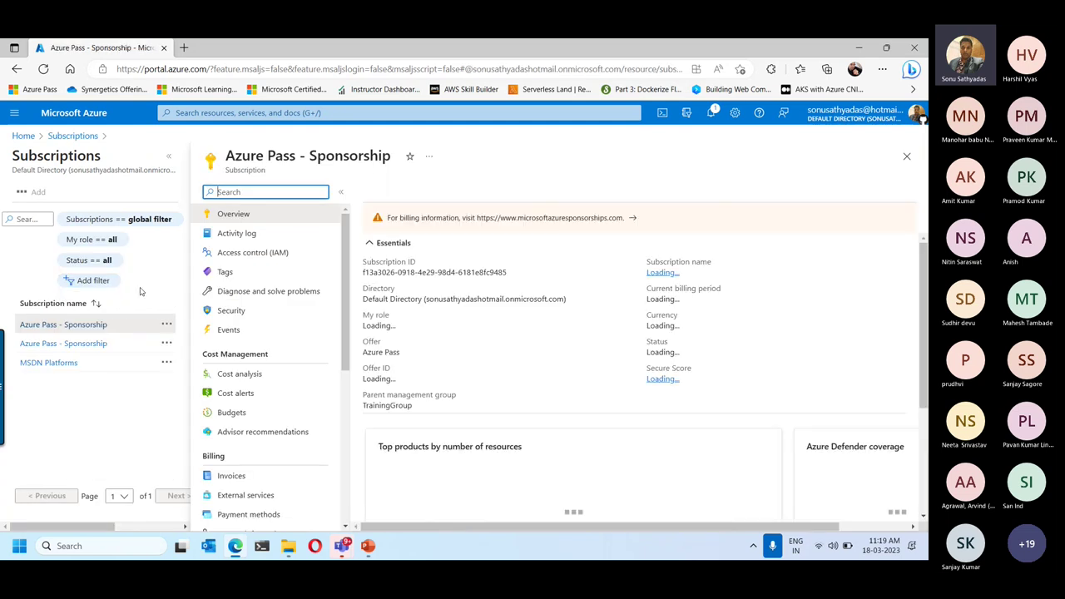
{"action": "left_click", "coordinate": [246, 376]}
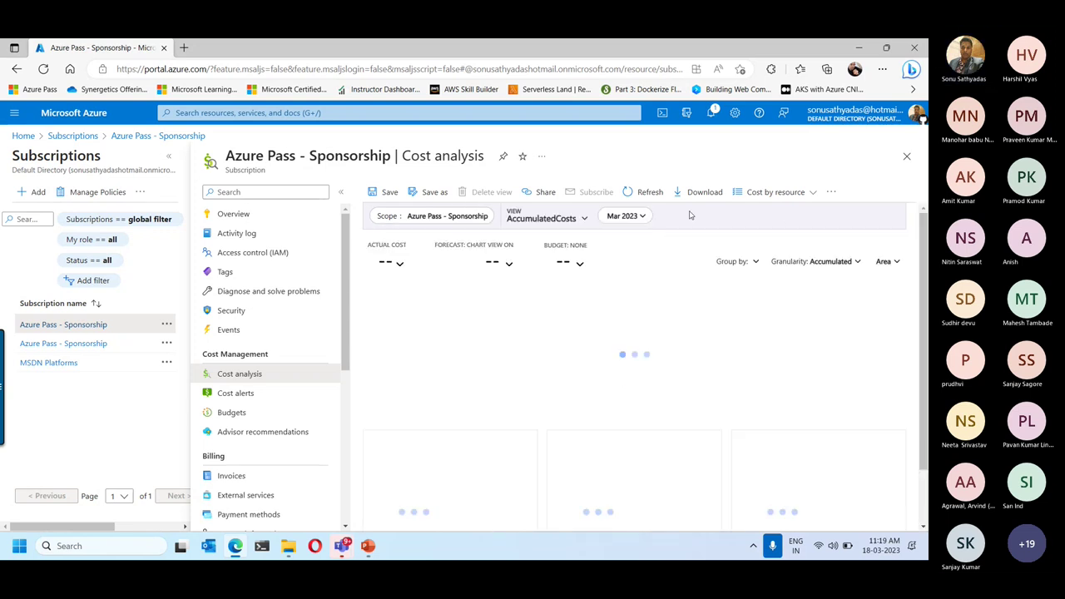
{"action": "mouse_move", "coordinate": [497, 262]}
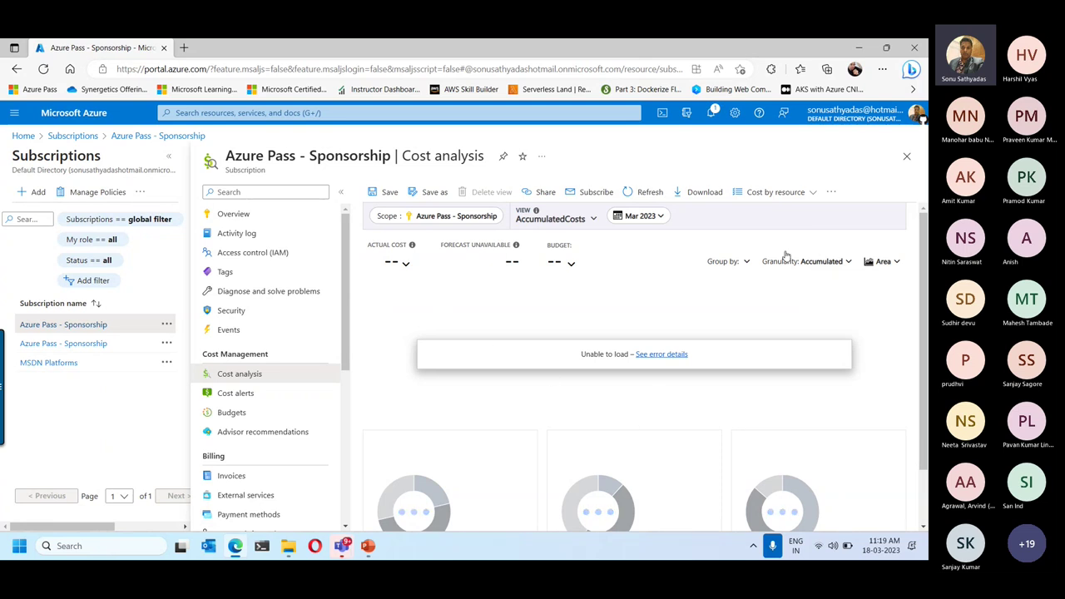
{"action": "left_click", "coordinate": [909, 158]}
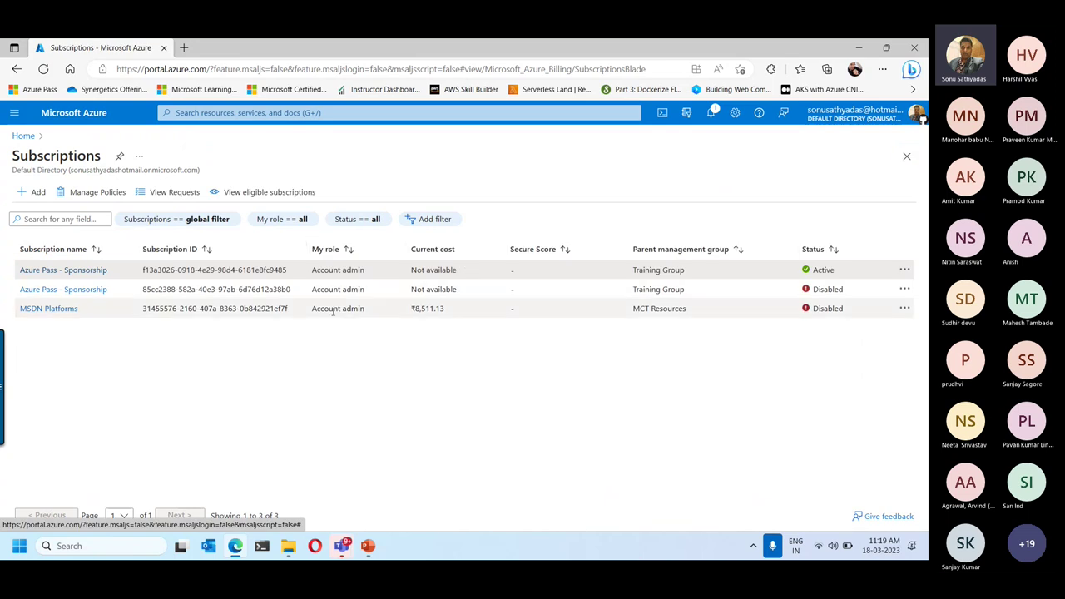
Open MSDN Platforms cost analysis and filter by resource type microsoft.compute/virtualmachines.
{"action": "left_click", "coordinate": [39, 309]}
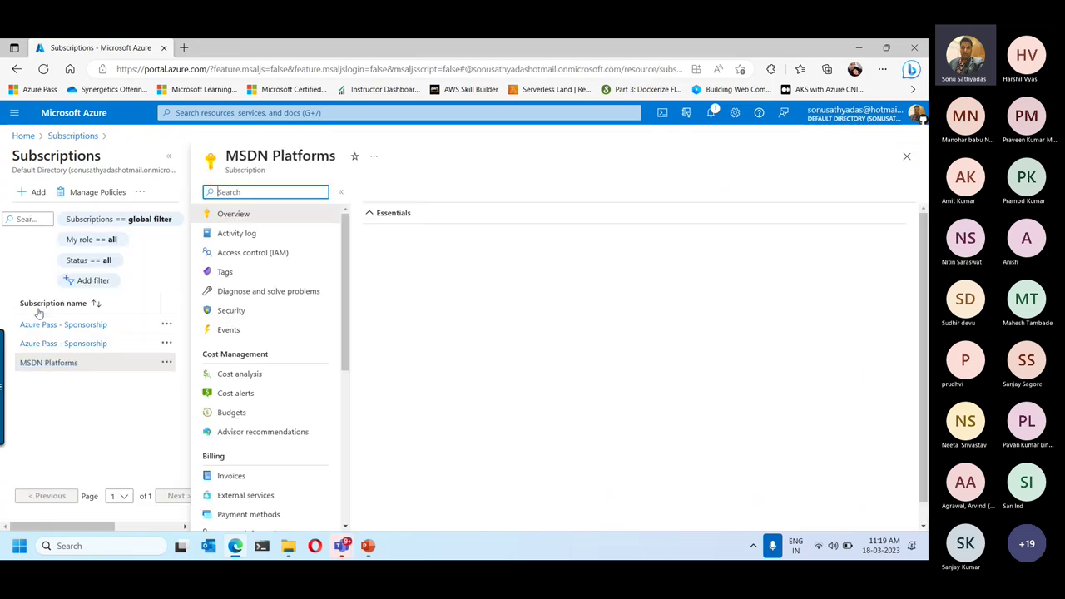
{"action": "left_click", "coordinate": [237, 373]}
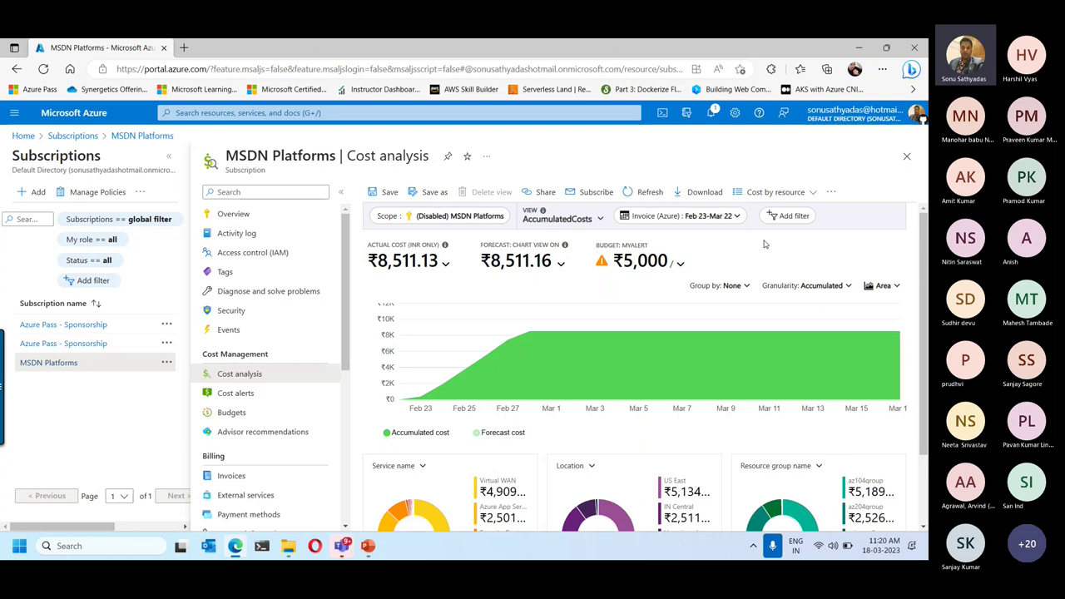
{"action": "left_click", "coordinate": [793, 218]}
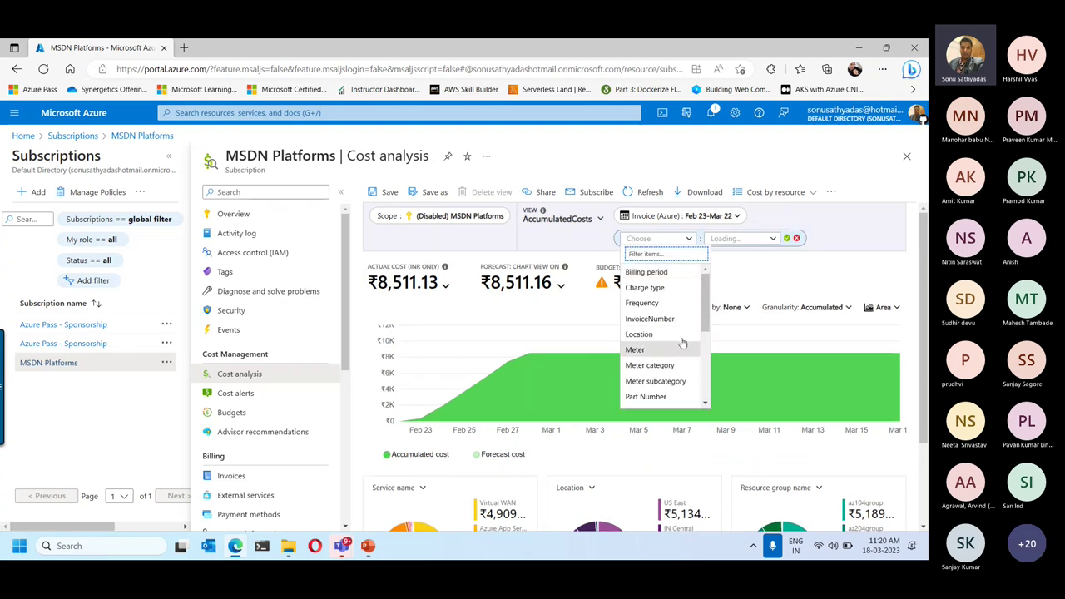
{"action": "scroll", "coordinate": [707, 315], "scroll_direction": "down", "scroll_amount": 1}
{"action": "left_click_drag", "start_coordinate": [706, 316], "coordinate": [707, 360]}
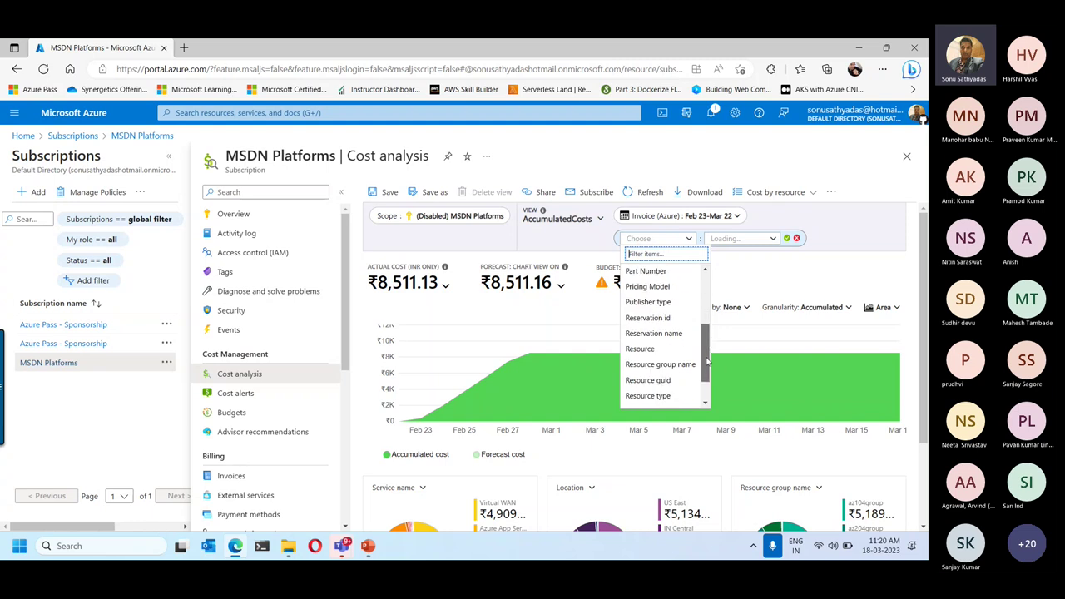
{"action": "scroll", "coordinate": [707, 360], "scroll_direction": "down", "scroll_amount": 3}
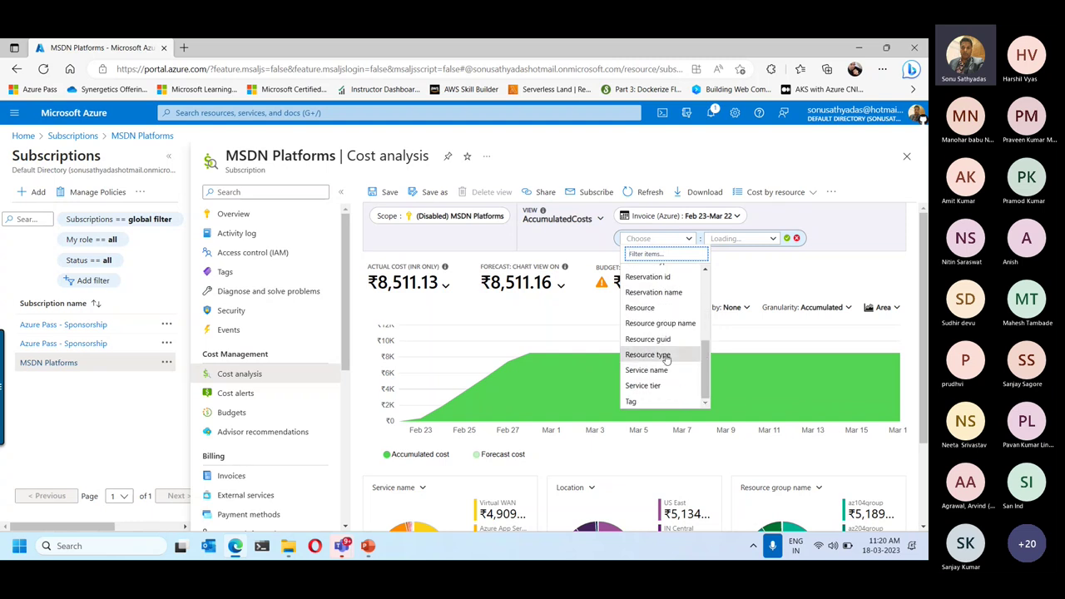
{"action": "left_click", "coordinate": [666, 356]}
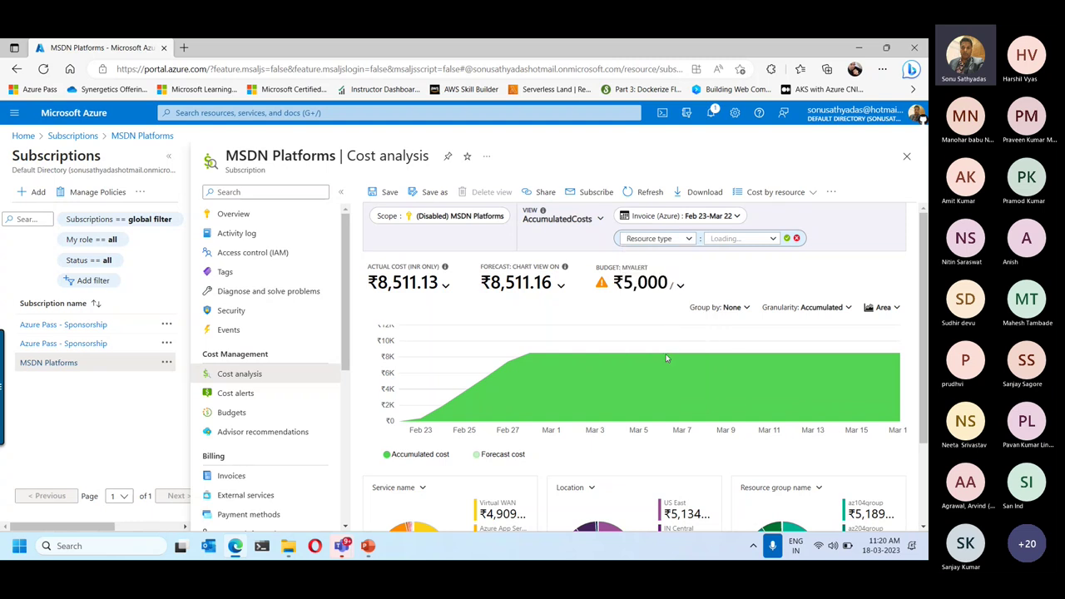
{"action": "left_click", "coordinate": [746, 241]}
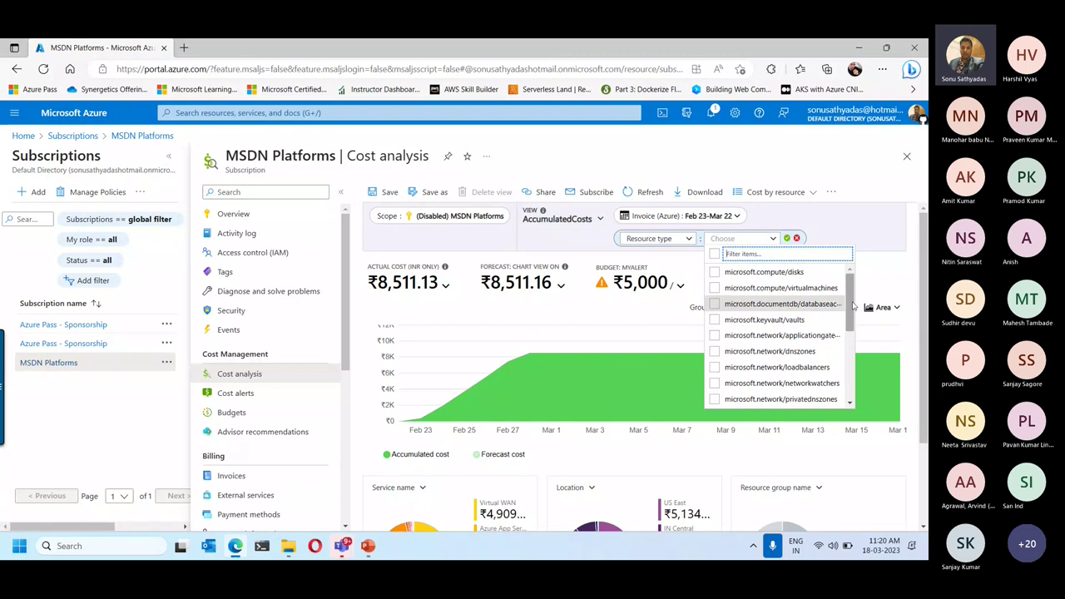
{"action": "left_click_drag", "start_coordinate": [853, 307], "coordinate": [864, 385]}
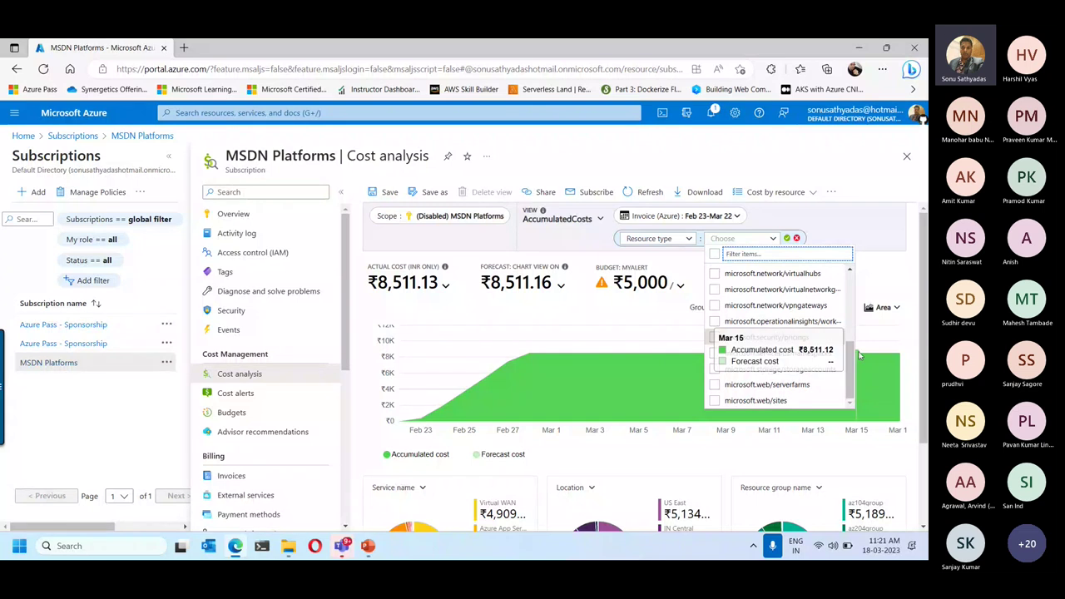
{"action": "scroll", "coordinate": [849, 356], "scroll_direction": "up", "scroll_amount": 2}
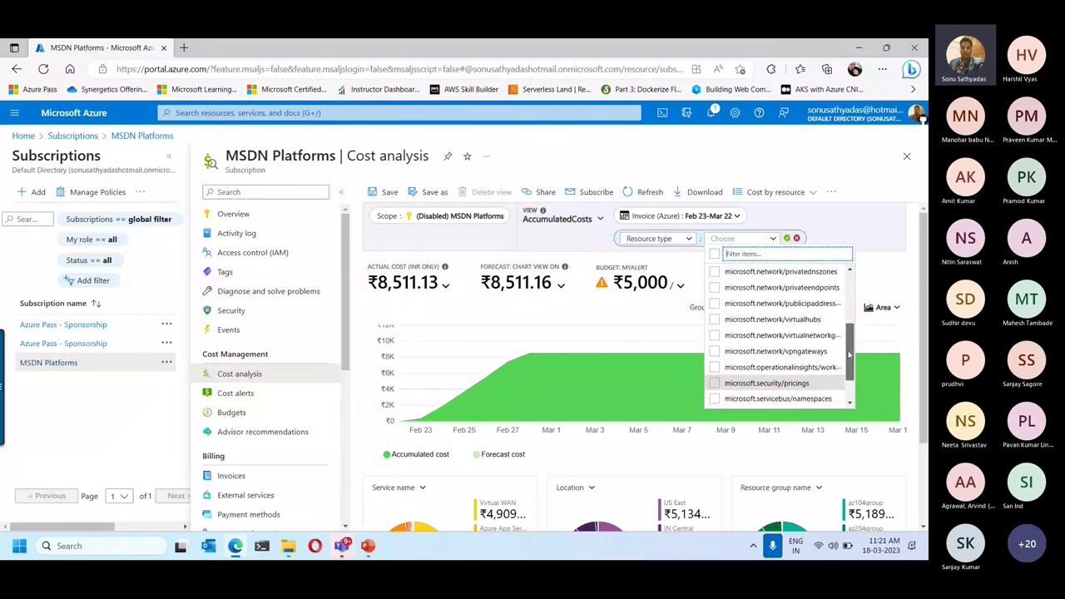
{"action": "left_click_drag", "start_coordinate": [850, 355], "coordinate": [846, 307]}
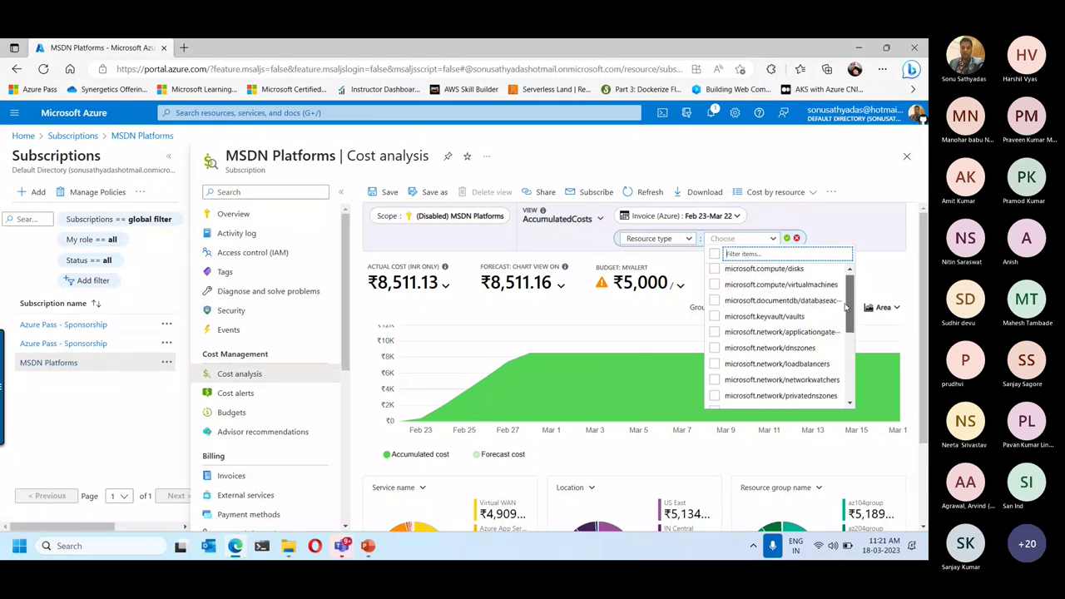
{"action": "left_click", "coordinate": [715, 285]}
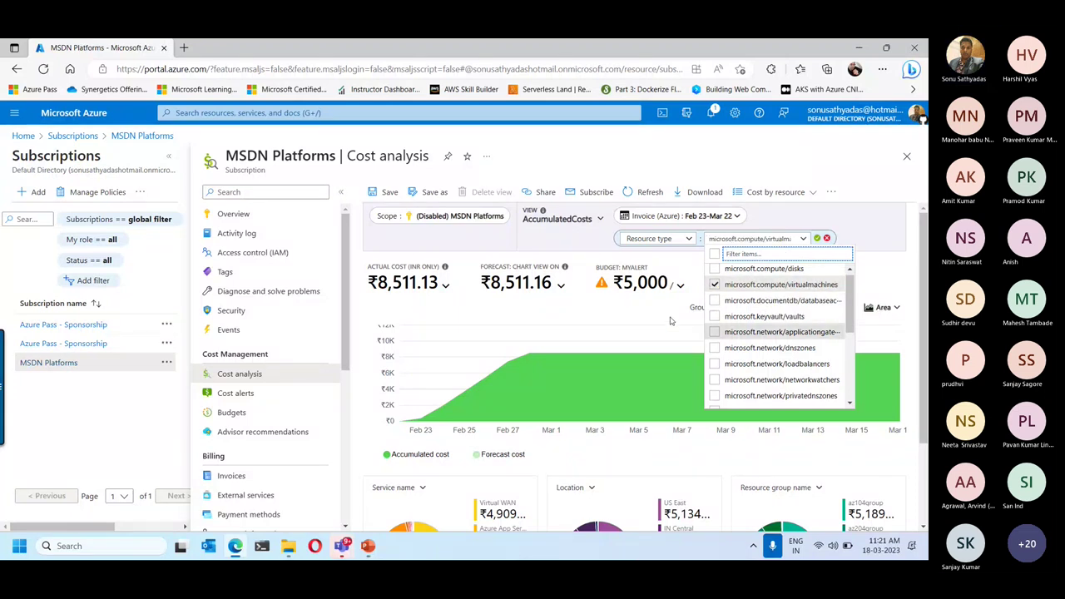
{"action": "left_click", "coordinate": [670, 318]}
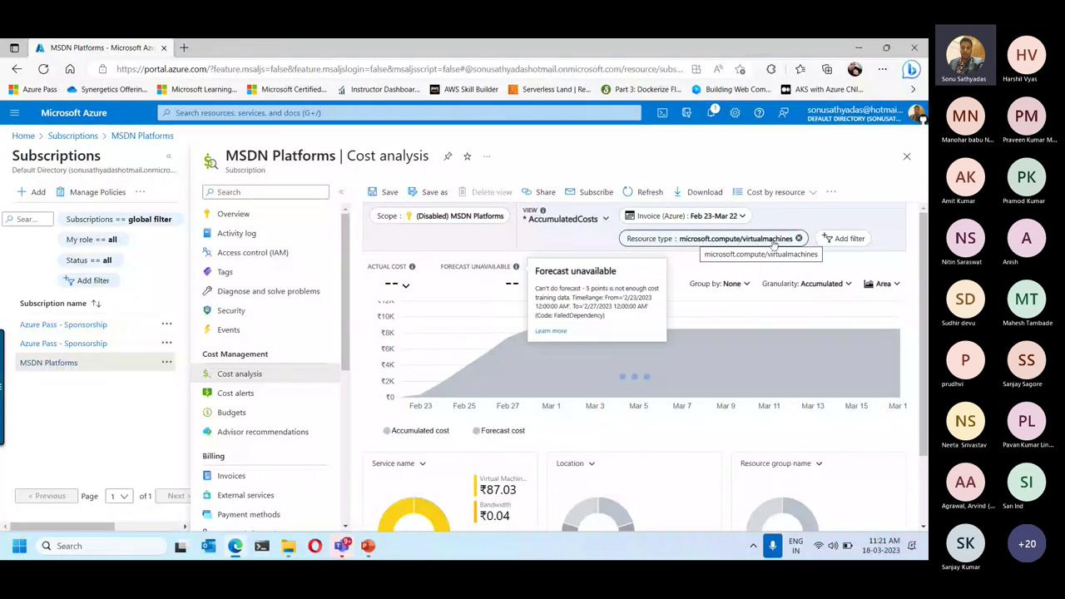
Review the ₹87.06 virtual machine costs, then remove the resource type filter.
{"action": "scroll", "coordinate": [471, 377], "scroll_direction": "down", "scroll_amount": 2}
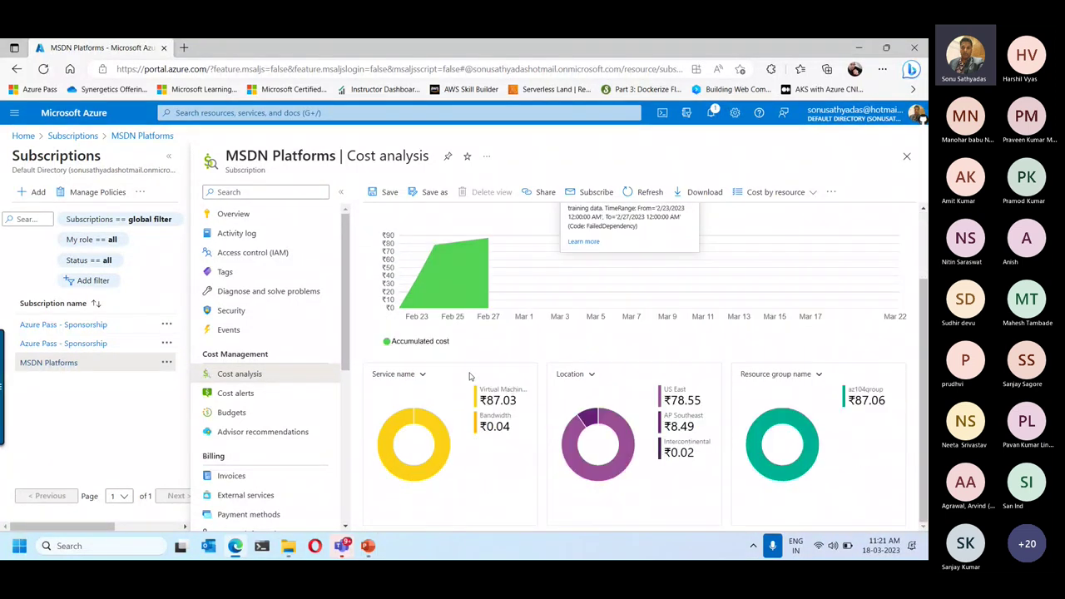
{"action": "mouse_move", "coordinate": [401, 463]}
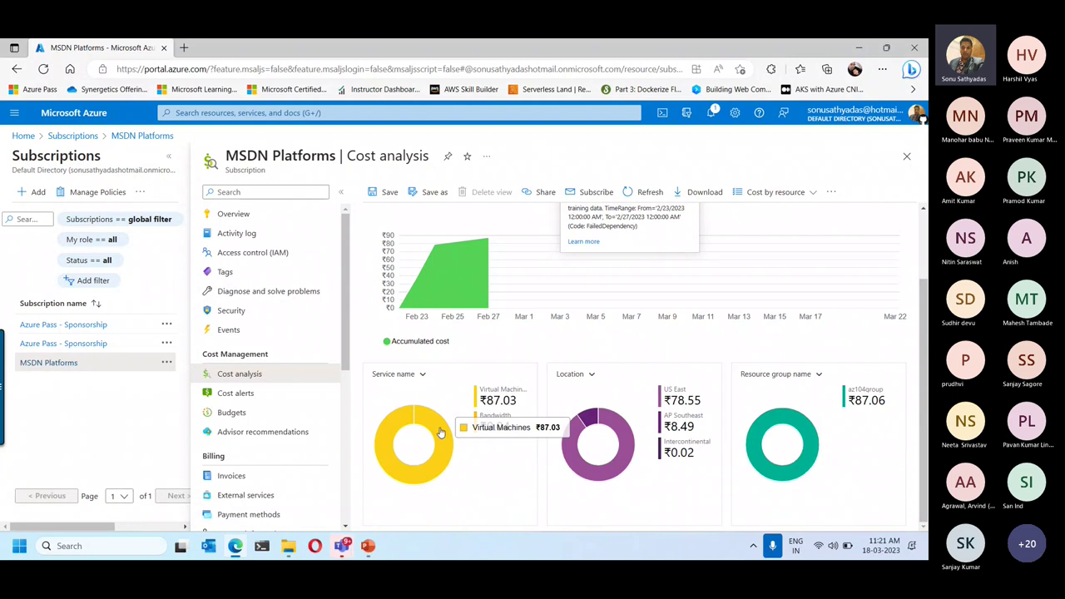
{"action": "scroll", "coordinate": [440, 283], "scroll_direction": "up", "scroll_amount": 2}
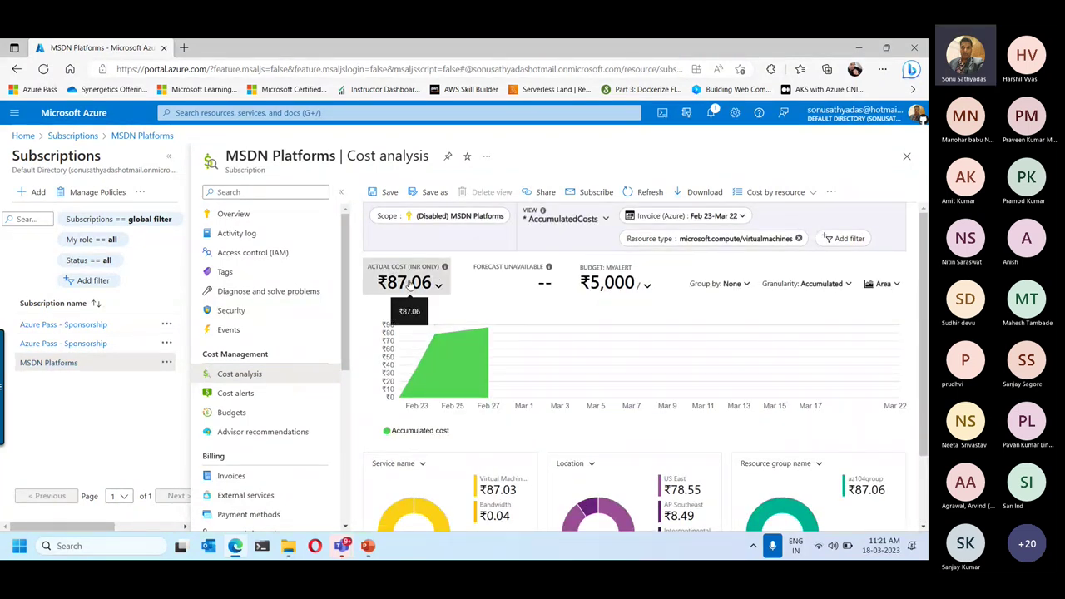
{"action": "left_click", "coordinate": [800, 239]}
Filter the cost analysis by the owner tag and its owner value.
{"action": "left_click", "coordinate": [783, 218]}
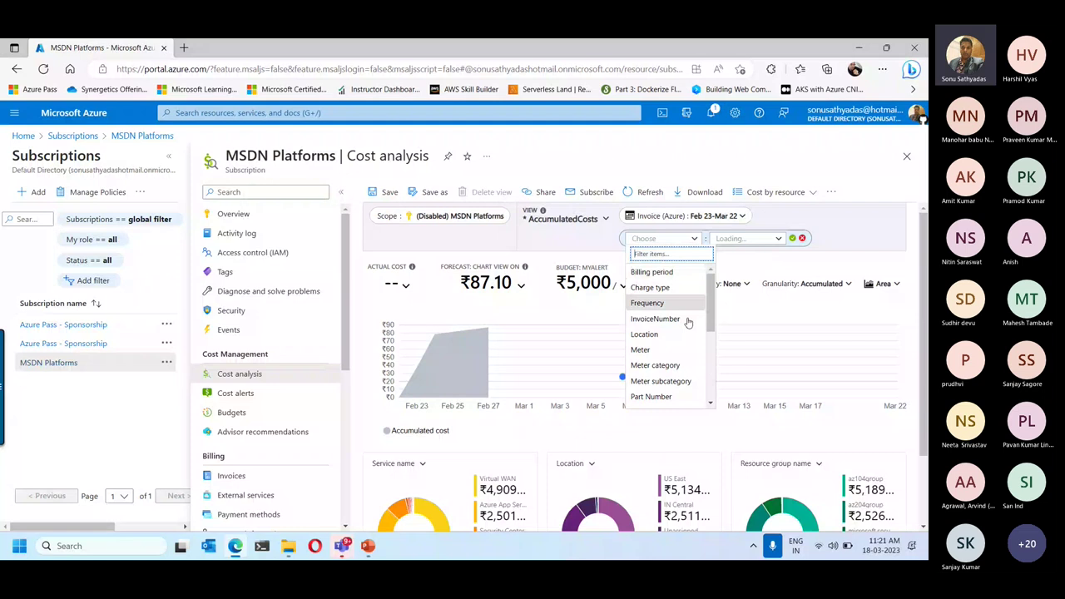
{"action": "scroll", "coordinate": [689, 333], "scroll_direction": "down", "scroll_amount": 5}
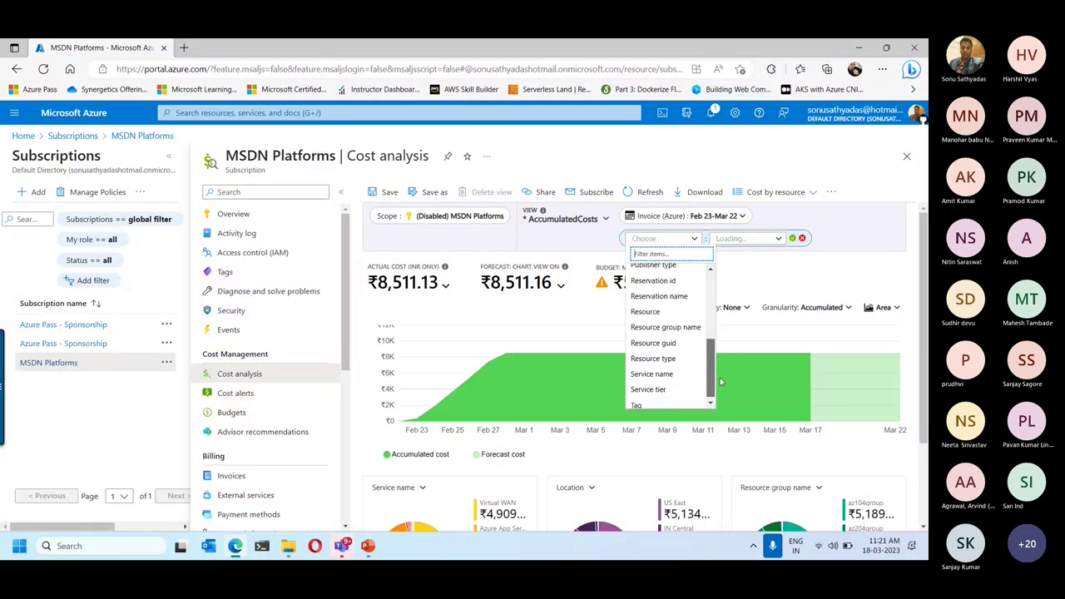
{"action": "left_click", "coordinate": [650, 399]}
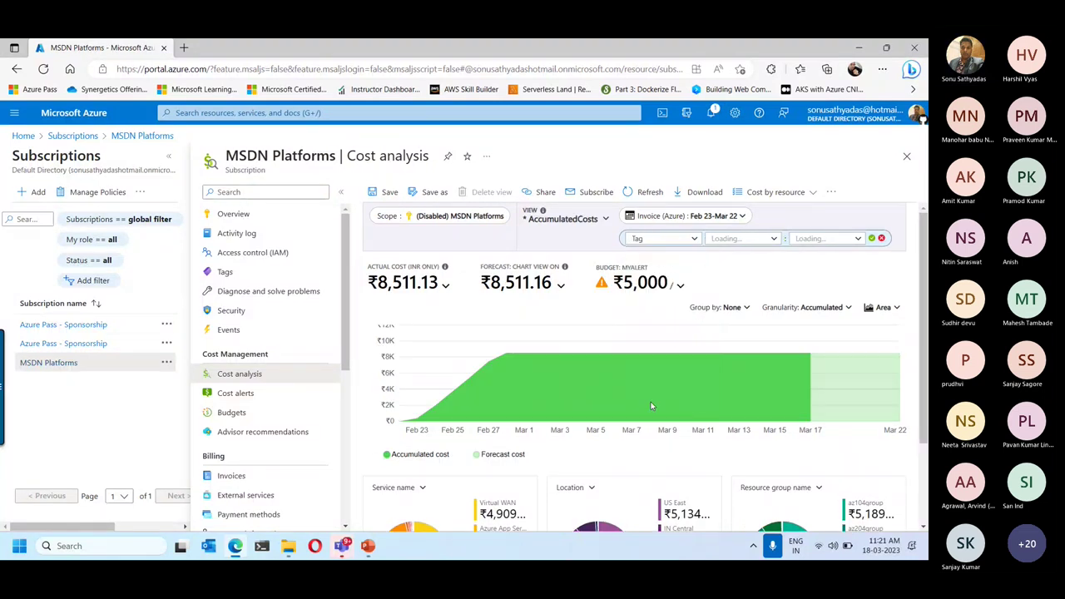
{"action": "left_click", "coordinate": [755, 242]}
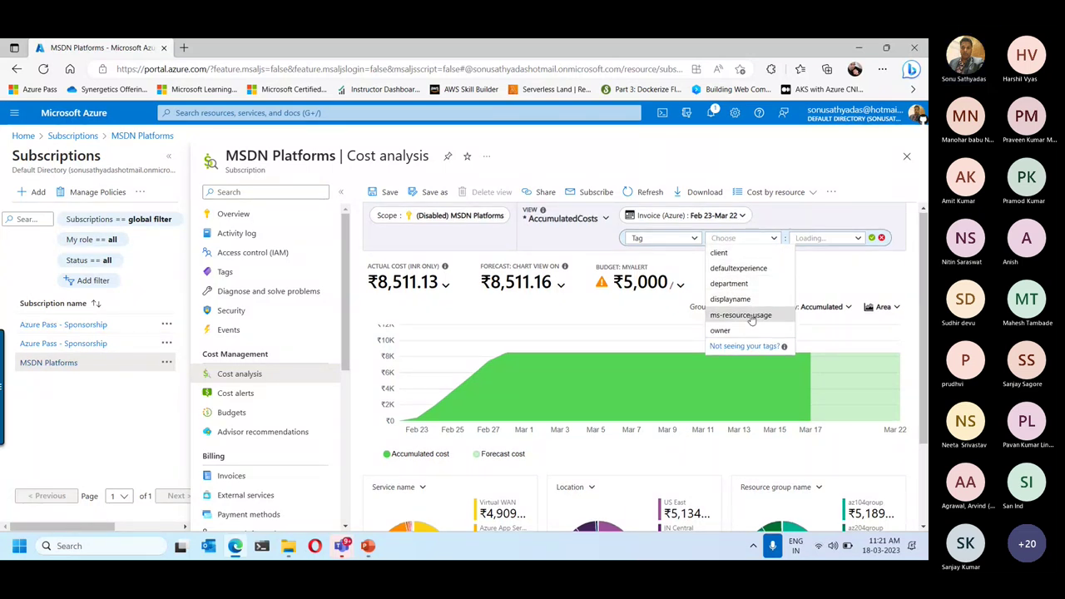
{"action": "scroll", "coordinate": [749, 314], "scroll_direction": "down", "scroll_amount": 2}
{"action": "scroll", "coordinate": [752, 321], "scroll_direction": "up", "scroll_amount": 2}
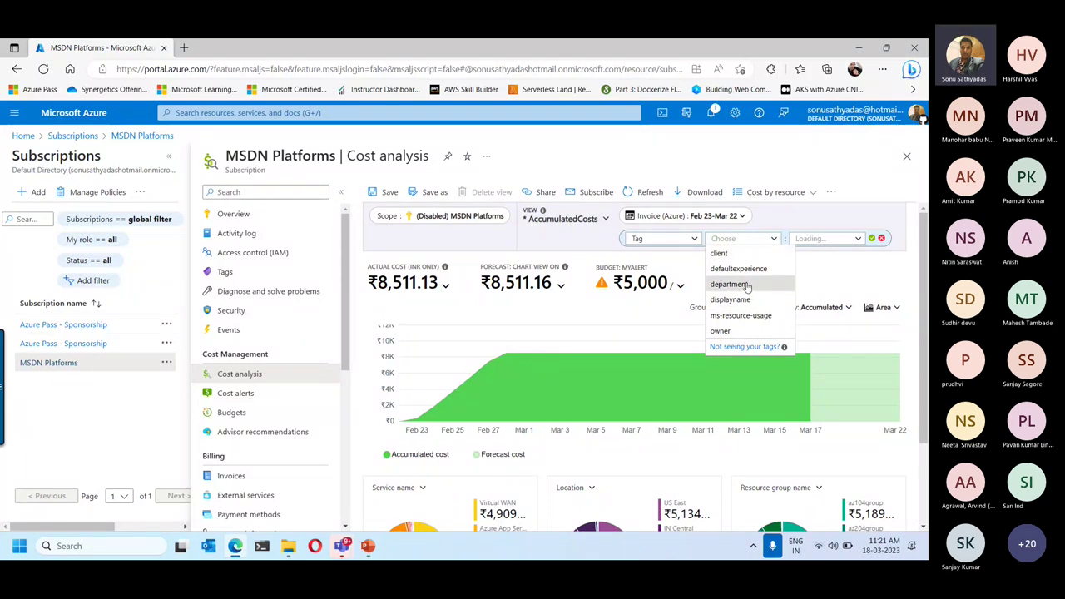
{"action": "left_click", "coordinate": [720, 331]}
{"action": "left_click", "coordinate": [842, 240]}
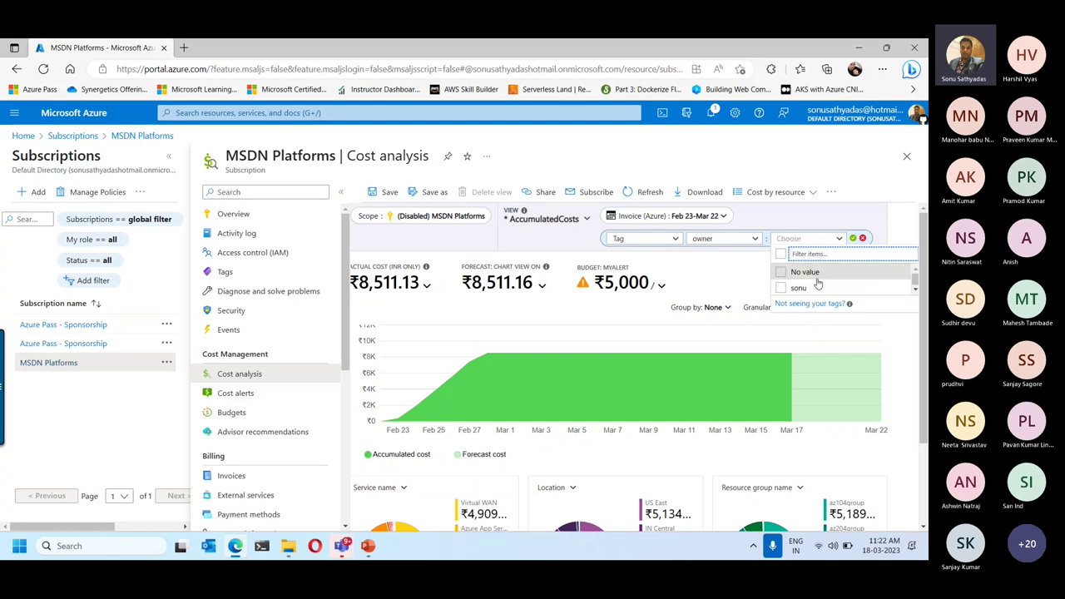
{"action": "left_click", "coordinate": [782, 288]}
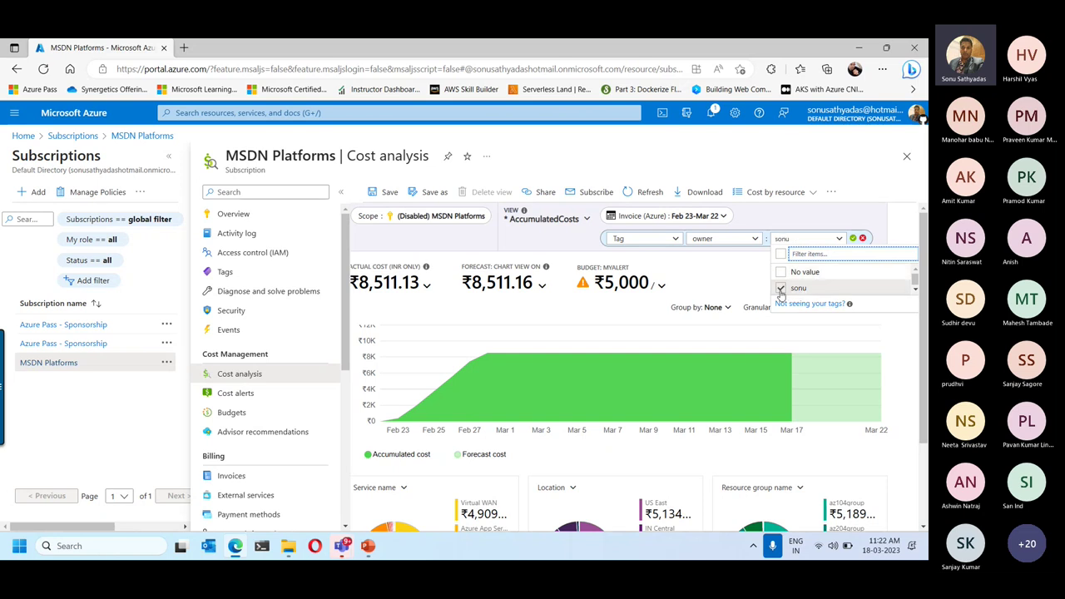
{"action": "left_click", "coordinate": [764, 285]}
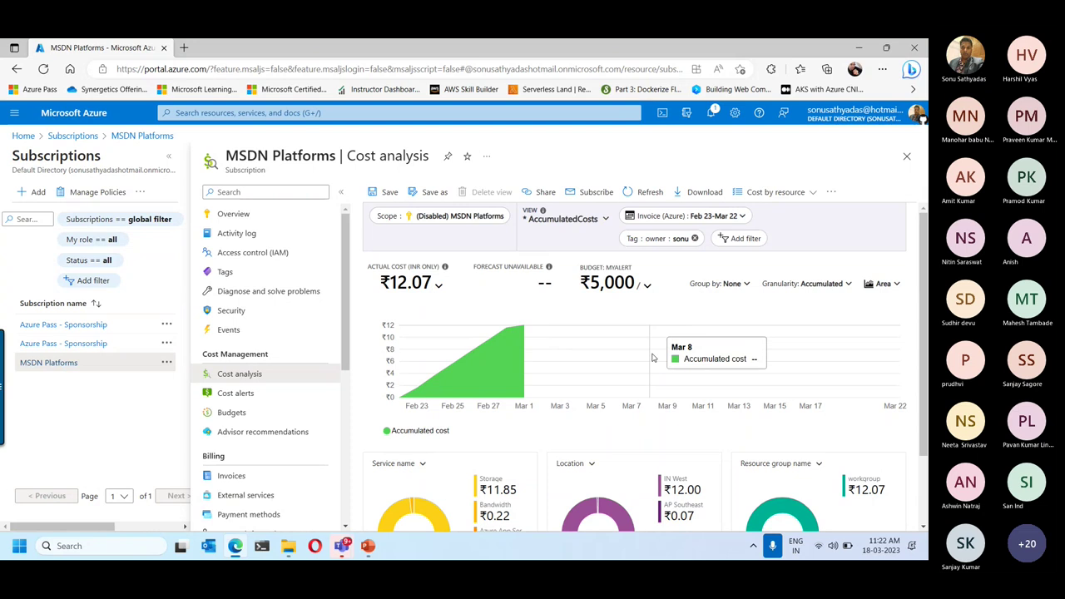
Scroll through the cost chart and the Service name, Location and Resource group breakdowns.
{"action": "scroll", "coordinate": [653, 358], "scroll_direction": "down", "scroll_amount": 1}
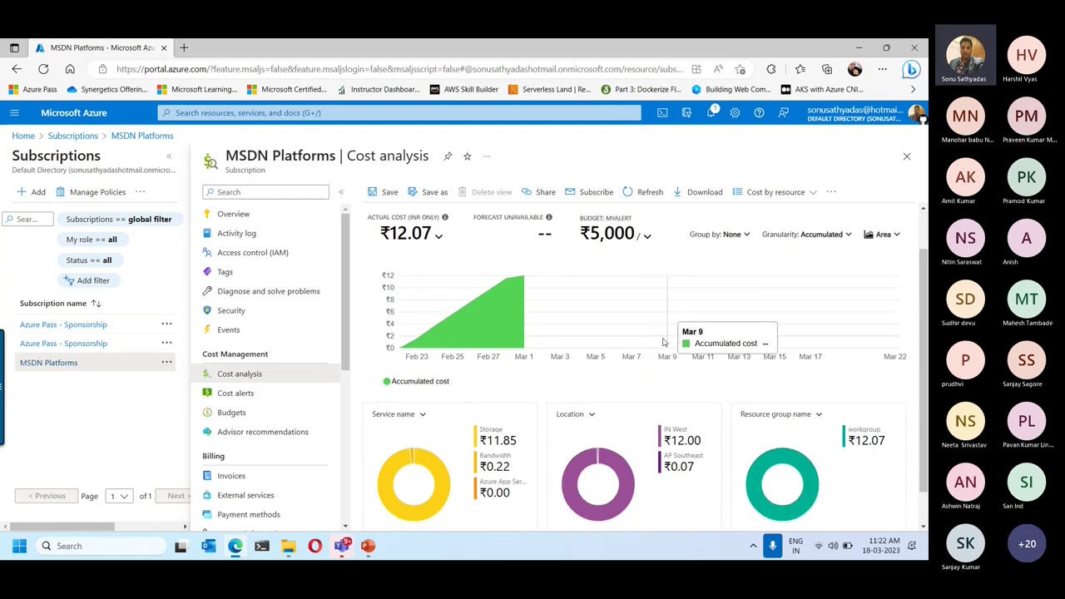
{"action": "scroll", "coordinate": [654, 357], "scroll_direction": "up", "scroll_amount": 1}
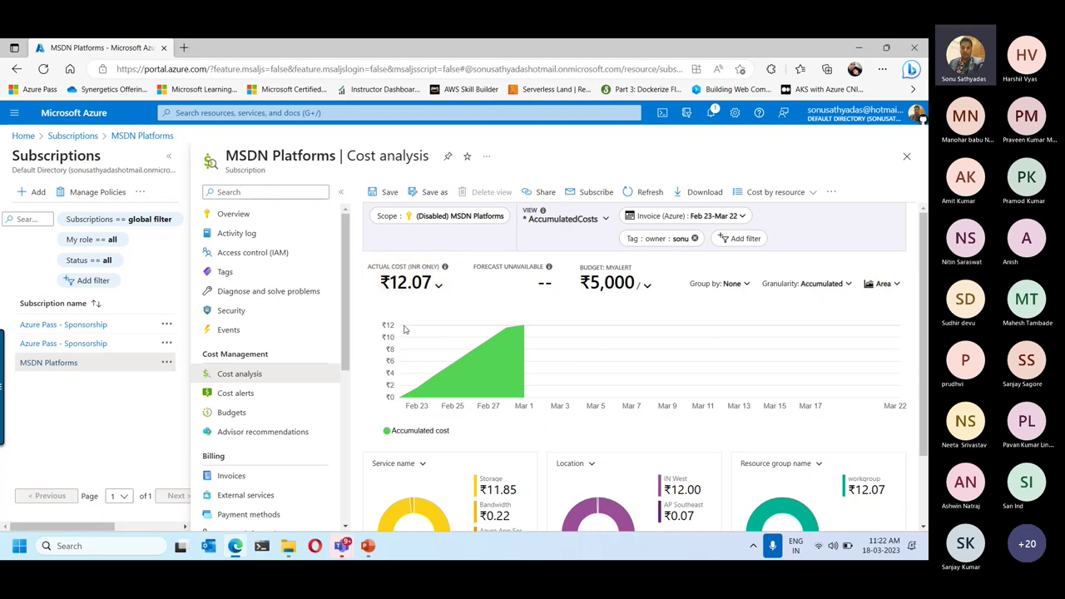
{"action": "scroll", "coordinate": [404, 330], "scroll_direction": "down", "scroll_amount": 1}
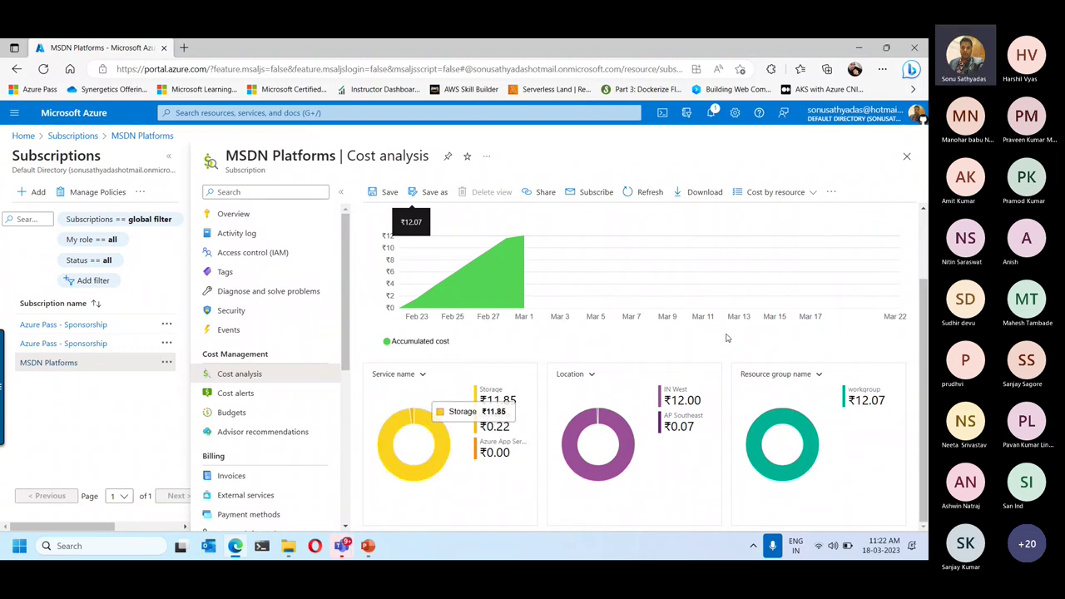
{"action": "scroll", "coordinate": [730, 337], "scroll_direction": "up", "scroll_amount": 1}
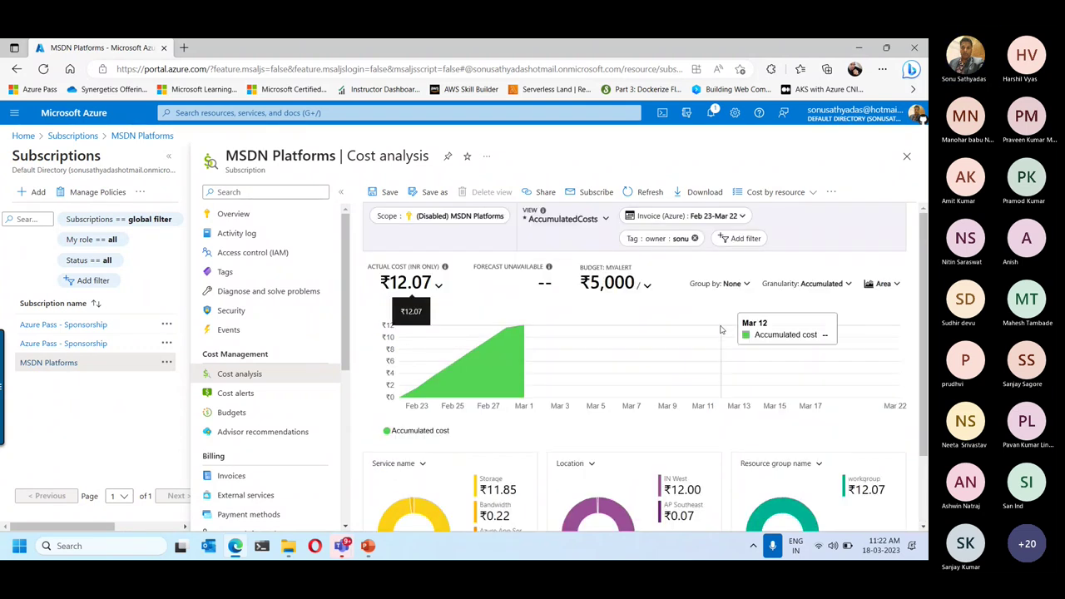
Add a department = admin tag filter, then remove both the owner and department tag filters.
{"action": "left_click", "coordinate": [717, 240]}
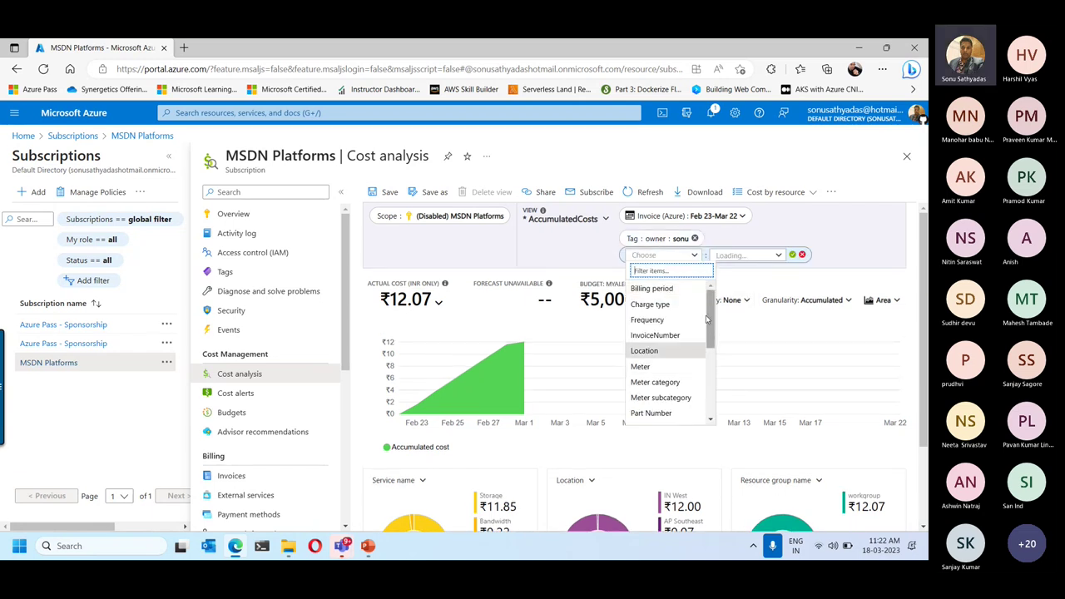
{"action": "scroll", "coordinate": [706, 319], "scroll_direction": "down", "scroll_amount": 5}
{"action": "left_click", "coordinate": [670, 415]}
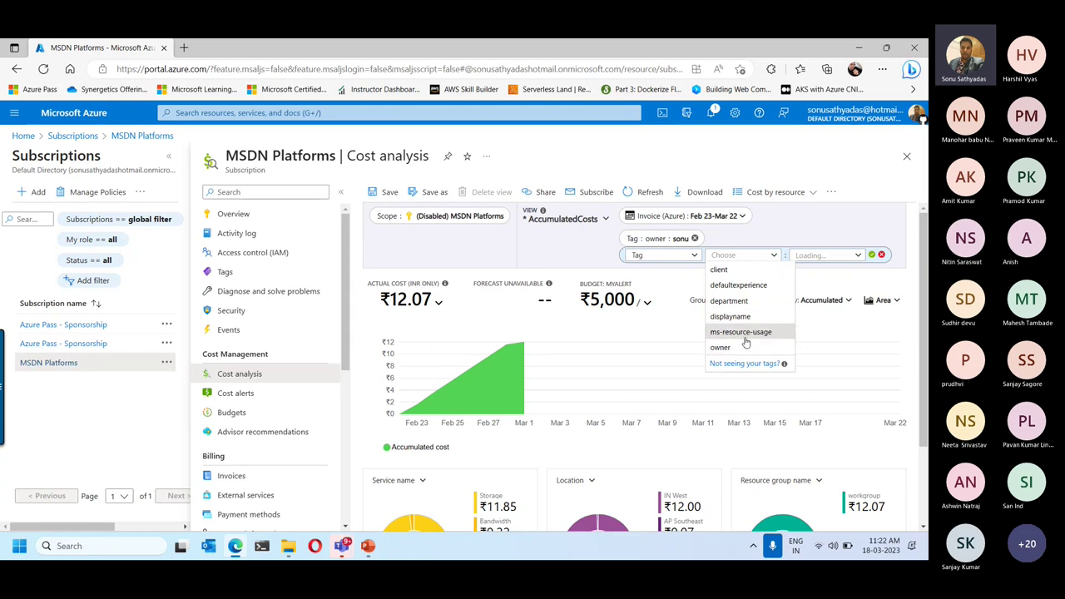
{"action": "left_click", "coordinate": [729, 300]}
{"action": "left_click", "coordinate": [827, 258]}
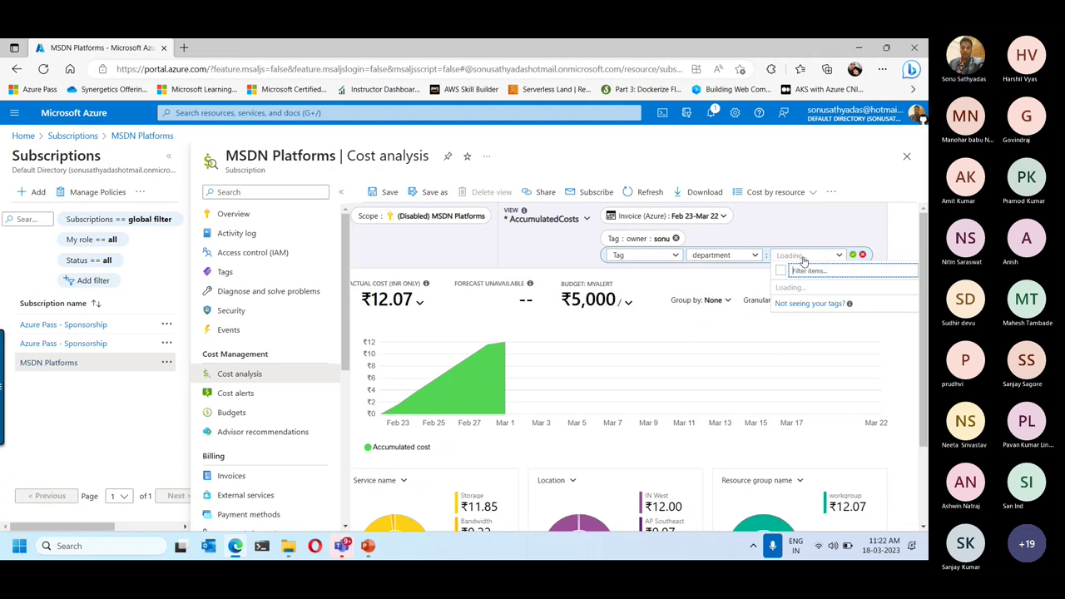
{"action": "left_click", "coordinate": [781, 306]}
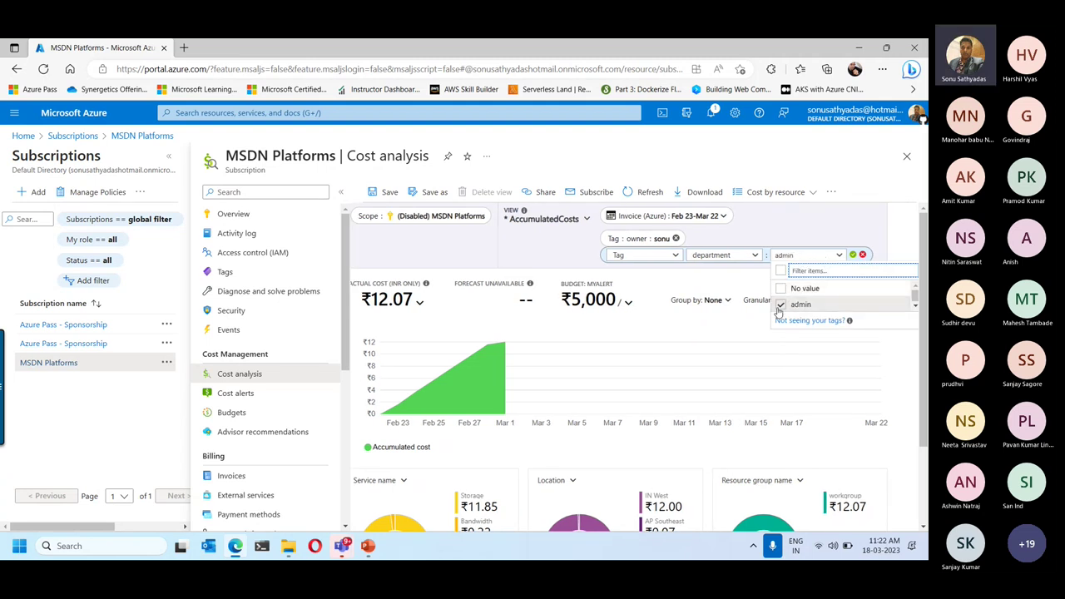
{"action": "left_click", "coordinate": [751, 288]}
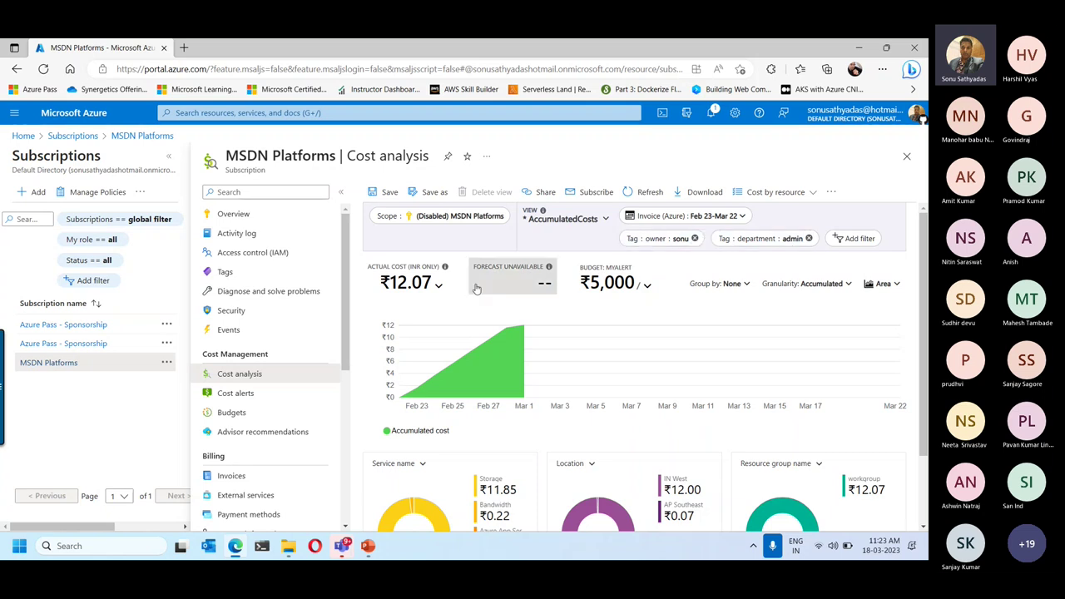
{"action": "left_click", "coordinate": [695, 238]}
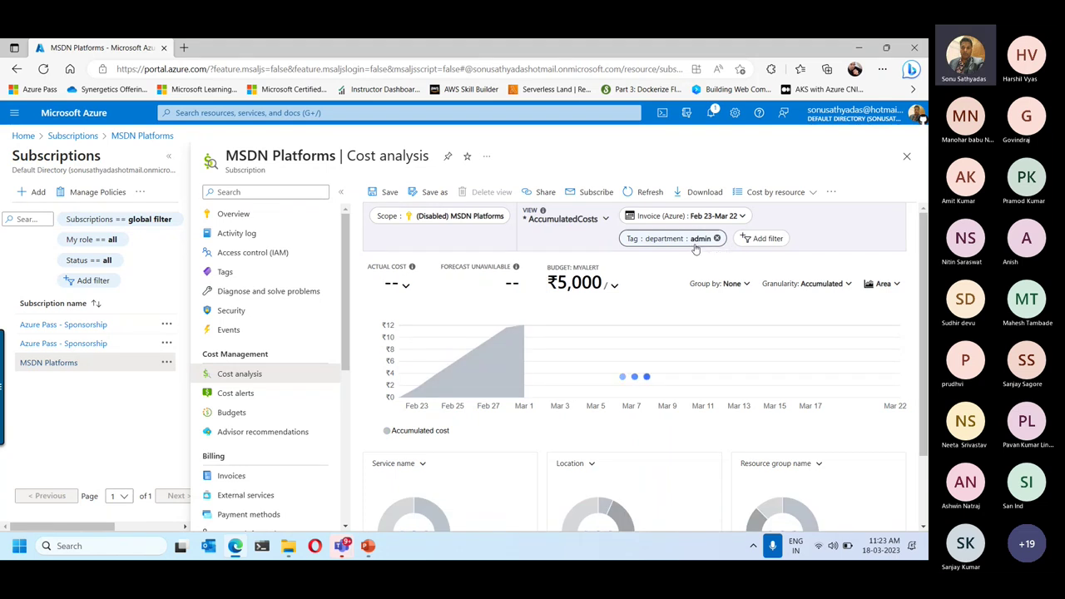
{"action": "left_click", "coordinate": [717, 238]}
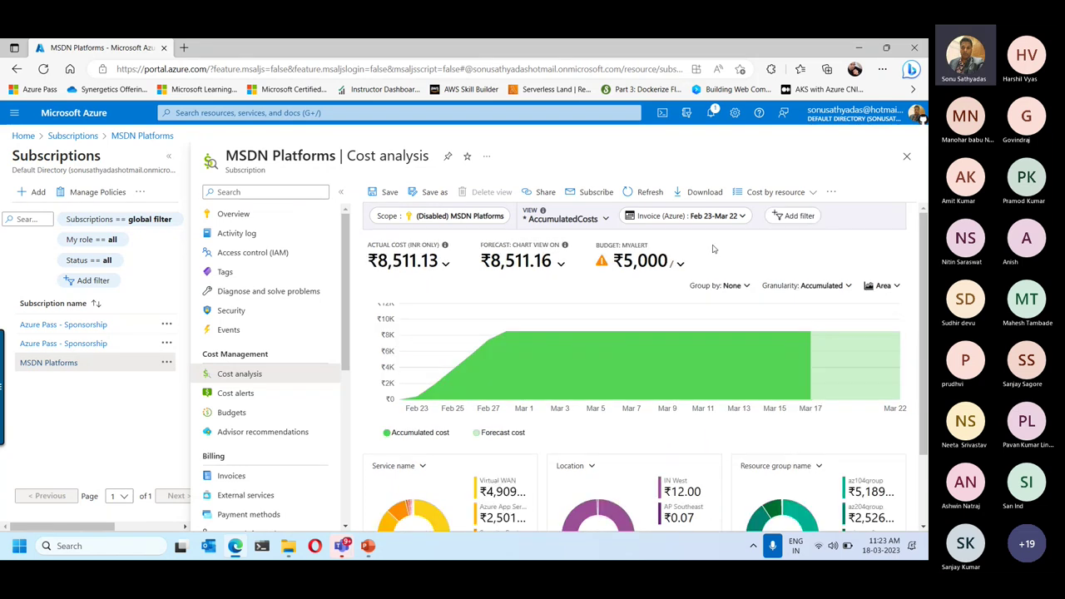
{"action": "mouse_move", "coordinate": [420, 390]}
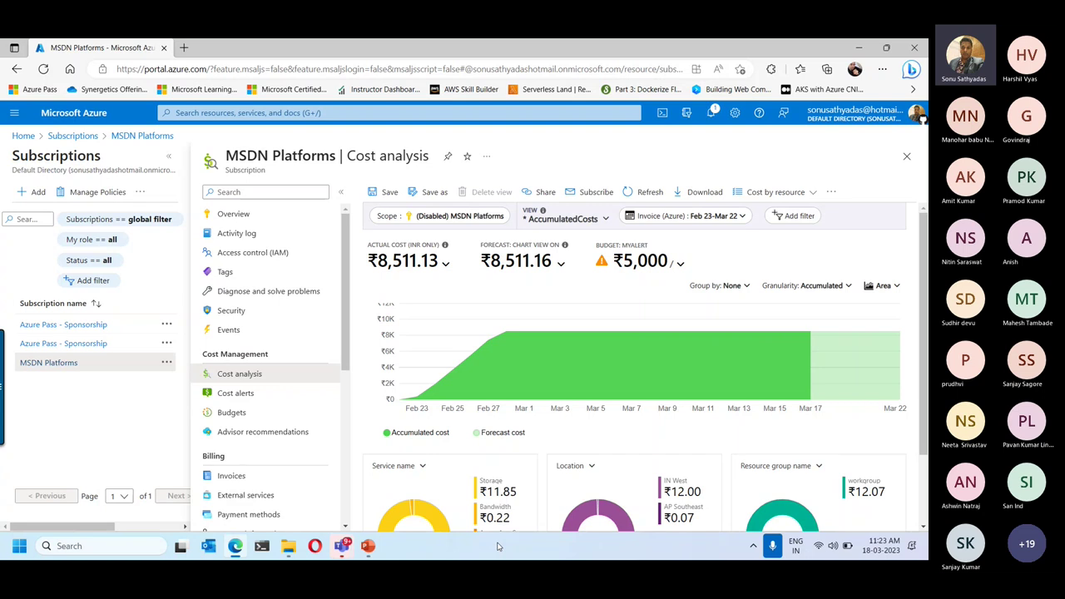
{"action": "mouse_move", "coordinate": [466, 521]}
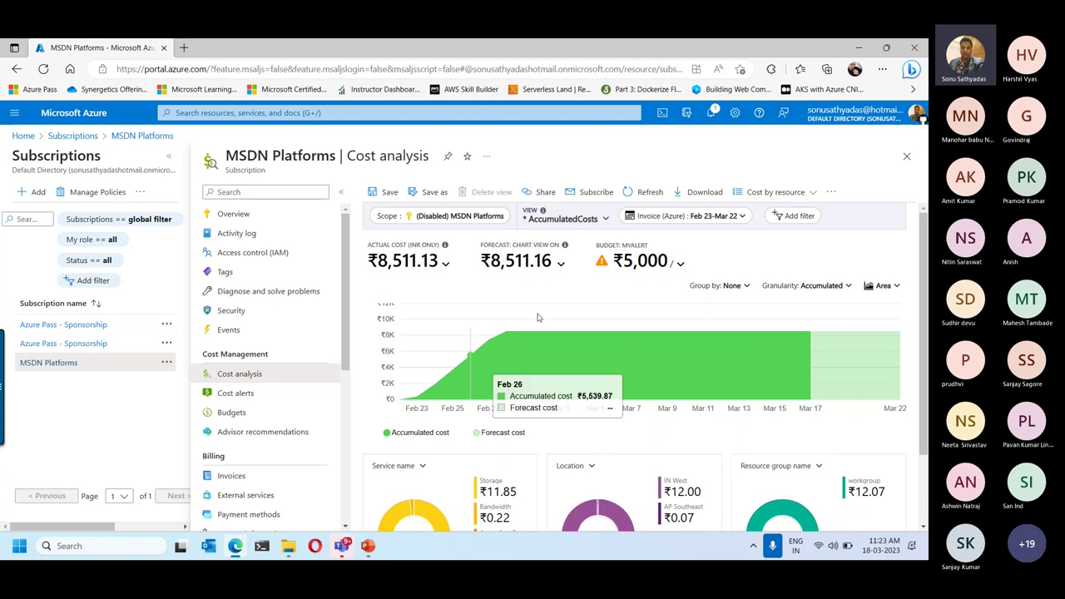
{"action": "left_click", "coordinate": [796, 216]}
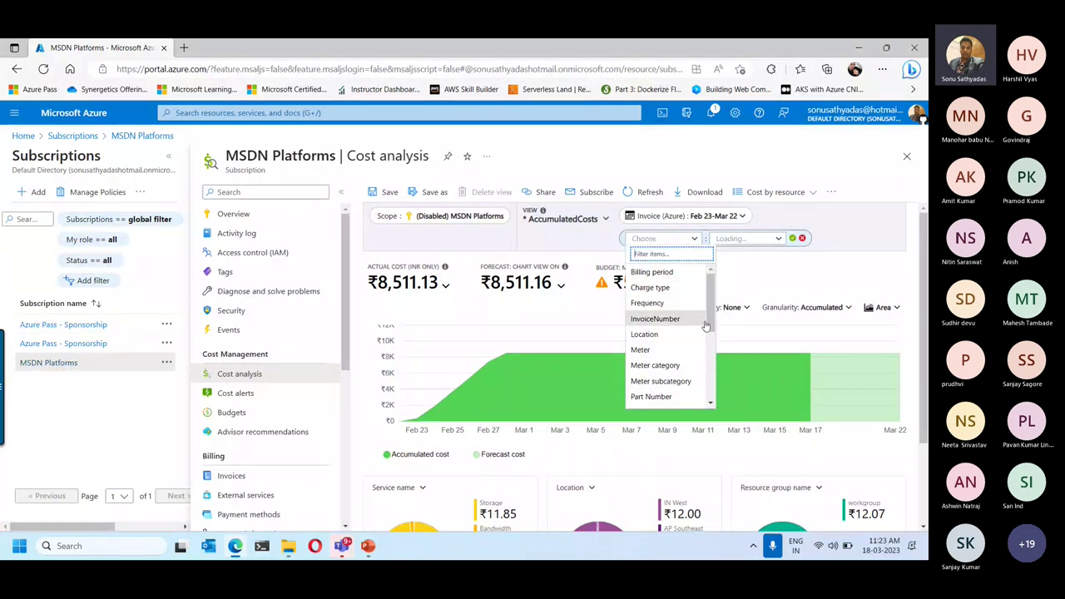
{"action": "left_click_drag", "start_coordinate": [711, 320], "coordinate": [714, 335]}
{"action": "scroll", "coordinate": [713, 335], "scroll_direction": "down", "scroll_amount": 3}
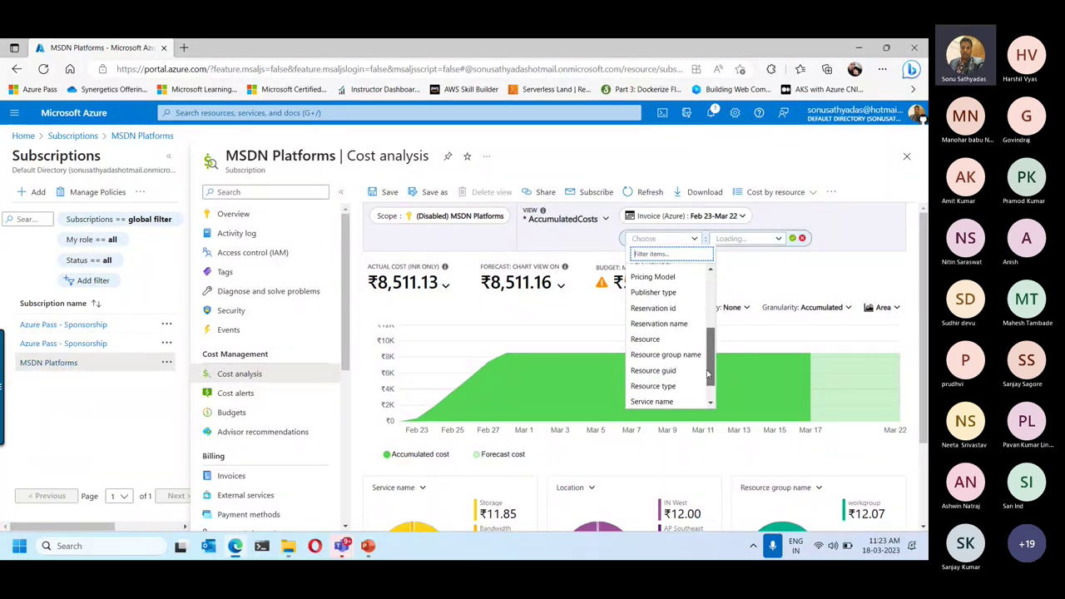
{"action": "left_click", "coordinate": [681, 358]}
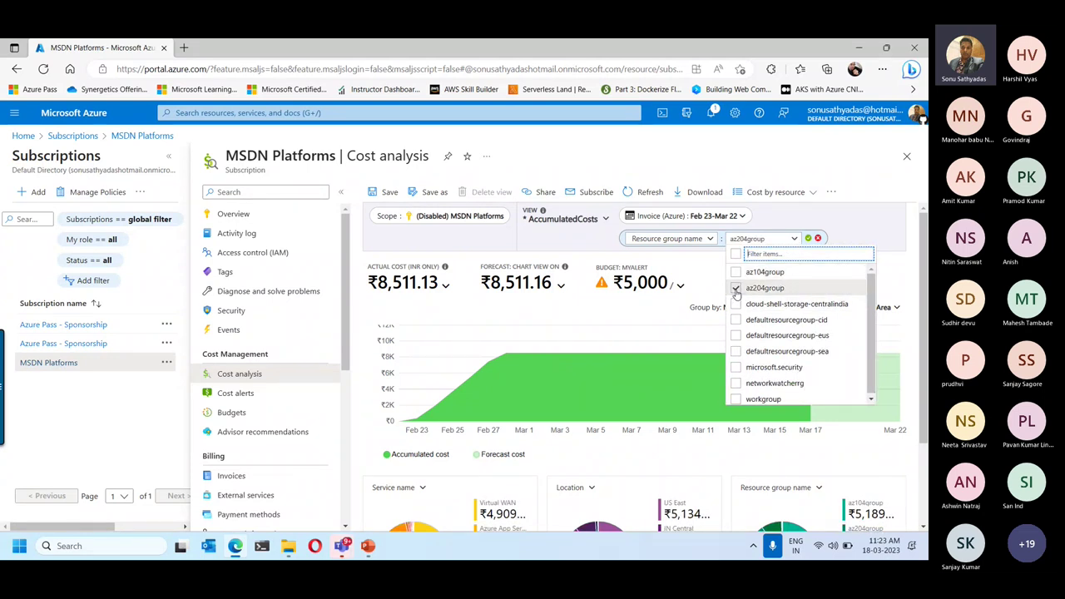
{"action": "key", "text": "Escape"}
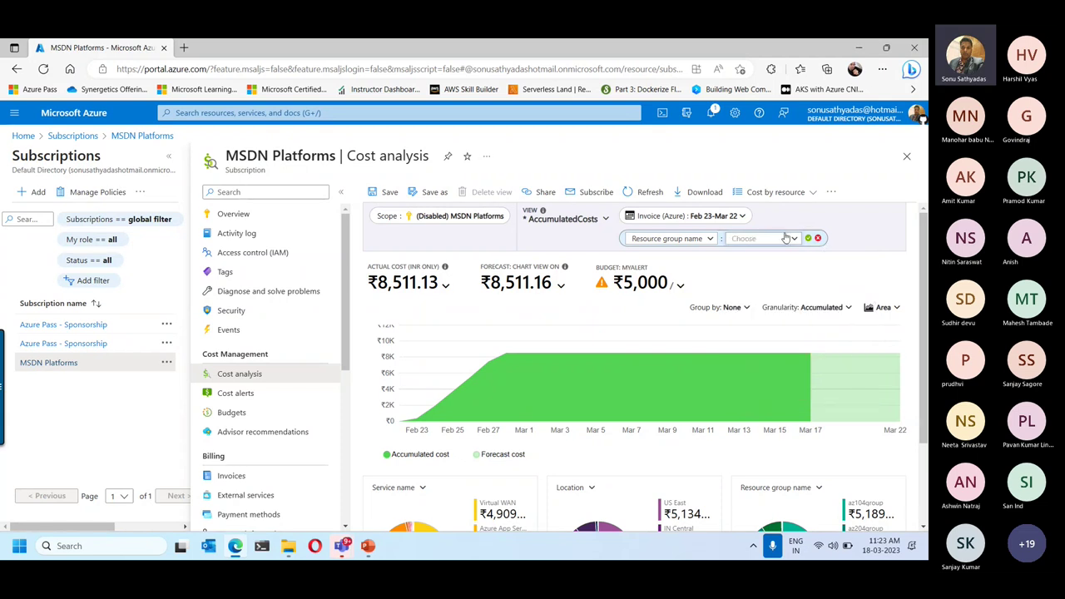
{"action": "left_click", "coordinate": [786, 238]}
{"action": "left_click", "coordinate": [741, 273]}
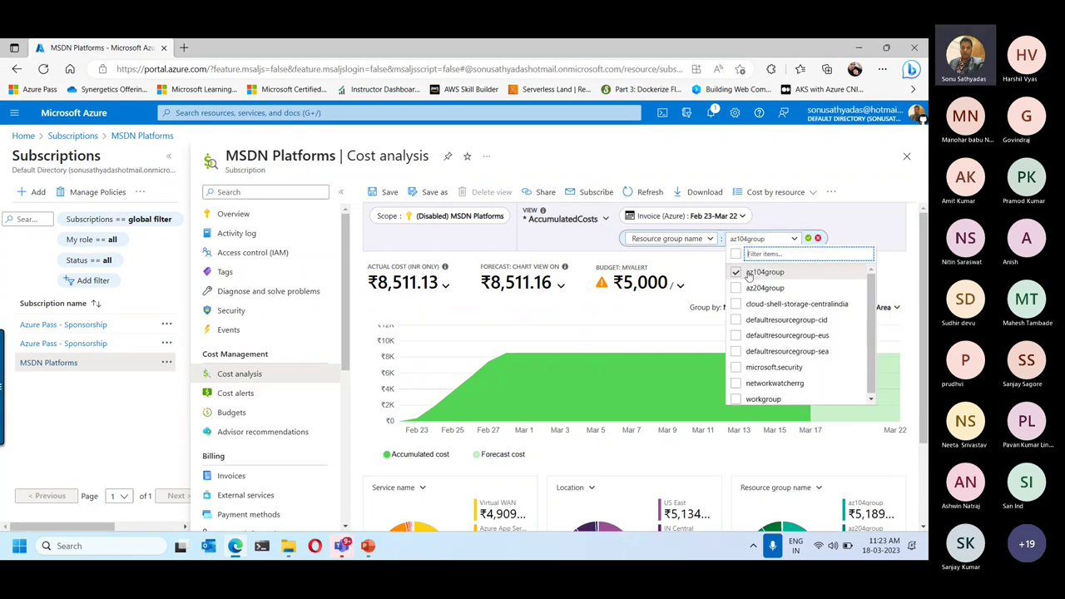
{"action": "left_click", "coordinate": [843, 244]}
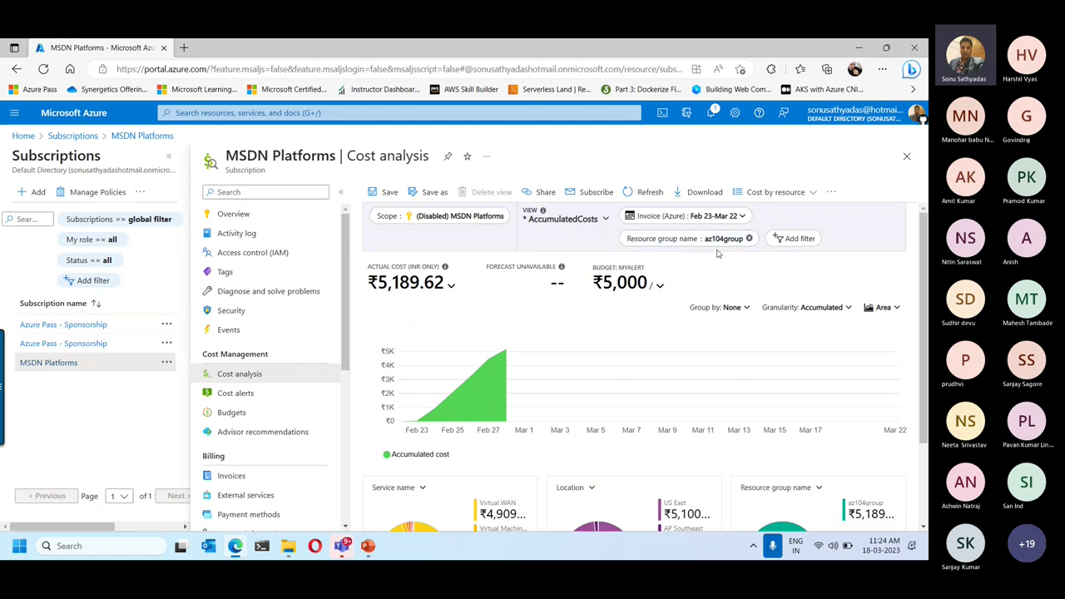
{"action": "left_click", "coordinate": [749, 238]}
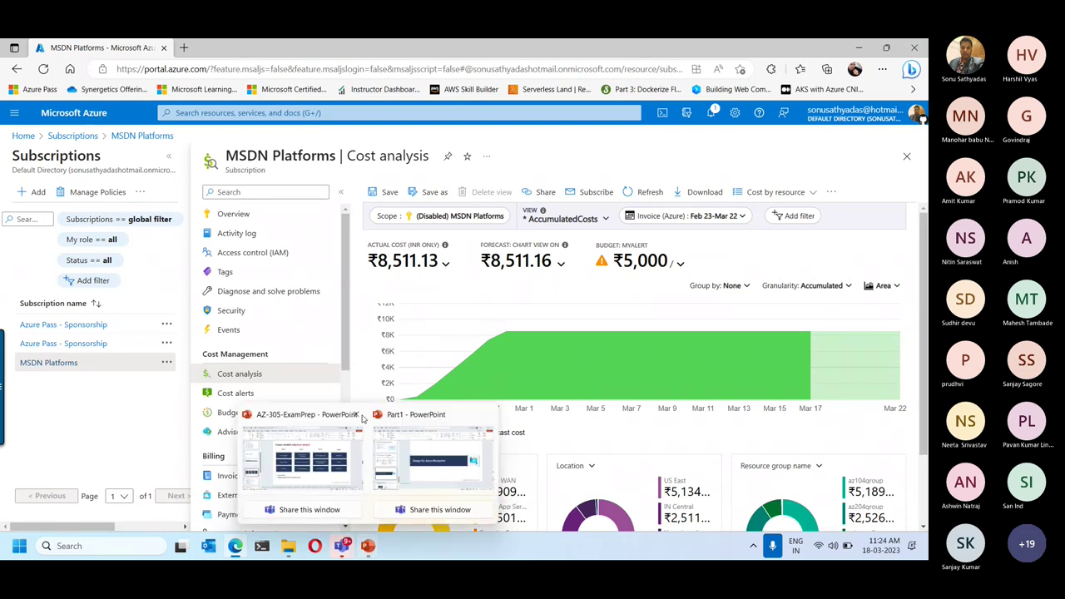
Close the cost analysis and subscriptions blades and open the Policy service by searching 'policy'.
{"action": "left_click", "coordinate": [907, 156]}
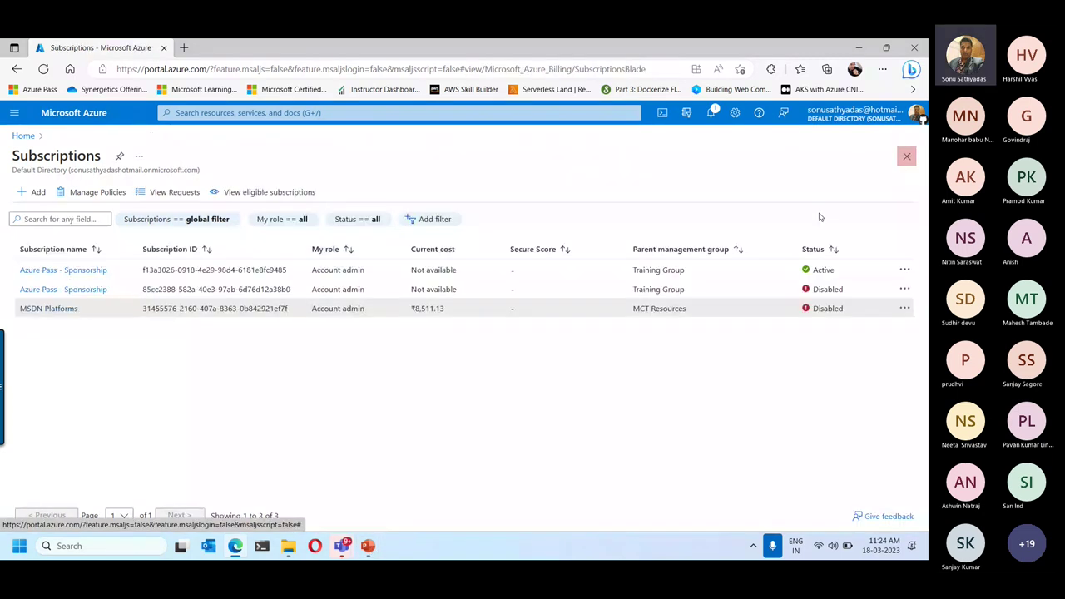
{"action": "left_click", "coordinate": [899, 158]}
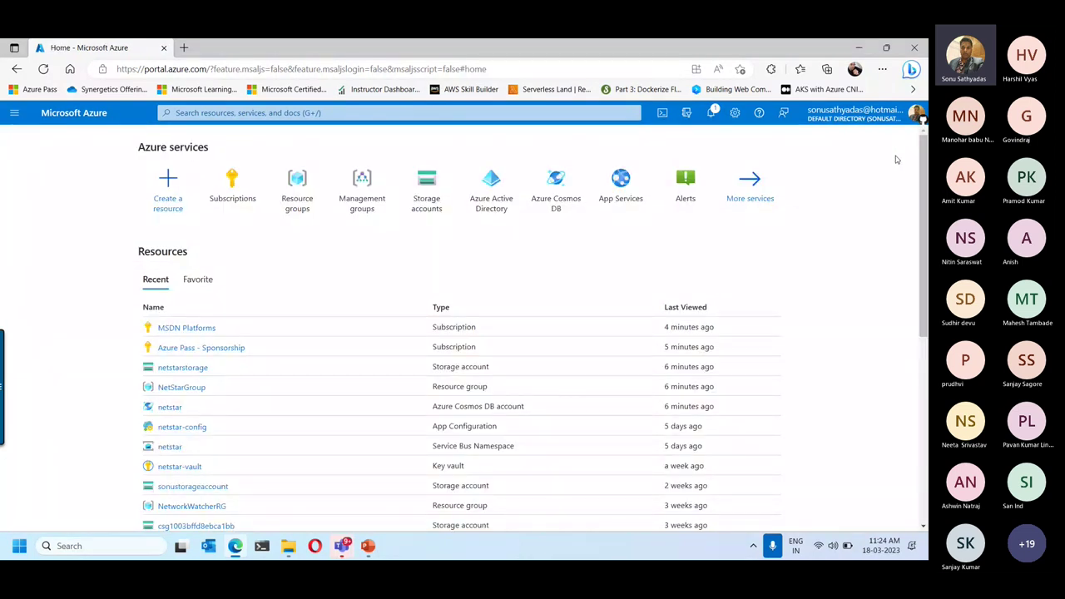
{"action": "left_click", "coordinate": [220, 114]}
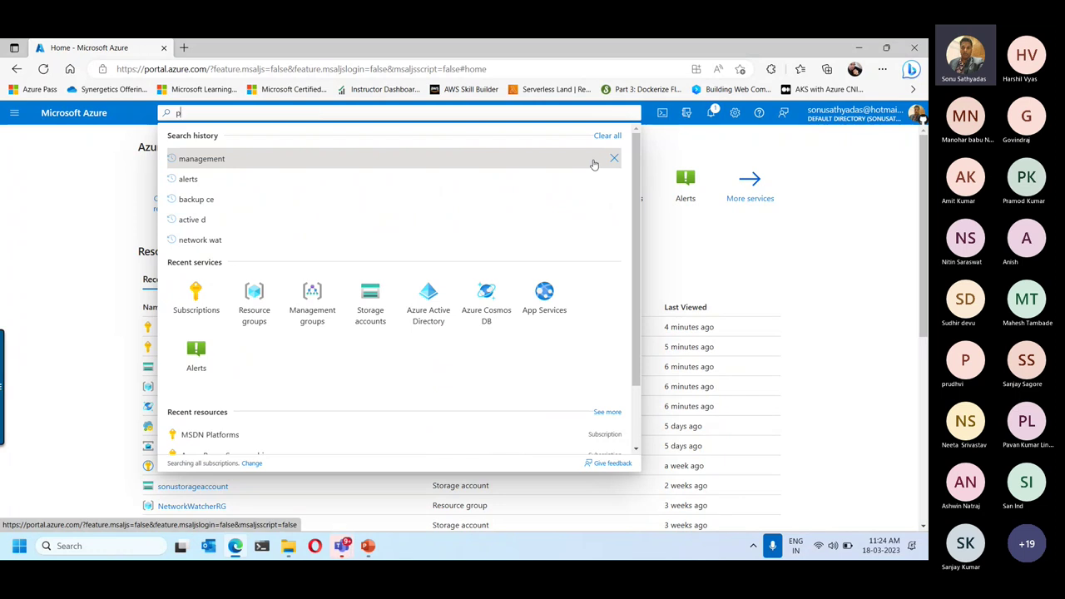
{"action": "type", "text": "policy"}
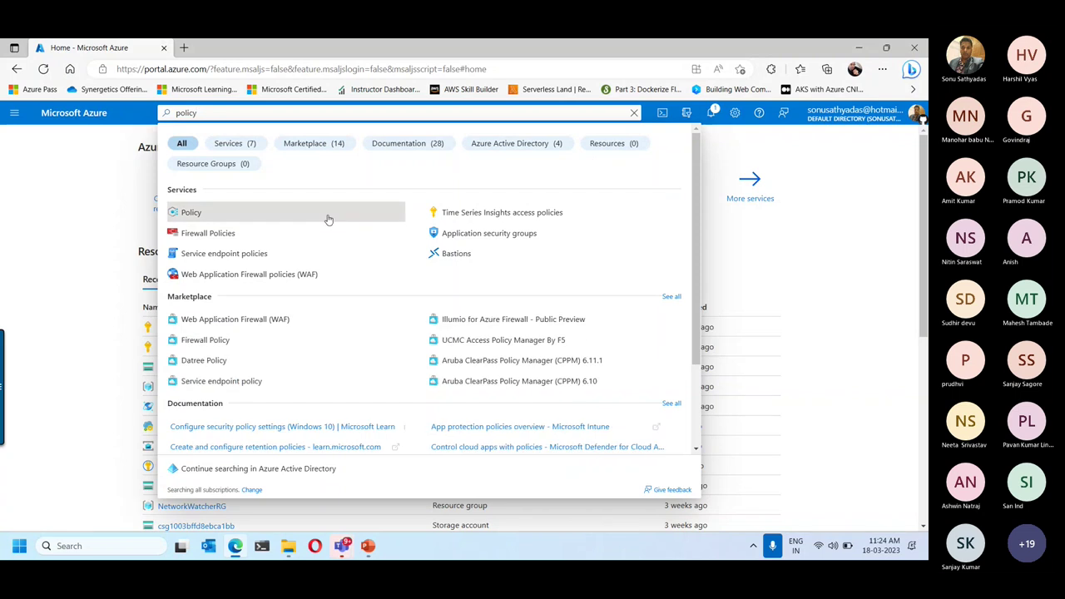
{"action": "left_click", "coordinate": [190, 214]}
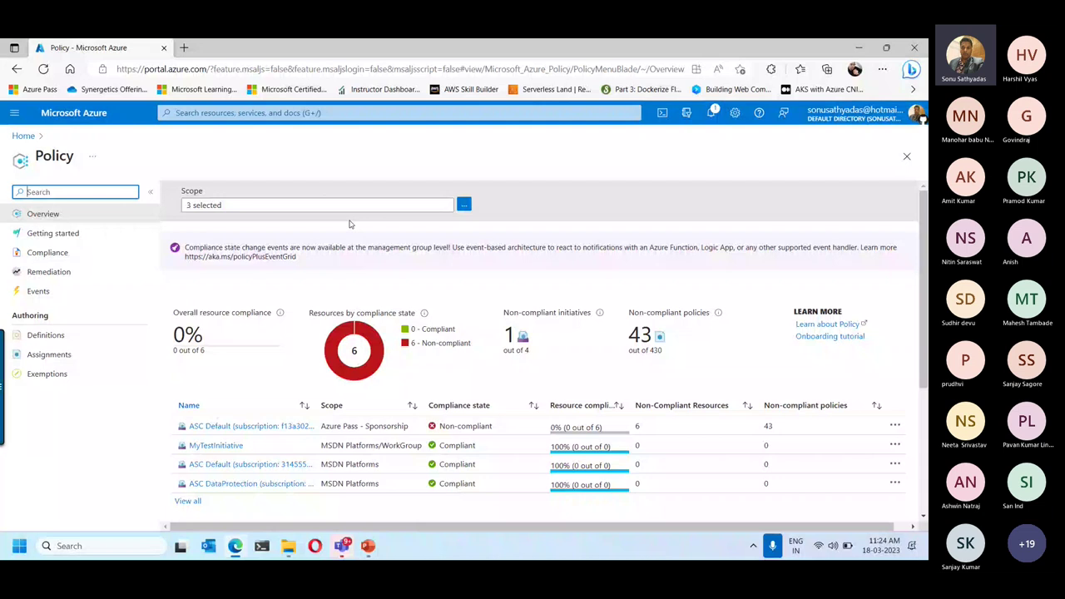
{"action": "scroll", "coordinate": [532, 284], "scroll_direction": "down", "scroll_amount": 2}
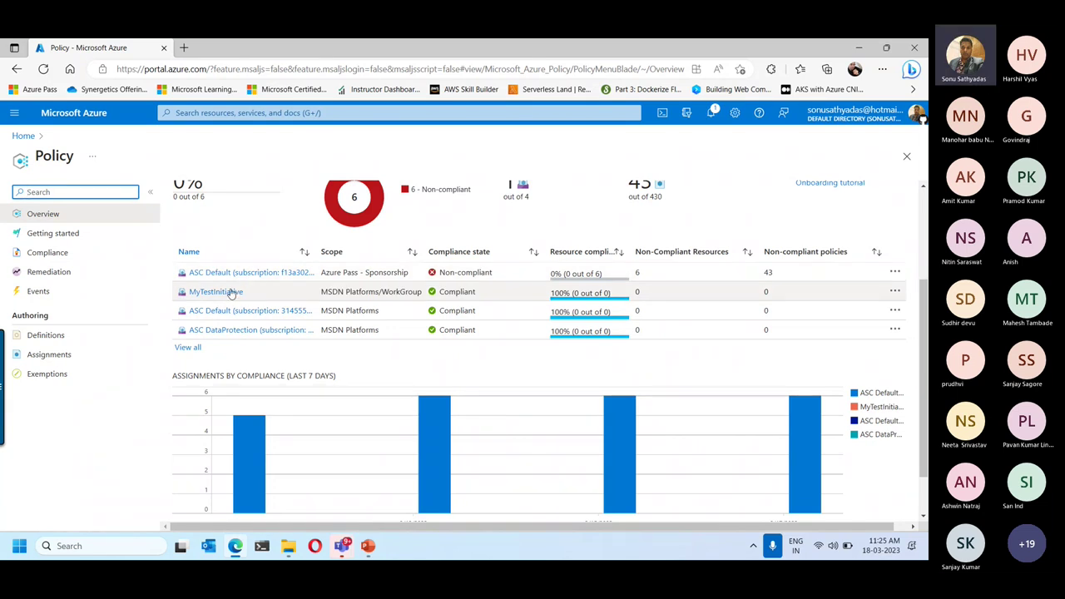
{"action": "left_click", "coordinate": [44, 336]}
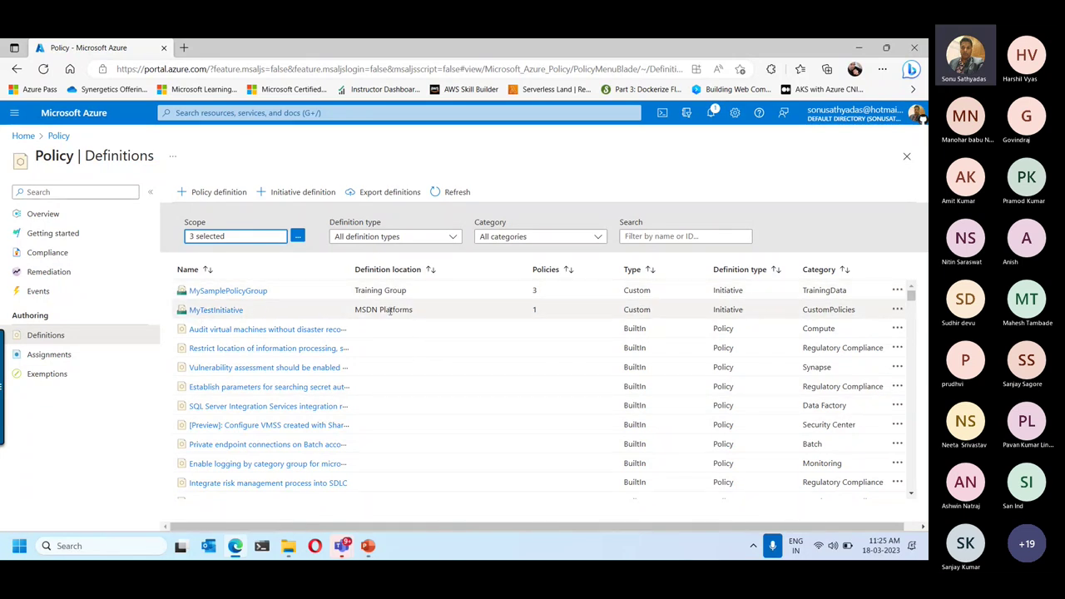
{"action": "left_click_drag", "start_coordinate": [624, 291], "coordinate": [654, 311]}
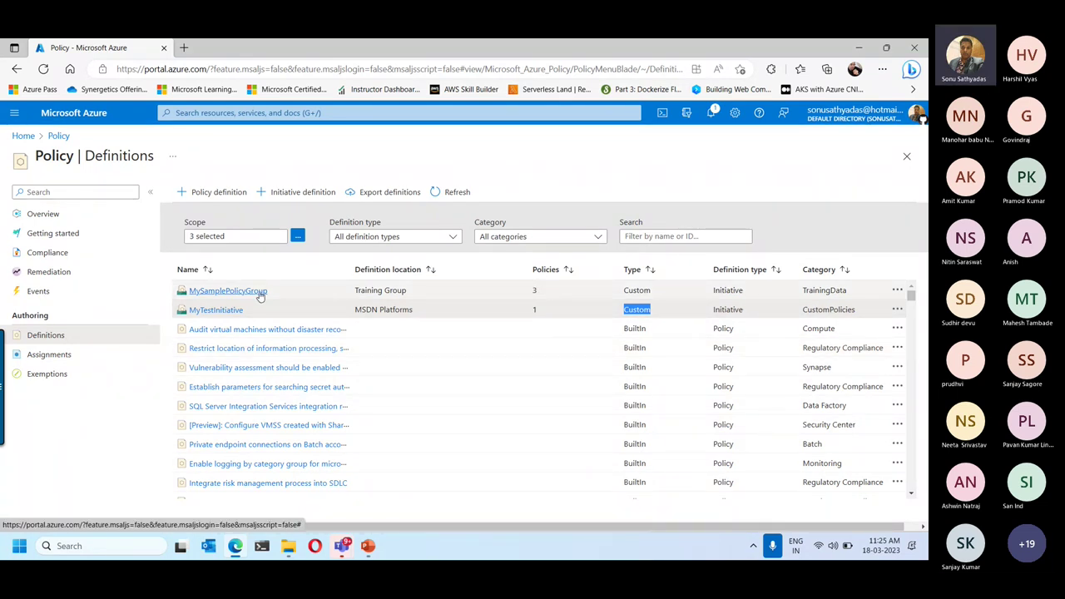
{"action": "double_click", "coordinate": [534, 290]}
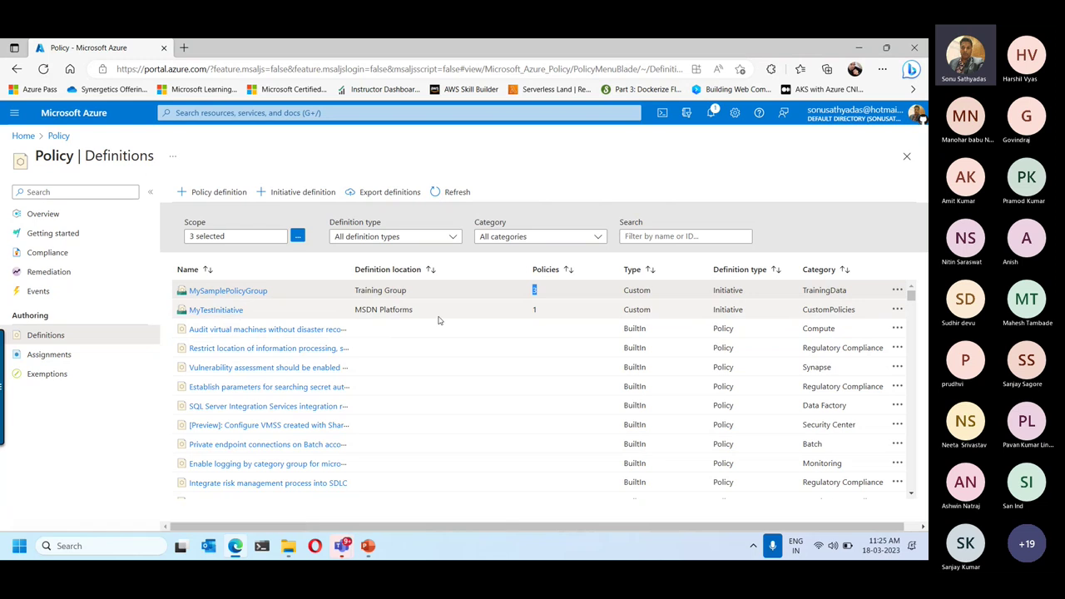
{"action": "double_click", "coordinate": [535, 309]}
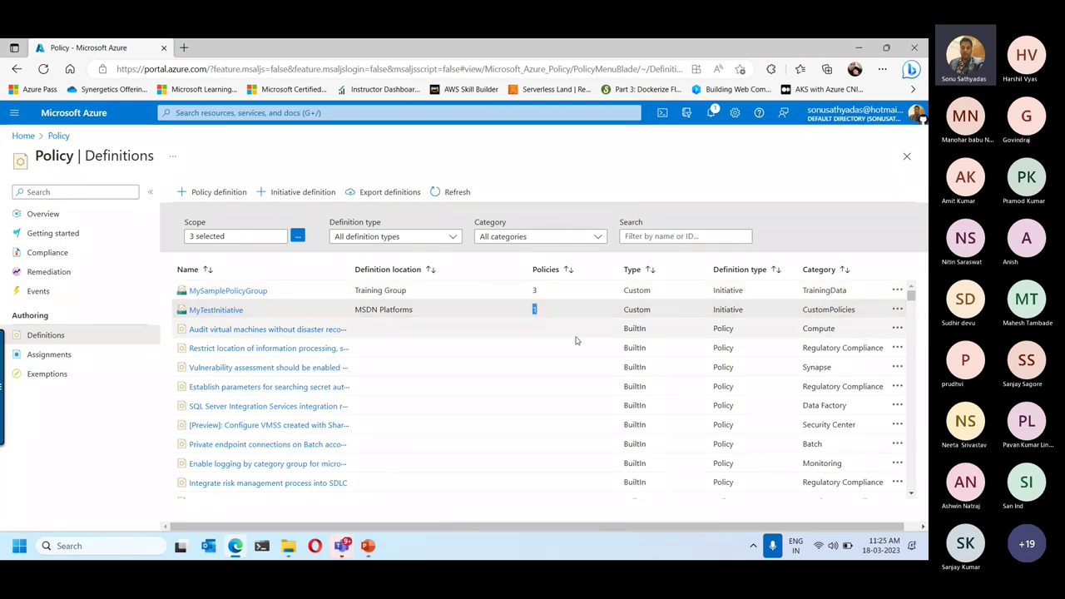
{"action": "left_click_drag", "start_coordinate": [724, 329], "coordinate": [726, 348]}
{"action": "left_click", "coordinate": [715, 337]}
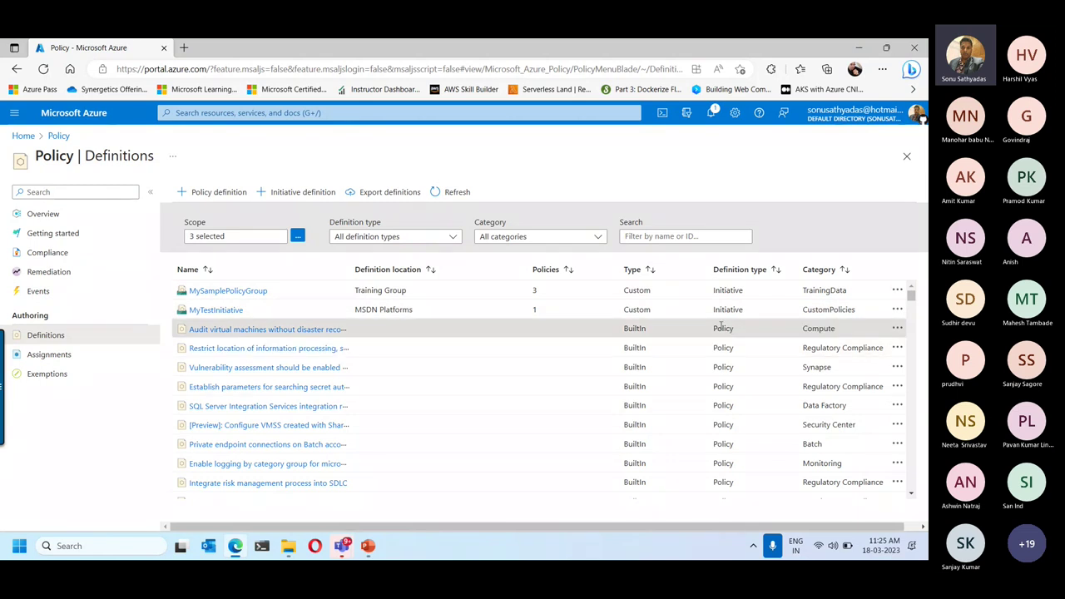
{"action": "double_click", "coordinate": [723, 329]}
{"action": "double_click", "coordinate": [723, 348]}
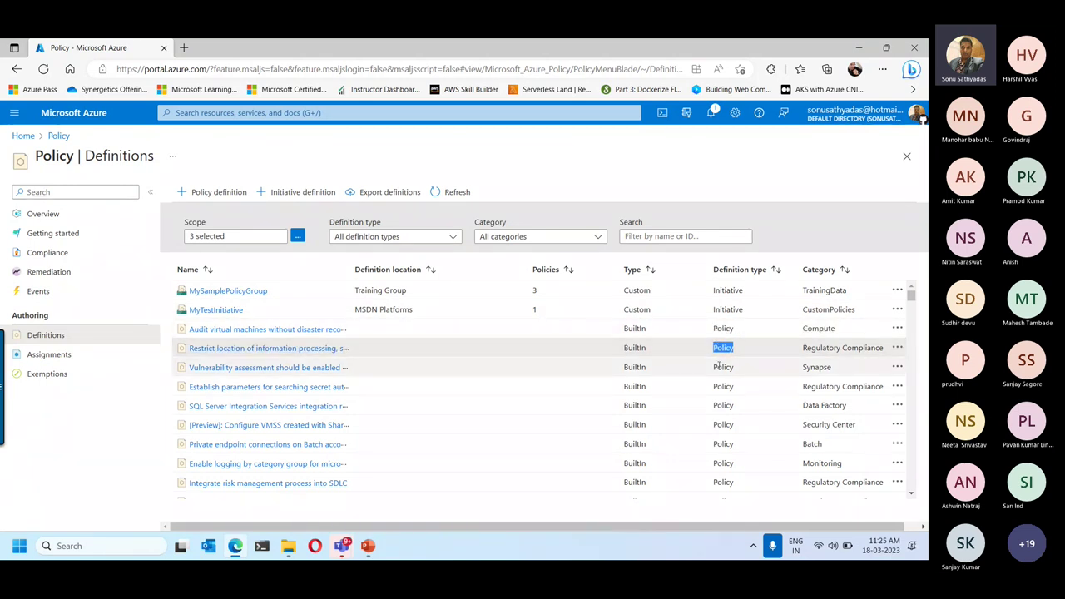
{"action": "double_click", "coordinate": [722, 367]}
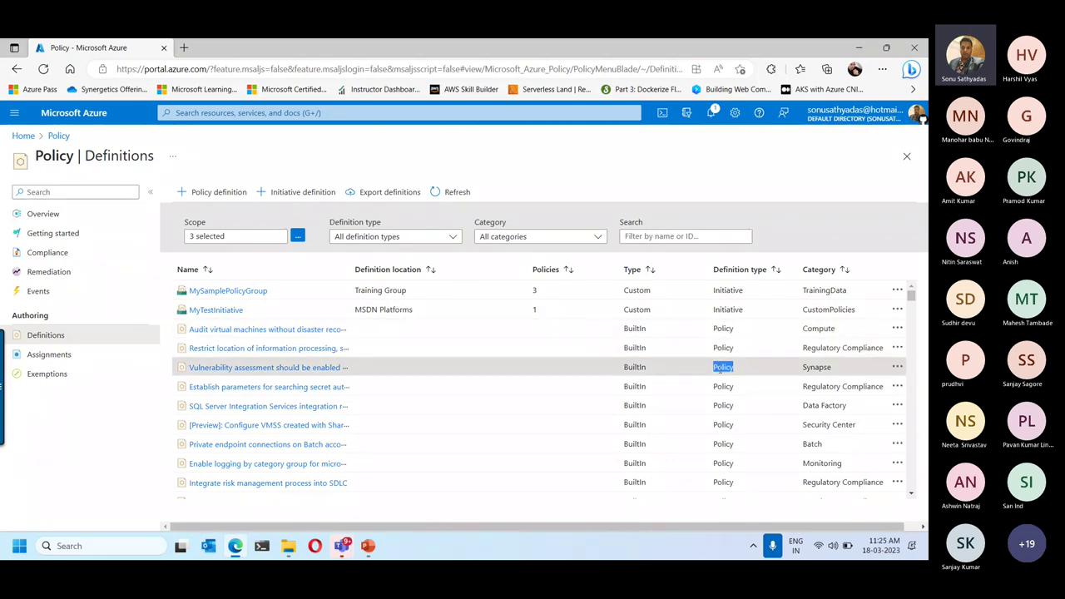
{"action": "double_click", "coordinate": [722, 386]}
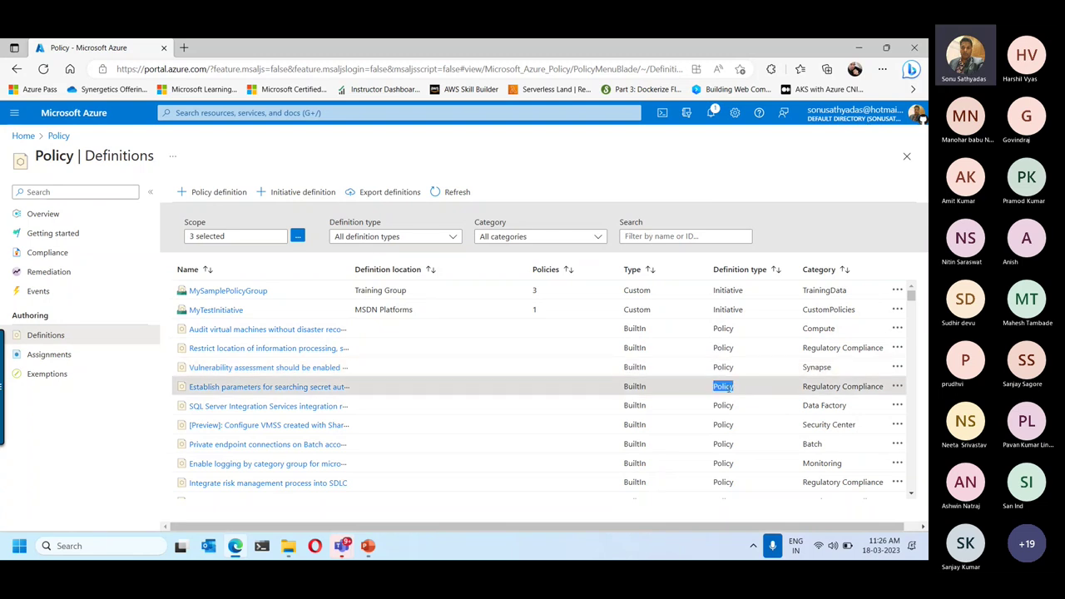
{"action": "left_click", "coordinate": [639, 405]}
{"action": "double_click", "coordinate": [637, 405]}
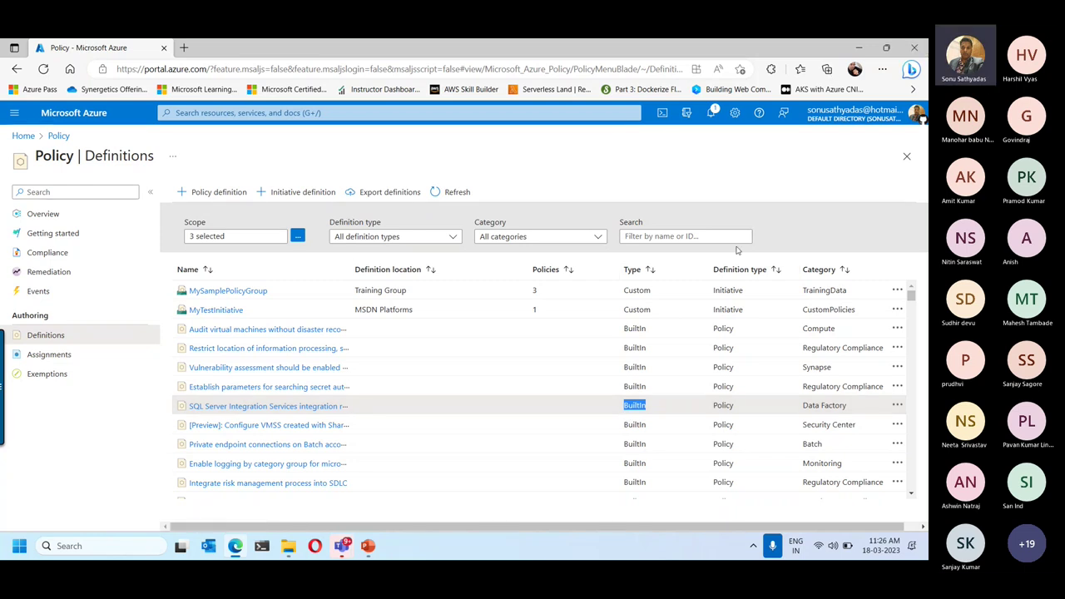
{"action": "double_click", "coordinate": [728, 289]}
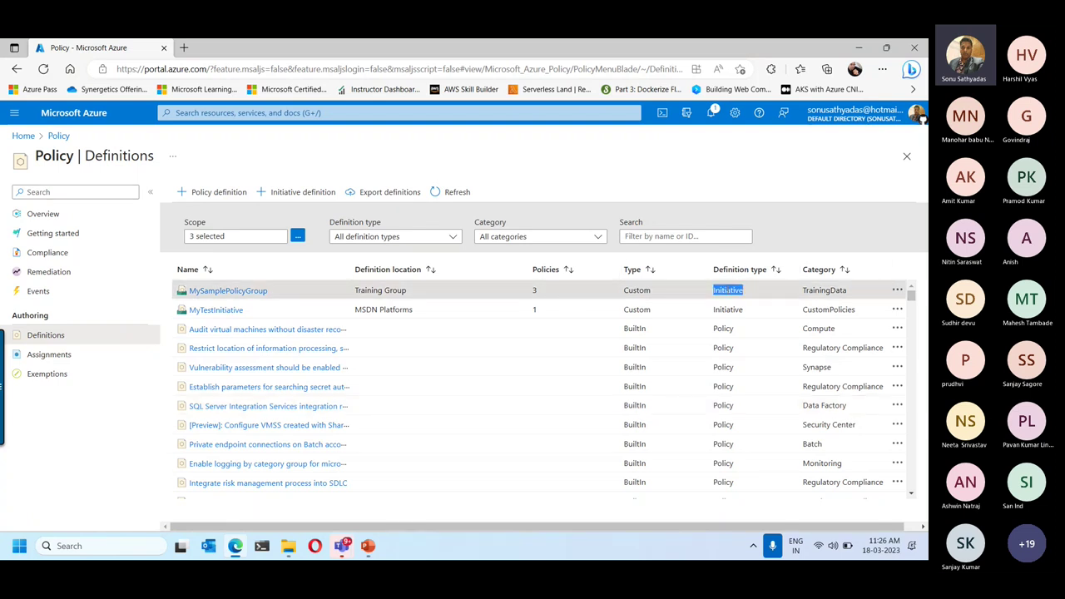
{"action": "double_click", "coordinate": [722, 329]}
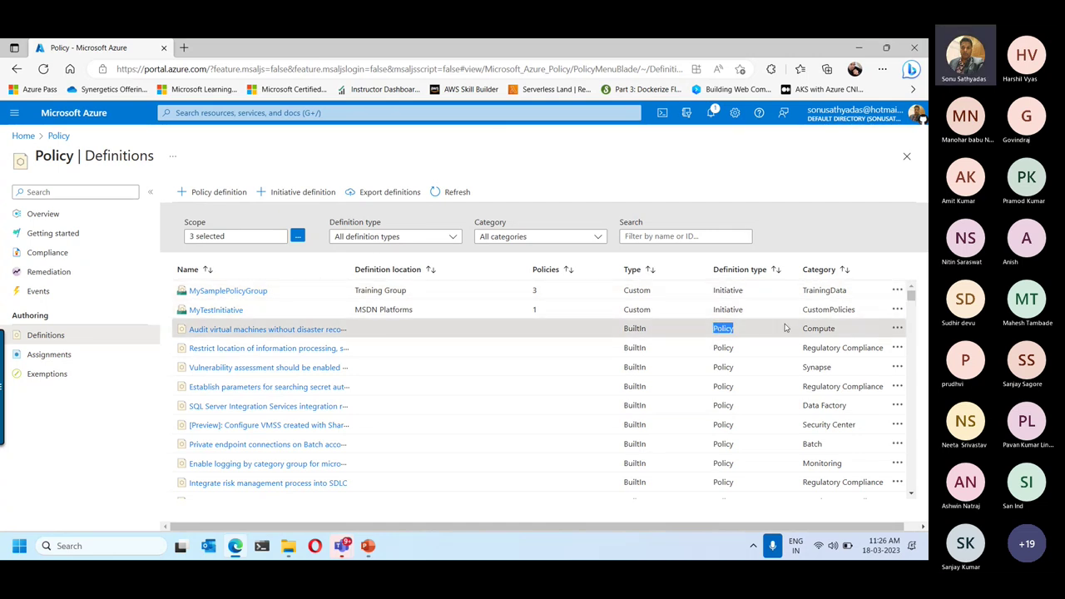
{"action": "left_click_drag", "start_coordinate": [911, 295], "coordinate": [914, 491]}
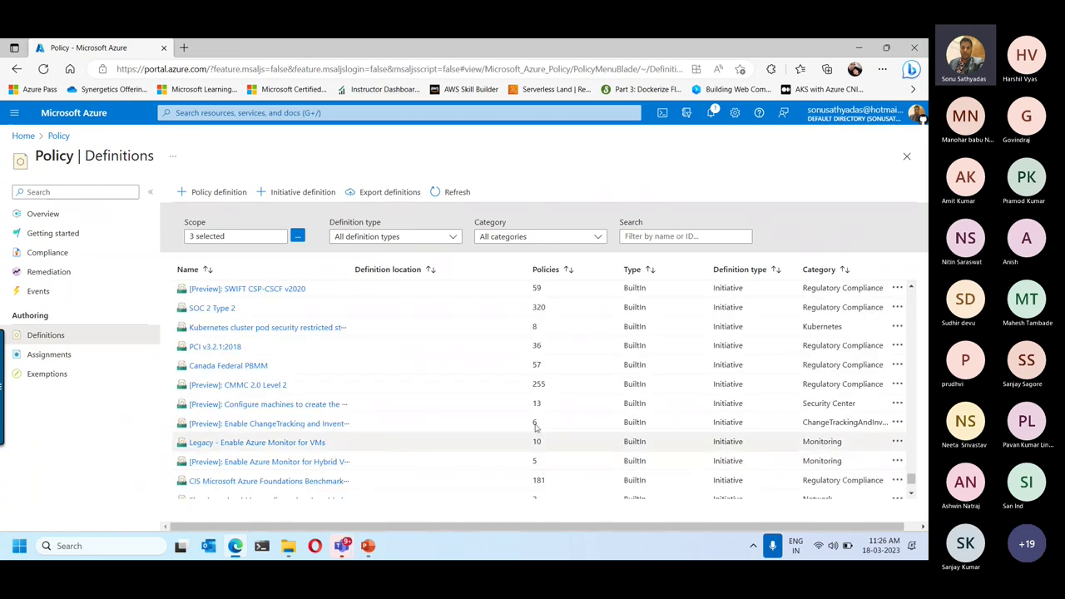
{"action": "double_click", "coordinate": [728, 385]}
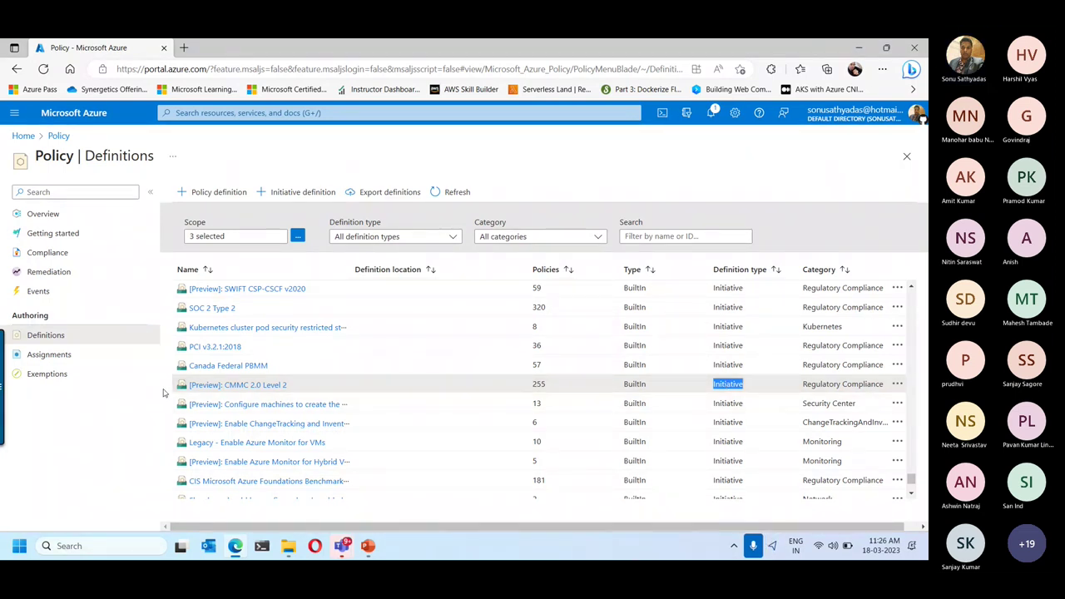
{"action": "left_click", "coordinate": [539, 384]}
{"action": "double_click", "coordinate": [539, 383]}
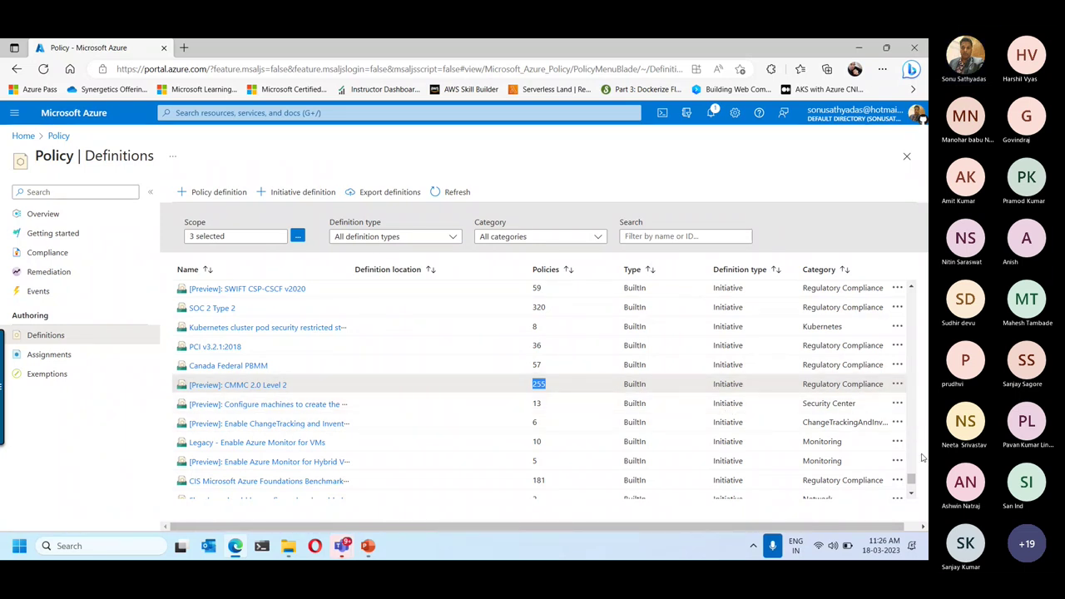
{"action": "left_click_drag", "start_coordinate": [912, 479], "coordinate": [911, 298]}
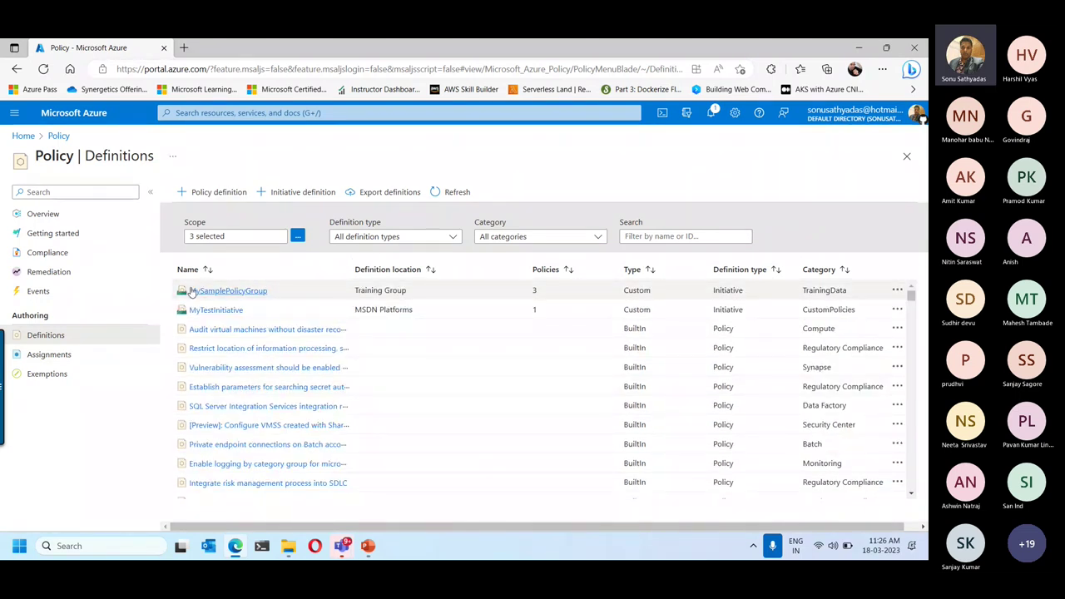
Delete the MySamplePolicyGroup definition.
{"action": "left_click", "coordinate": [897, 291]}
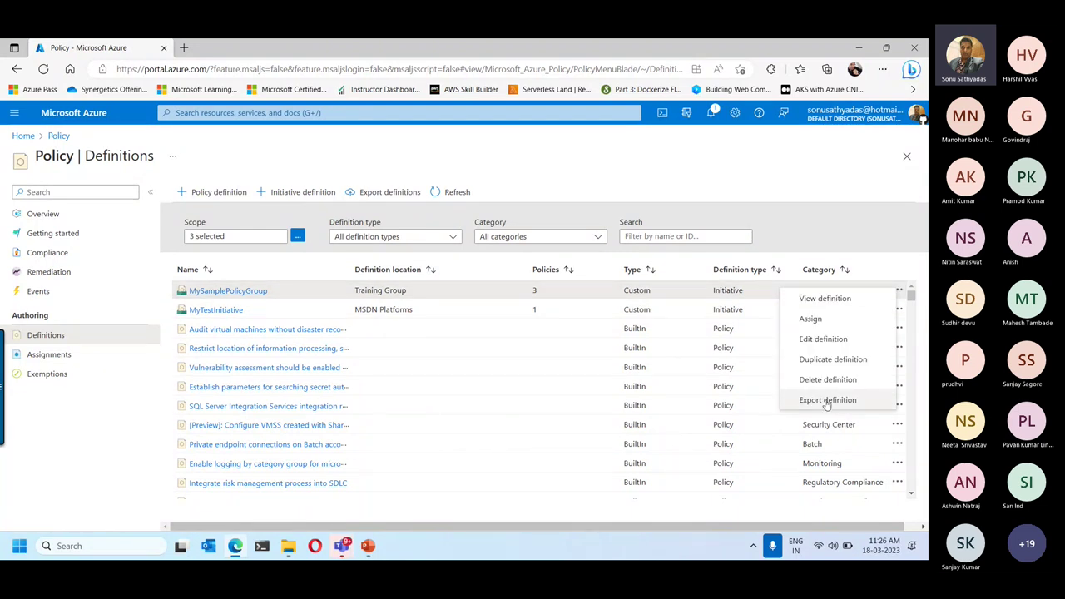
{"action": "left_click", "coordinate": [824, 379]}
{"action": "left_click", "coordinate": [632, 357]}
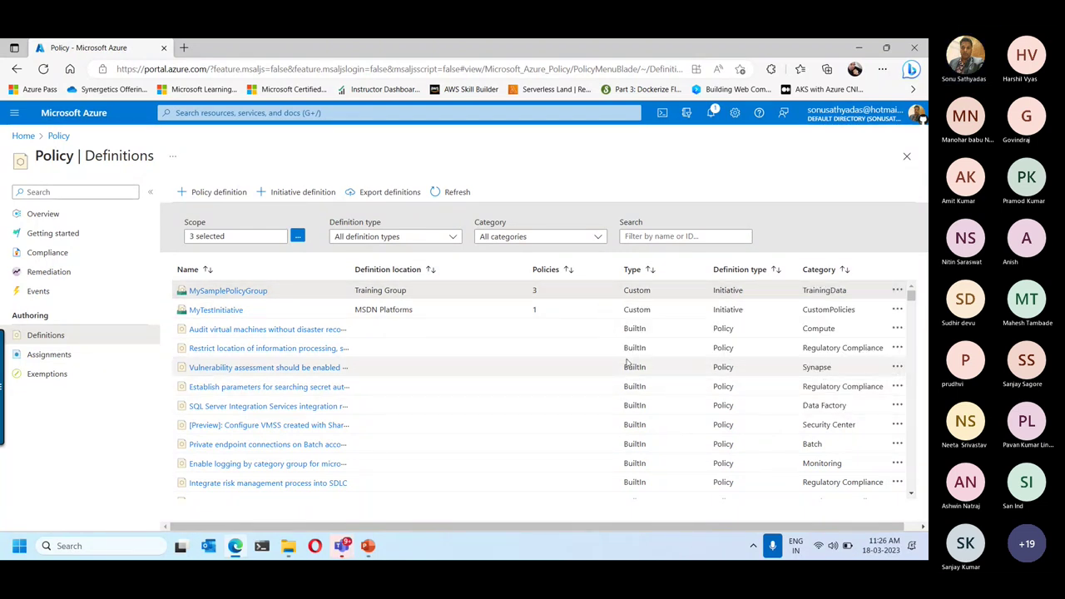
Attempt to delete the MyTestInitiative definition, then view the policy assignments list.
{"action": "left_click", "coordinate": [897, 310]}
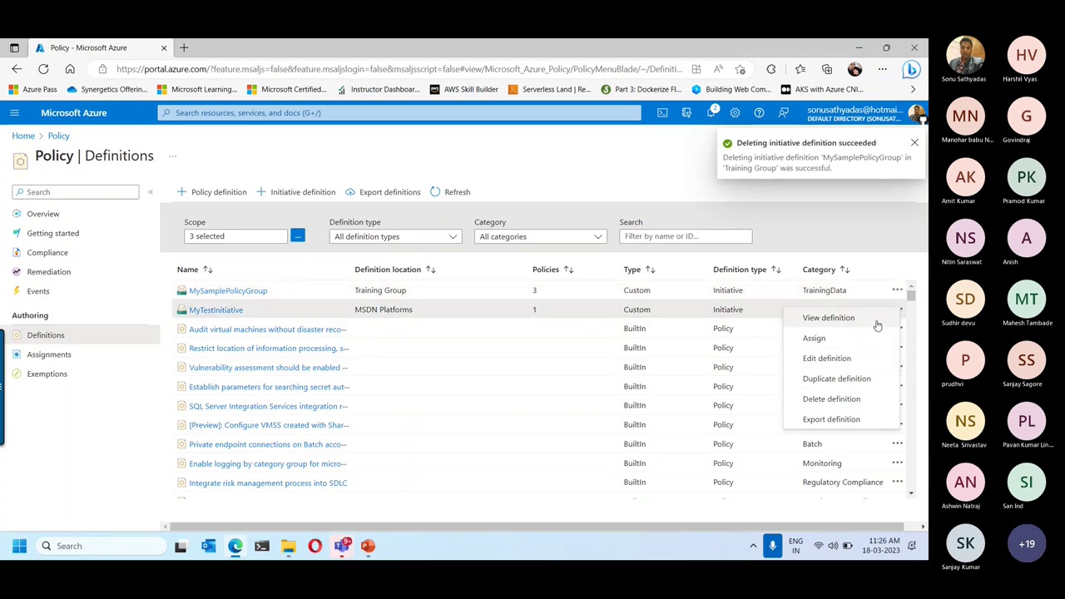
{"action": "left_click", "coordinate": [811, 400]}
{"action": "left_click", "coordinate": [673, 375]}
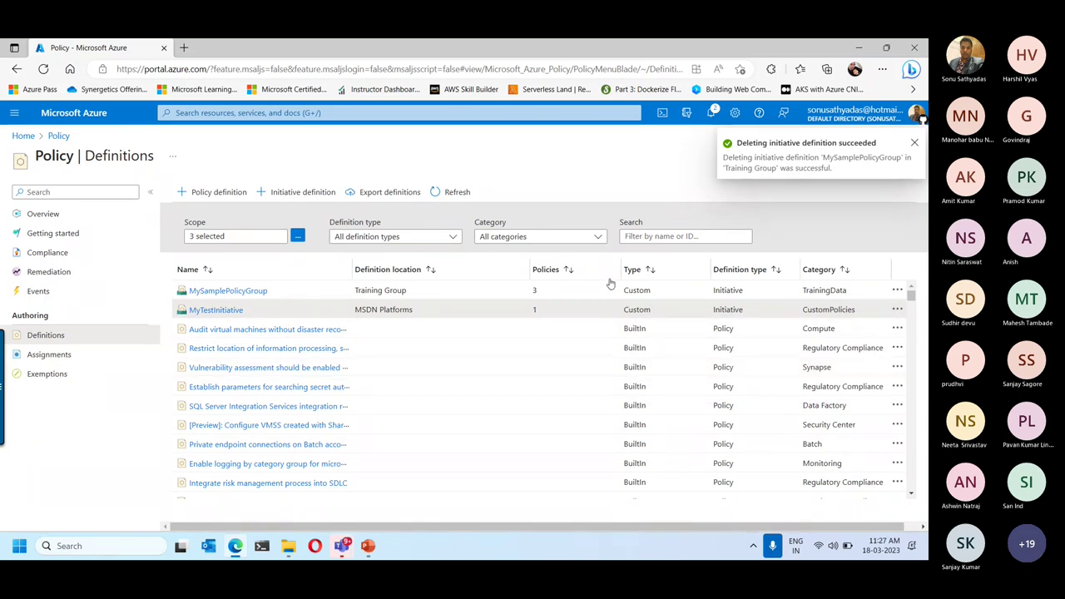
{"action": "left_click", "coordinate": [913, 145]}
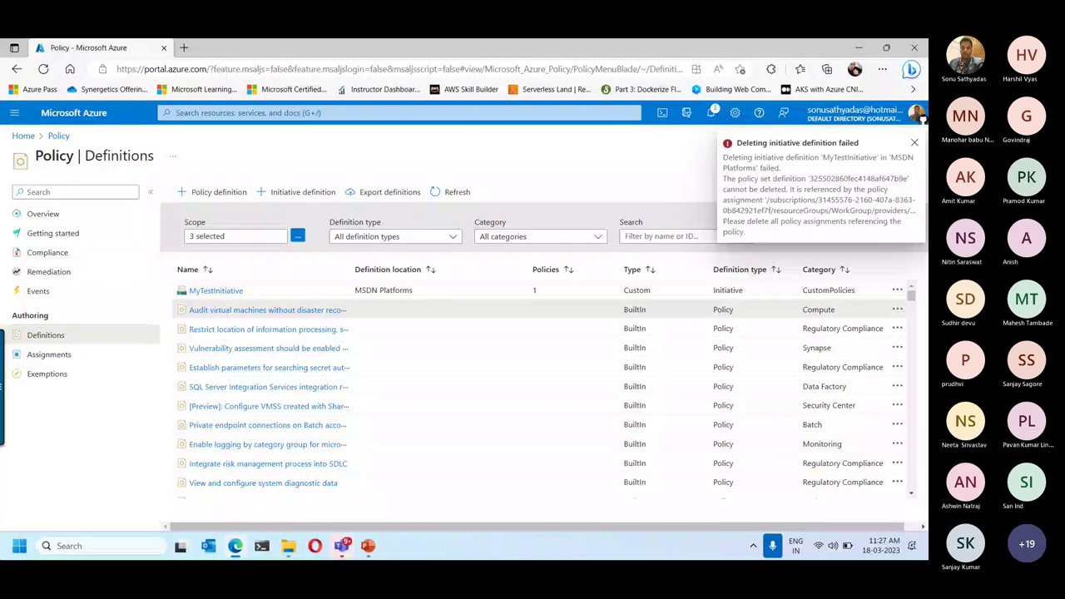
{"action": "left_click", "coordinate": [60, 357]}
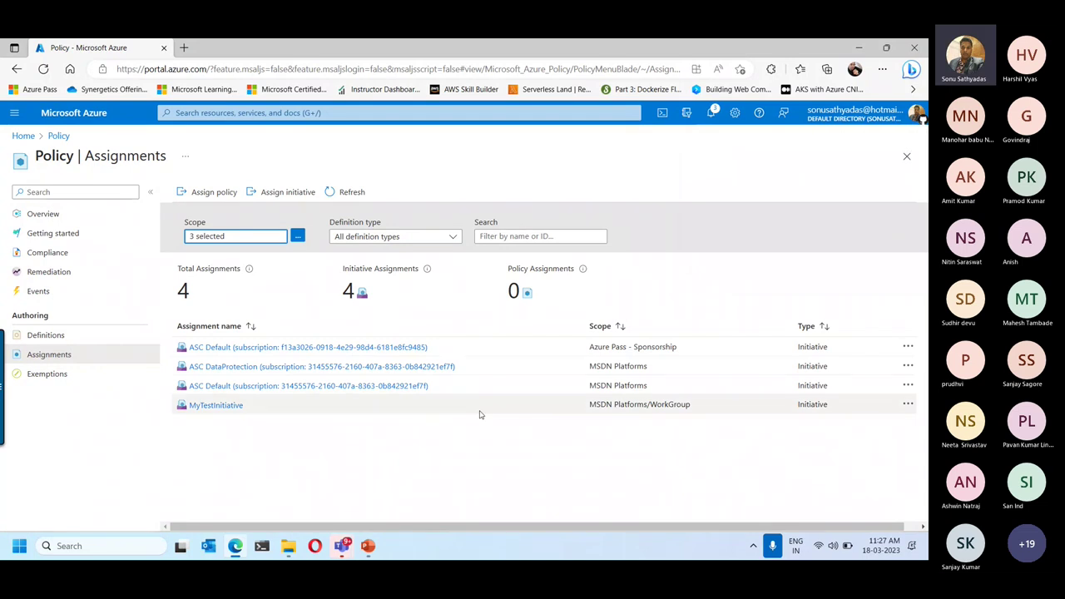
Delete the MyTestInitiative assignment on WorkGroup and return to the Definitions list.
{"action": "left_click", "coordinate": [908, 405]}
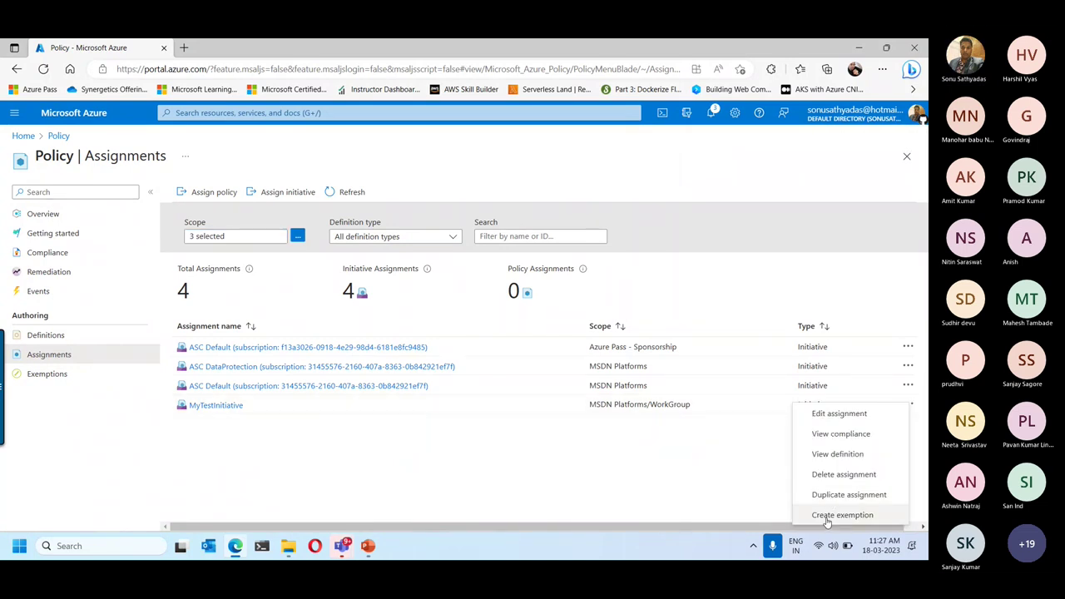
{"action": "left_click", "coordinate": [836, 474]}
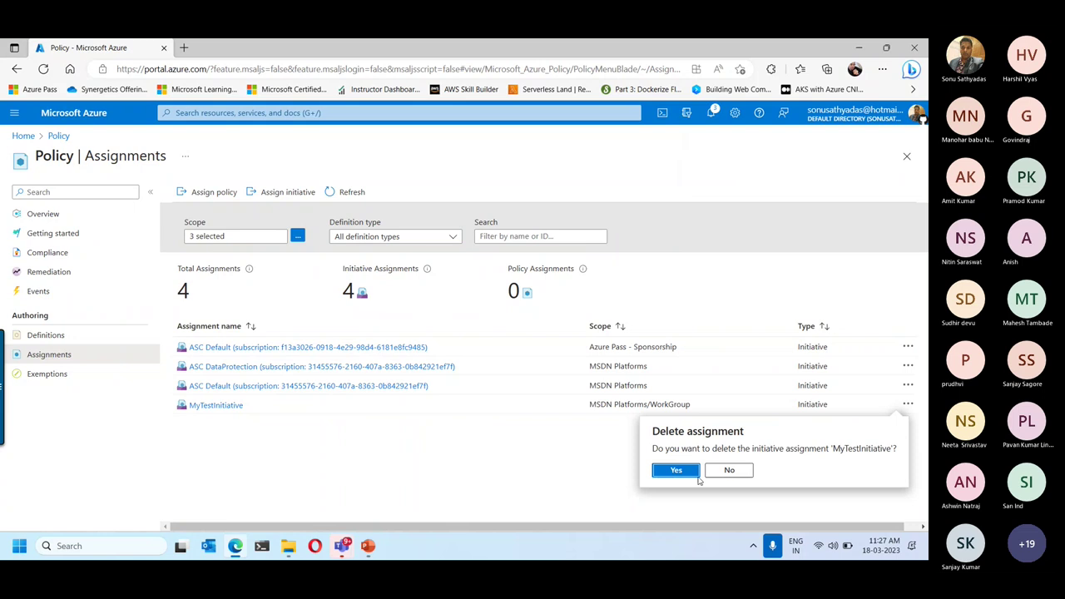
{"action": "left_click", "coordinate": [676, 473]}
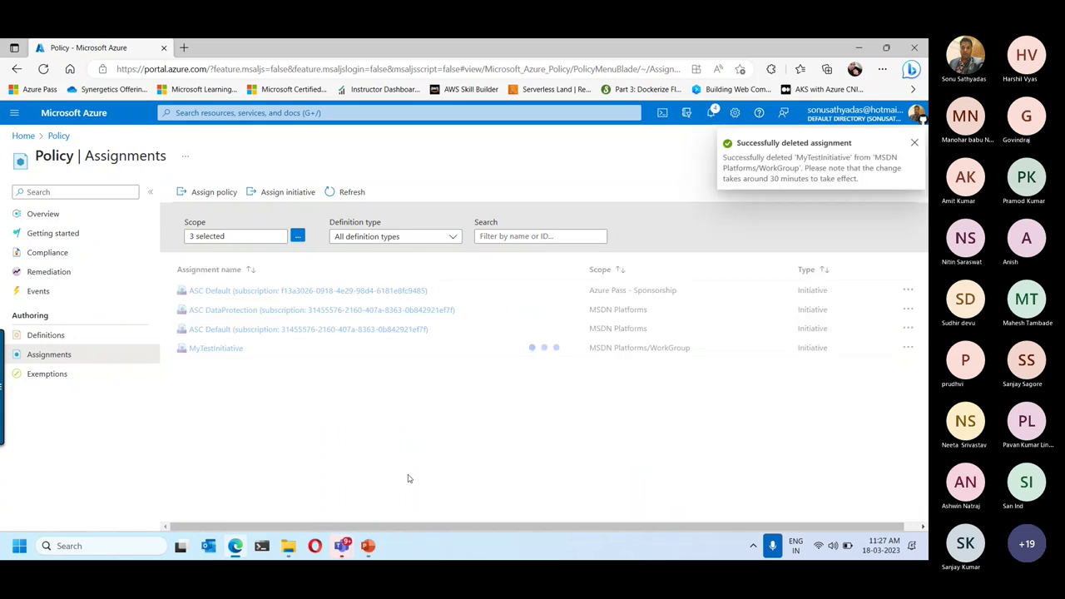
{"action": "left_click", "coordinate": [48, 334]}
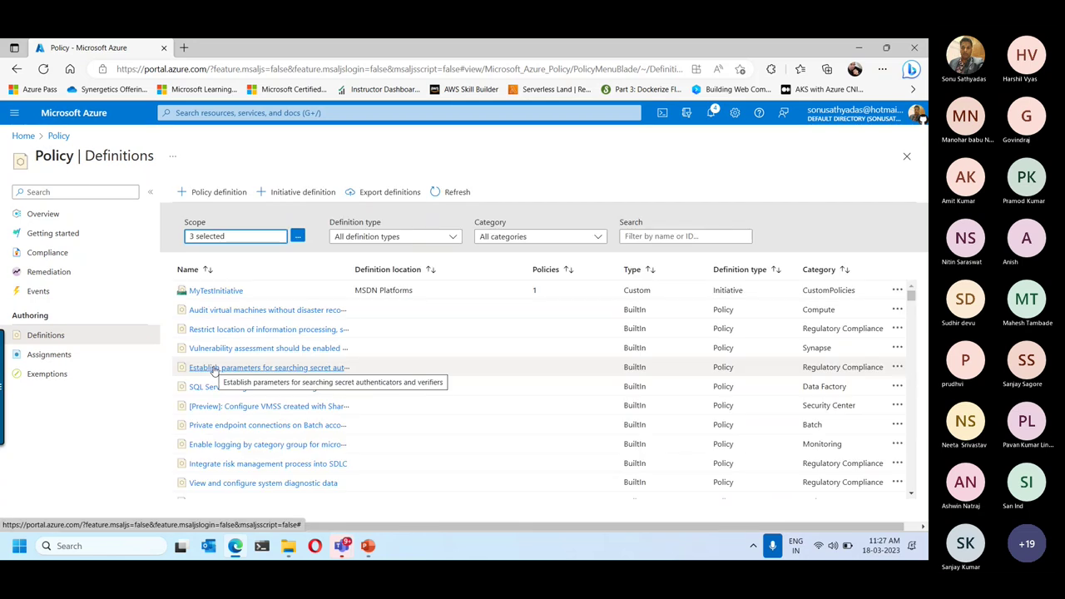
Delete the MyTestInitiative initiative definition and refresh the Definitions list.
{"action": "left_click", "coordinate": [897, 290]}
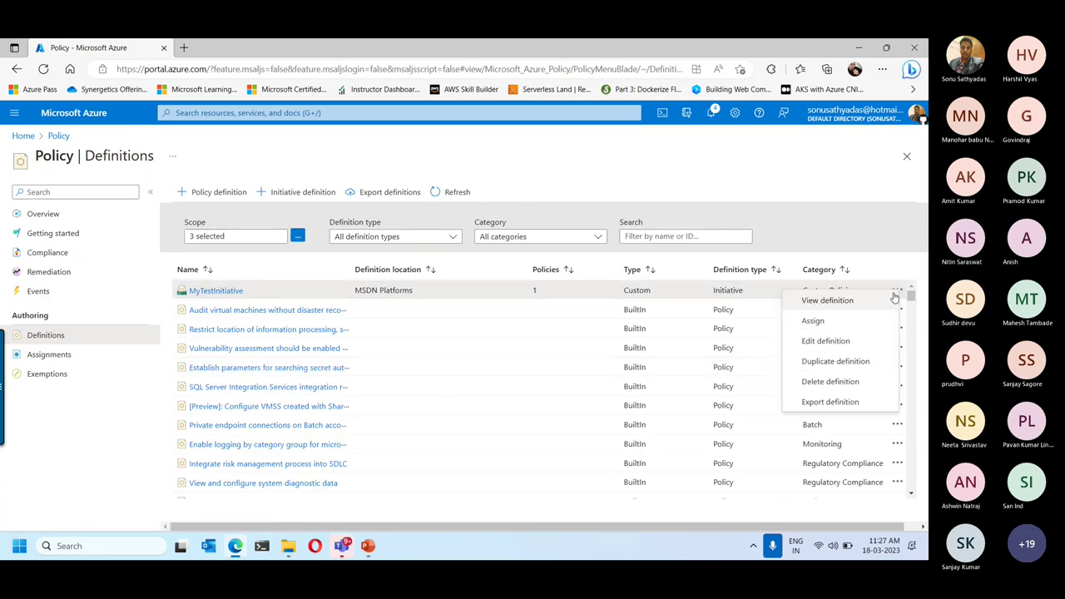
{"action": "left_click", "coordinate": [812, 382]}
{"action": "left_click", "coordinate": [672, 356]}
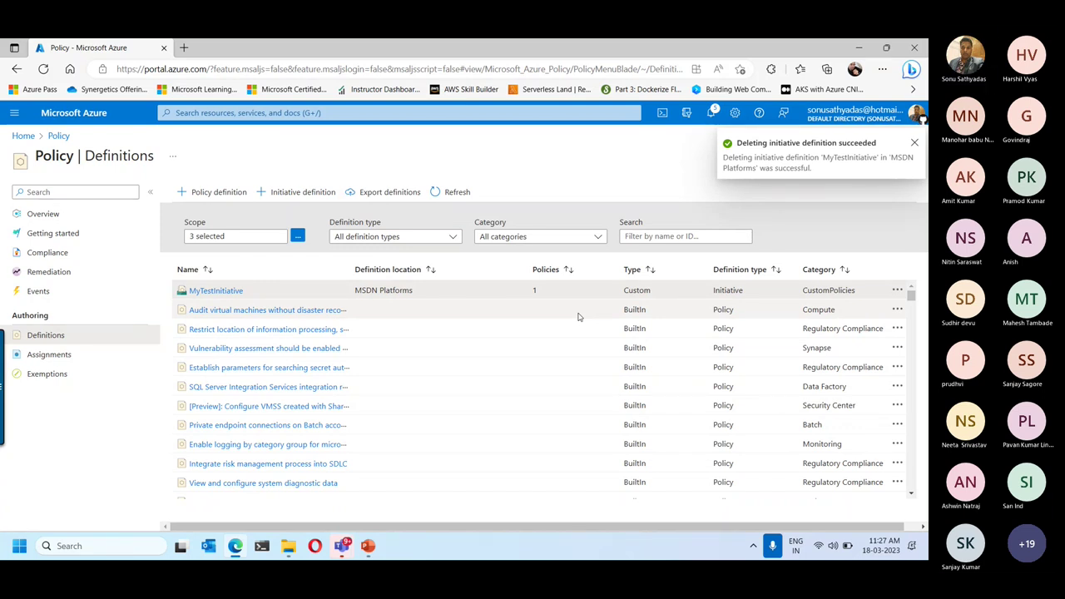
{"action": "left_click", "coordinate": [441, 194]}
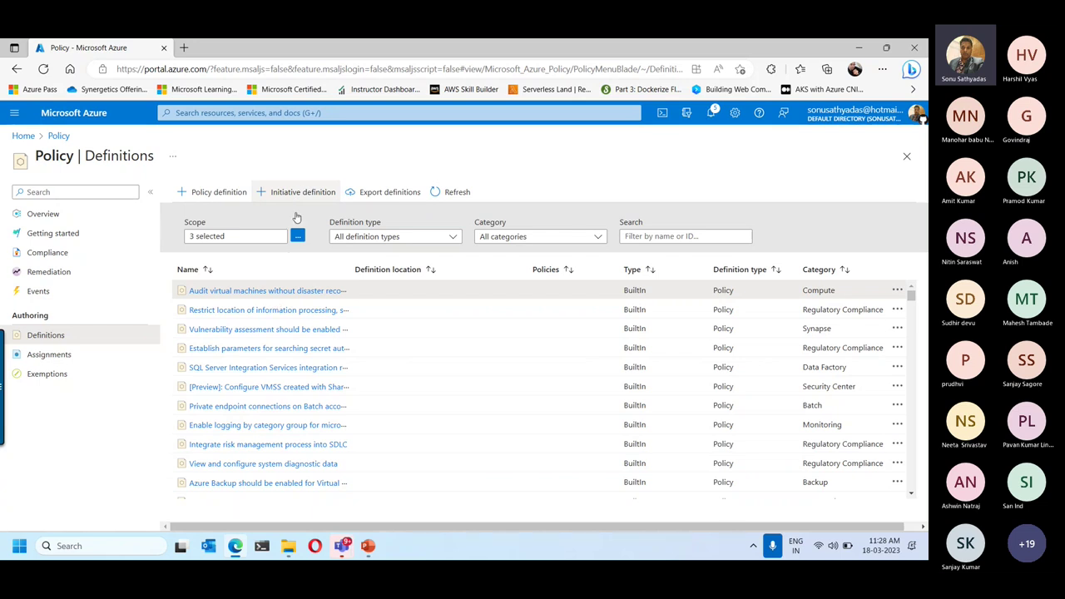
Start a new initiative definition and pick Training Group in its location picker.
{"action": "left_click", "coordinate": [310, 194]}
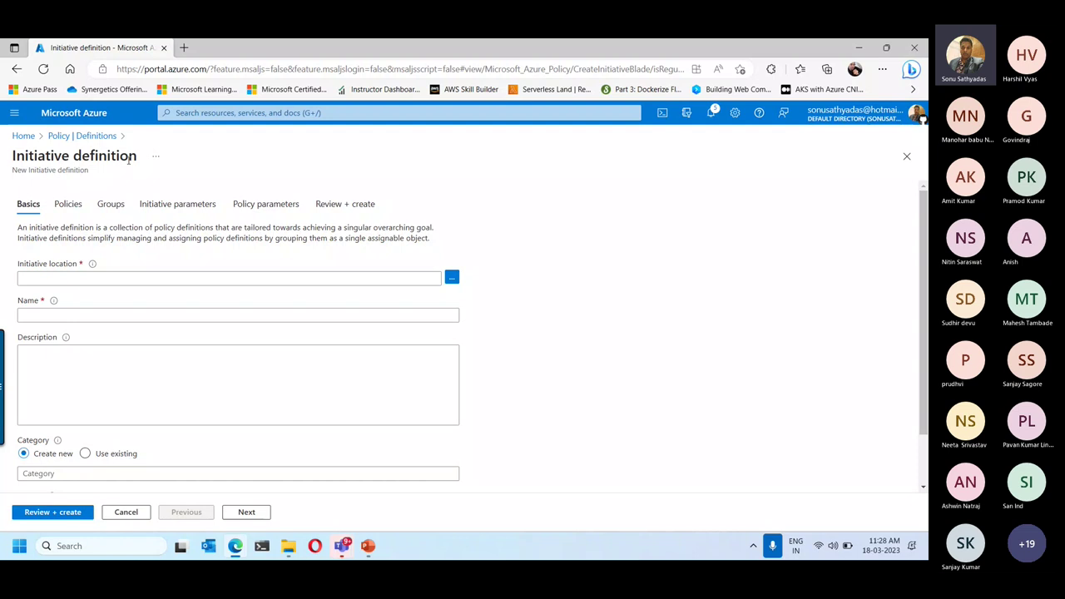
{"action": "left_click", "coordinate": [61, 277]}
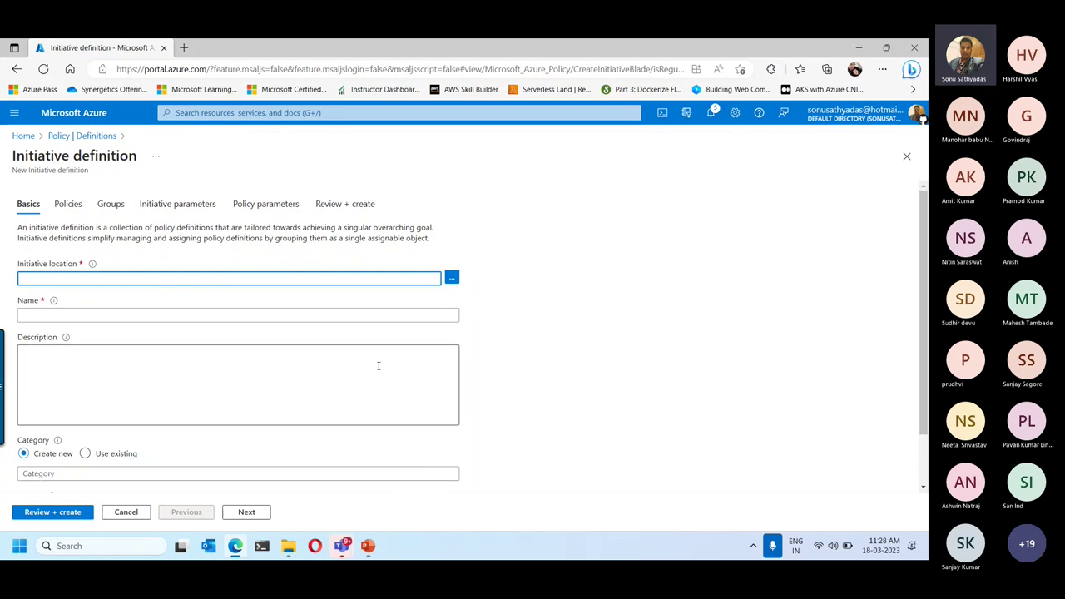
{"action": "left_click", "coordinate": [452, 278]}
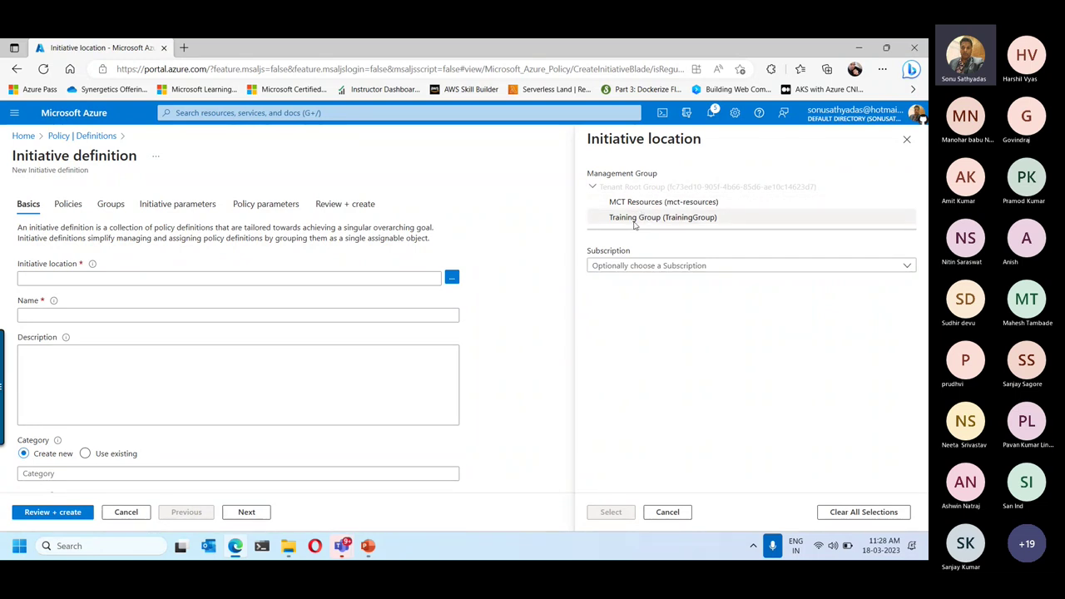
{"action": "left_click", "coordinate": [634, 219]}
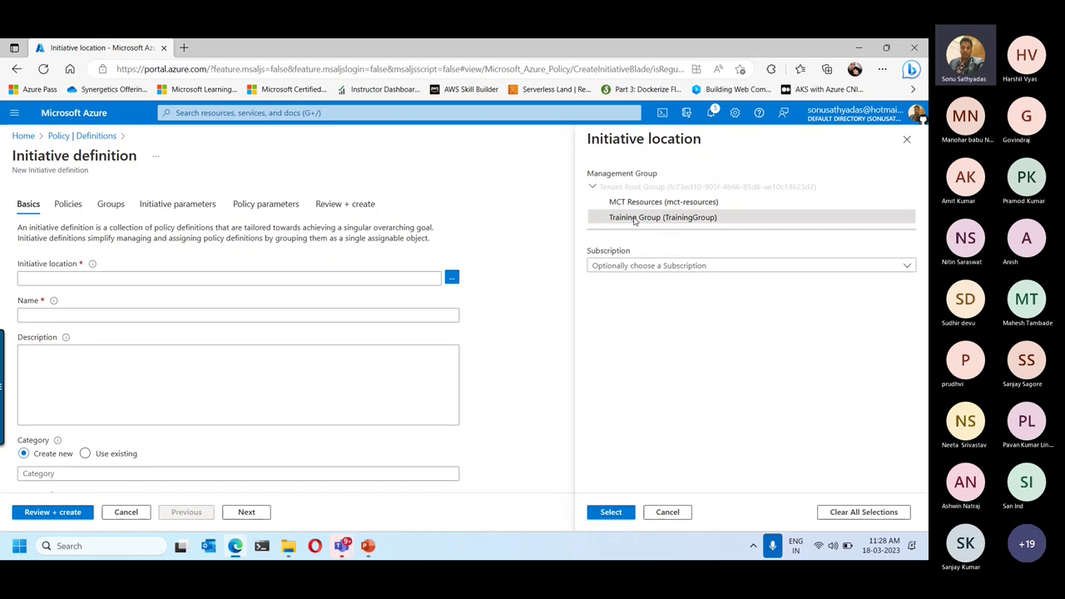
Compare subscriptions under MCT Resources and Training Group, leaving Training Group chosen with no subscription.
{"action": "left_click", "coordinate": [908, 267]}
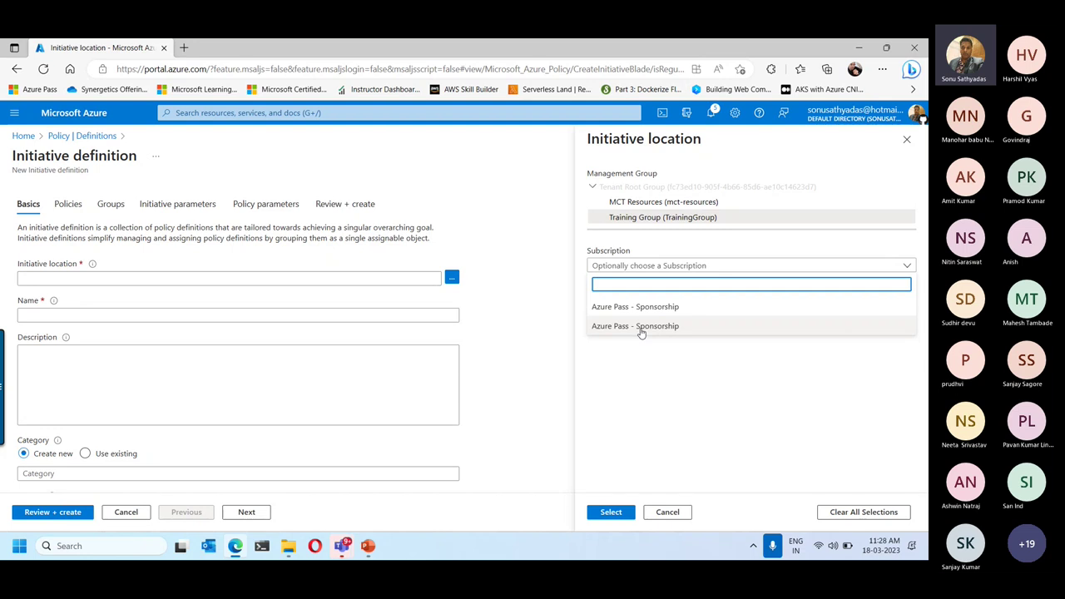
{"action": "left_click", "coordinate": [658, 258]}
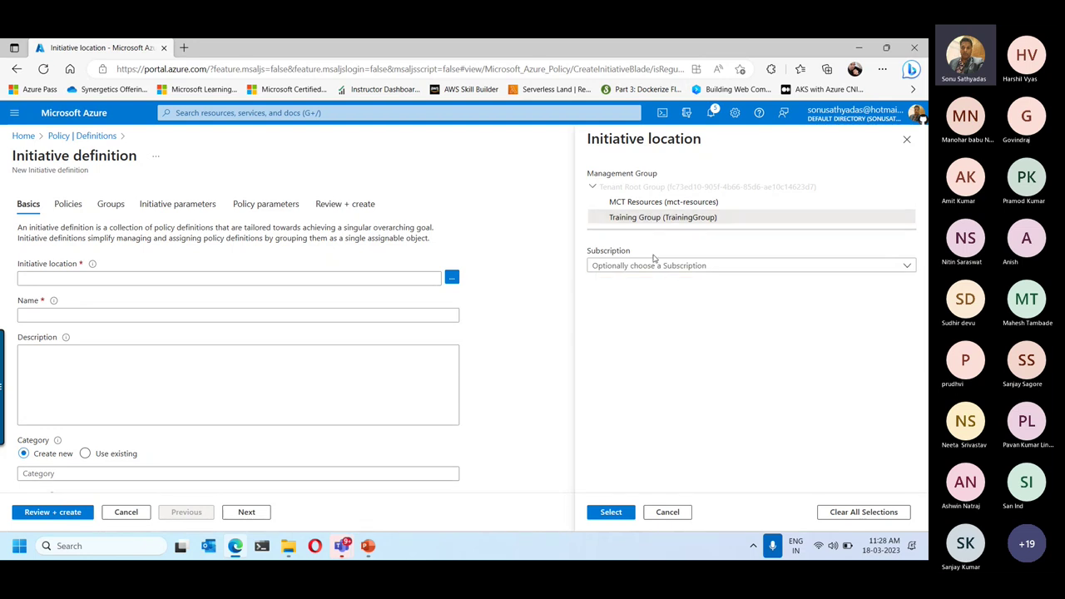
{"action": "left_click", "coordinate": [907, 267]}
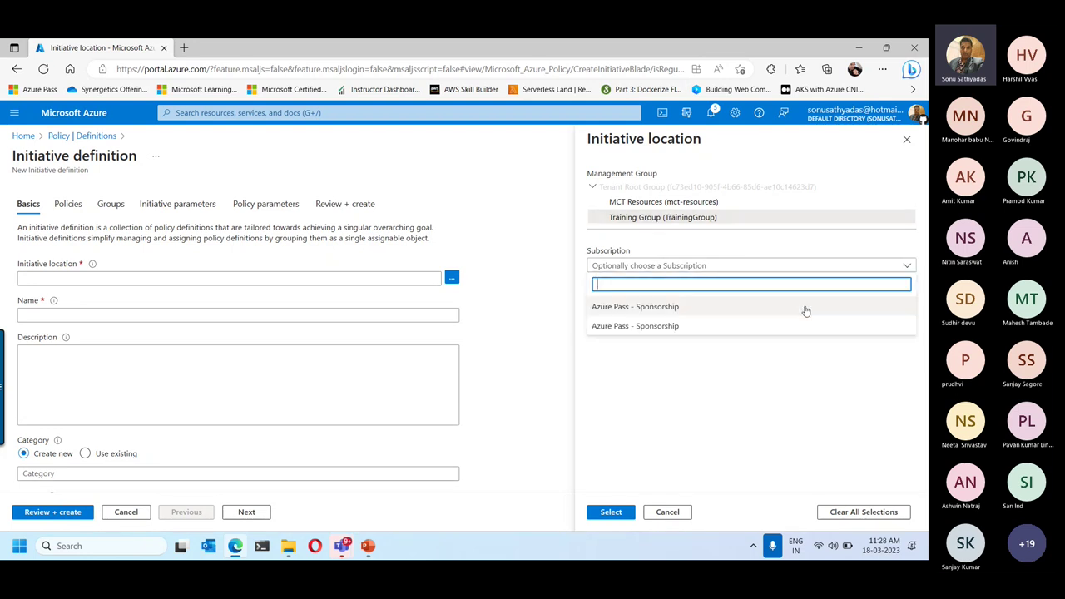
{"action": "left_click", "coordinate": [689, 202]}
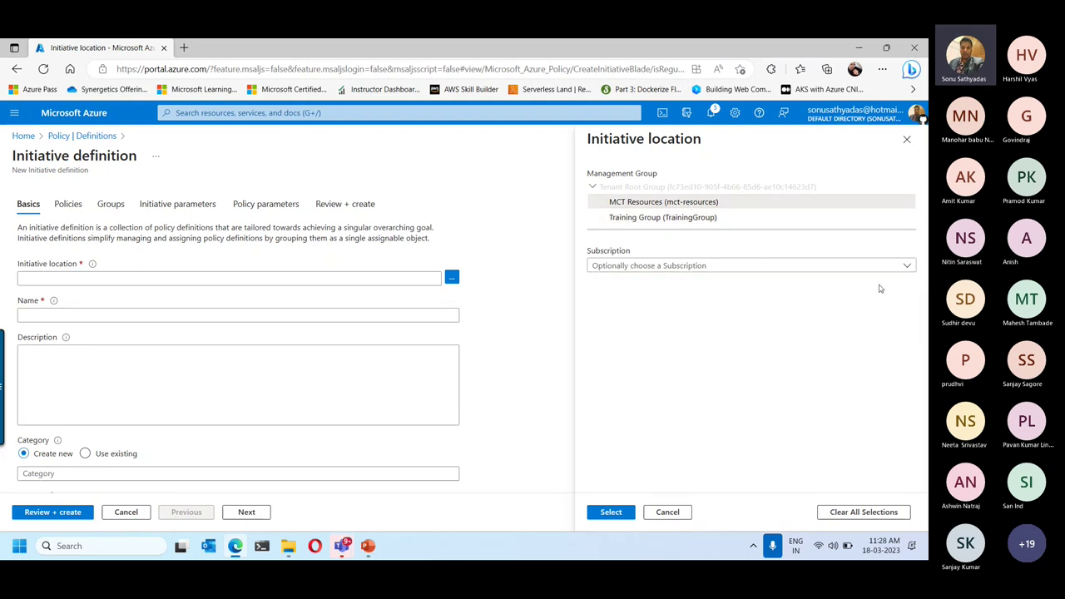
{"action": "left_click", "coordinate": [908, 265]}
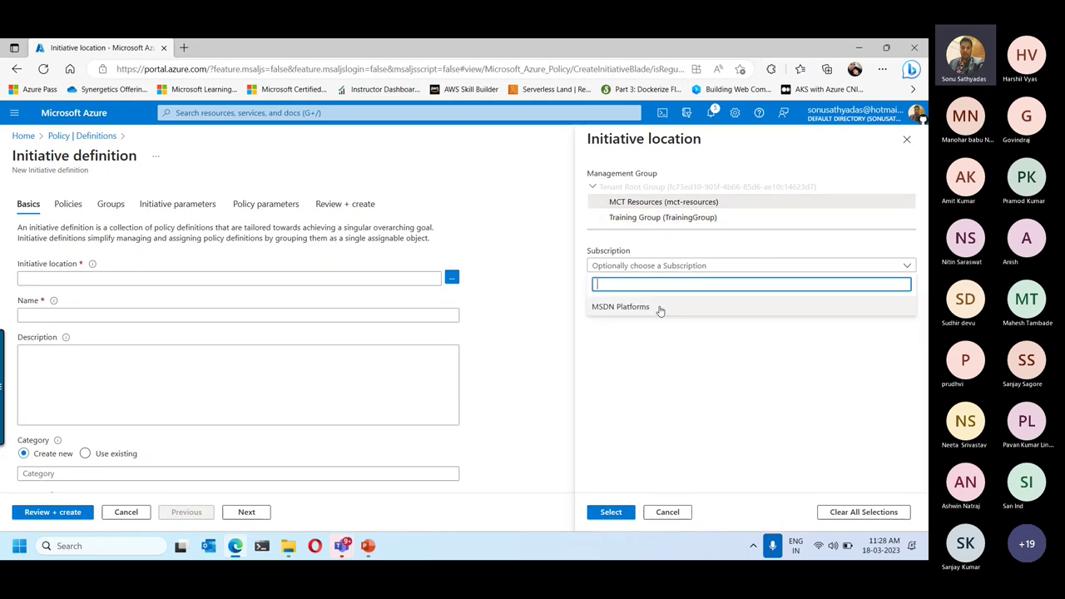
{"action": "left_click", "coordinate": [651, 219]}
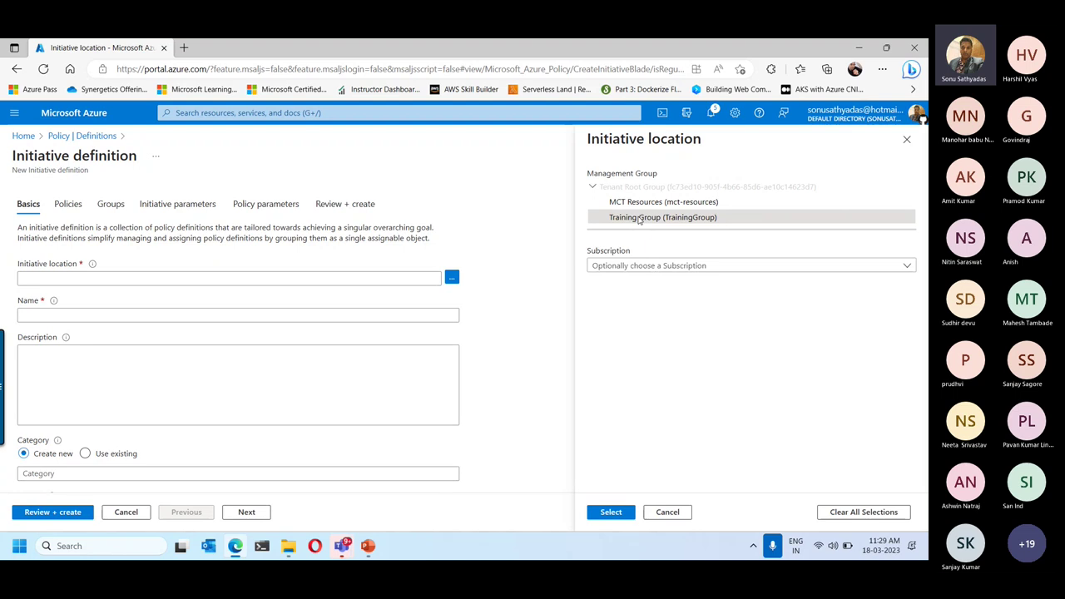
{"action": "left_click", "coordinate": [906, 266]}
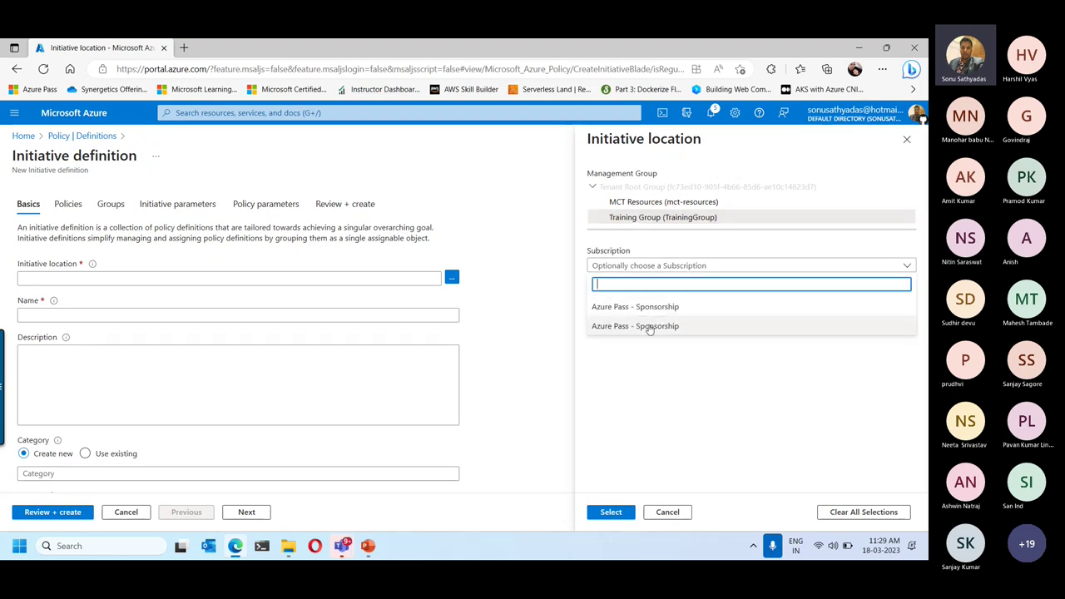
{"action": "left_click", "coordinate": [367, 546]}
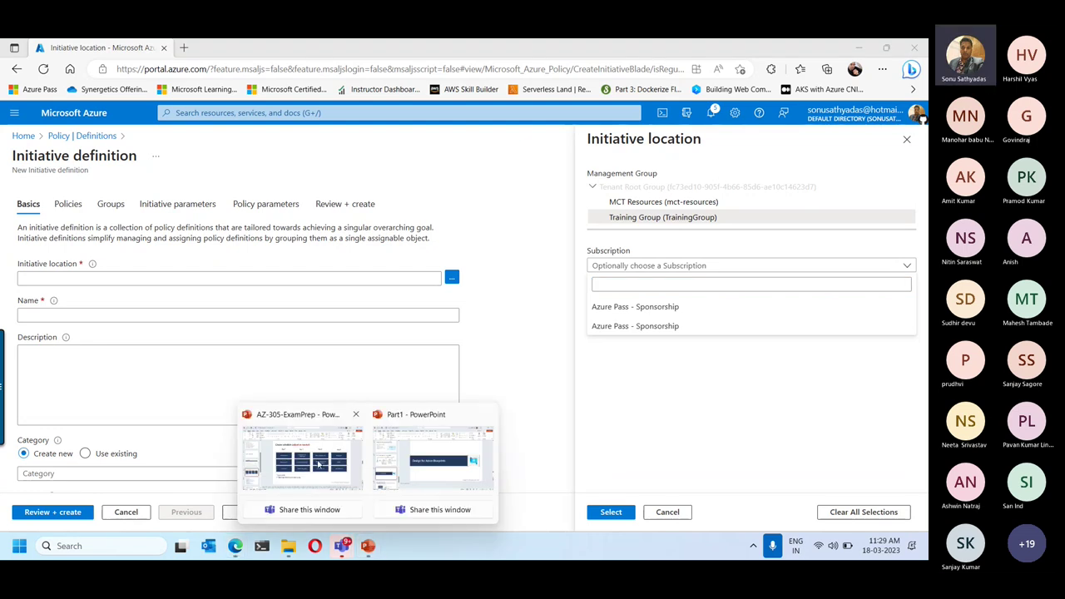
Show Part1 slide 17, 'Plan your resource tagging', pointing out the Corporate, HR and Legal boxes.
{"action": "left_click", "coordinate": [441, 460]}
{"action": "scroll", "coordinate": [49, 316], "scroll_direction": "up", "scroll_amount": 10}
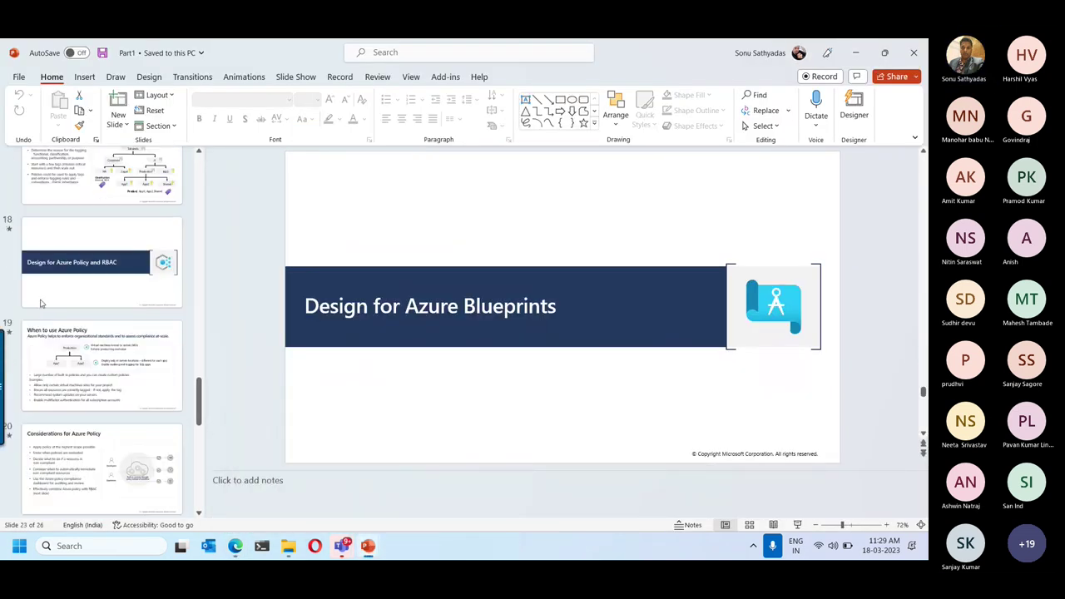
{"action": "left_click", "coordinate": [129, 433]}
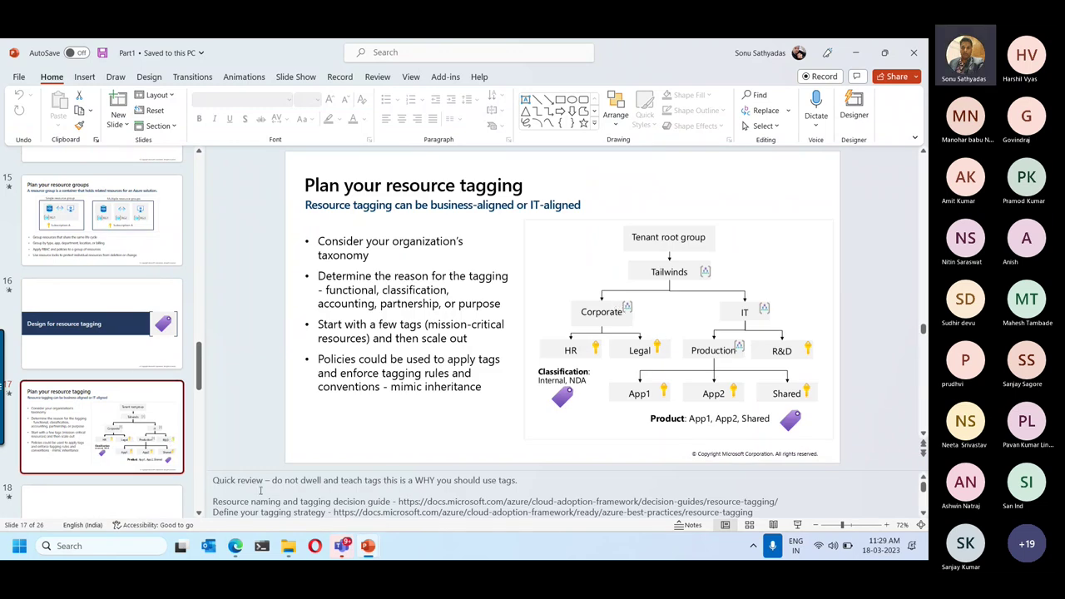
{"action": "left_click", "coordinate": [616, 313]}
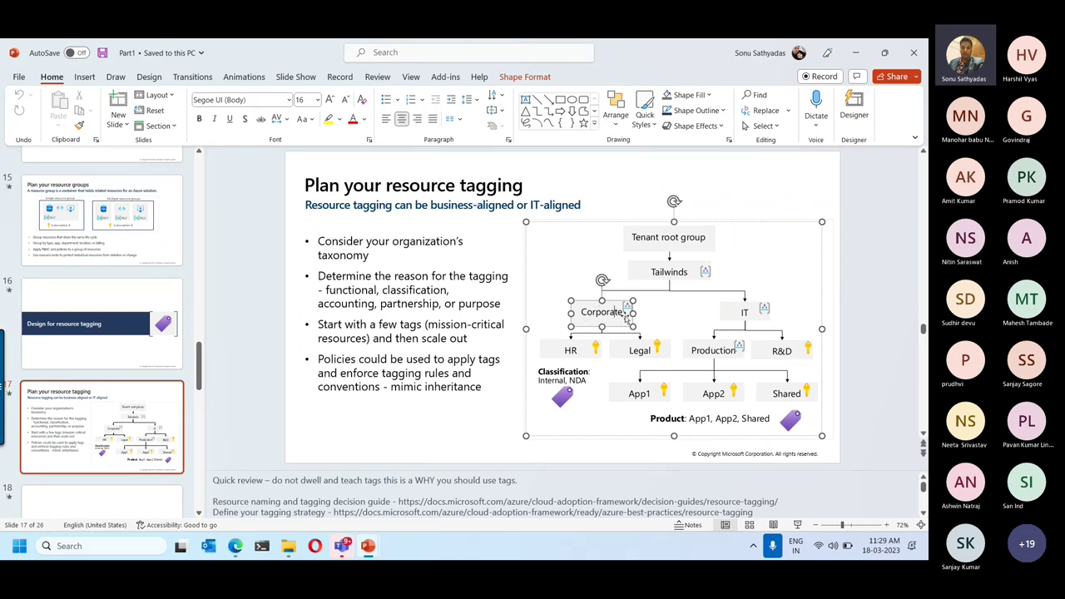
{"action": "left_click", "coordinate": [574, 351]}
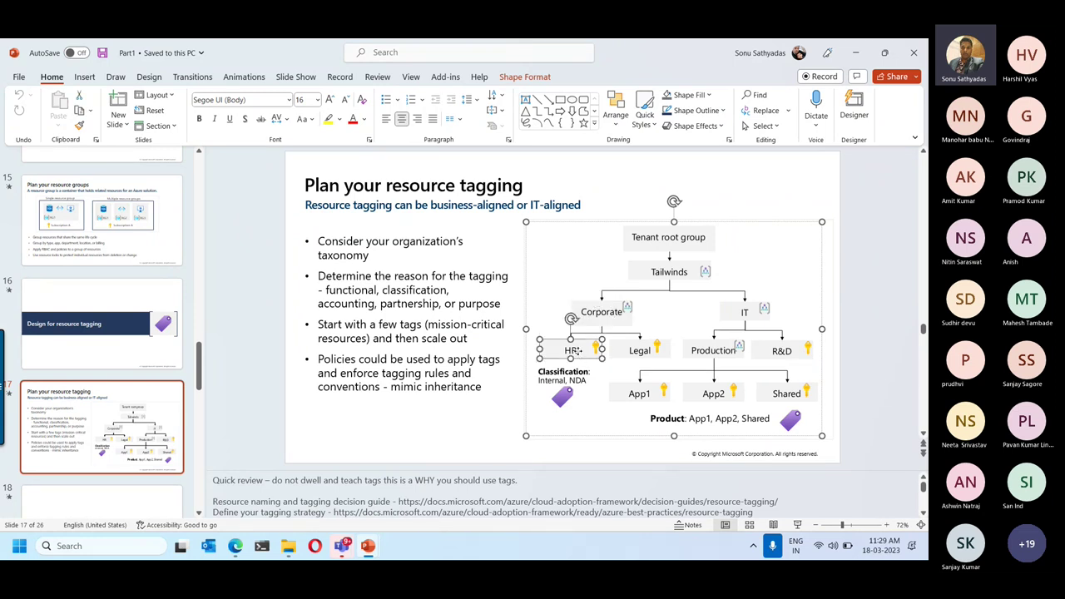
{"action": "left_click", "coordinate": [597, 348]}
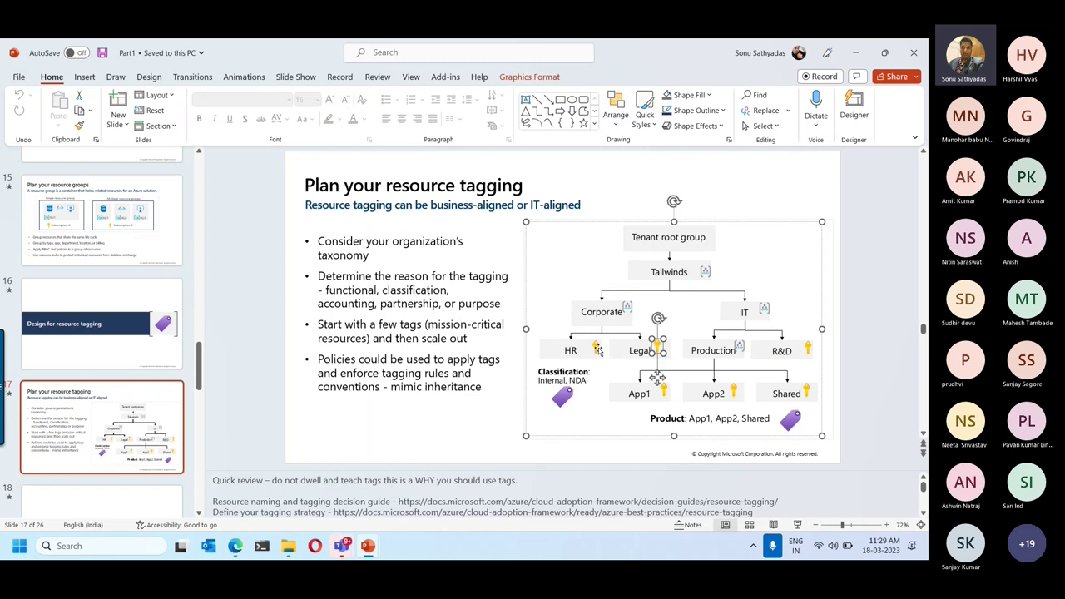
{"action": "left_click", "coordinate": [587, 349]}
{"action": "left_click", "coordinate": [633, 349]}
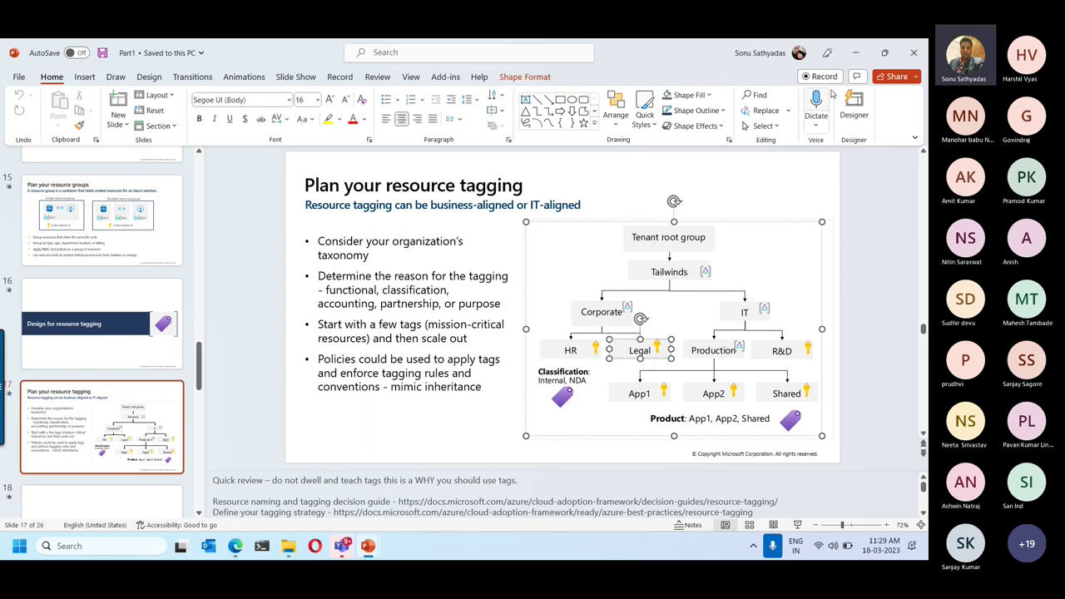
{"action": "key", "text": "alt+Tab"}
Confirm Training Group as the initiative location without choosing a subscription.
{"action": "left_click", "coordinate": [662, 217]}
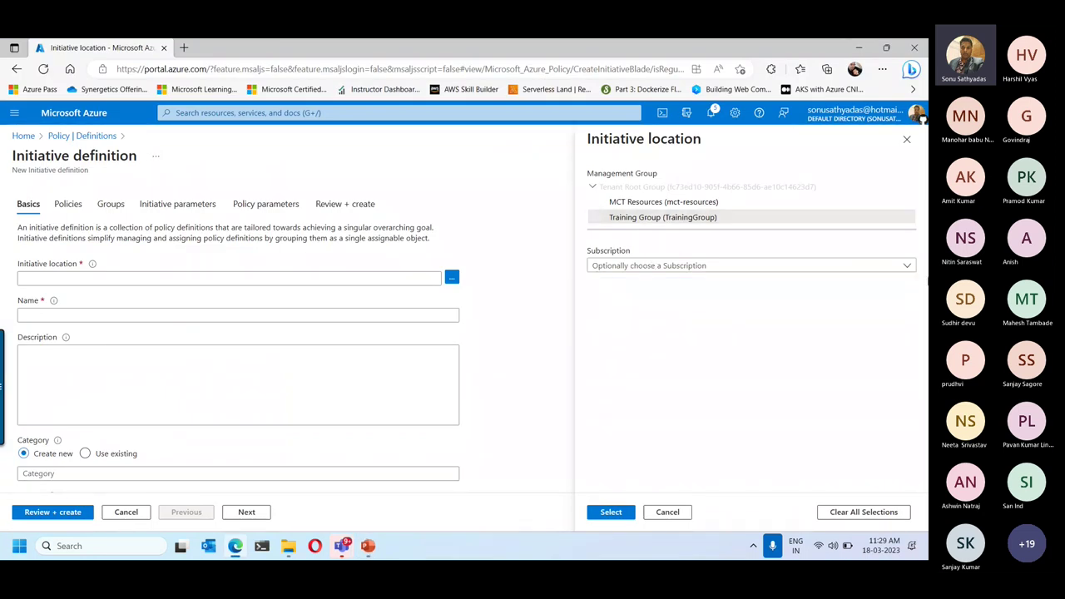
{"action": "left_click", "coordinate": [696, 267]}
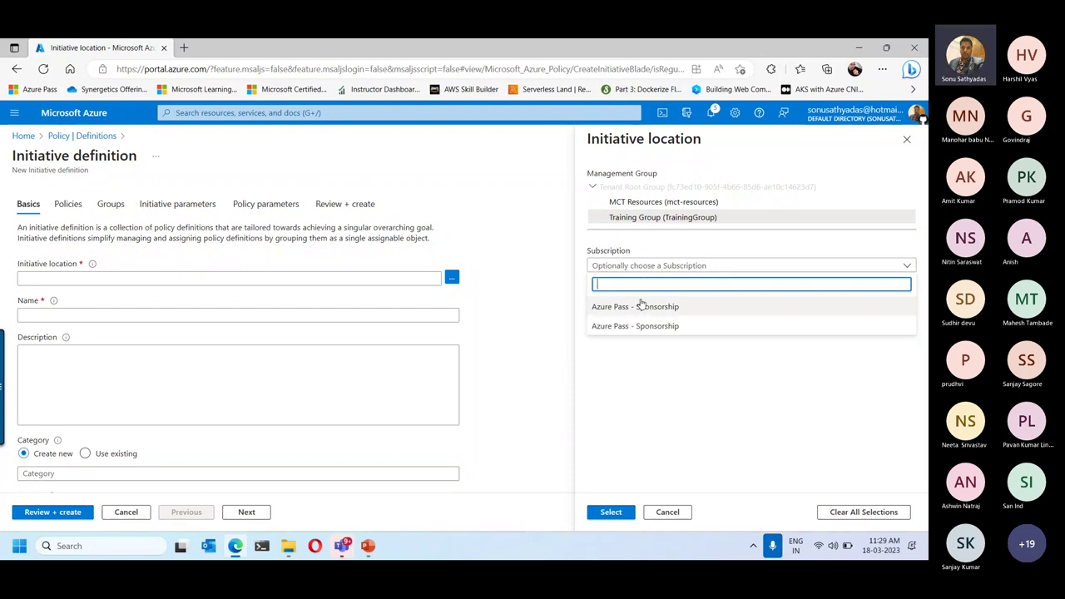
{"action": "left_click", "coordinate": [656, 396]}
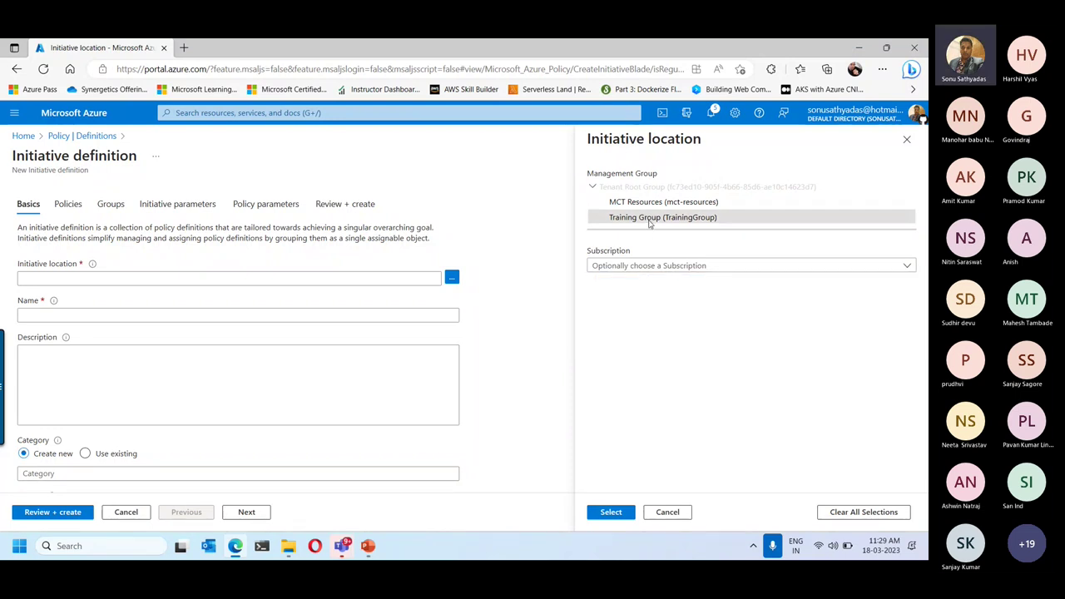
{"action": "left_click", "coordinate": [613, 511]}
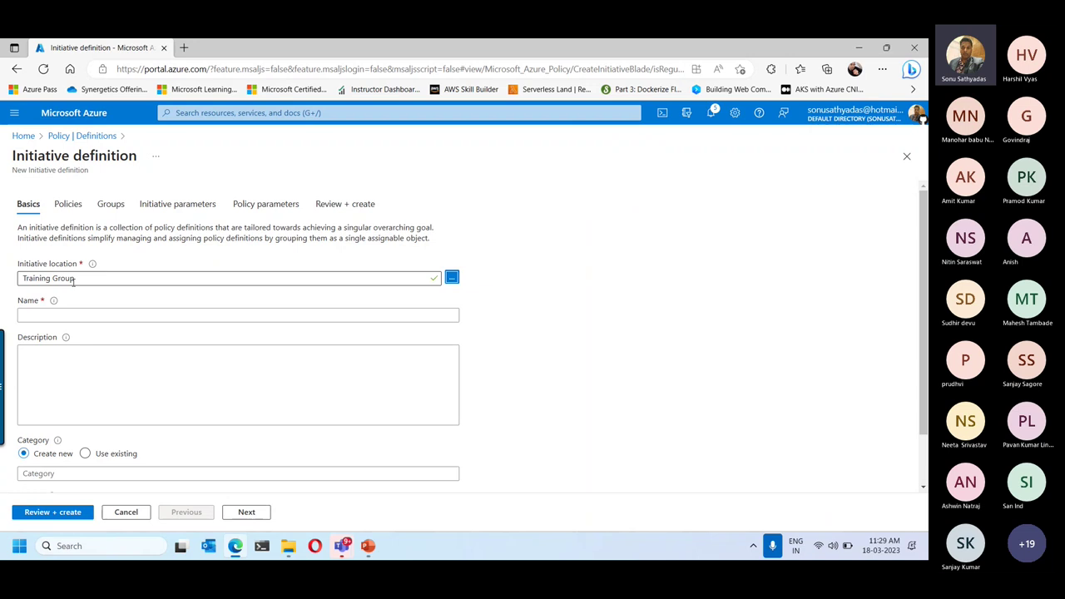
Name the initiative MyCustomInitiativeDef.
{"action": "left_click", "coordinate": [70, 315]}
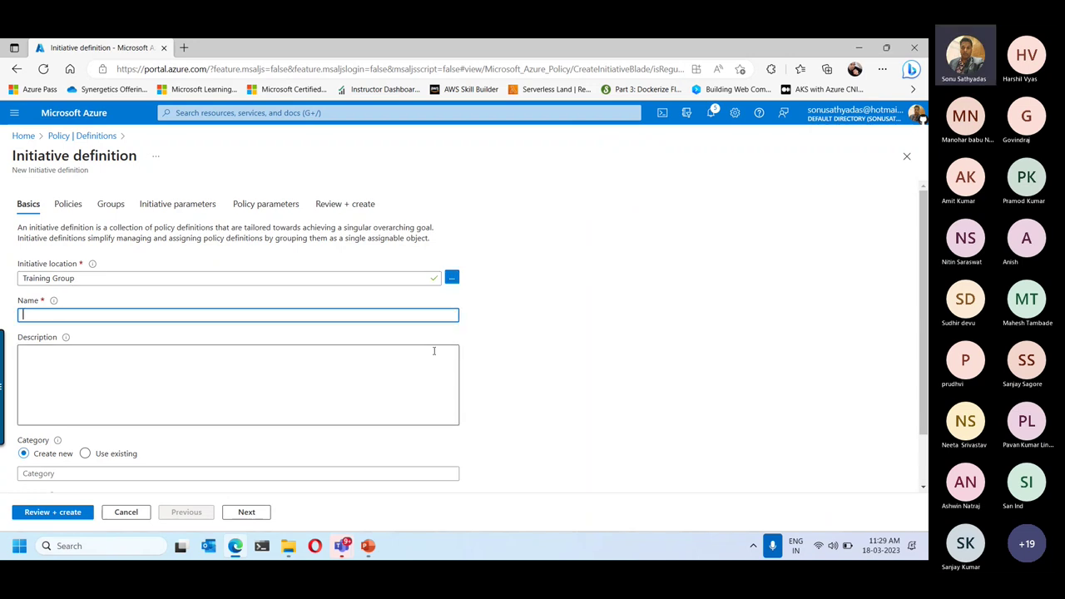
{"action": "type", "text": "MyCustom"}
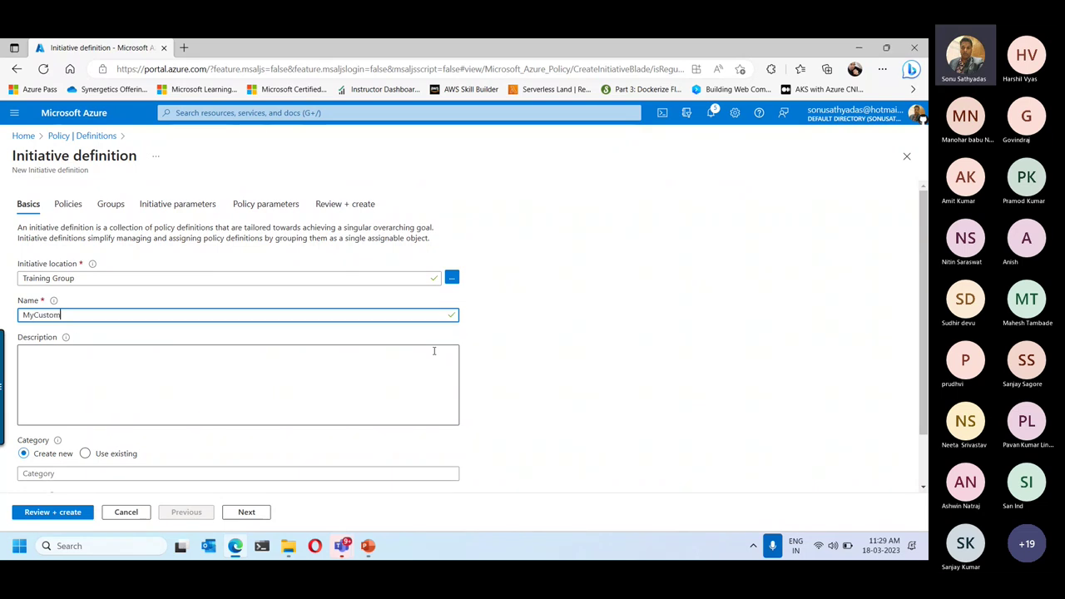
{"action": "type", "text": "Policy"}
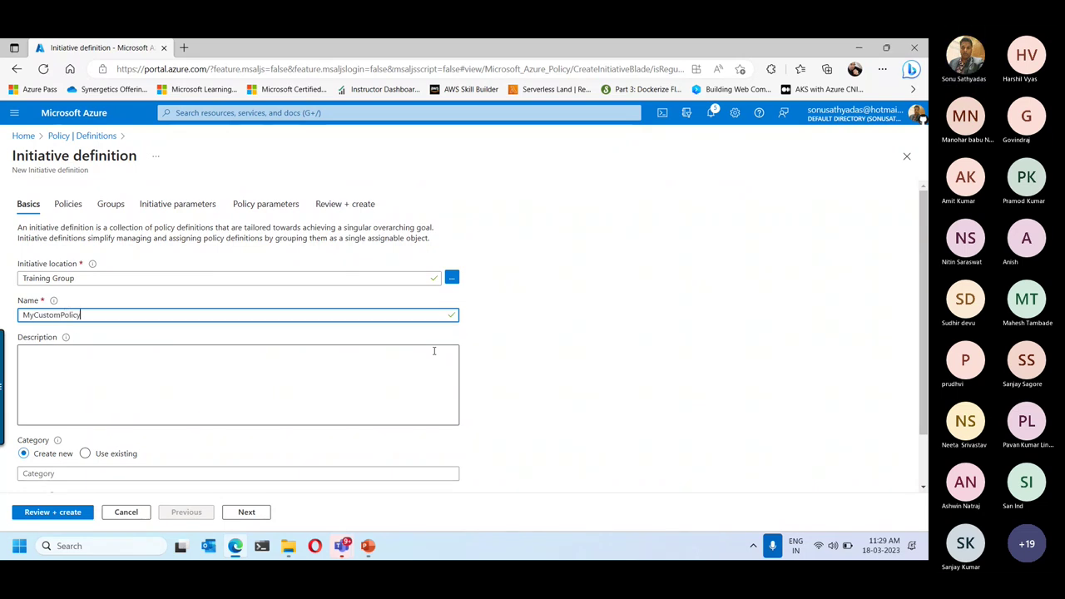
{"action": "key", "text": "BackSpace"}
{"action": "key", "text": "BackSpace"}
{"action": "key", "text": "BackSpace"}
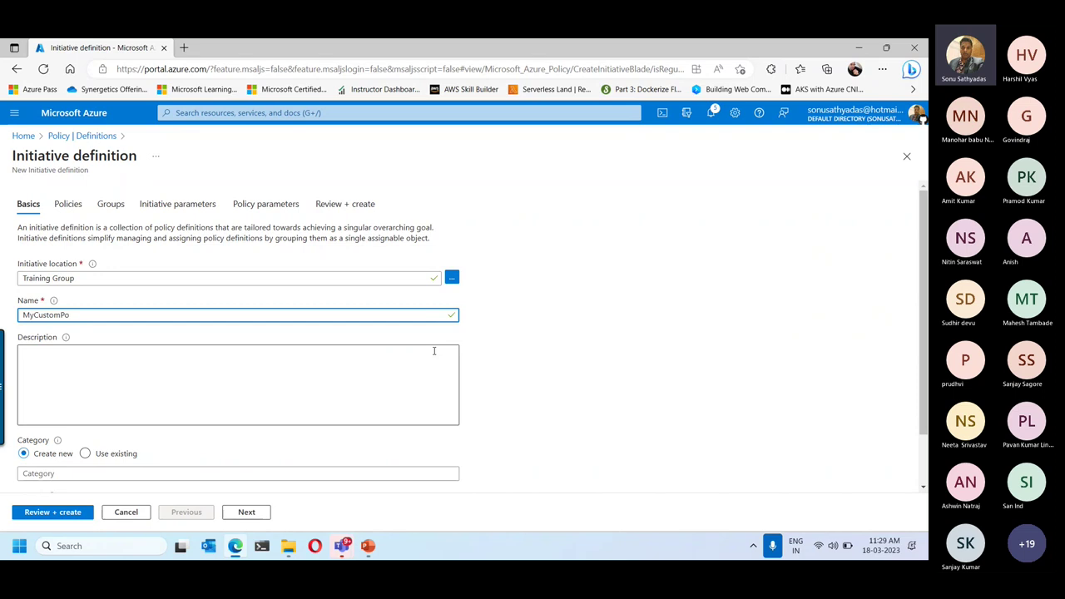
{"action": "type", "text": "InitiativeDef"}
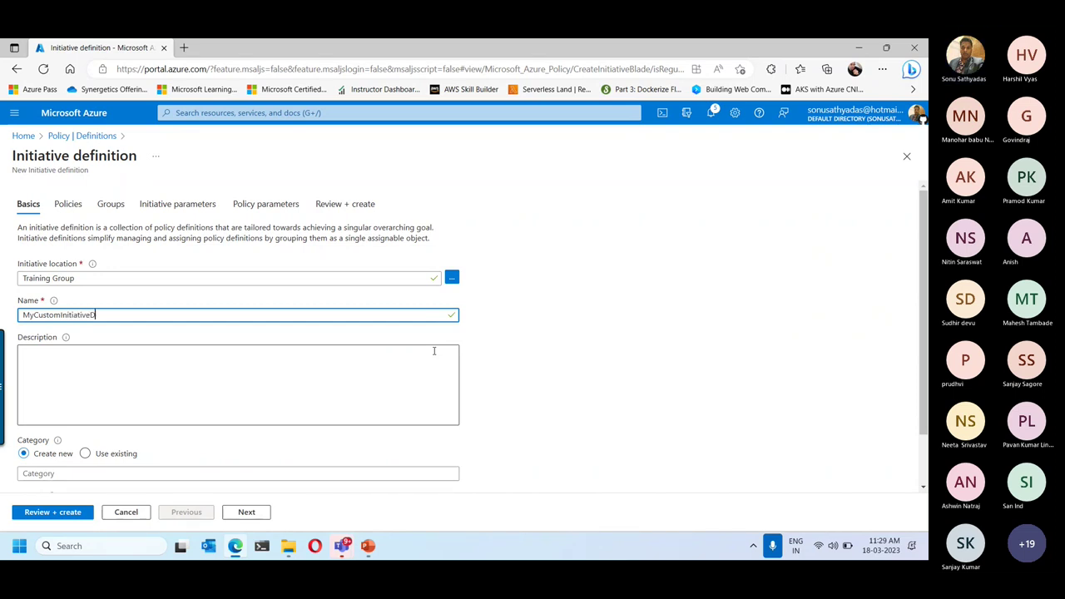
{"action": "left_click", "coordinate": [151, 379]}
Set the existing category Compute and version 1.0, then advance to the Policies step.
{"action": "scroll", "coordinate": [234, 346], "scroll_direction": "down", "scroll_amount": 2}
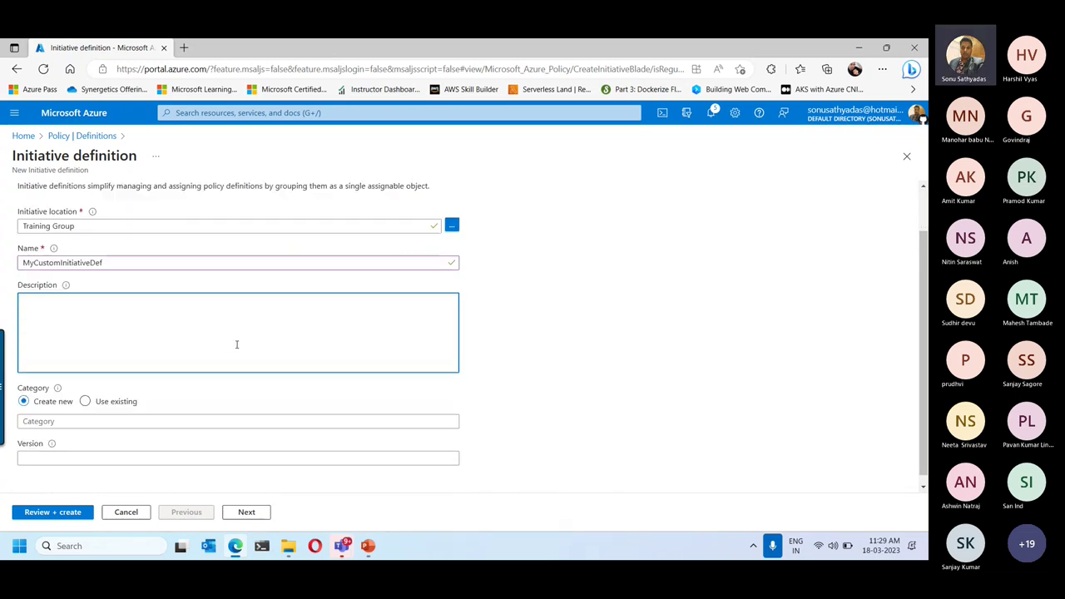
{"action": "left_click", "coordinate": [87, 393]}
{"action": "left_click", "coordinate": [72, 413]}
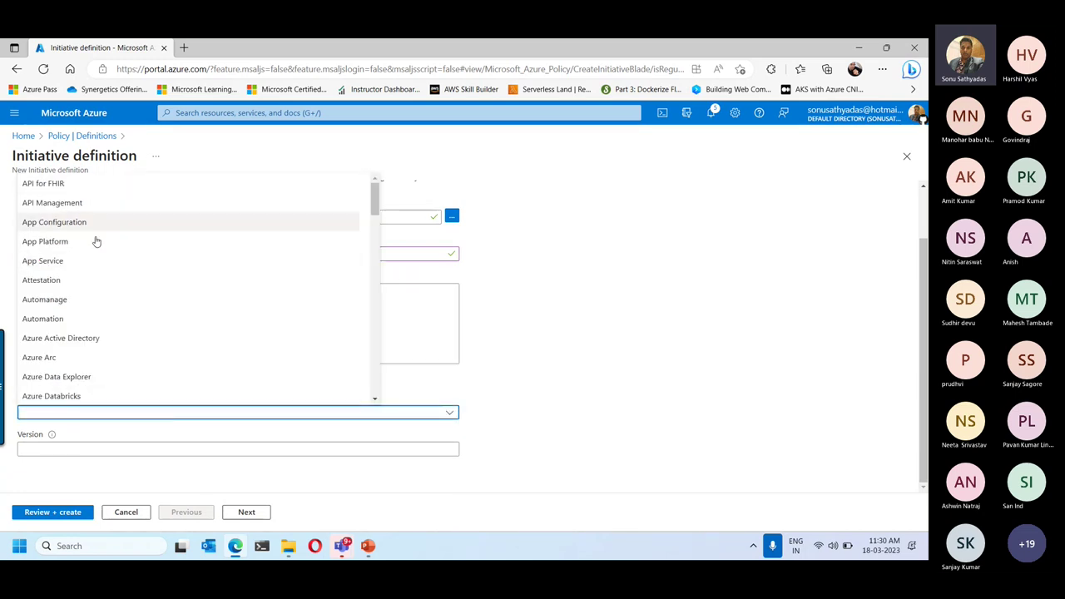
{"action": "scroll", "coordinate": [93, 323], "scroll_direction": "down", "scroll_amount": 3}
{"action": "scroll", "coordinate": [95, 326], "scroll_direction": "down", "scroll_amount": 1}
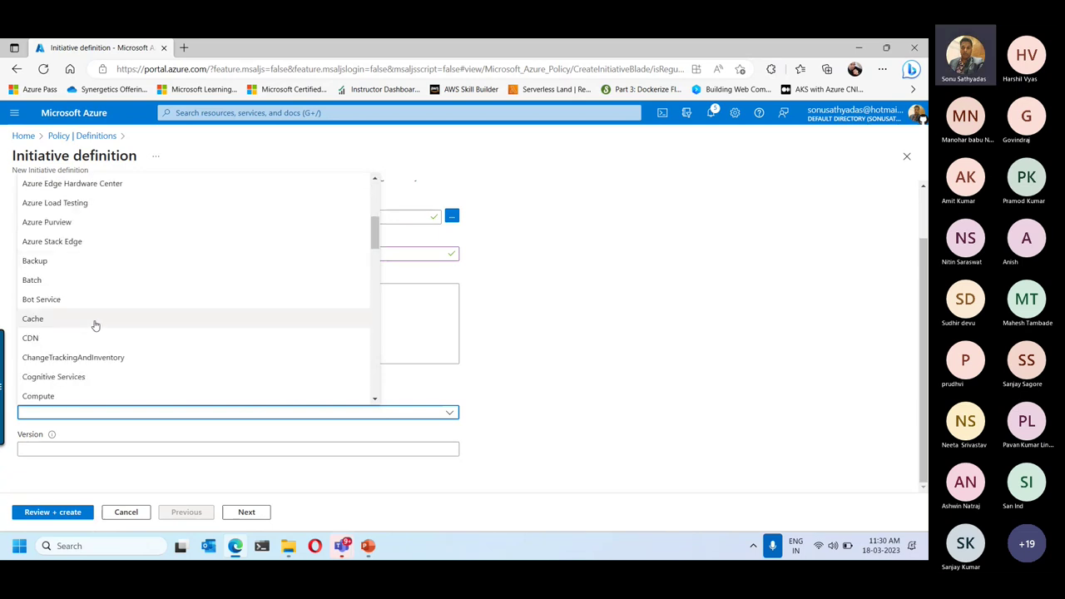
{"action": "scroll", "coordinate": [95, 324], "scroll_direction": "down", "scroll_amount": 2}
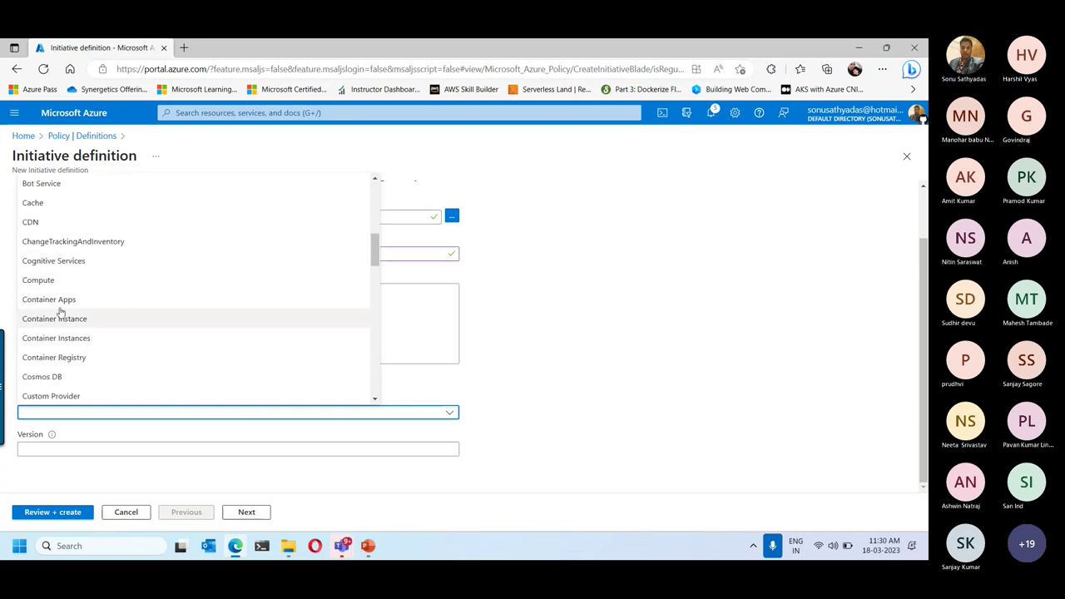
{"action": "left_click", "coordinate": [38, 281]}
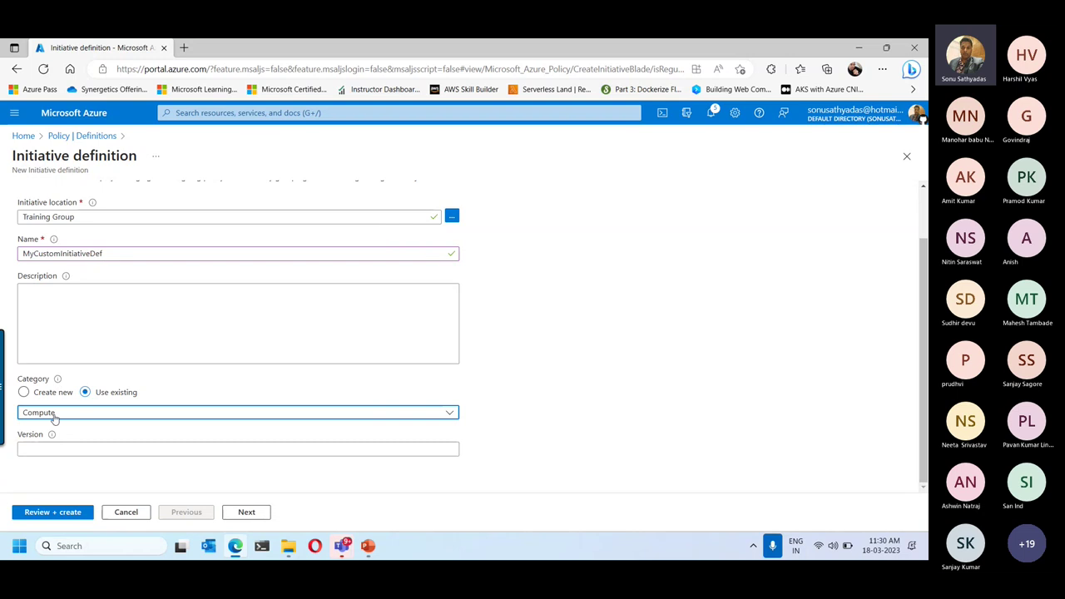
{"action": "left_click", "coordinate": [59, 448]}
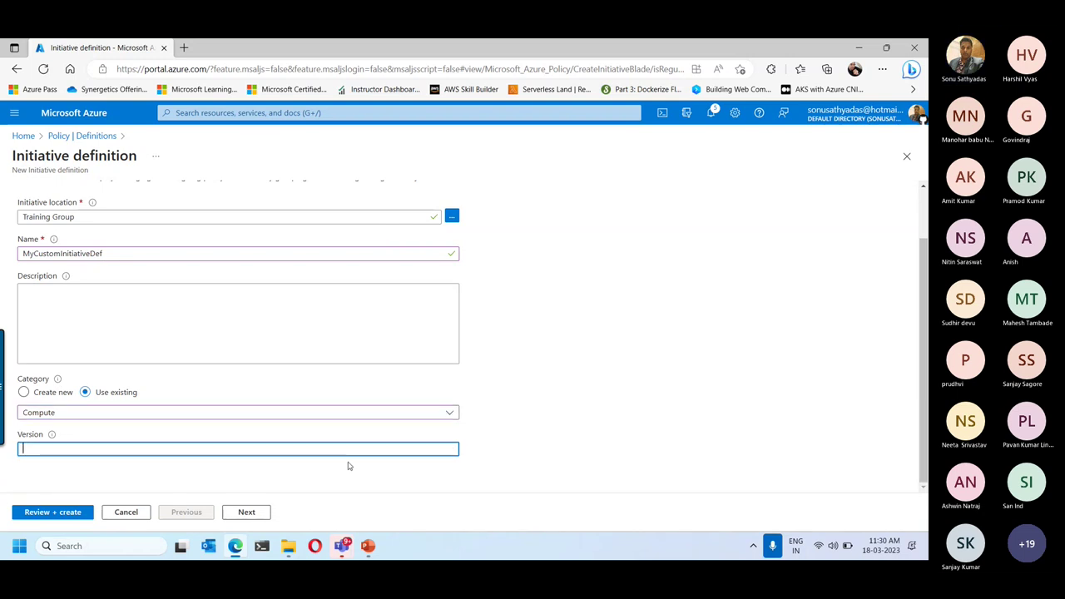
{"action": "type", "text": "1.0"}
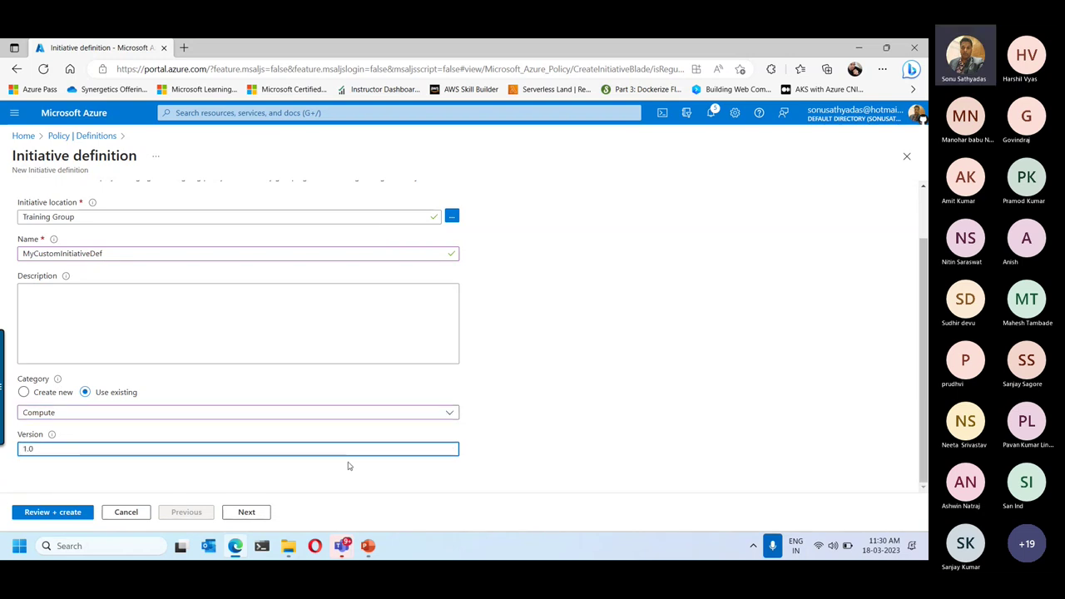
{"action": "left_click", "coordinate": [247, 512]}
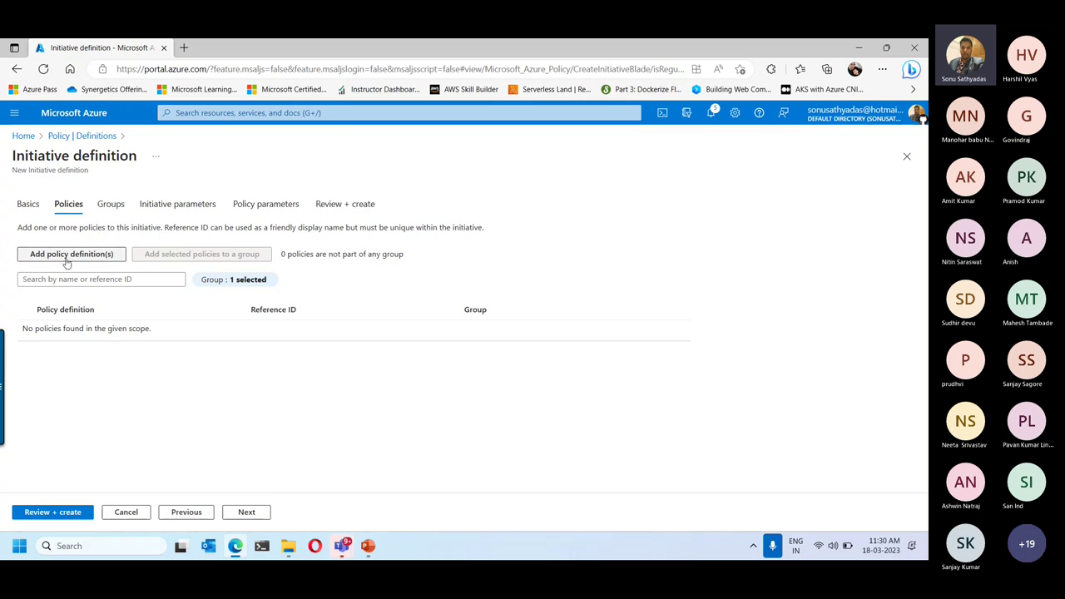
Search policy definitions for 'locatio' and add the built-in Allowed locations policy.
{"action": "left_click", "coordinate": [68, 258]}
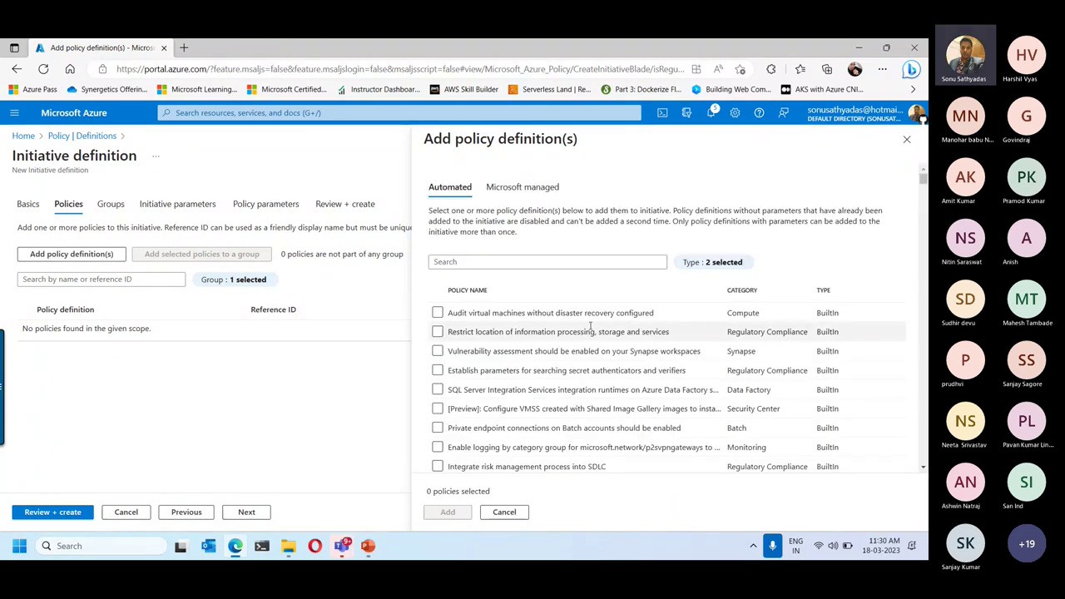
{"action": "left_click", "coordinate": [614, 263]}
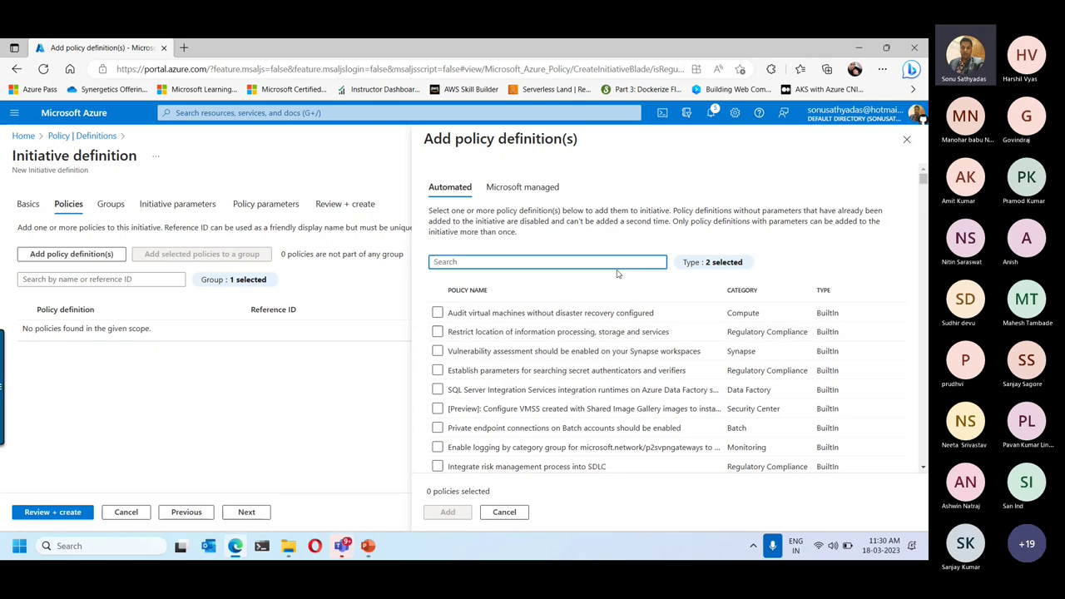
{"action": "type", "text": "location"}
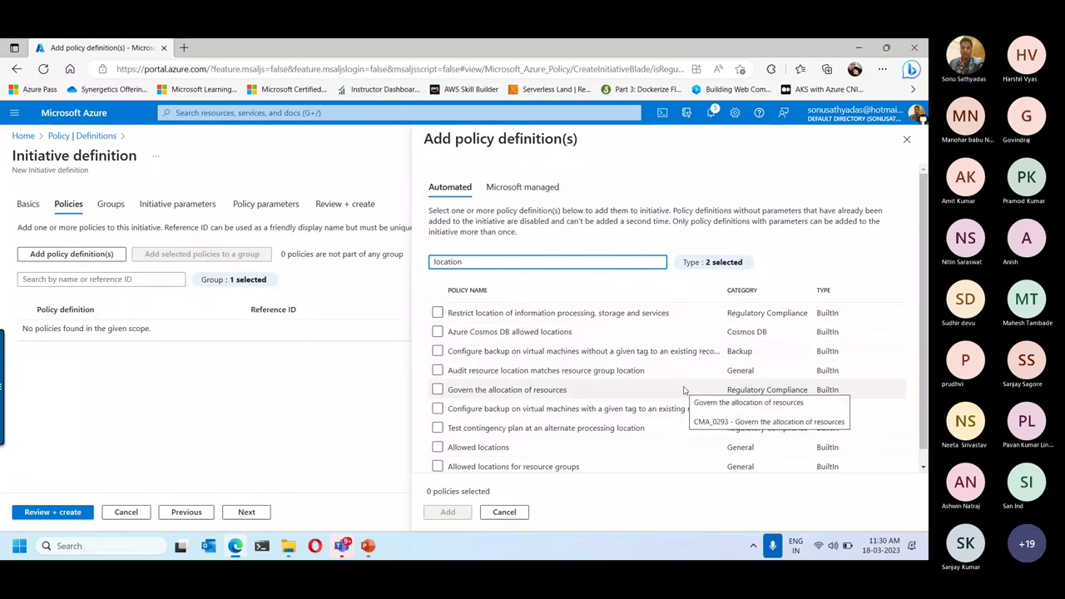
{"action": "left_click", "coordinate": [437, 451]}
{"action": "scroll", "coordinate": [466, 450], "scroll_direction": "down", "scroll_amount": 1}
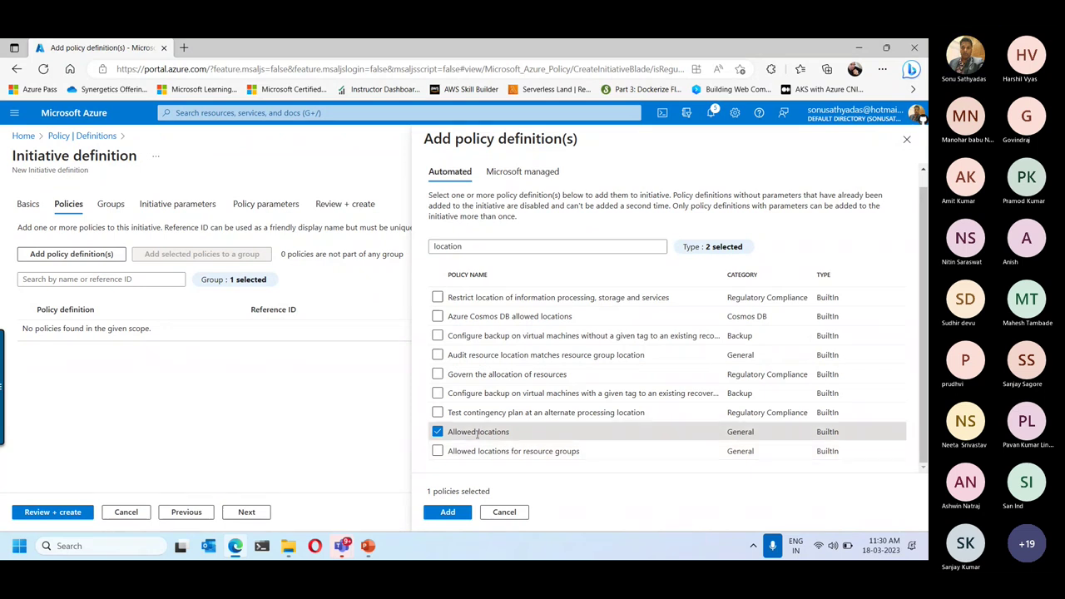
{"action": "mouse_move", "coordinate": [451, 432]}
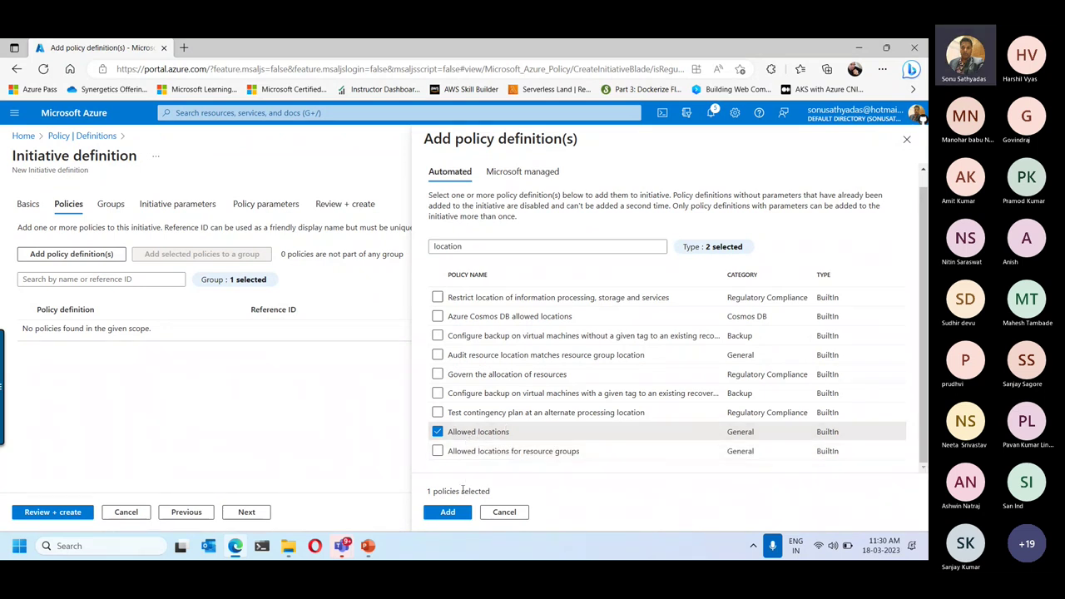
{"action": "left_click", "coordinate": [448, 512]}
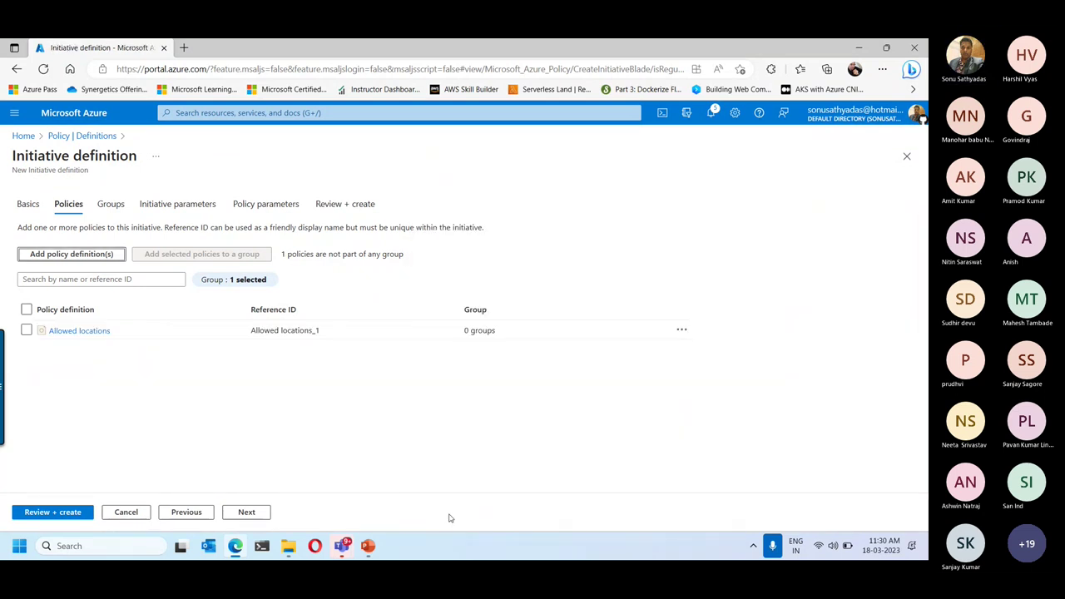
Search 'sku', add Allowed virtual machine size SKUs, then reopen the policy definition picker.
{"action": "left_click", "coordinate": [81, 254]}
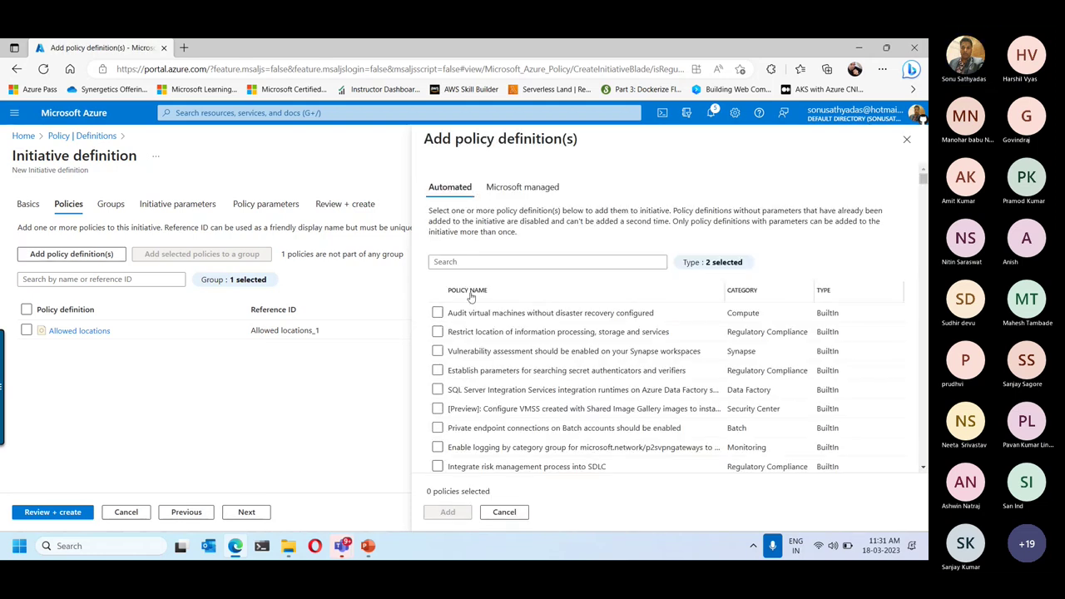
{"action": "left_click", "coordinate": [476, 261]}
{"action": "type", "text": "sku"}
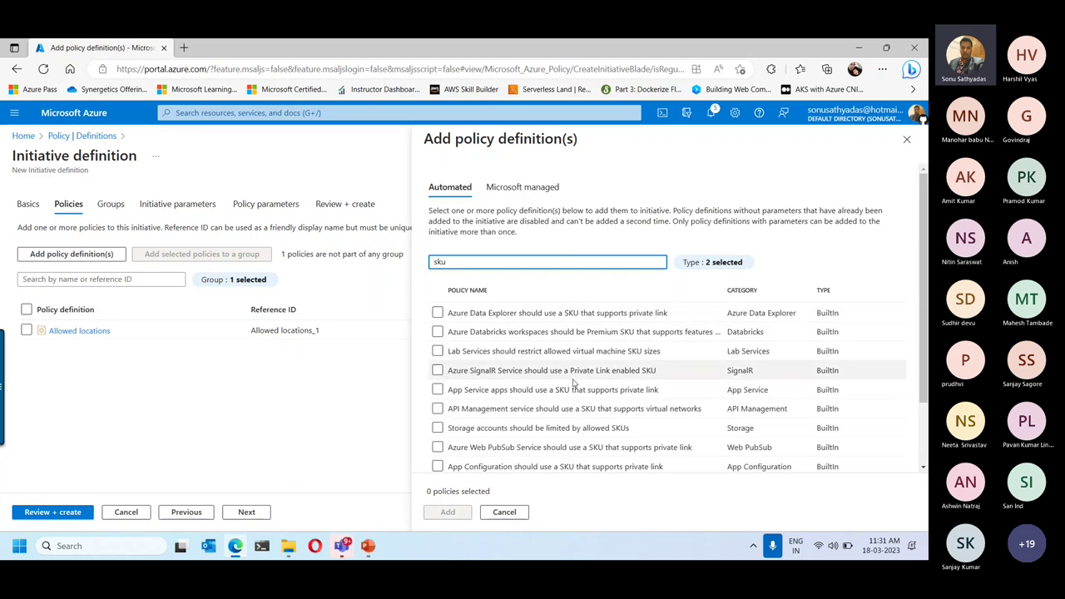
{"action": "scroll", "coordinate": [595, 356], "scroll_direction": "down", "scroll_amount": 2}
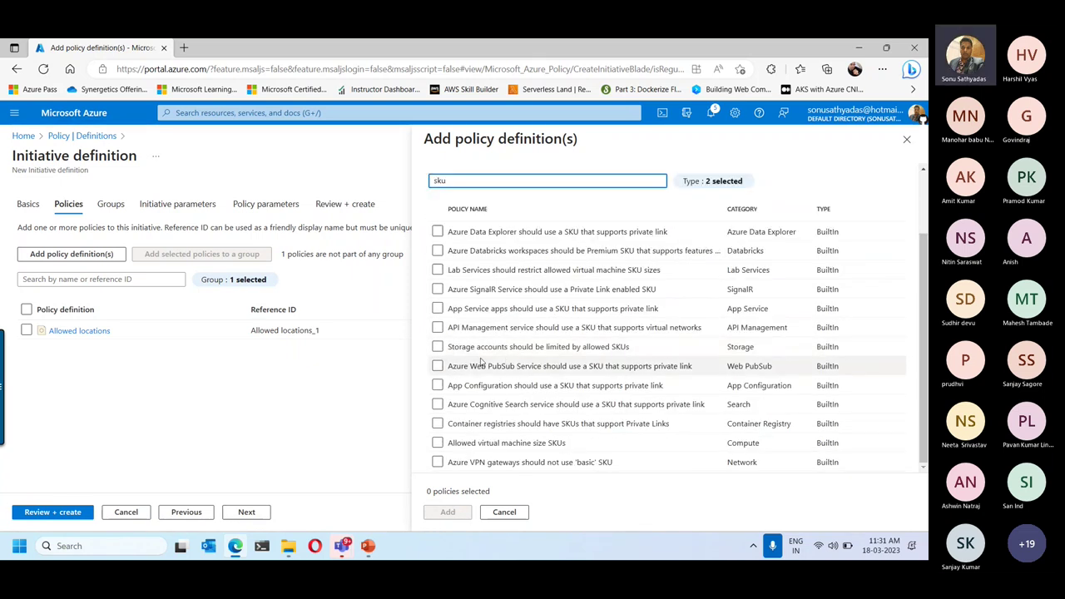
{"action": "left_click", "coordinate": [438, 444]}
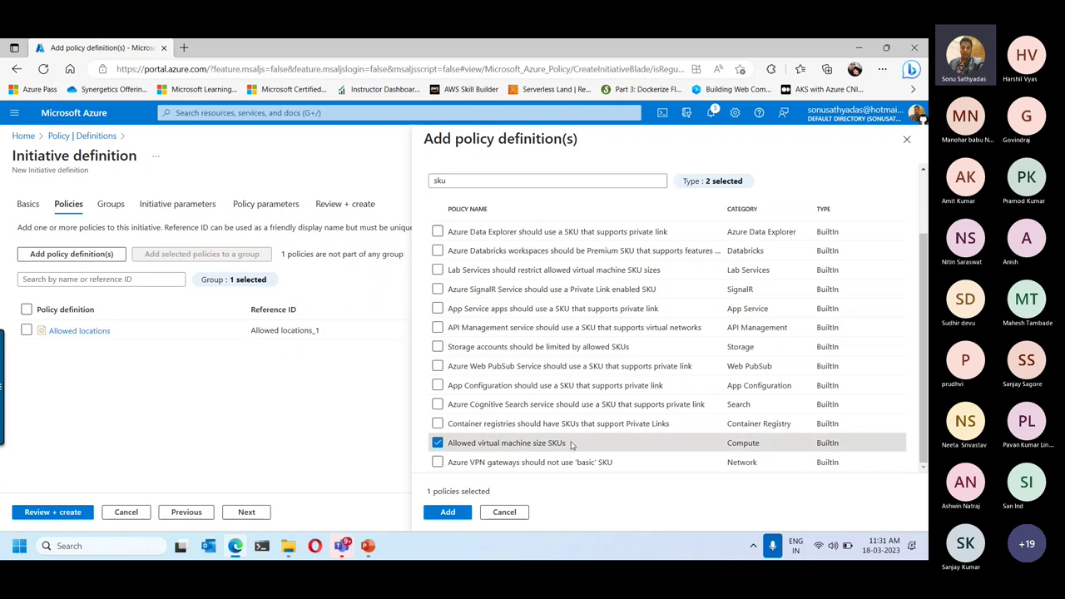
{"action": "mouse_move", "coordinate": [572, 444]}
{"action": "left_click", "coordinate": [457, 514]}
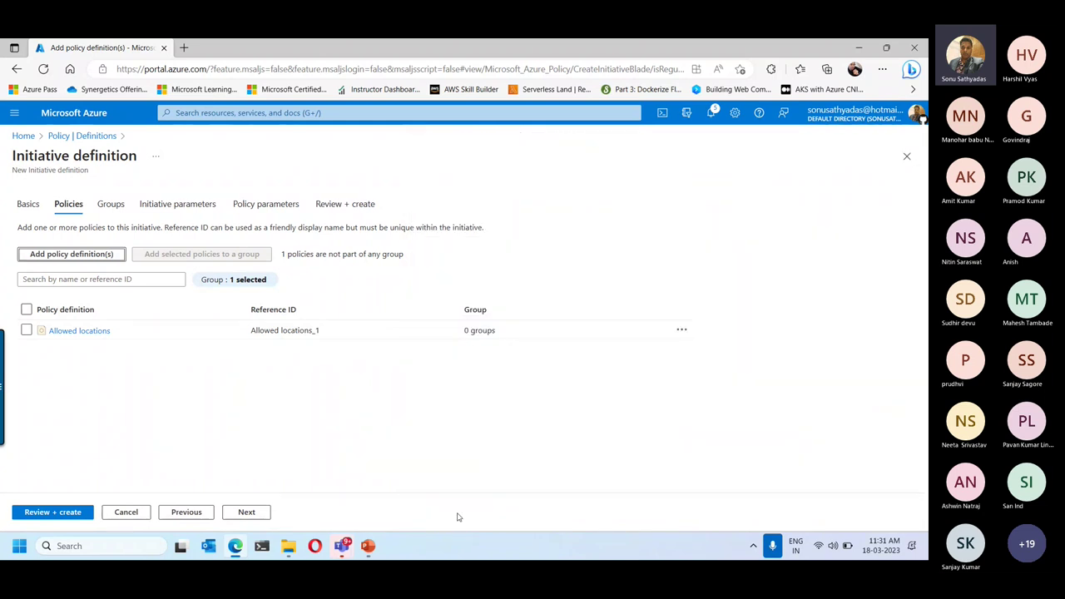
{"action": "left_click", "coordinate": [93, 260]}
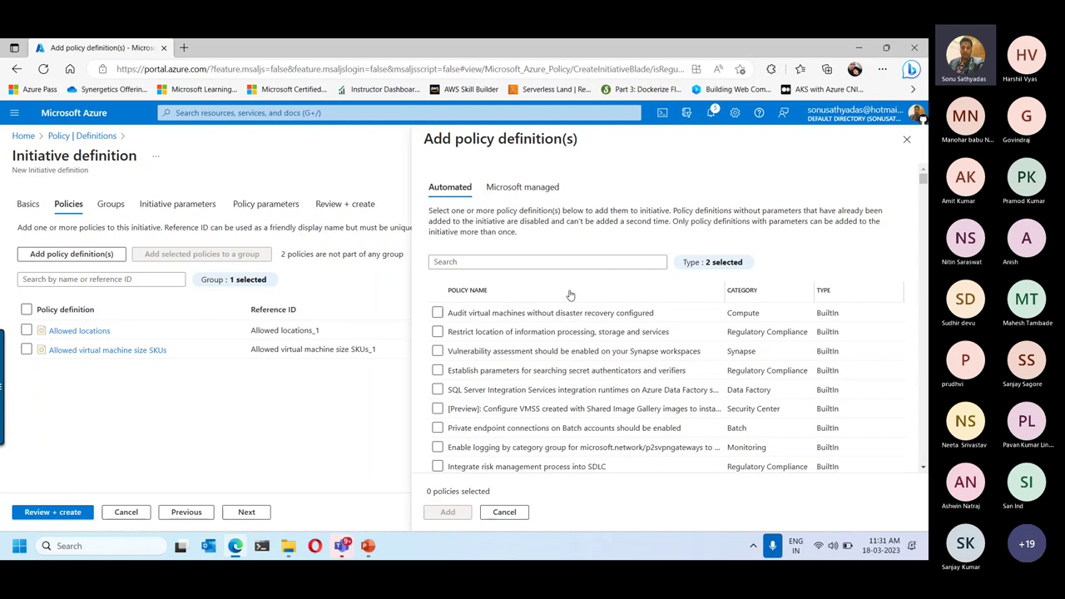
Search 'virtual machine' and add Azure Backup should be enabled for Virtual Machines.
{"action": "left_click", "coordinate": [477, 261]}
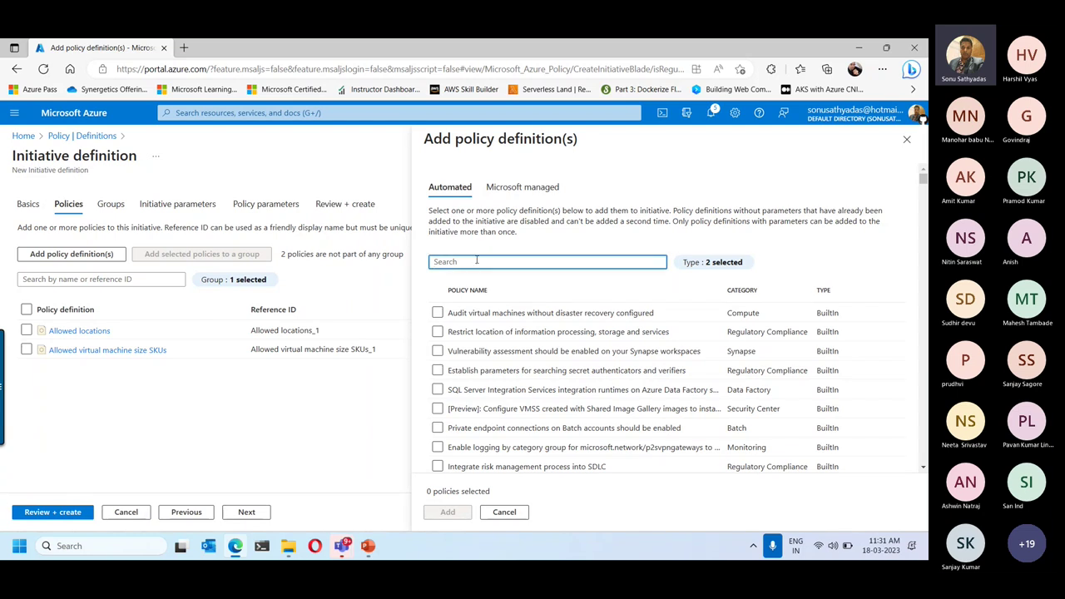
{"action": "type", "text": "vm backup"}
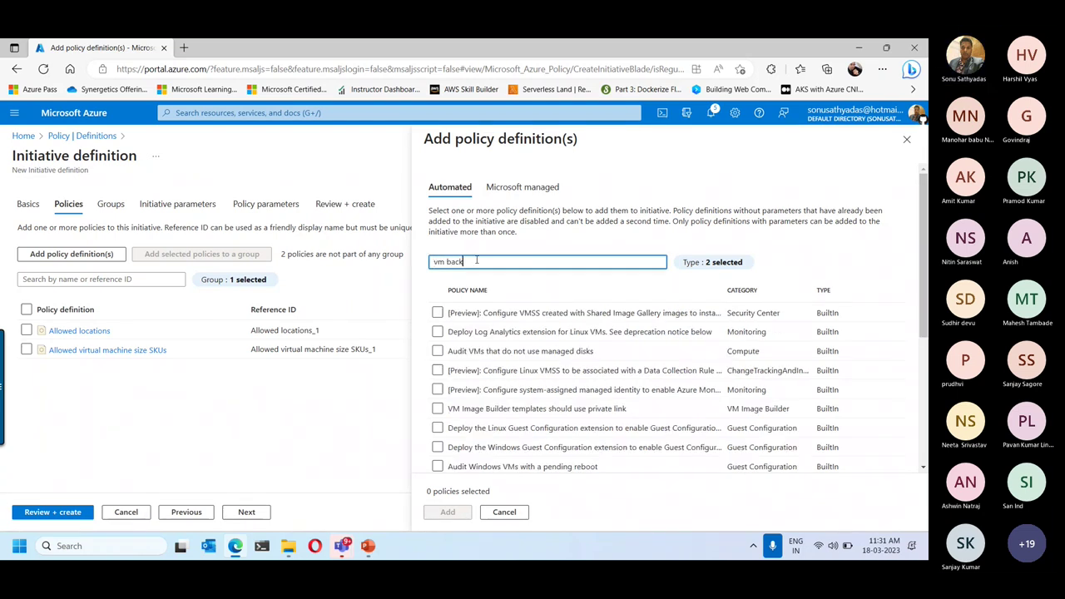
{"action": "key", "text": "Left"}
{"action": "key", "text": "Left"}
{"action": "key", "text": "Left"}
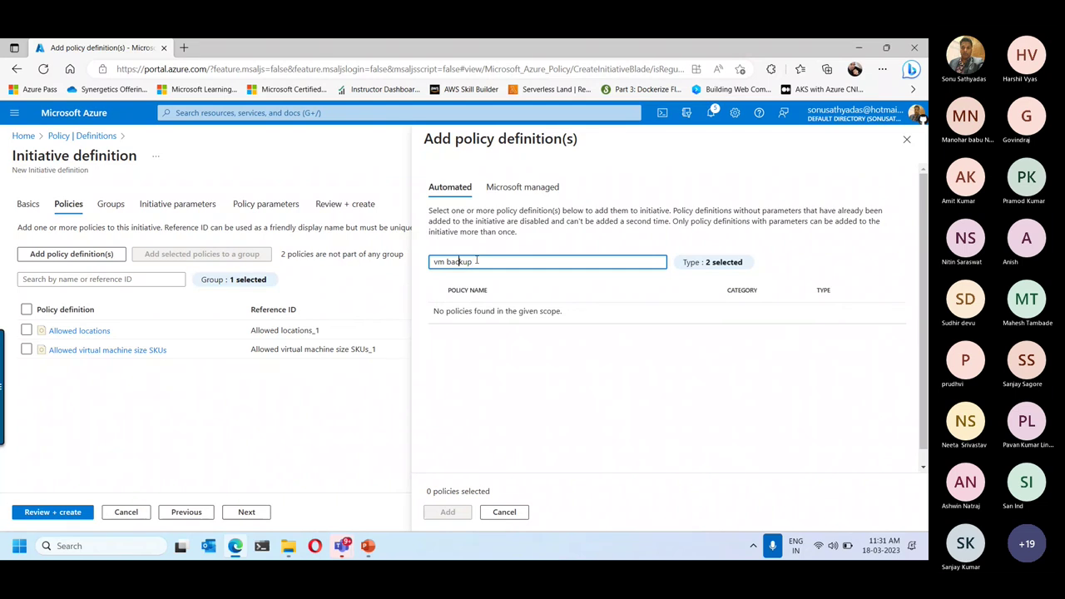
{"action": "key", "text": "Left"}
{"action": "key", "text": "Left"}
{"action": "type", "text": "irtu"}
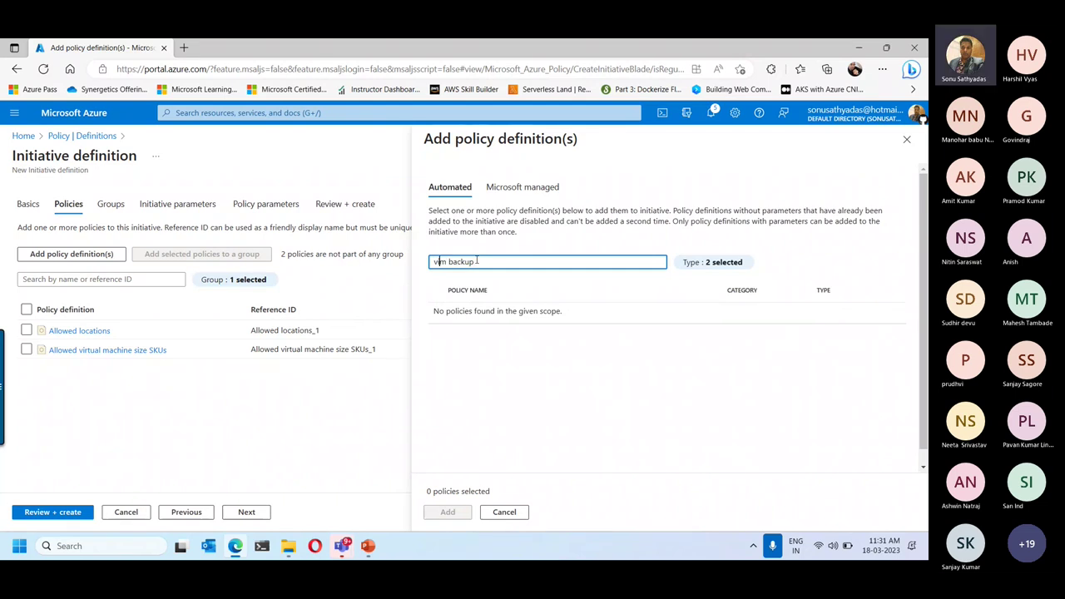
{"action": "type", "text": "l"}
{"action": "key", "text": "Right"}
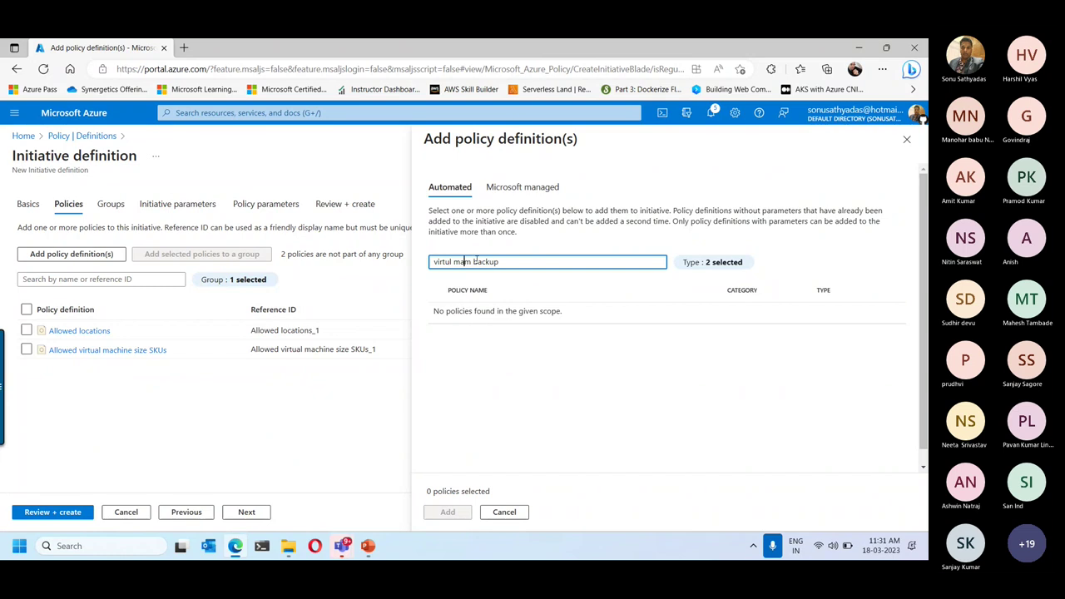
{"action": "type", "text": "achine"}
{"action": "key", "text": "Delete"}
{"action": "key", "text": "Delete"}
{"action": "key", "text": "Delete"}
{"action": "key", "text": "Delete"}
{"action": "key", "text": "Delete"}
{"action": "key", "text": "Delete"}
{"action": "key", "text": "Delete"}
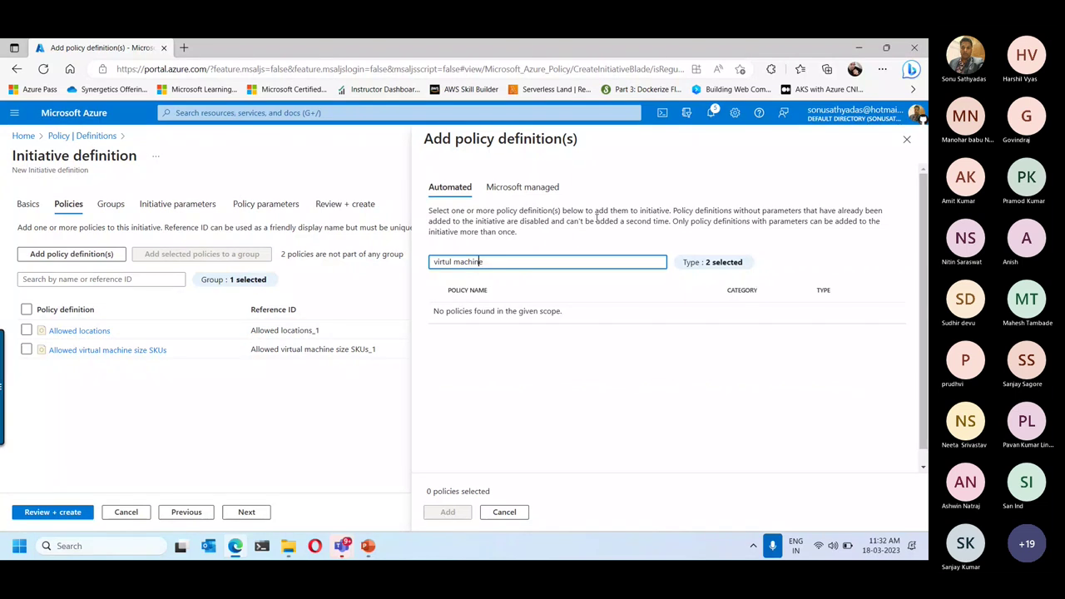
{"action": "key", "text": "Left"}
{"action": "key", "text": "Left"}
{"action": "key", "text": "Left"}
{"action": "key", "text": "Left"}
{"action": "key", "text": "Left"}
{"action": "key", "text": "Left"}
{"action": "type", "text": "a"}
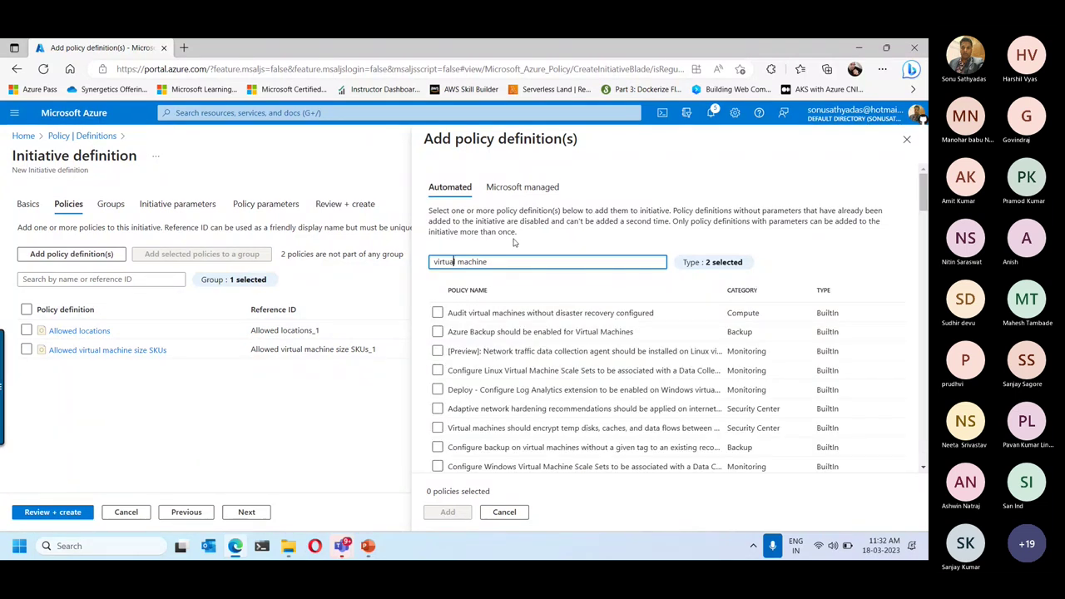
{"action": "left_click", "coordinate": [438, 332]}
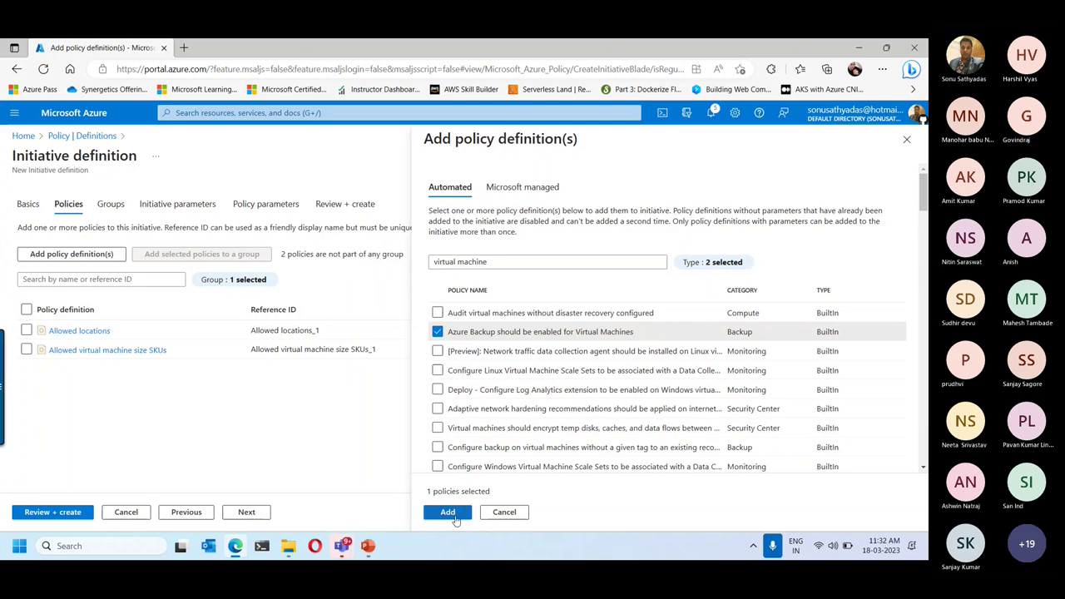
{"action": "left_click", "coordinate": [450, 513]}
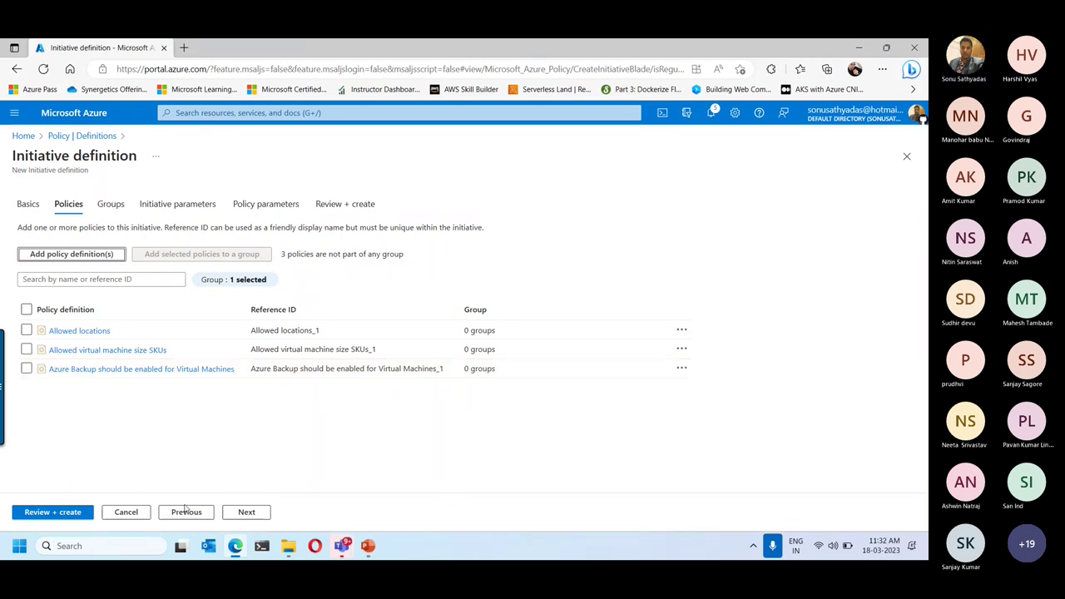
Advance past the Groups and Initiative parameters steps to Policy parameters.
{"action": "left_click", "coordinate": [246, 511]}
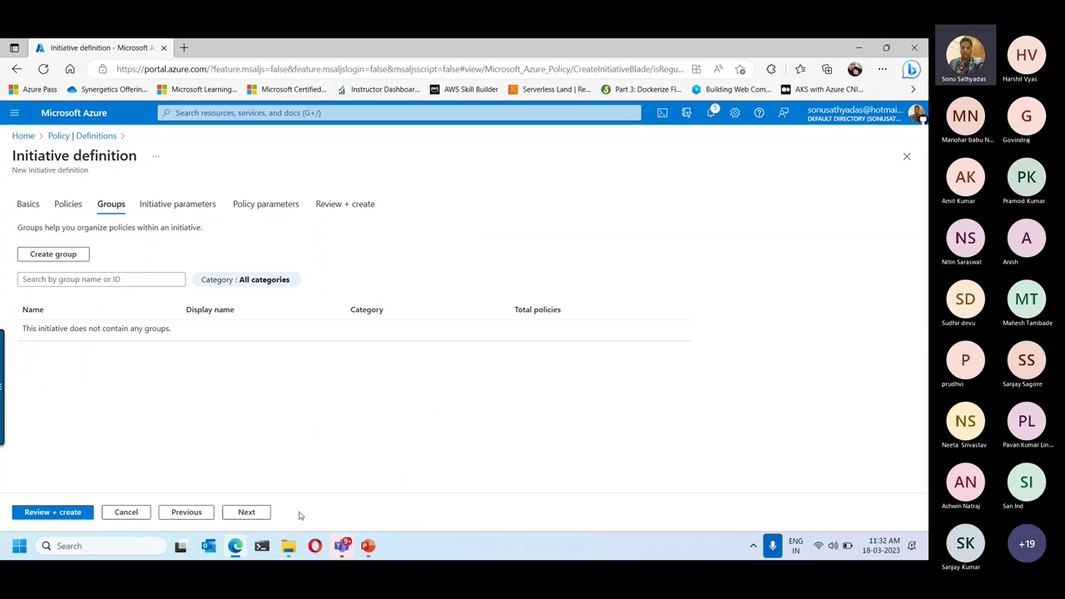
{"action": "left_click", "coordinate": [257, 514]}
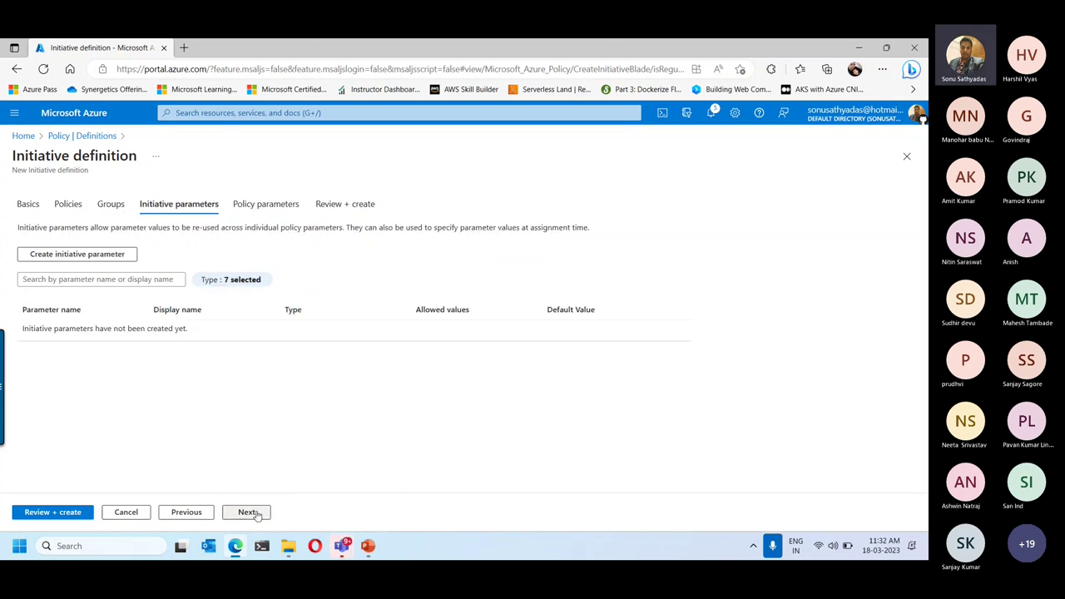
{"action": "left_click", "coordinate": [257, 513]}
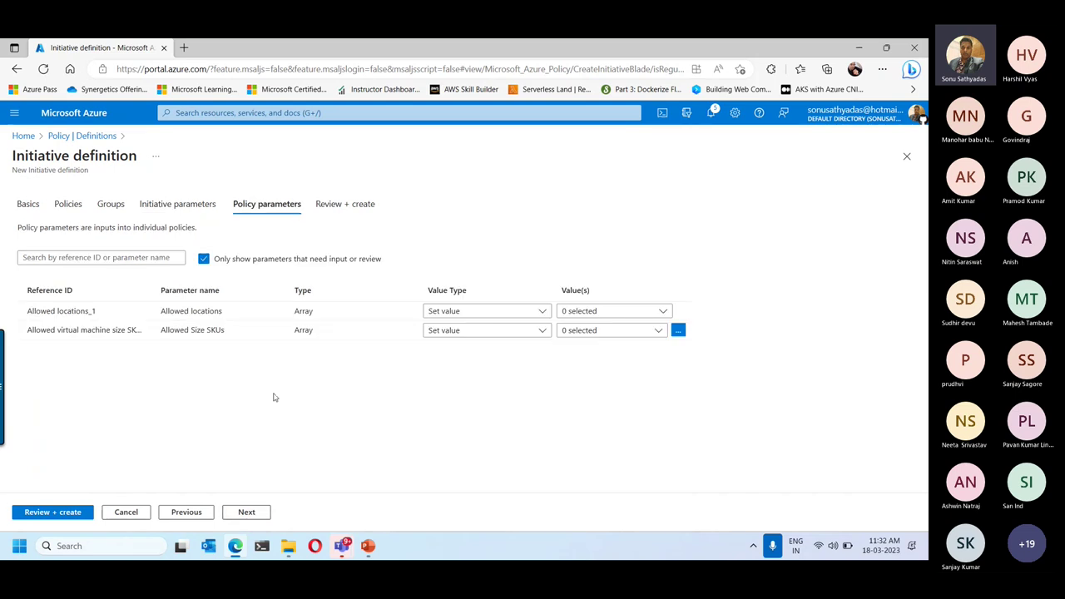
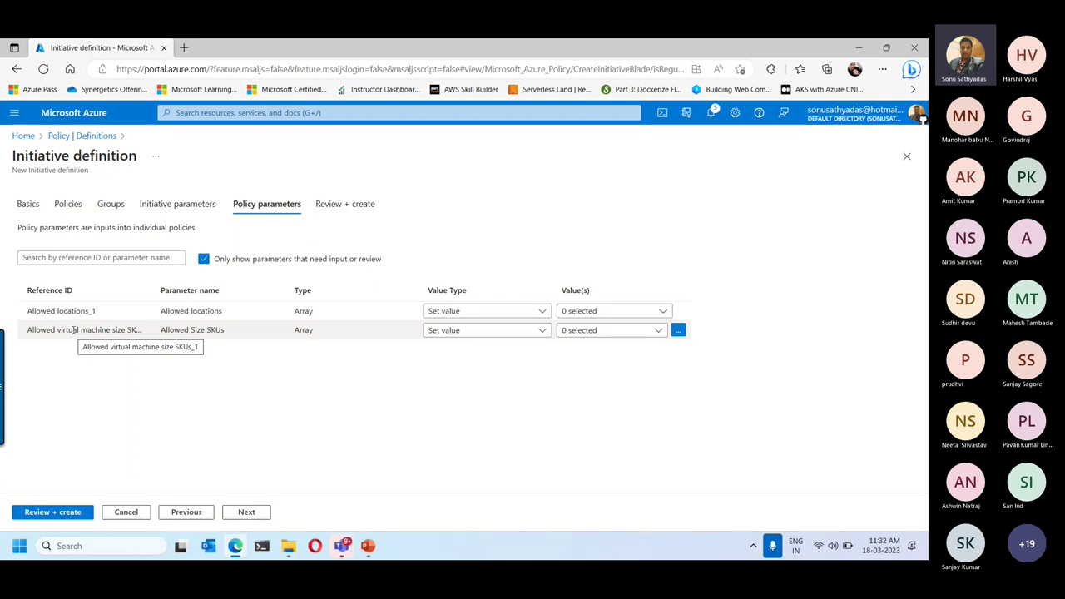
Tick Central India, South India and West India as the Allowed locations values.
{"action": "left_click", "coordinate": [74, 331]}
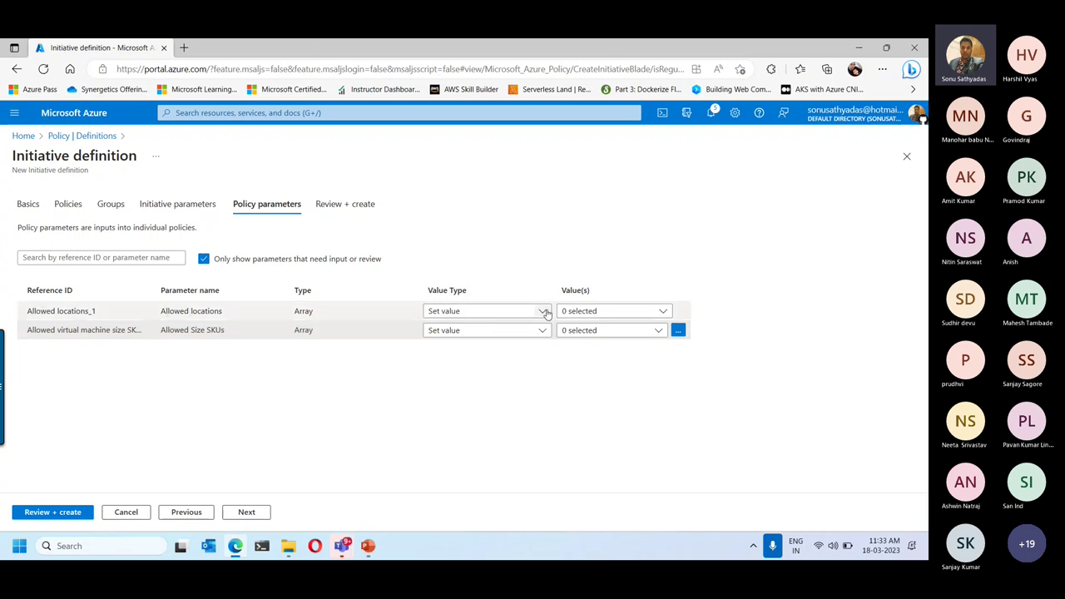
{"action": "left_click", "coordinate": [663, 311]}
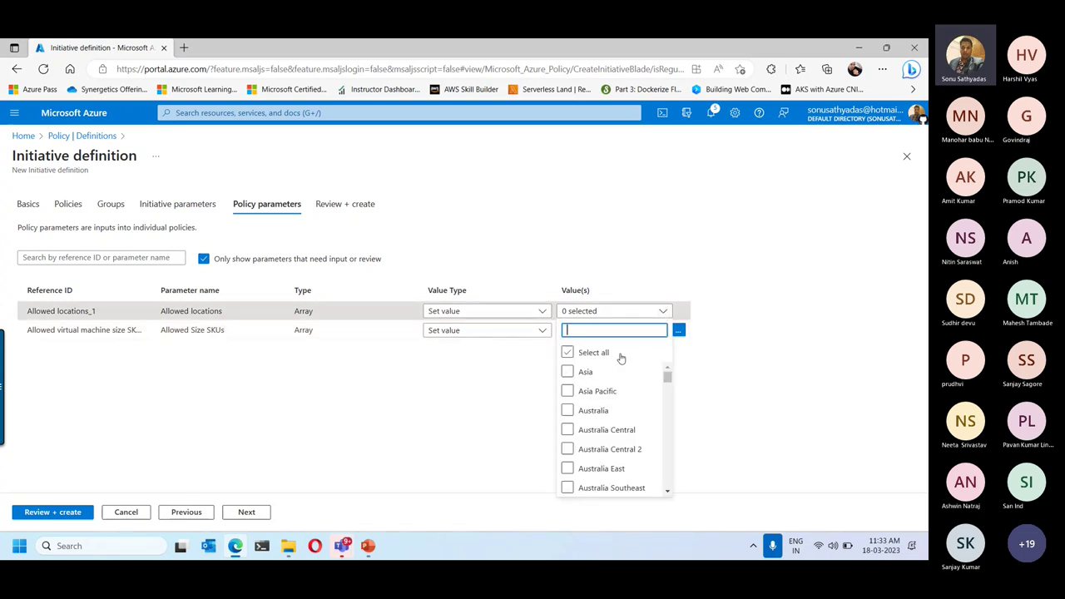
{"action": "type", "text": "centr"}
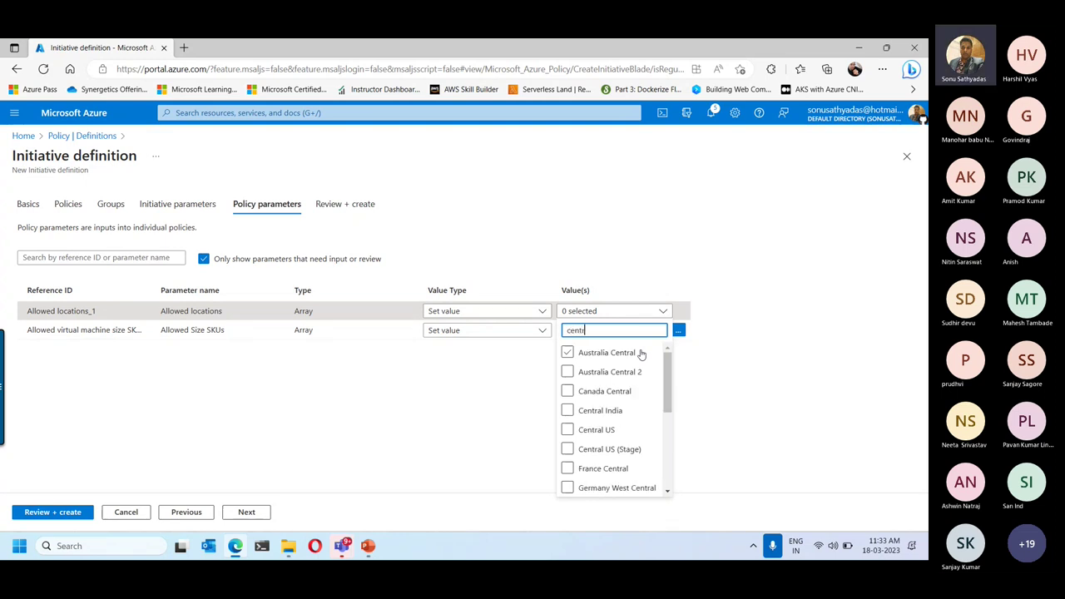
{"action": "type", "text": "al indi"}
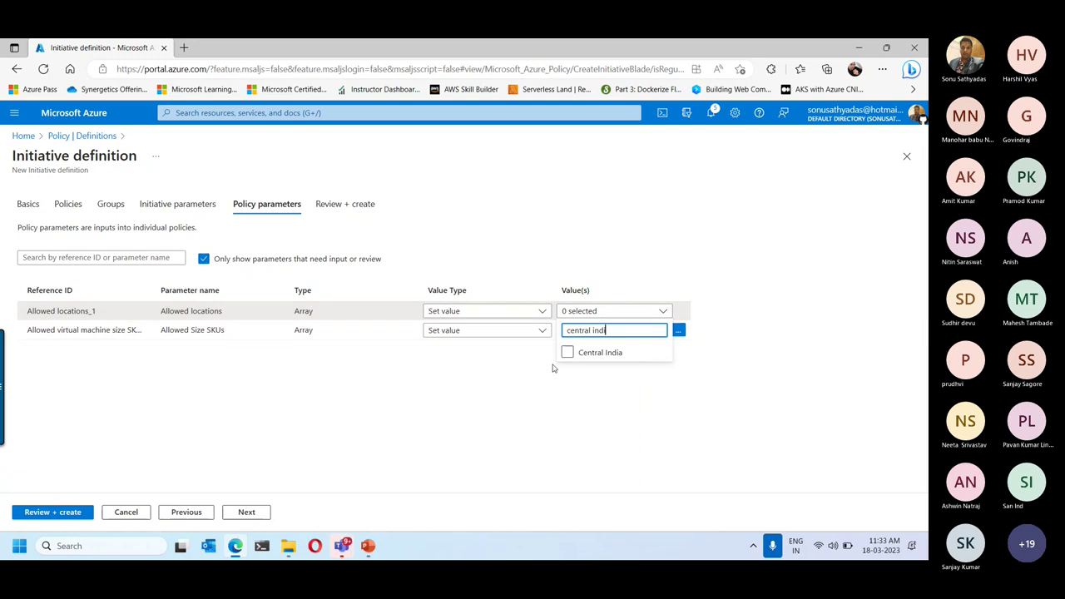
{"action": "left_click", "coordinate": [641, 354]}
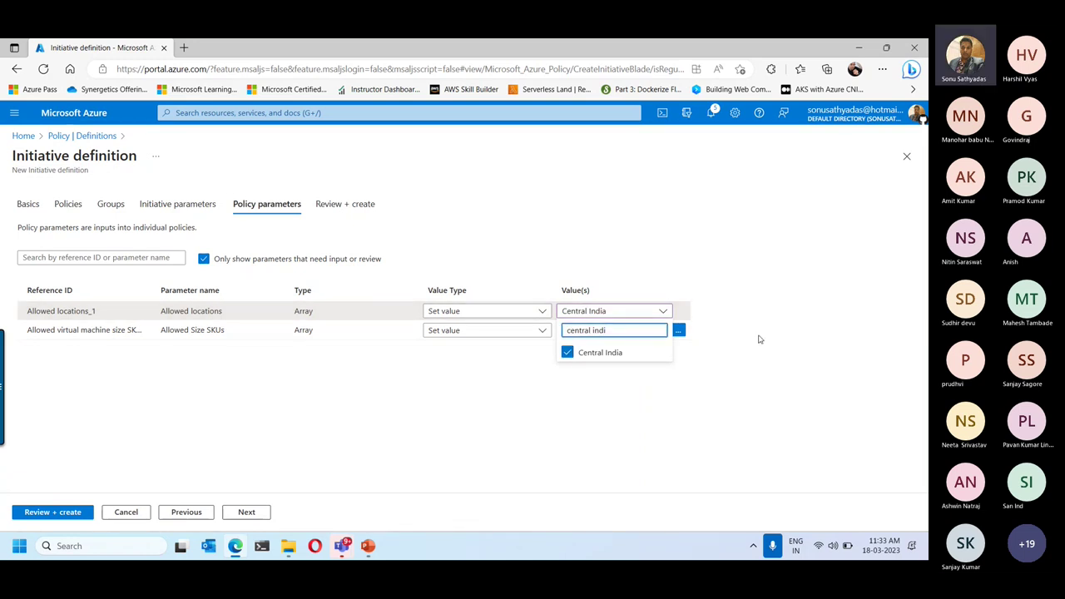
{"action": "key", "text": "BackSpace"}
{"action": "key", "text": "BackSpace"}
{"action": "key", "text": "BackSpace"}
{"action": "key", "text": "BackSpace"}
{"action": "key", "text": "BackSpace"}
{"action": "key", "text": "BackSpace"}
{"action": "key", "text": "BackSpace"}
{"action": "key", "text": "BackSpace"}
{"action": "key", "text": "BackSpace"}
{"action": "key", "text": "BackSpace"}
{"action": "key", "text": "BackSpace"}
{"action": "key", "text": "BackSpace"}
{"action": "type", "text": "india"}
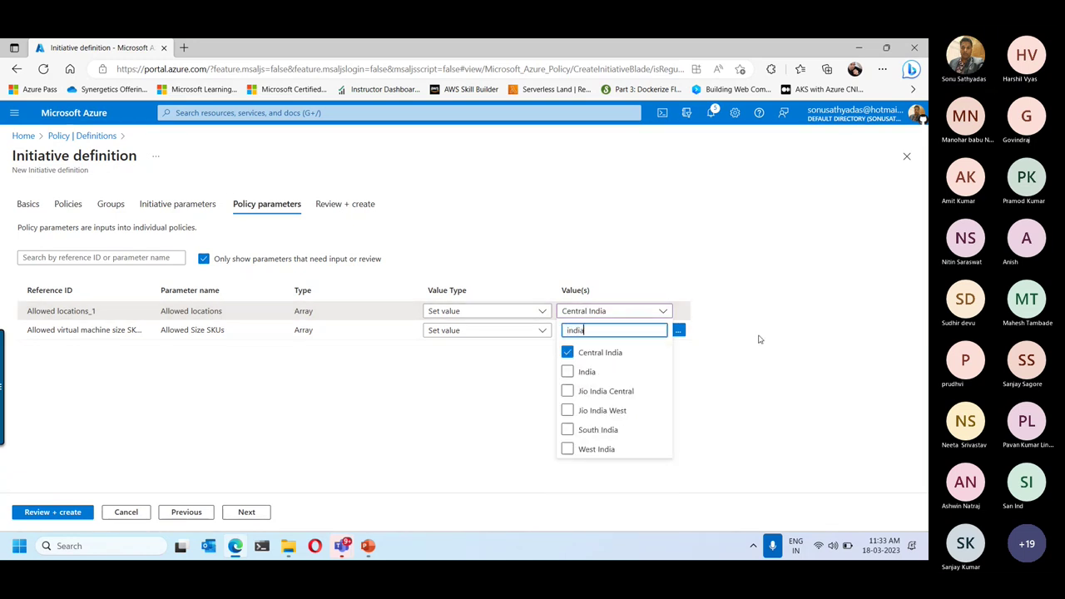
{"action": "left_click", "coordinate": [568, 430]}
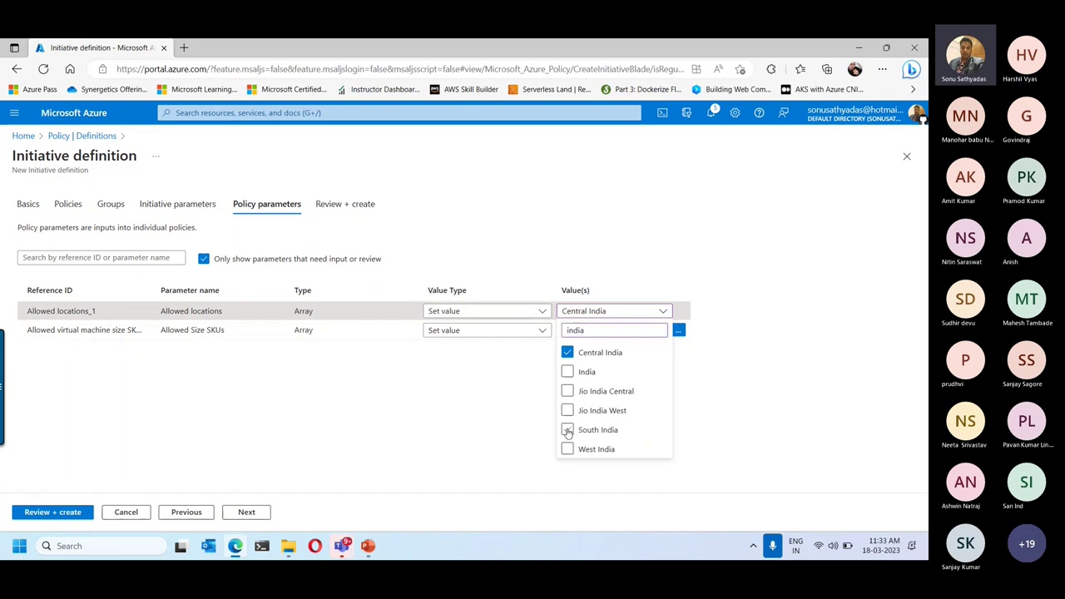
{"action": "left_click", "coordinate": [568, 450]}
{"action": "left_click", "coordinate": [710, 432]}
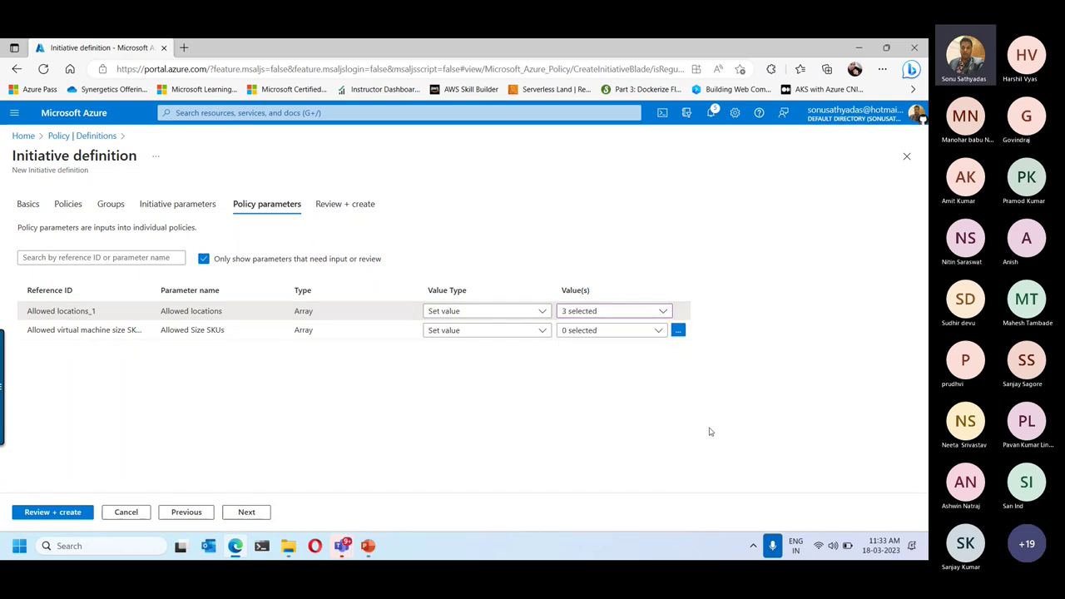
{"action": "left_click", "coordinate": [663, 312]}
{"action": "left_click", "coordinate": [664, 312]}
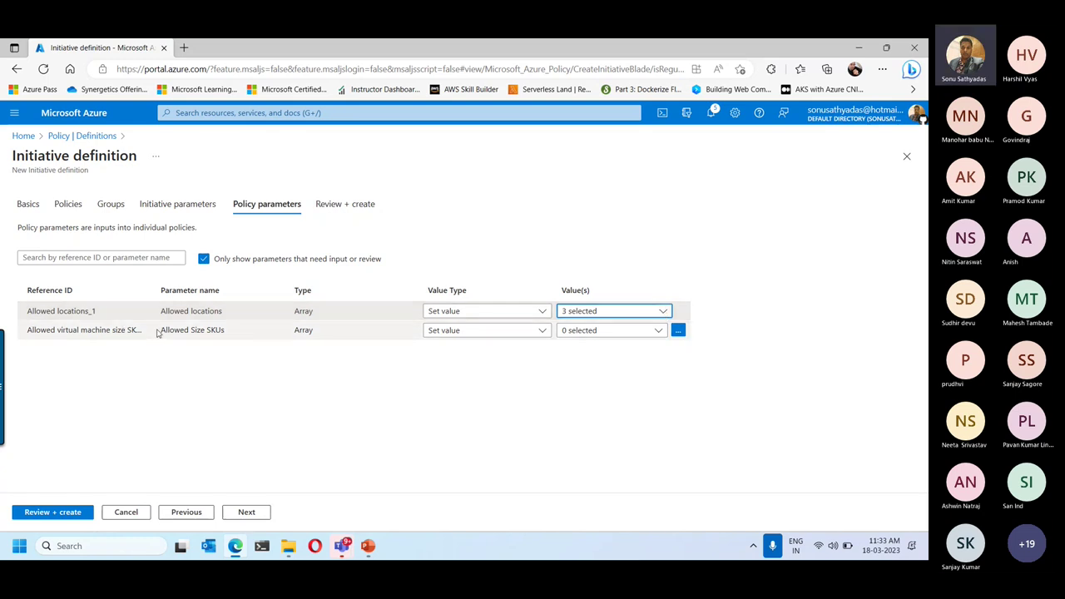
Allow the Basic_A0 through Basic_A4 VM sizes in Allowed Size SKUs.
{"action": "left_click", "coordinate": [658, 331]}
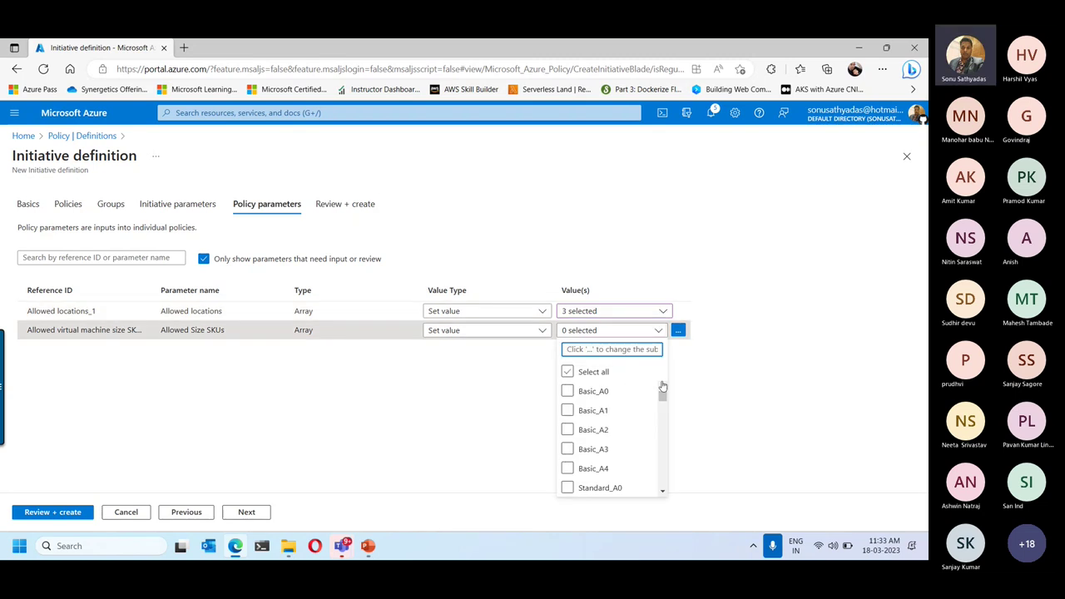
{"action": "left_click_drag", "start_coordinate": [665, 403], "coordinate": [664, 393]}
{"action": "left_click", "coordinate": [612, 349]}
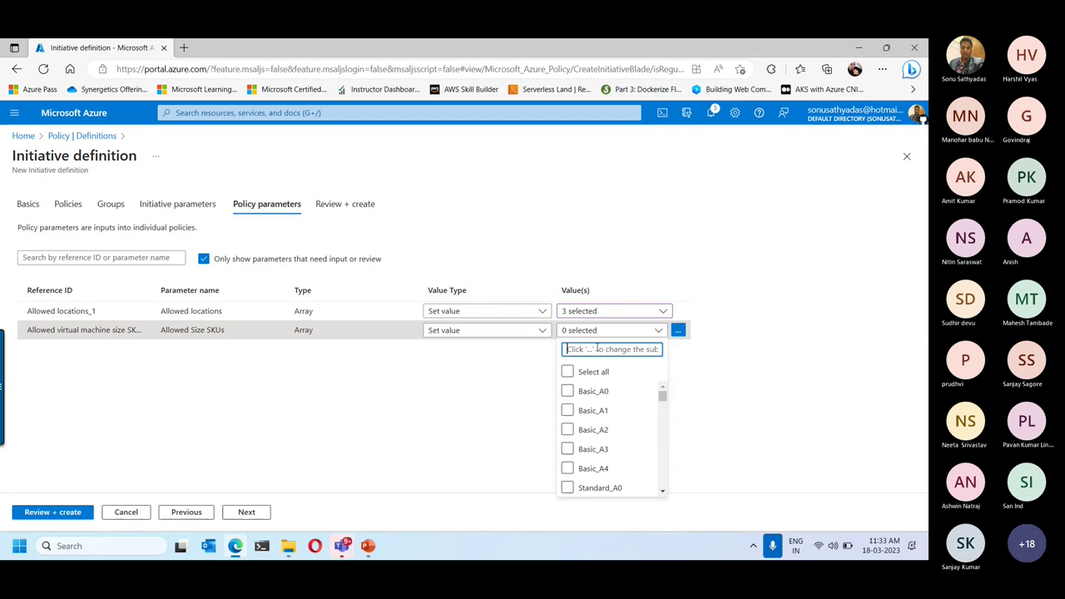
{"action": "type", "text": "basic"}
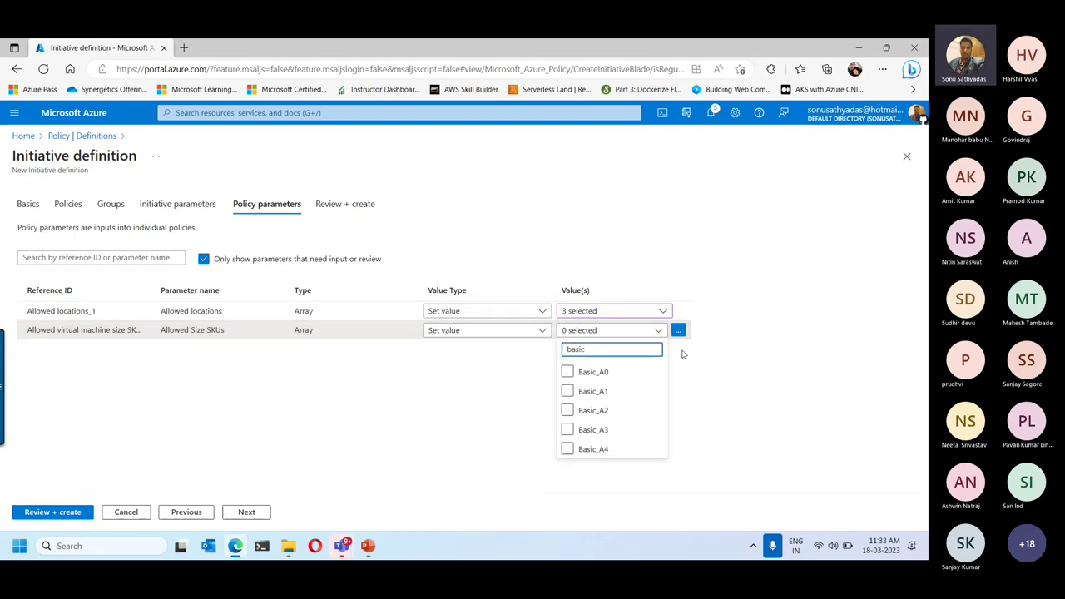
{"action": "left_click", "coordinate": [567, 372]}
{"action": "left_click", "coordinate": [567, 391]}
{"action": "left_click", "coordinate": [567, 410]}
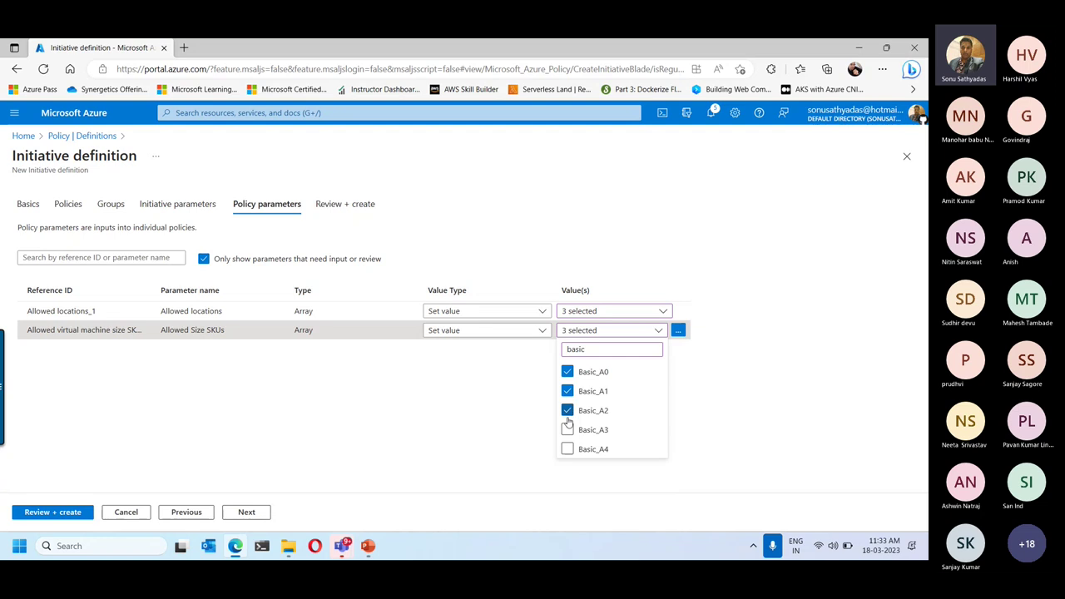
{"action": "left_click", "coordinate": [567, 429]}
{"action": "left_click", "coordinate": [567, 448]}
Search 'standard' and allow Standard_A0, A1, A1_v2, A2, A2_v2, A2m_v2 and A3.
{"action": "type", "text": "ic"}
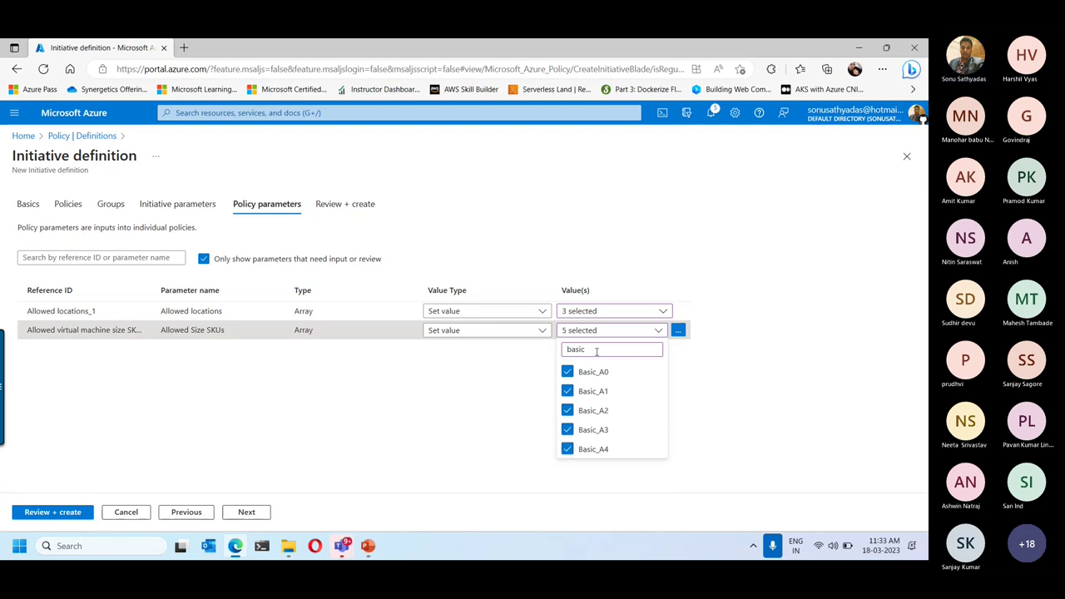
{"action": "double_click", "coordinate": [596, 350]}
{"action": "type", "text": "st"}
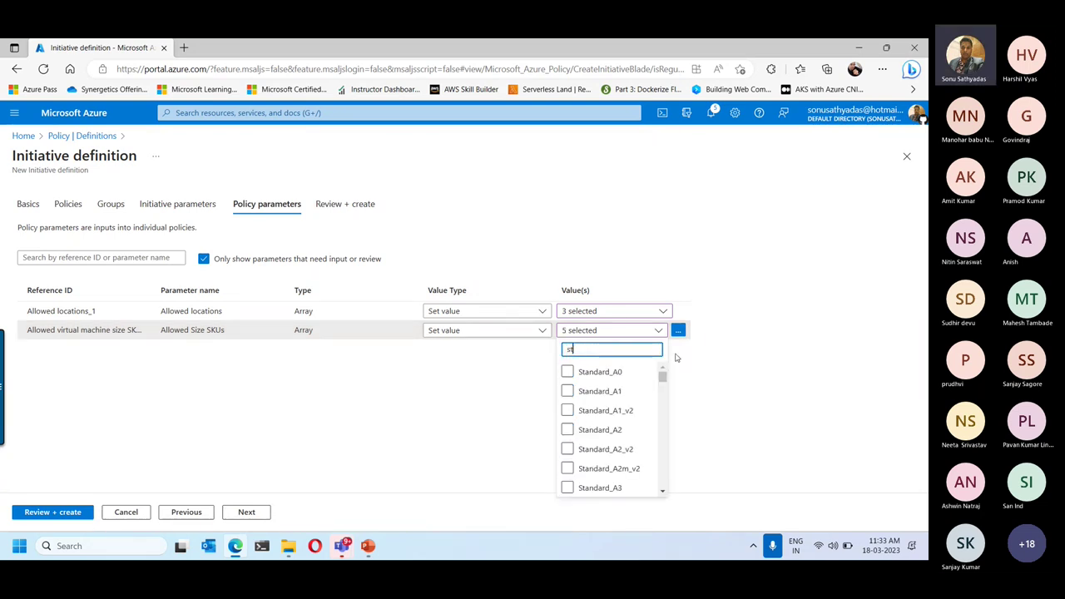
{"action": "type", "text": "andard"}
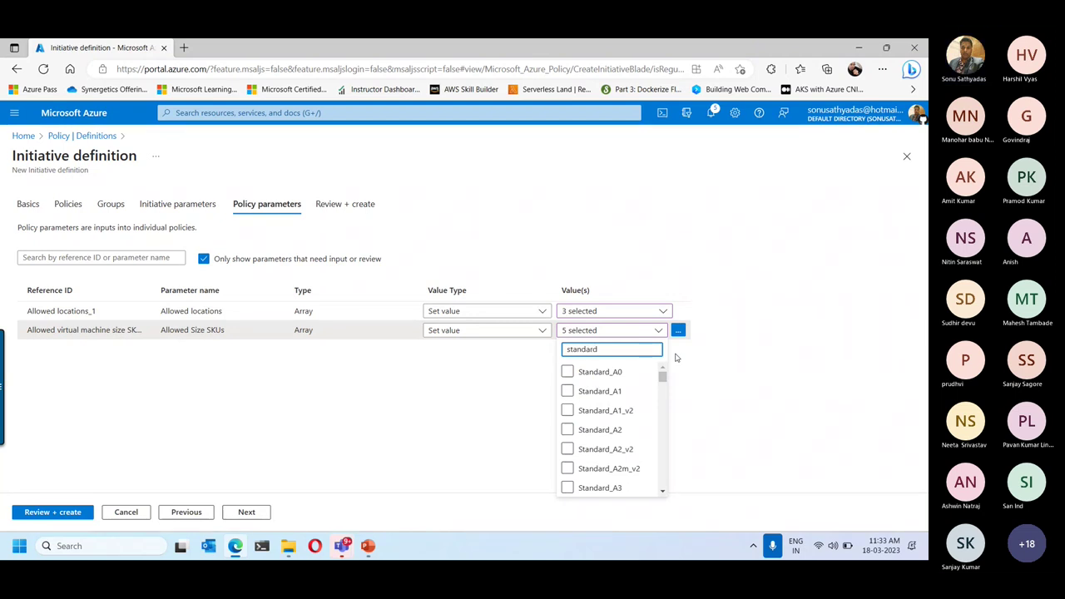
{"action": "left_click", "coordinate": [567, 372]}
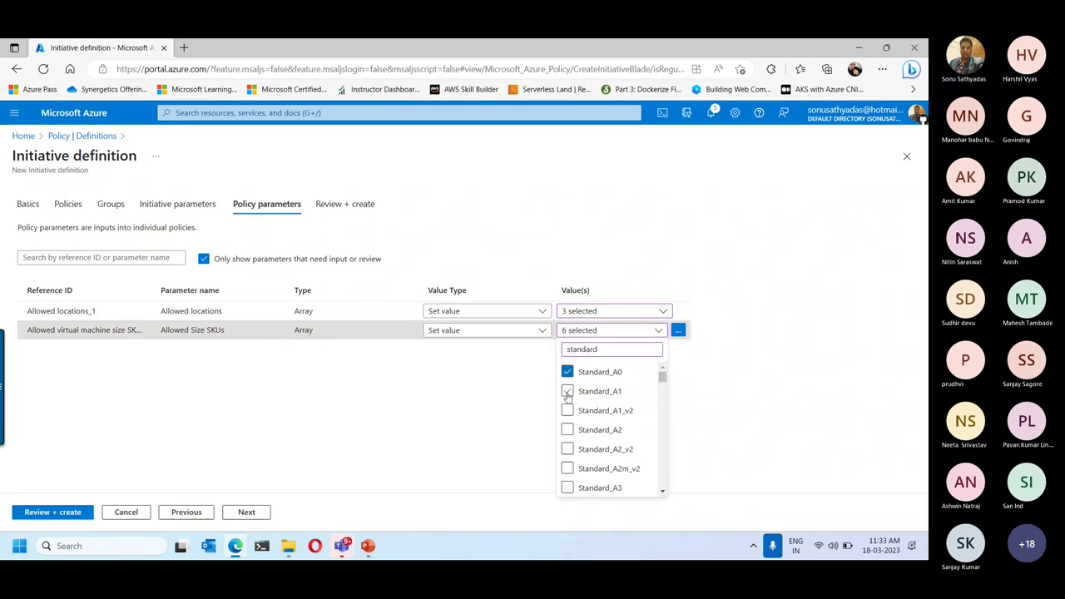
{"action": "left_click", "coordinate": [567, 391]}
{"action": "left_click", "coordinate": [566, 411]}
{"action": "left_click", "coordinate": [567, 429]}
{"action": "left_click", "coordinate": [567, 448]}
{"action": "left_click", "coordinate": [567, 468]}
{"action": "left_click", "coordinate": [568, 488]}
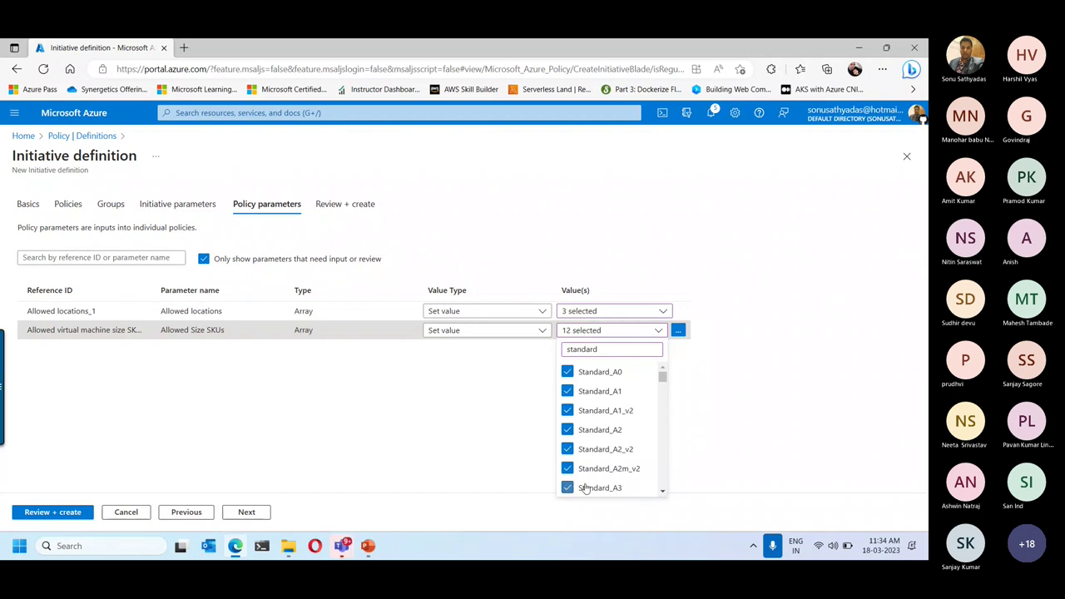
Add Standard B1ls, B1ms, B1s, B2s, B2ms, B20ms, B12ms, B16ms, A8_v2 and A8m_v2.
{"action": "scroll", "coordinate": [662, 395], "scroll_direction": "down", "scroll_amount": 5}
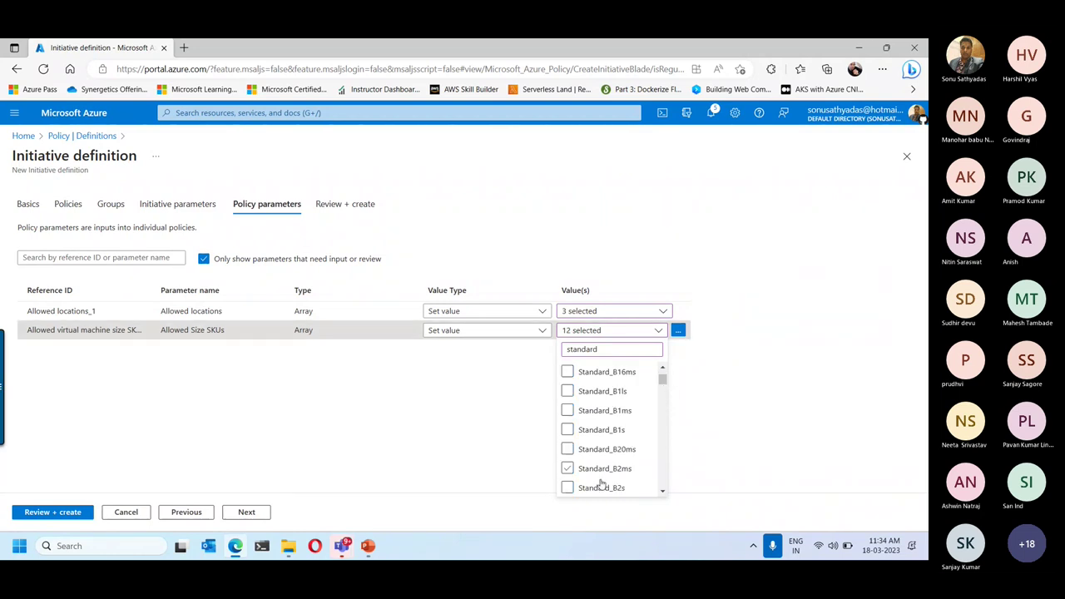
{"action": "left_click", "coordinate": [568, 487]}
{"action": "left_click", "coordinate": [568, 469]}
{"action": "left_click", "coordinate": [568, 448]}
{"action": "left_click", "coordinate": [568, 429]}
{"action": "left_click", "coordinate": [568, 410]}
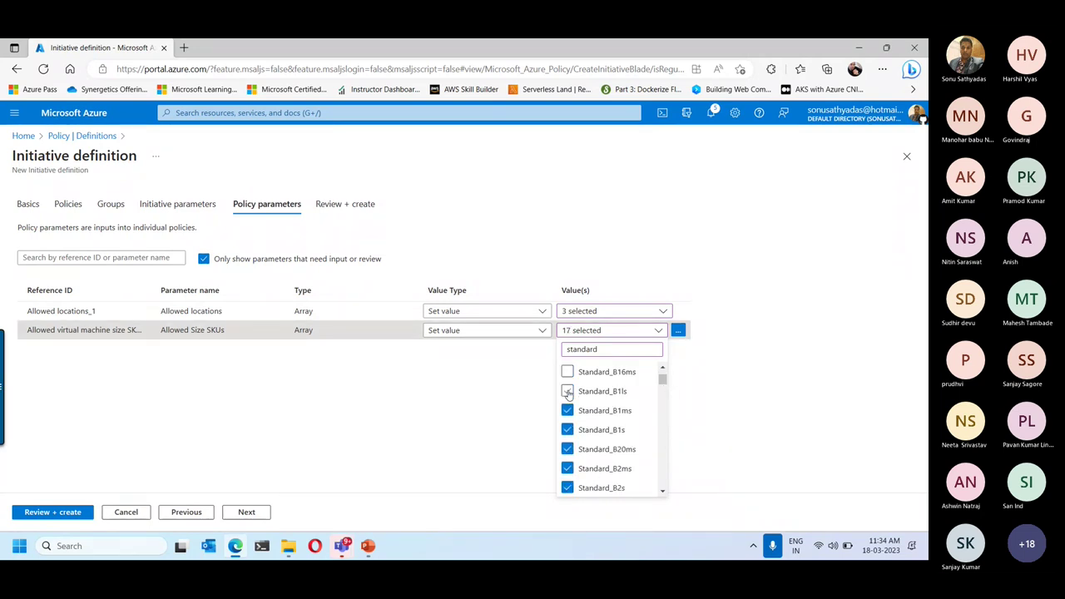
{"action": "left_click", "coordinate": [567, 391]}
{"action": "left_click", "coordinate": [567, 372]}
{"action": "scroll", "coordinate": [568, 372], "scroll_direction": "up", "scroll_amount": 1}
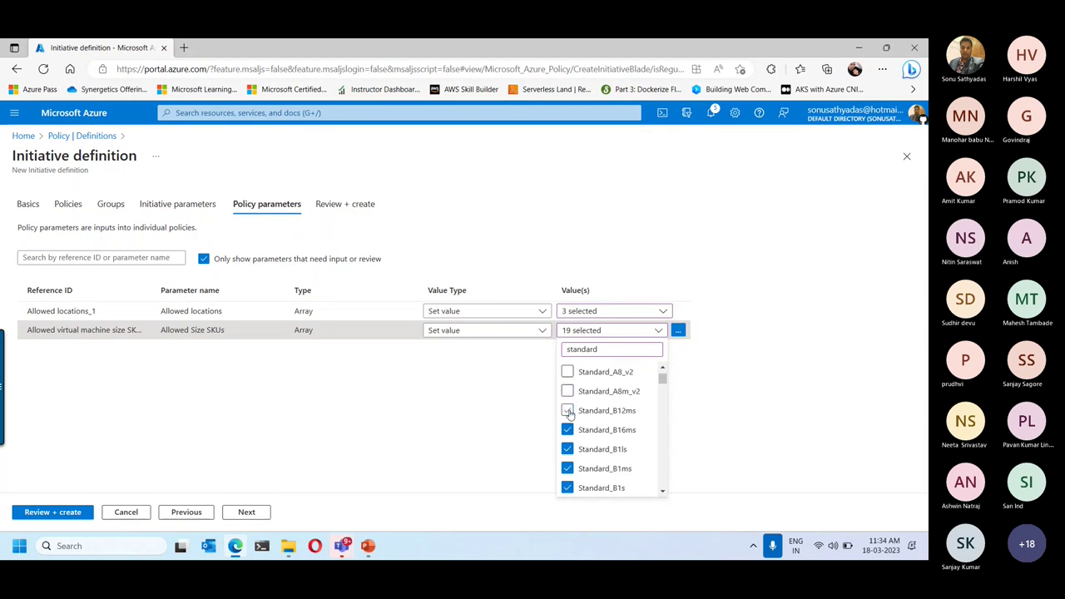
{"action": "left_click", "coordinate": [567, 411]}
{"action": "left_click", "coordinate": [567, 392]}
{"action": "left_click", "coordinate": [567, 372]}
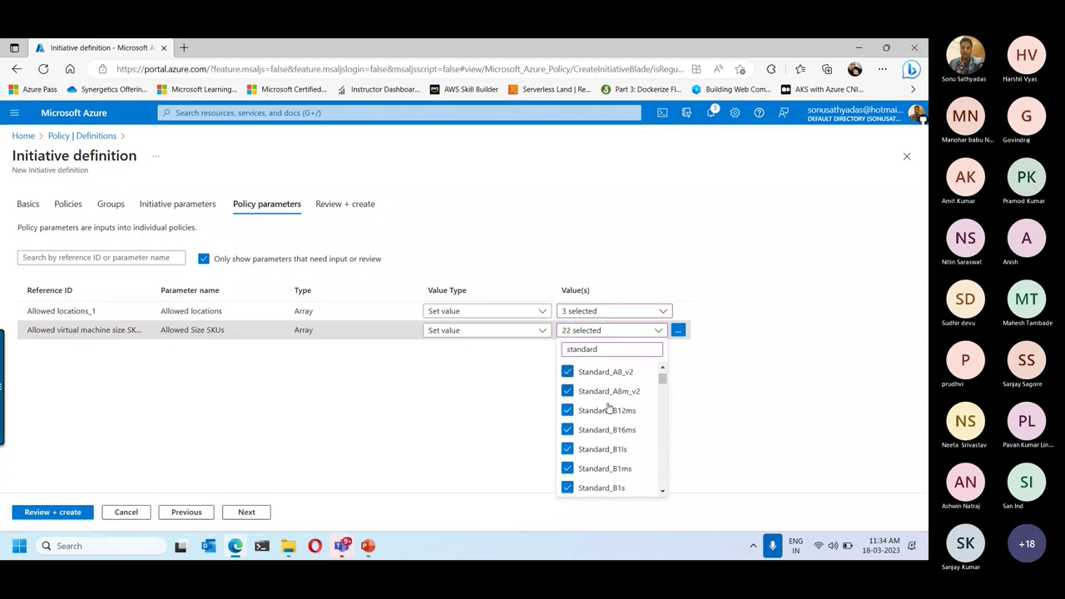
Deselect Standard_B16ms, B12ms, A8_v2 and A8m_v2 from the allowed VM sizes.
{"action": "left_click", "coordinate": [567, 430]}
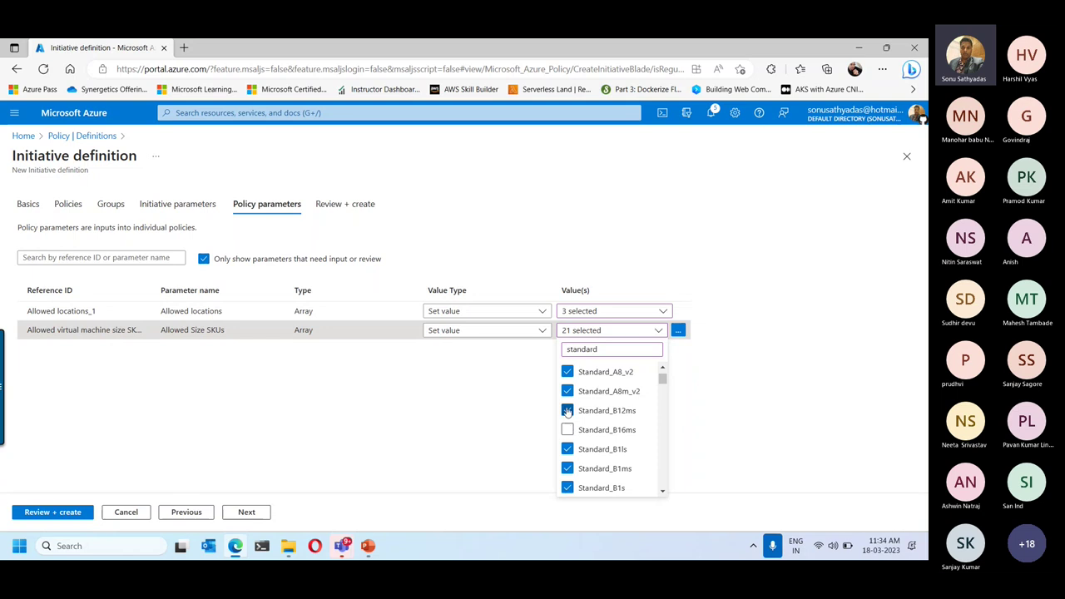
{"action": "left_click", "coordinate": [567, 410]}
{"action": "scroll", "coordinate": [630, 430], "scroll_direction": "up", "scroll_amount": 1}
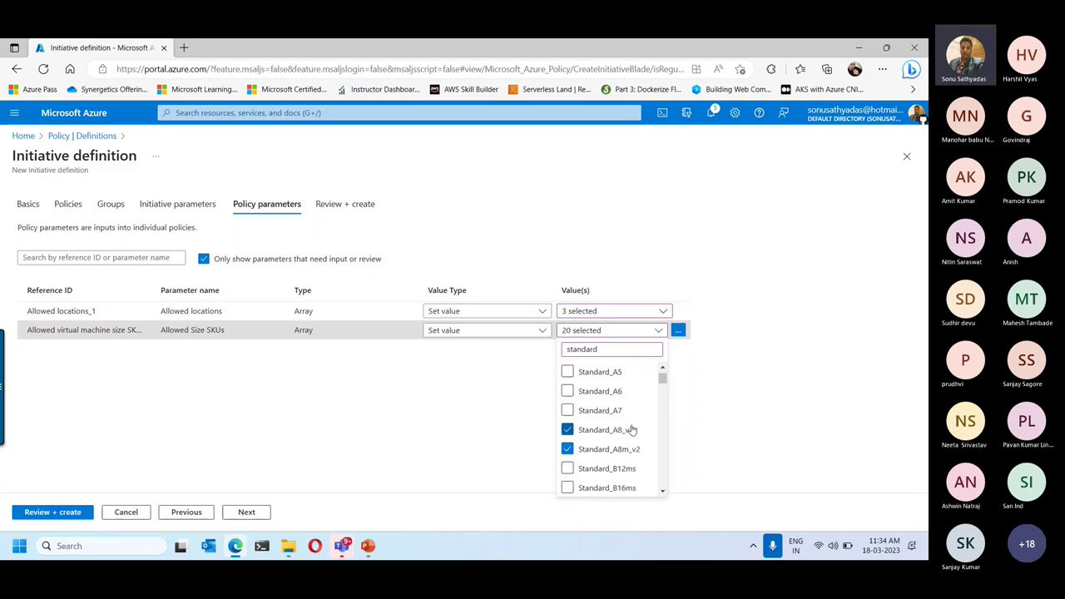
{"action": "left_click", "coordinate": [568, 429]}
{"action": "left_click", "coordinate": [567, 449]}
{"action": "scroll", "coordinate": [634, 445], "scroll_direction": "up", "scroll_amount": 3}
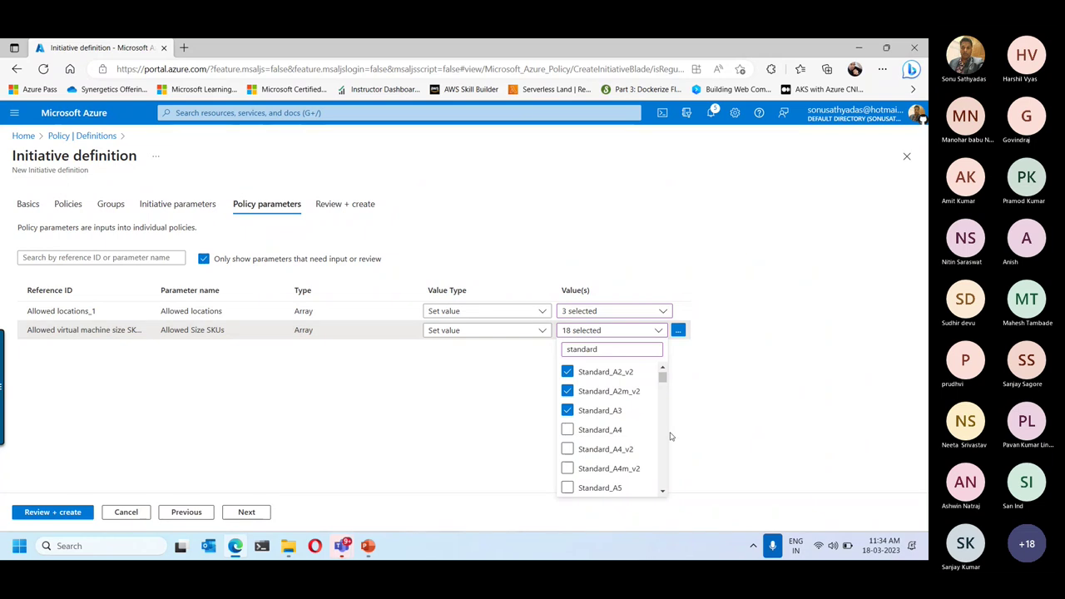
{"action": "scroll", "coordinate": [640, 442], "scroll_direction": "down", "scroll_amount": 3}
{"action": "scroll", "coordinate": [640, 442], "scroll_direction": "down", "scroll_amount": 5}
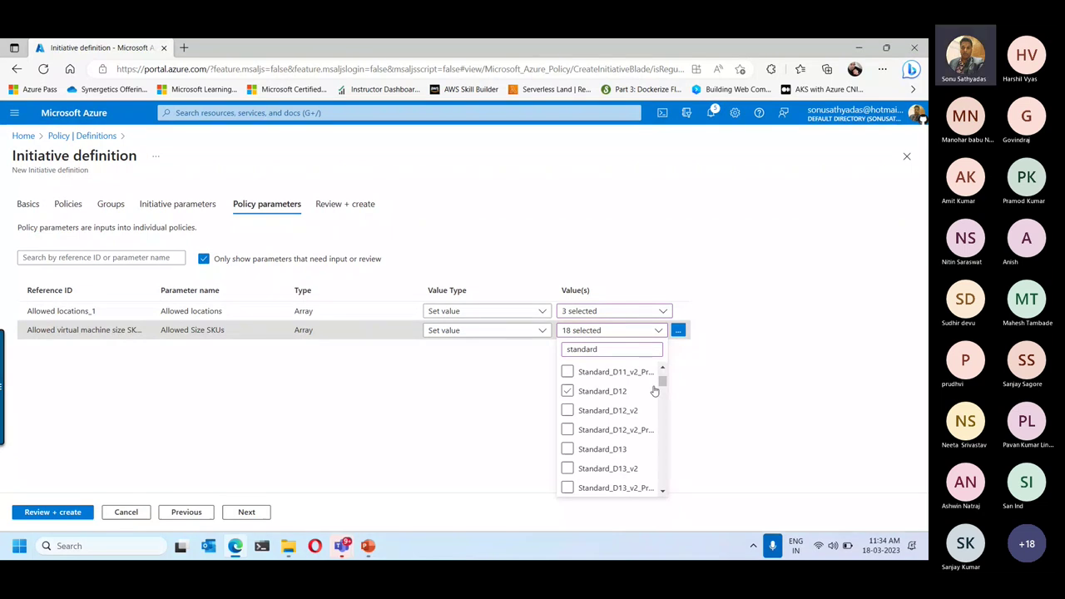
{"action": "left_click", "coordinate": [744, 416]}
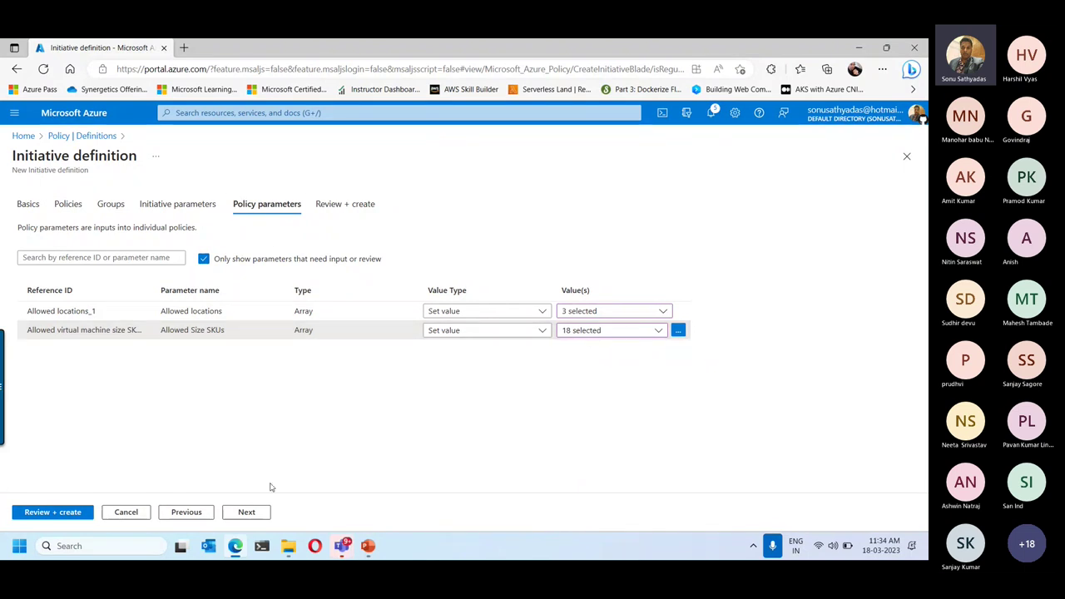
Review and create the MyCustomInitiativeDef initiative definition.
{"action": "left_click", "coordinate": [247, 512]}
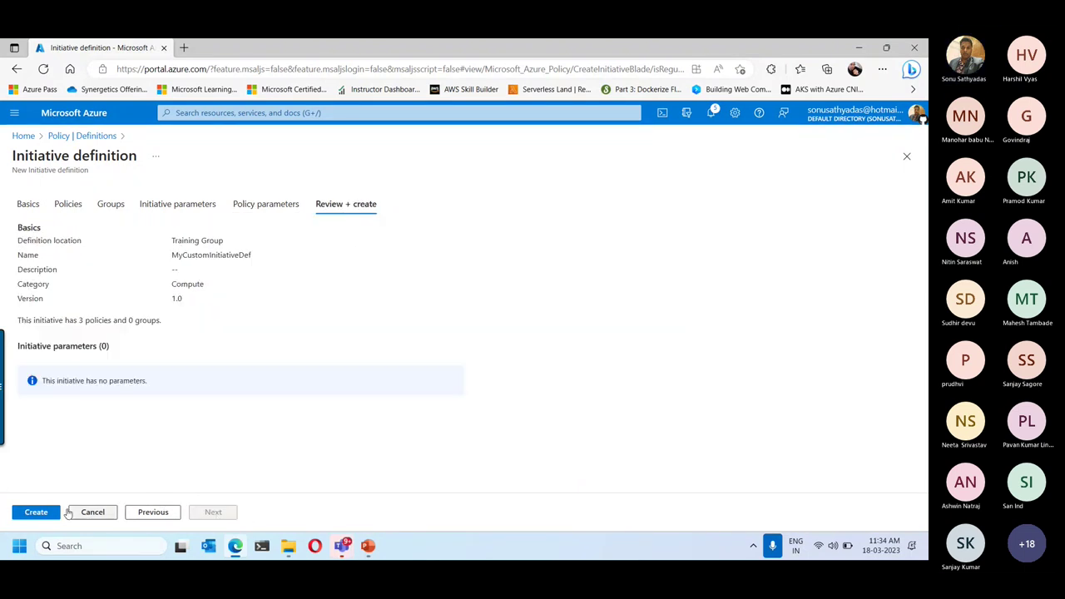
{"action": "left_click", "coordinate": [37, 513]}
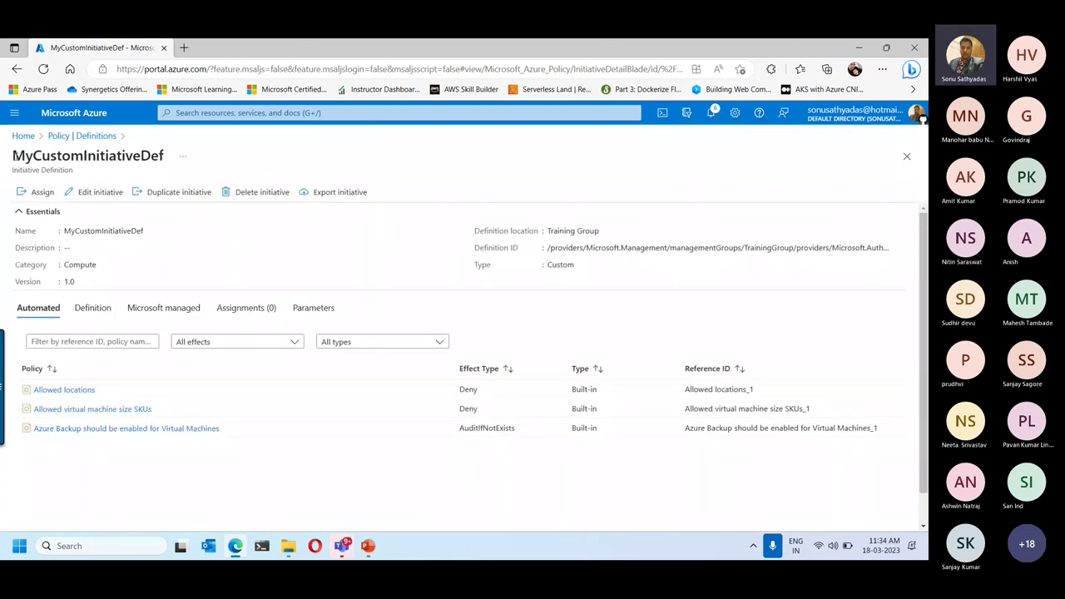
{"action": "left_click_drag", "start_coordinate": [12, 157], "coordinate": [165, 156]}
Start assigning MyCustomInitiativeDef, with scope prefilled as Training Group.
{"action": "left_click", "coordinate": [170, 144]}
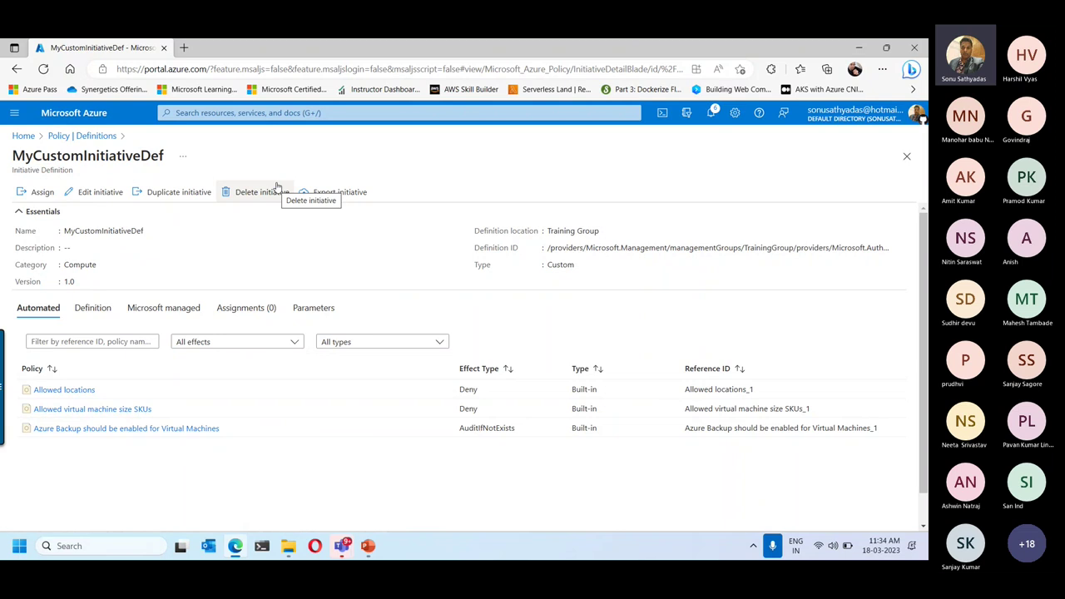
{"action": "left_click", "coordinate": [40, 193]}
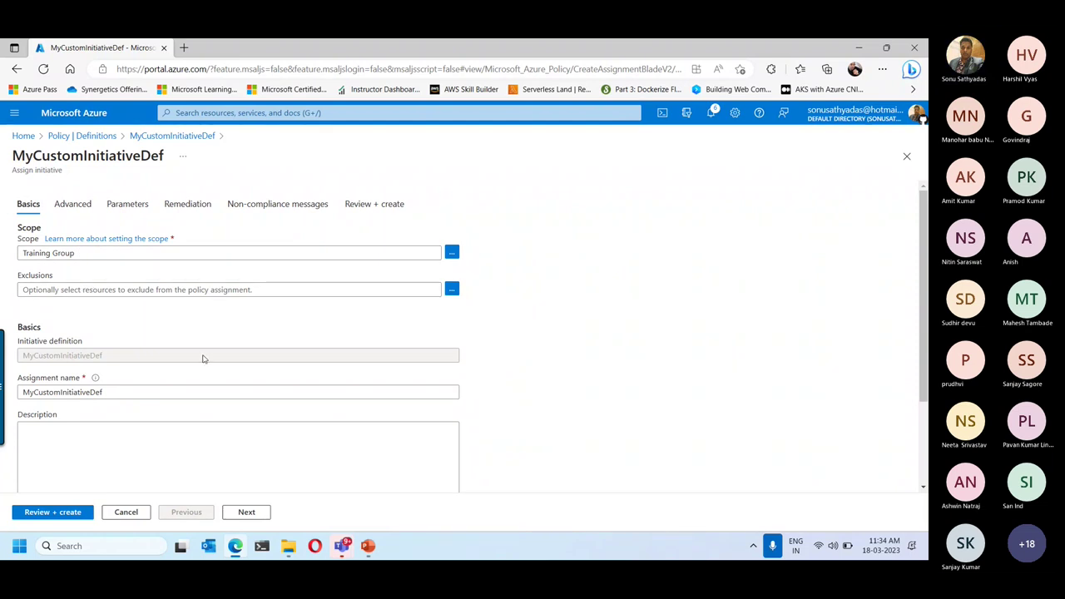
Open the Exclusions panel and close it without excluding any resources.
{"action": "left_click", "coordinate": [452, 289]}
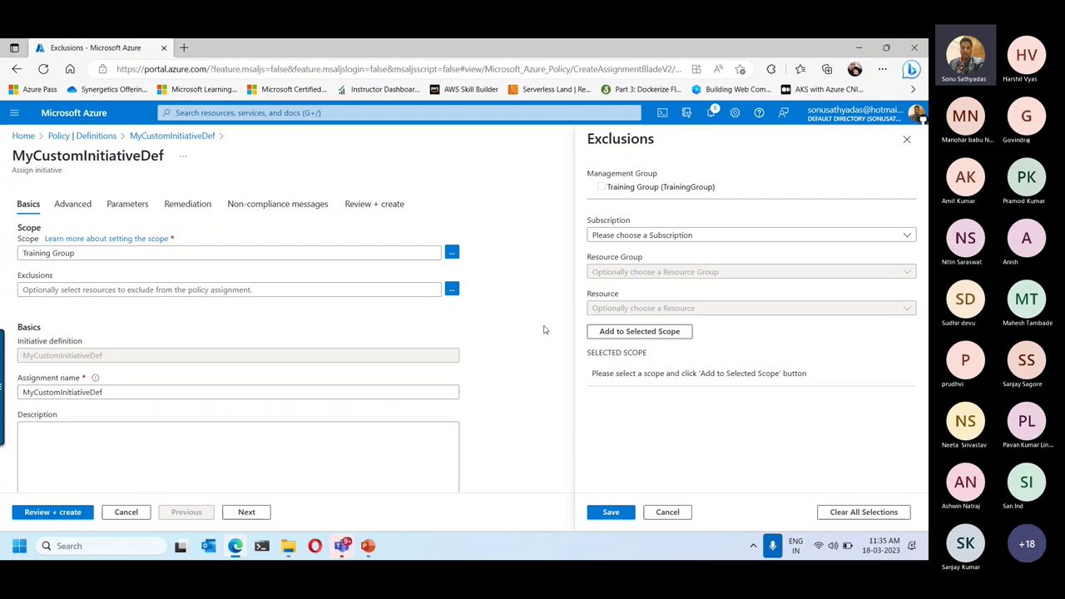
{"action": "left_click", "coordinate": [906, 140]}
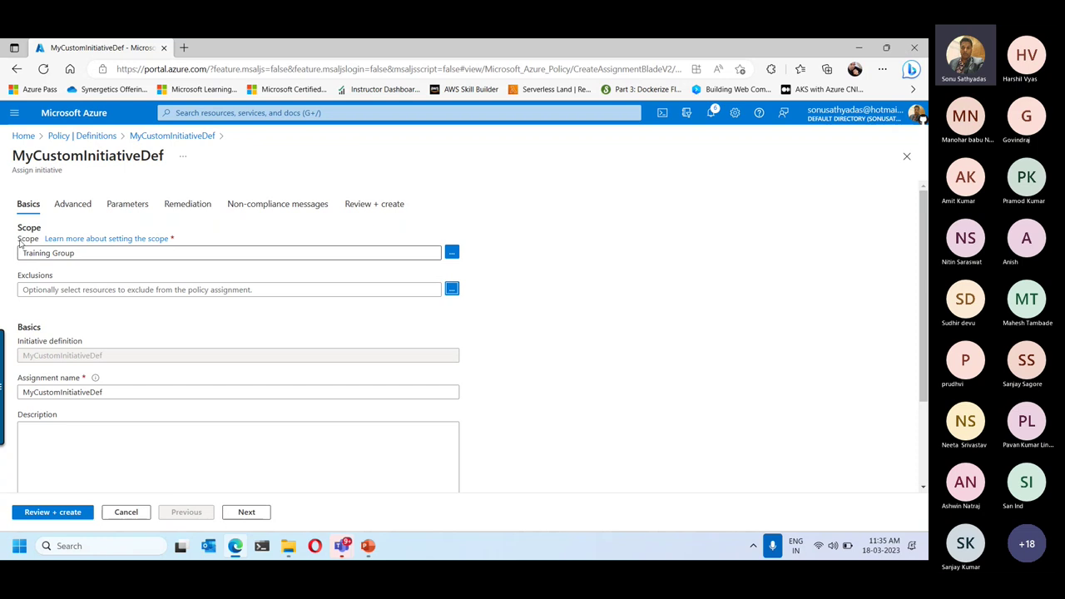
{"action": "left_click_drag", "start_coordinate": [20, 242], "coordinate": [79, 254]}
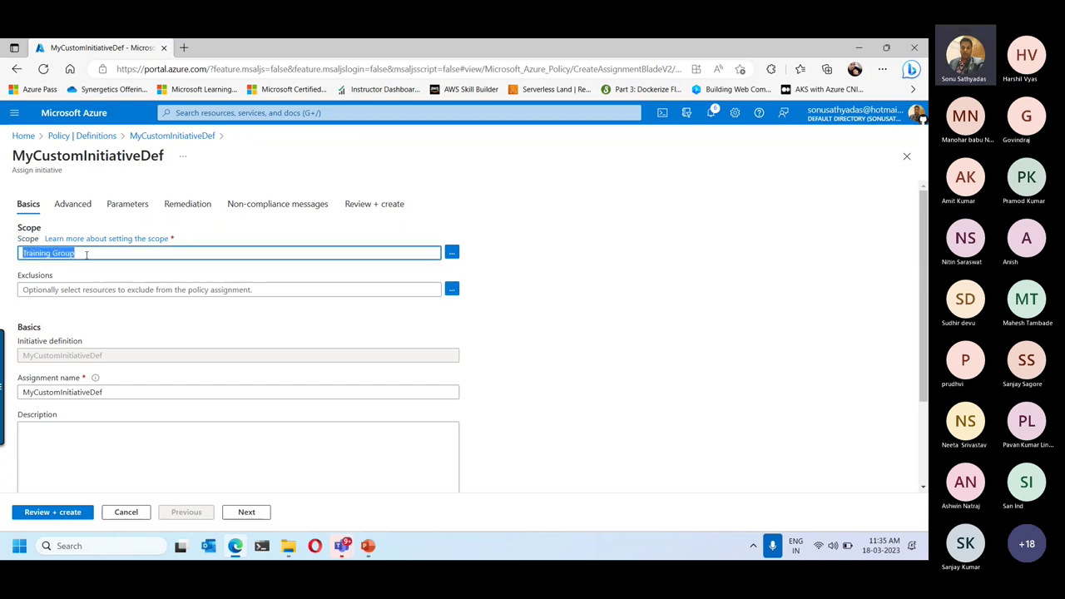
In the scope picker, choose the Azure Pass - Sponsorship subscription and NetStarGroup resource group.
{"action": "left_click", "coordinate": [451, 254]}
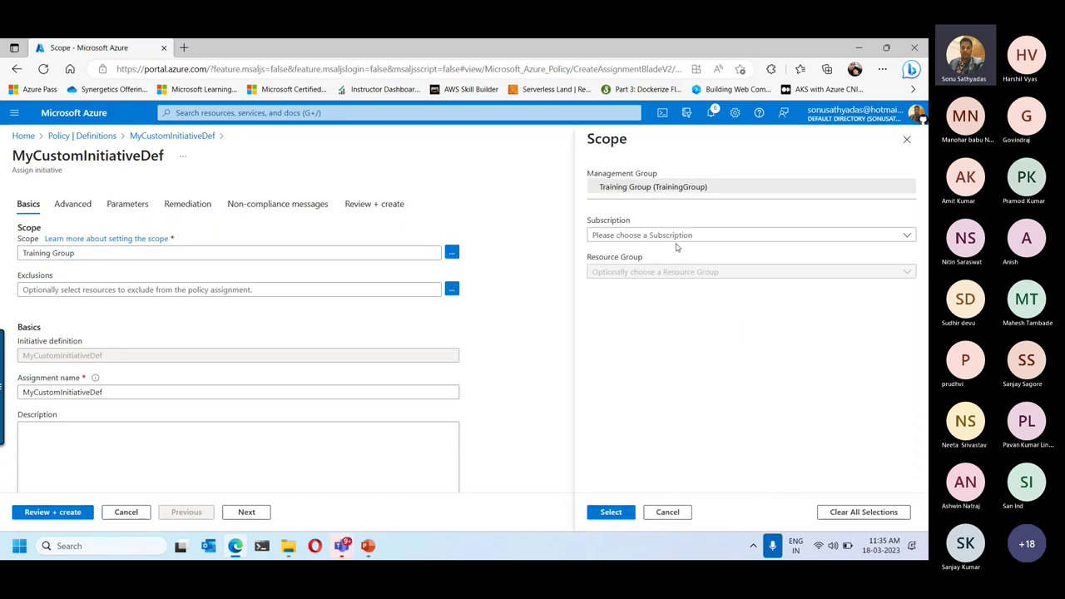
{"action": "left_click", "coordinate": [676, 239]}
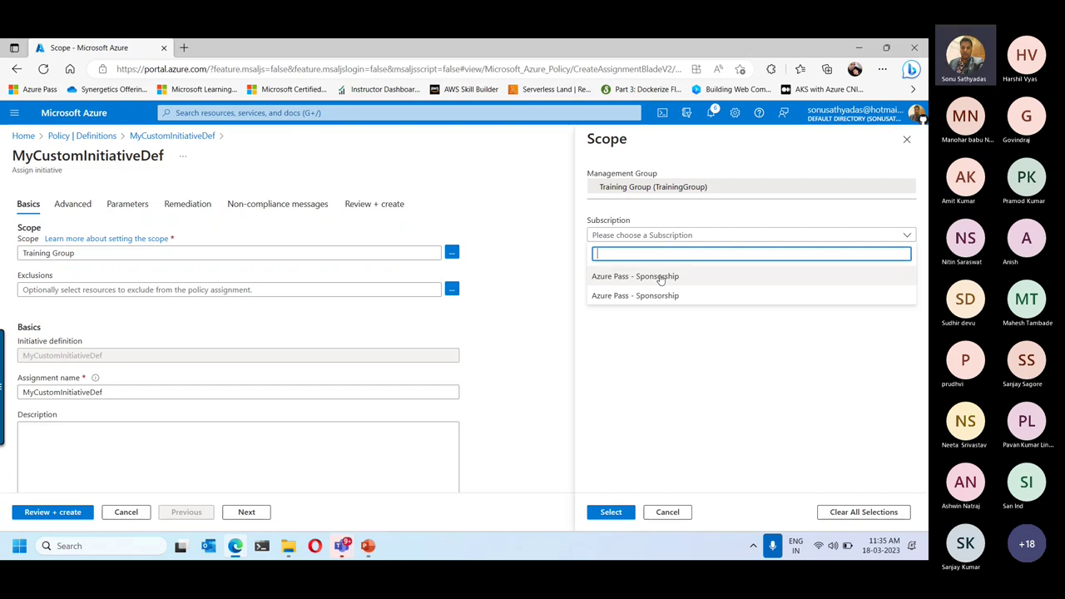
{"action": "left_click", "coordinate": [661, 277]}
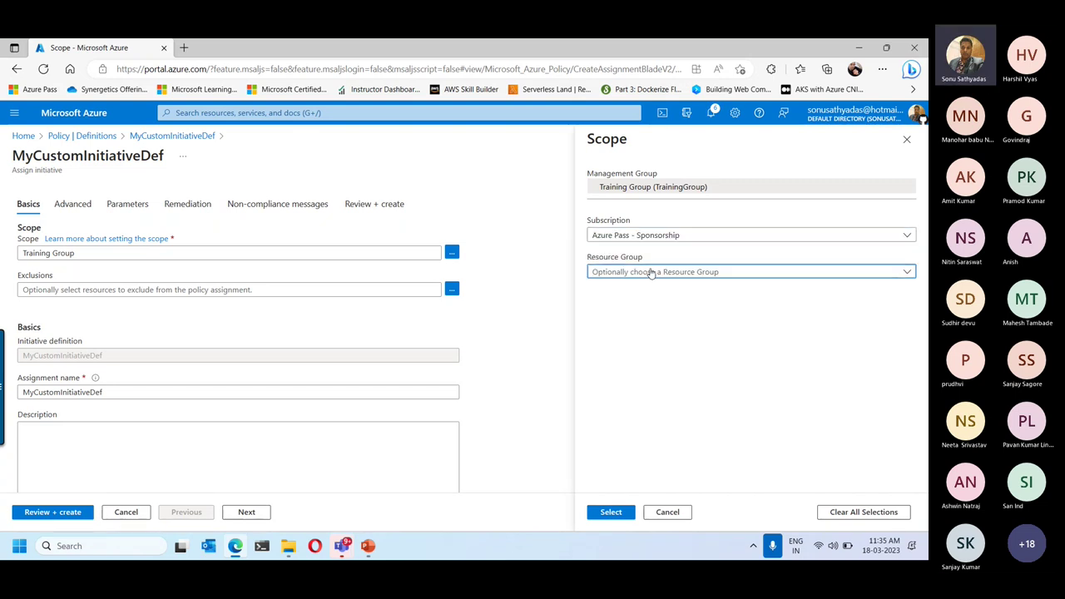
{"action": "left_click", "coordinate": [652, 272]}
{"action": "left_click", "coordinate": [655, 238]}
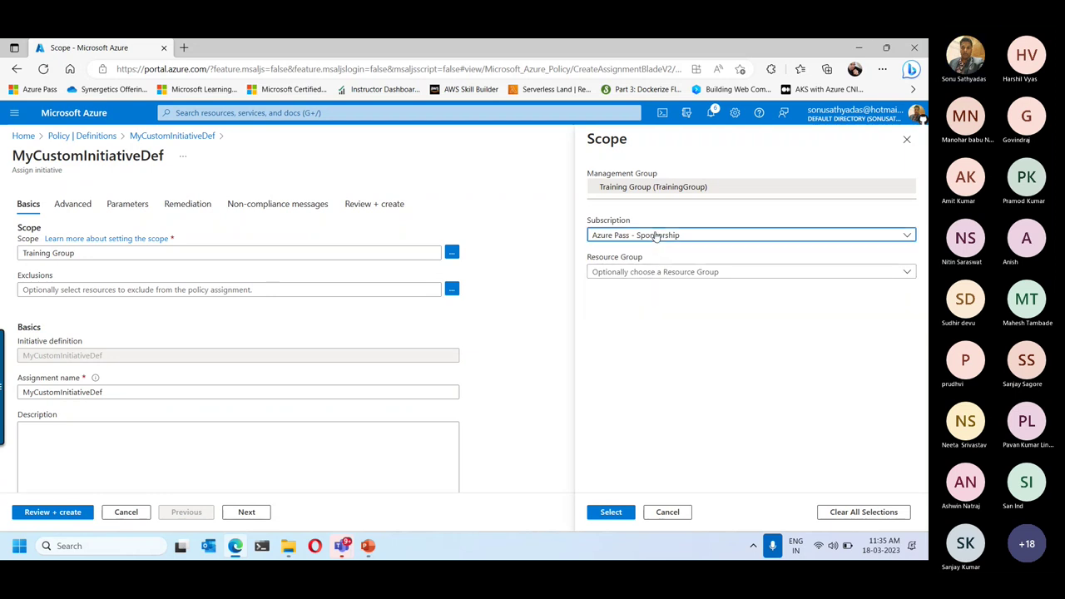
{"action": "left_click", "coordinate": [653, 293]}
{"action": "left_click", "coordinate": [651, 274]}
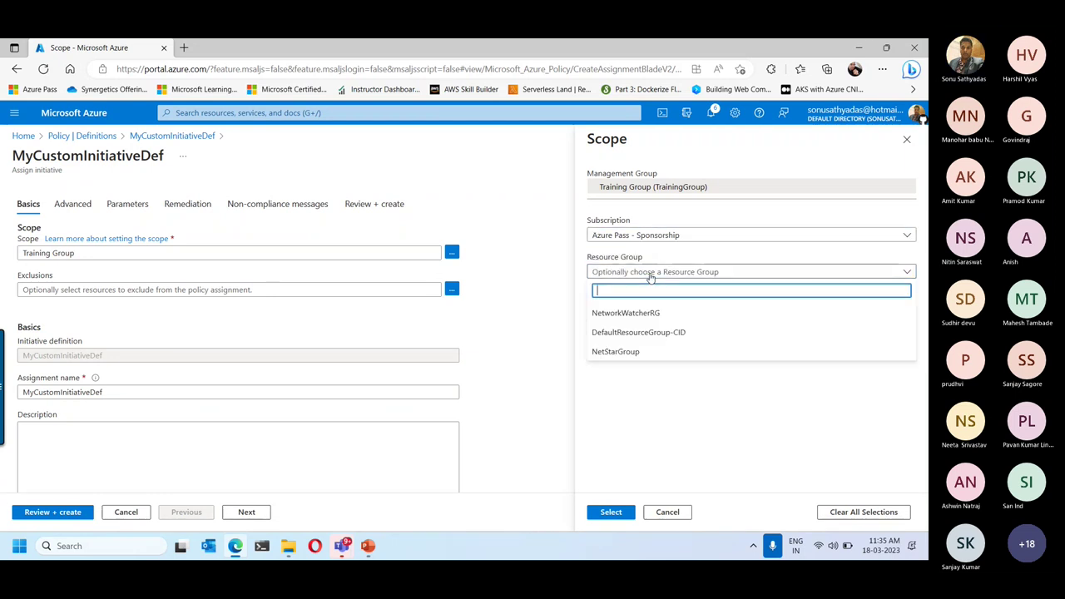
{"action": "left_click", "coordinate": [651, 274]}
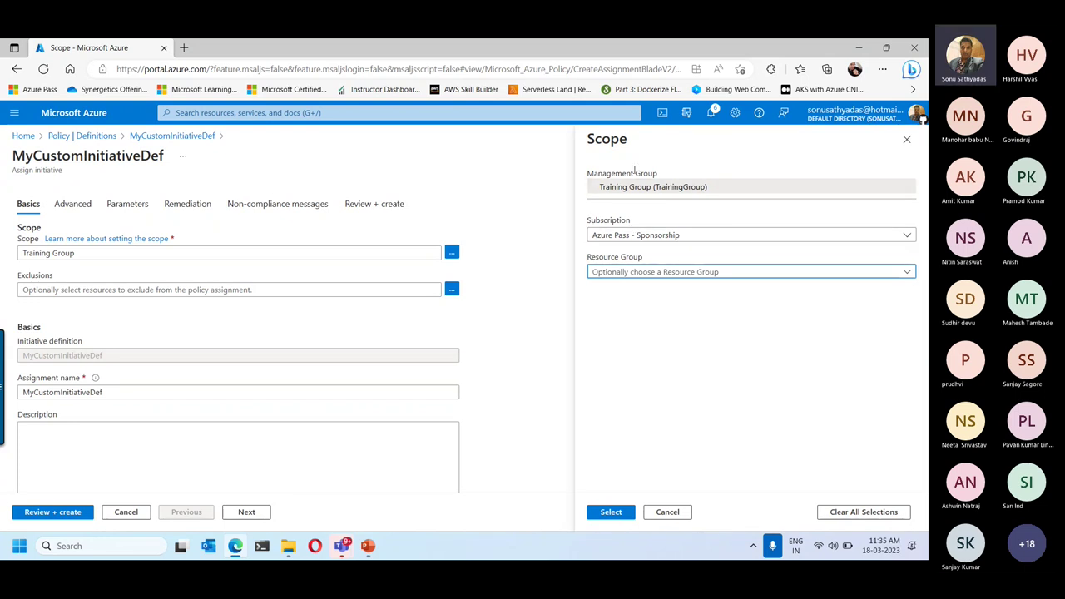
{"action": "left_click", "coordinate": [630, 273]}
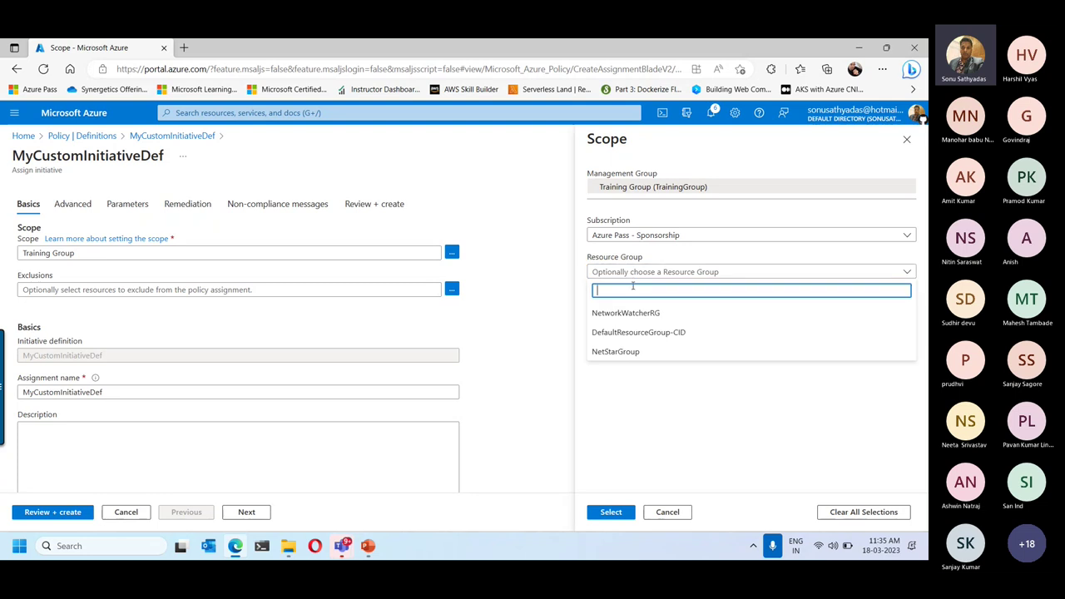
{"action": "left_click", "coordinate": [616, 352]}
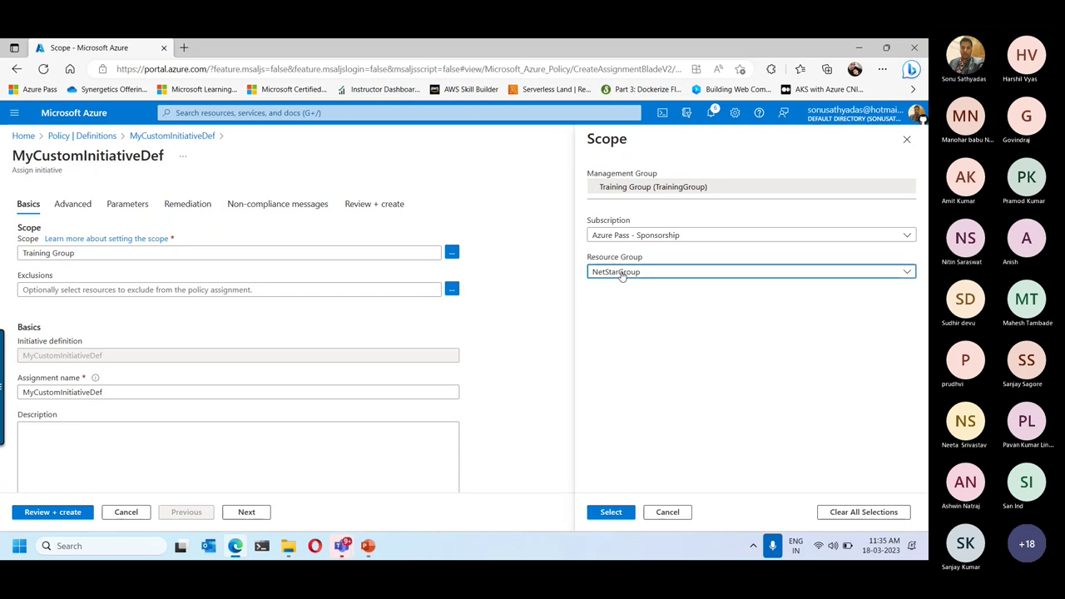
Re-pick Azure Pass - Sponsorship with NetStarGroup and apply it as the assignment scope.
{"action": "left_click", "coordinate": [855, 512]}
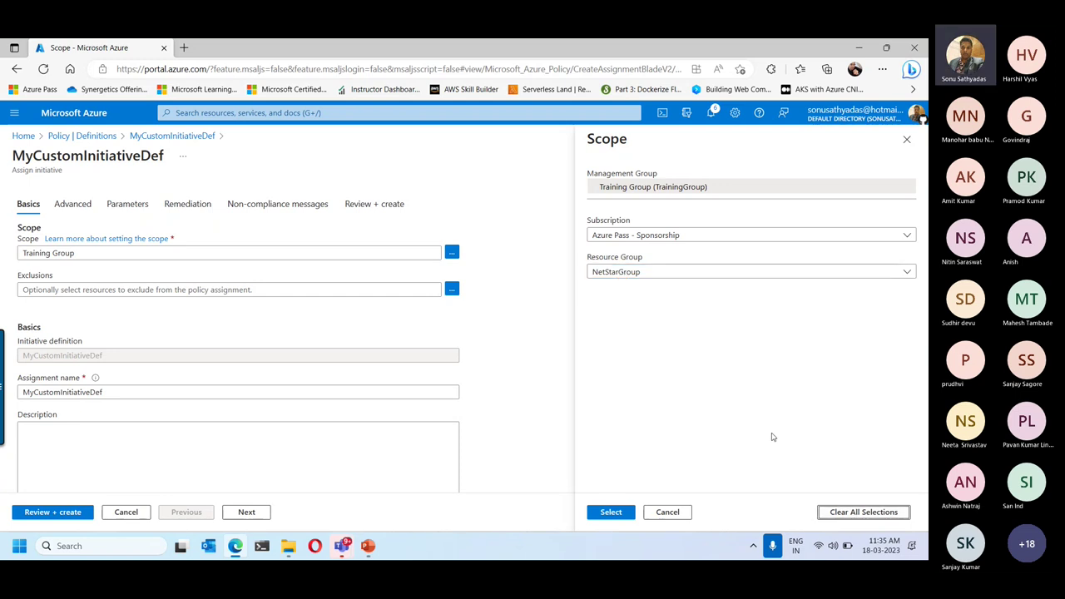
{"action": "left_click", "coordinate": [856, 512]}
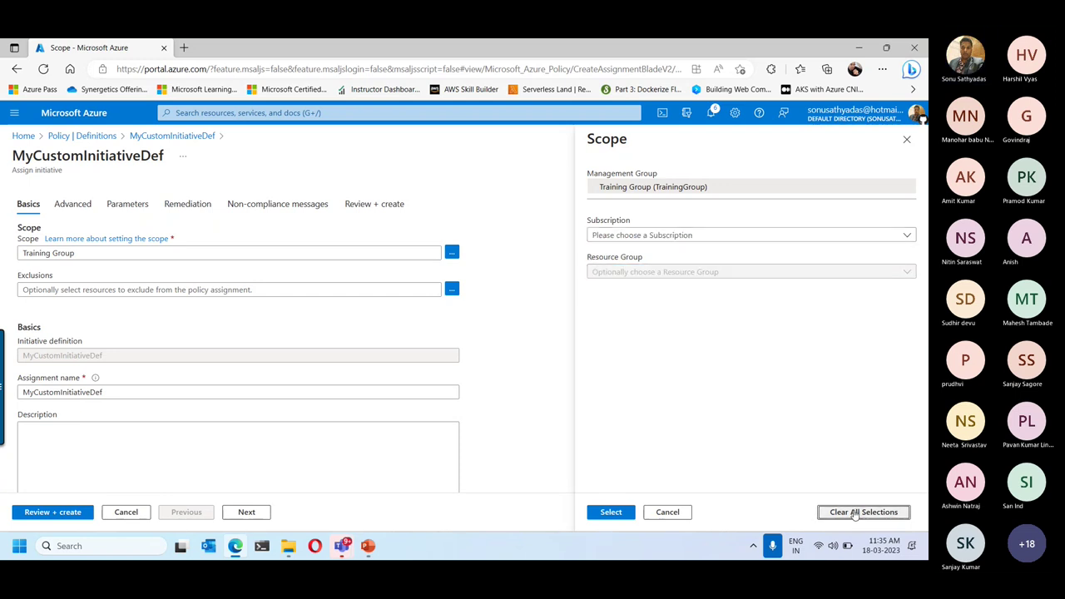
{"action": "left_click", "coordinate": [624, 235]}
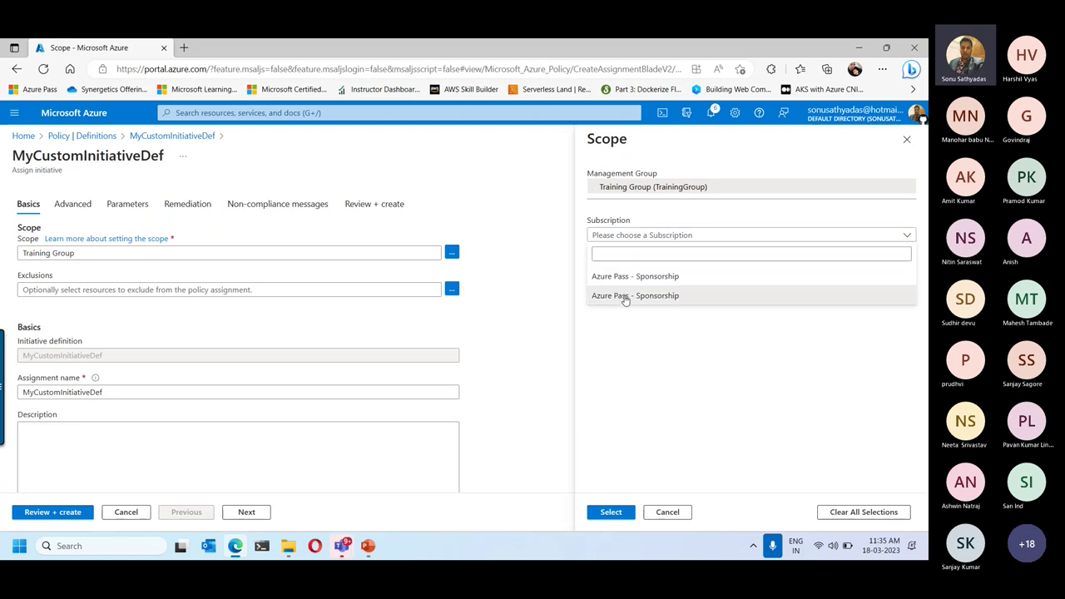
{"action": "left_click", "coordinate": [624, 296]}
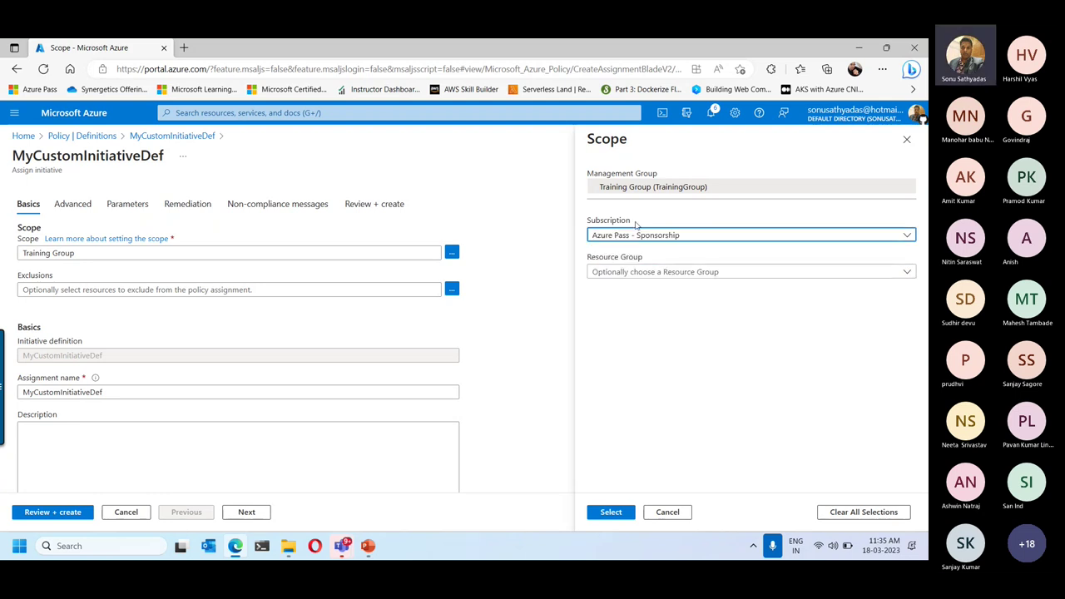
{"action": "left_click", "coordinate": [633, 275]}
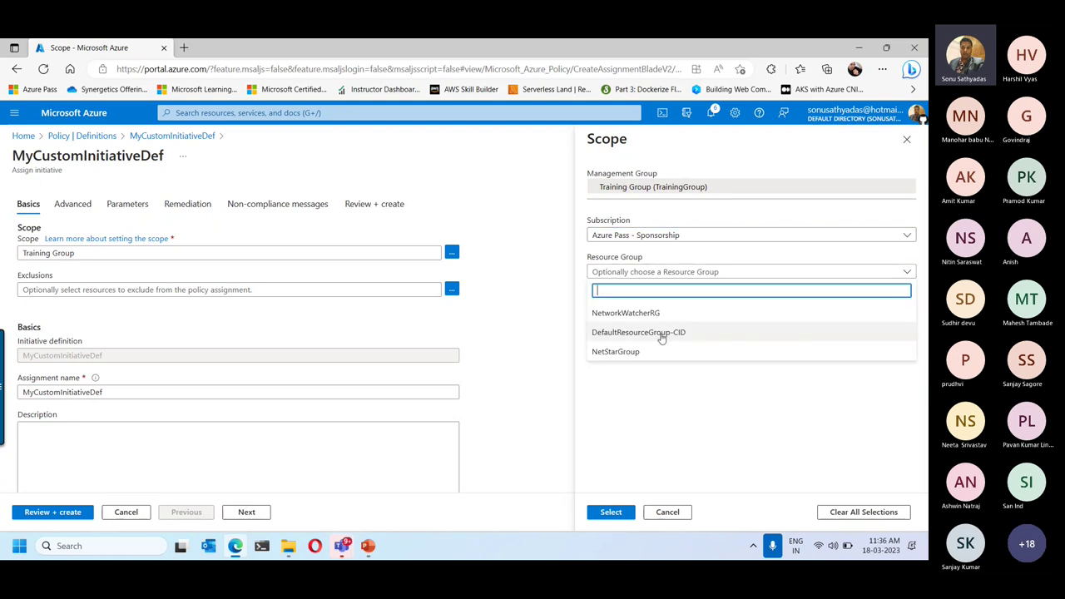
{"action": "left_click", "coordinate": [676, 400]}
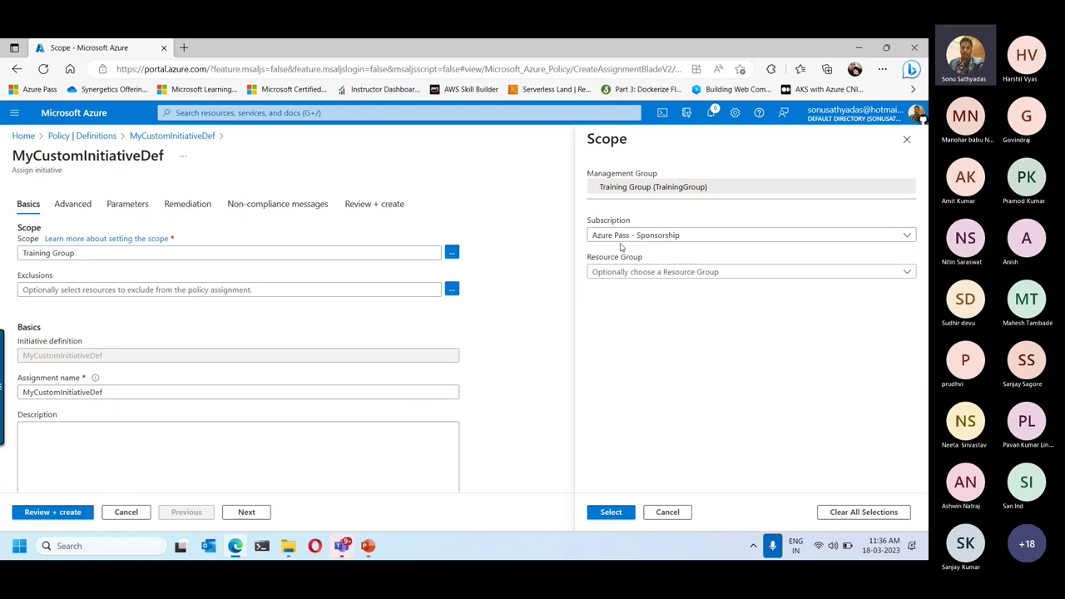
{"action": "left_click", "coordinate": [603, 272]}
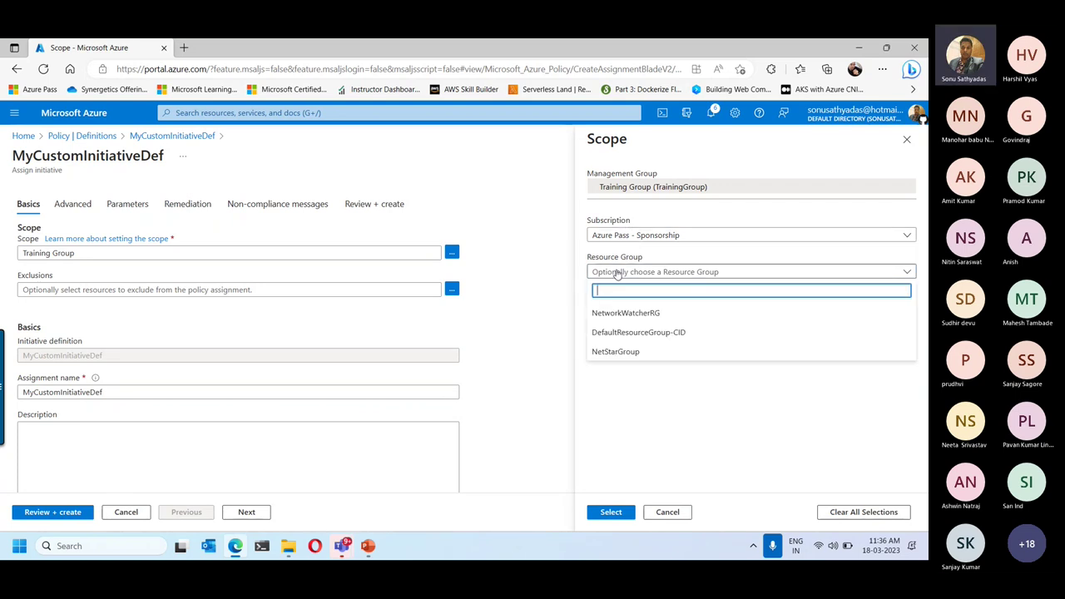
{"action": "left_click", "coordinate": [610, 354]}
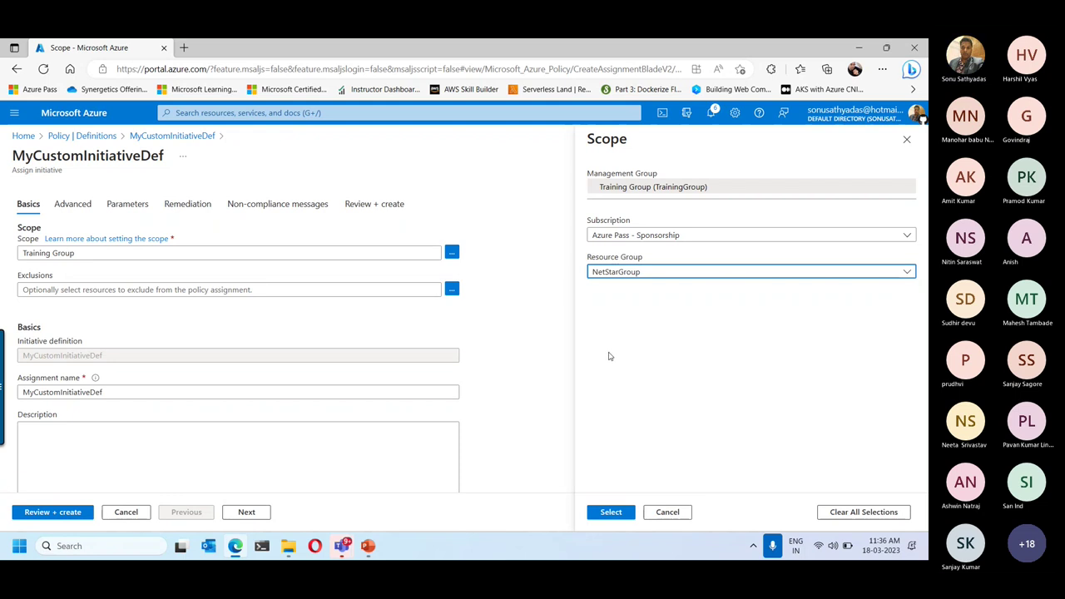
{"action": "left_click", "coordinate": [623, 512]}
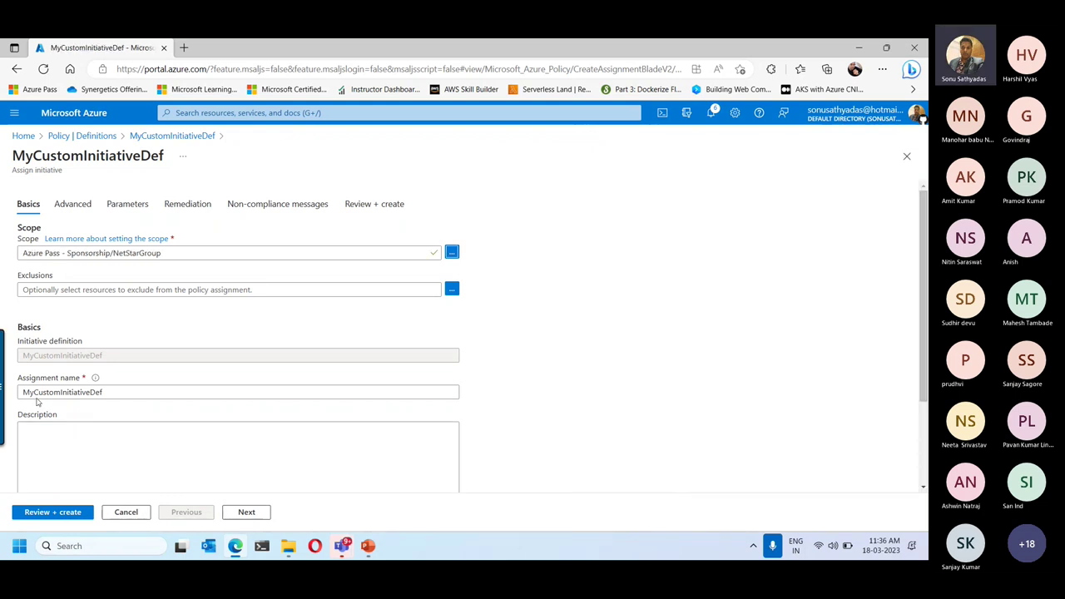
Pass through Advanced, Parameters, Remediation and Non-compliance messages, then create the assignment.
{"action": "scroll", "coordinate": [159, 475], "scroll_direction": "down", "scroll_amount": 3}
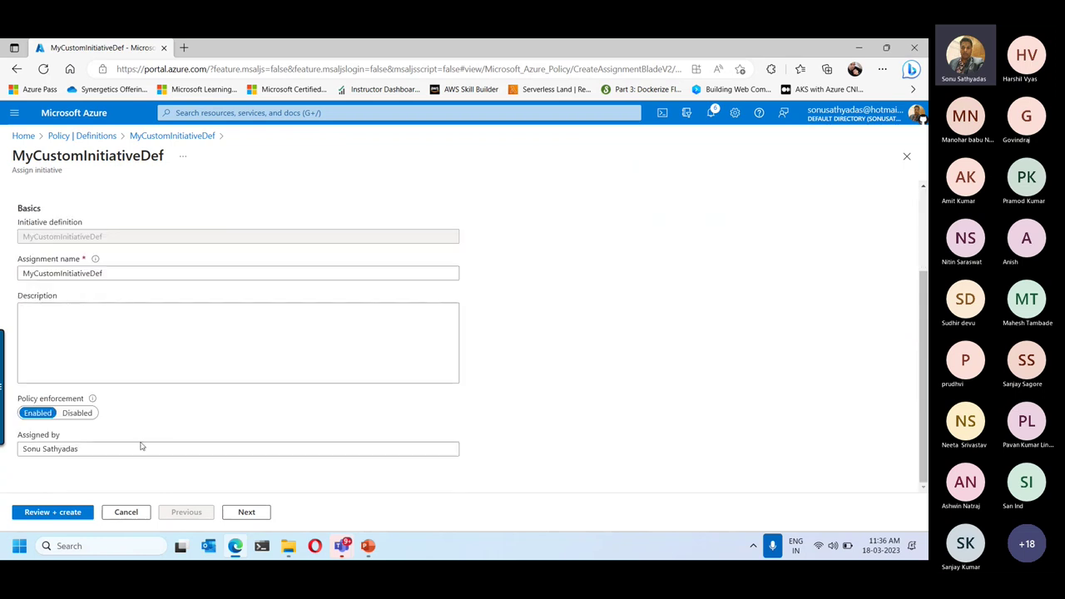
{"action": "left_click", "coordinate": [246, 514]}
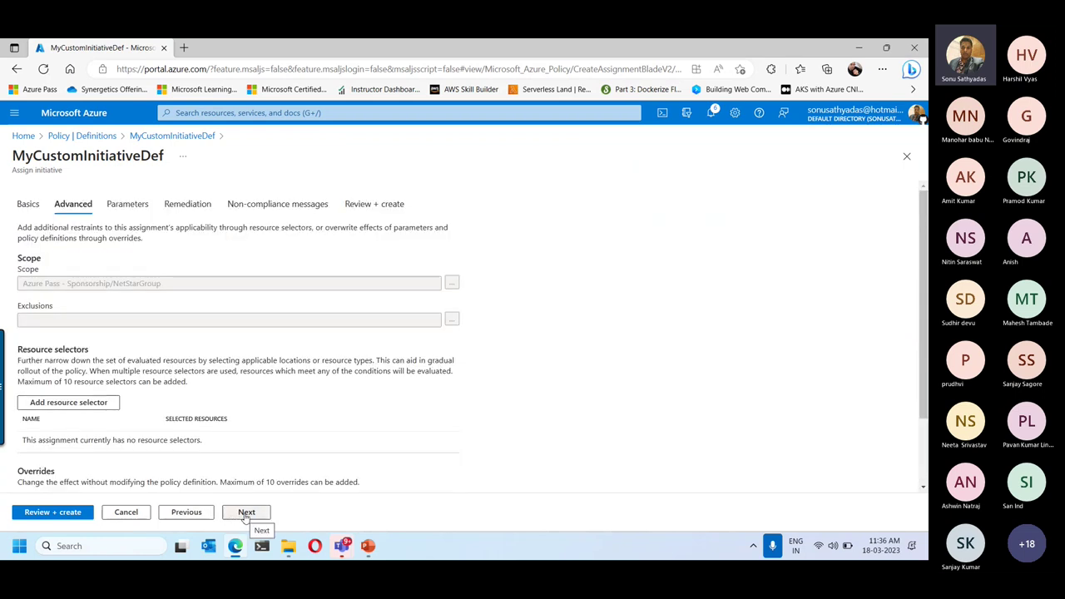
{"action": "left_click", "coordinate": [246, 513]}
{"action": "left_click", "coordinate": [247, 513]}
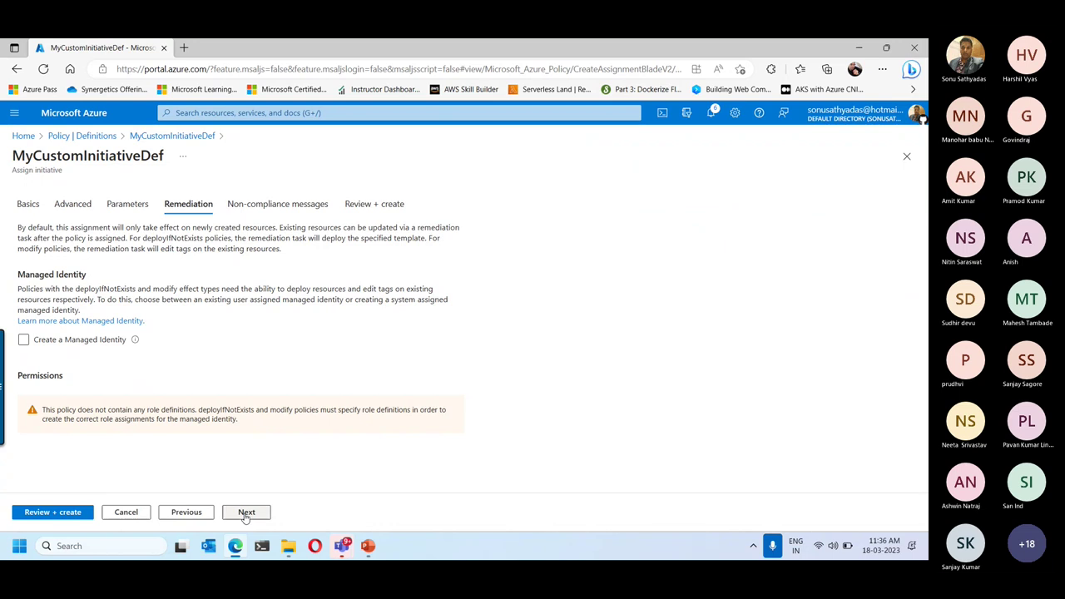
{"action": "left_click", "coordinate": [246, 513]}
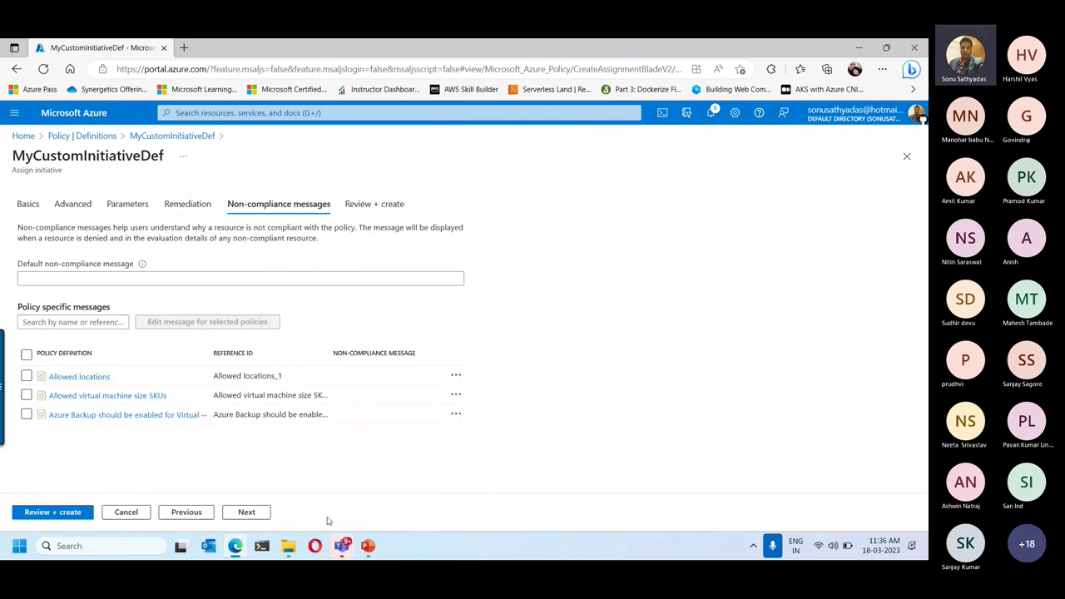
{"action": "left_click", "coordinate": [247, 511]}
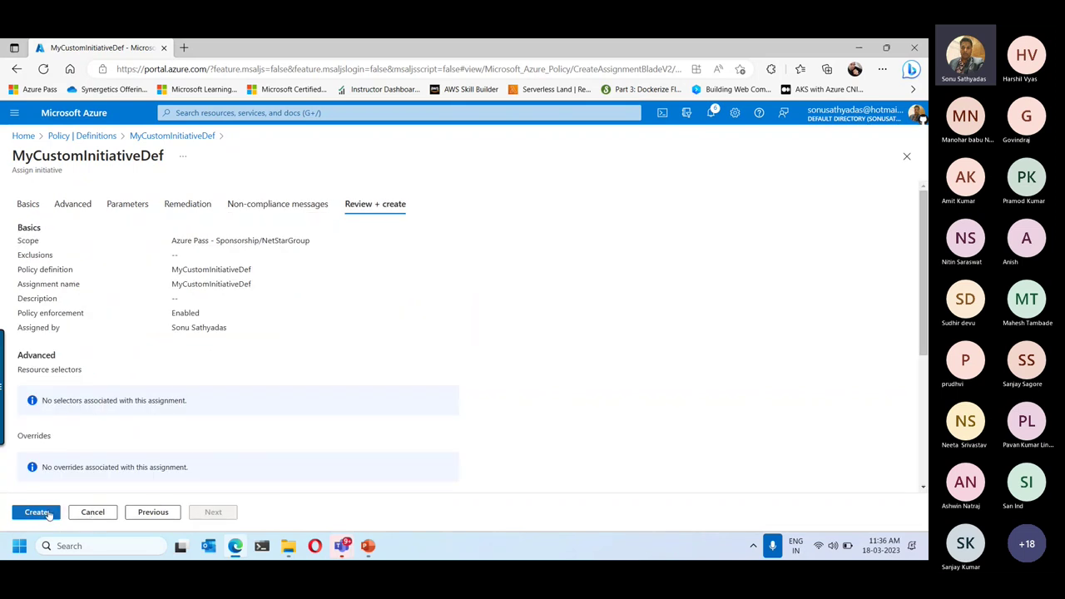
{"action": "left_click", "coordinate": [43, 514]}
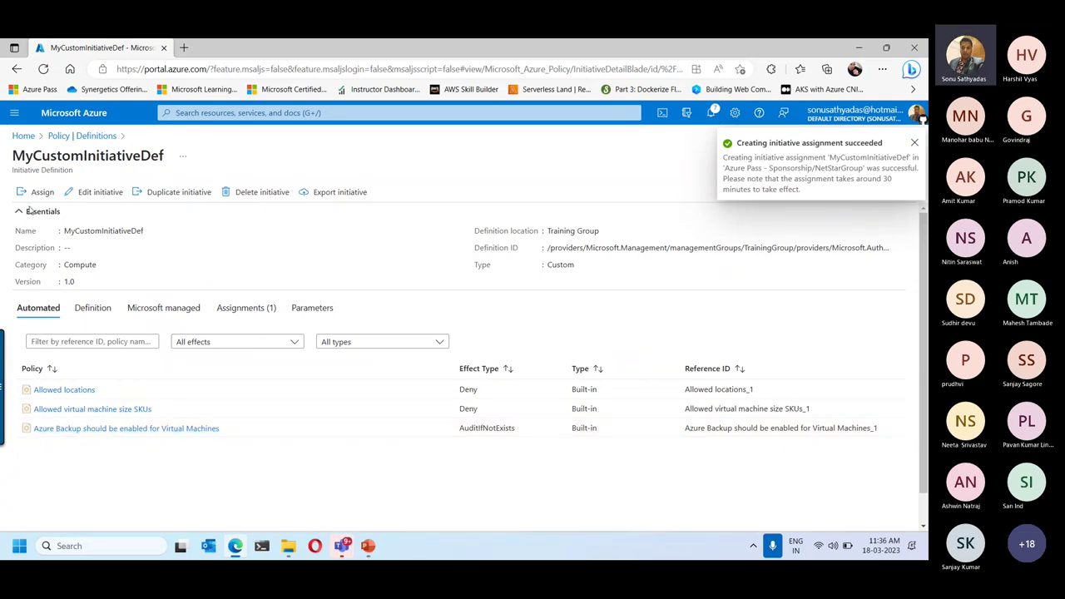
Dismiss the success notice and close the initiative definition and definitions list.
{"action": "left_click", "coordinate": [915, 142]}
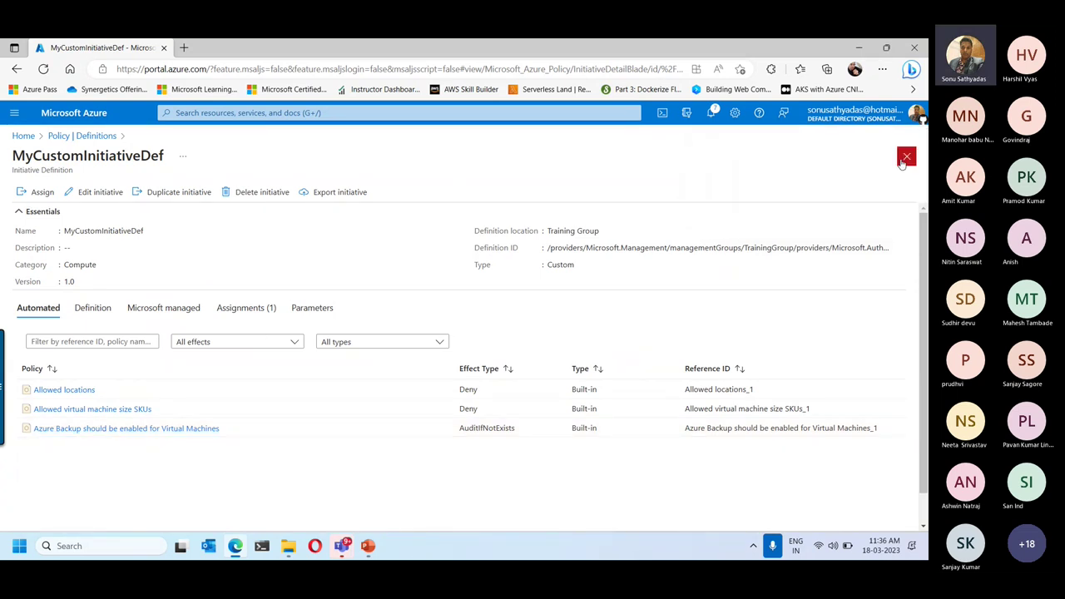
{"action": "left_click", "coordinate": [907, 156]}
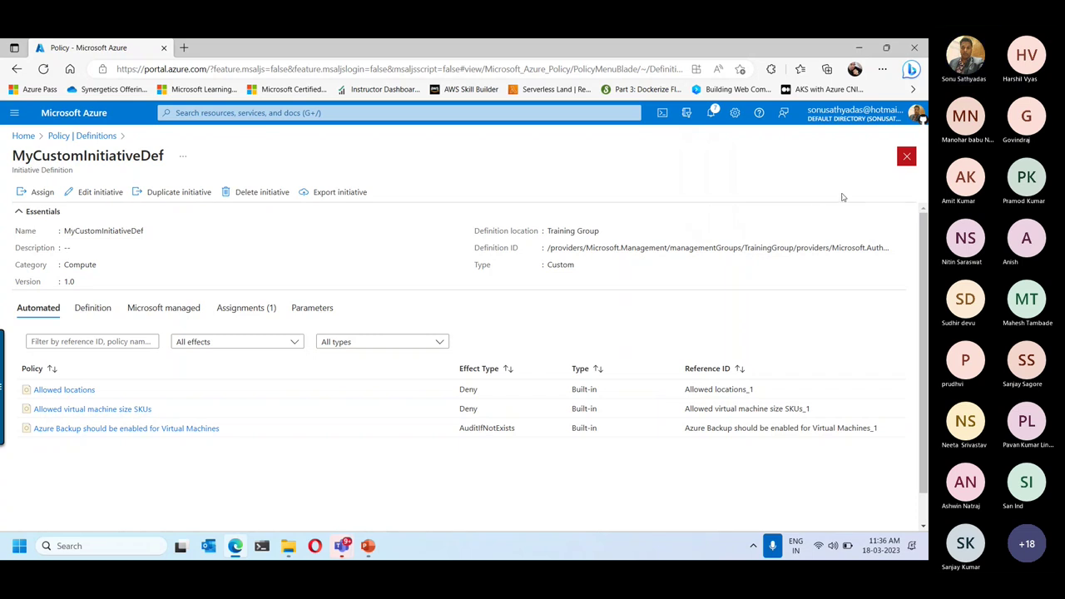
{"action": "left_click", "coordinate": [907, 158]}
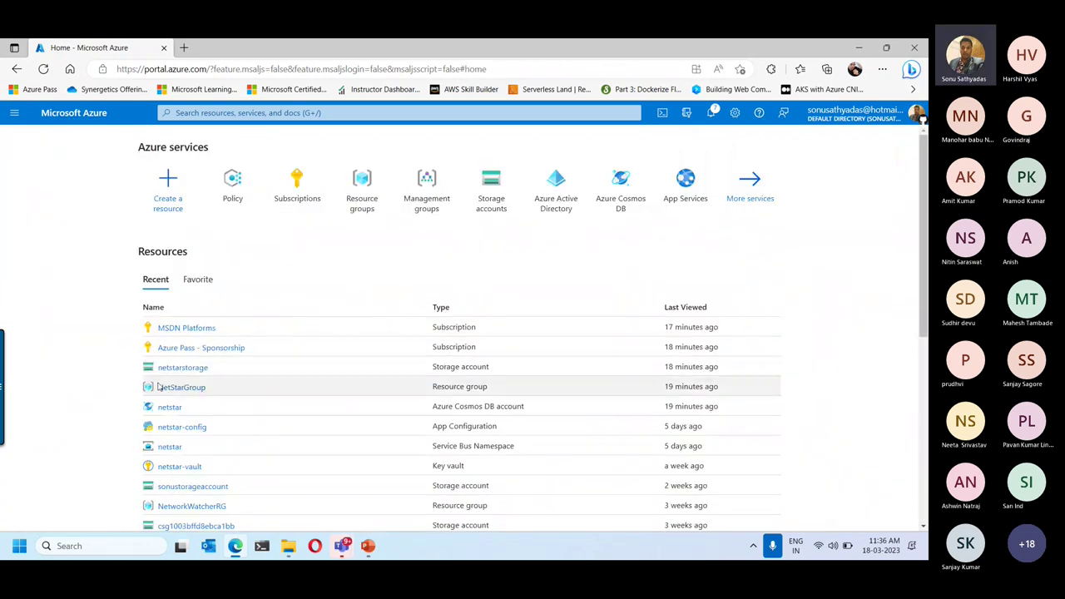
Check the new NetStarGroup assignment under Policy Assignments, then close it to Home.
{"action": "left_click", "coordinate": [242, 186]}
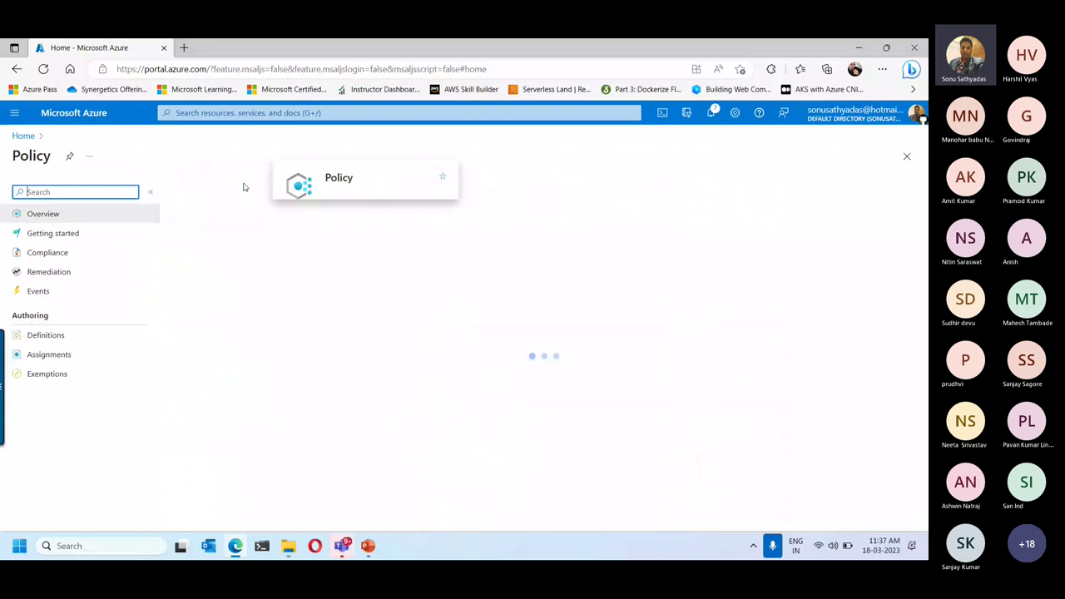
{"action": "left_click", "coordinate": [29, 356]}
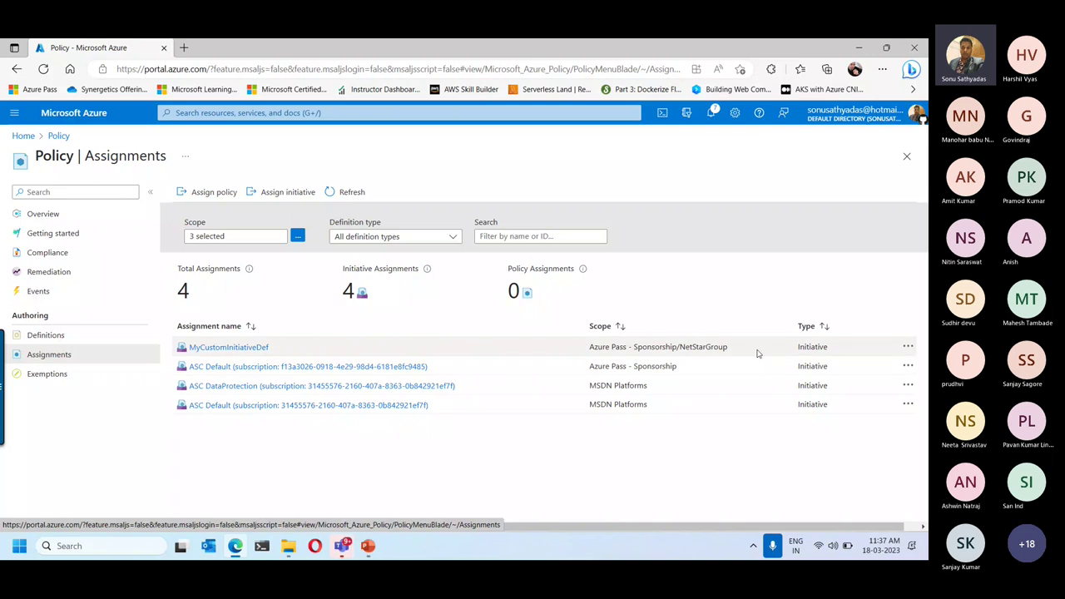
{"action": "left_click_drag", "start_coordinate": [729, 346], "coordinate": [679, 346]}
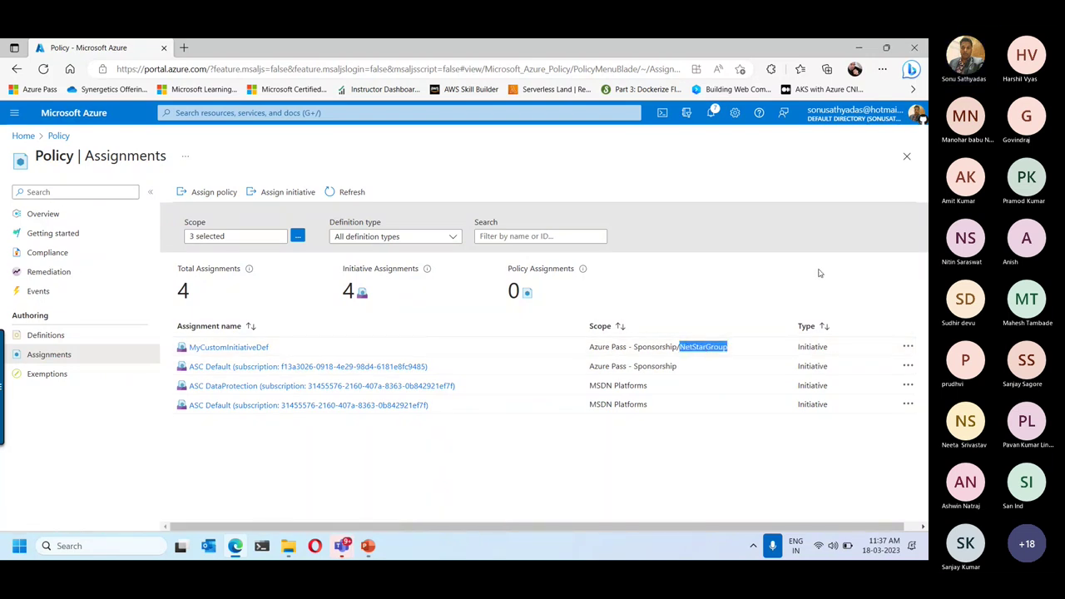
{"action": "left_click", "coordinate": [907, 157]}
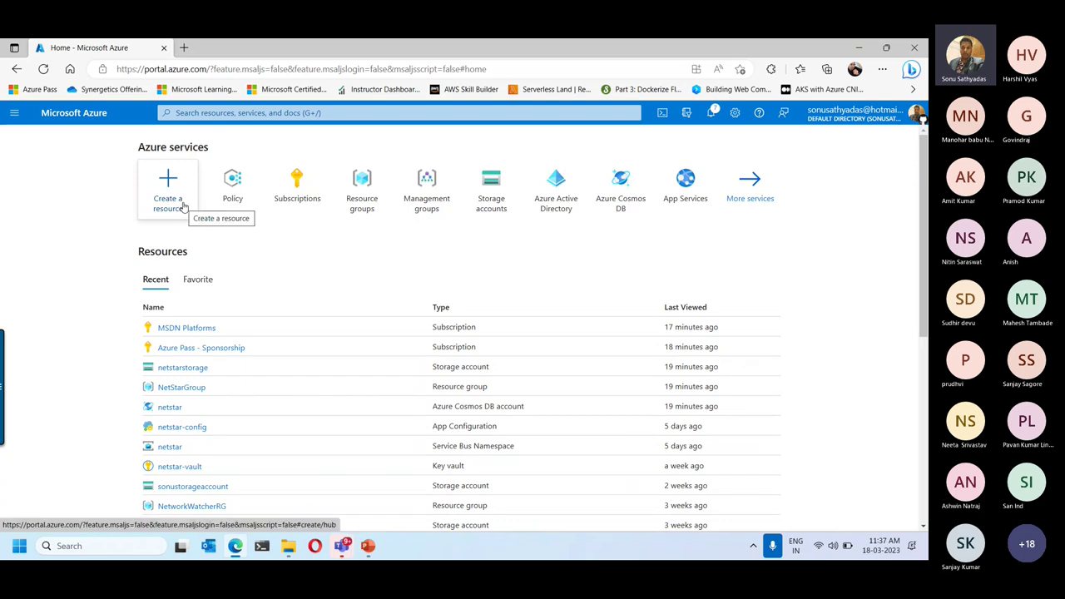
Begin a new storage account from Storage accounts with NetStarGroup as its resource group.
{"action": "left_click", "coordinate": [489, 201]}
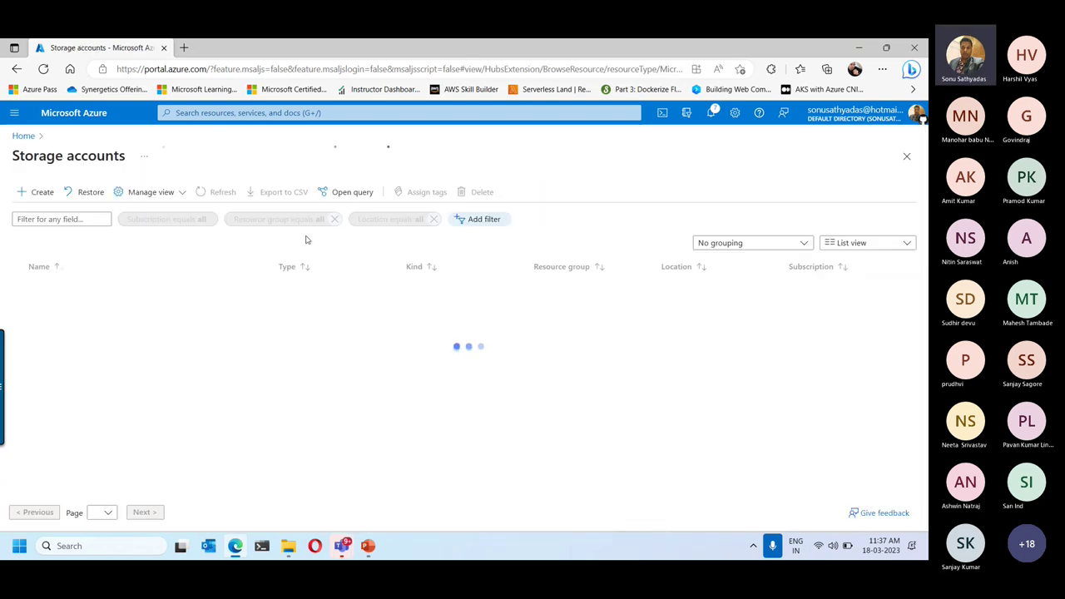
{"action": "left_click", "coordinate": [42, 193]}
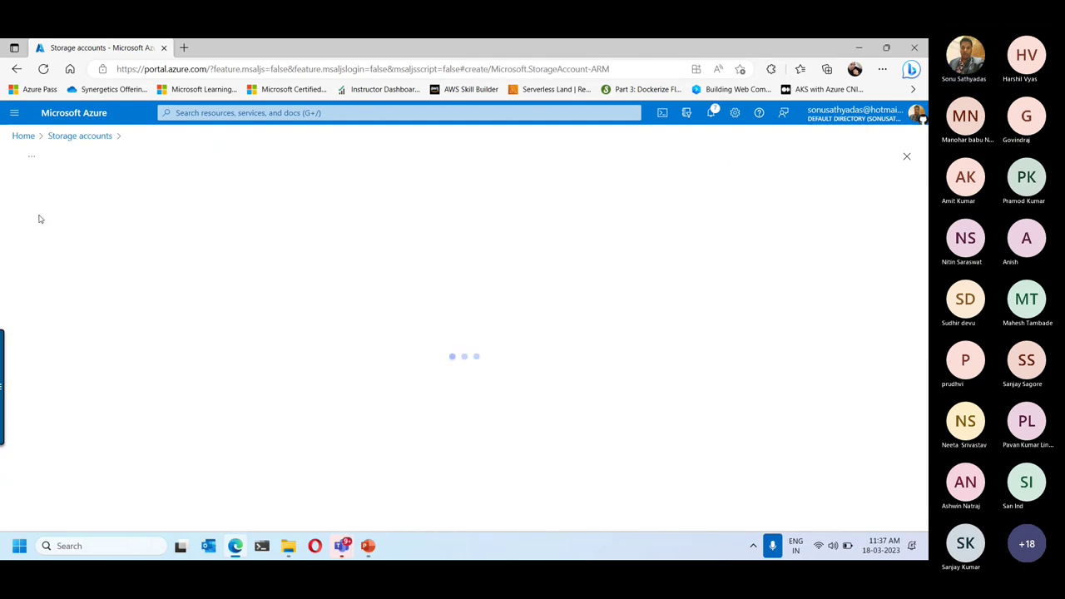
{"action": "scroll", "coordinate": [283, 283], "scroll_direction": "down", "scroll_amount": 1}
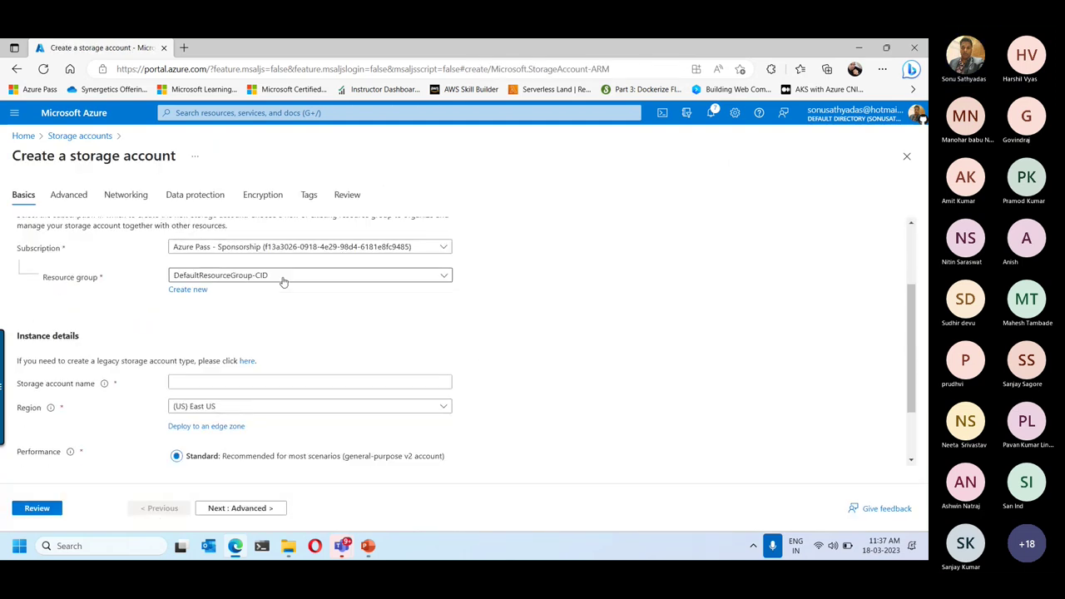
{"action": "left_click", "coordinate": [278, 276]}
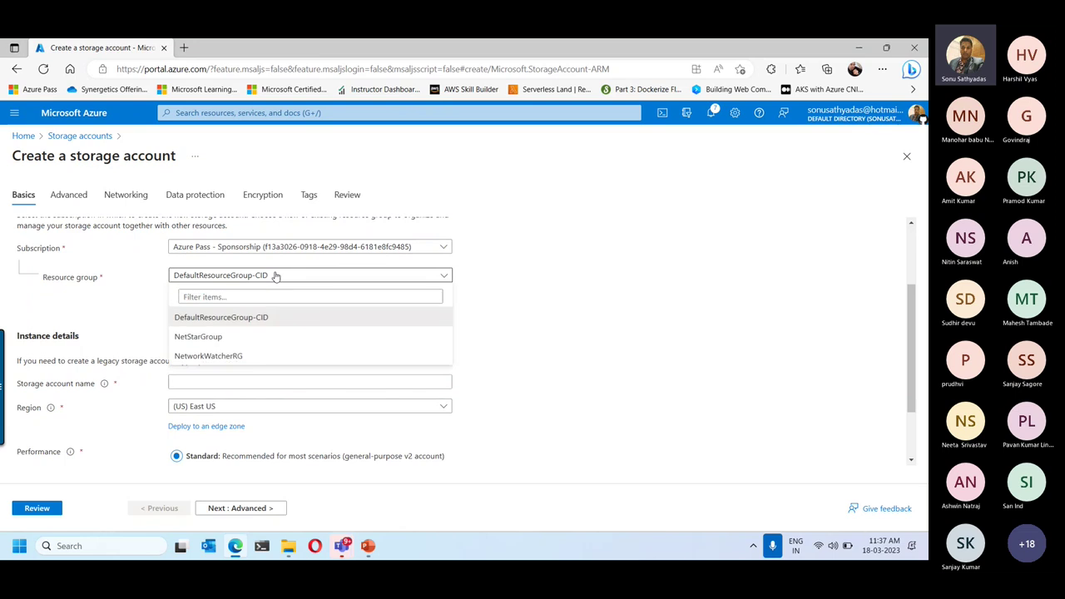
{"action": "left_click", "coordinate": [201, 337]}
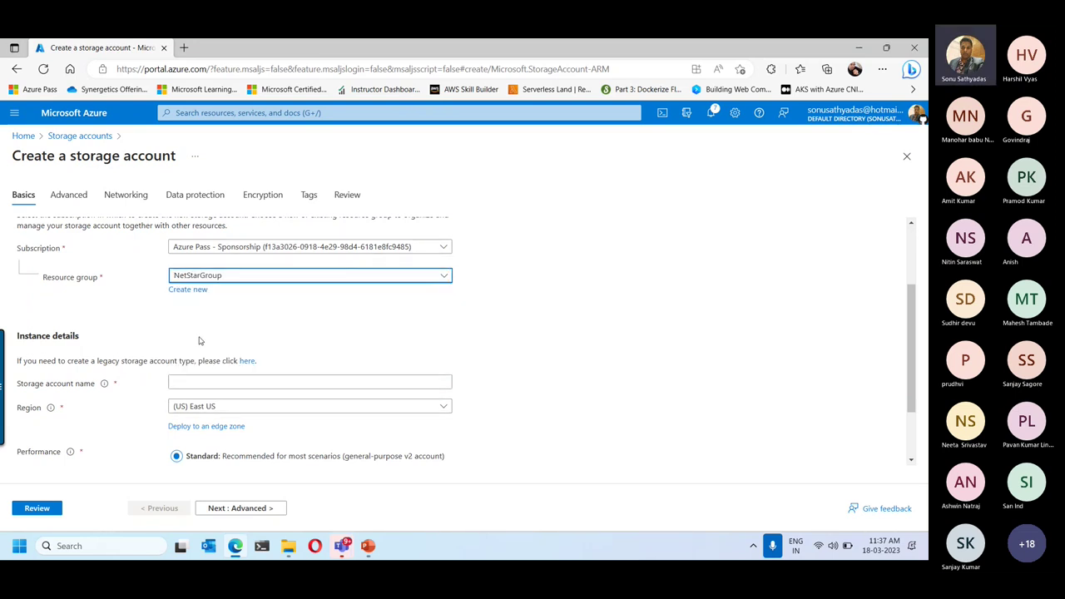
{"action": "scroll", "coordinate": [230, 316], "scroll_direction": "down", "scroll_amount": 2}
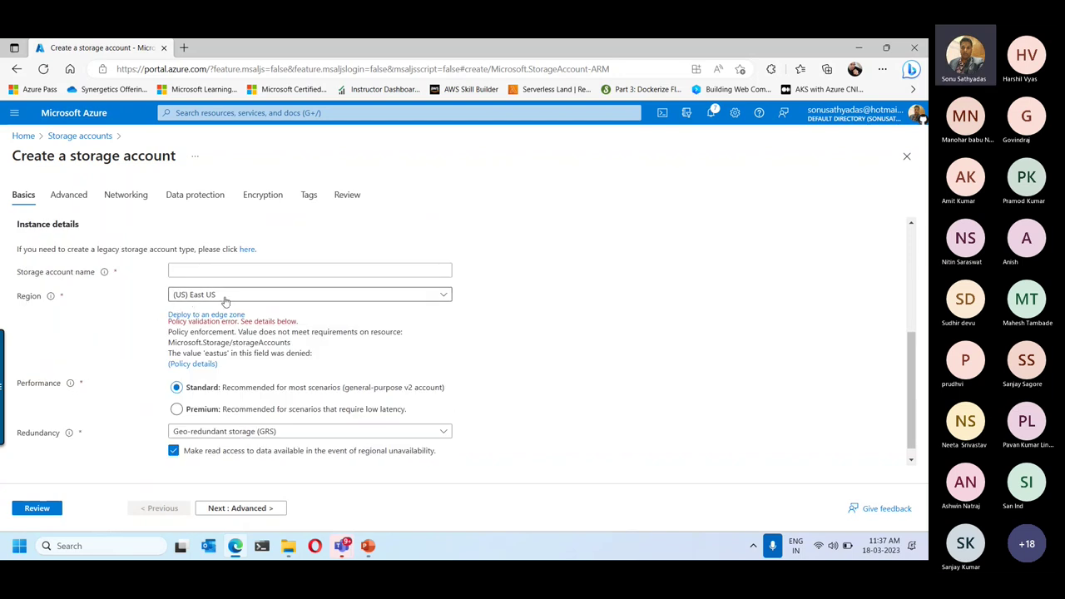
Highlight the policy error showing the eastus region was denied.
{"action": "left_click_drag", "start_coordinate": [168, 323], "coordinate": [299, 327]}
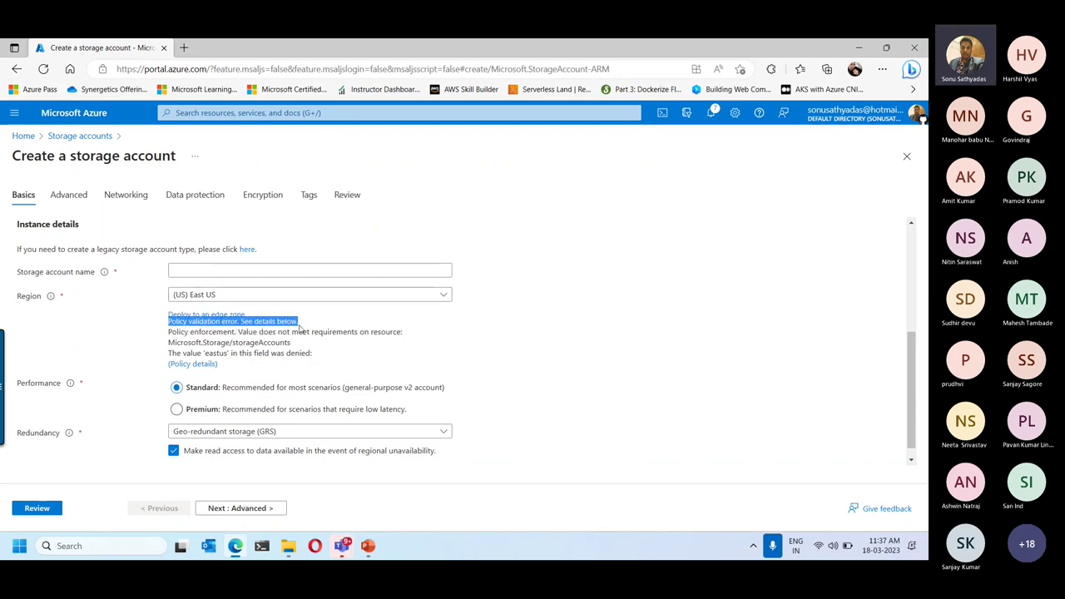
{"action": "left_click", "coordinate": [223, 342]}
{"action": "left_click_drag", "start_coordinate": [171, 333], "coordinate": [264, 333]}
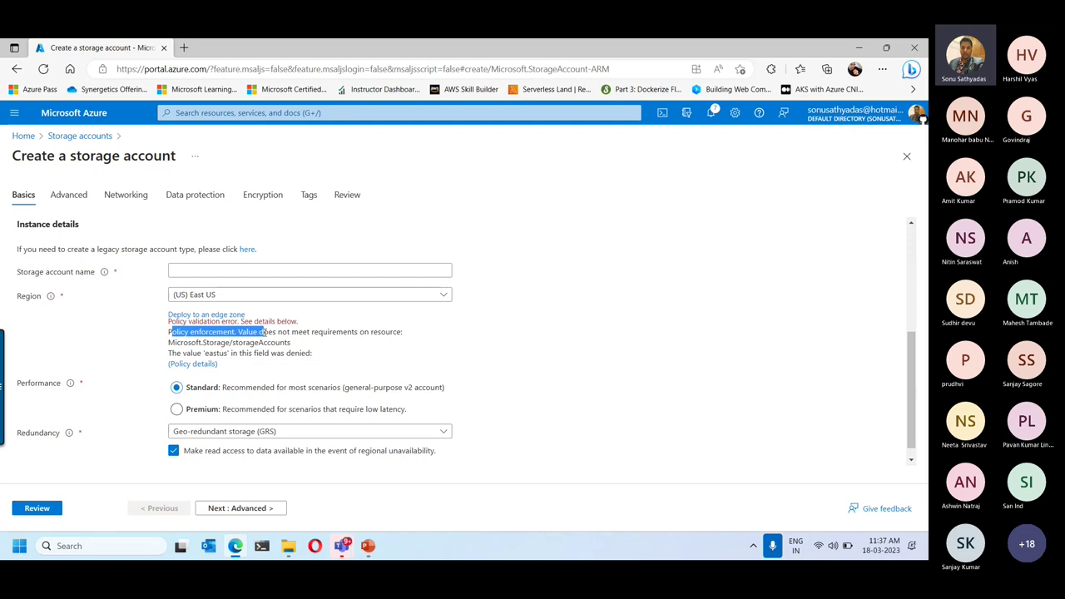
{"action": "double_click", "coordinate": [218, 354]}
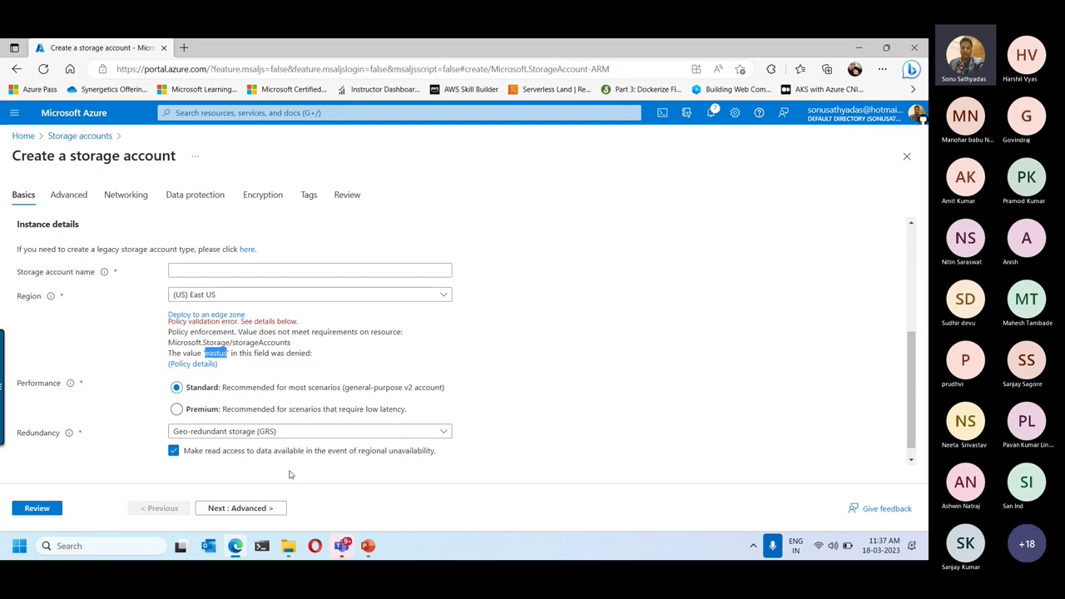
Change the storage account region to Central India, then to Canada Central.
{"action": "left_click", "coordinate": [245, 301]}
{"action": "scroll", "coordinate": [587, 339], "scroll_direction": "up", "scroll_amount": 5}
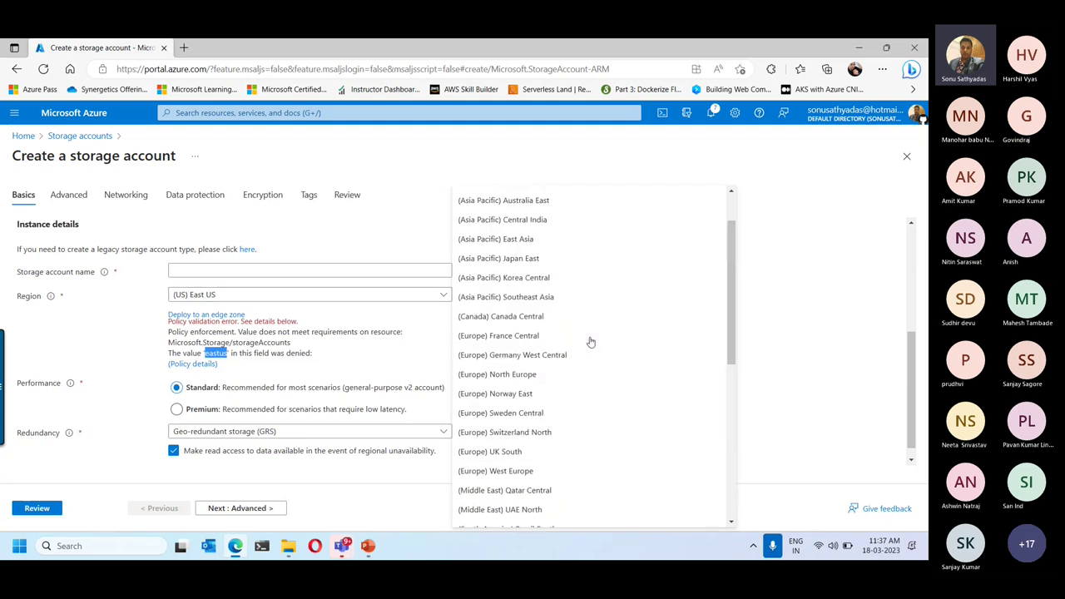
{"action": "left_click", "coordinate": [540, 279]}
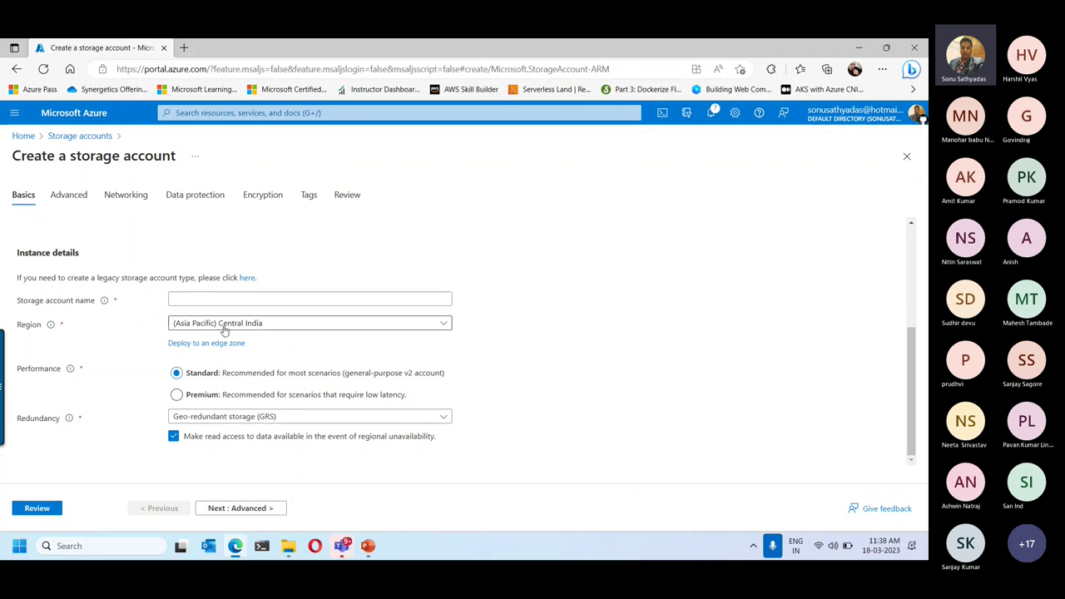
{"action": "left_click", "coordinate": [279, 328]}
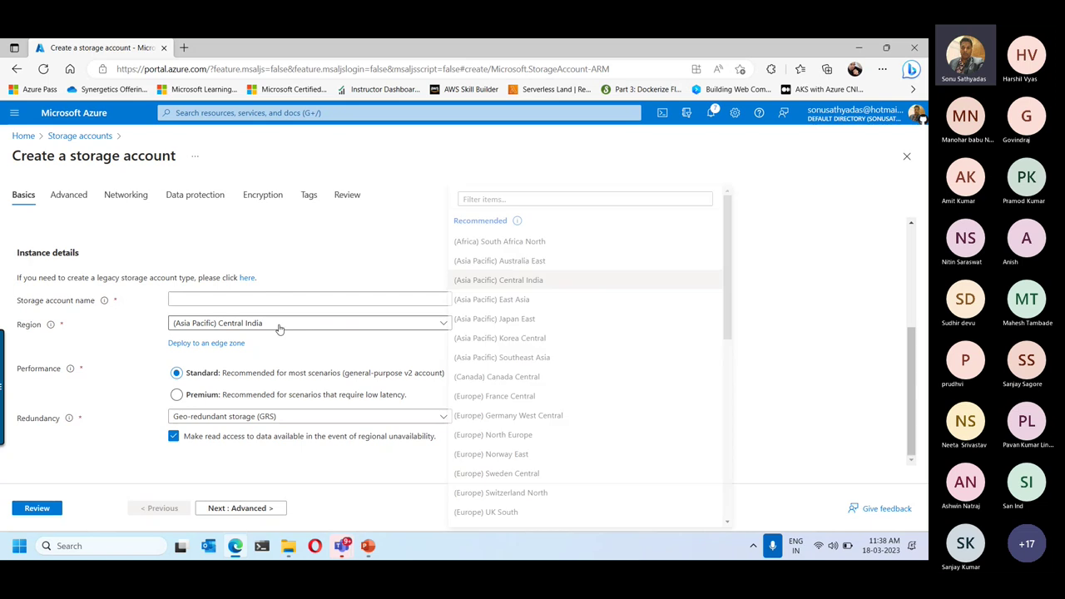
{"action": "left_click", "coordinate": [522, 376]}
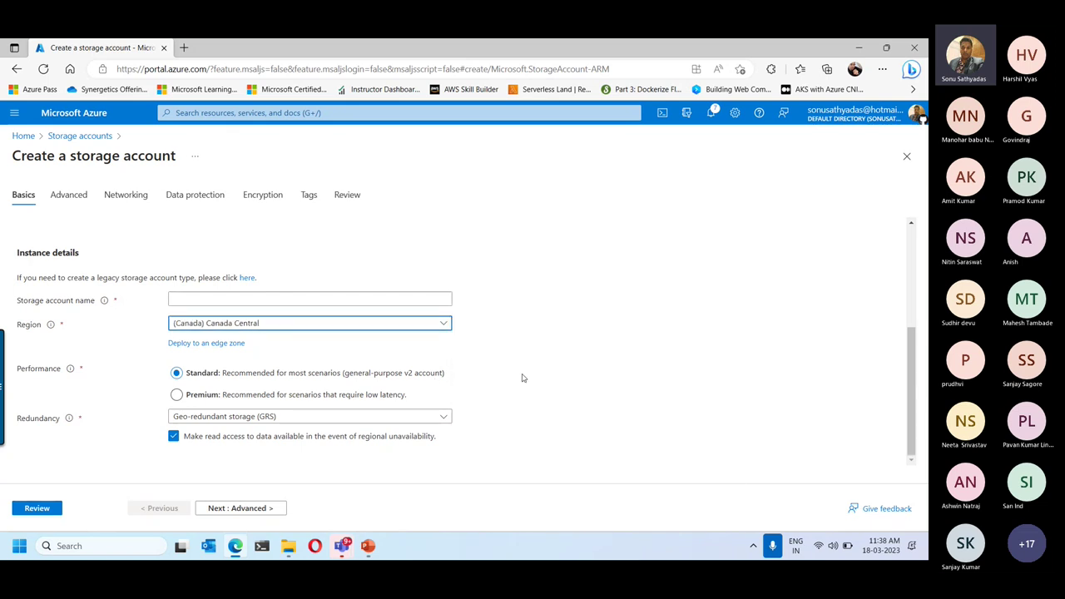
Highlight the renewed policy error and discard the storage account form.
{"action": "left_click", "coordinate": [318, 297]}
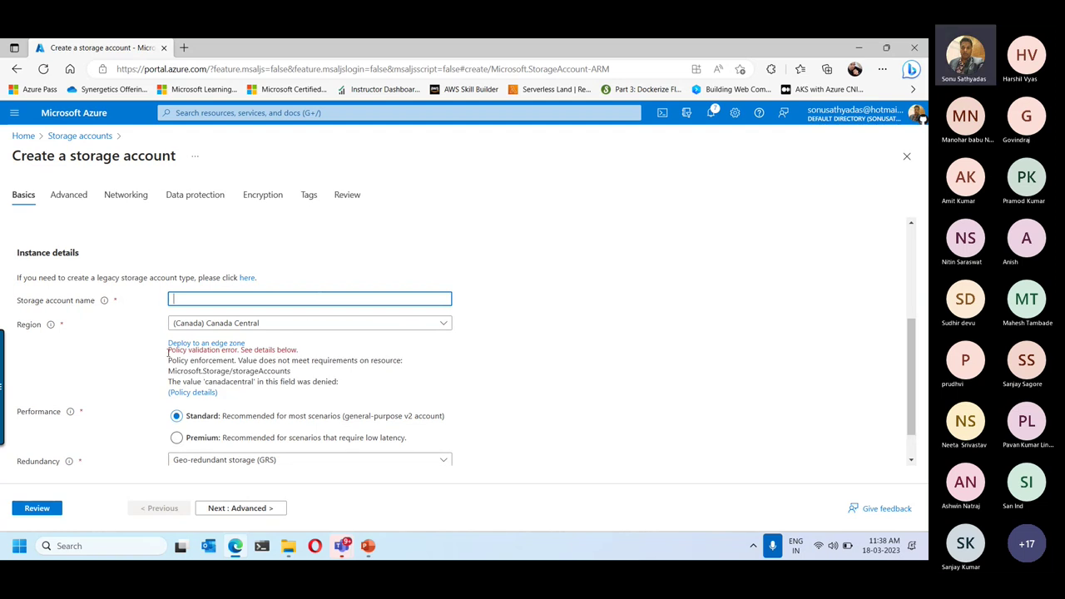
{"action": "left_click_drag", "start_coordinate": [169, 350], "coordinate": [364, 383]}
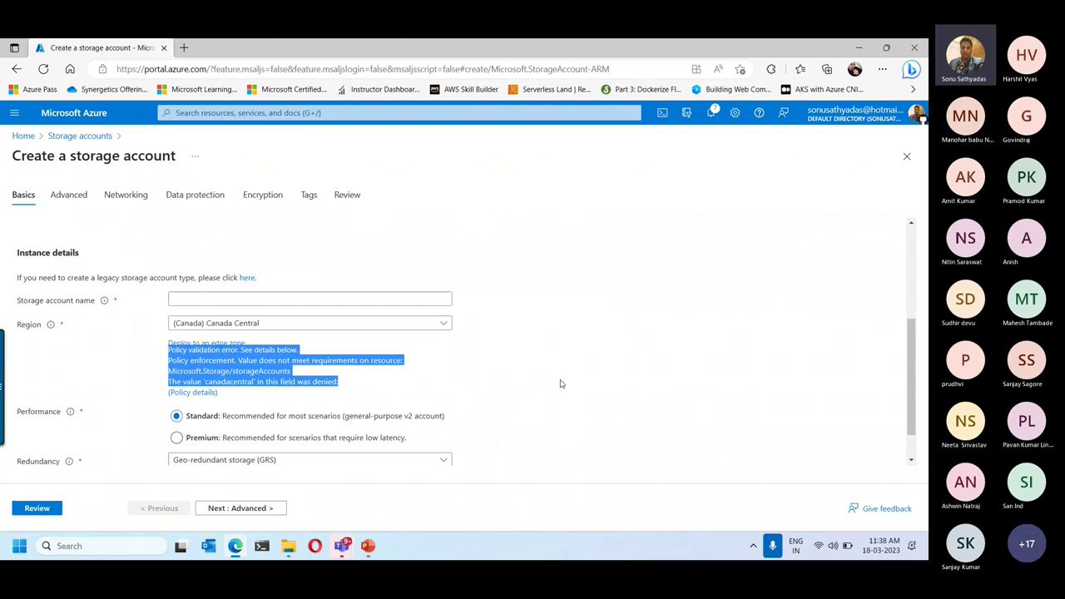
{"action": "left_click", "coordinate": [561, 383]}
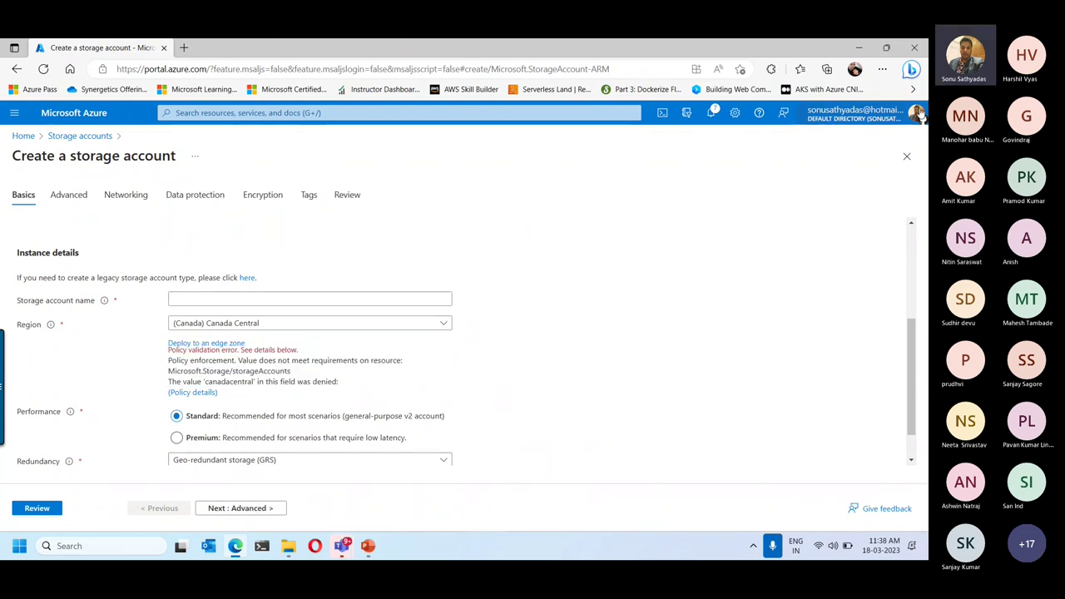
{"action": "left_click", "coordinate": [908, 159]}
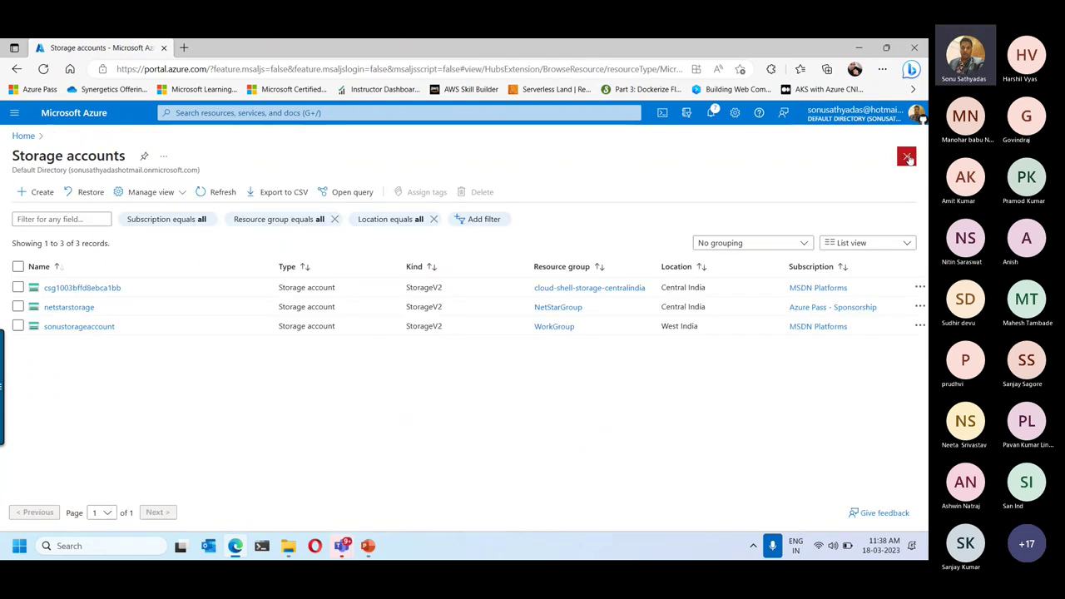
Start creating a new virtual machine in resource group NetStarGroup.
{"action": "left_click", "coordinate": [907, 157]}
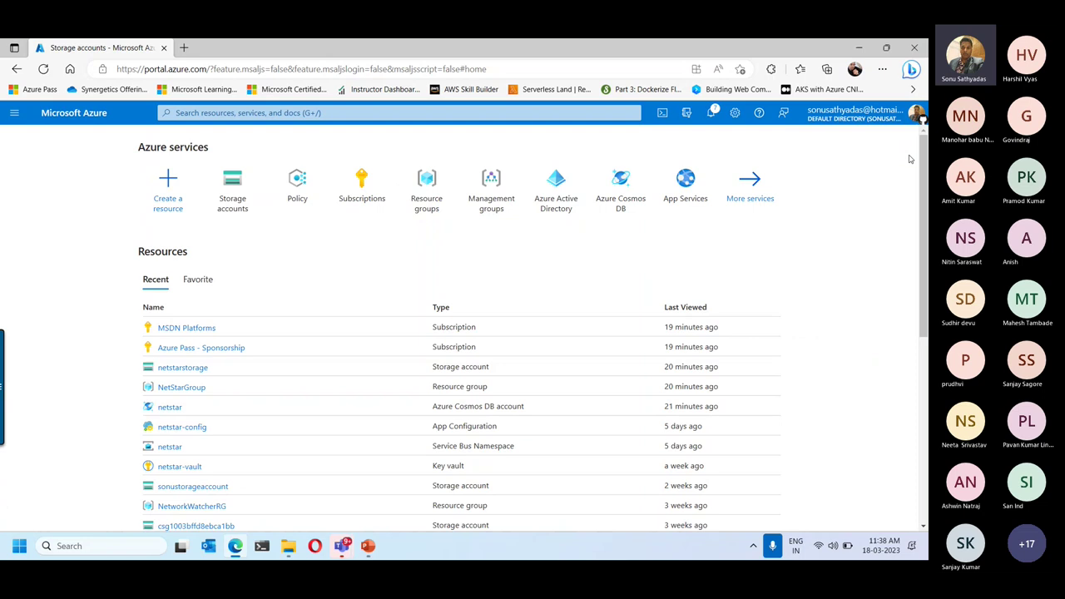
{"action": "left_click", "coordinate": [173, 203]}
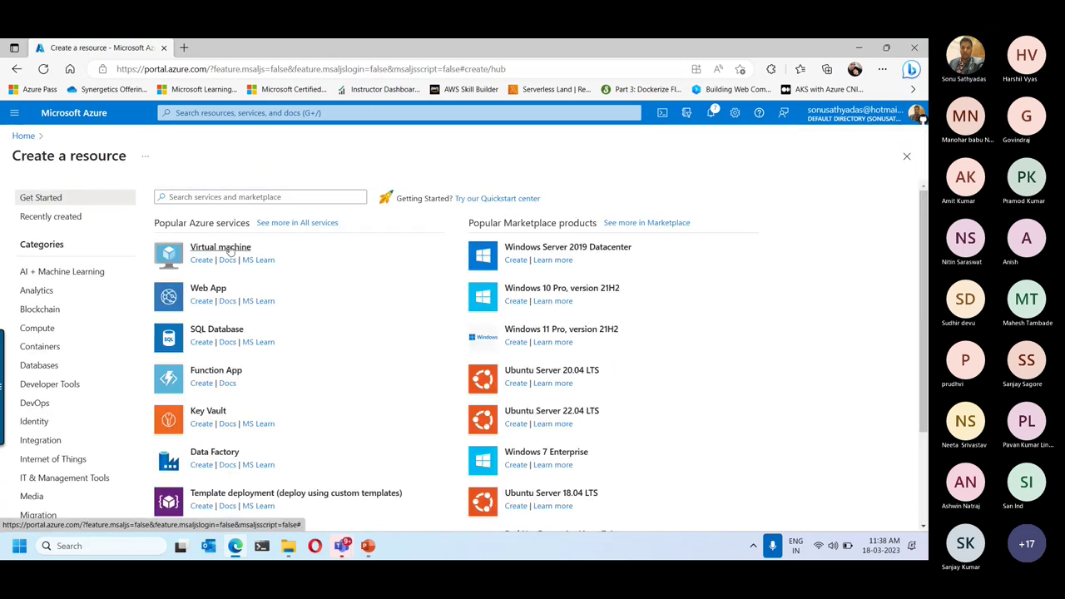
{"action": "left_click", "coordinate": [232, 251]}
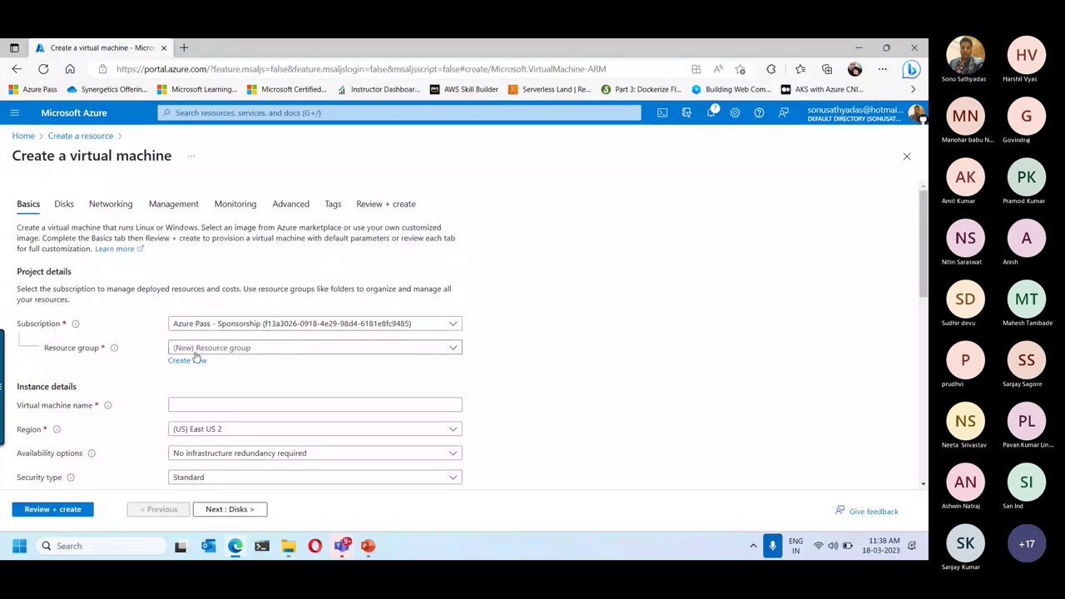
{"action": "left_click", "coordinate": [195, 348]}
{"action": "left_click", "coordinate": [194, 407]}
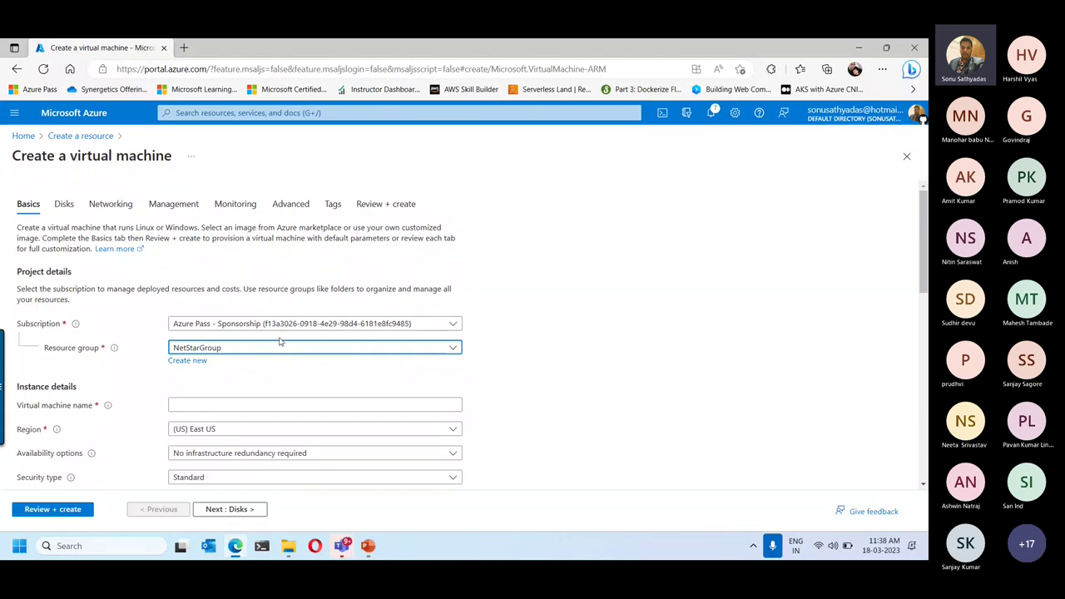
Set the virtual machine's region to (Asia Pacific) Central India.
{"action": "scroll", "coordinate": [280, 341], "scroll_direction": "down", "scroll_amount": 1}
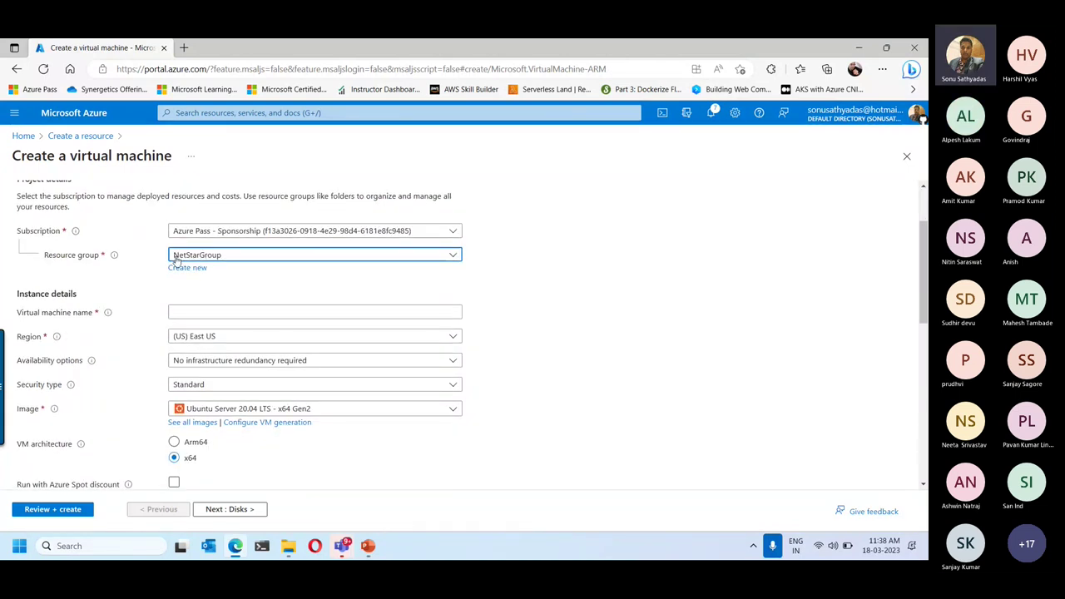
{"action": "left_click", "coordinate": [196, 338]}
{"action": "mouse_move", "coordinate": [229, 382]}
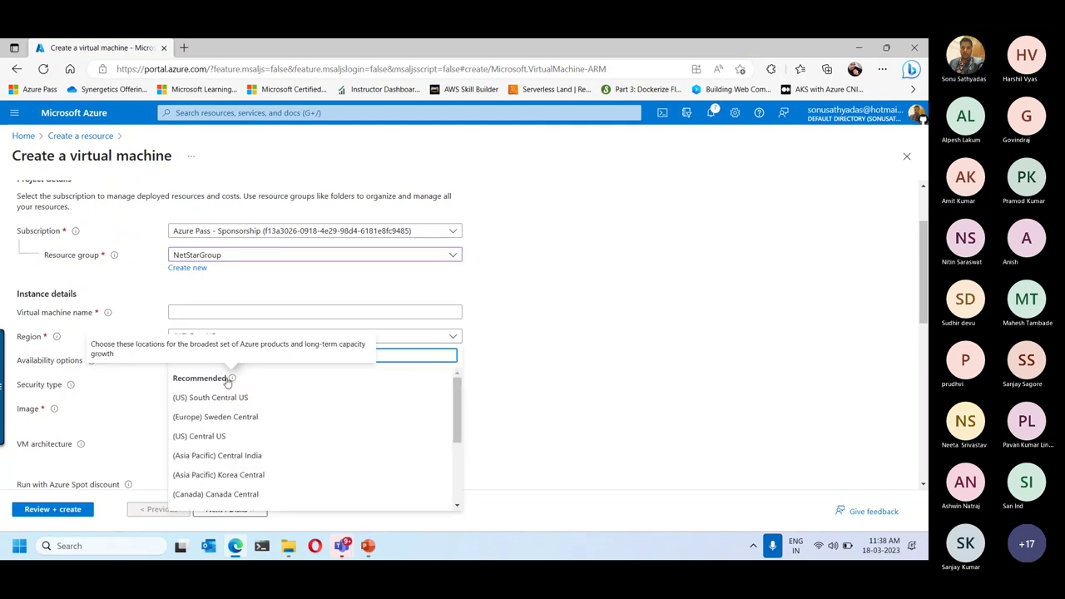
{"action": "type", "text": "india"}
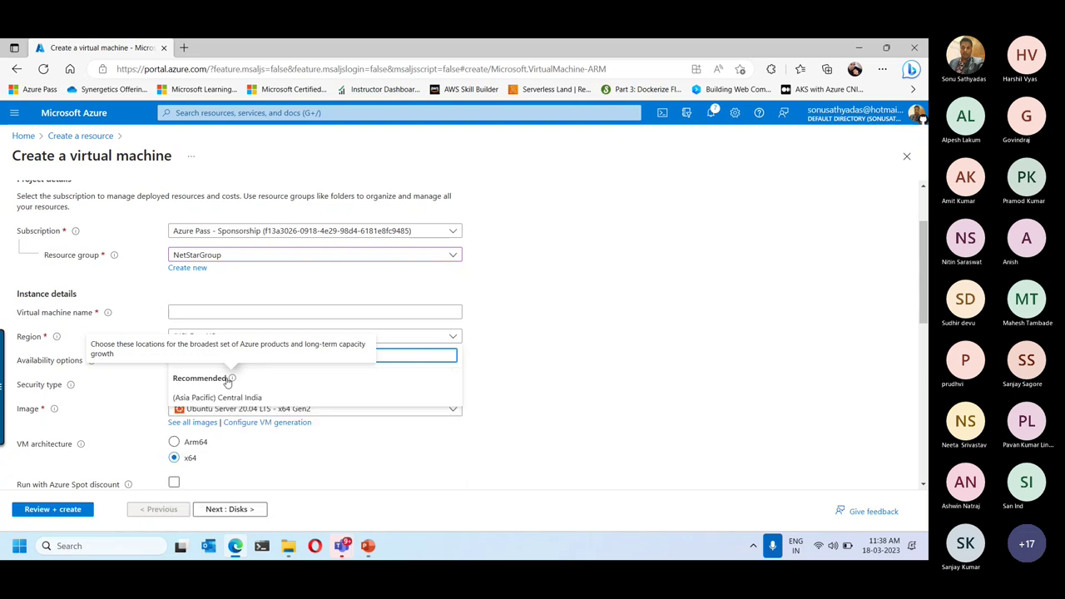
{"action": "left_click", "coordinate": [242, 398]}
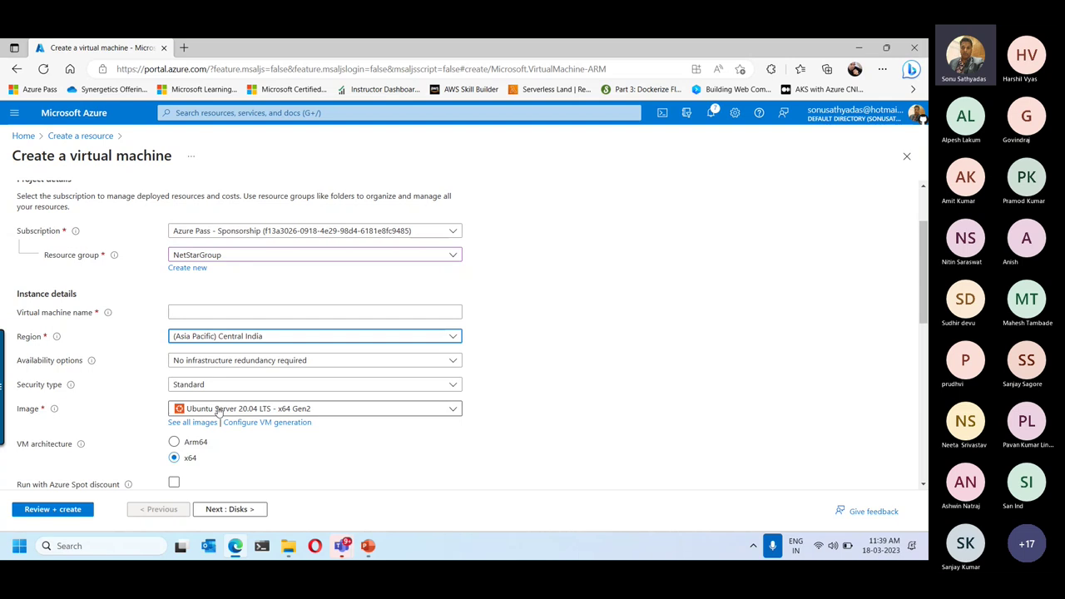
{"action": "scroll", "coordinate": [266, 407], "scroll_direction": "down", "scroll_amount": 1}
{"action": "scroll", "coordinate": [267, 406], "scroll_direction": "down", "scroll_amount": 3}
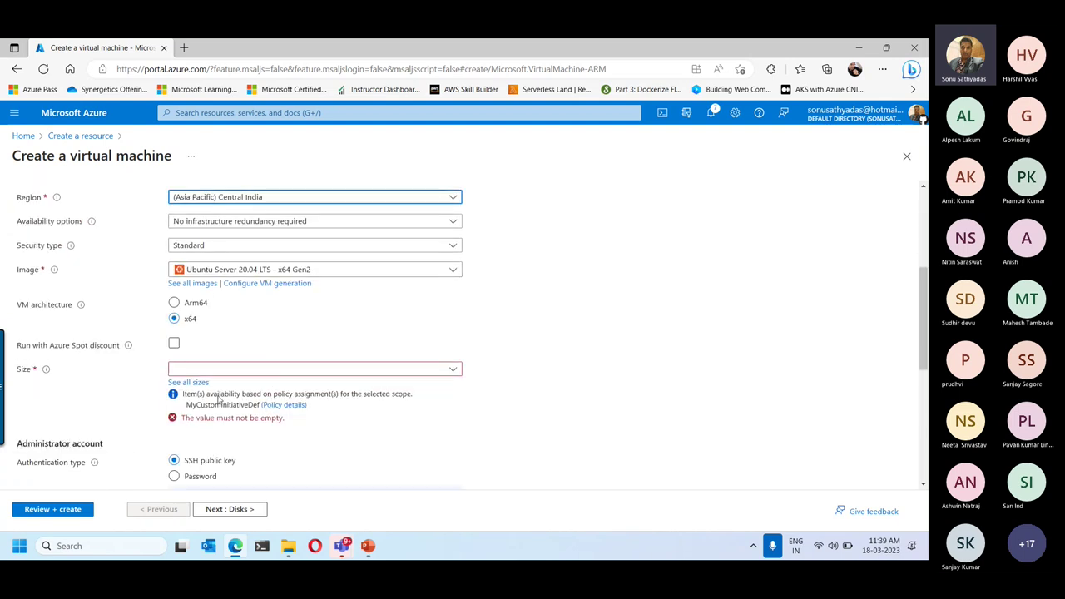
Choose Standard_B2s (2 vCPUs, 4 GiB) from the B-Series group of the full size catalogue.
{"action": "left_click", "coordinate": [226, 371]}
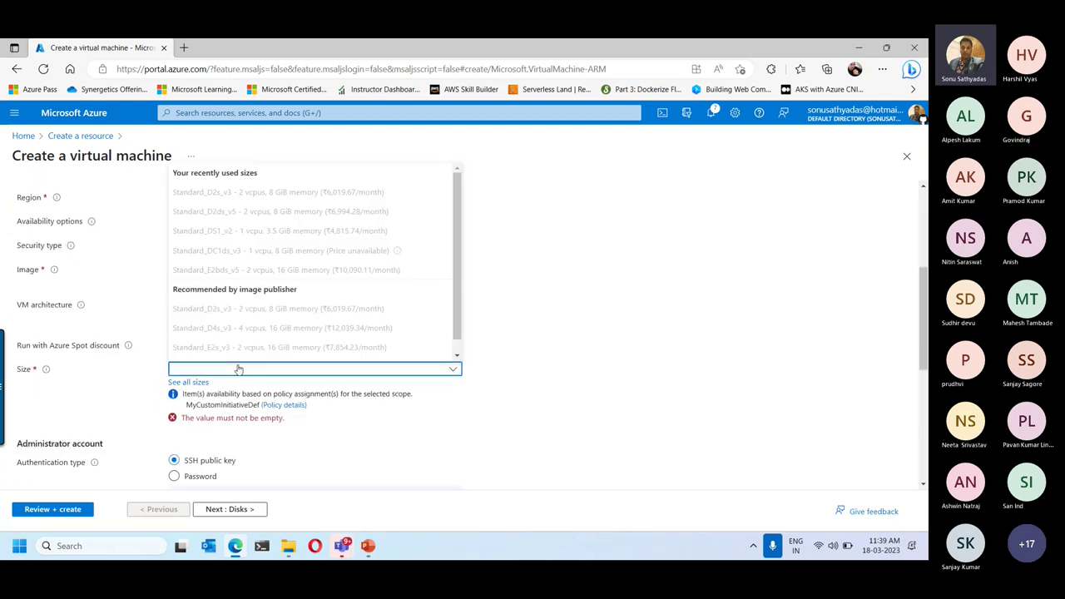
{"action": "left_click_drag", "start_coordinate": [457, 269], "coordinate": [458, 302]}
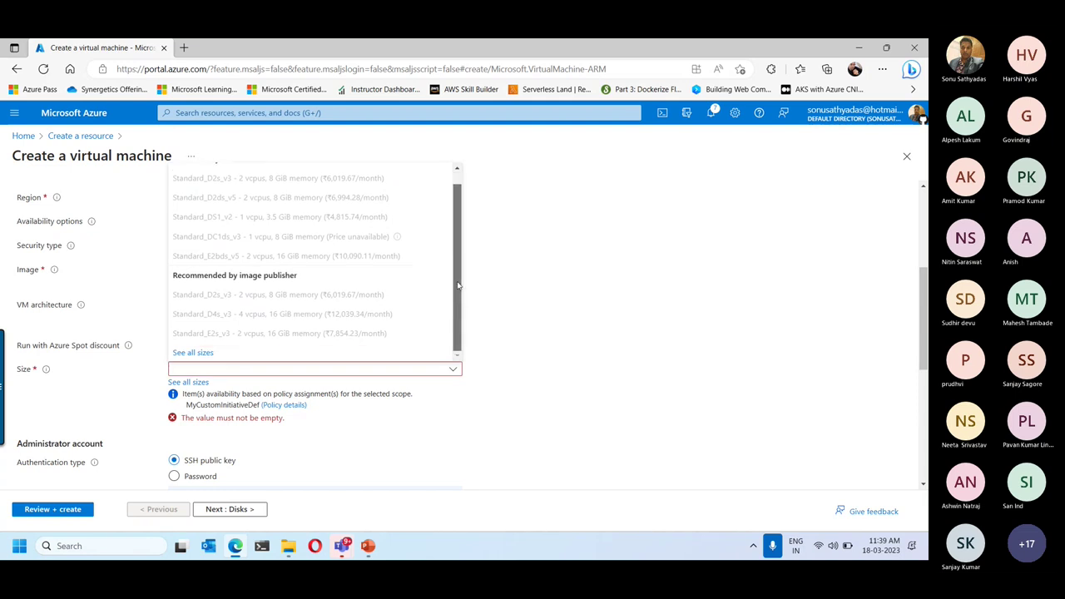
{"action": "left_click", "coordinate": [192, 382]}
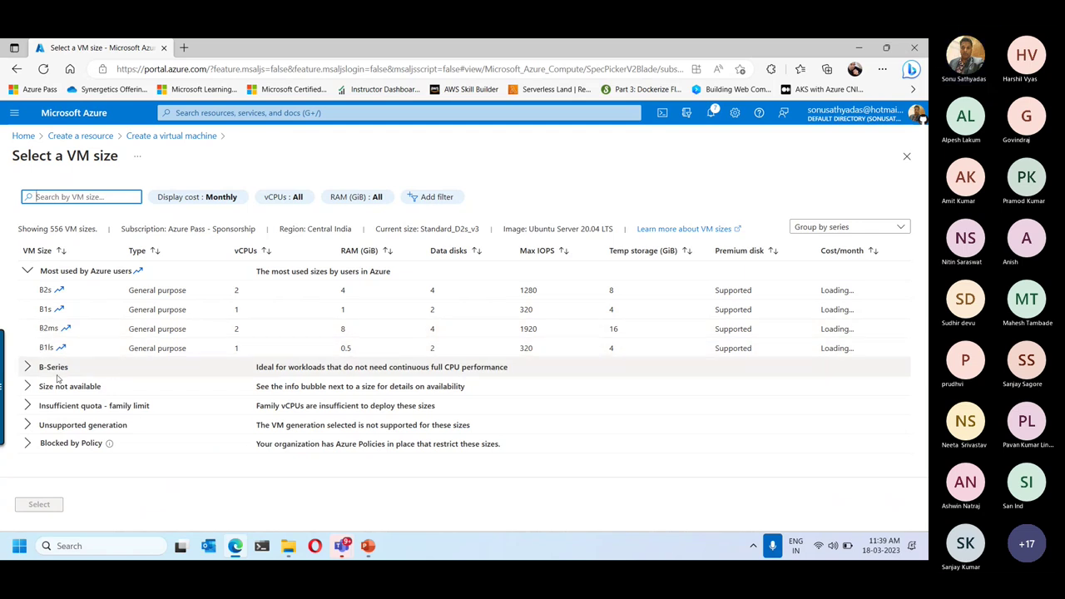
{"action": "left_click", "coordinate": [26, 367]}
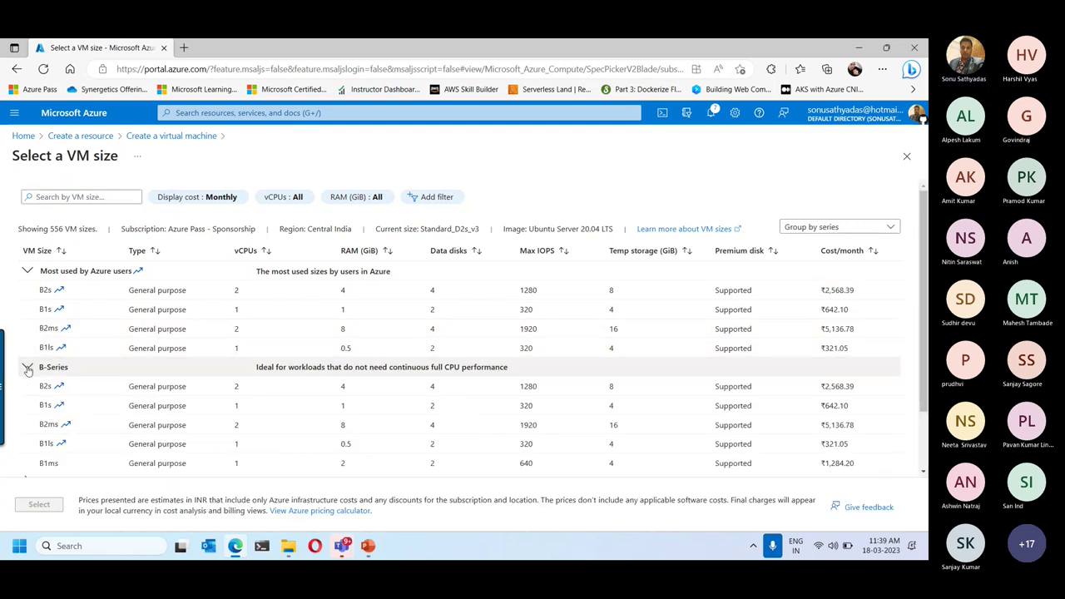
{"action": "scroll", "coordinate": [87, 383], "scroll_direction": "down", "scroll_amount": 1}
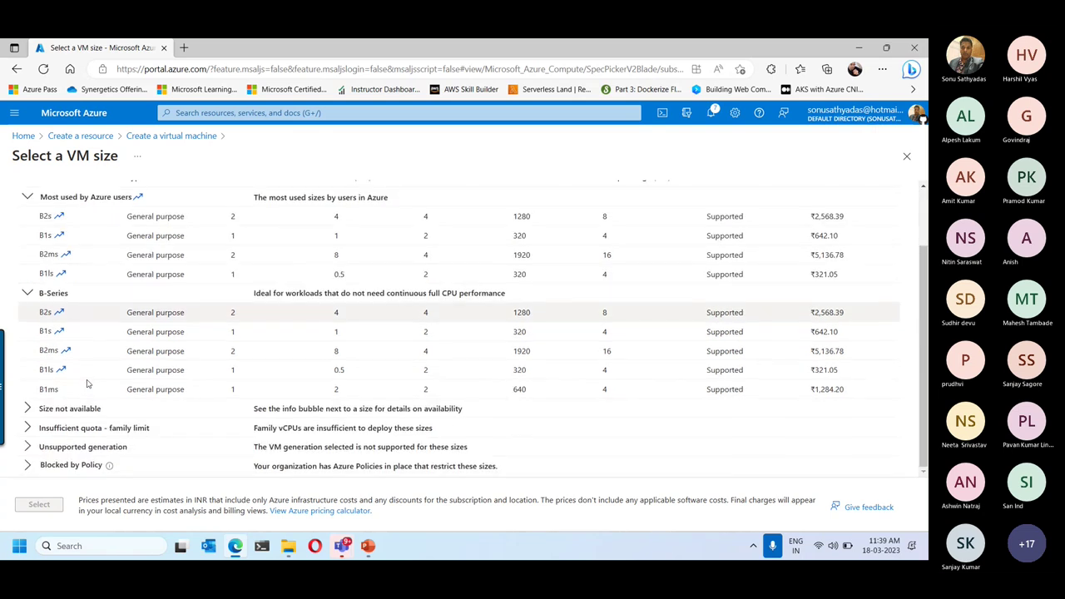
{"action": "left_click", "coordinate": [28, 408]}
{"action": "scroll", "coordinate": [67, 399], "scroll_direction": "down", "scroll_amount": 1}
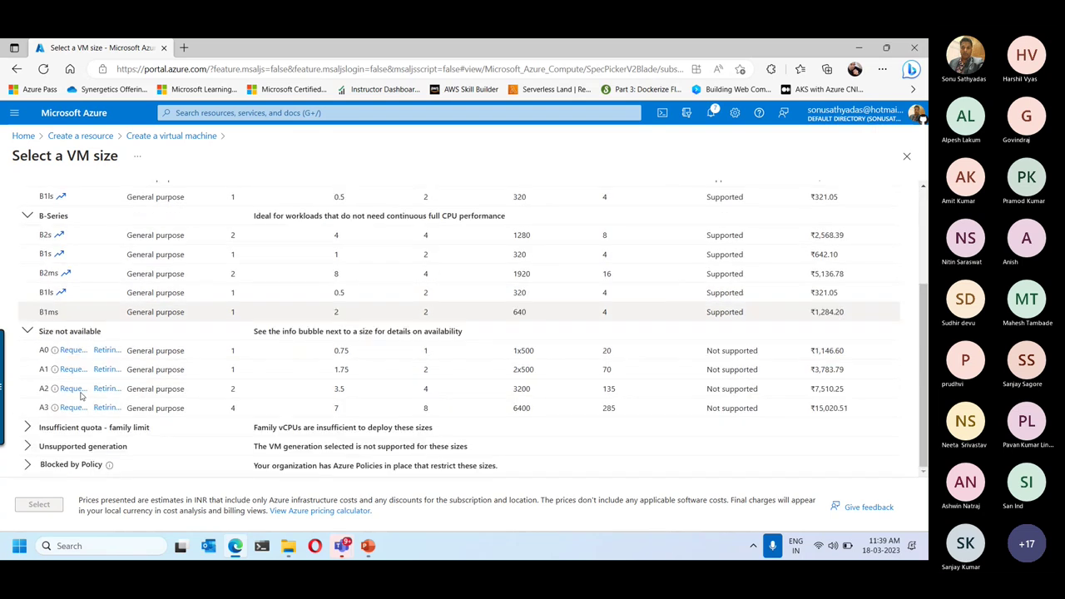
{"action": "scroll", "coordinate": [67, 349], "scroll_direction": "up", "scroll_amount": 3}
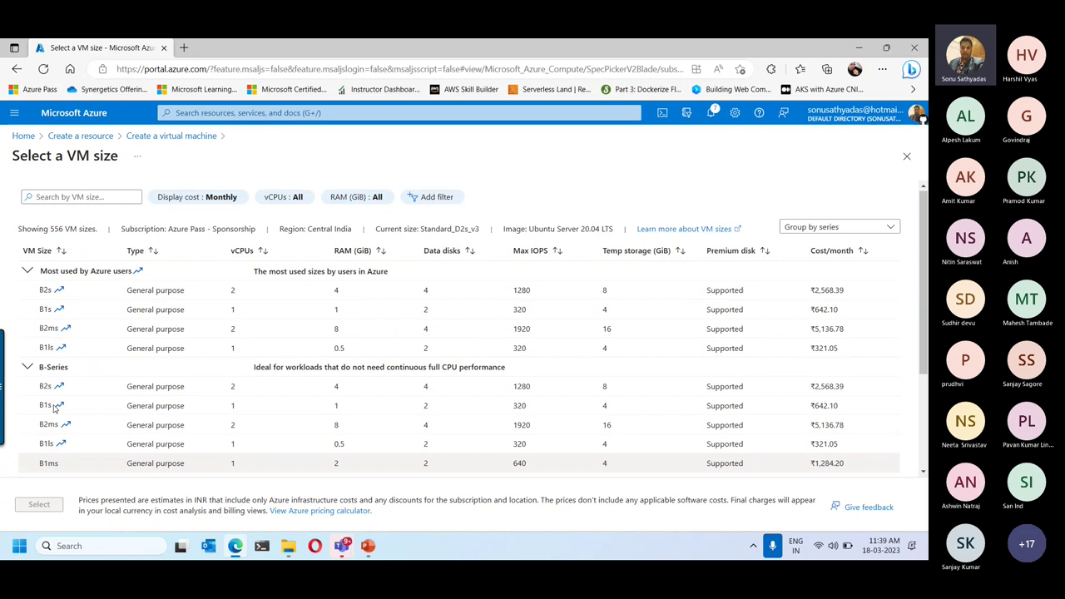
{"action": "left_click", "coordinate": [48, 291]}
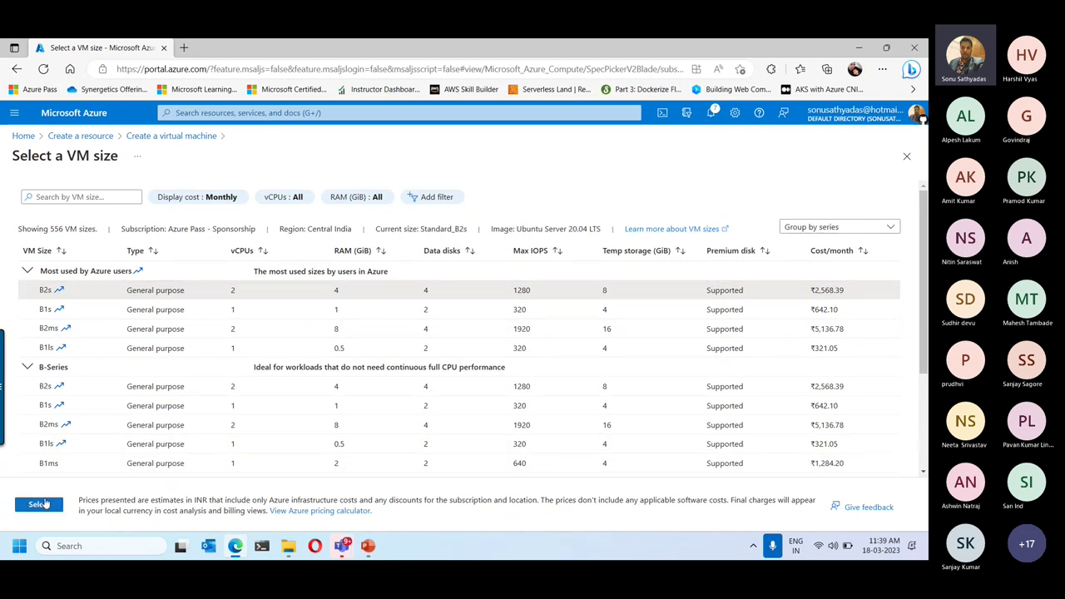
{"action": "left_click", "coordinate": [39, 504]}
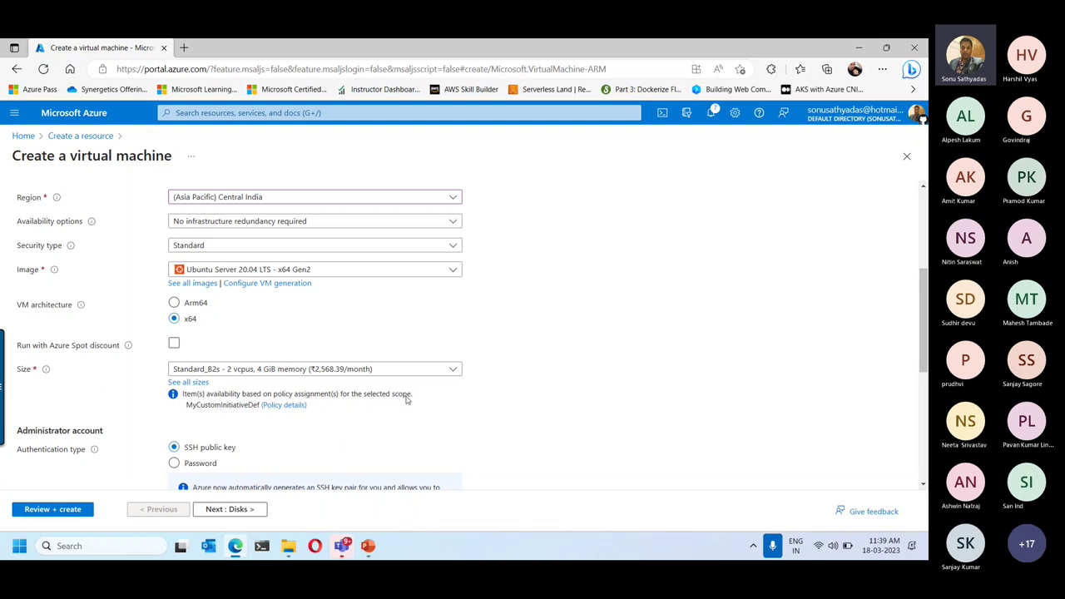
{"action": "left_click", "coordinate": [283, 405]}
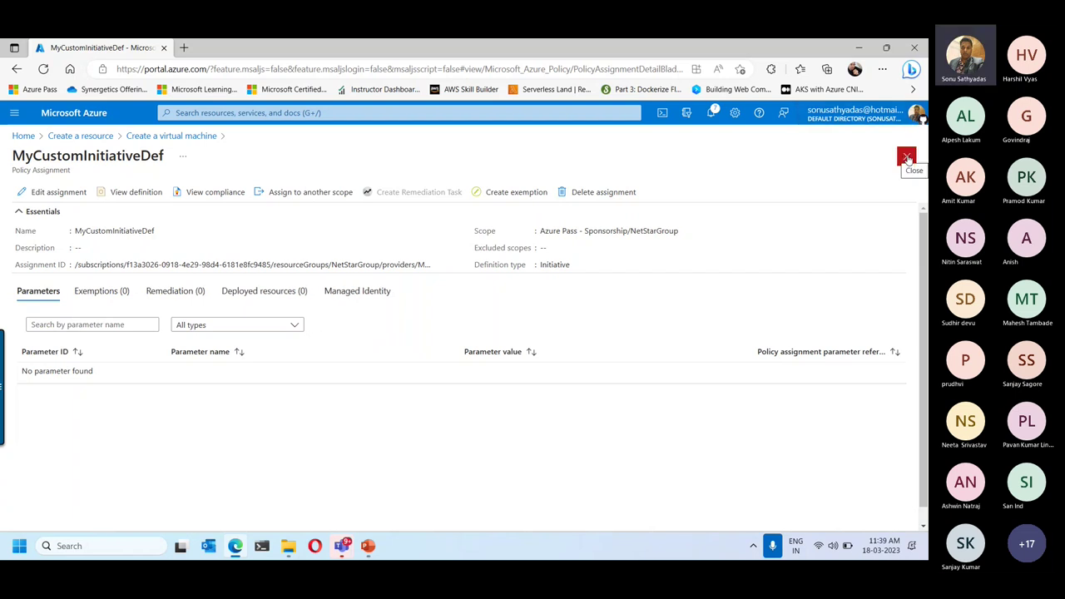
{"action": "left_click", "coordinate": [908, 158]}
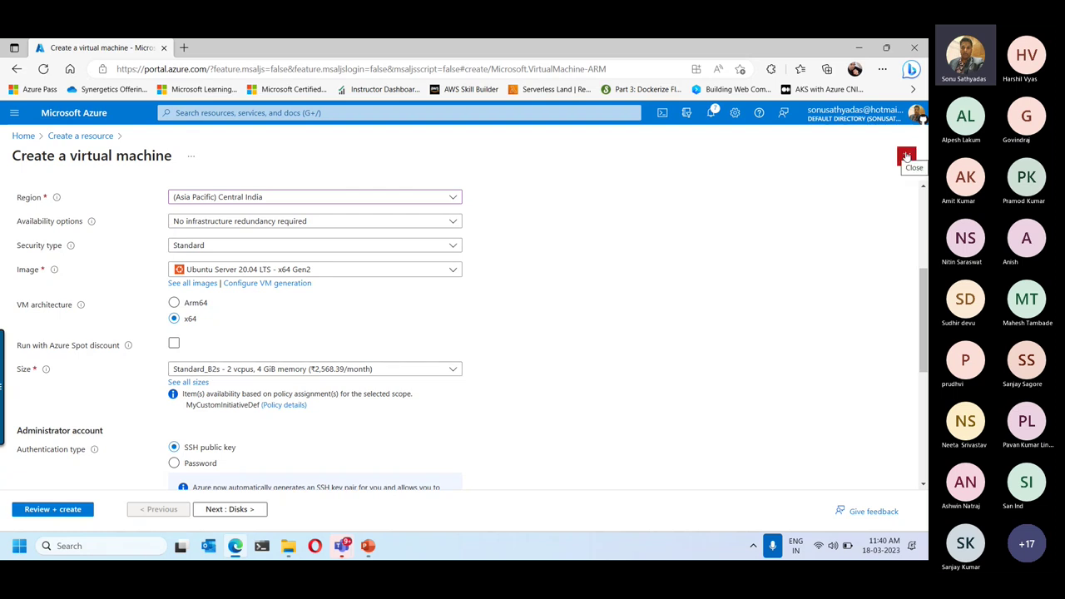
Change the virtual machine's region to (US) East US.
{"action": "left_click", "coordinate": [418, 371]}
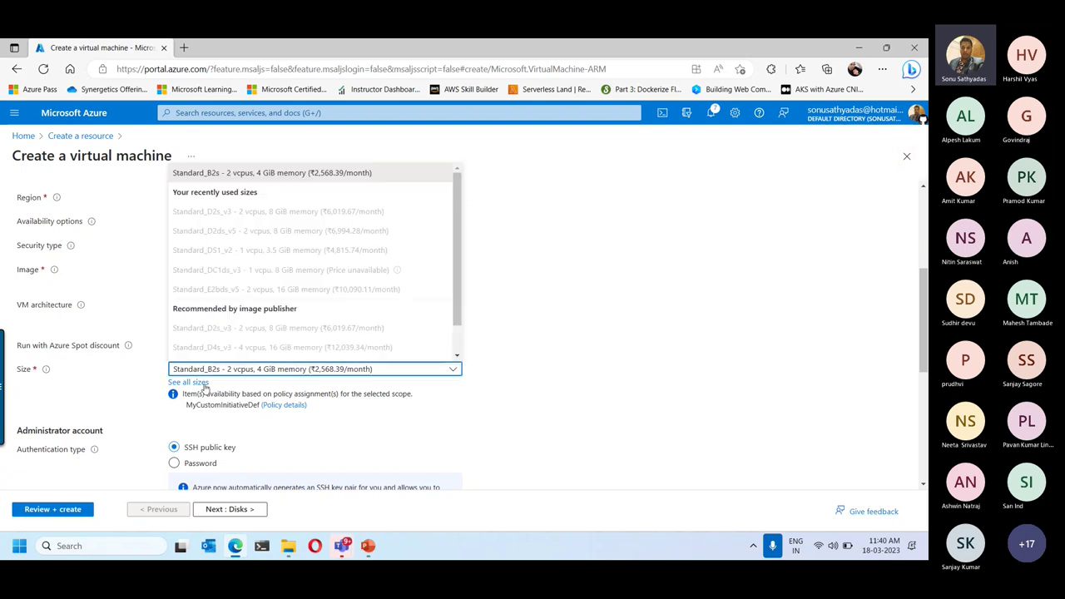
{"action": "left_click", "coordinate": [196, 384]}
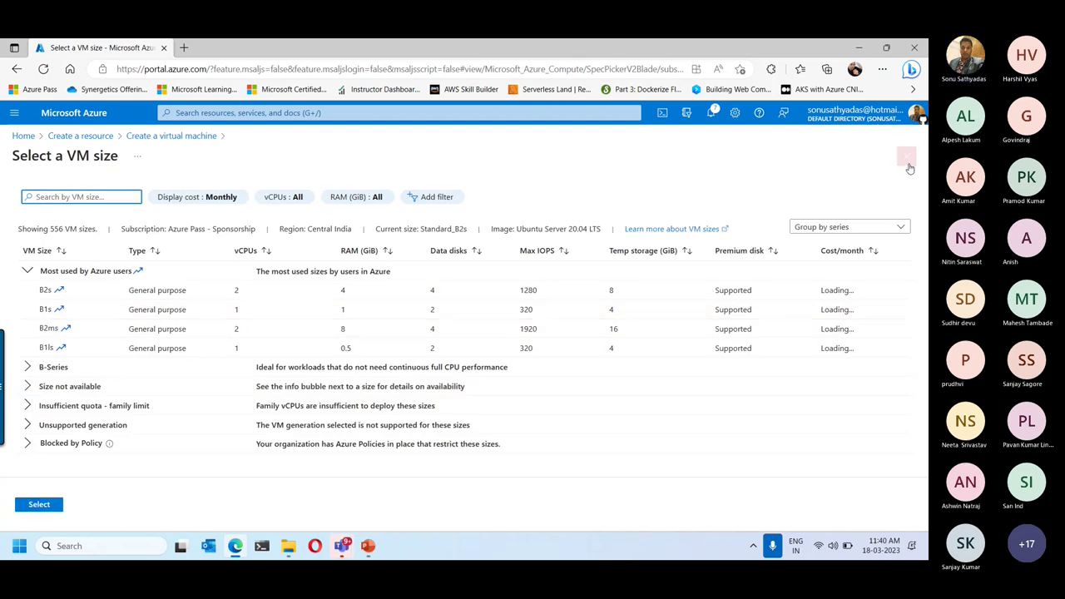
{"action": "left_click", "coordinate": [906, 158]}
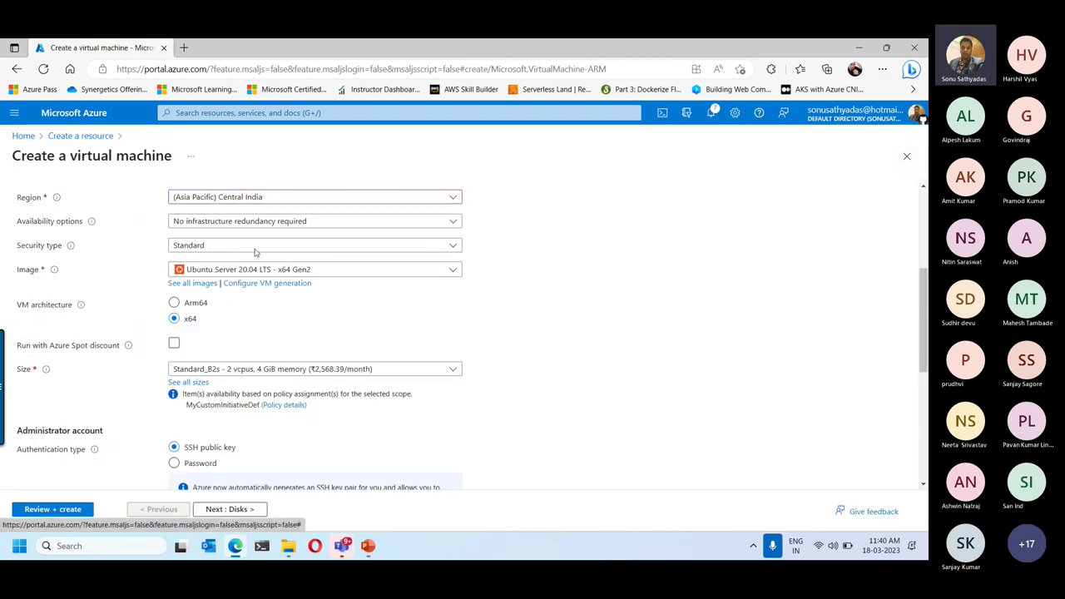
{"action": "left_click", "coordinate": [266, 198]}
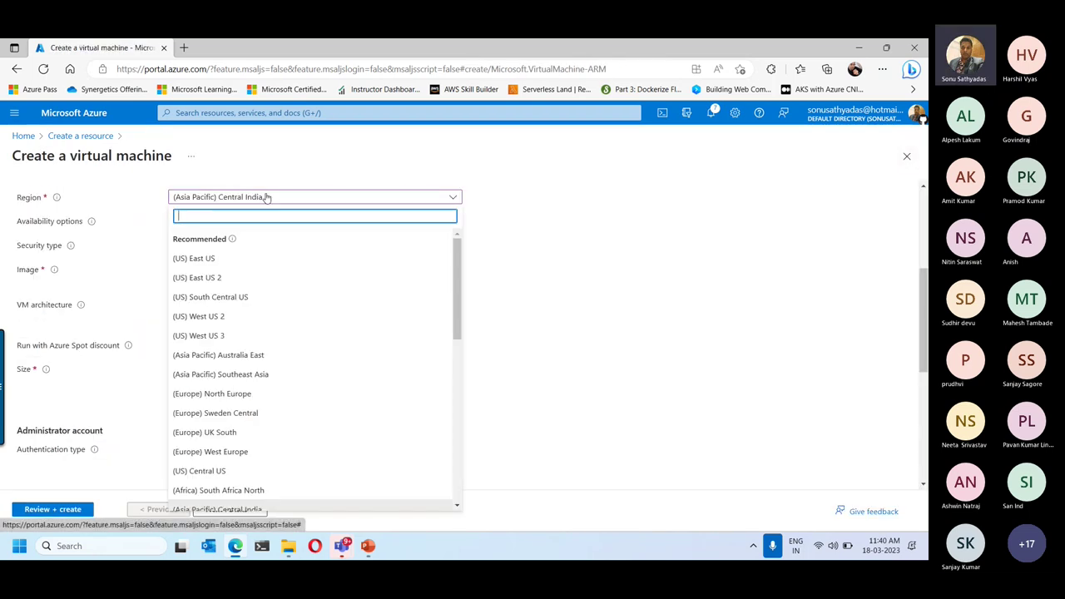
{"action": "left_click", "coordinate": [218, 258]}
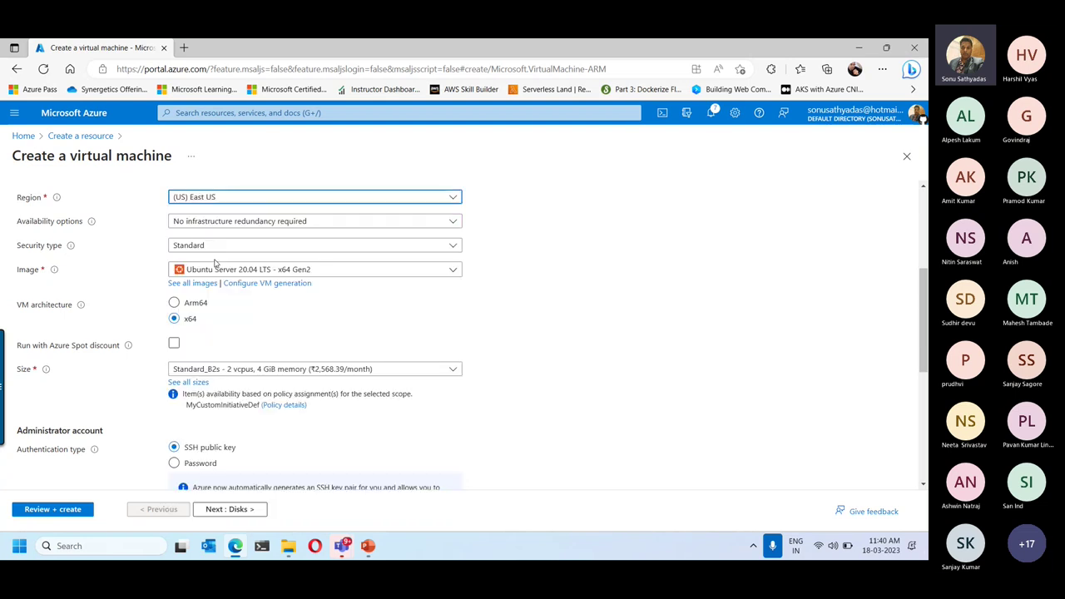
Browse the B-Series and unavailable size groups, keeping Standard_B2s at ₹2,384.94/month.
{"action": "left_click", "coordinate": [249, 375]}
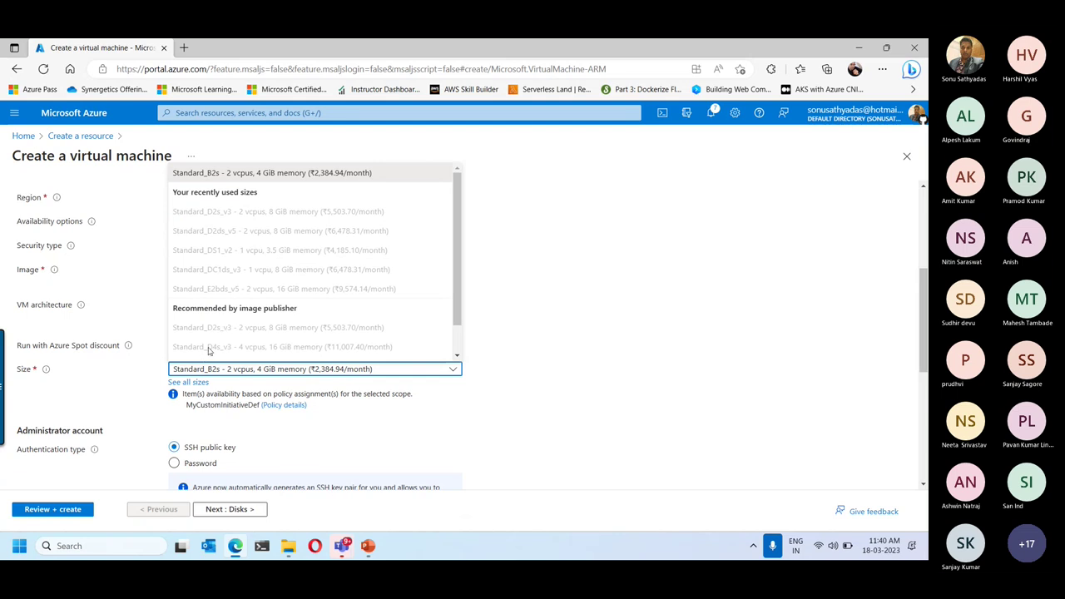
{"action": "scroll", "coordinate": [208, 350], "scroll_direction": "down", "scroll_amount": 2}
{"action": "left_click", "coordinate": [202, 351]}
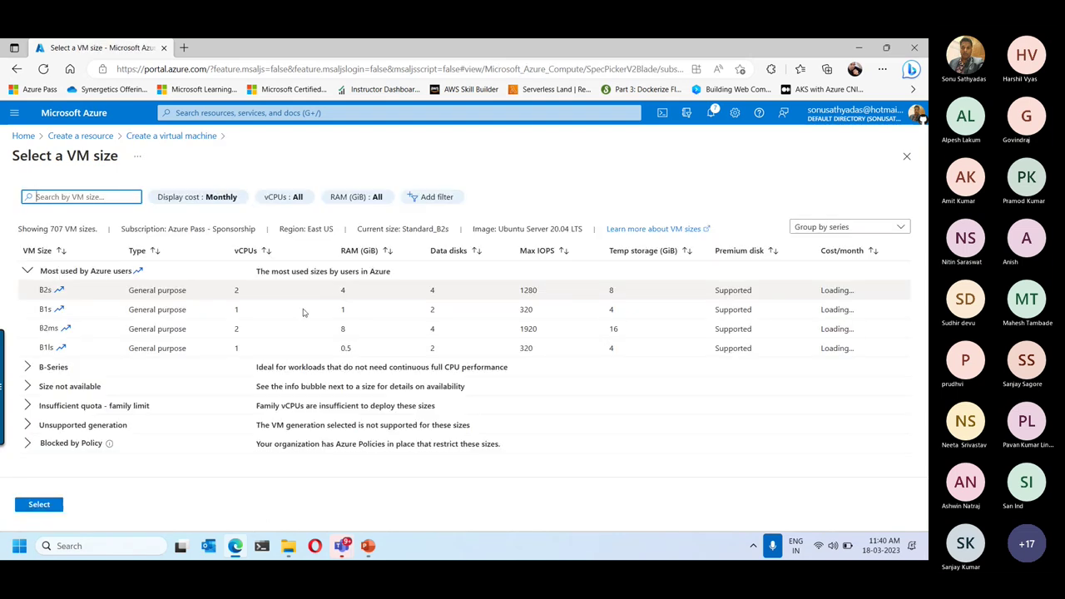
{"action": "left_click", "coordinate": [27, 367]}
{"action": "scroll", "coordinate": [70, 397], "scroll_direction": "down", "scroll_amount": 1}
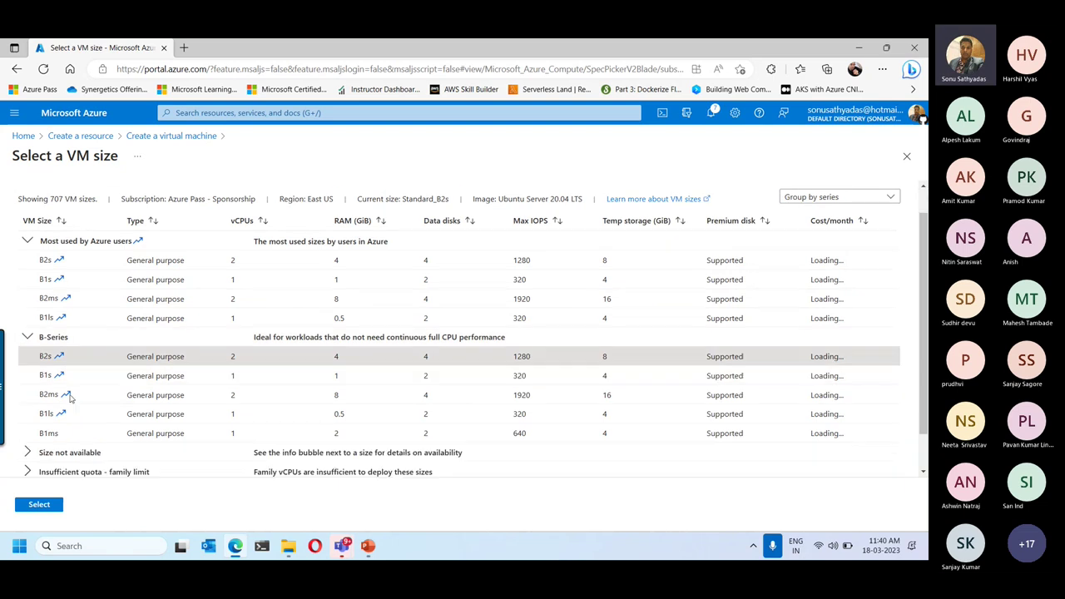
{"action": "scroll", "coordinate": [70, 397], "scroll_direction": "down", "scroll_amount": 1}
{"action": "scroll", "coordinate": [70, 398], "scroll_direction": "up", "scroll_amount": 2}
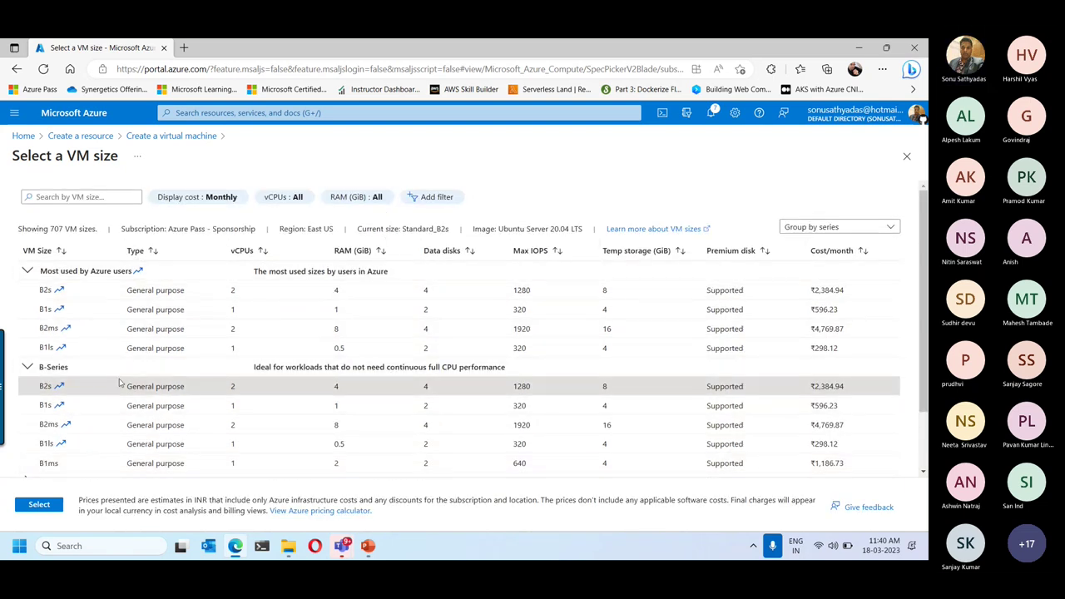
{"action": "scroll", "coordinate": [120, 382], "scroll_direction": "down", "scroll_amount": 2}
{"action": "left_click", "coordinate": [27, 409]}
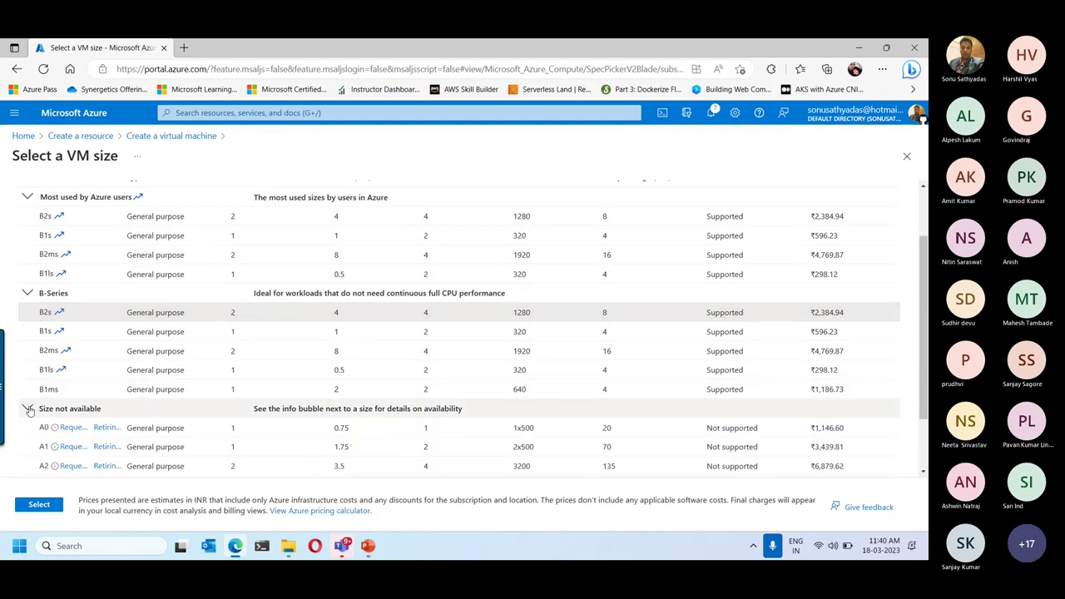
{"action": "left_click", "coordinate": [27, 409]}
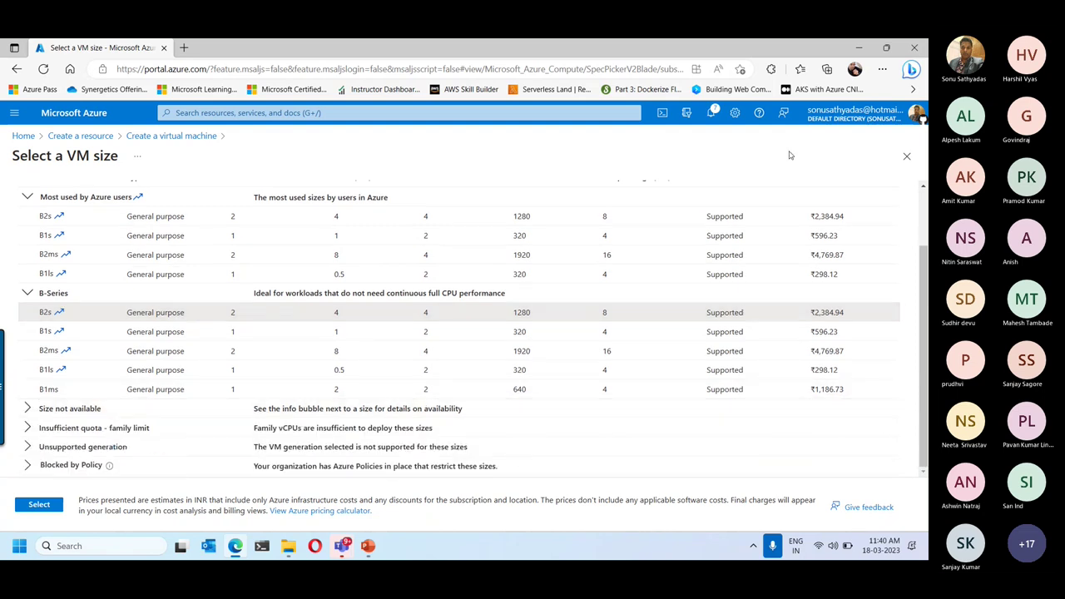
{"action": "left_click", "coordinate": [907, 156]}
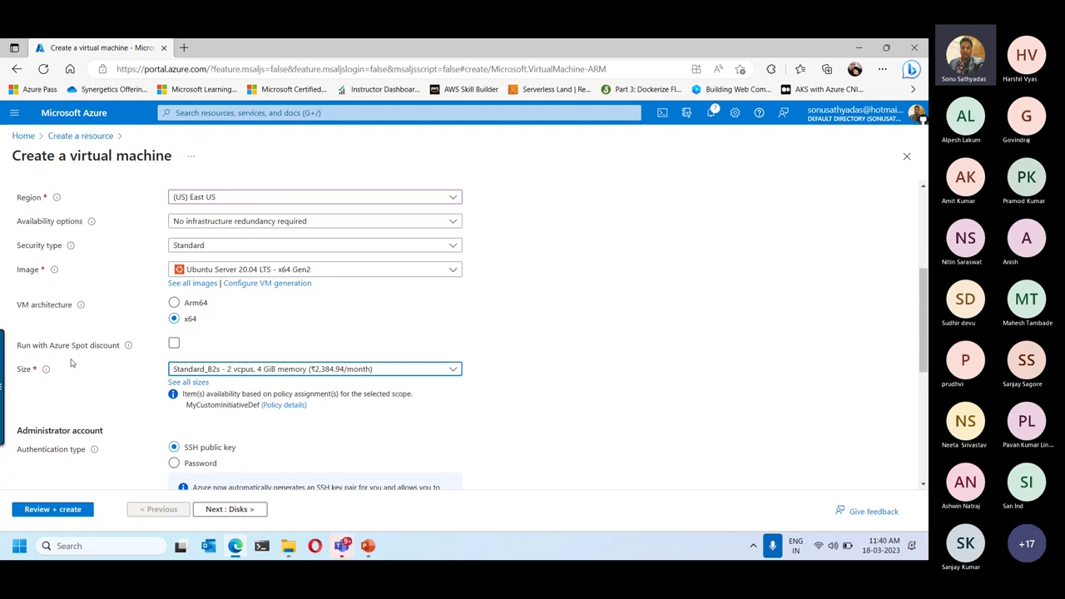
Discard the unsaved virtual machine draft and close the Create a resource page.
{"action": "left_click", "coordinate": [907, 156]}
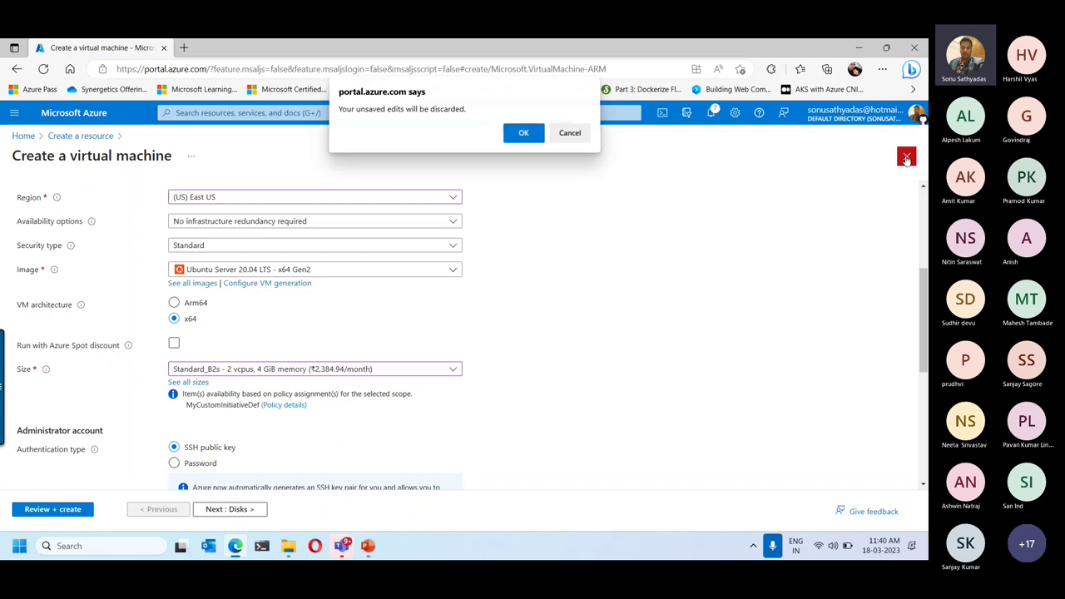
{"action": "left_click", "coordinate": [524, 136]}
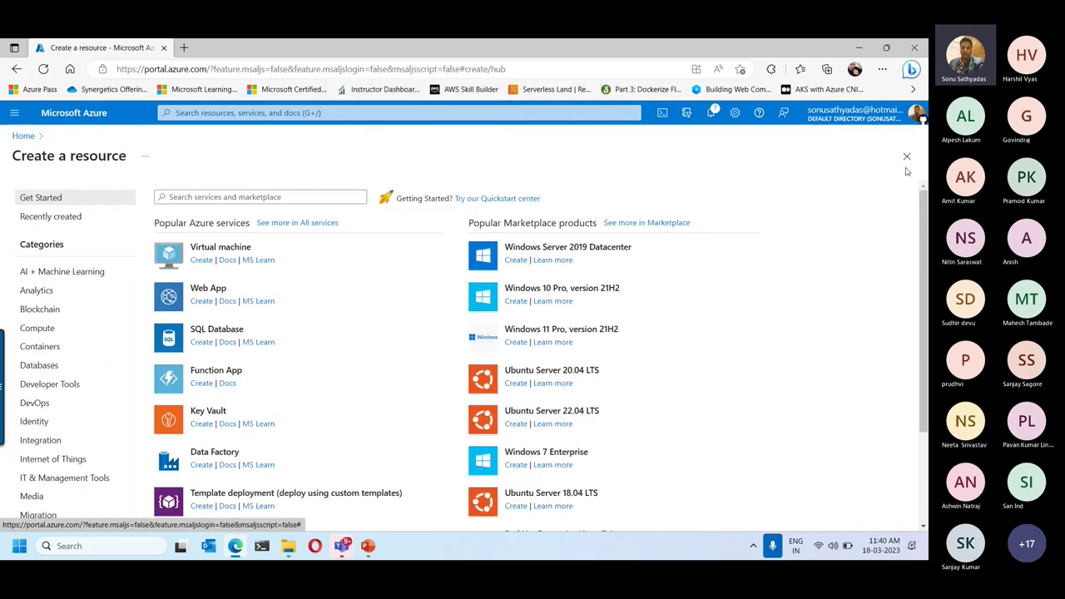
{"action": "left_click", "coordinate": [908, 157]}
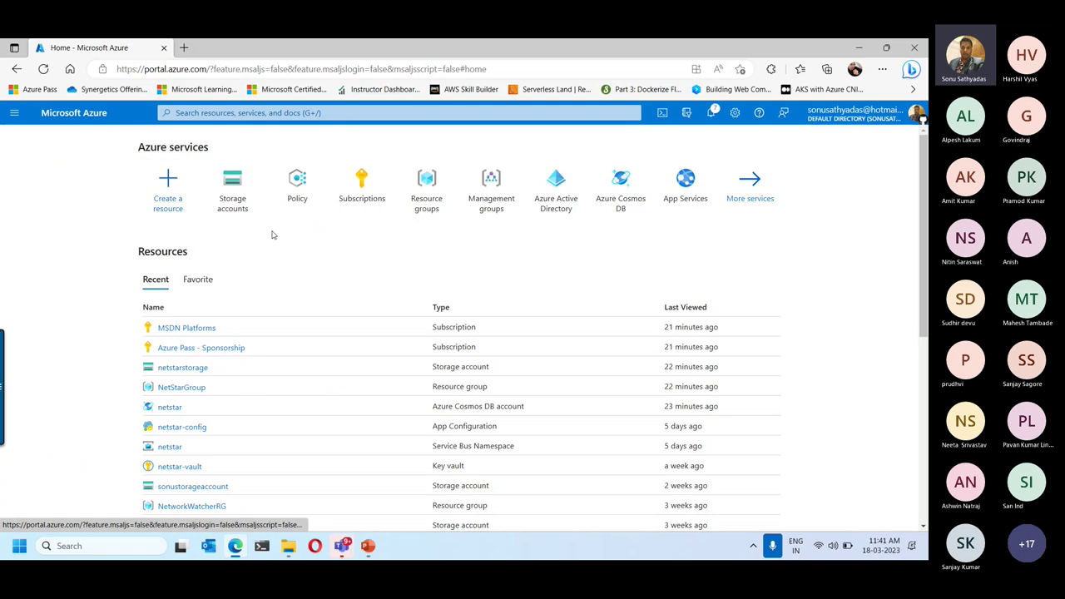
Review Azure Active Directory's users, ticking the Guest-type accounts including External user.
{"action": "left_click", "coordinate": [542, 194]}
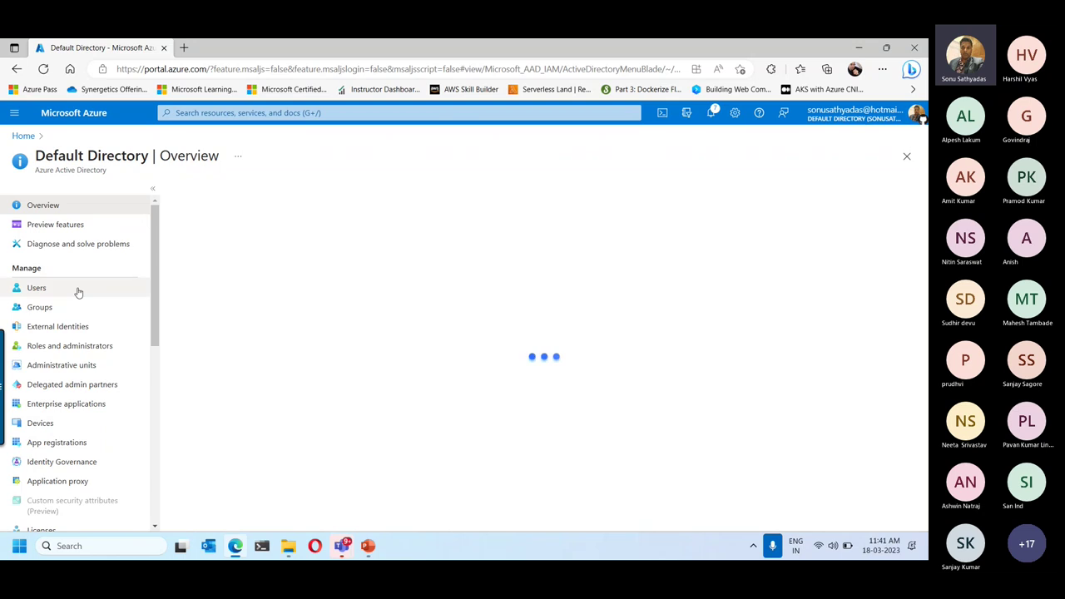
{"action": "left_click", "coordinate": [41, 288]}
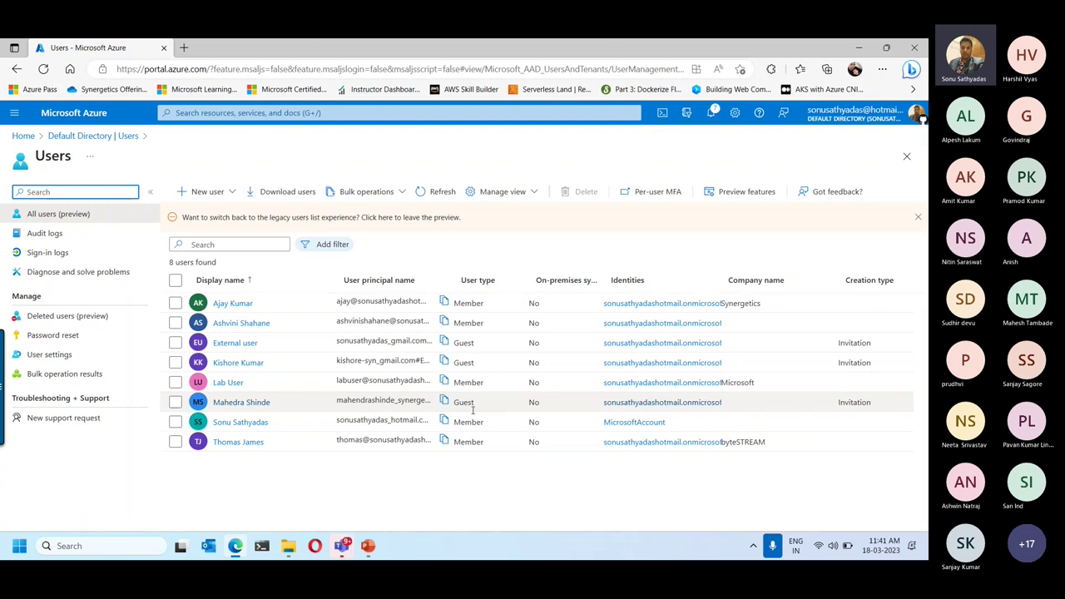
{"action": "left_click", "coordinate": [176, 403]}
{"action": "double_click", "coordinate": [465, 402]}
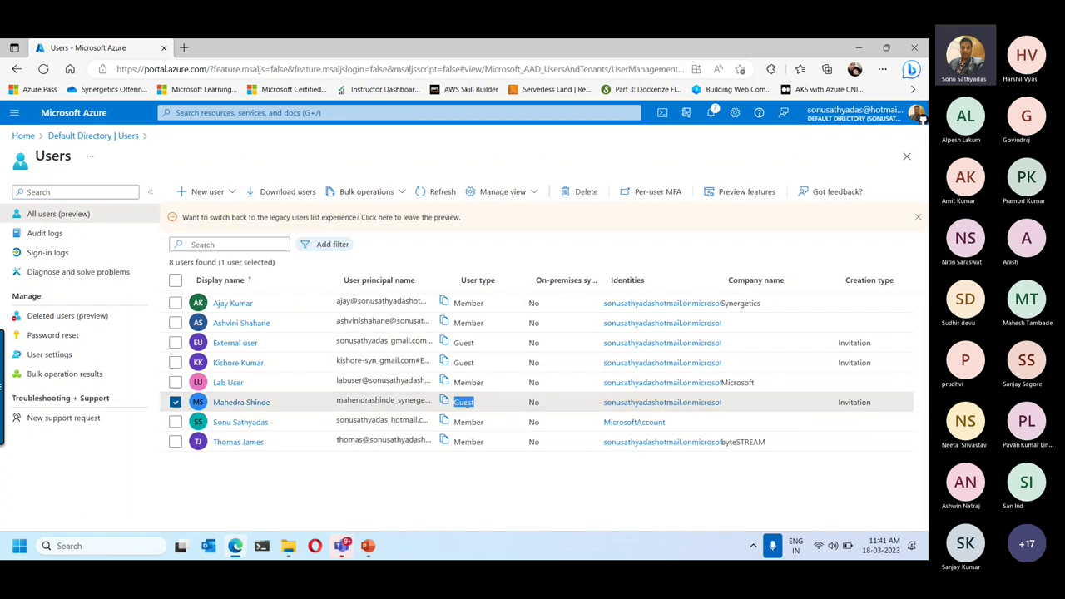
{"action": "left_click", "coordinate": [177, 364]}
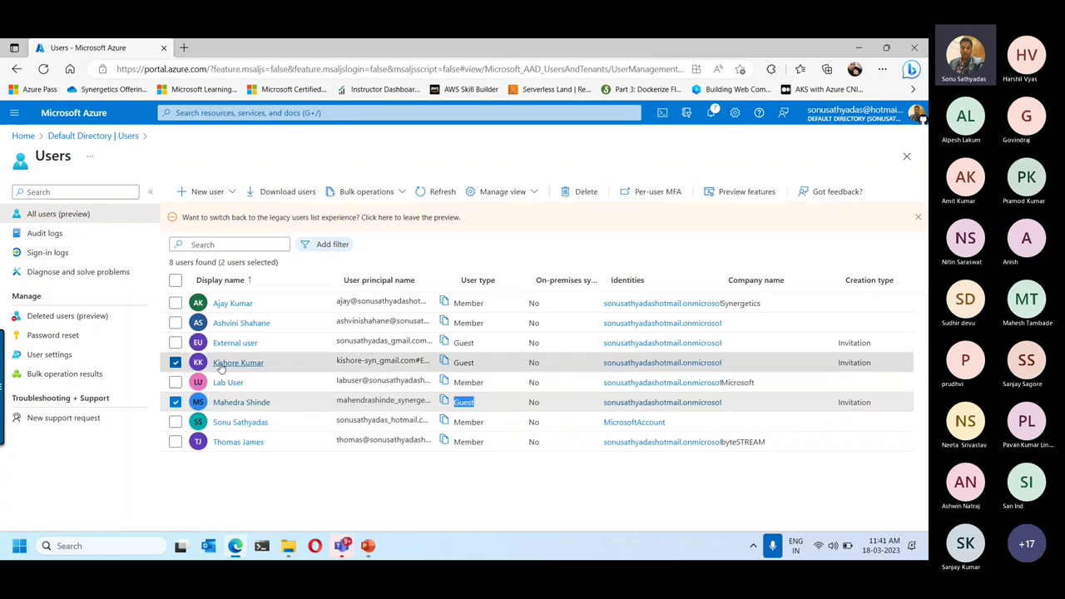
{"action": "left_click", "coordinate": [176, 343]}
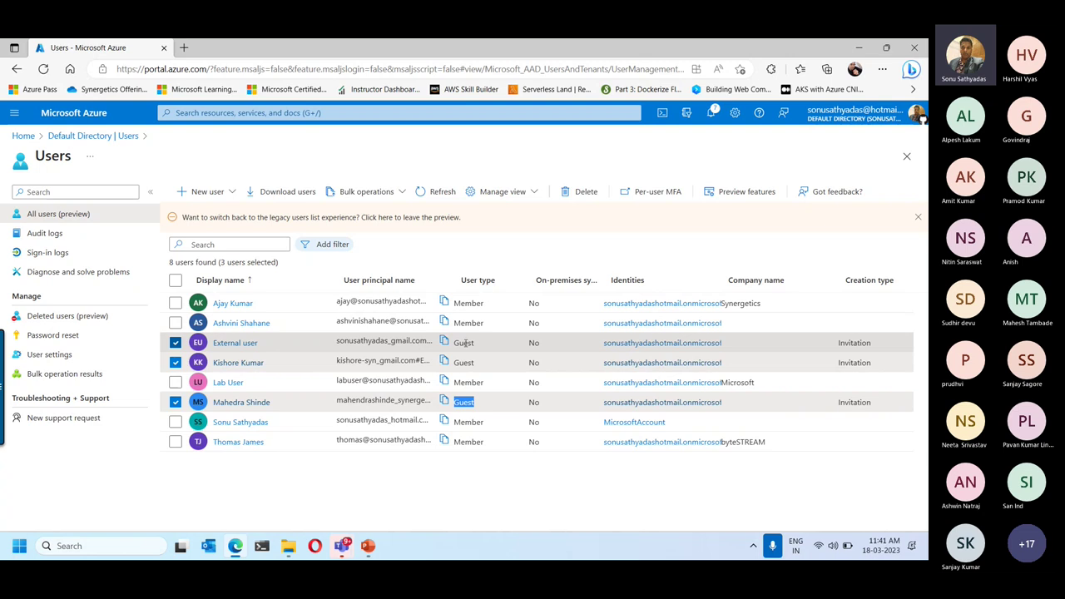
{"action": "double_click", "coordinate": [464, 343]}
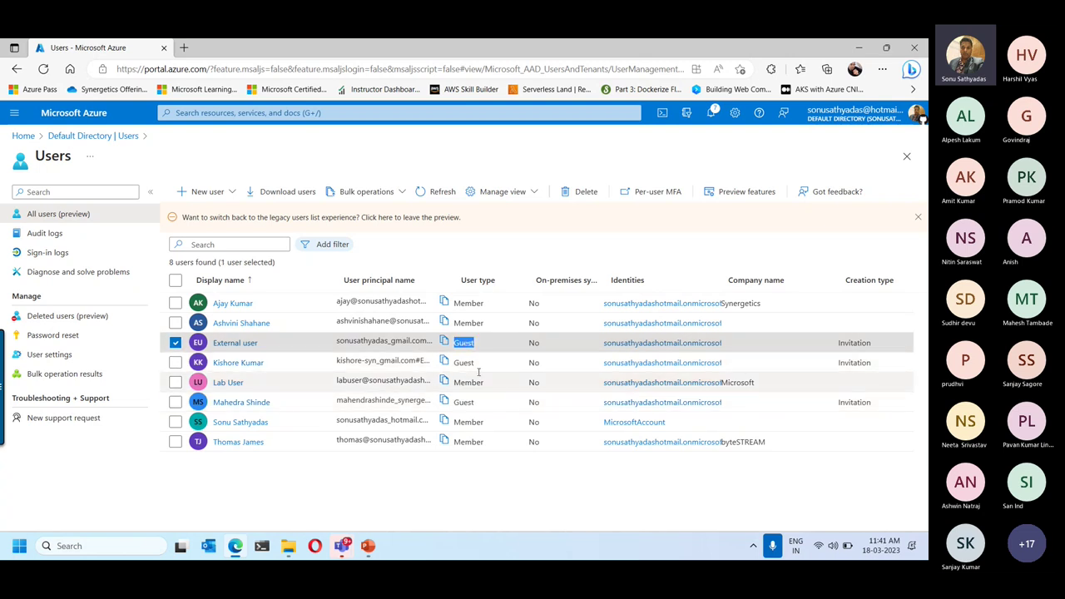
{"action": "left_click", "coordinate": [907, 157]}
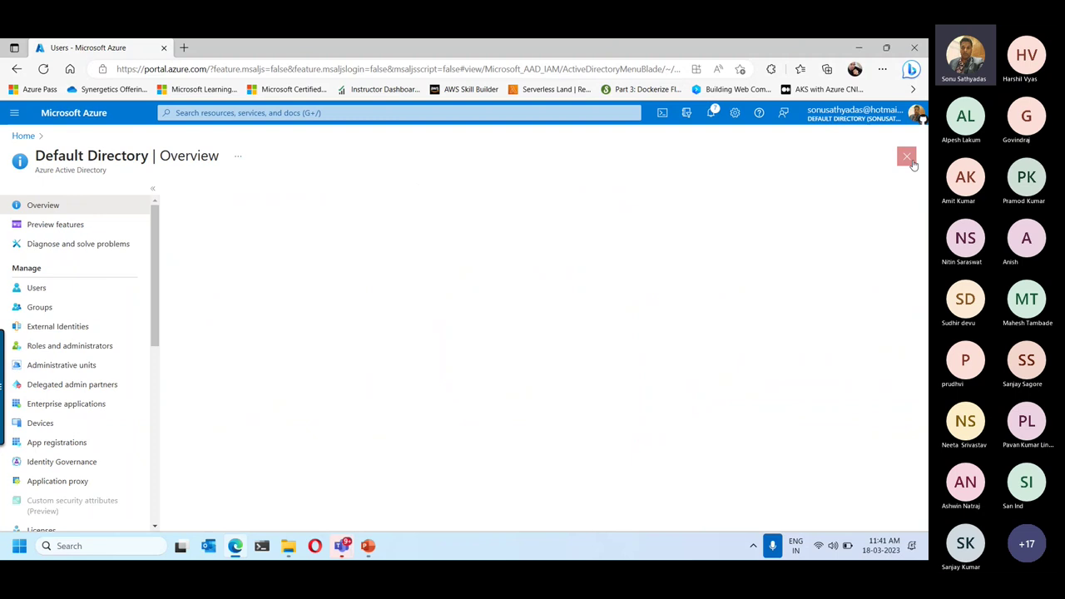
Open Access control (IAM) for the NetStarGroup resource group from the Resource groups list.
{"action": "left_click", "coordinate": [24, 136]}
{"action": "mouse_move", "coordinate": [305, 218]}
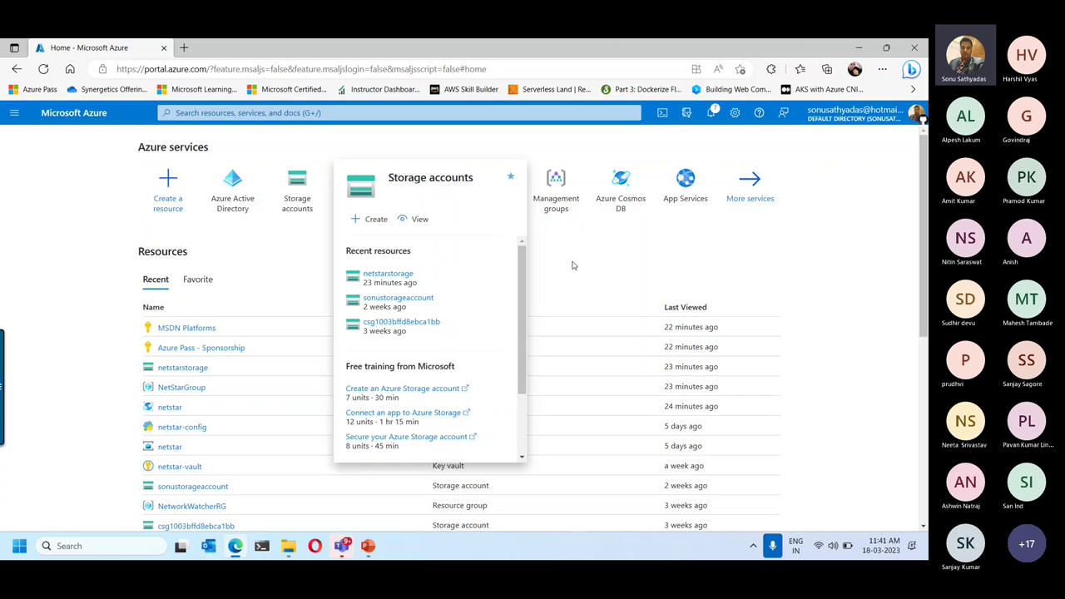
{"action": "left_click", "coordinate": [489, 196]}
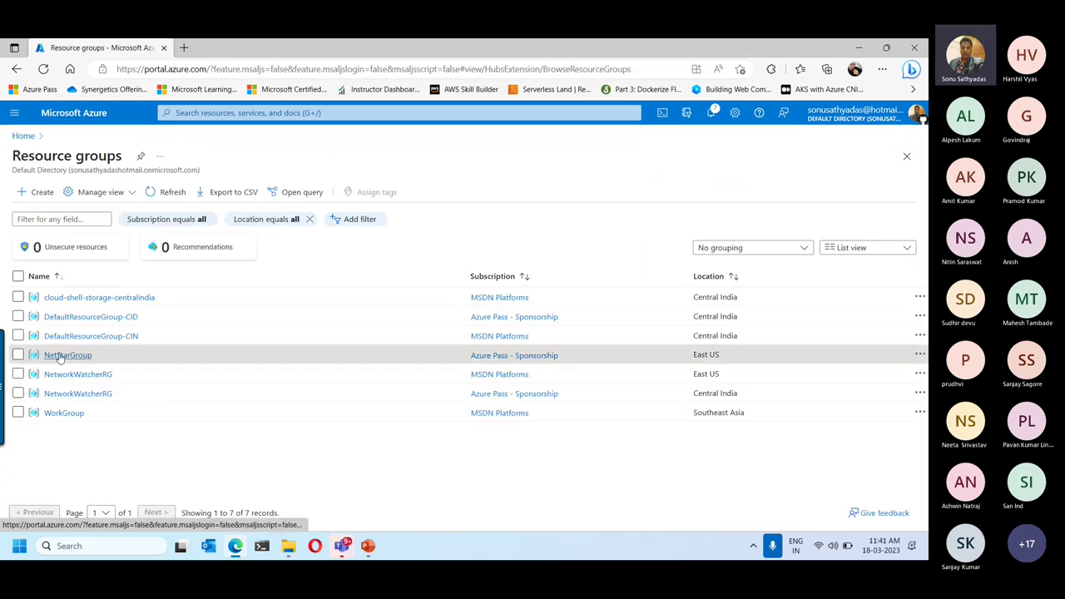
{"action": "left_click", "coordinate": [60, 356]}
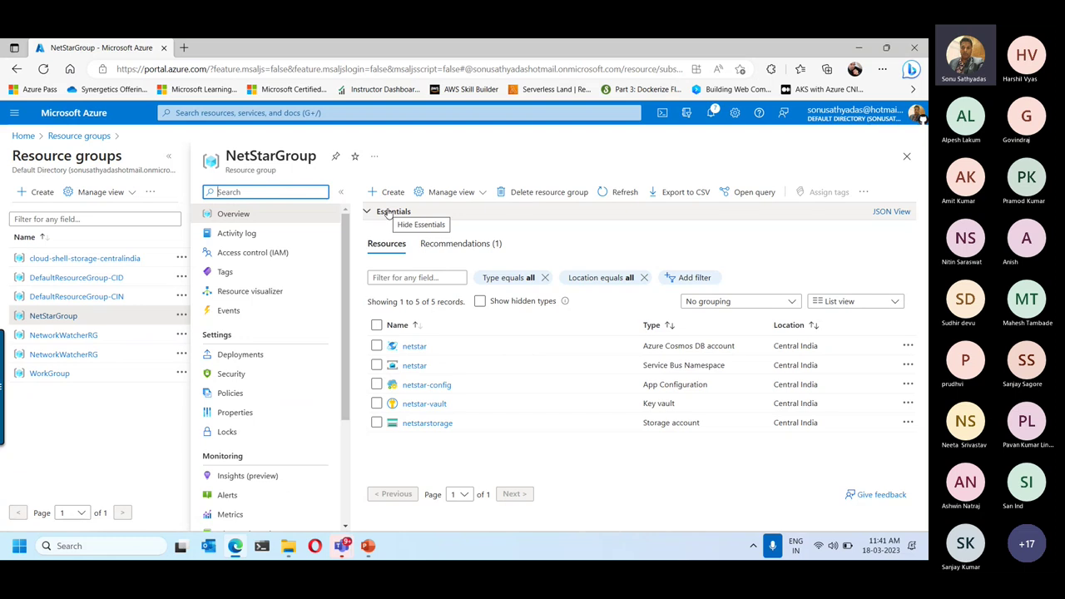
{"action": "left_click", "coordinate": [252, 255]}
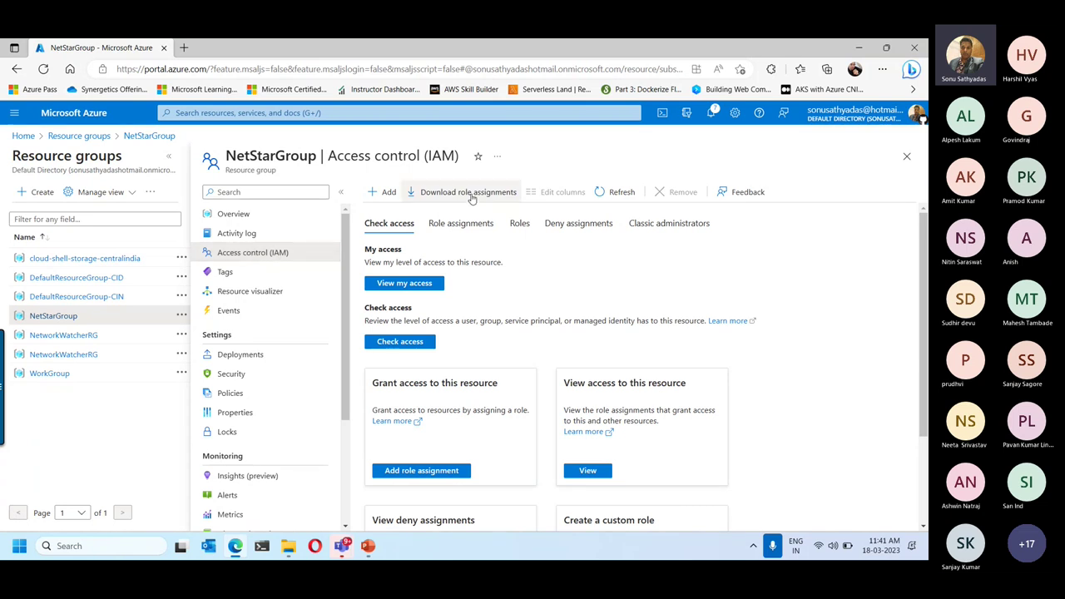
Begin a role assignment on NetStarGroup with the Reader role selected.
{"action": "left_click", "coordinate": [464, 225]}
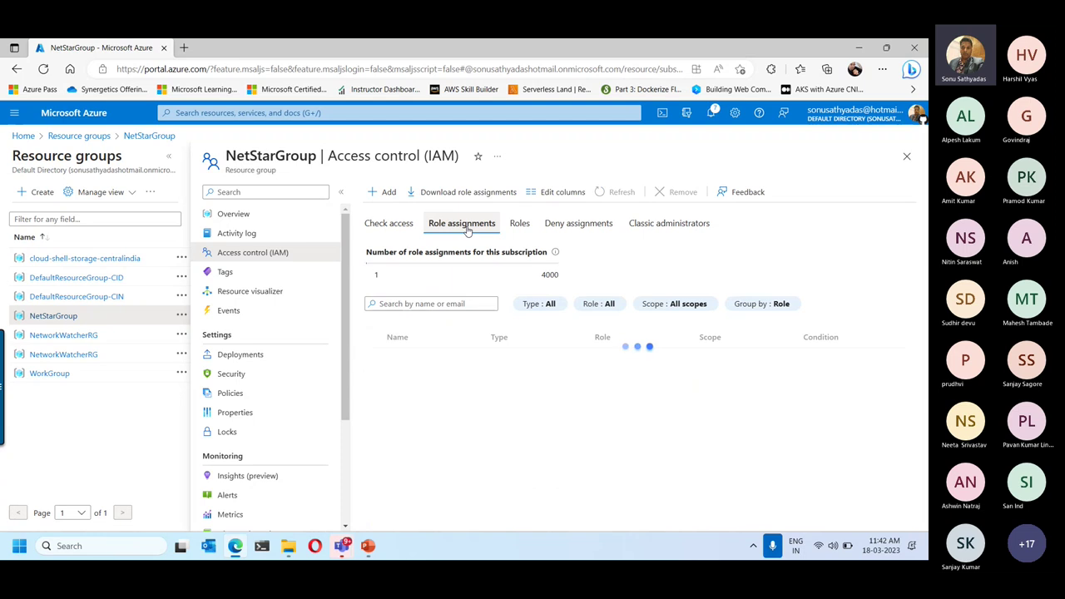
{"action": "left_click", "coordinate": [386, 192]}
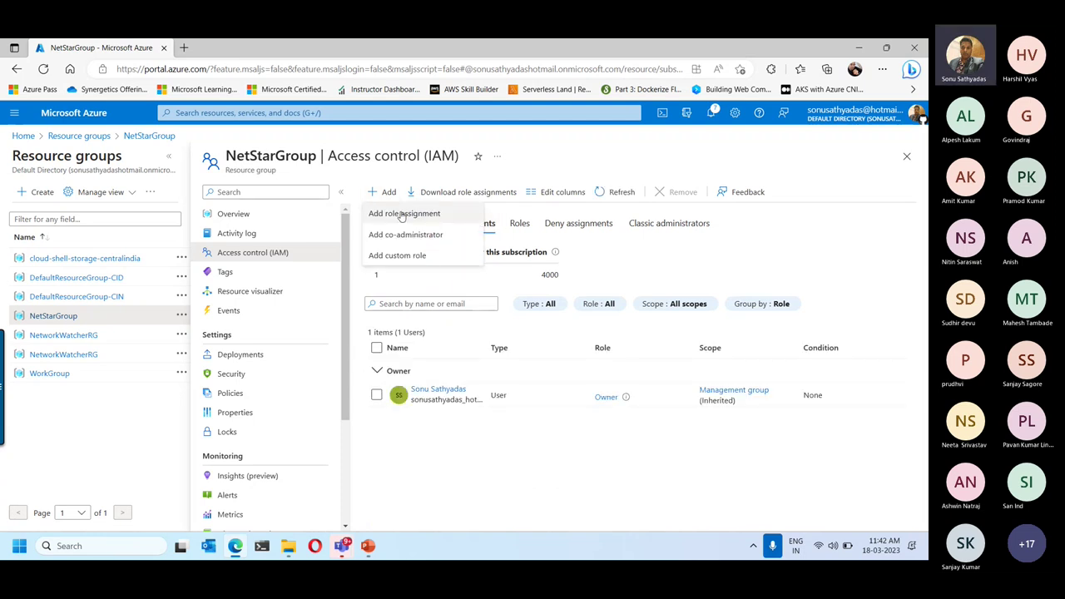
{"action": "left_click", "coordinate": [402, 214]}
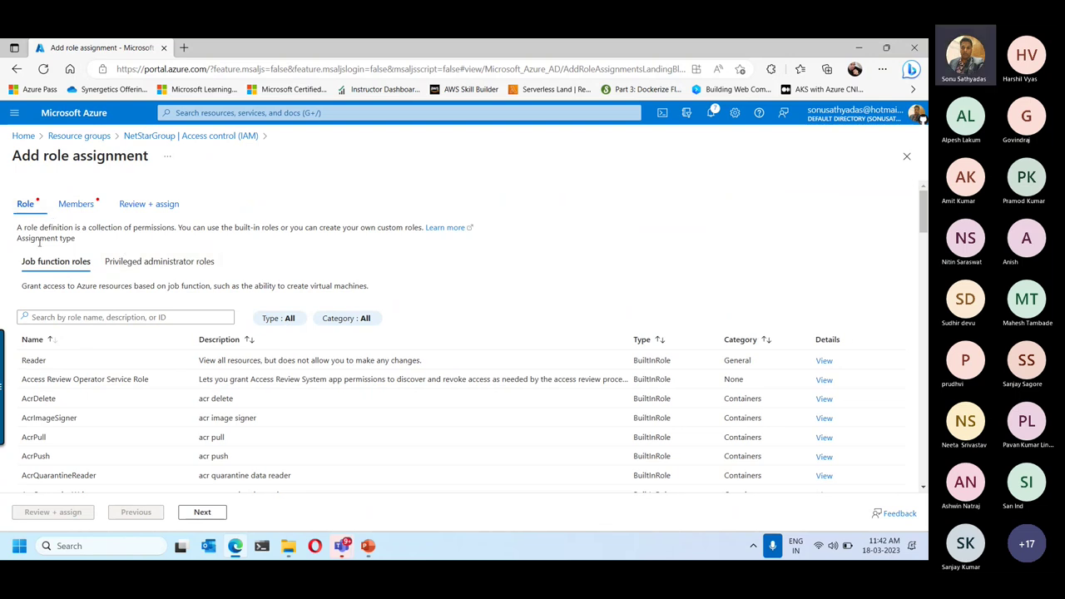
{"action": "double_click", "coordinate": [31, 360]}
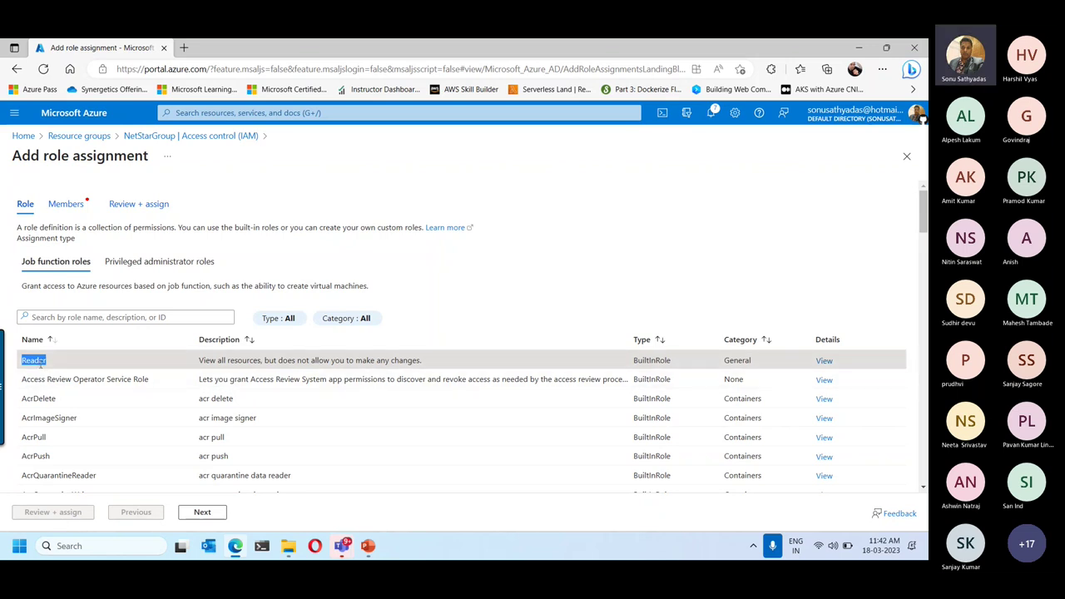
{"action": "scroll", "coordinate": [97, 405], "scroll_direction": "down", "scroll_amount": 6}
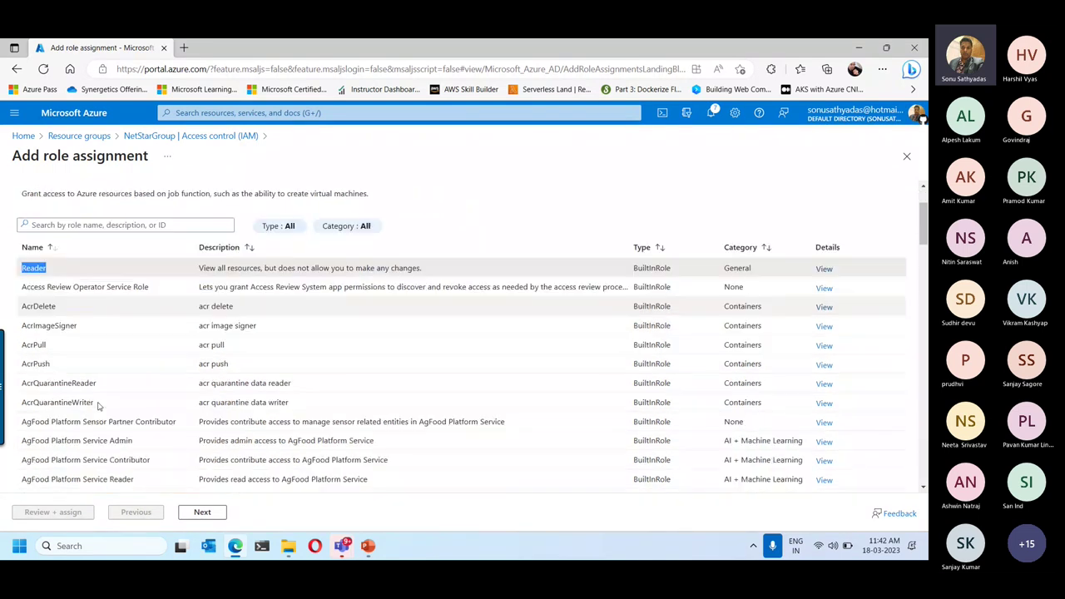
{"action": "scroll", "coordinate": [97, 405], "scroll_direction": "down", "scroll_amount": 3}
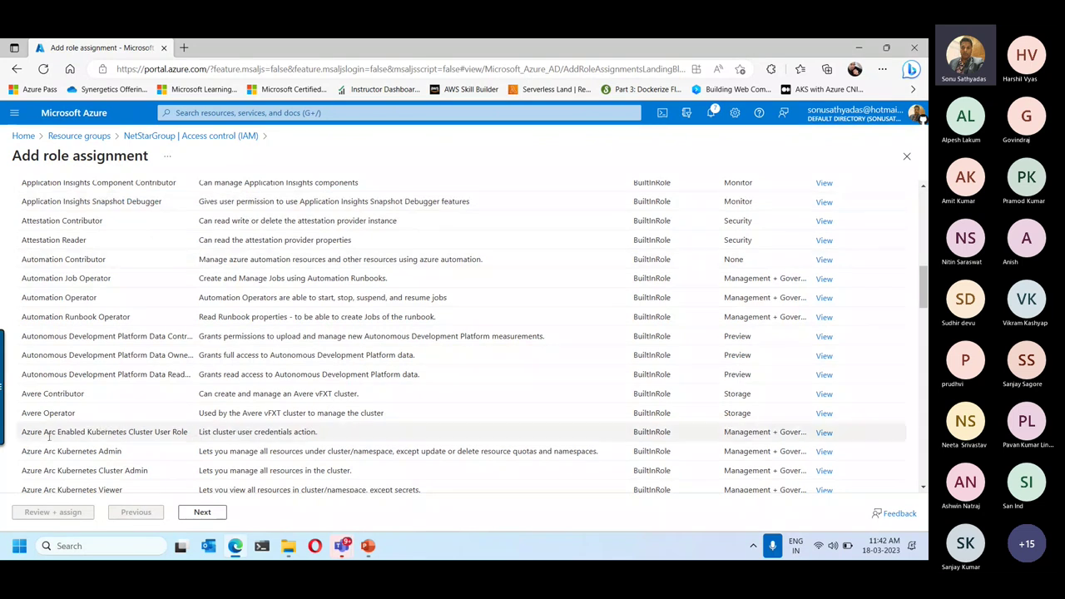
{"action": "scroll", "coordinate": [71, 399], "scroll_direction": "up", "scroll_amount": 9}
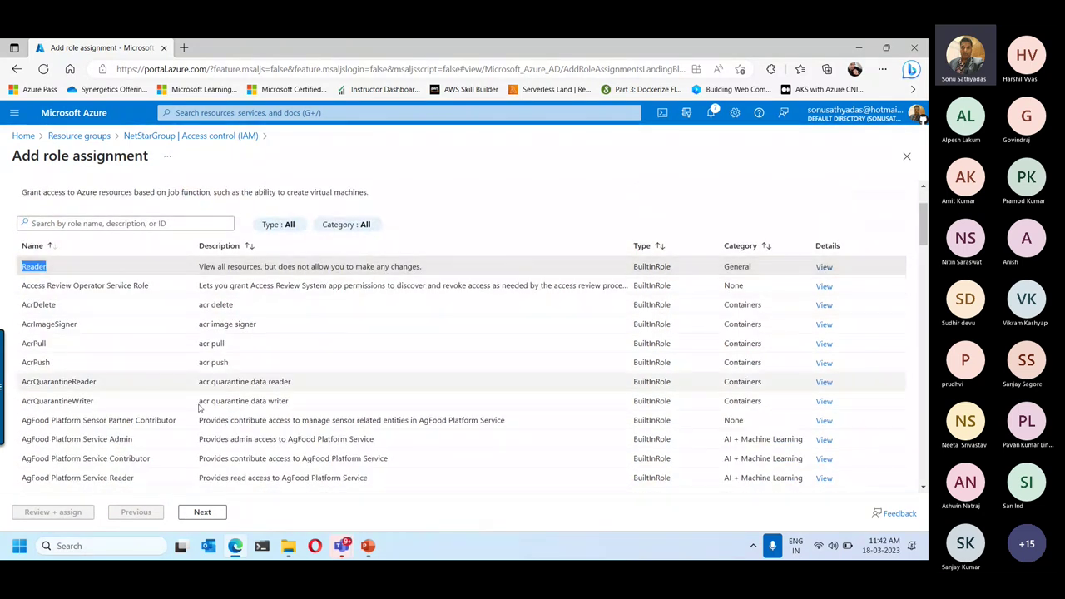
{"action": "left_click", "coordinate": [203, 512]}
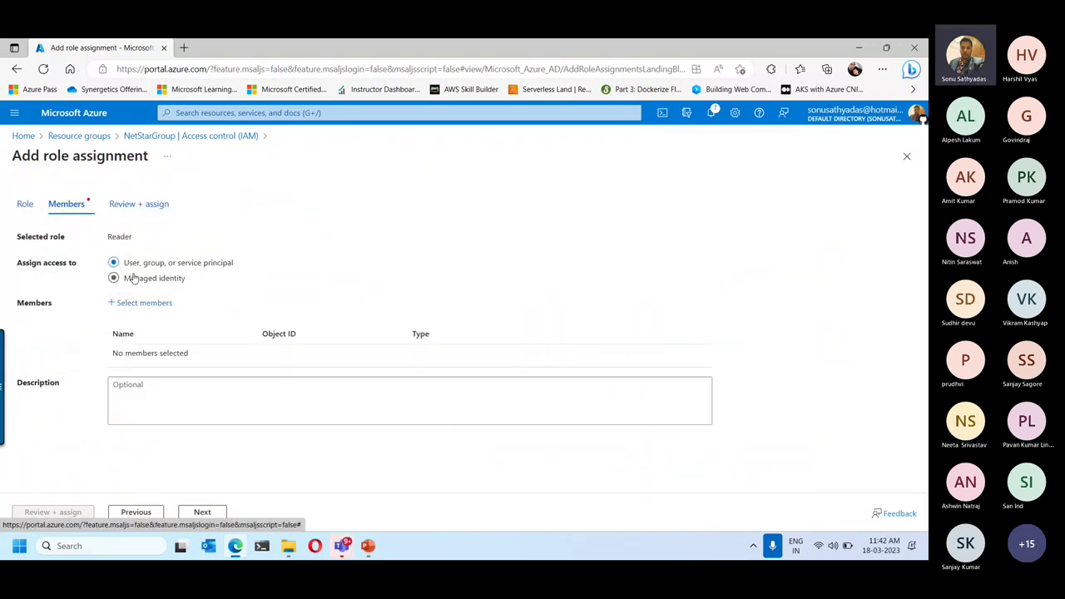
Search 'exter' and add External user (Guest) as the Reader assignment's member.
{"action": "left_click_drag", "start_coordinate": [129, 266], "coordinate": [229, 267]}
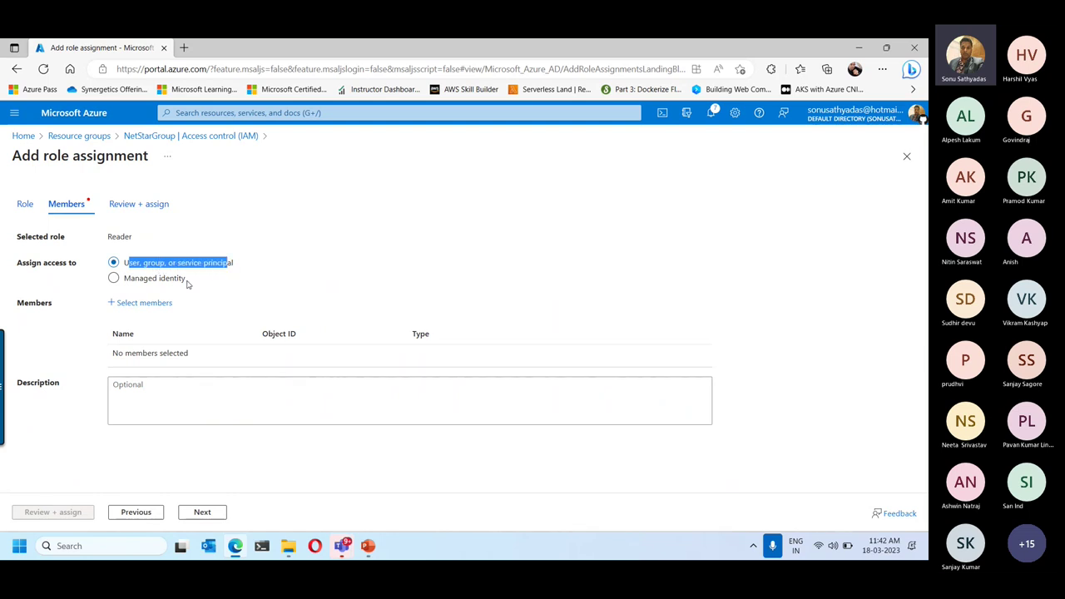
{"action": "left_click", "coordinate": [133, 303]}
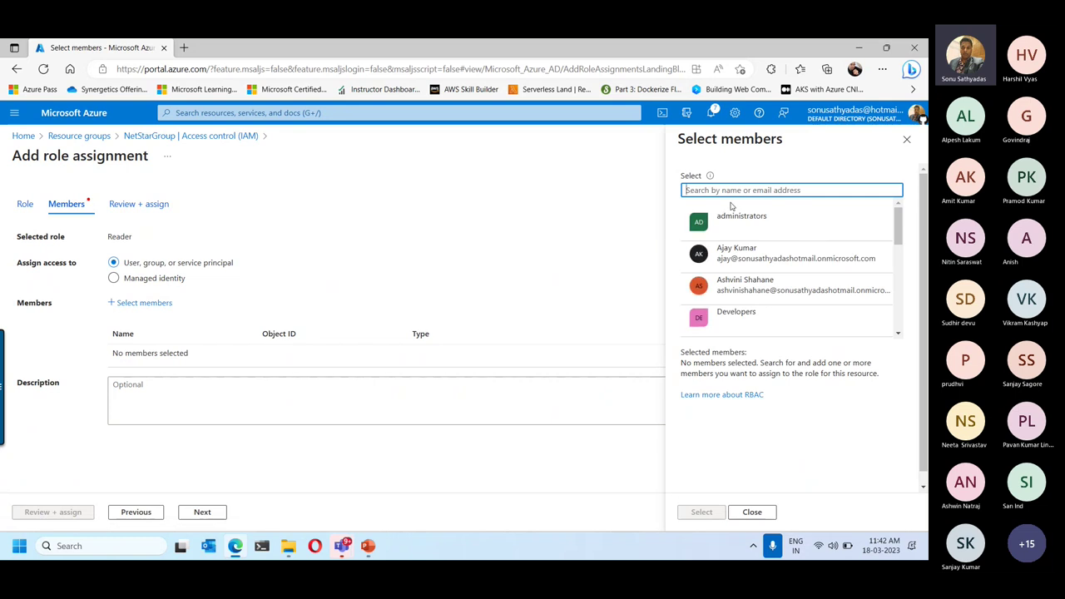
{"action": "type", "text": "exter"}
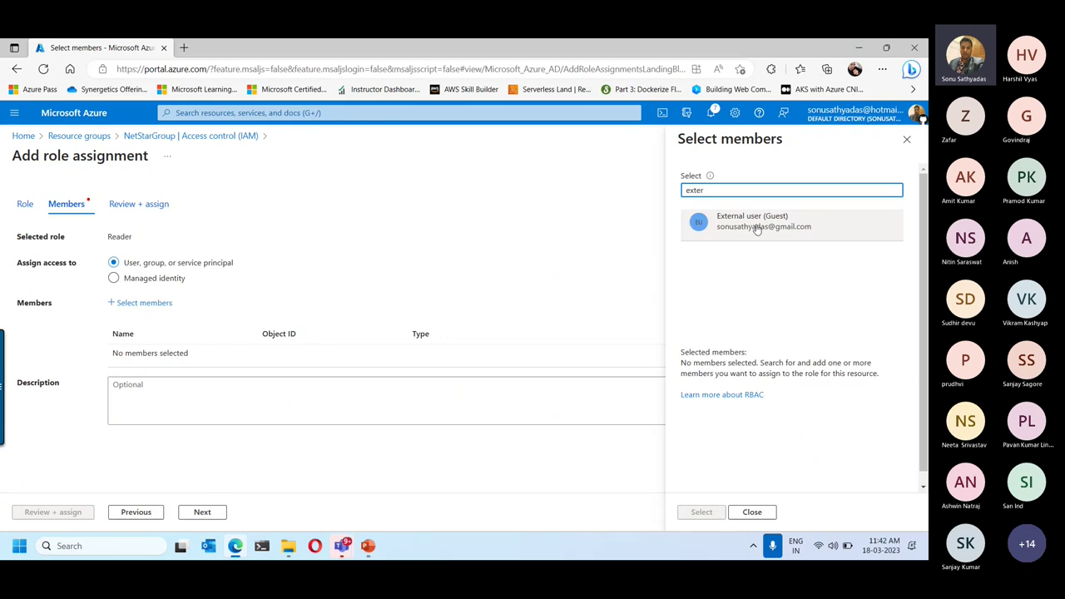
{"action": "left_click", "coordinate": [787, 225]}
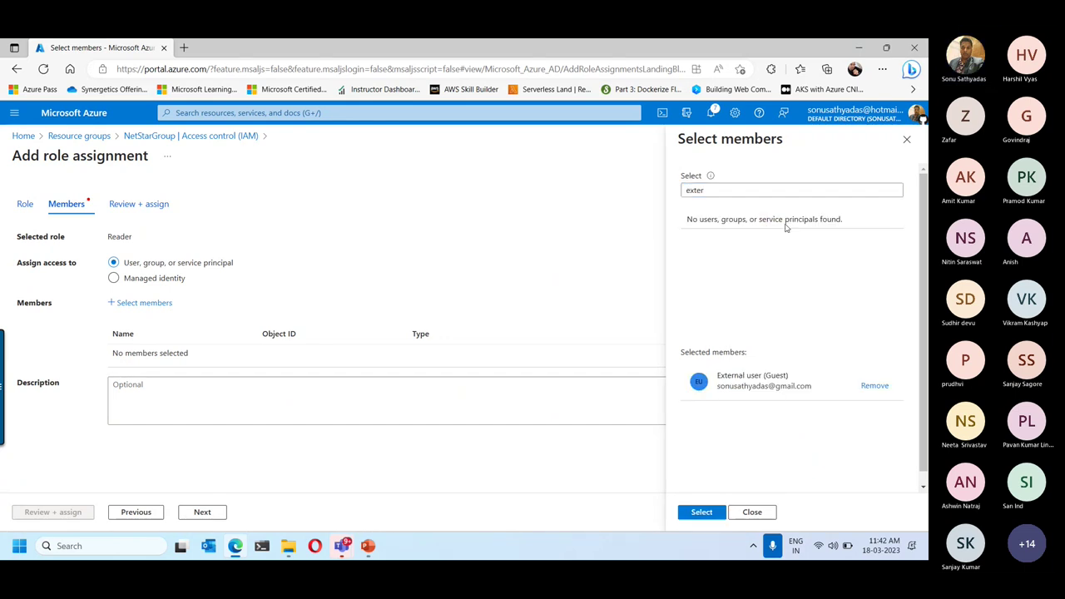
{"action": "left_click", "coordinate": [739, 387]}
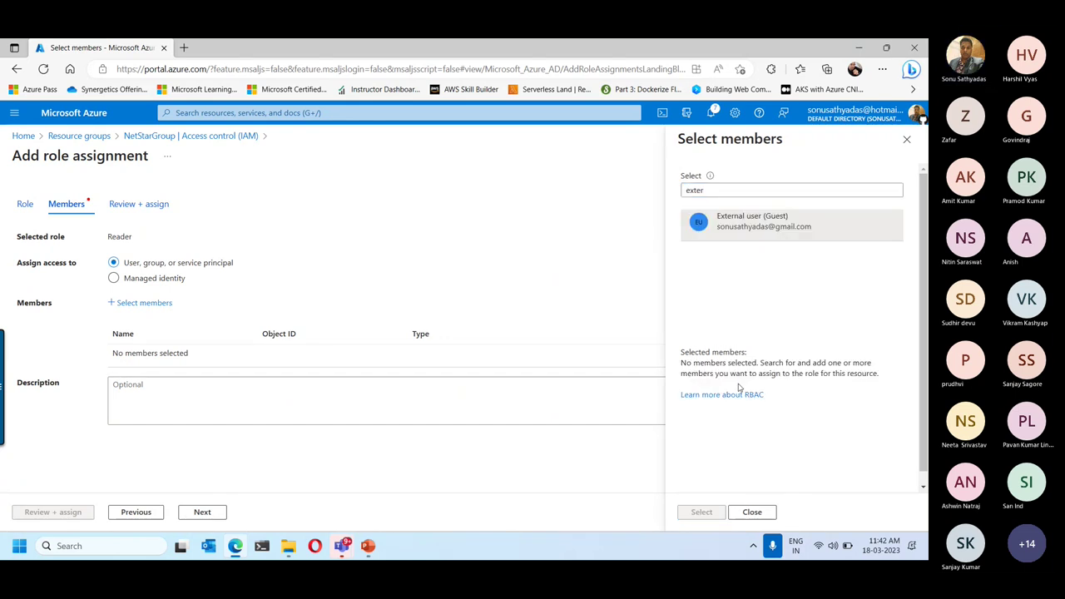
{"action": "left_click", "coordinate": [740, 226]}
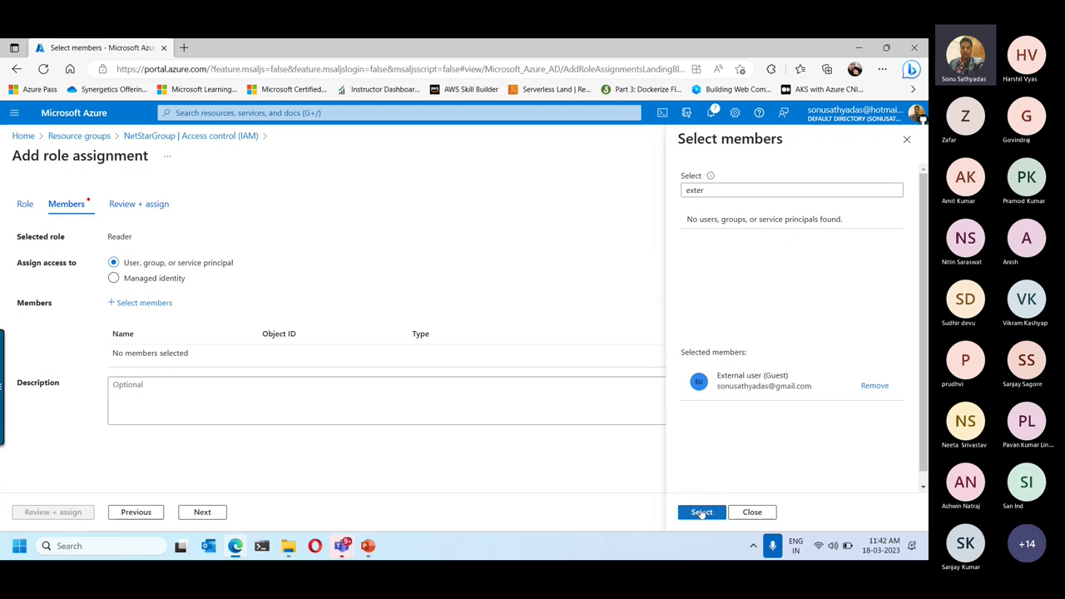
{"action": "left_click", "coordinate": [702, 512]}
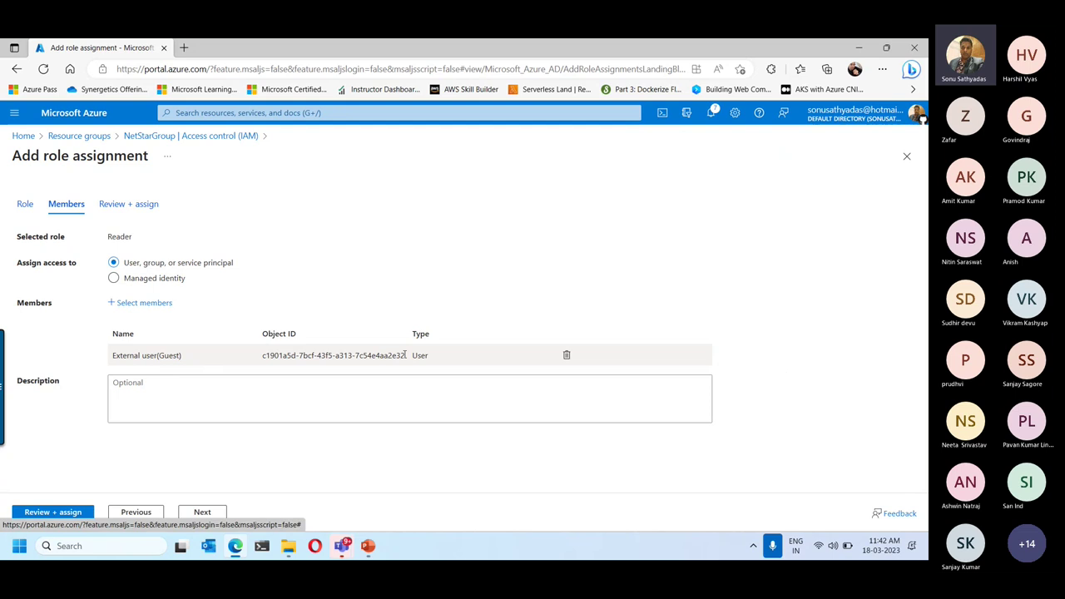
{"action": "left_click", "coordinate": [202, 513]}
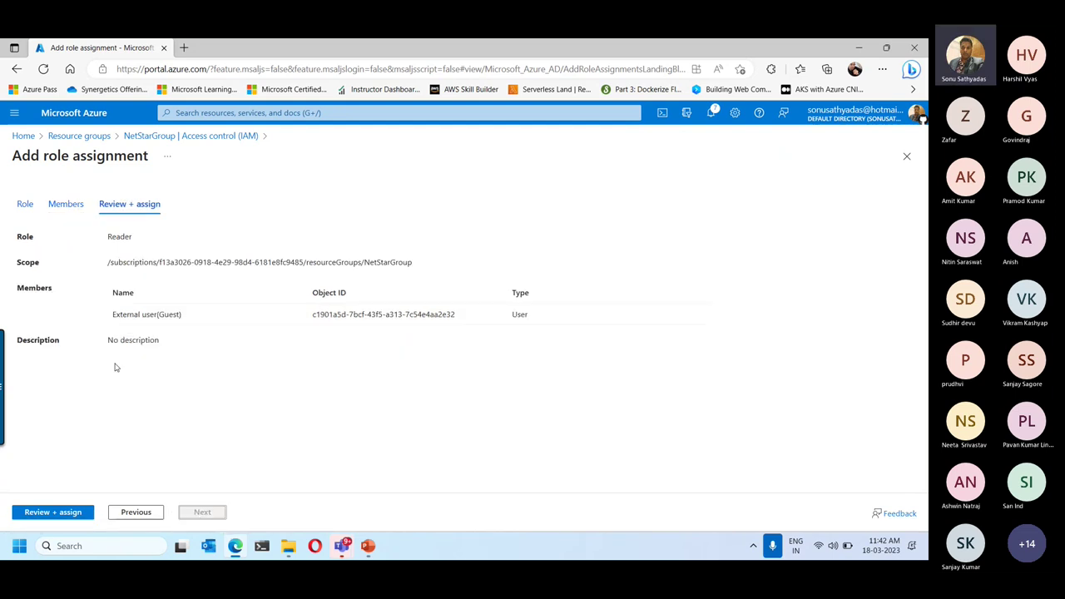
Confirm Reader on NetStarGroup for External user (Guest) and create the assignment.
{"action": "double_click", "coordinate": [412, 263]}
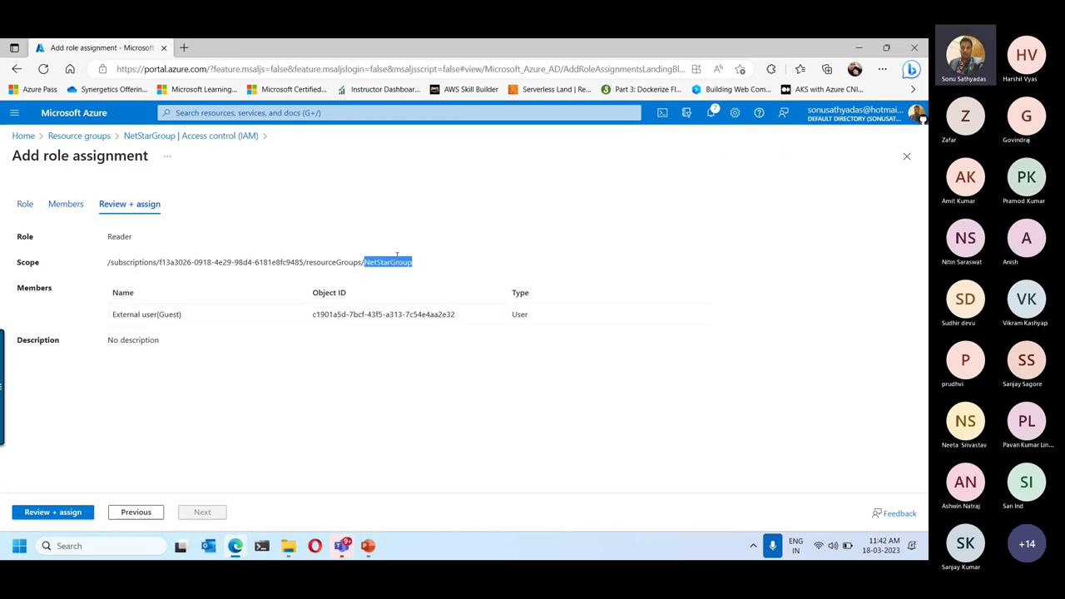
{"action": "double_click", "coordinate": [121, 238]}
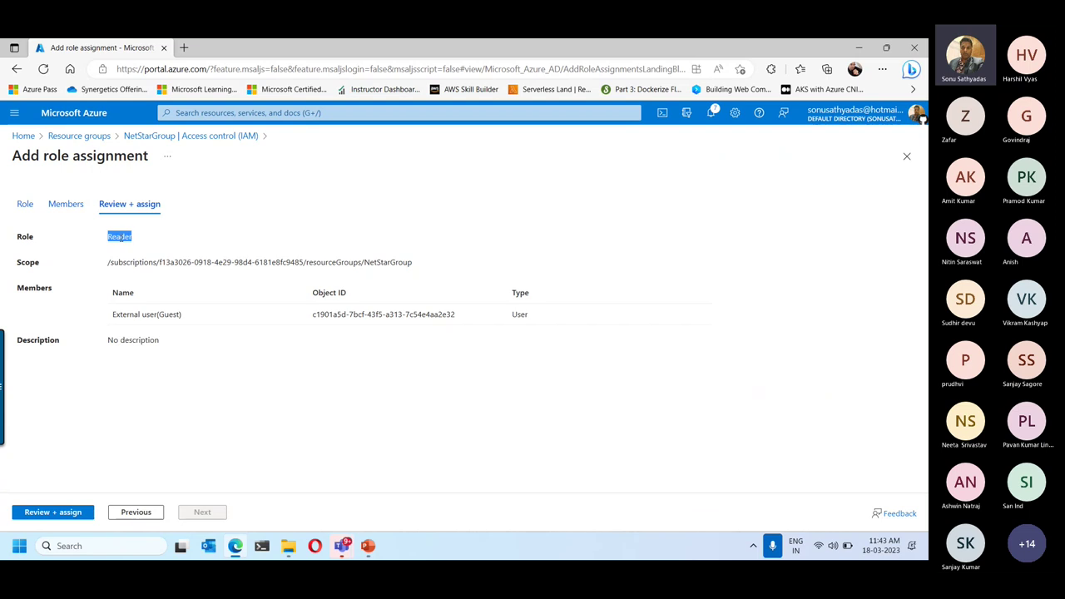
{"action": "left_click_drag", "start_coordinate": [114, 314], "coordinate": [209, 314]}
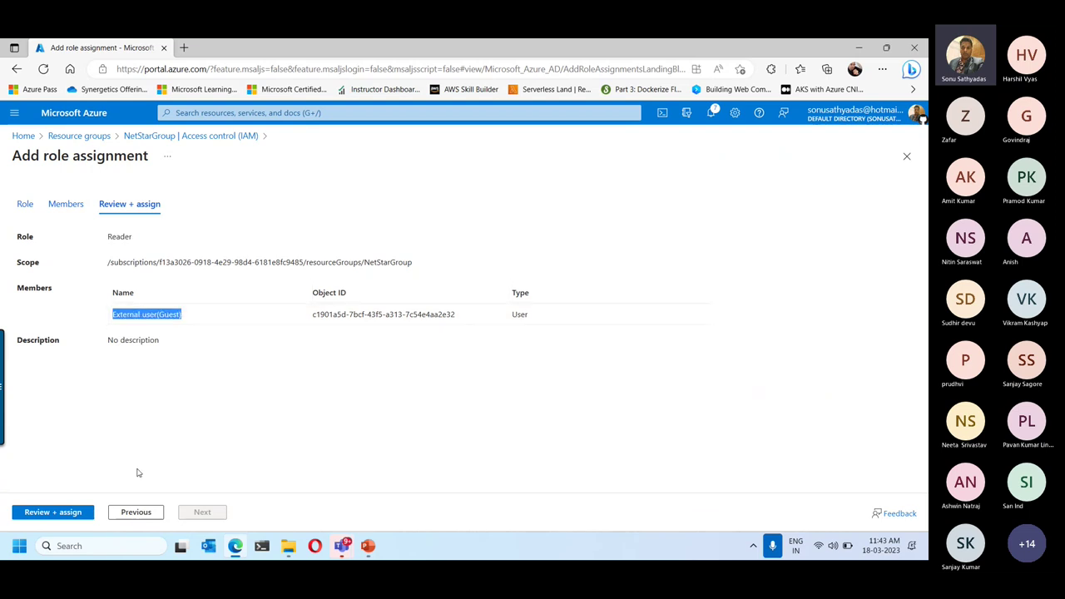
{"action": "left_click", "coordinate": [74, 514]}
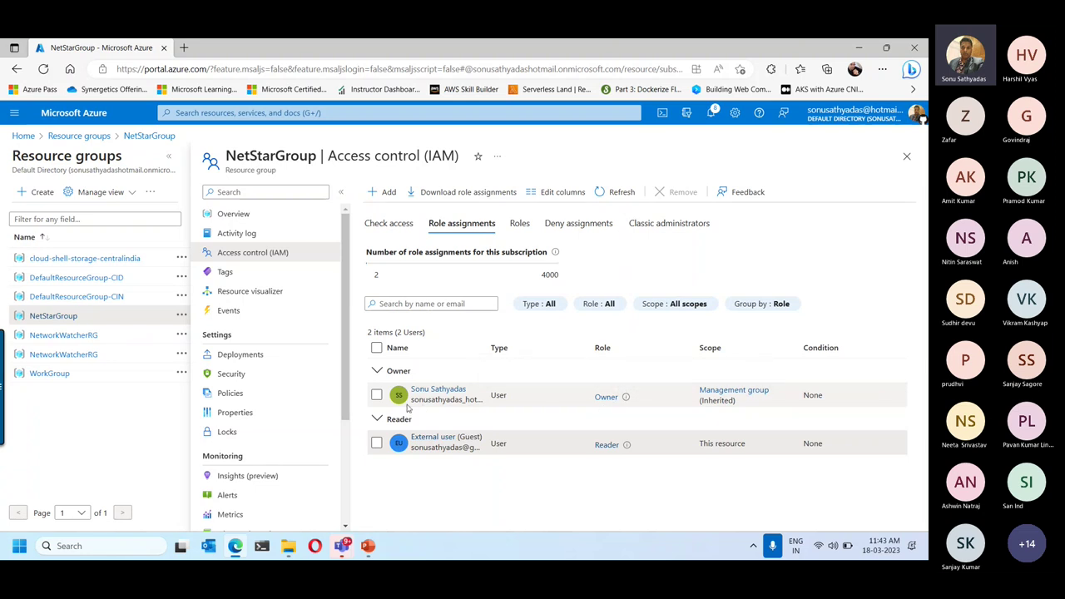
{"action": "double_click", "coordinate": [292, 158]}
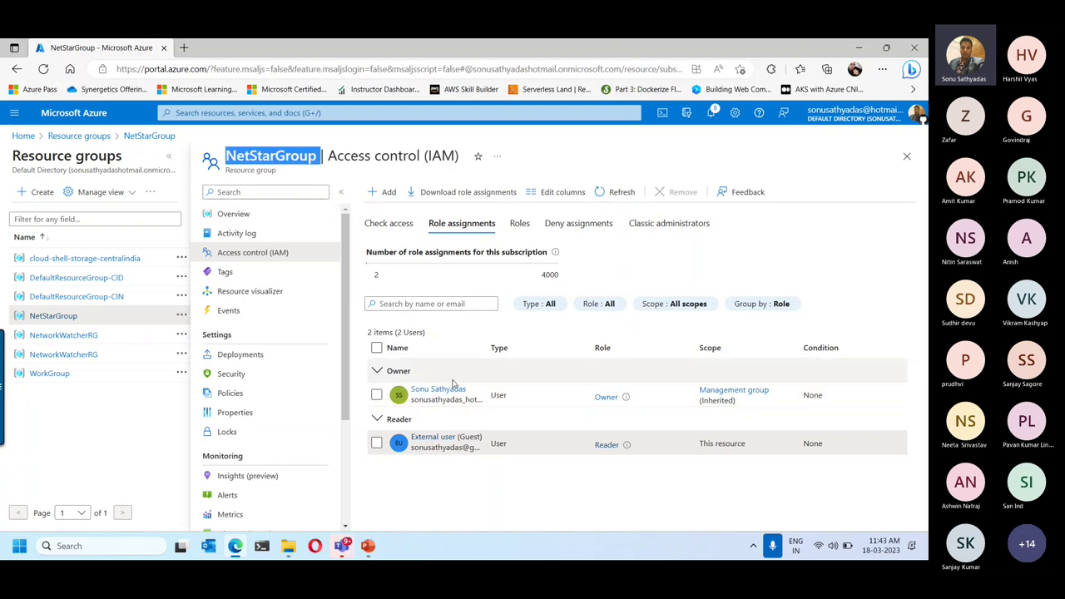
{"action": "left_click", "coordinate": [376, 394]}
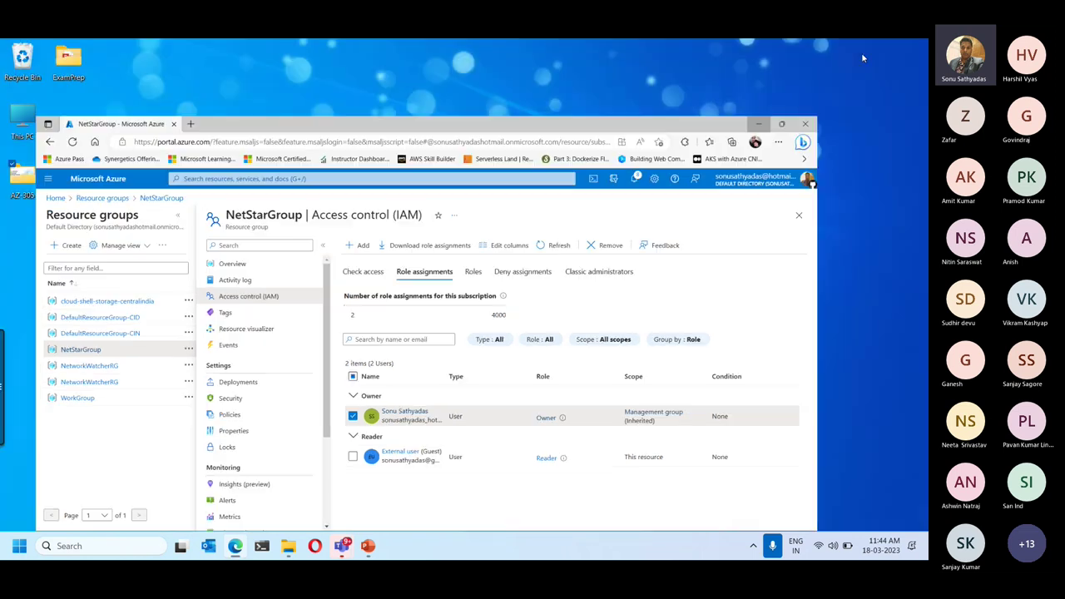
Present the Part1 deck from slide 23 and advance to 'Design with Azure Blueprints'.
{"action": "left_click", "coordinate": [862, 50]}
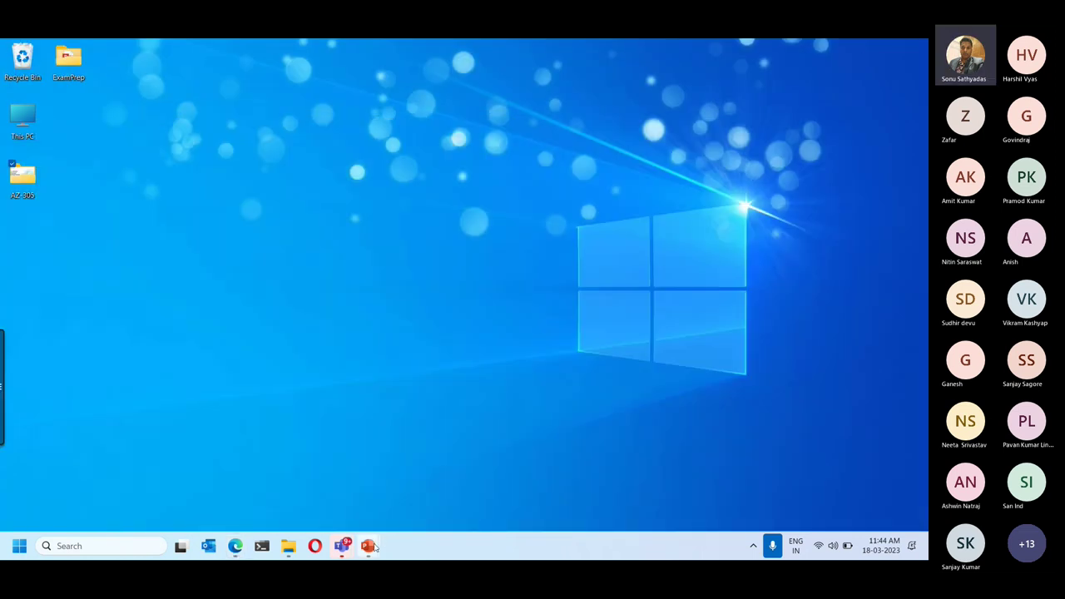
{"action": "mouse_move", "coordinate": [375, 547]}
{"action": "left_click", "coordinate": [418, 467]}
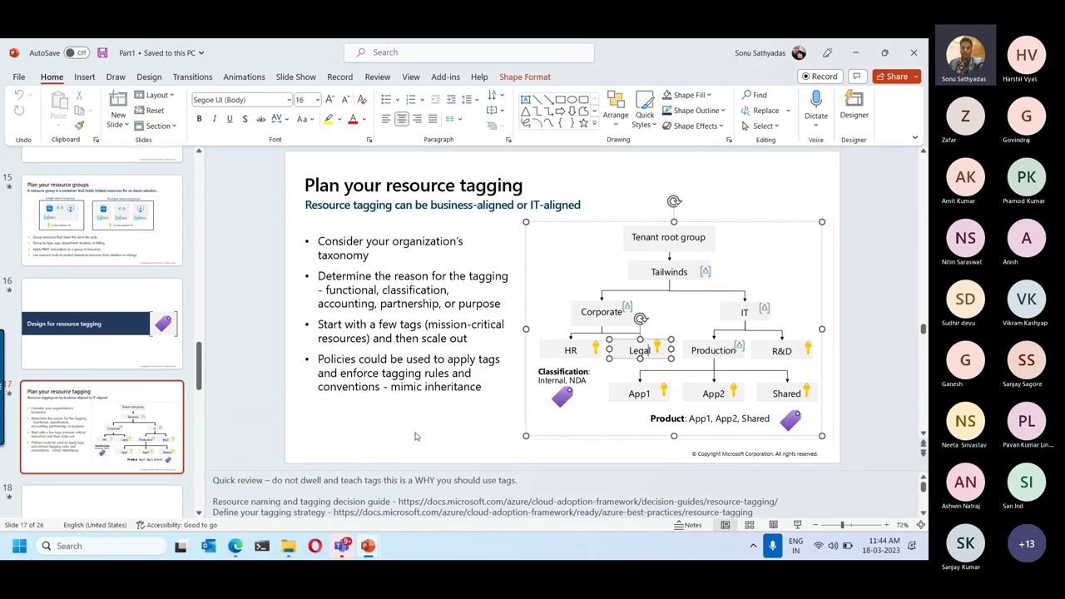
{"action": "scroll", "coordinate": [137, 408], "scroll_direction": "down", "scroll_amount": 6}
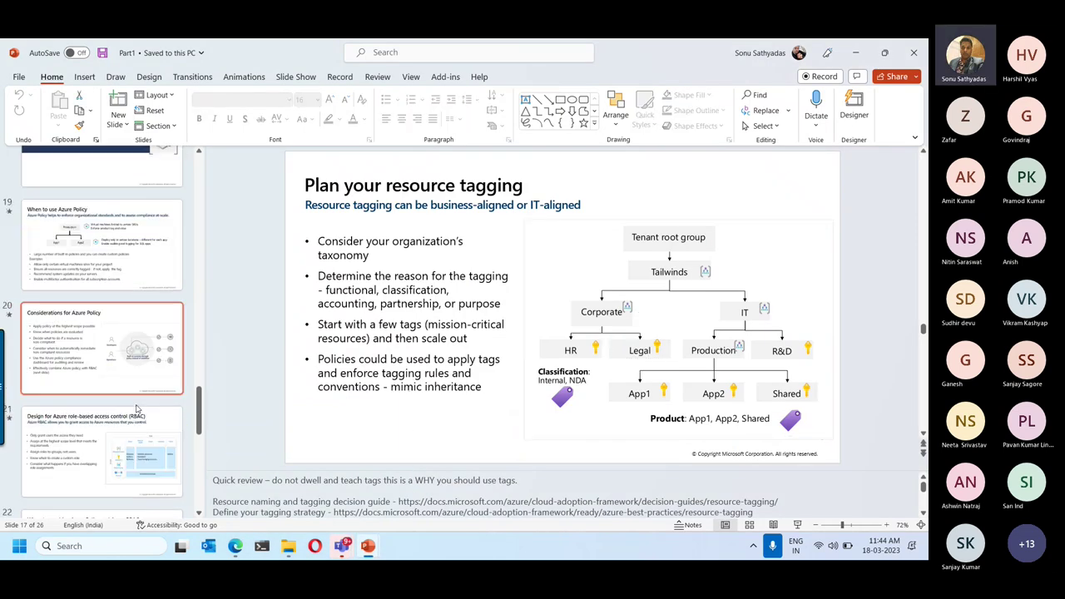
{"action": "left_click", "coordinate": [121, 314]}
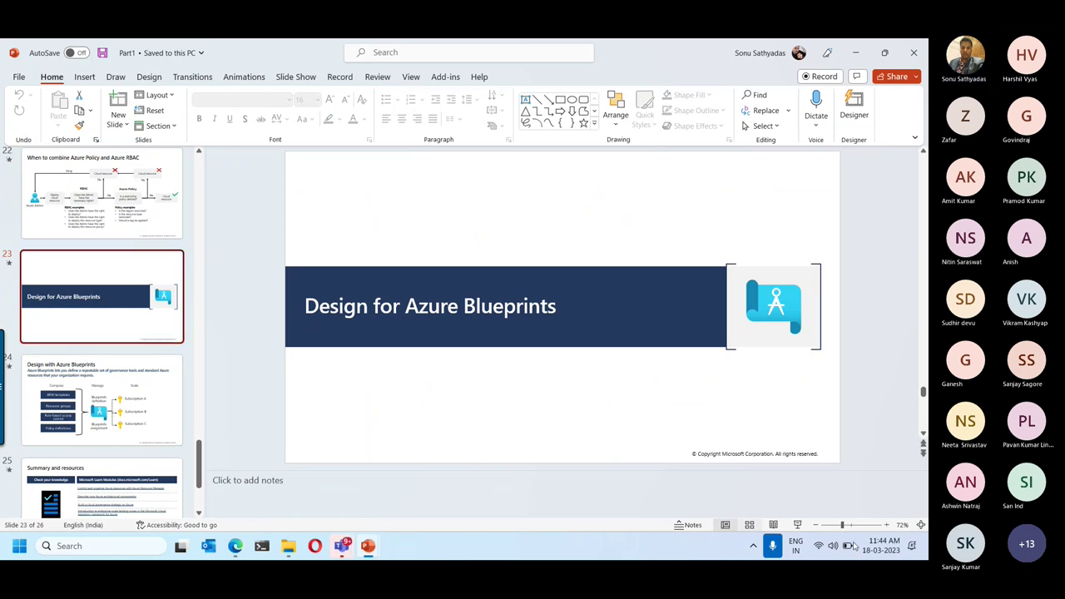
{"action": "left_click", "coordinate": [798, 525]}
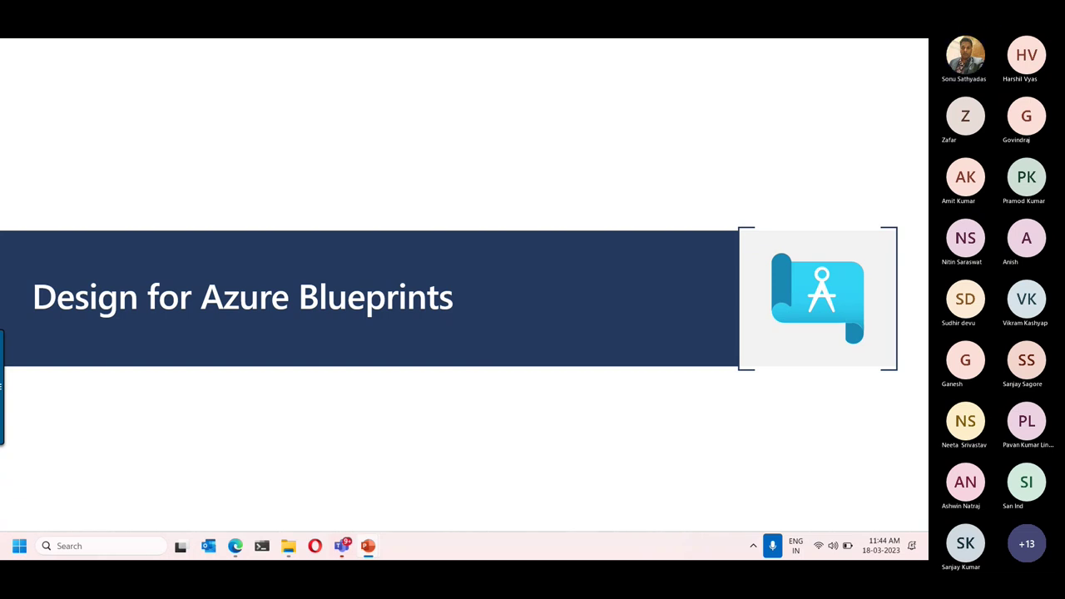
{"action": "key", "text": "Right"}
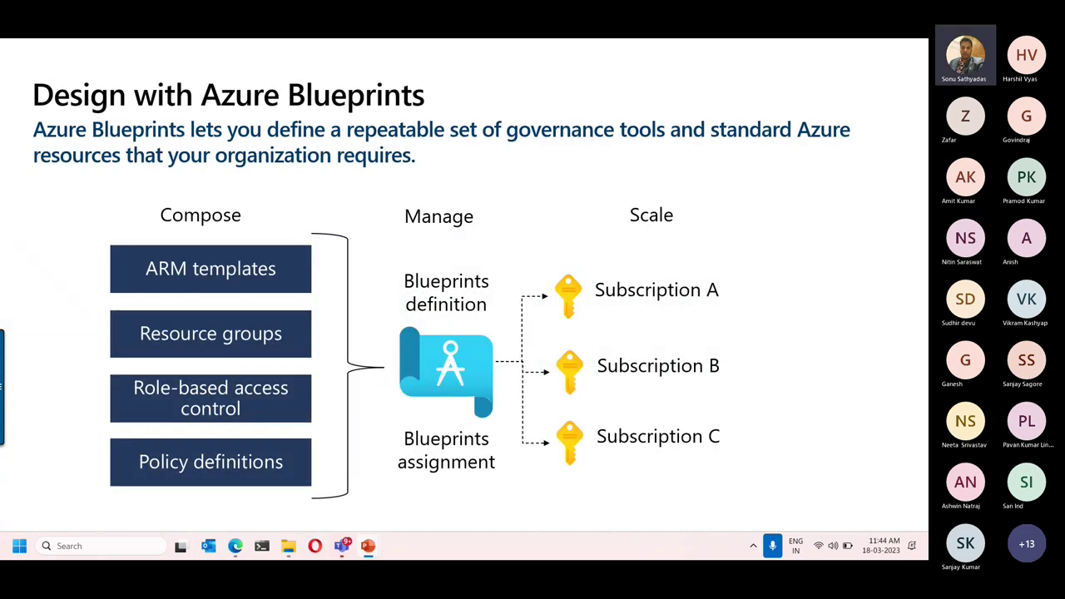
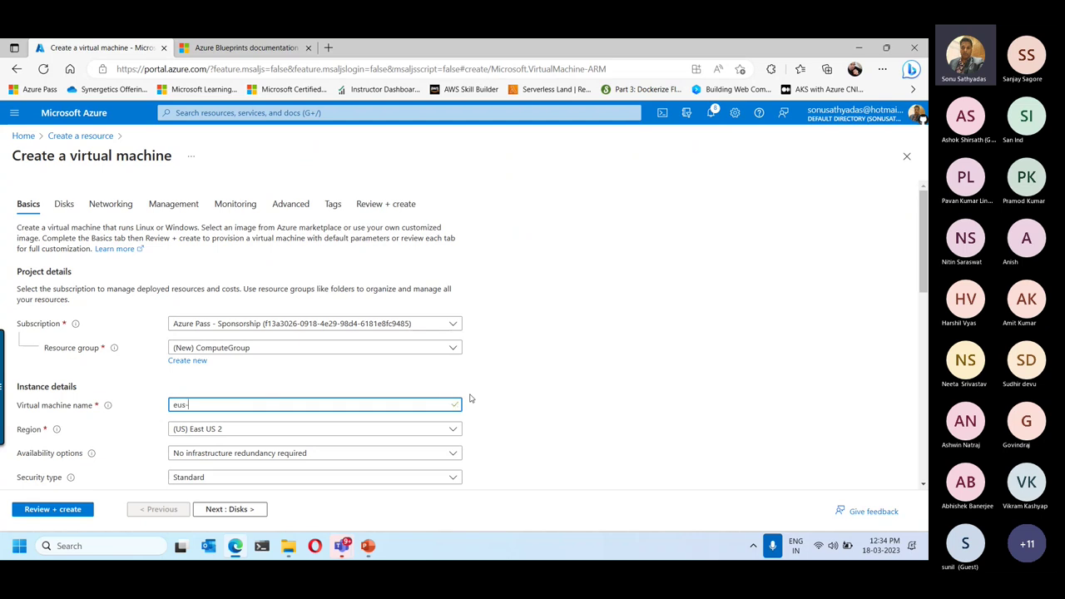
Complete the VM name as eus-web-01 and set the region to (US) East US.
{"action": "type", "text": "web-01"}
{"action": "left_click", "coordinate": [238, 436]}
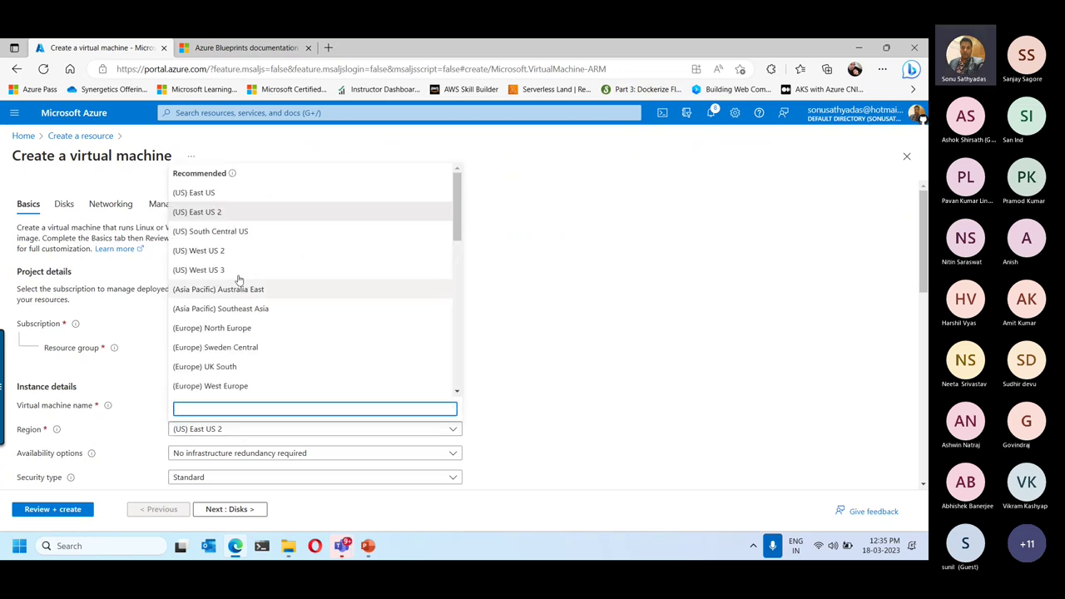
{"action": "left_click", "coordinate": [214, 197]}
{"action": "scroll", "coordinate": [571, 358], "scroll_direction": "down", "scroll_amount": 1}
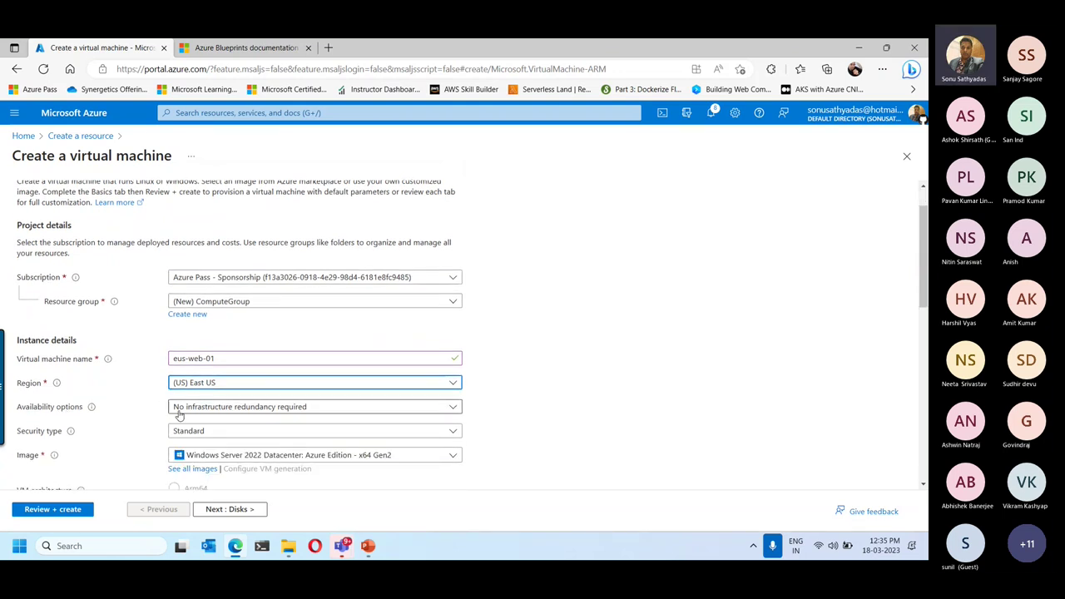
Set availability options to Availability zone and place the VM in Zone 1.
{"action": "left_click", "coordinate": [206, 413]}
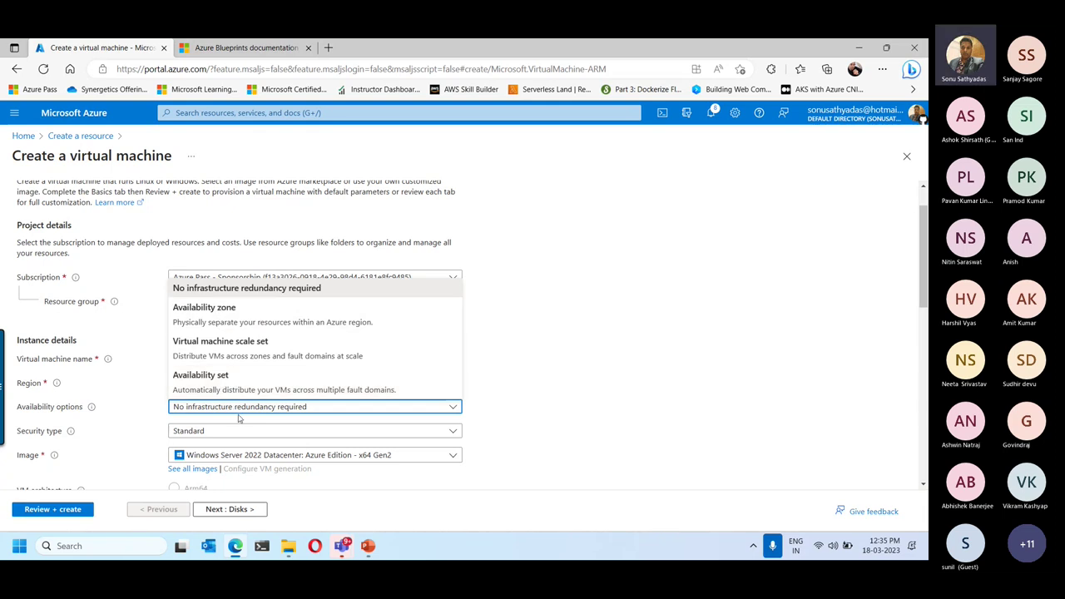
{"action": "left_click", "coordinate": [228, 315]}
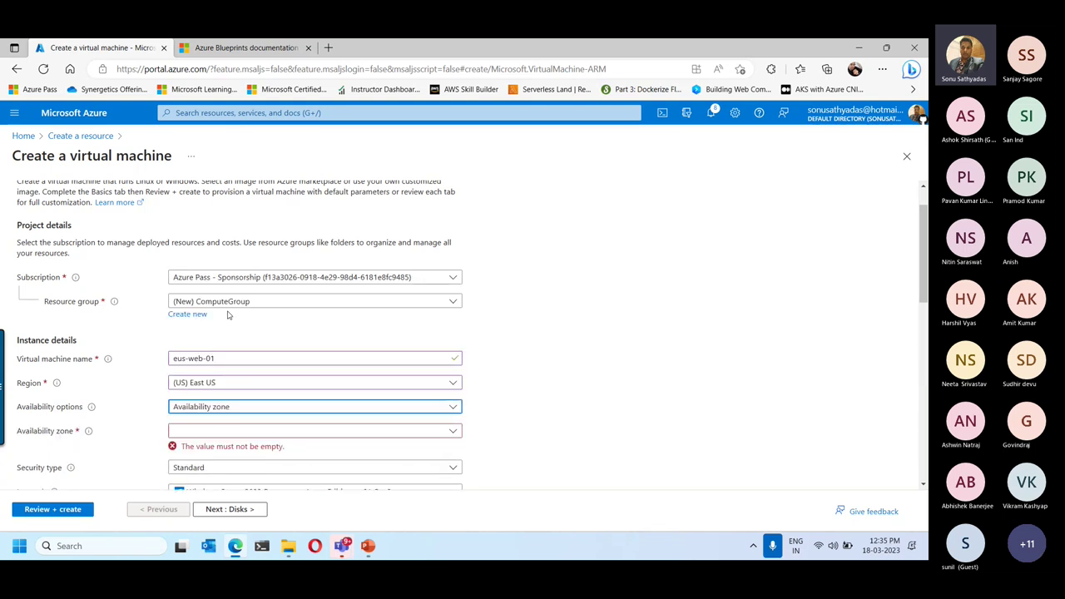
{"action": "scroll", "coordinate": [237, 358], "scroll_direction": "down", "scroll_amount": 1}
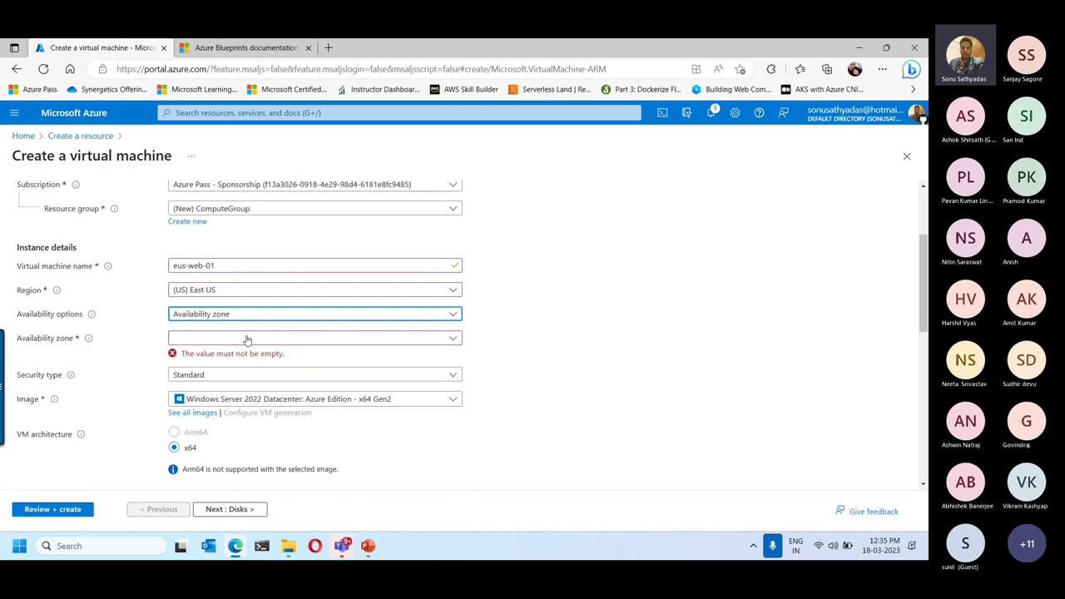
{"action": "left_click", "coordinate": [248, 339]}
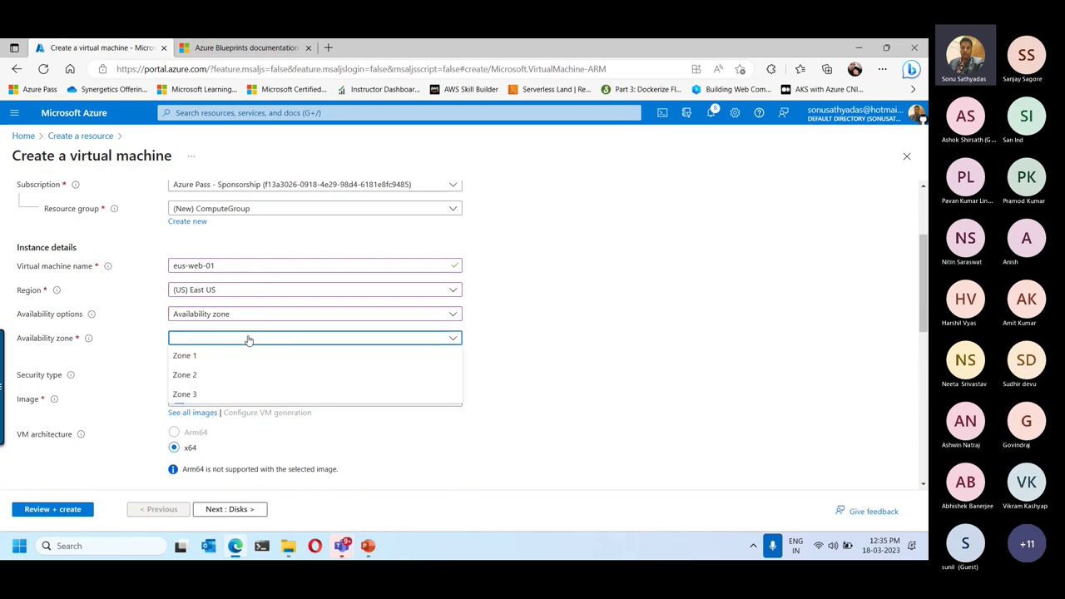
{"action": "left_click", "coordinate": [194, 358]}
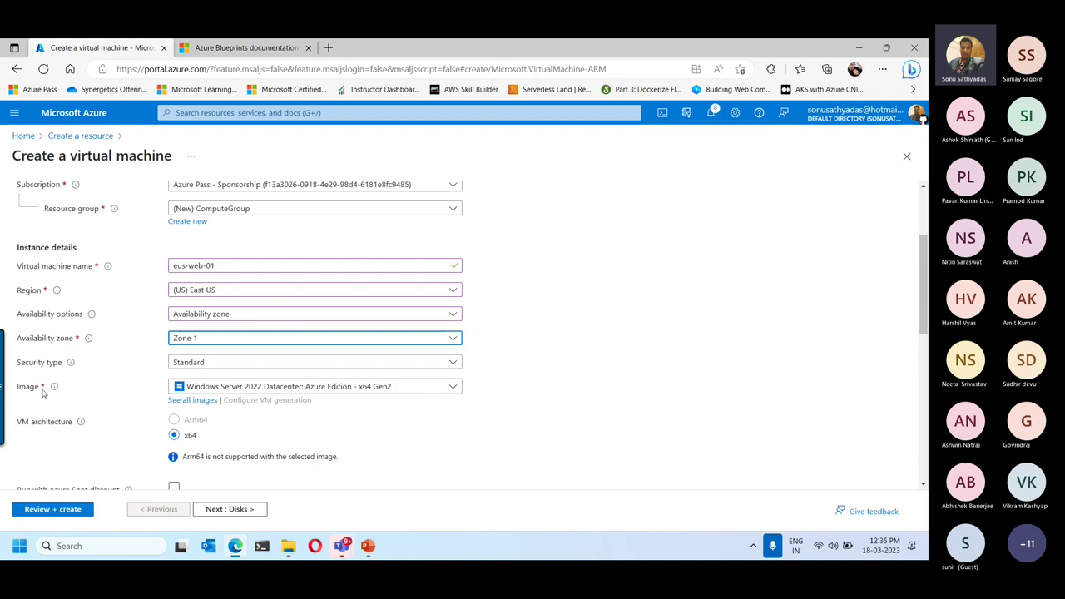
Keep the Windows Server 2022 Datacenter image for the VM.
{"action": "left_click", "coordinate": [397, 388]}
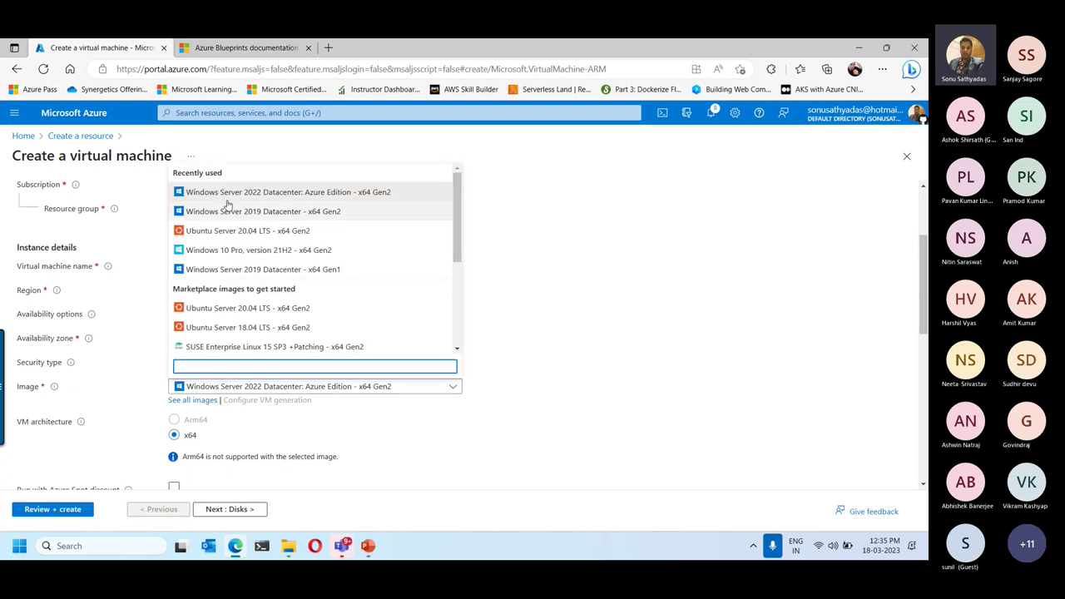
{"action": "left_click", "coordinate": [342, 197]}
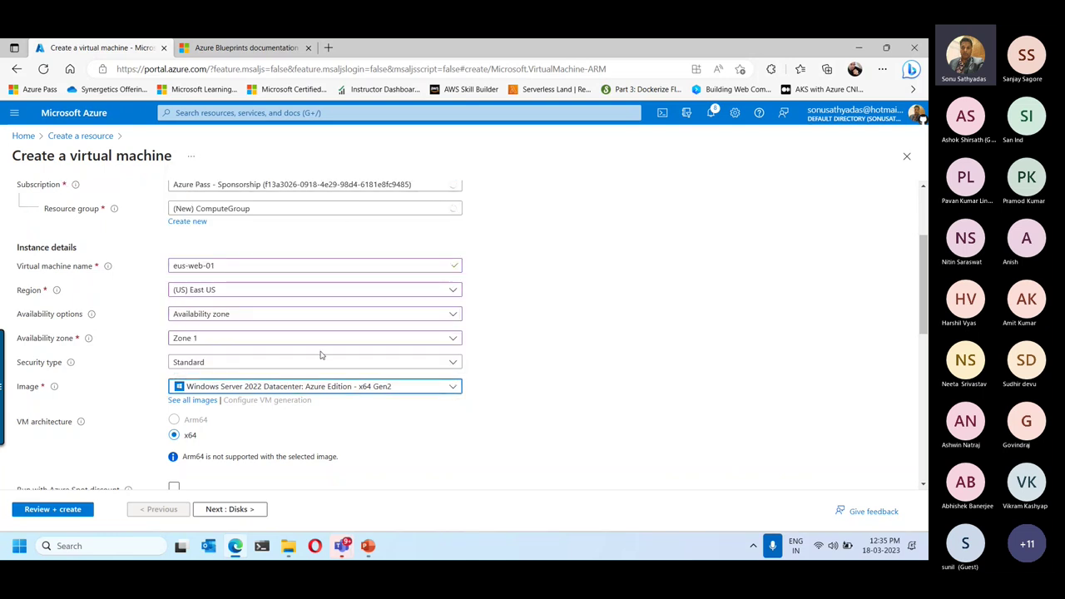
{"action": "scroll", "coordinate": [323, 366], "scroll_direction": "down", "scroll_amount": 3}
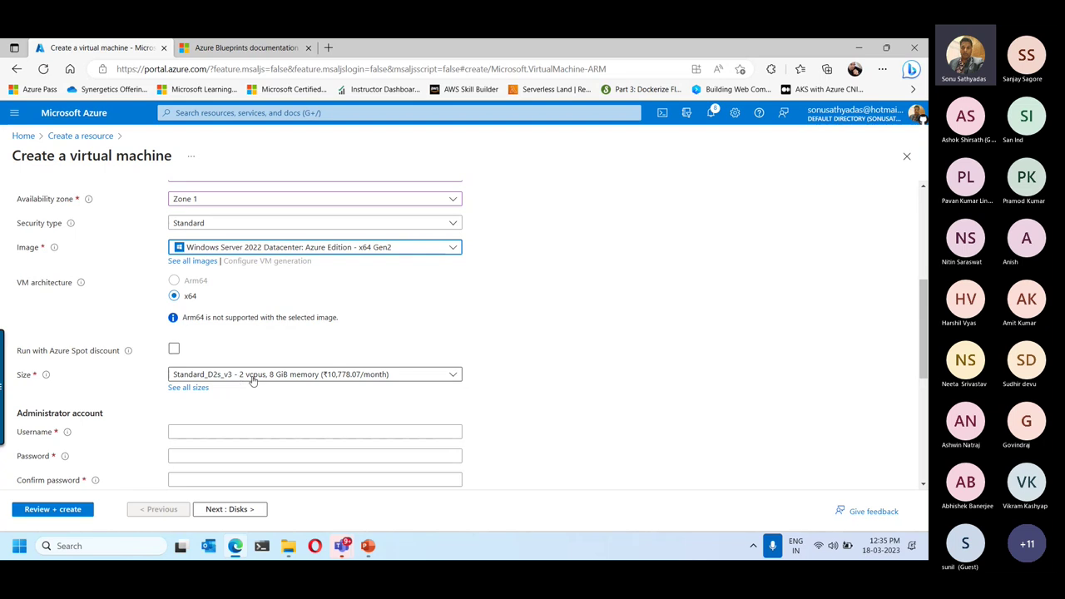
Enter the administrator username, then the password and its confirmation.
{"action": "scroll", "coordinate": [228, 449], "scroll_direction": "down", "scroll_amount": 2}
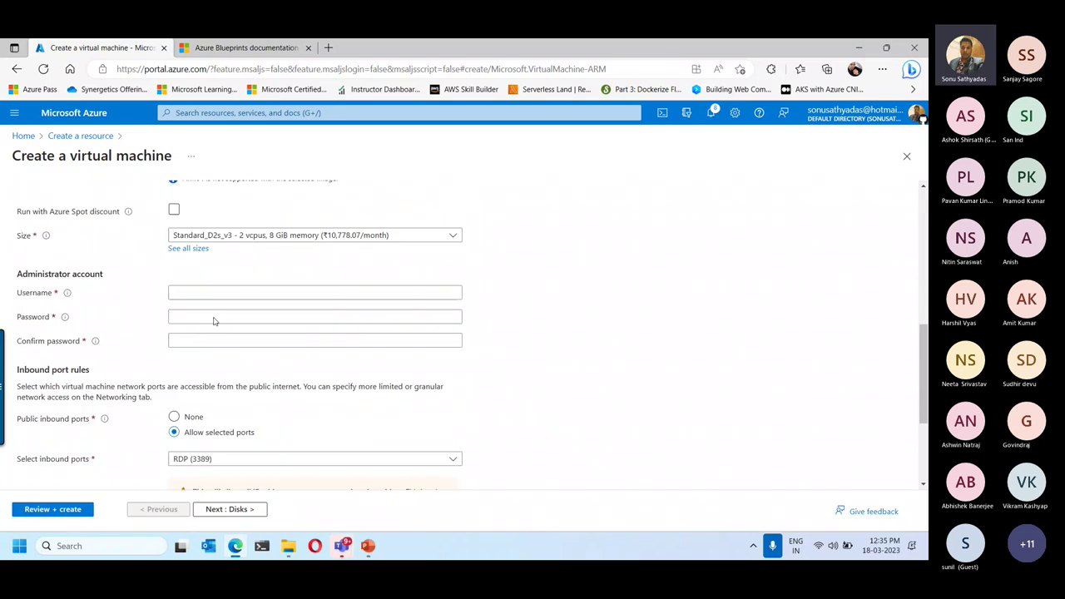
{"action": "left_click", "coordinate": [212, 293]}
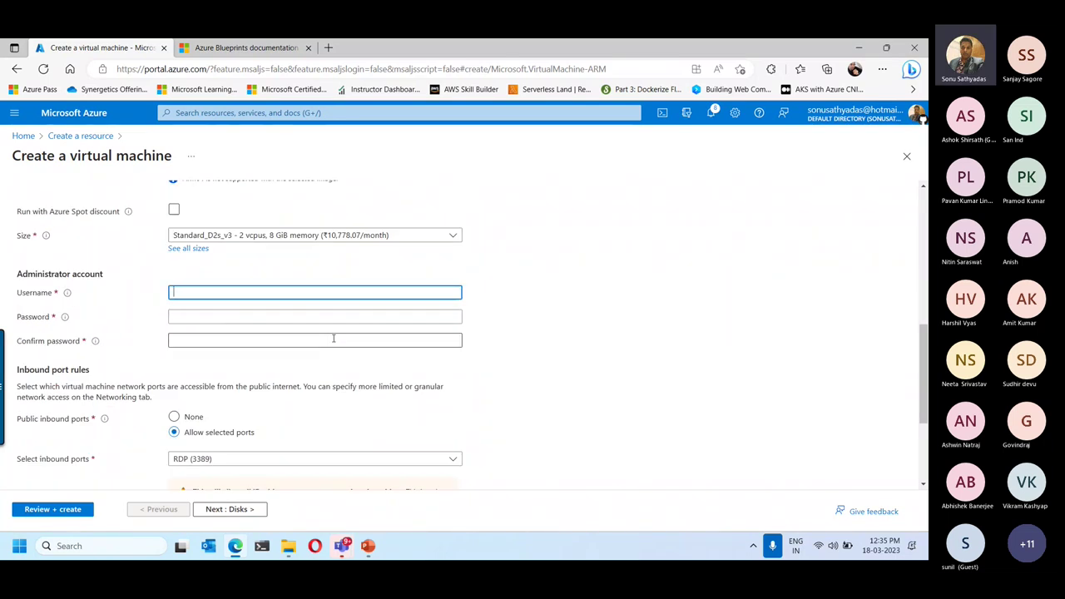
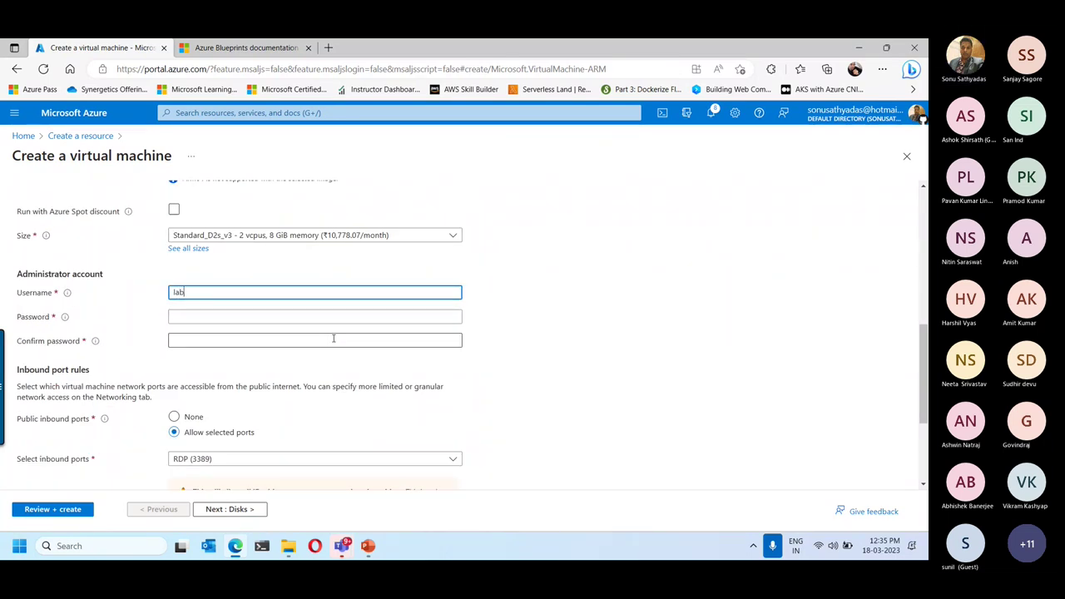
{"action": "key", "text": "Tab"}
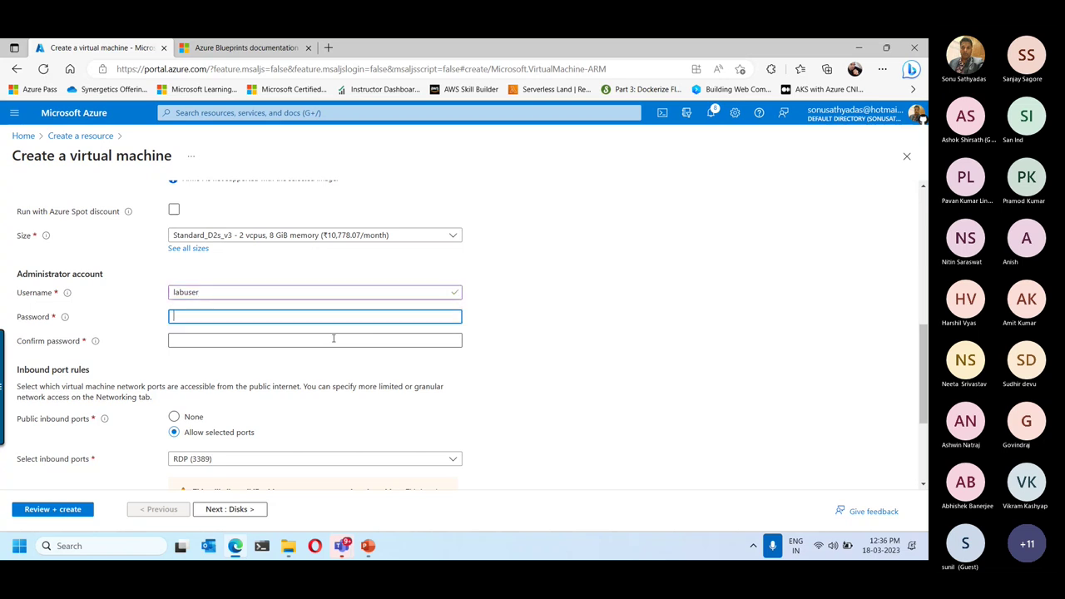
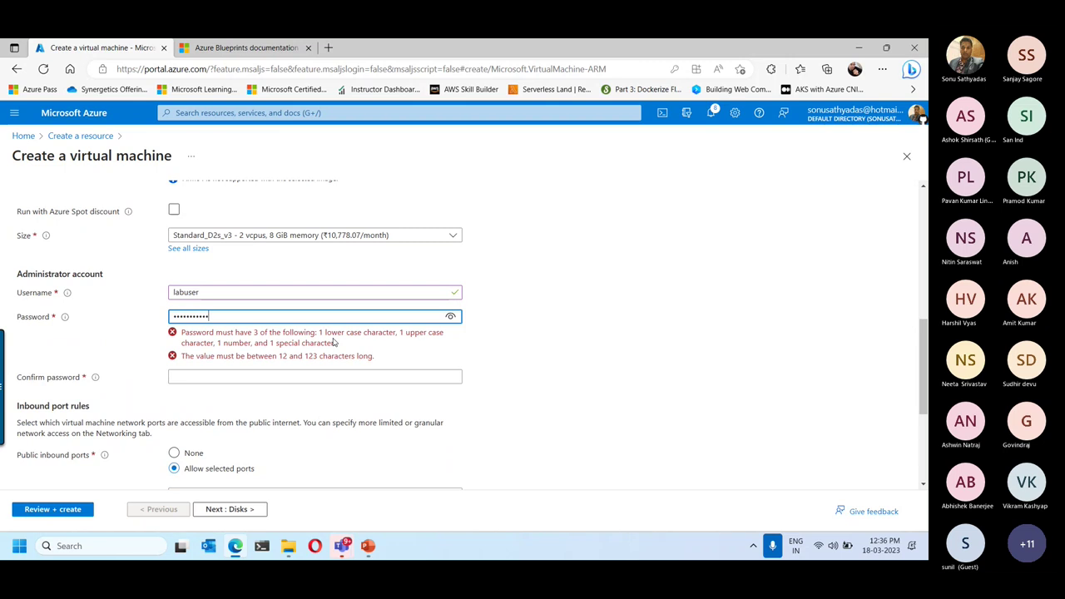
{"action": "key", "text": "Tab"}
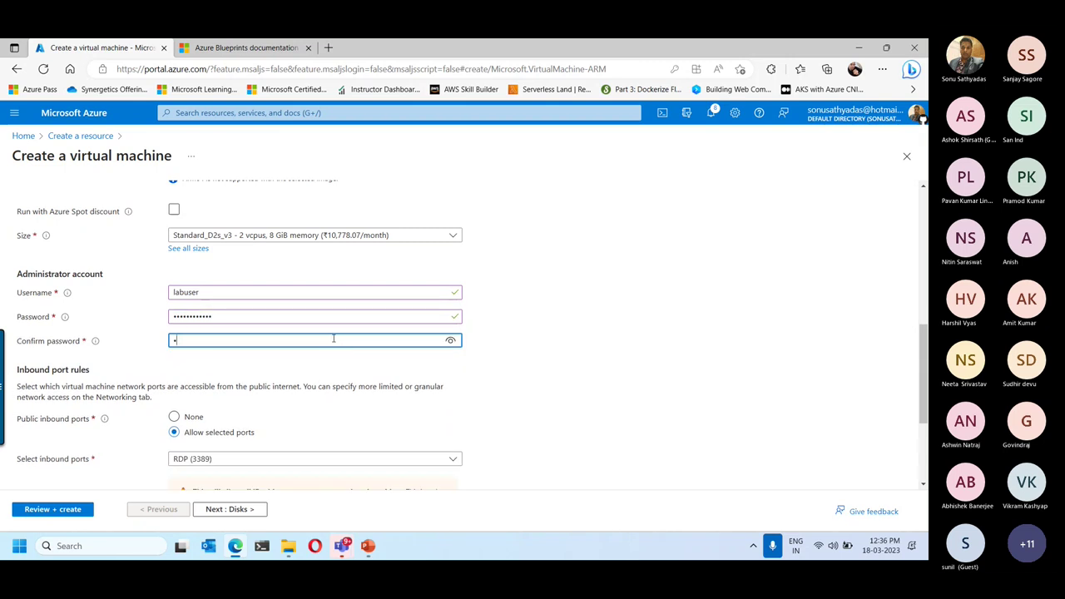
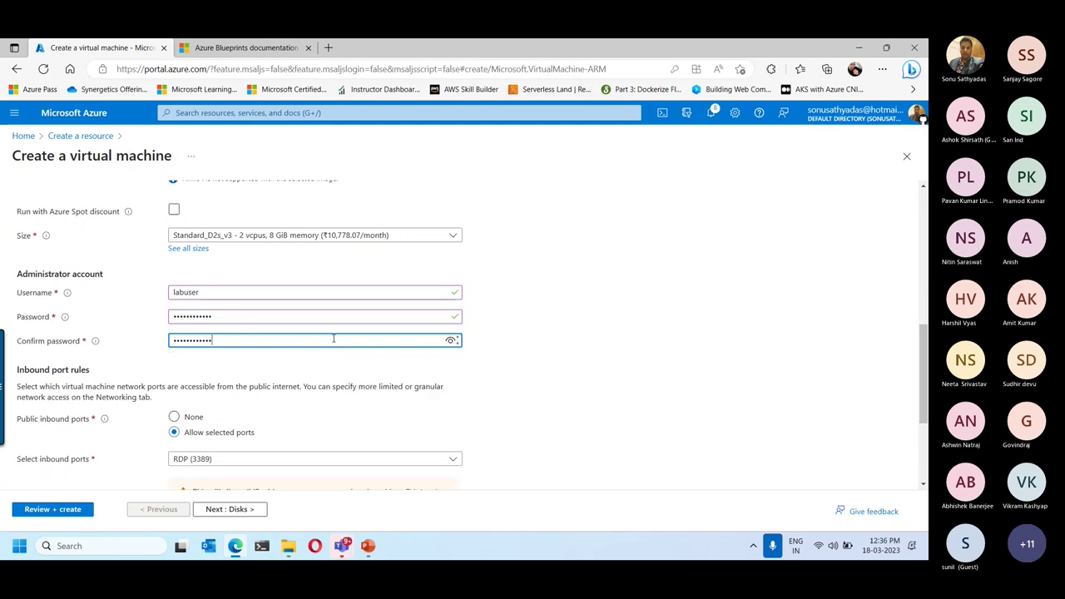
Allow HTTP (80) inbound traffic alongside RDP (3389).
{"action": "scroll", "coordinate": [195, 354], "scroll_direction": "down", "scroll_amount": 1}
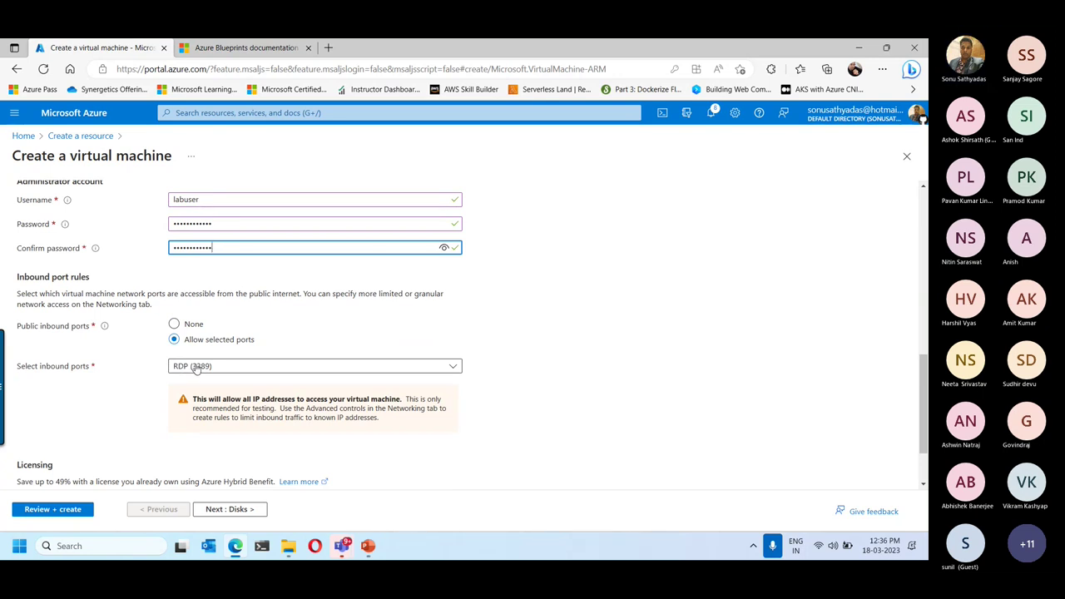
{"action": "left_click", "coordinate": [196, 366]}
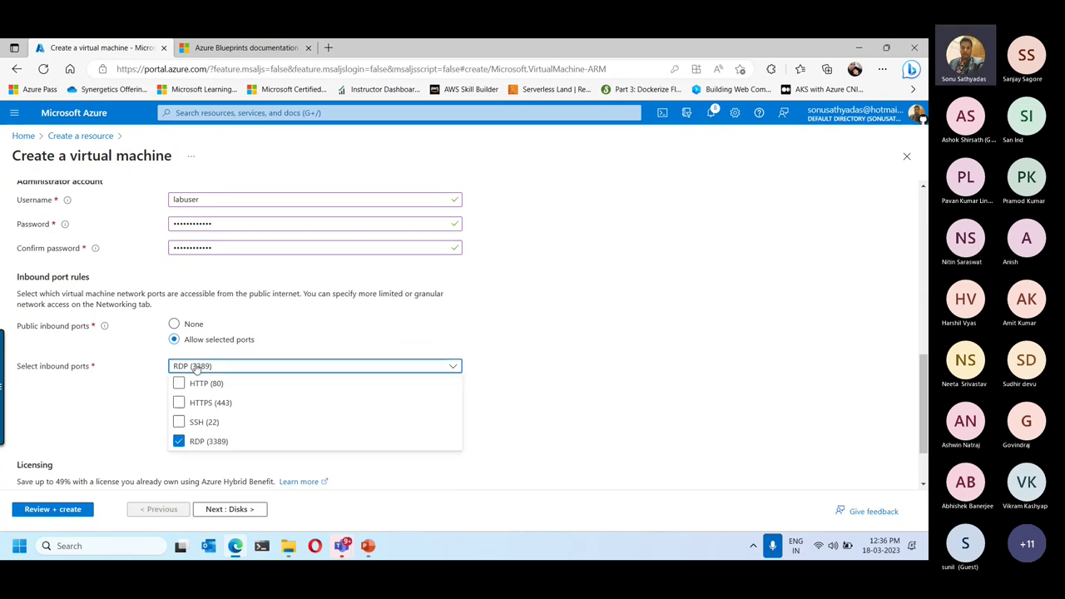
{"action": "left_click", "coordinate": [179, 383]}
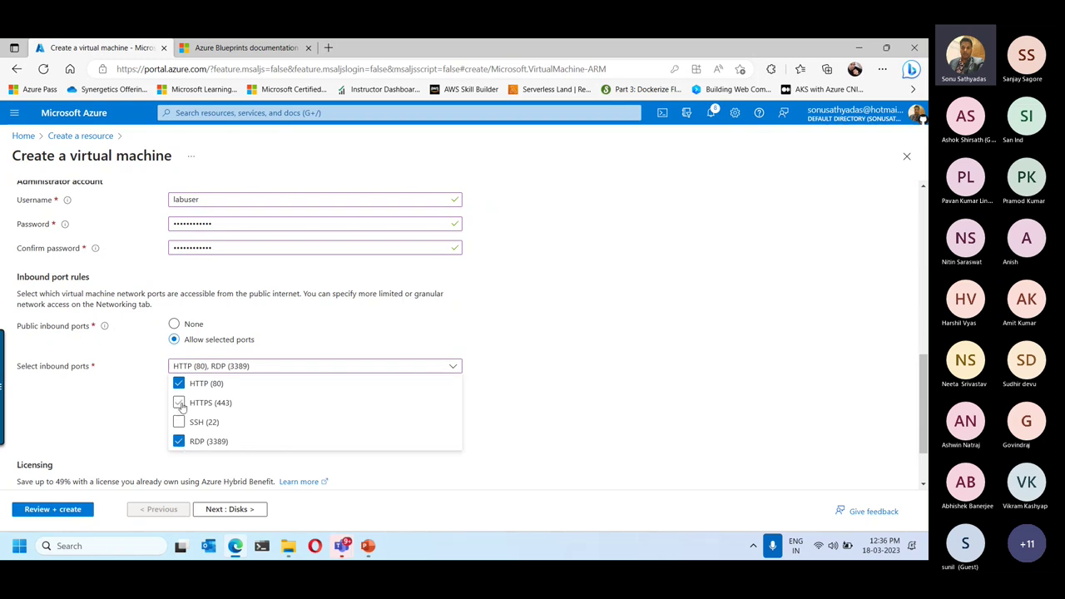
{"action": "left_click", "coordinate": [533, 380]}
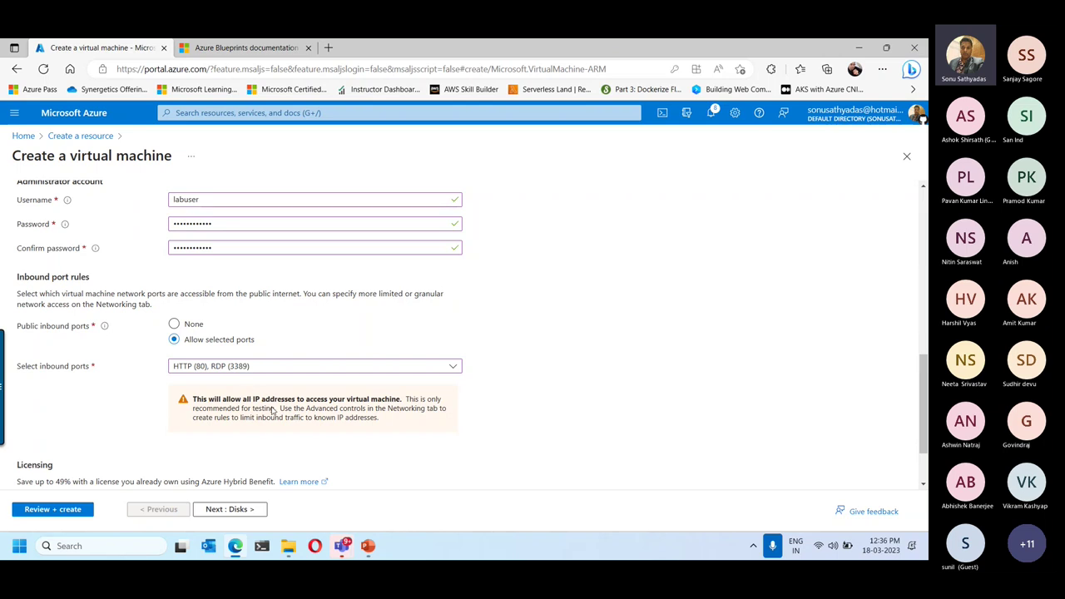
Highlight the 49% Azure Hybrid Benefit licensing savings, then continue to the Disks tab.
{"action": "scroll", "coordinate": [273, 426], "scroll_direction": "down", "scroll_amount": 1}
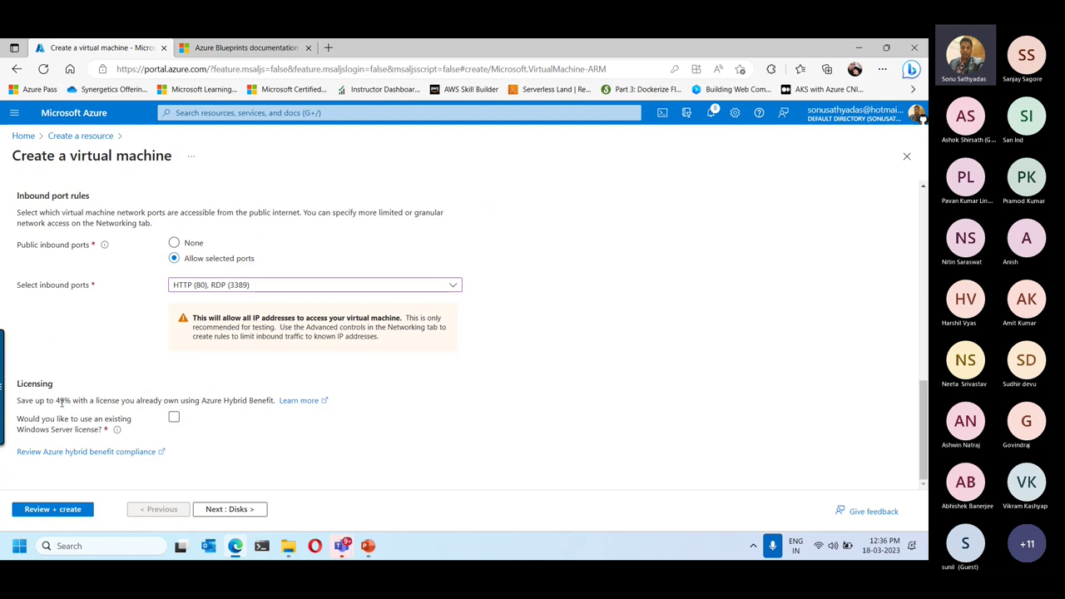
{"action": "left_click_drag", "start_coordinate": [55, 400], "coordinate": [71, 399]}
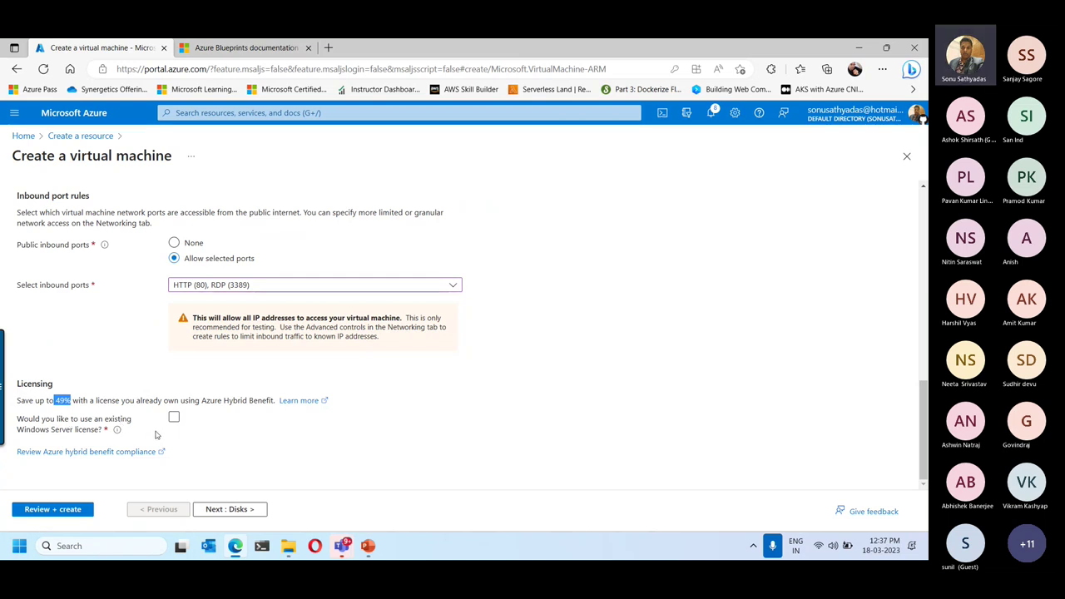
{"action": "left_click_drag", "start_coordinate": [202, 400], "coordinate": [276, 402]}
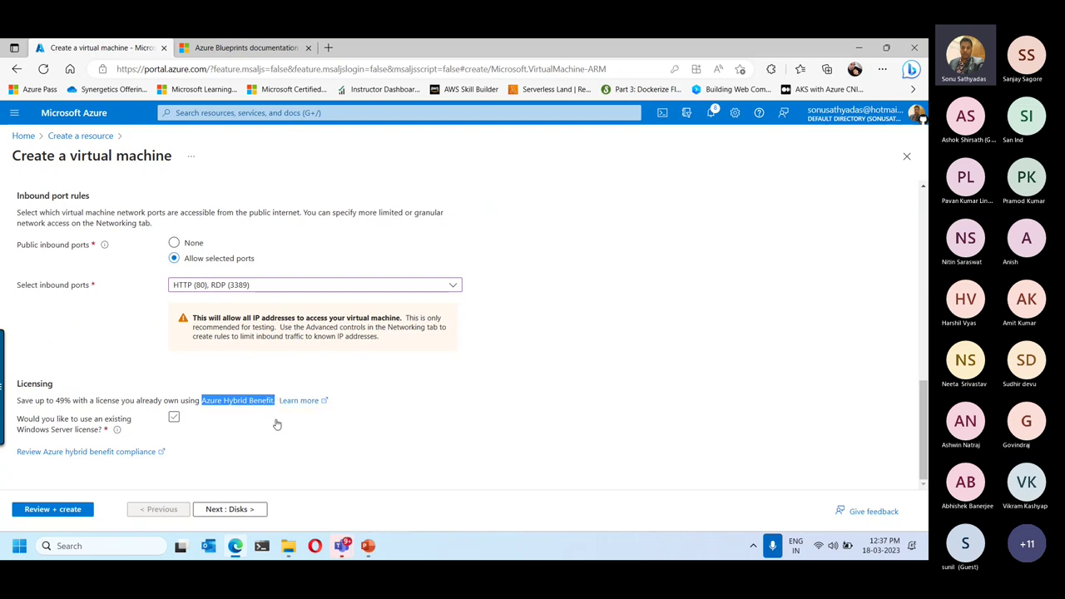
{"action": "left_click", "coordinate": [250, 510]}
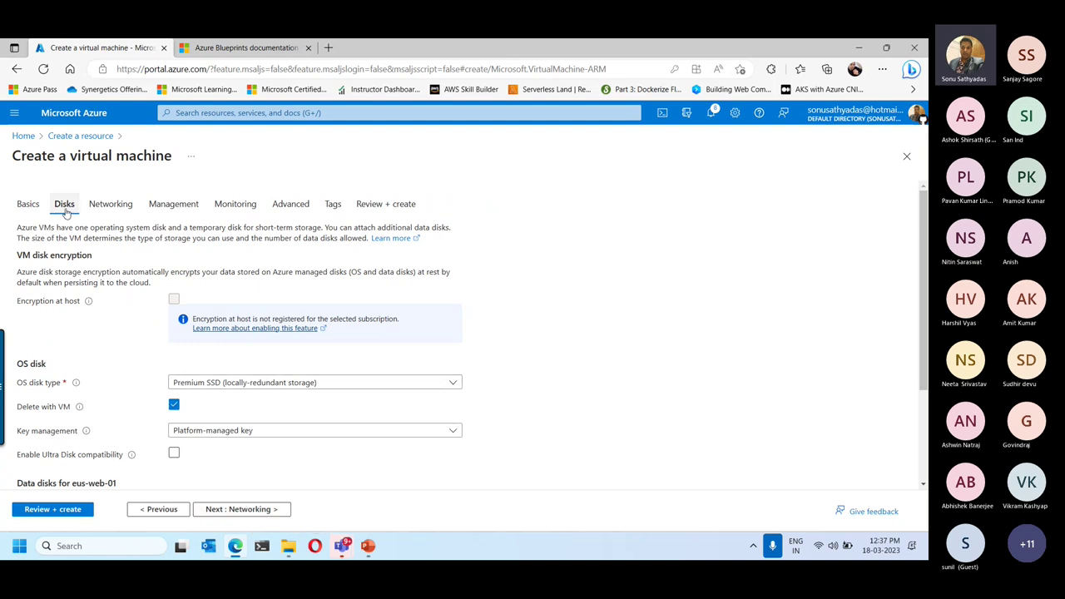
Switch the OS disk type to Standard SSD (locally-redundant storage) and continue to Networking.
{"action": "scroll", "coordinate": [275, 366], "scroll_direction": "down", "scroll_amount": 1}
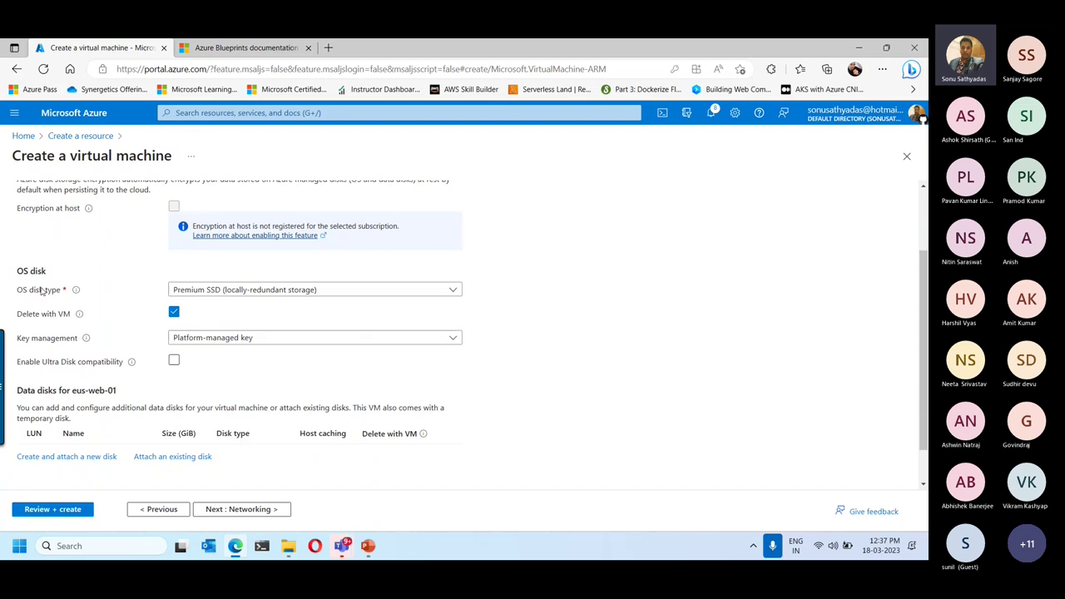
{"action": "left_click", "coordinate": [195, 290]}
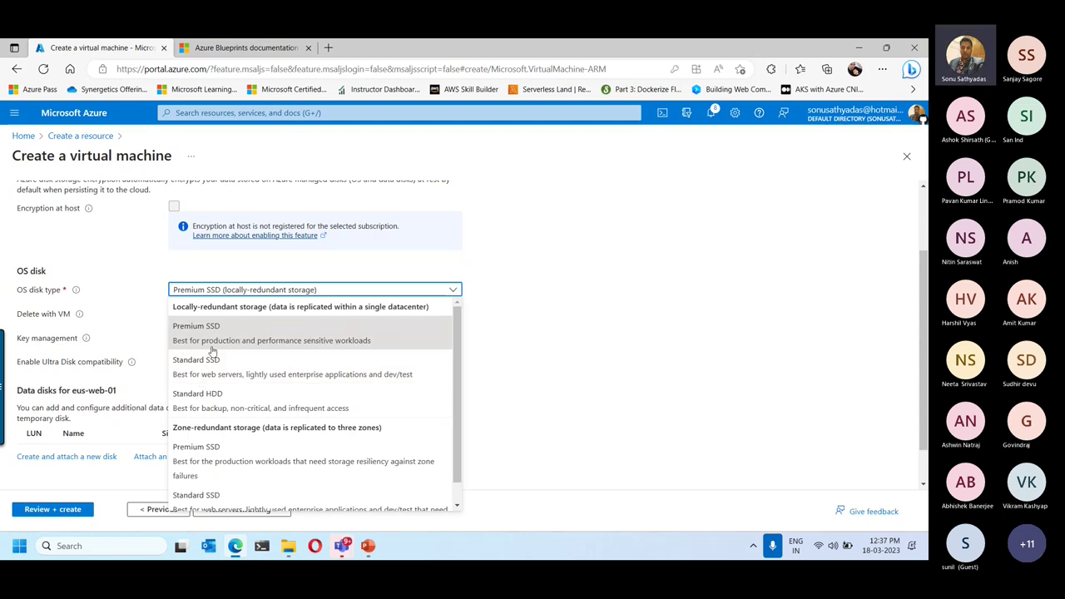
{"action": "left_click", "coordinate": [186, 366]}
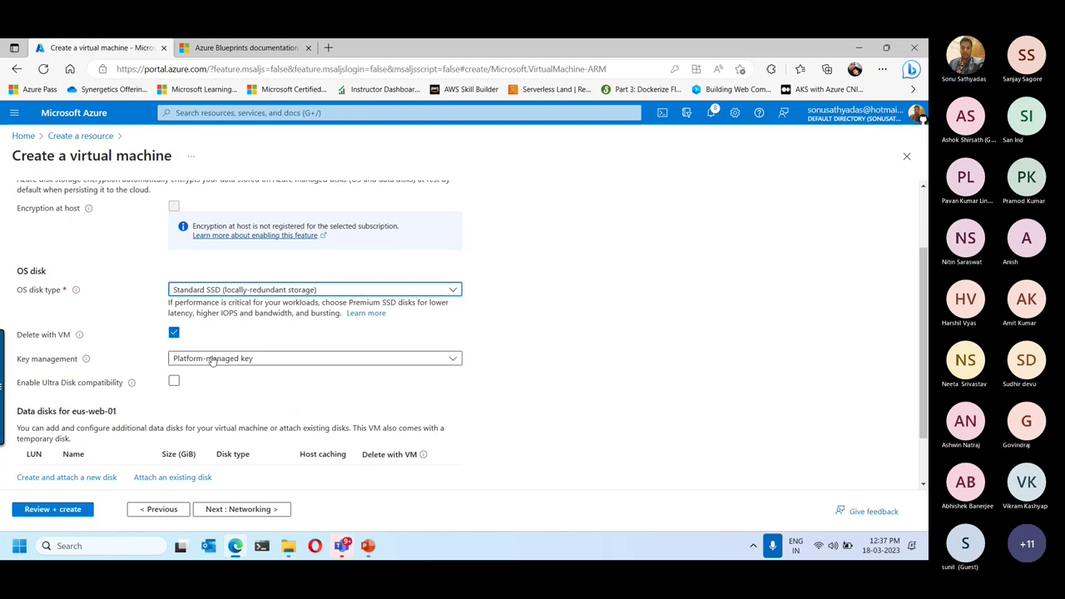
{"action": "scroll", "coordinate": [212, 359], "scroll_direction": "down", "scroll_amount": 1}
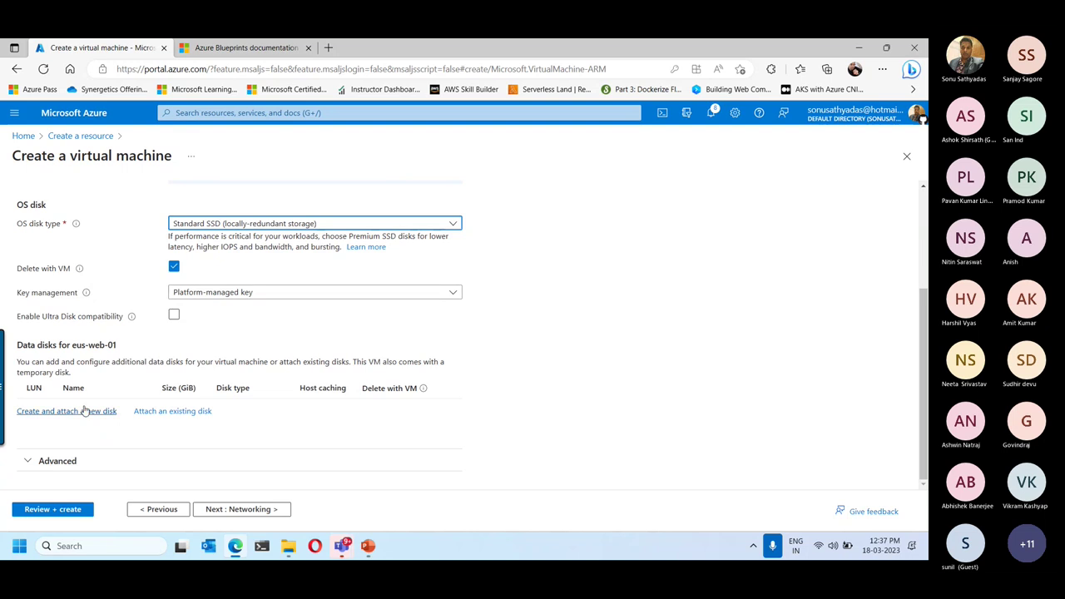
{"action": "left_click_drag", "start_coordinate": [20, 348], "coordinate": [121, 348]}
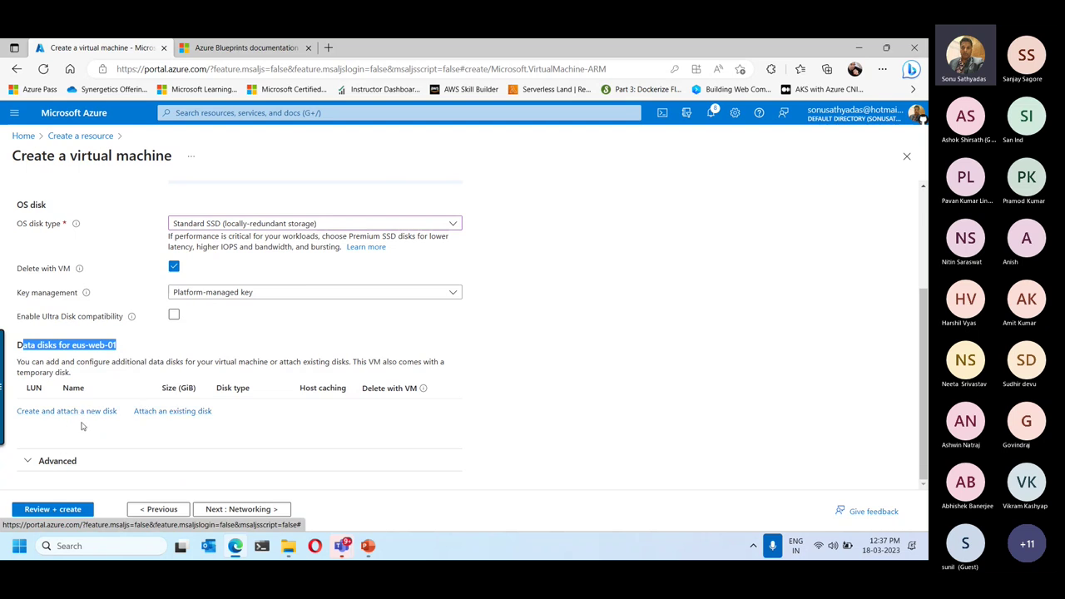
{"action": "left_click", "coordinate": [237, 508]}
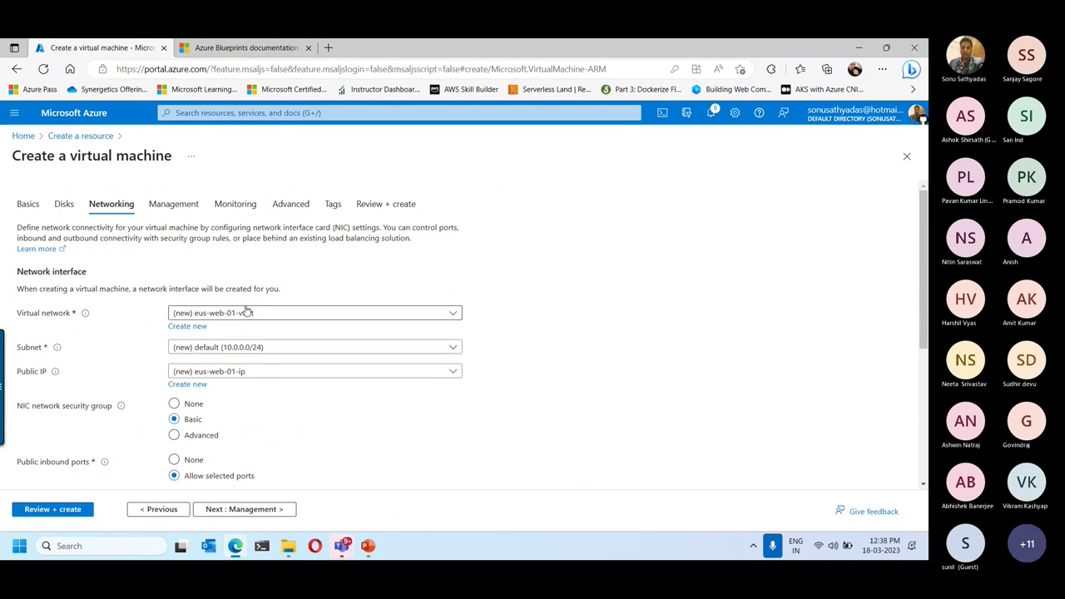
Create a new virtual network named MyVnet.
{"action": "left_click", "coordinate": [191, 327]}
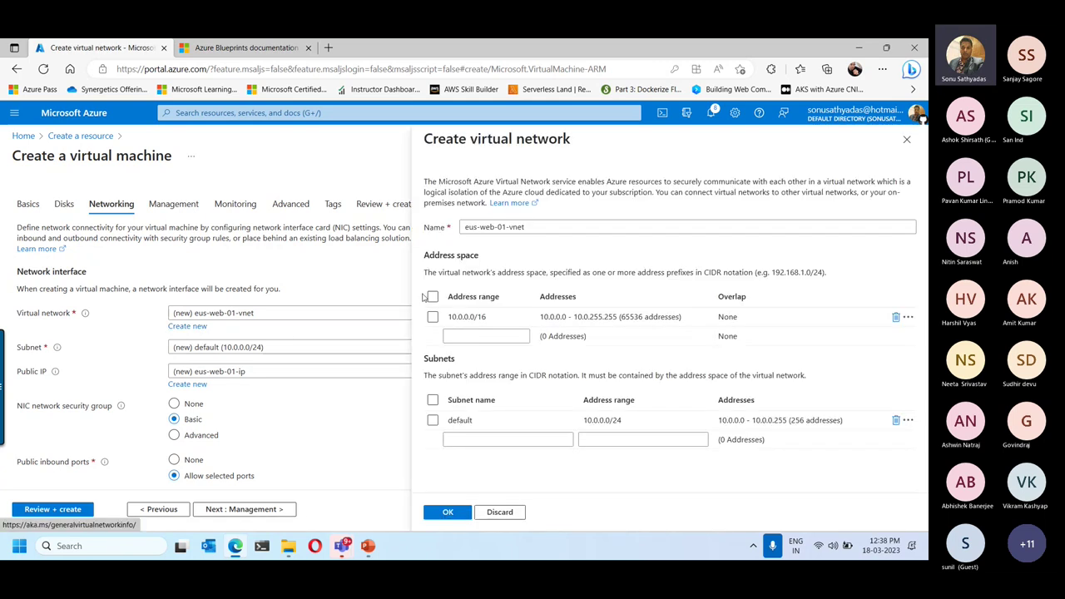
{"action": "triple_click", "coordinate": [532, 232]}
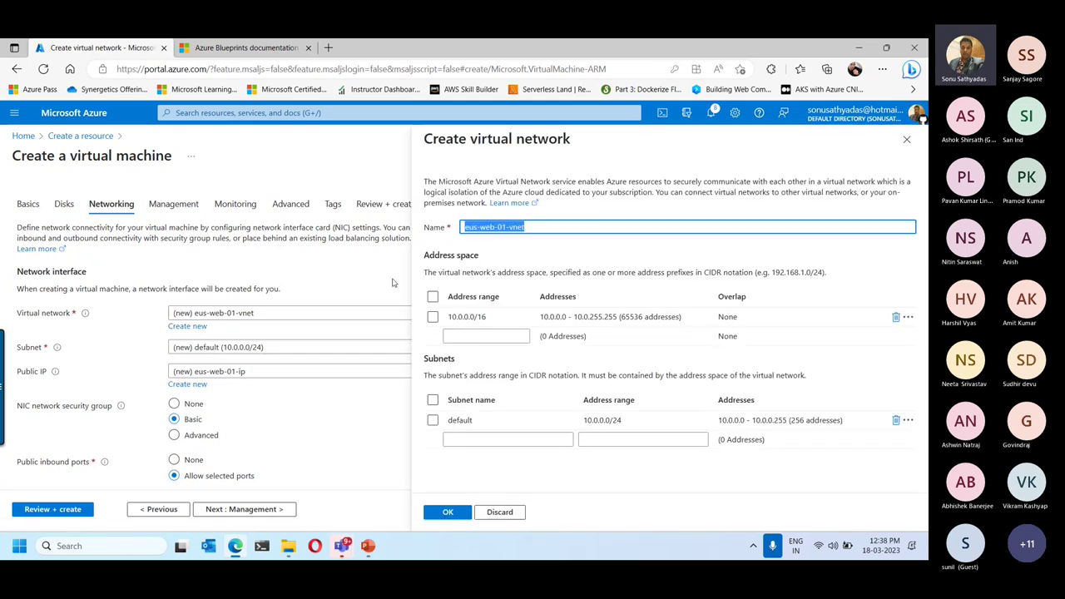
{"action": "key", "text": "BackSpace"}
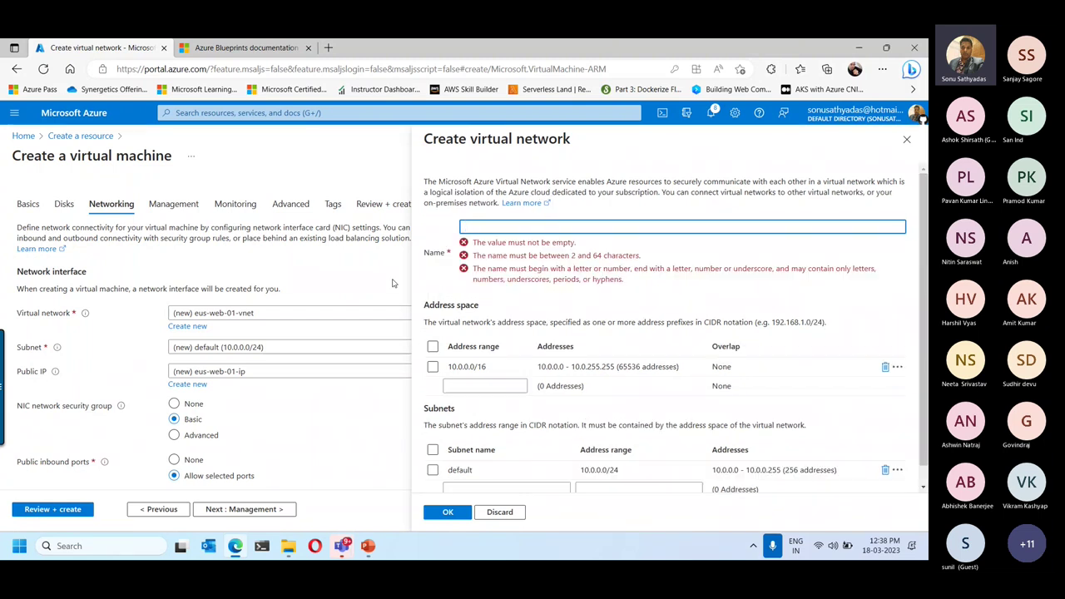
{"action": "type", "text": "MyV"}
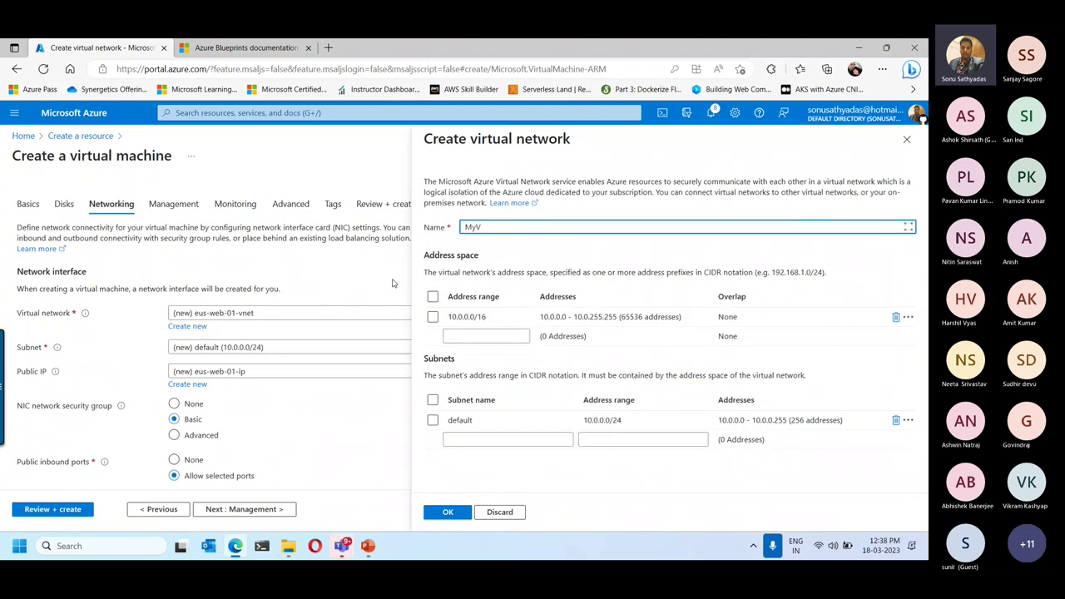
{"action": "type", "text": "net"}
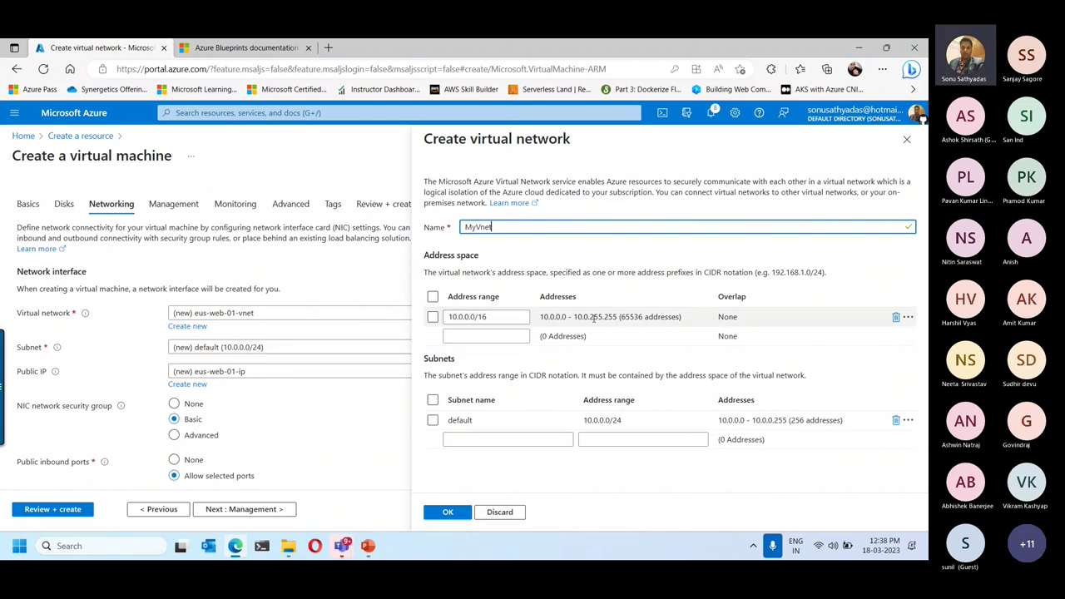
Rename the default 10.0.0.0/24 subnet to websubnet and save the MyVnet network.
{"action": "double_click", "coordinate": [453, 422]}
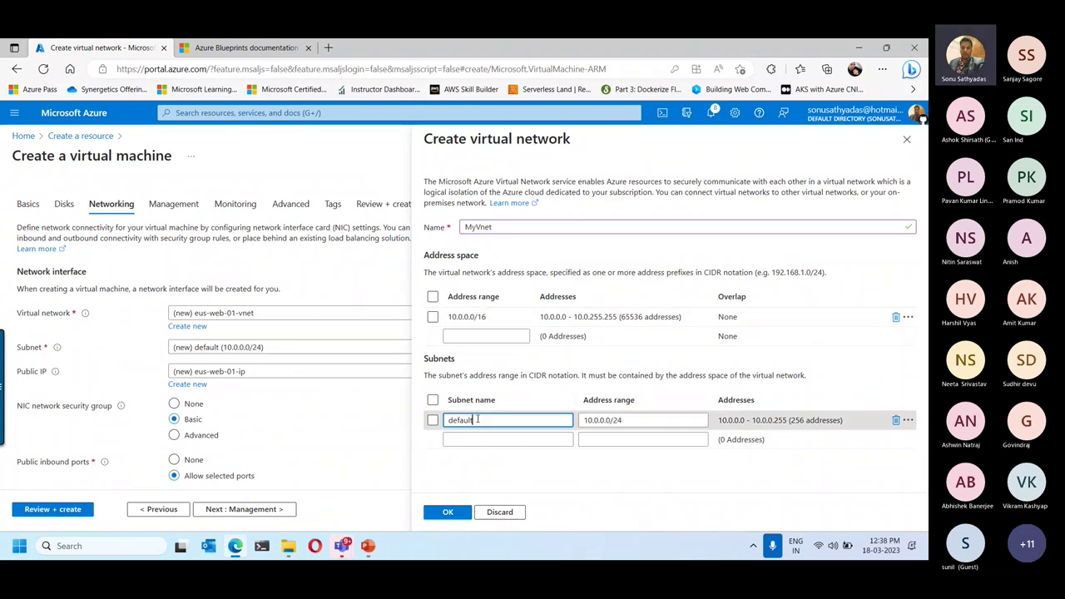
{"action": "type", "text": "websubnet"}
{"action": "left_click", "coordinate": [432, 321]}
{"action": "left_click", "coordinate": [433, 318]}
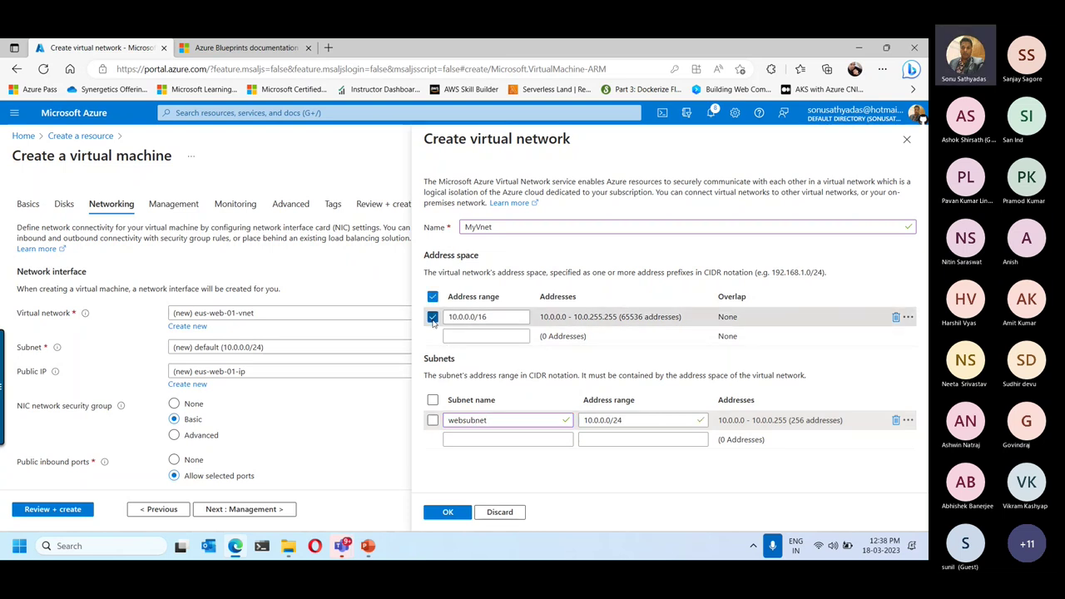
{"action": "left_click", "coordinate": [638, 420]}
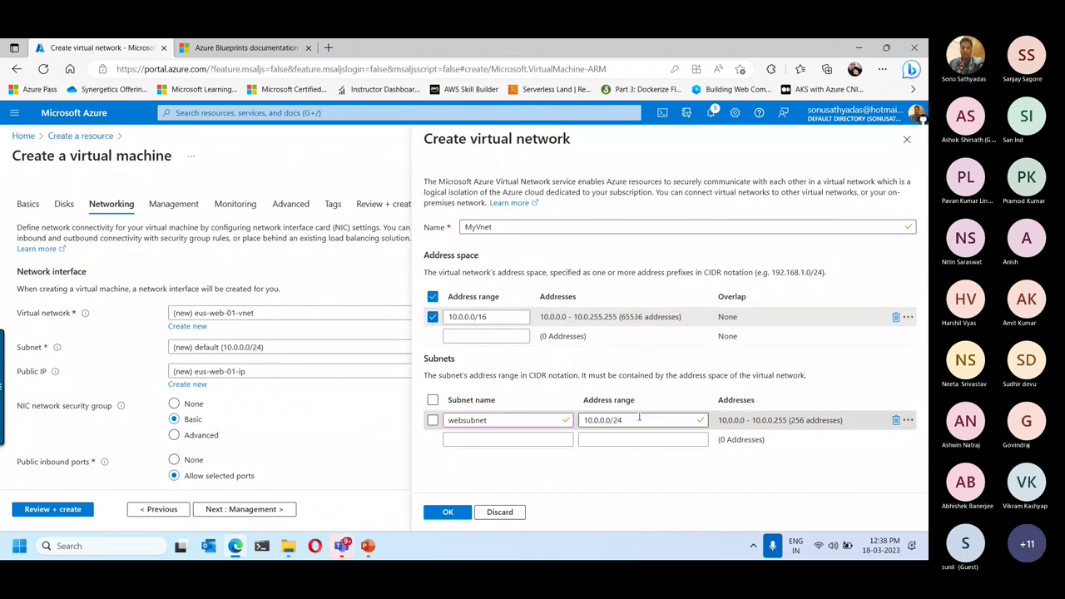
{"action": "left_click_drag", "start_coordinate": [639, 419], "coordinate": [587, 420]}
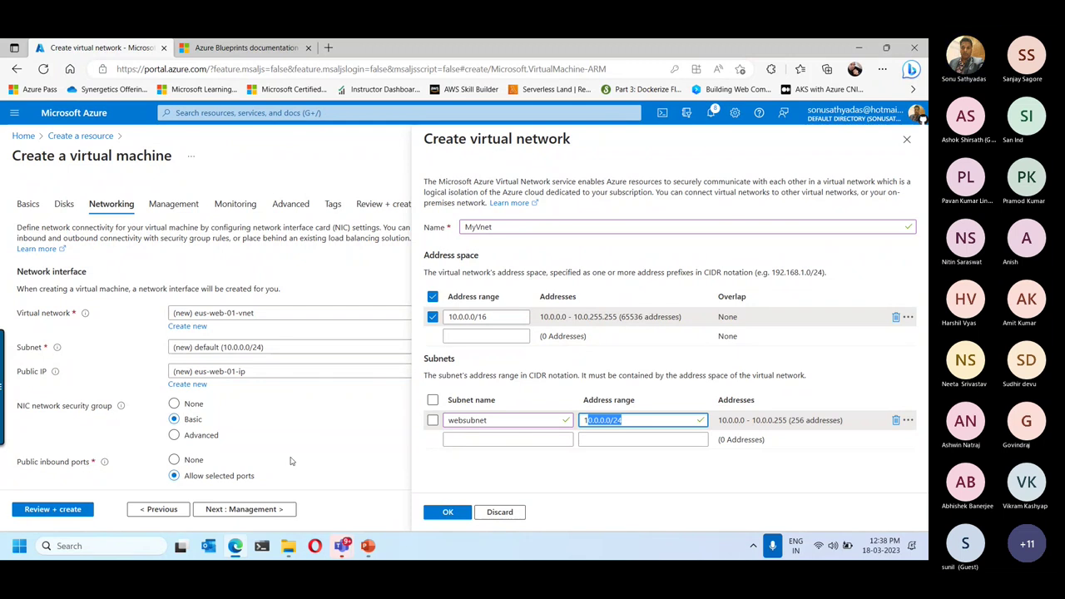
{"action": "left_click", "coordinate": [434, 513]}
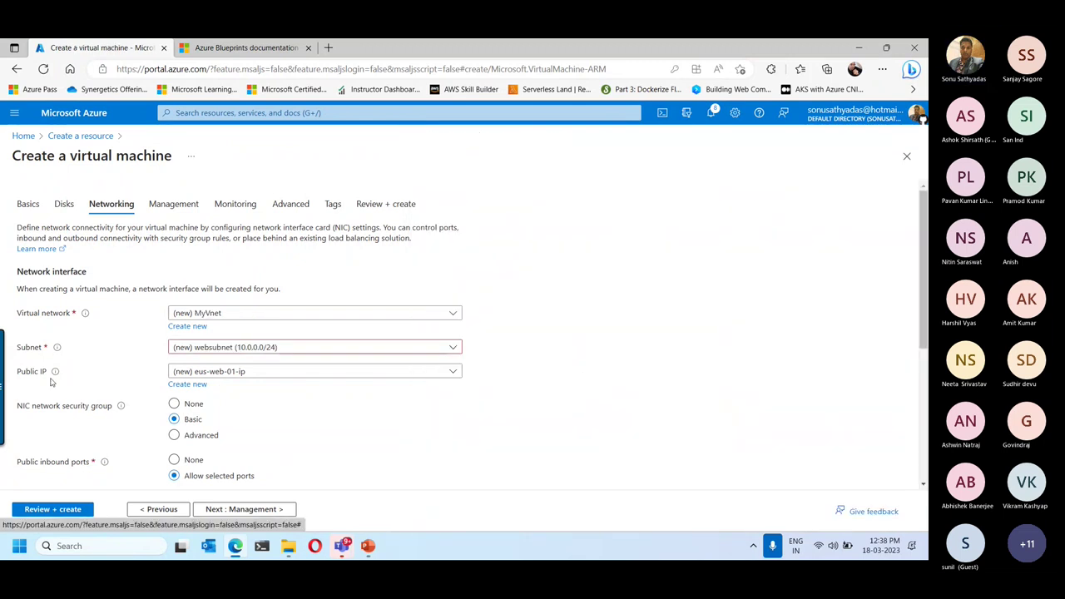
Keep the new public IP with HTTP (80) and RDP (3389) inbound, then go to Management.
{"action": "left_click", "coordinate": [243, 373]}
{"action": "left_click", "coordinate": [234, 389]}
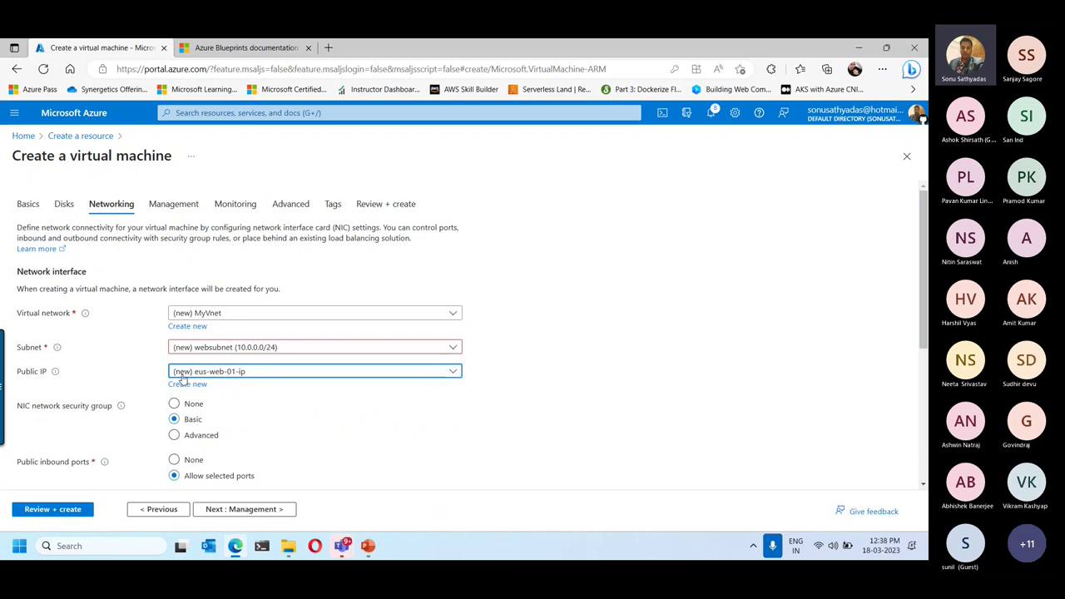
{"action": "scroll", "coordinate": [181, 379], "scroll_direction": "down", "scroll_amount": 2}
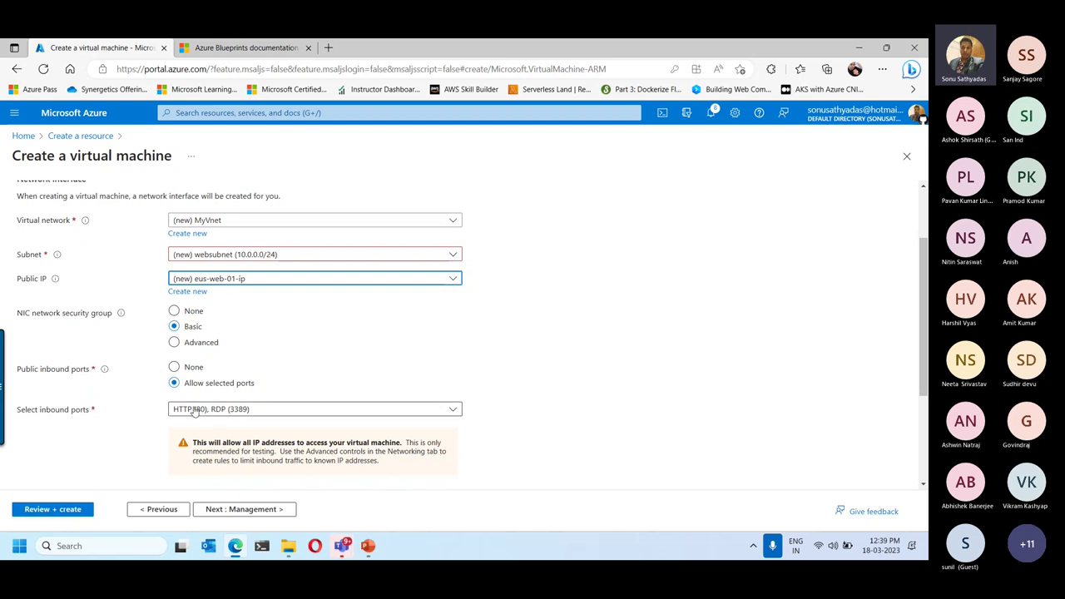
{"action": "left_click", "coordinate": [193, 413]}
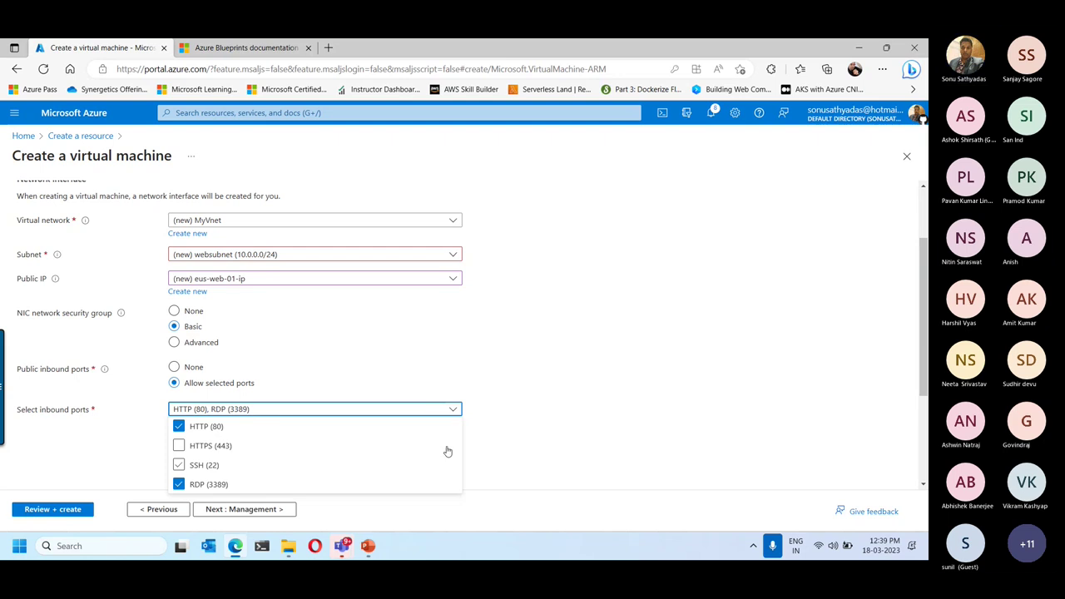
{"action": "left_click", "coordinate": [570, 395]}
{"action": "scroll", "coordinate": [436, 395], "scroll_direction": "down", "scroll_amount": 2}
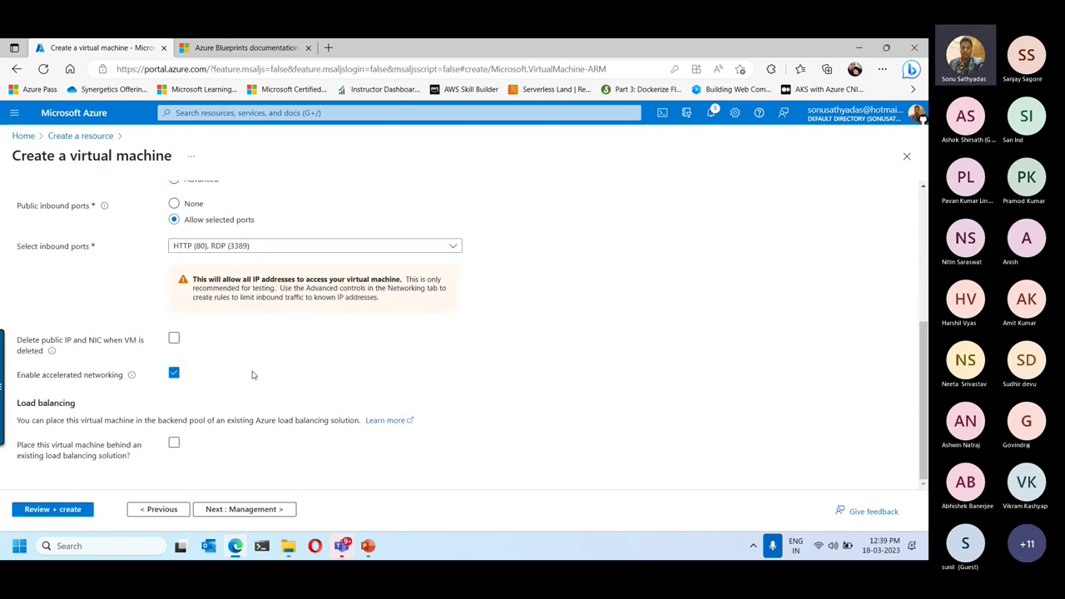
{"action": "left_click", "coordinate": [249, 511]}
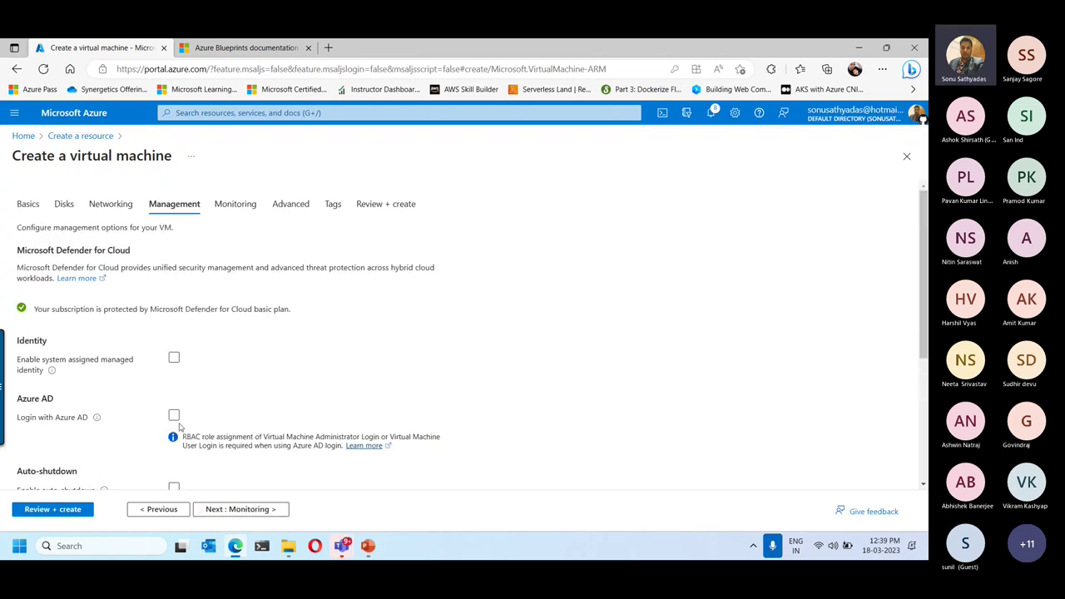
Scroll through the Management tab without changes and continue to the Monitoring tab.
{"action": "scroll", "coordinate": [170, 416], "scroll_direction": "down", "scroll_amount": 1}
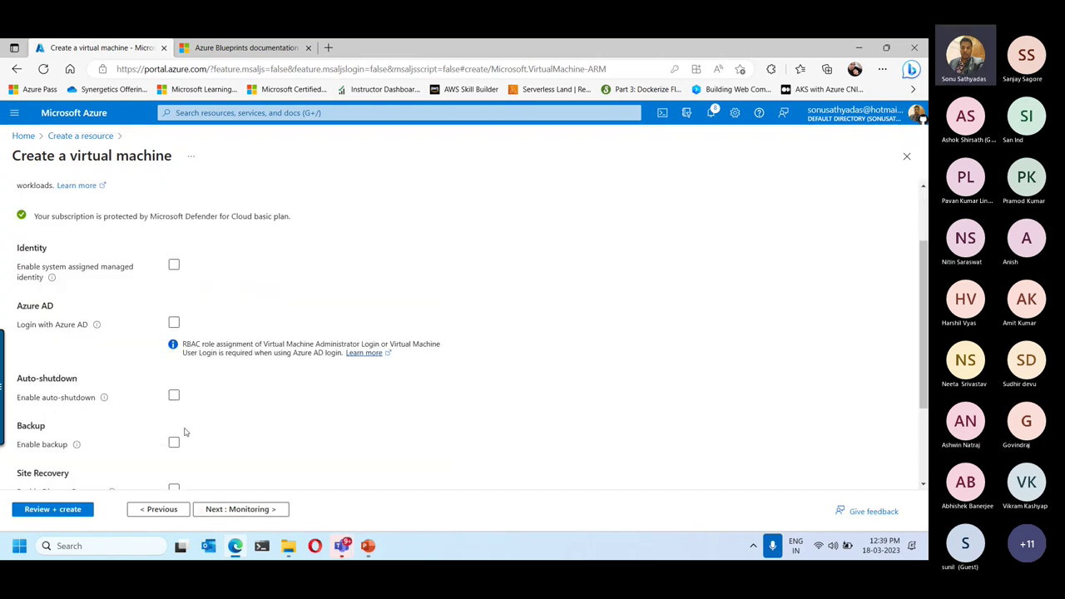
{"action": "scroll", "coordinate": [185, 433], "scroll_direction": "down", "scroll_amount": 1}
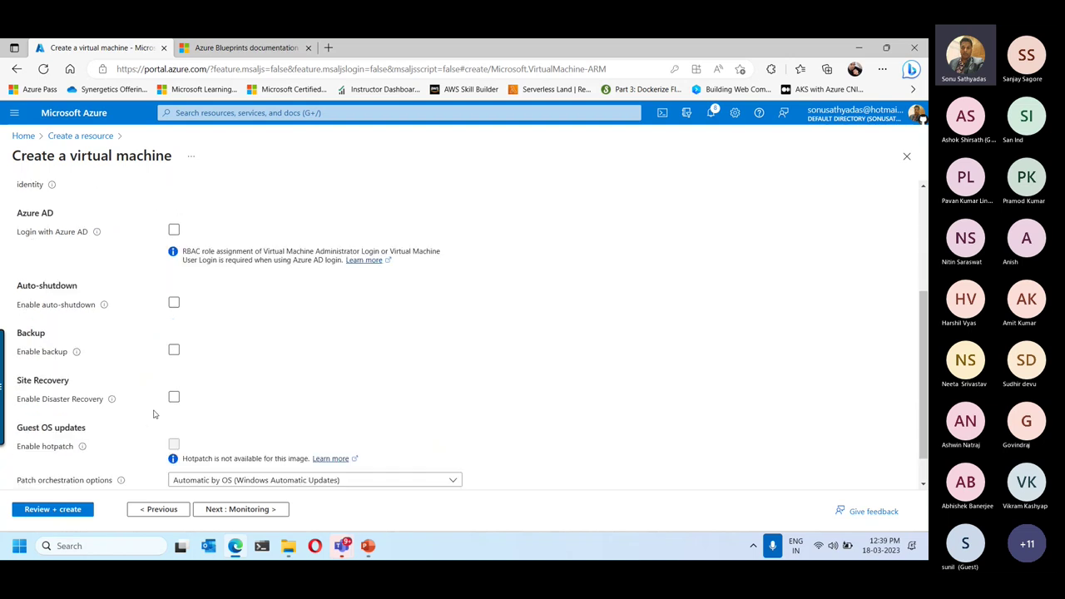
{"action": "left_click", "coordinate": [174, 301]}
{"action": "scroll", "coordinate": [196, 377], "scroll_direction": "down", "scroll_amount": 1}
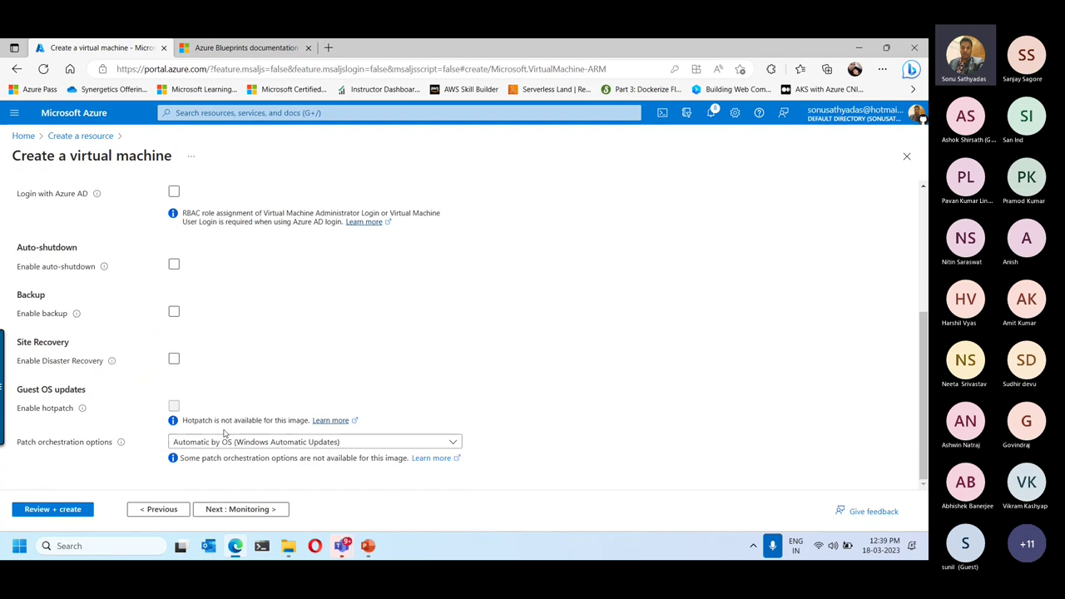
{"action": "left_click", "coordinate": [241, 509]}
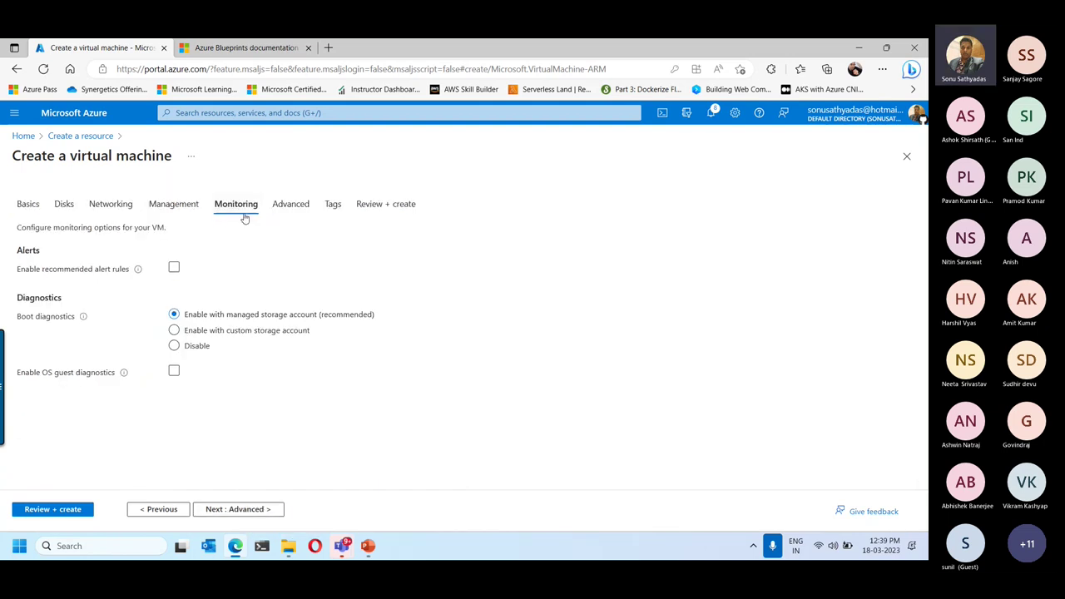
{"action": "left_click", "coordinate": [174, 269]}
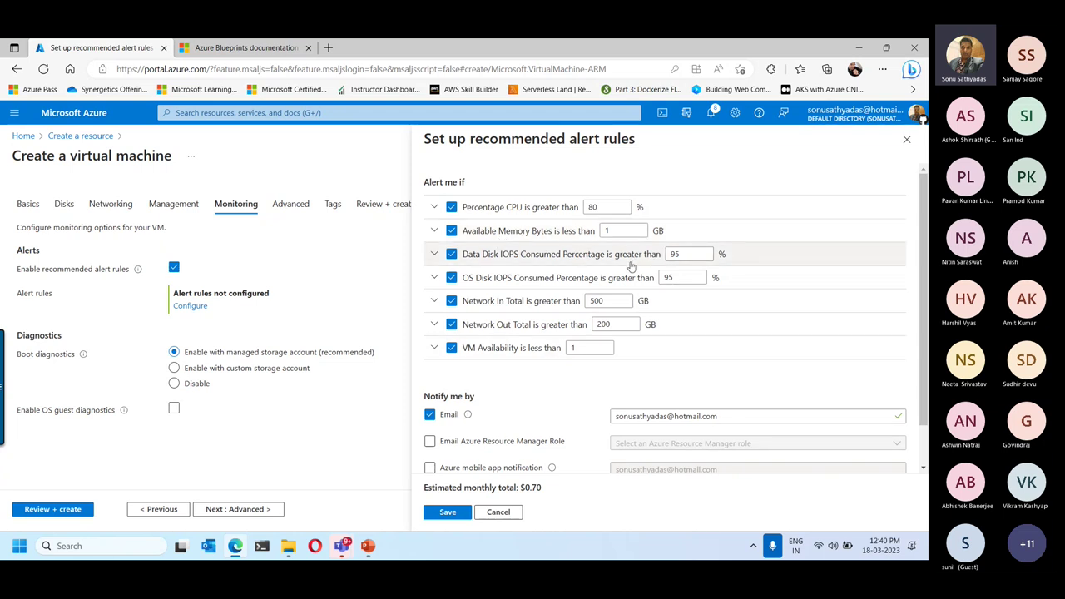
{"action": "scroll", "coordinate": [604, 363], "scroll_direction": "down", "scroll_amount": 1}
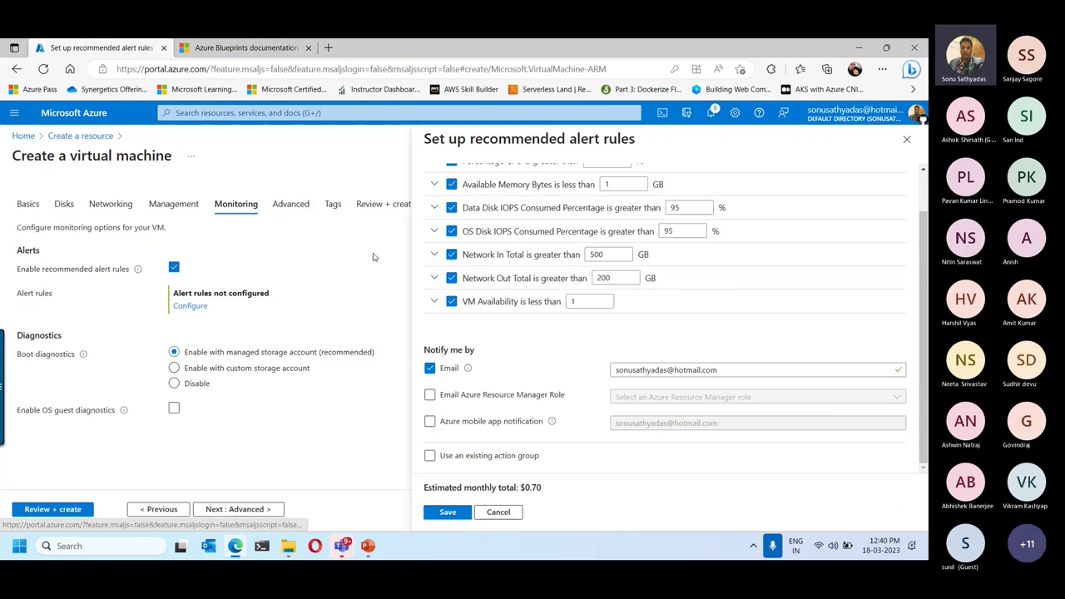
{"action": "left_click", "coordinate": [498, 511]}
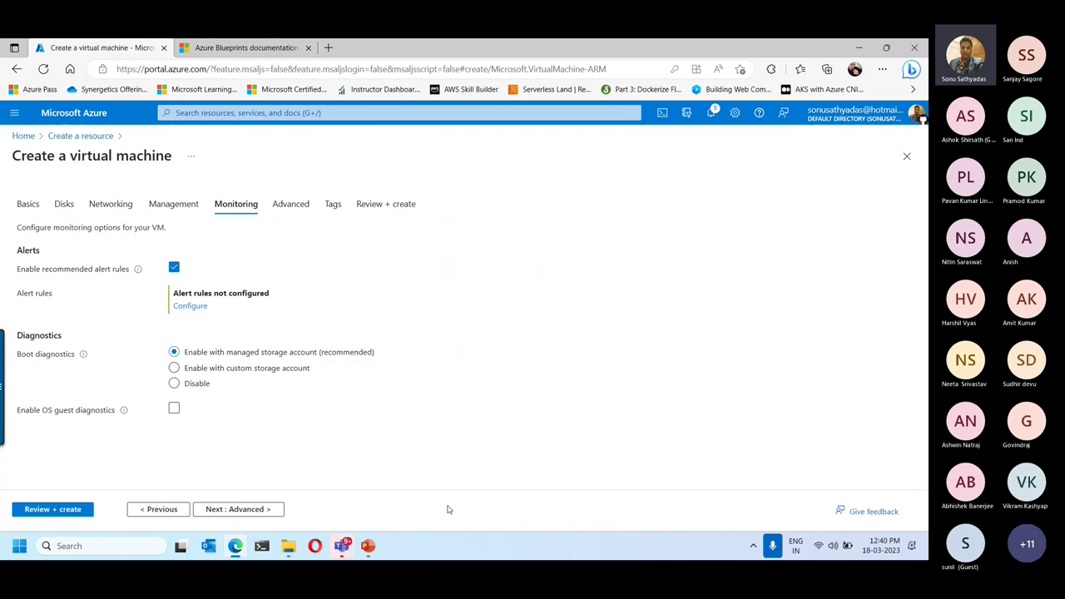
{"action": "left_click", "coordinate": [174, 266]}
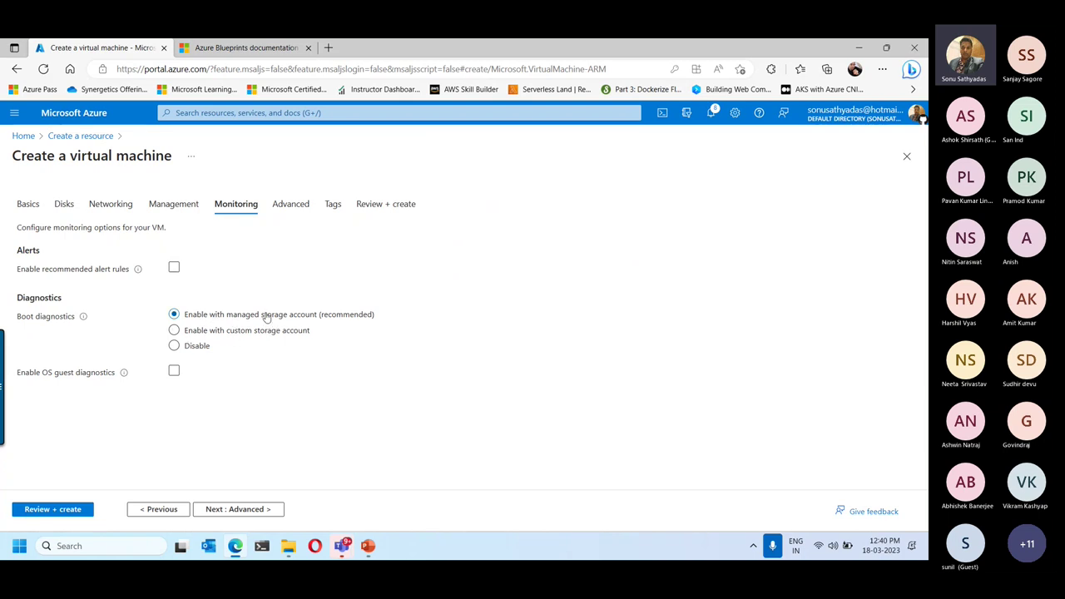
{"action": "left_click", "coordinate": [233, 509]}
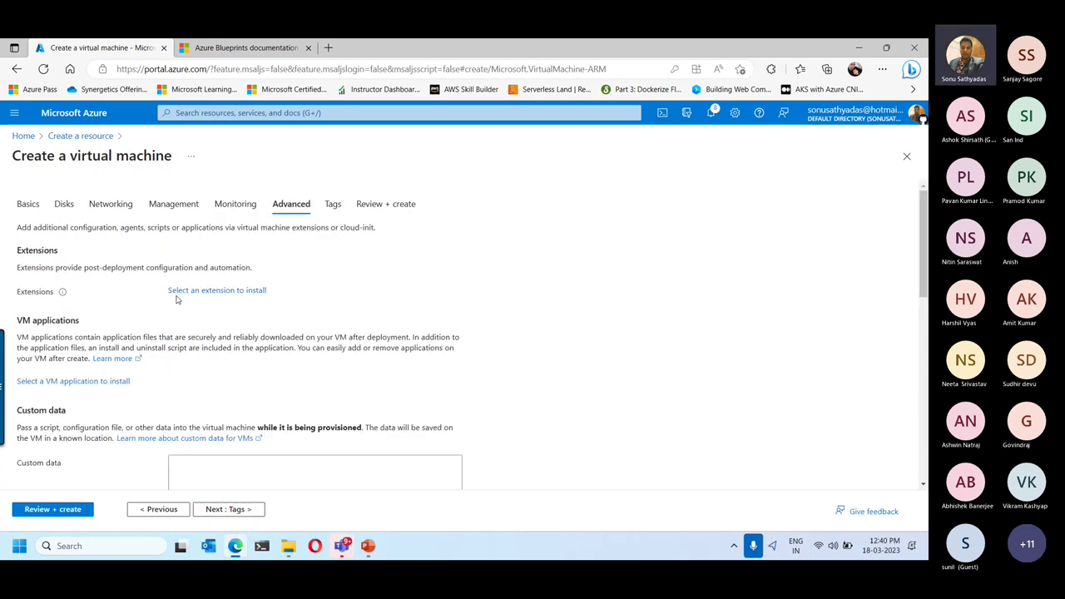
{"action": "left_click", "coordinate": [223, 290]}
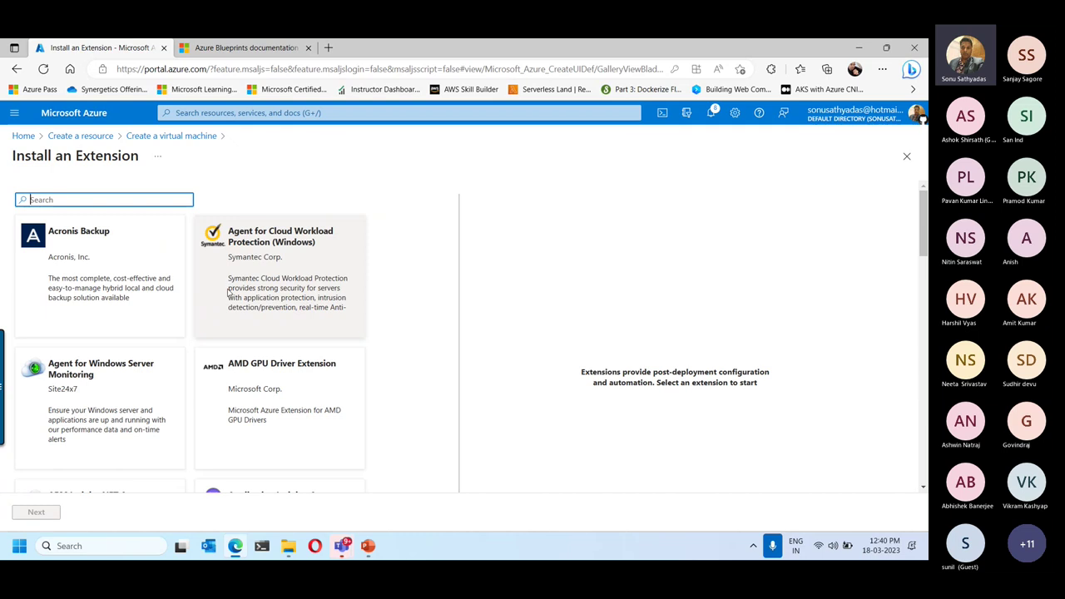
{"action": "scroll", "coordinate": [225, 296], "scroll_direction": "down", "scroll_amount": 3}
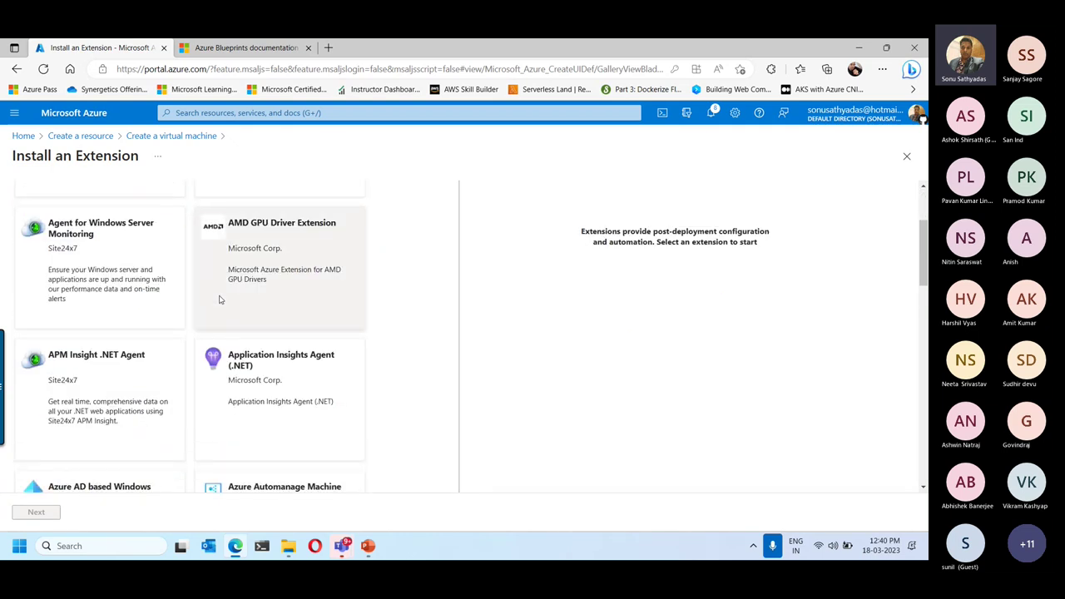
{"action": "scroll", "coordinate": [221, 300], "scroll_direction": "down", "scroll_amount": 2}
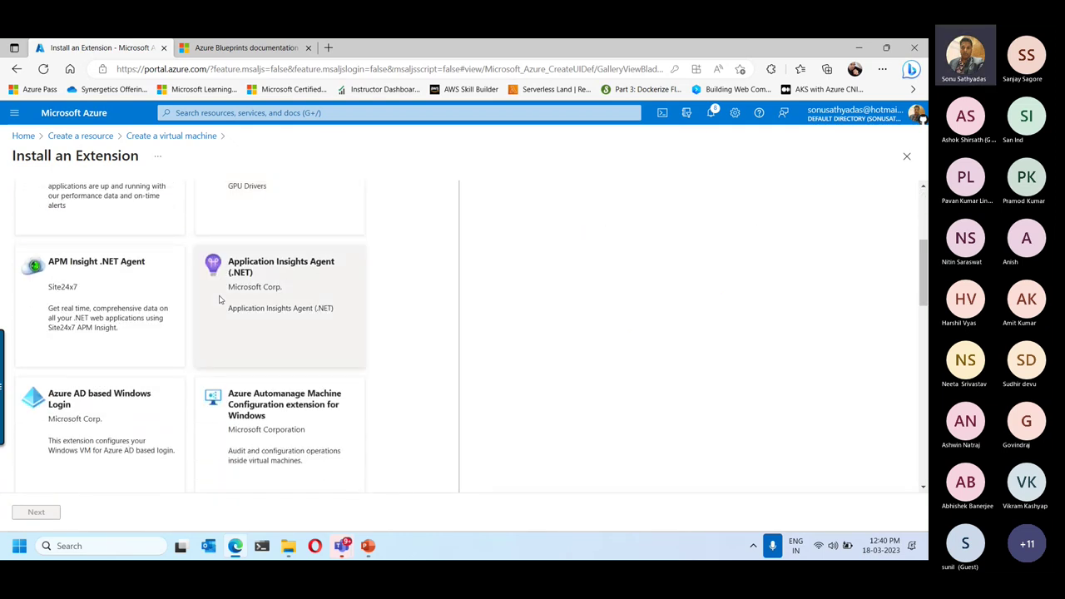
{"action": "scroll", "coordinate": [220, 299], "scroll_direction": "down", "scroll_amount": 7}
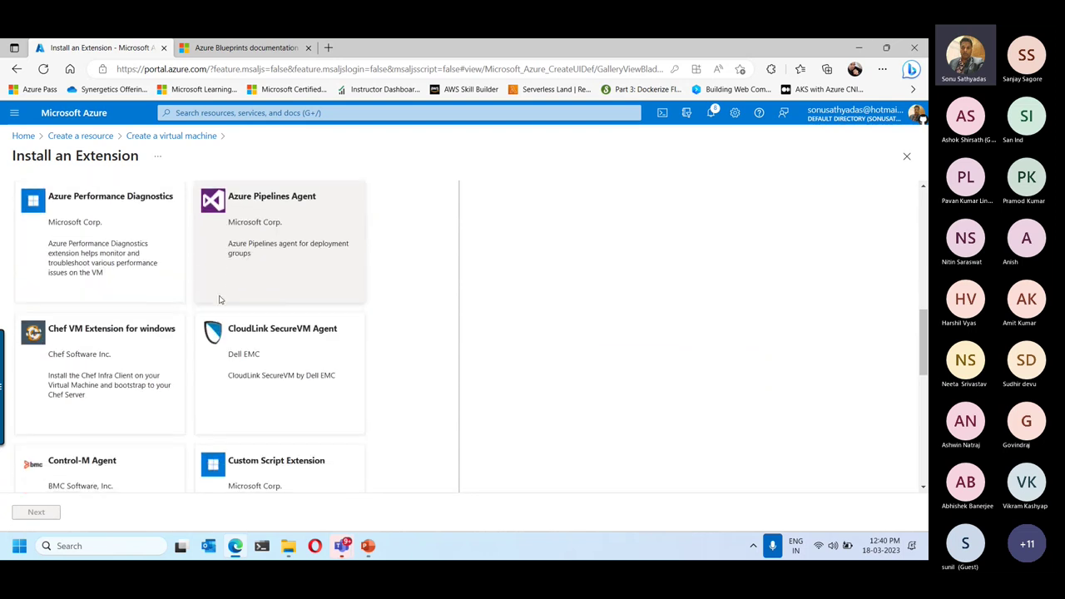
{"action": "scroll", "coordinate": [221, 300], "scroll_direction": "down", "scroll_amount": 8}
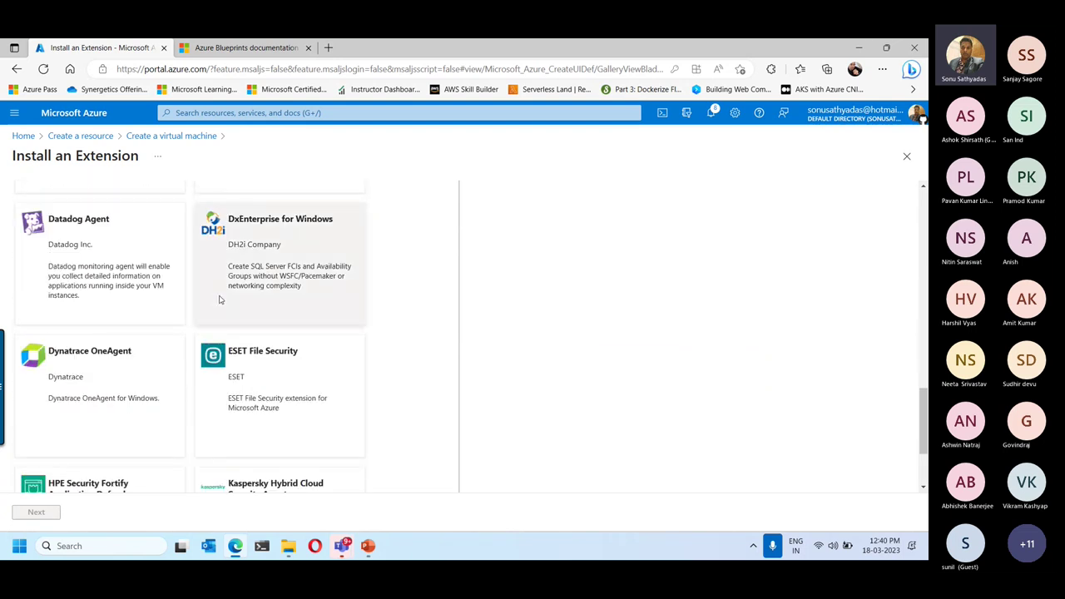
{"action": "scroll", "coordinate": [221, 298], "scroll_direction": "down", "scroll_amount": 3}
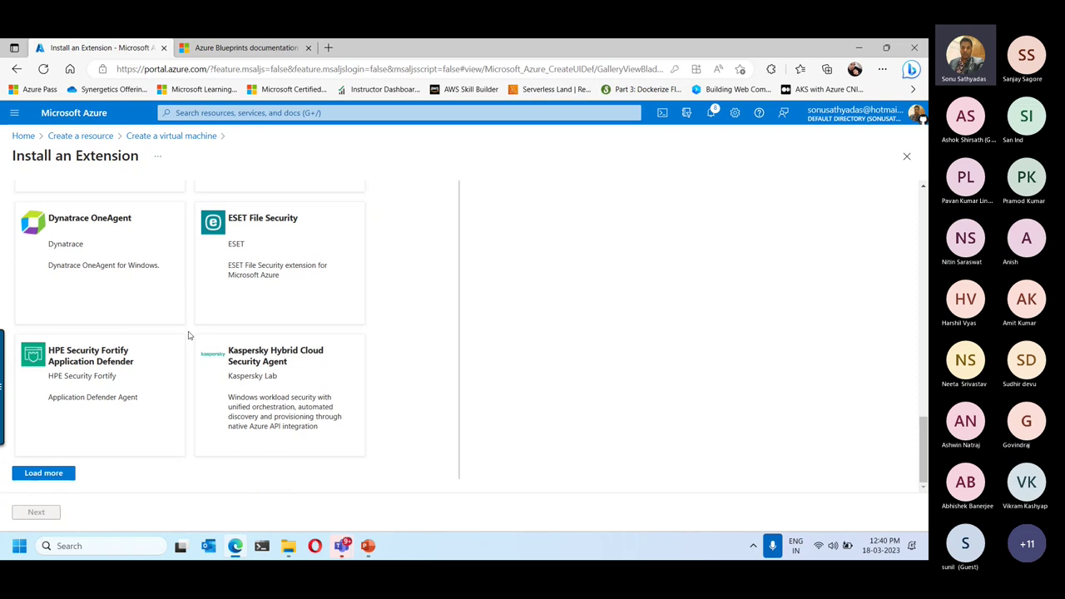
{"action": "scroll", "coordinate": [189, 335], "scroll_direction": "up", "scroll_amount": 9}
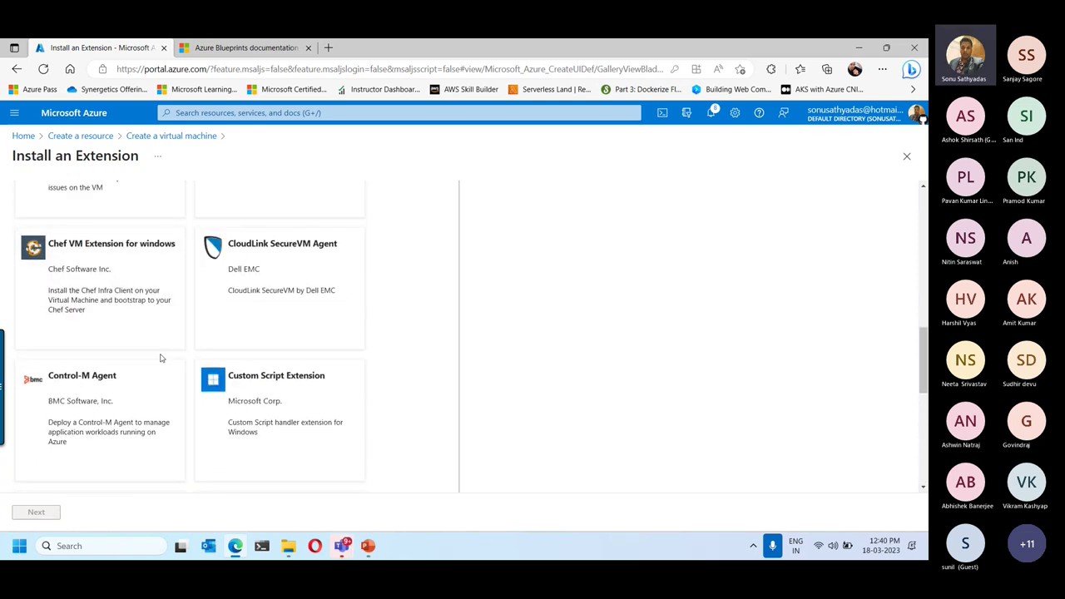
{"action": "scroll", "coordinate": [162, 358], "scroll_direction": "up", "scroll_amount": 1}
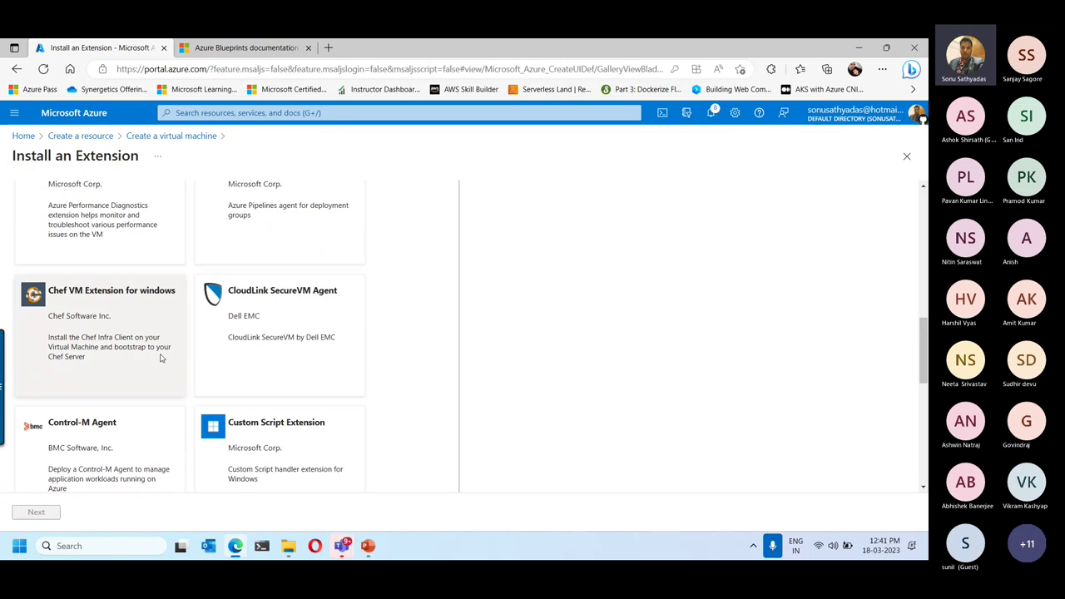
{"action": "scroll", "coordinate": [162, 358], "scroll_direction": "down", "scroll_amount": 3}
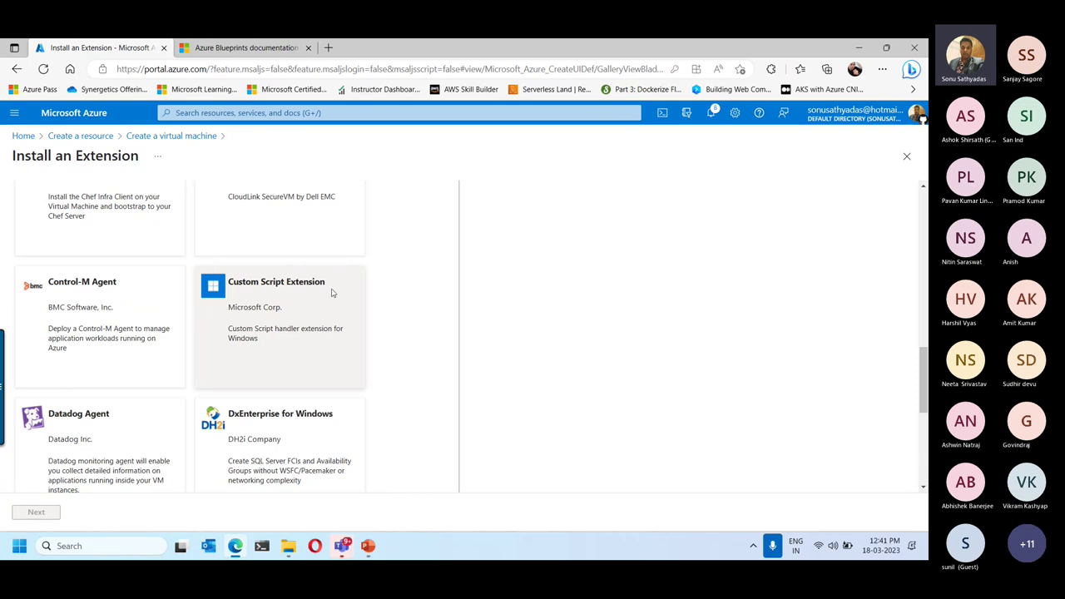
{"action": "scroll", "coordinate": [277, 365], "scroll_direction": "down", "scroll_amount": 5}
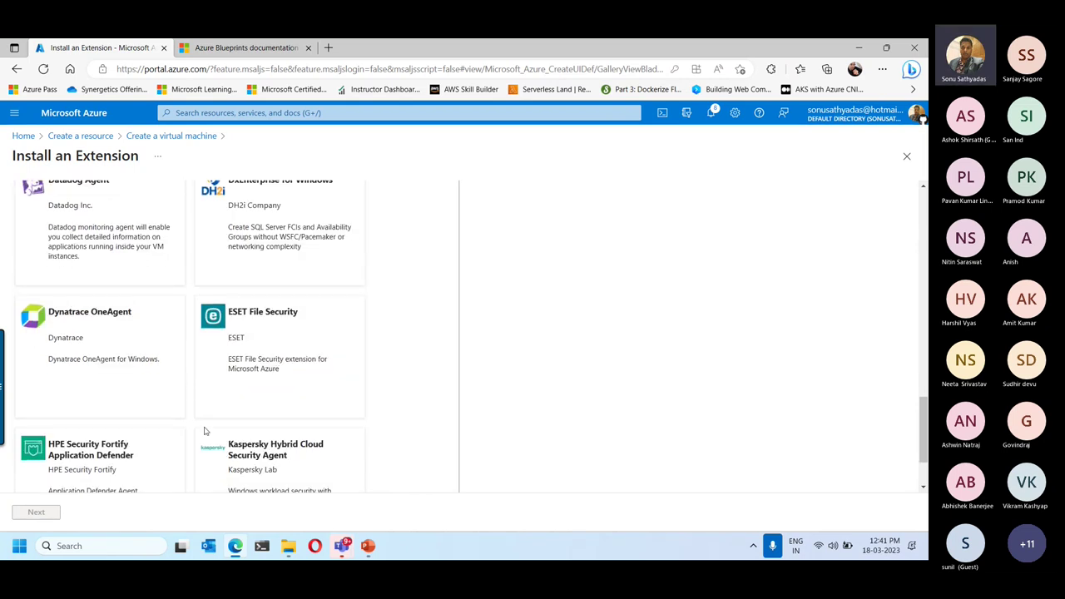
{"action": "left_click", "coordinate": [906, 156]}
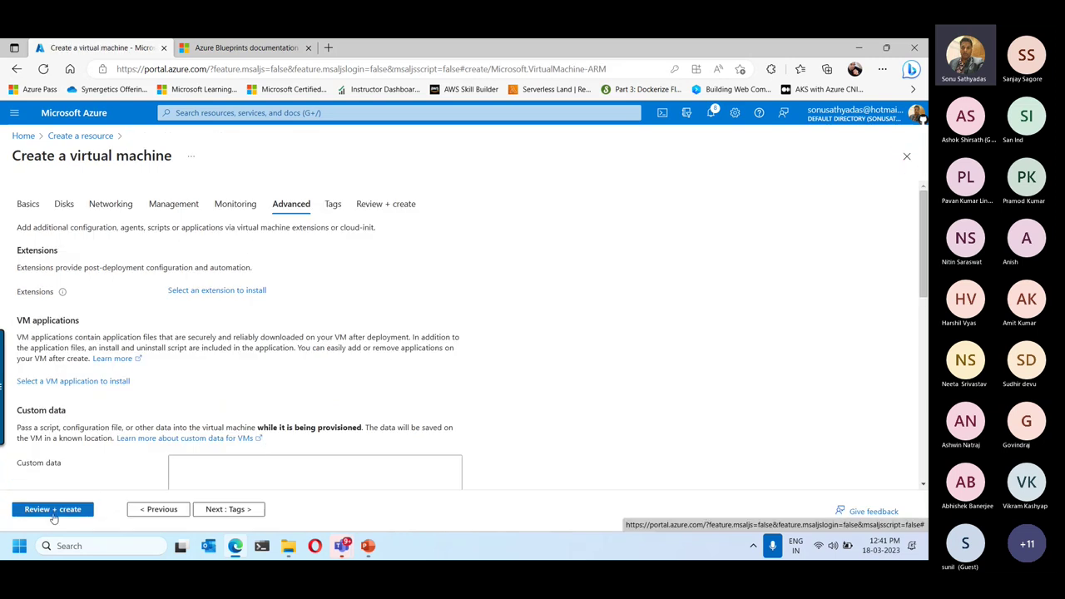
Validate and create the eus-web-01 VM, then dismiss all old portal notifications.
{"action": "left_click", "coordinate": [53, 511]}
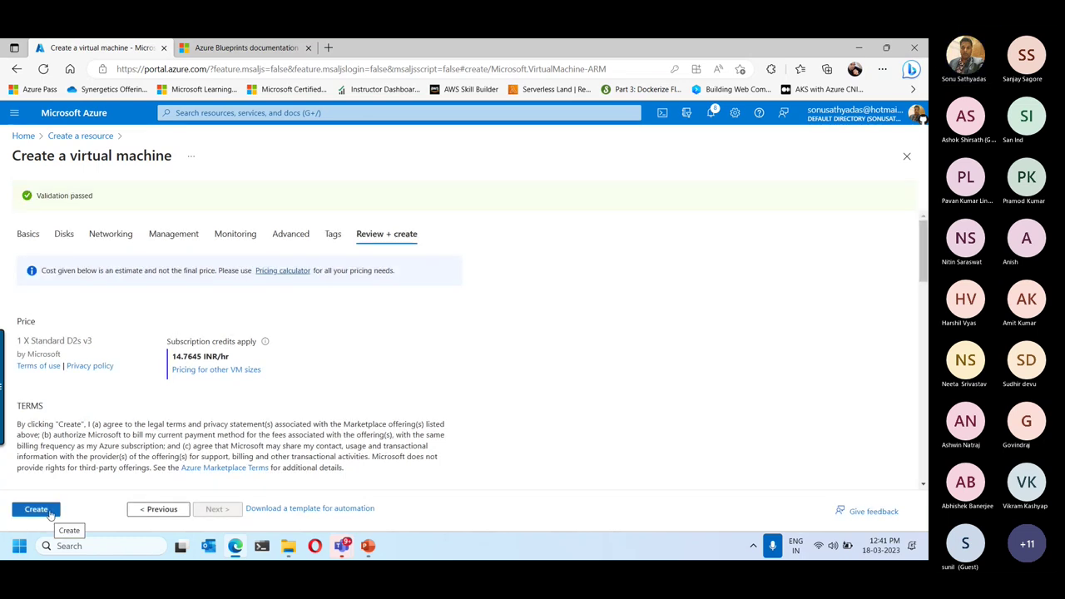
{"action": "left_click", "coordinate": [49, 514]}
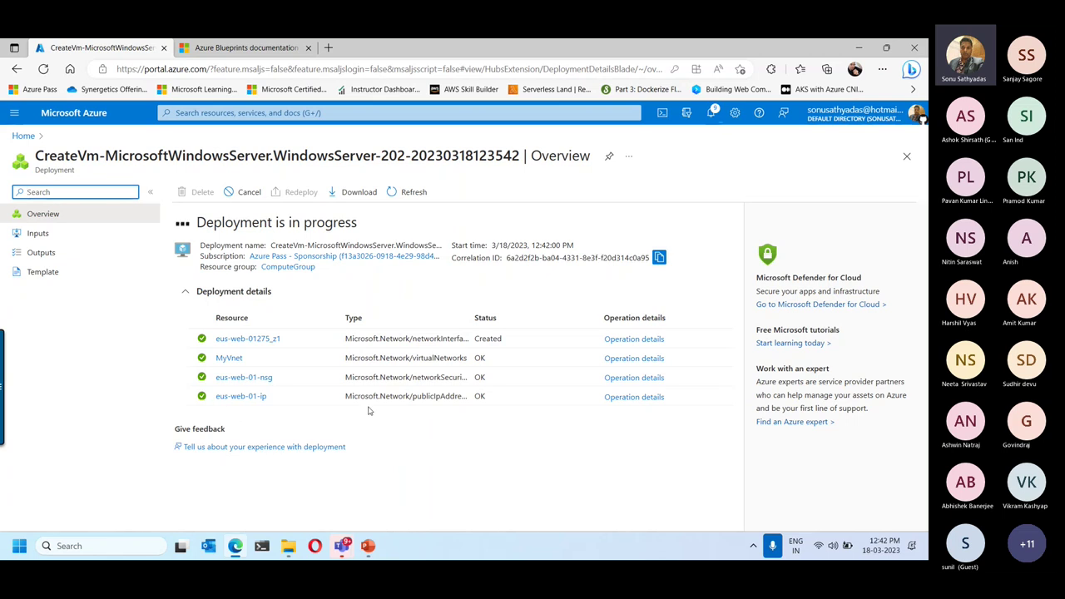
{"action": "left_click", "coordinate": [713, 117]}
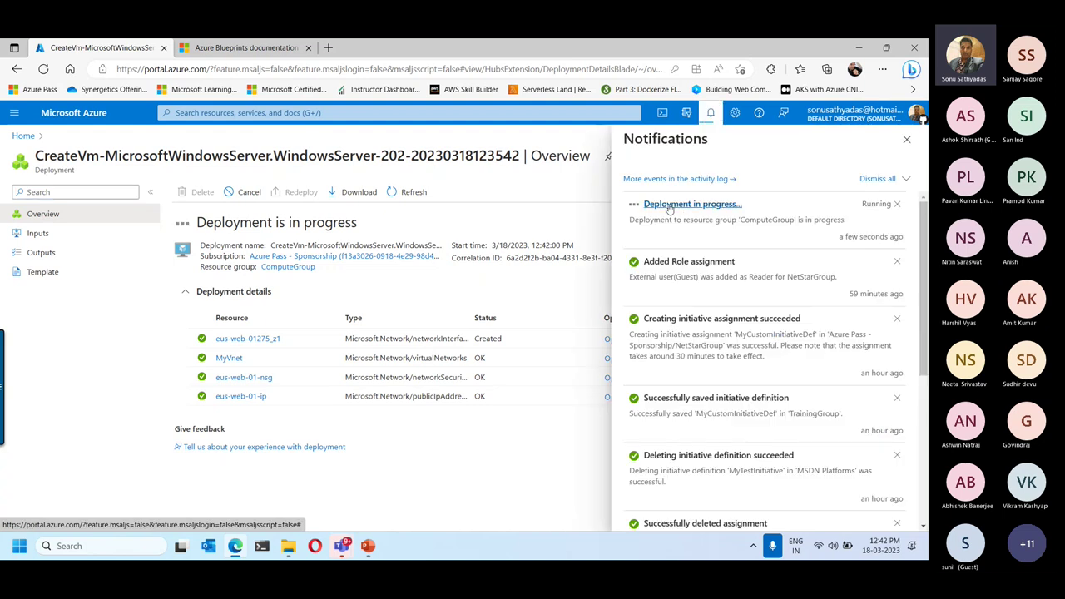
{"action": "left_click", "coordinate": [897, 263]}
{"action": "double_click", "coordinate": [898, 264]}
{"action": "left_click", "coordinate": [898, 264]}
{"action": "left_click", "coordinate": [898, 264]}
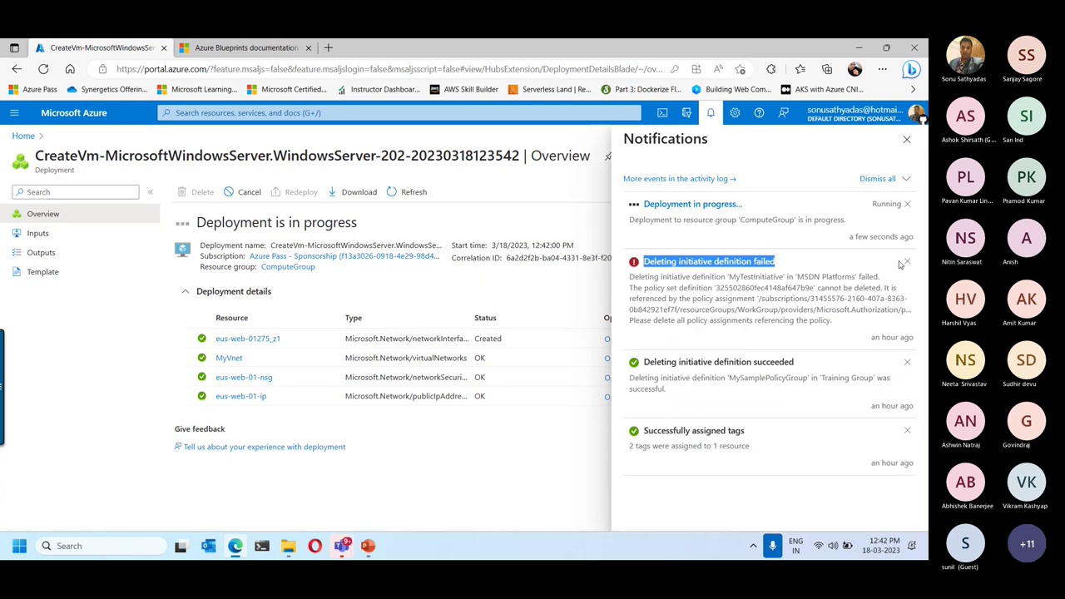
{"action": "left_click", "coordinate": [899, 264]}
{"action": "left_click", "coordinate": [908, 265]}
{"action": "left_click", "coordinate": [909, 265]}
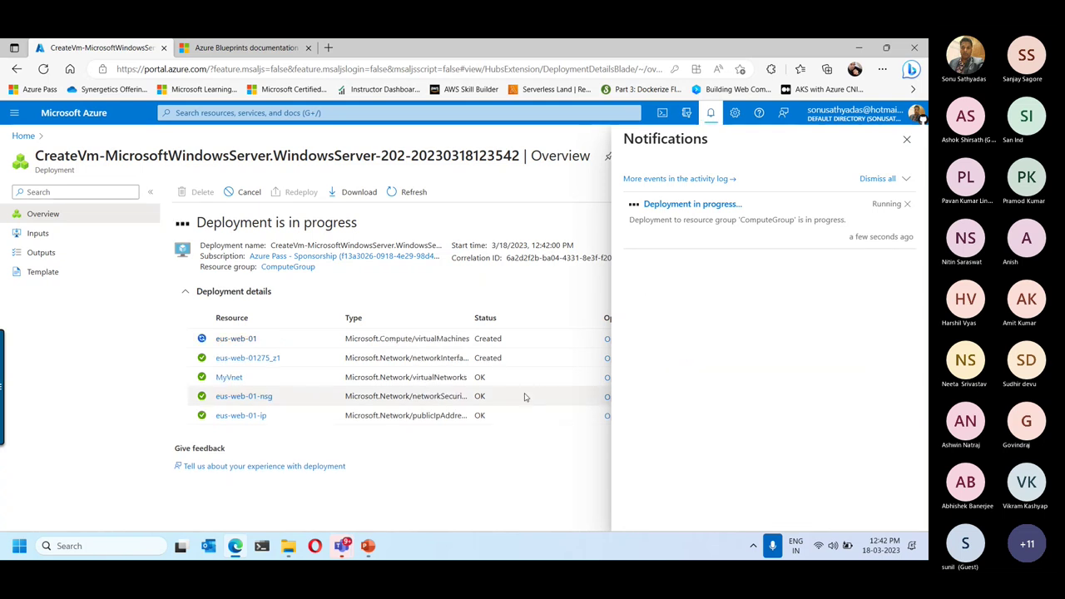
{"action": "left_click", "coordinate": [908, 139]}
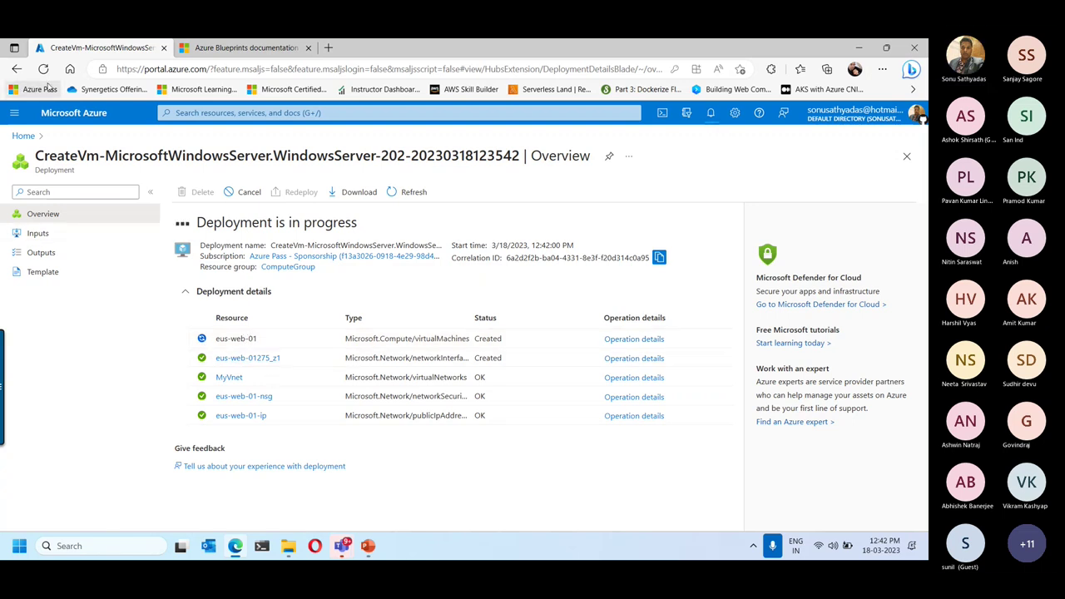
Navigate from Home through Resource groups to the ComputeGroup resource group.
{"action": "left_click", "coordinate": [23, 135]}
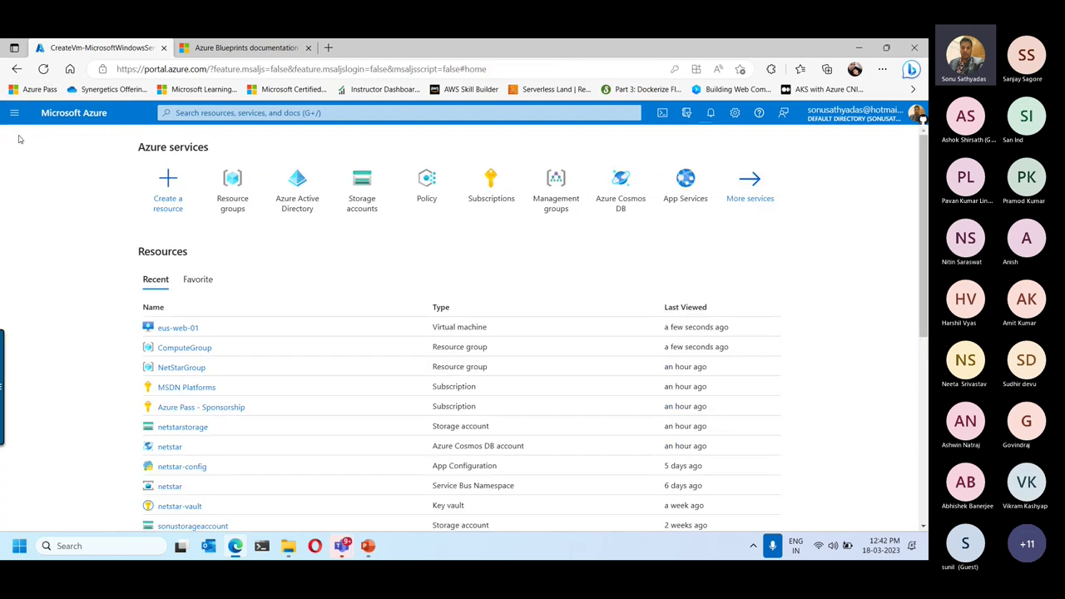
{"action": "left_click", "coordinate": [252, 194]}
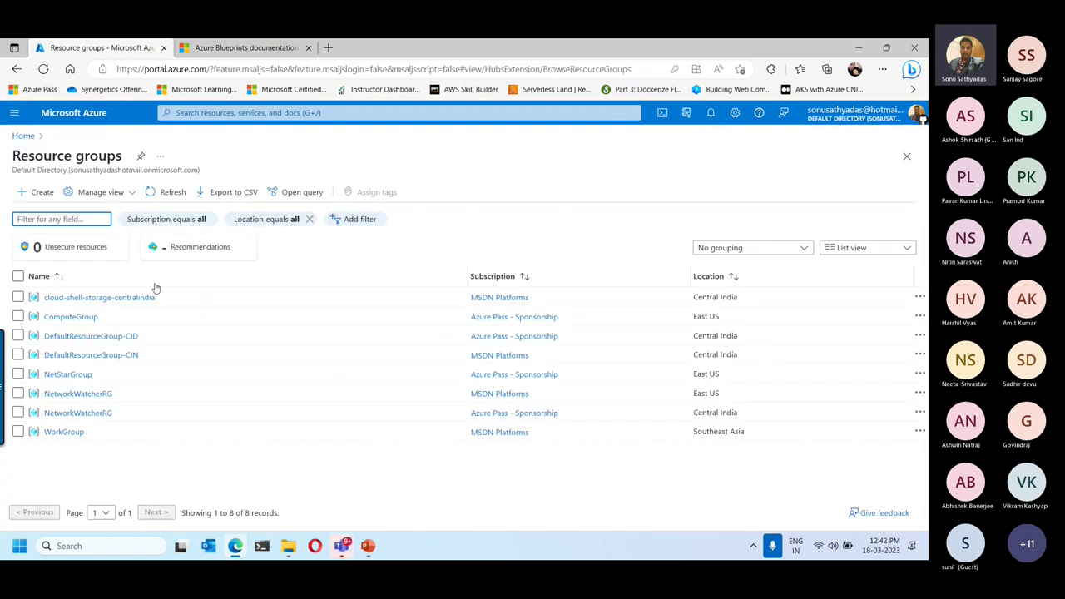
{"action": "left_click", "coordinate": [71, 317]}
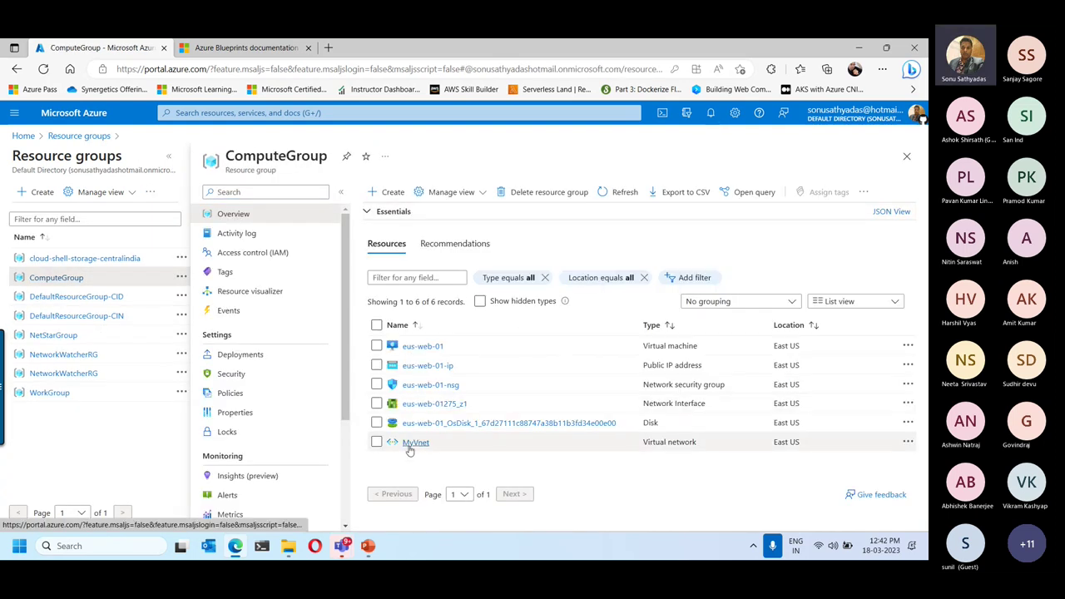
Tick MyVnet, the OS disk, eus-web-01275_z1 NIC, eus-web-01-nsg, eus-web-01-ip and eus-web-01.
{"action": "left_click", "coordinate": [377, 443]}
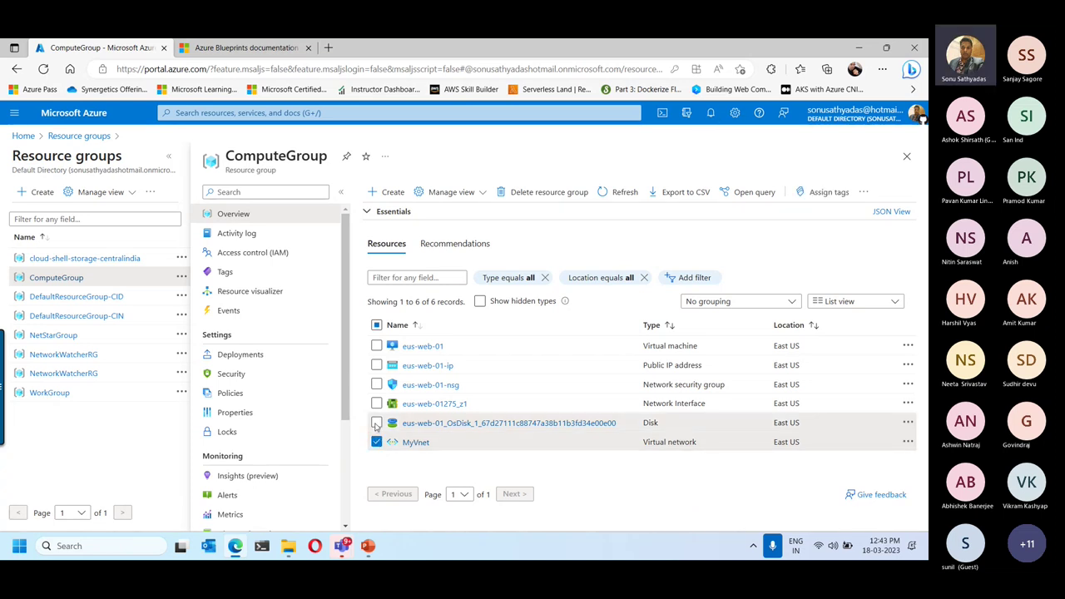
{"action": "left_click", "coordinate": [377, 423]}
{"action": "left_click", "coordinate": [376, 404]}
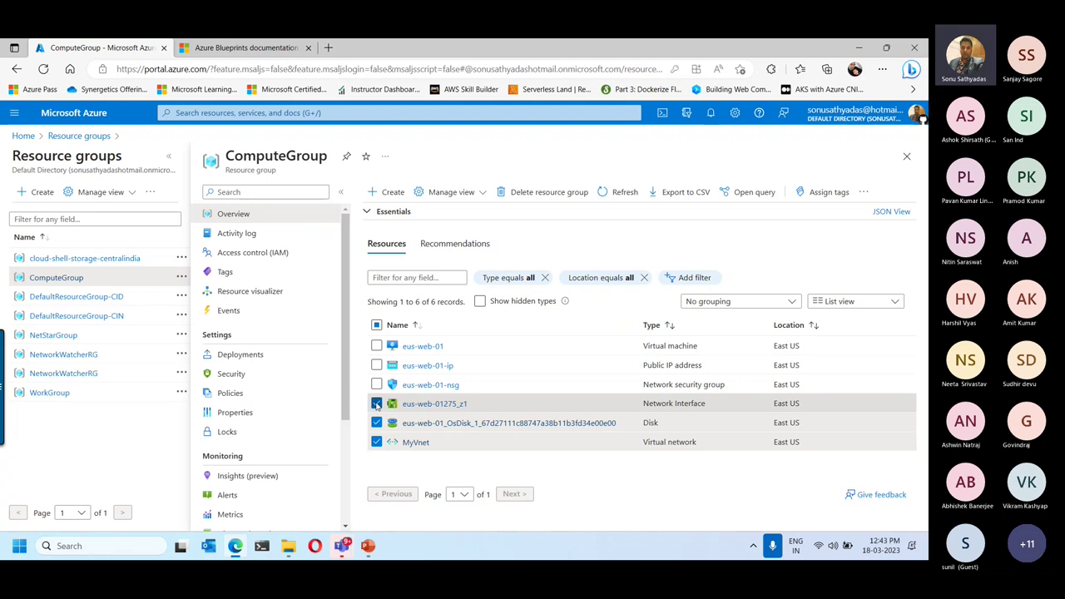
{"action": "left_click", "coordinate": [377, 384]}
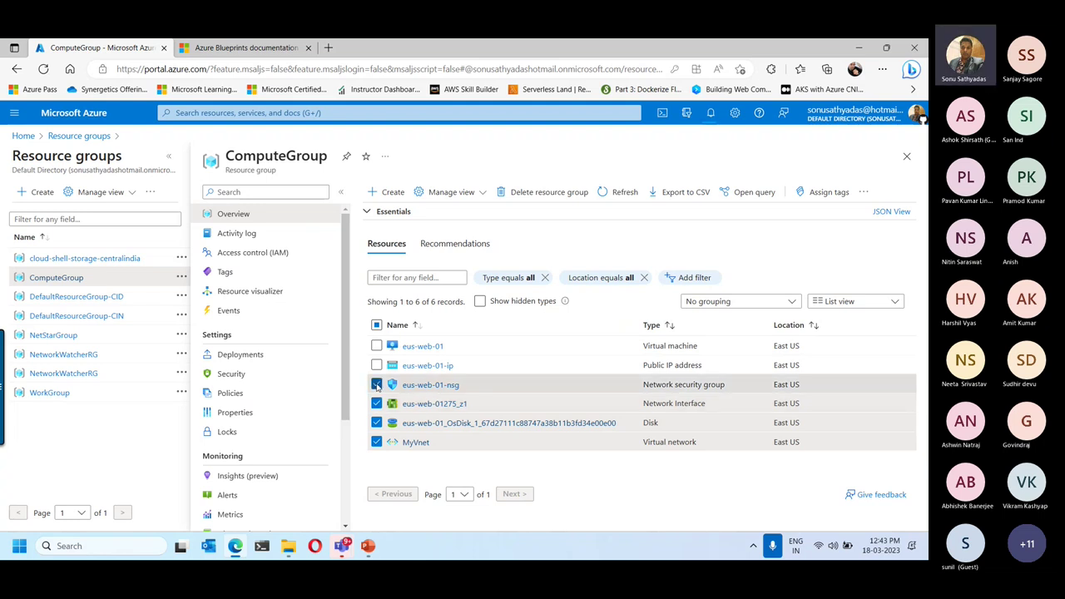
{"action": "left_click", "coordinate": [377, 365]}
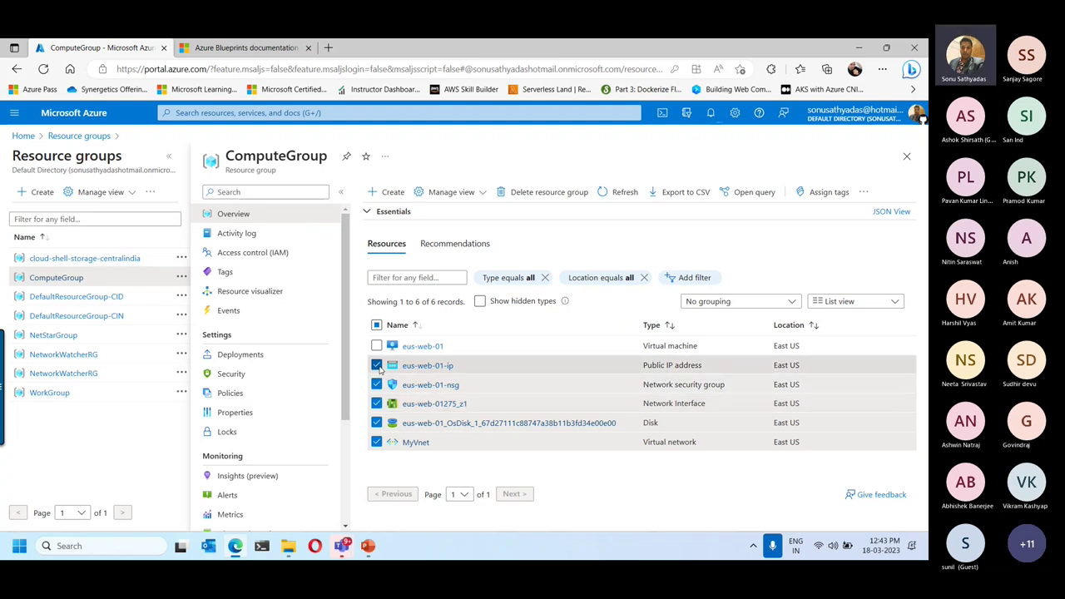
{"action": "left_click", "coordinate": [377, 346]}
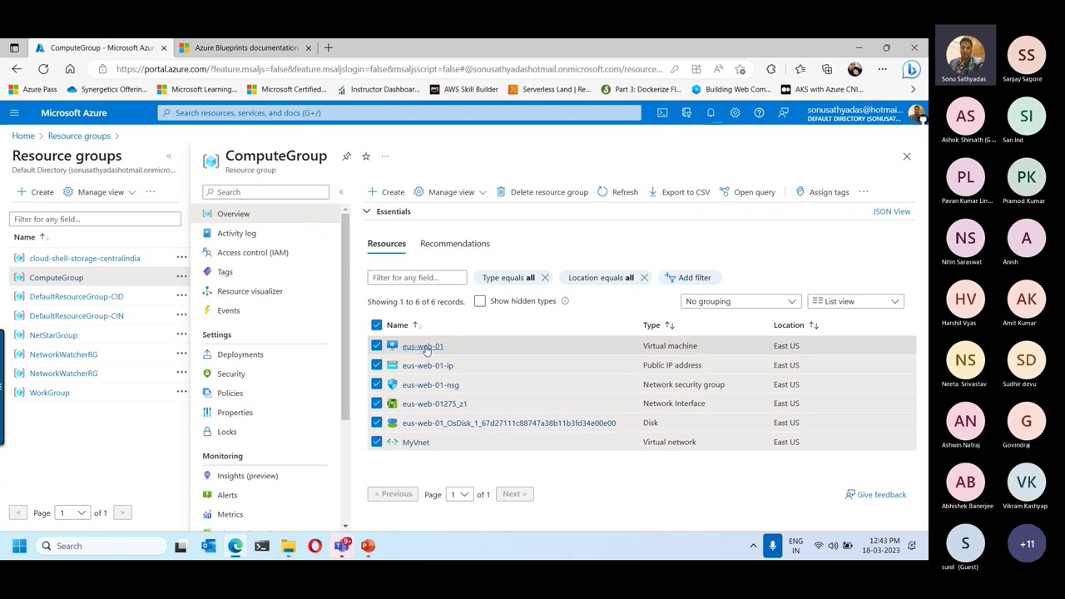
{"action": "left_click", "coordinate": [423, 346]}
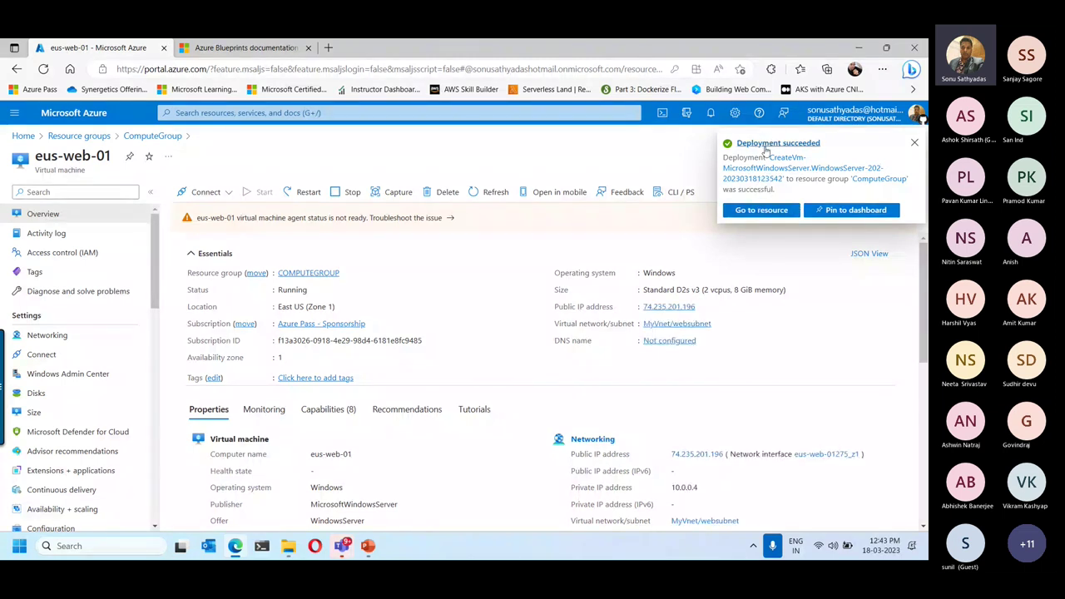
{"action": "left_click", "coordinate": [917, 143]}
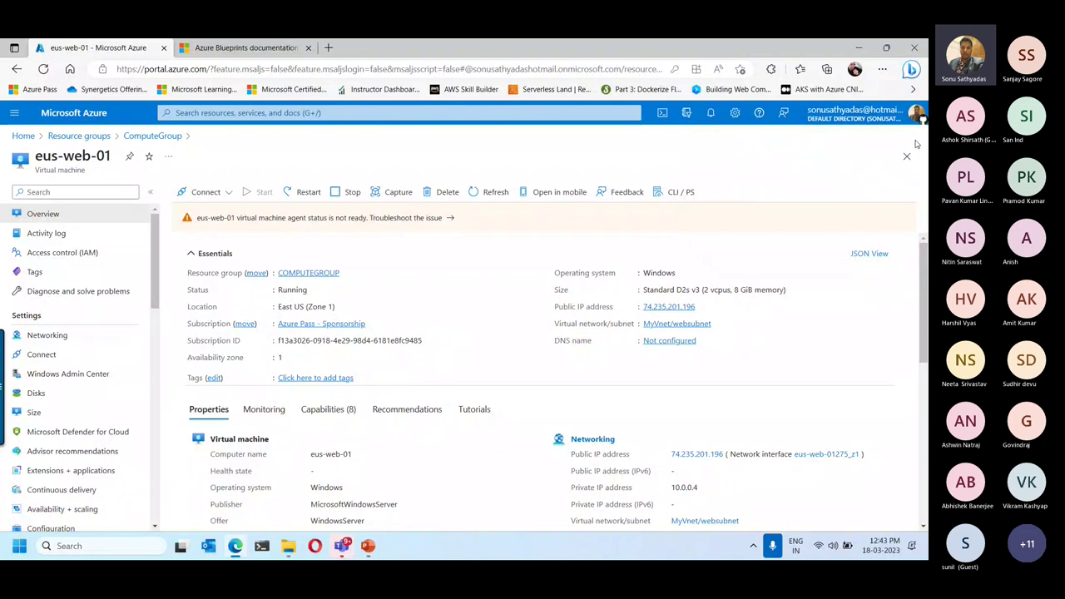
{"action": "double_click", "coordinate": [283, 290]}
{"action": "left_click", "coordinate": [558, 311]}
{"action": "left_click_drag", "start_coordinate": [557, 310], "coordinate": [703, 307]}
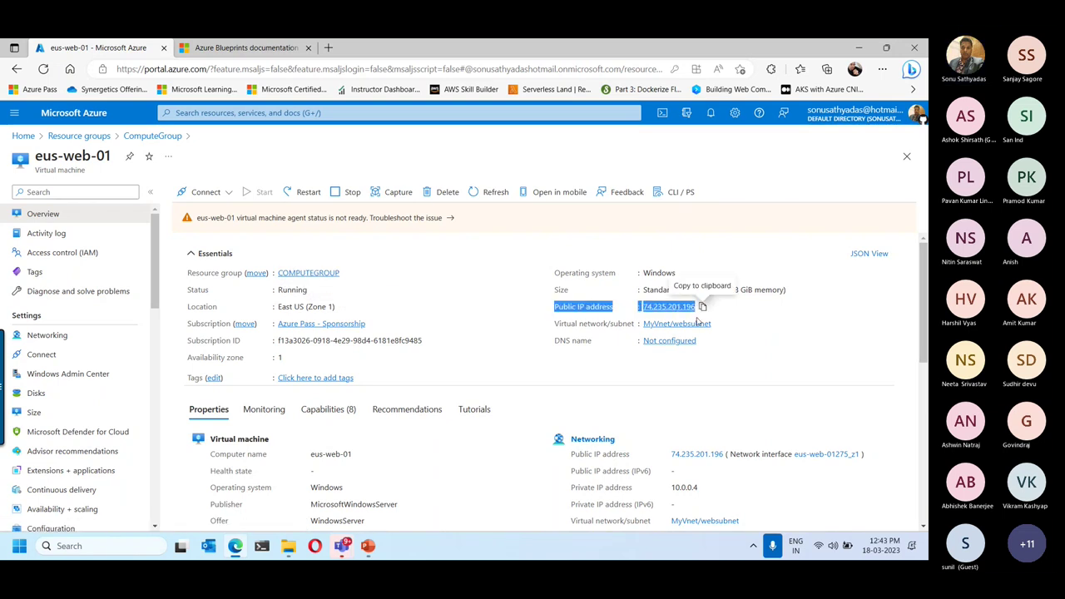
{"action": "left_click", "coordinate": [702, 306]}
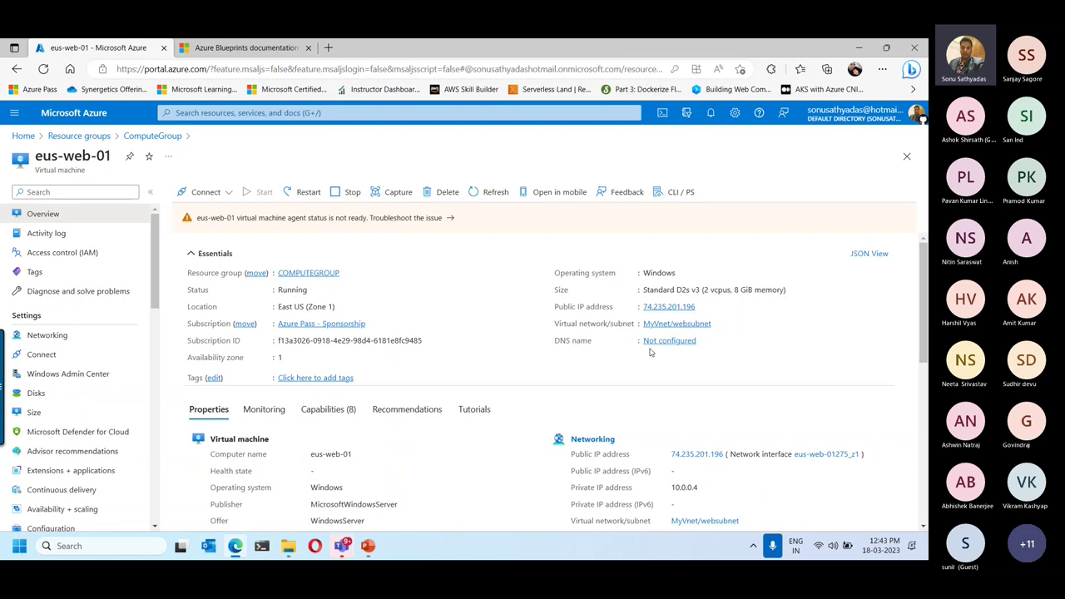
Enter eus-web-01 as the public IP's DNS name label.
{"action": "left_click", "coordinate": [666, 343]}
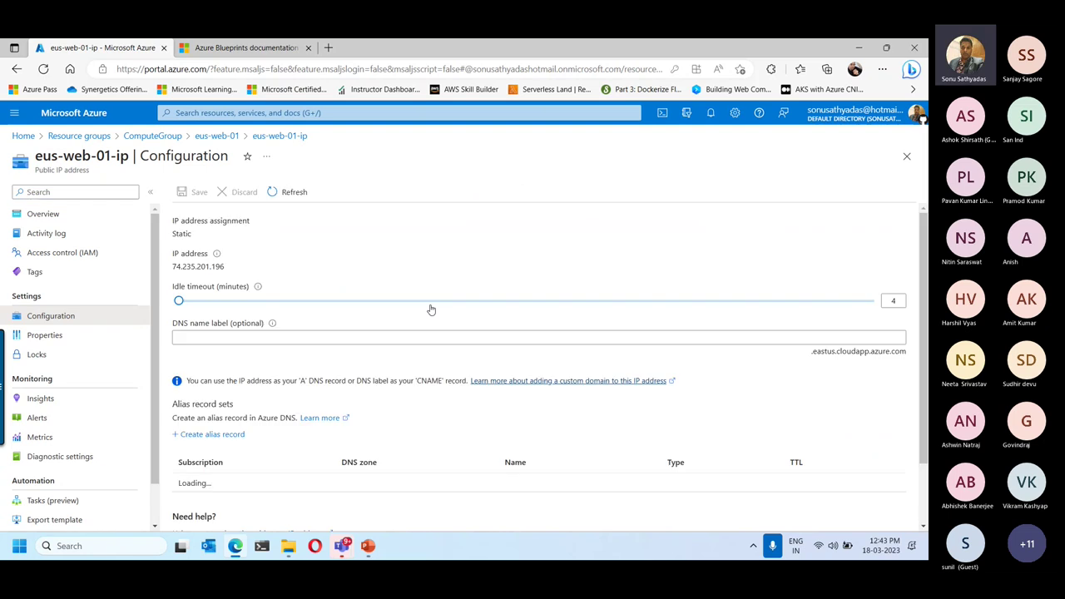
{"action": "left_click", "coordinate": [556, 337]}
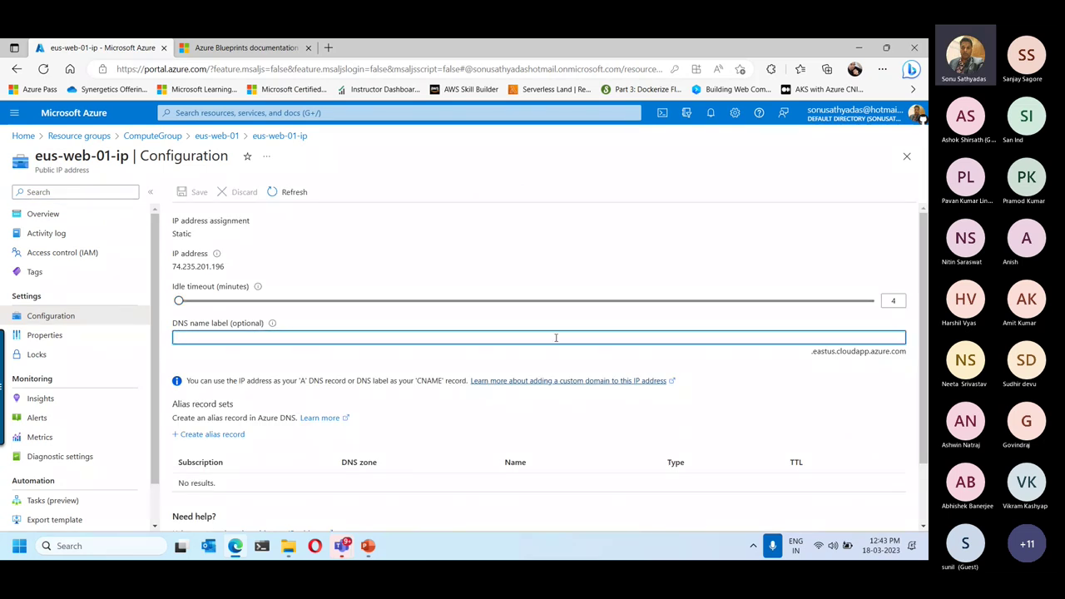
{"action": "type", "text": "web-01"}
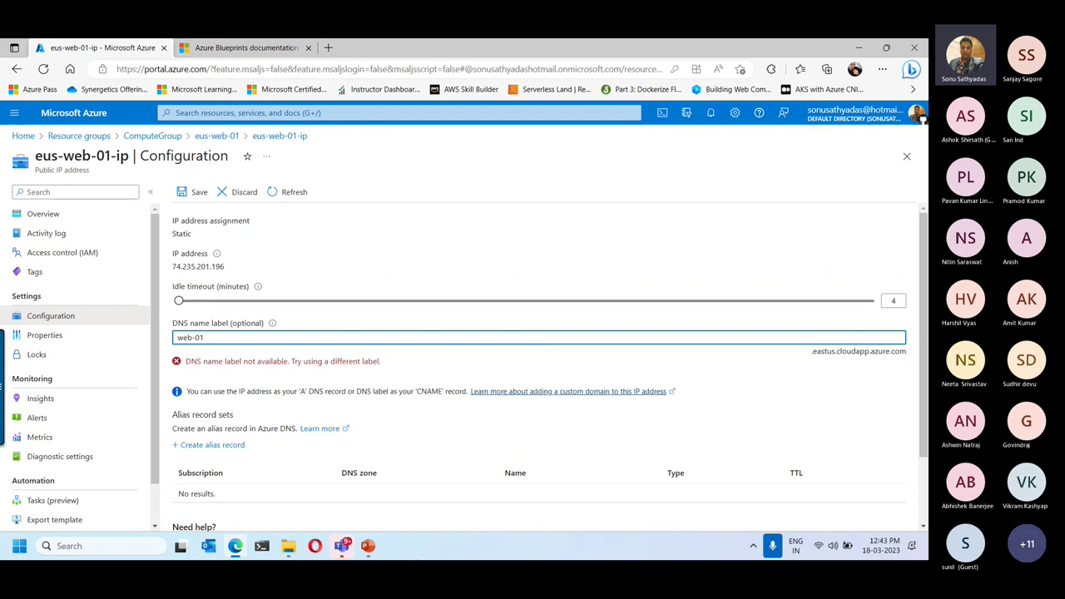
{"action": "left_click", "coordinate": [177, 337]}
{"action": "type", "text": "eus-"}
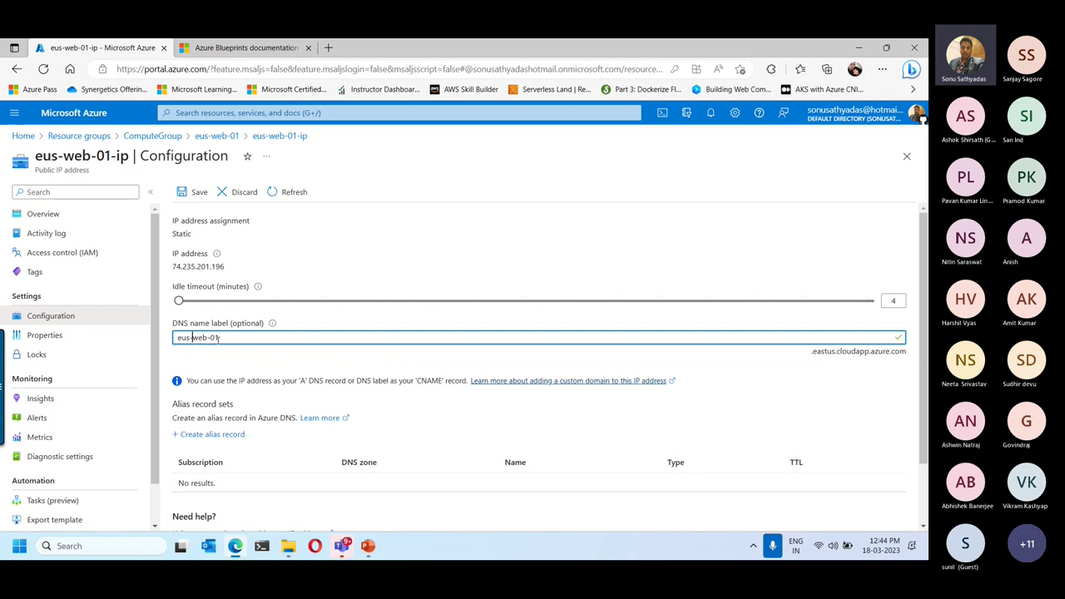
Highlight the eastus.cloudapp.azure.com suffix, save the label, and return to the VM overview.
{"action": "left_click_drag", "start_coordinate": [820, 354], "coordinate": [902, 356]}
{"action": "left_click", "coordinate": [896, 374]}
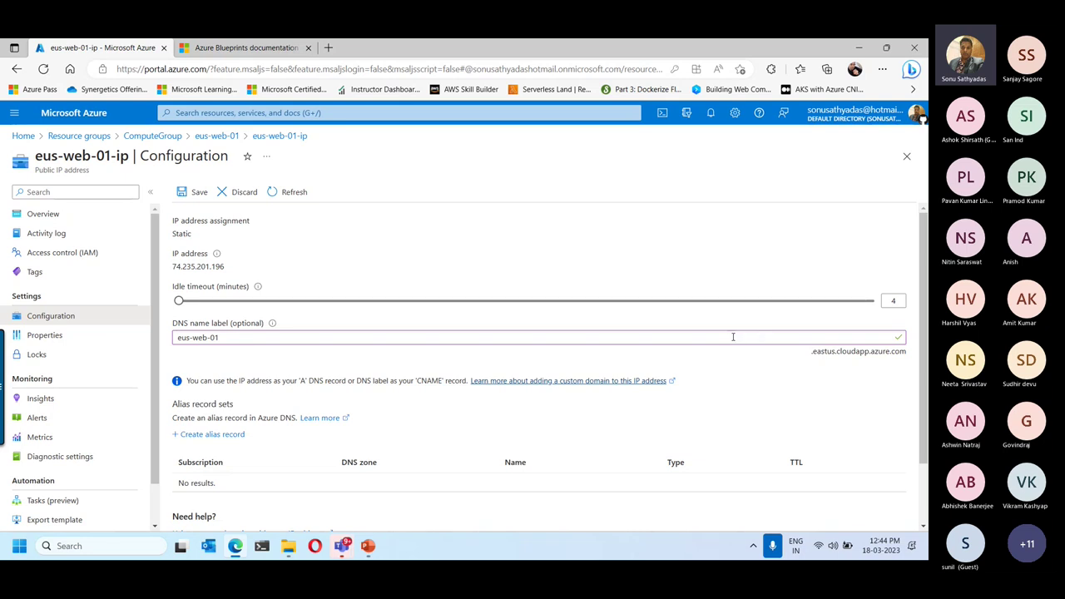
{"action": "left_click", "coordinate": [192, 192]}
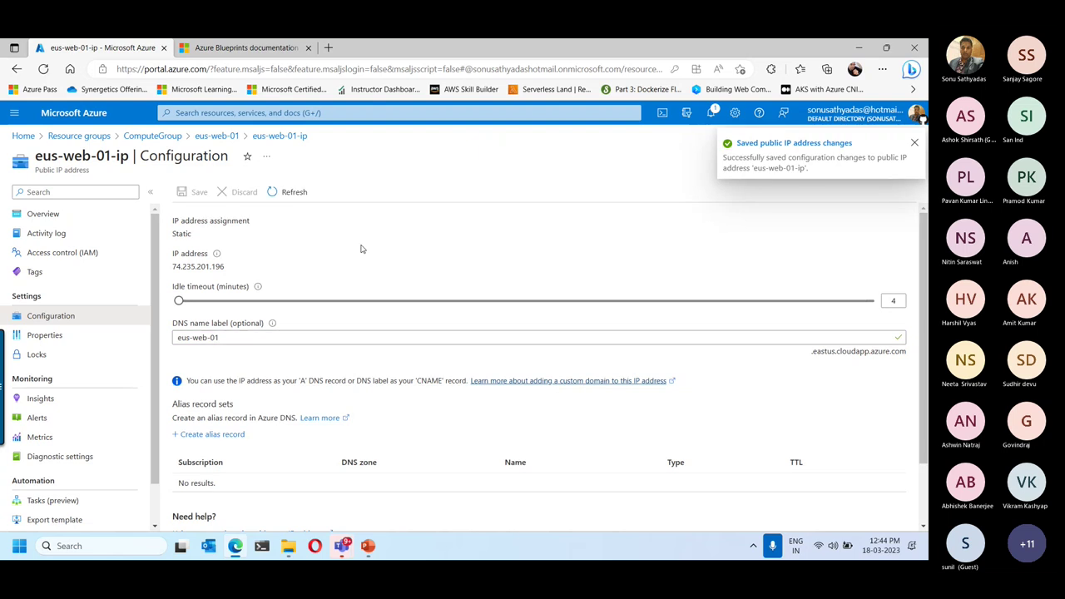
{"action": "left_click", "coordinate": [915, 145]}
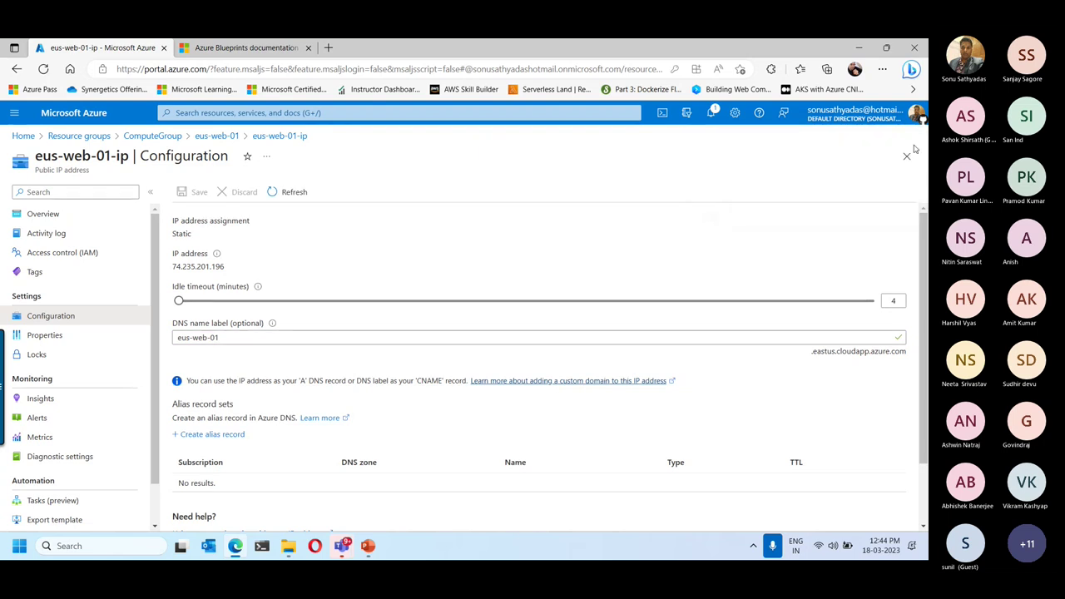
{"action": "left_click", "coordinate": [906, 158]}
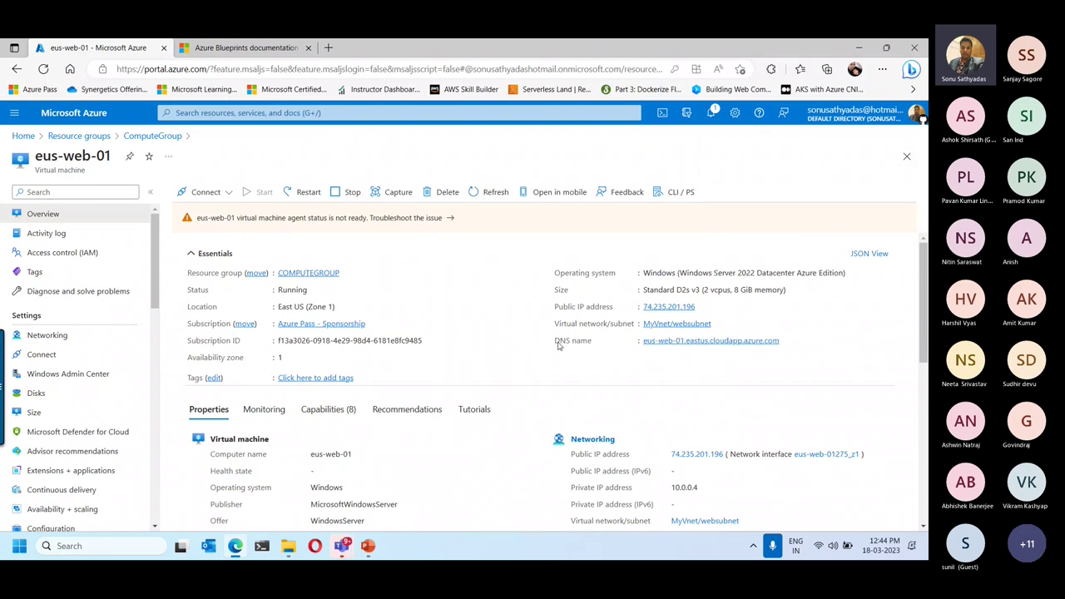
Download the eus-web-01.rdp connection file via Connect > RDP, keep it, and open it.
{"action": "left_click_drag", "start_coordinate": [556, 341], "coordinate": [594, 345]}
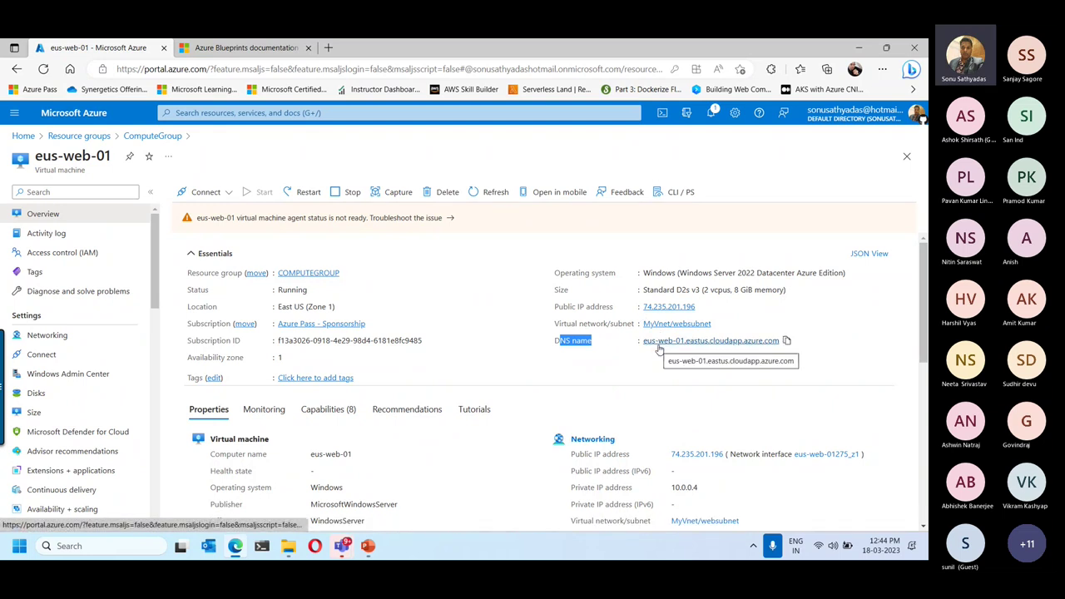
{"action": "left_click", "coordinate": [204, 192]}
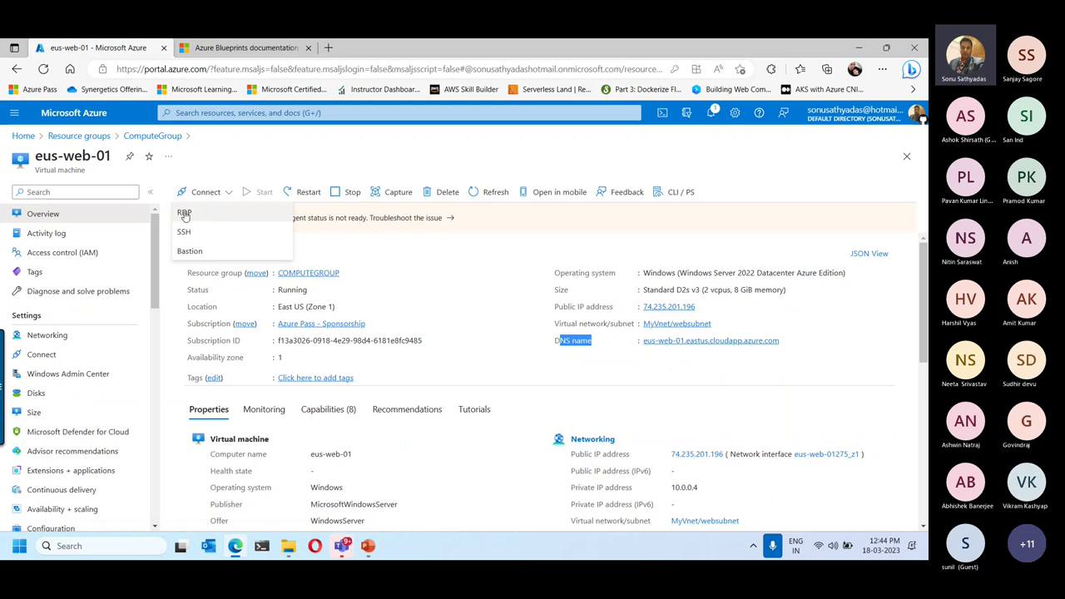
{"action": "left_click", "coordinate": [185, 214]}
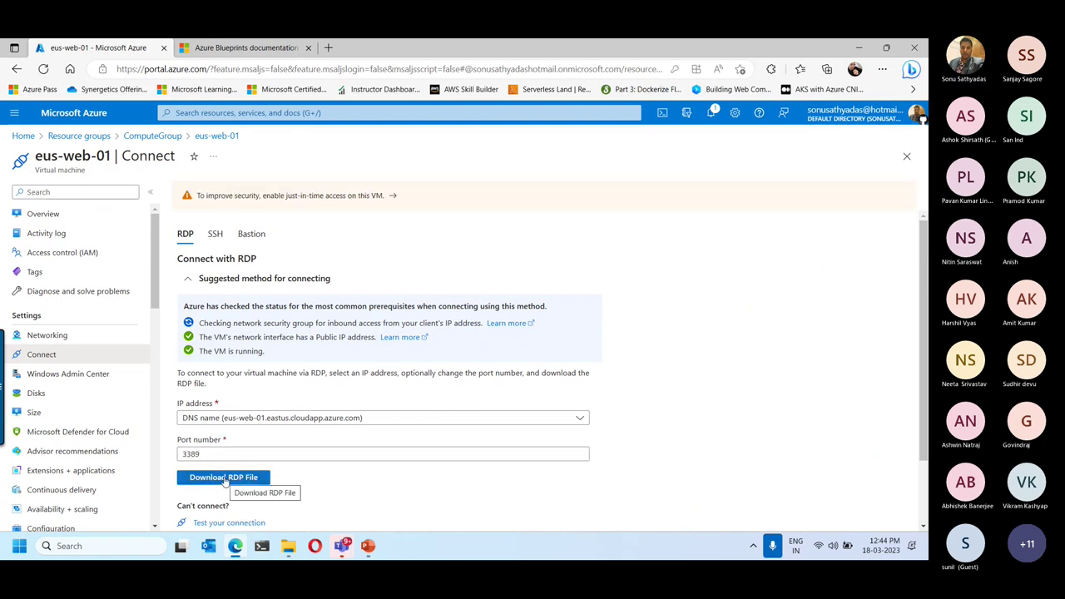
{"action": "left_click", "coordinate": [225, 481]}
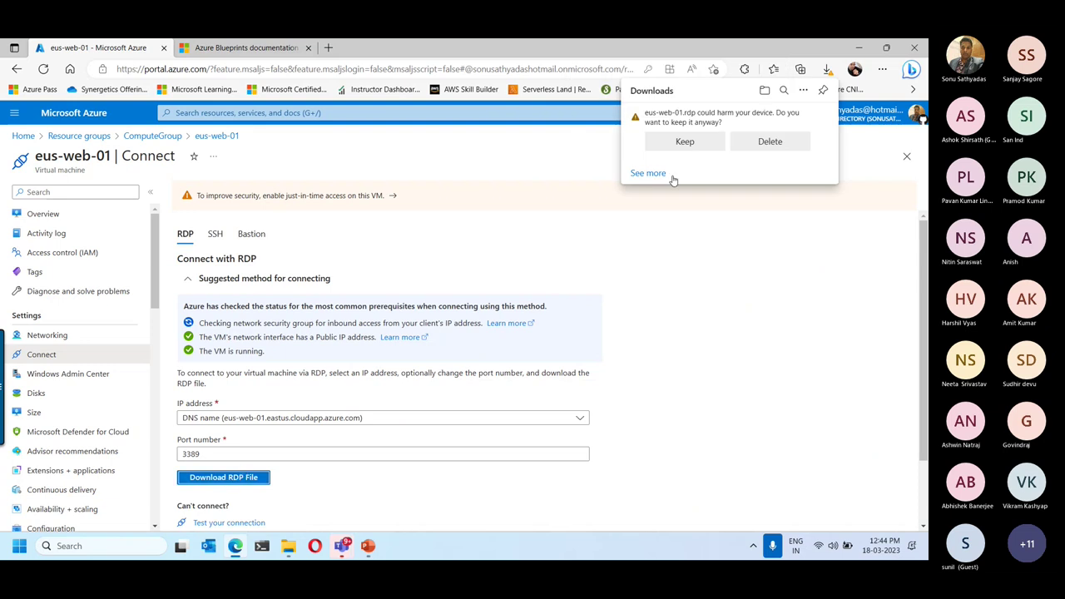
{"action": "left_click", "coordinate": [695, 142]}
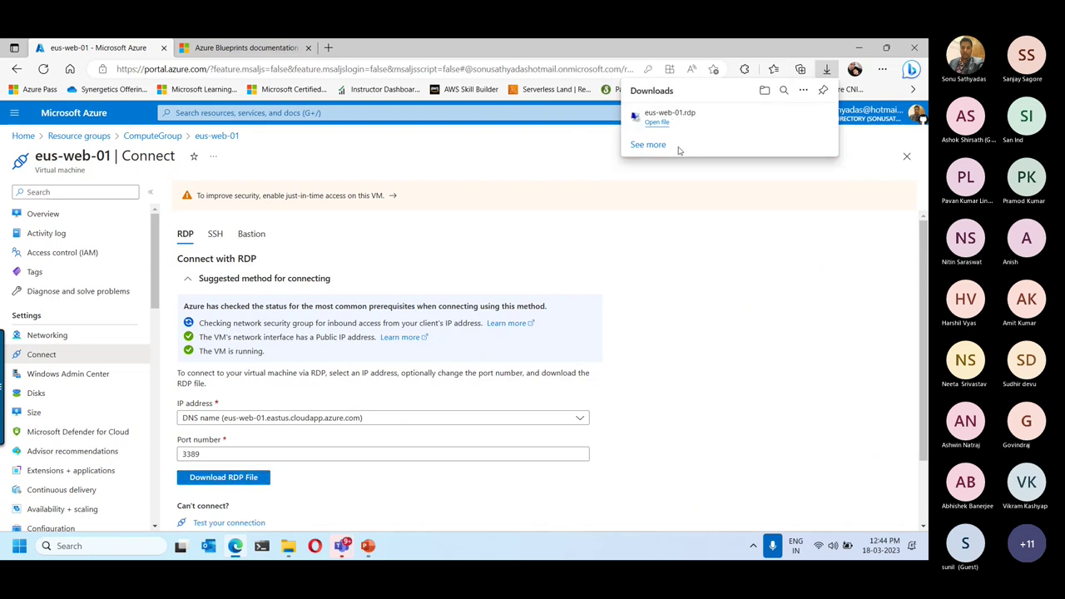
{"action": "left_click", "coordinate": [658, 121]}
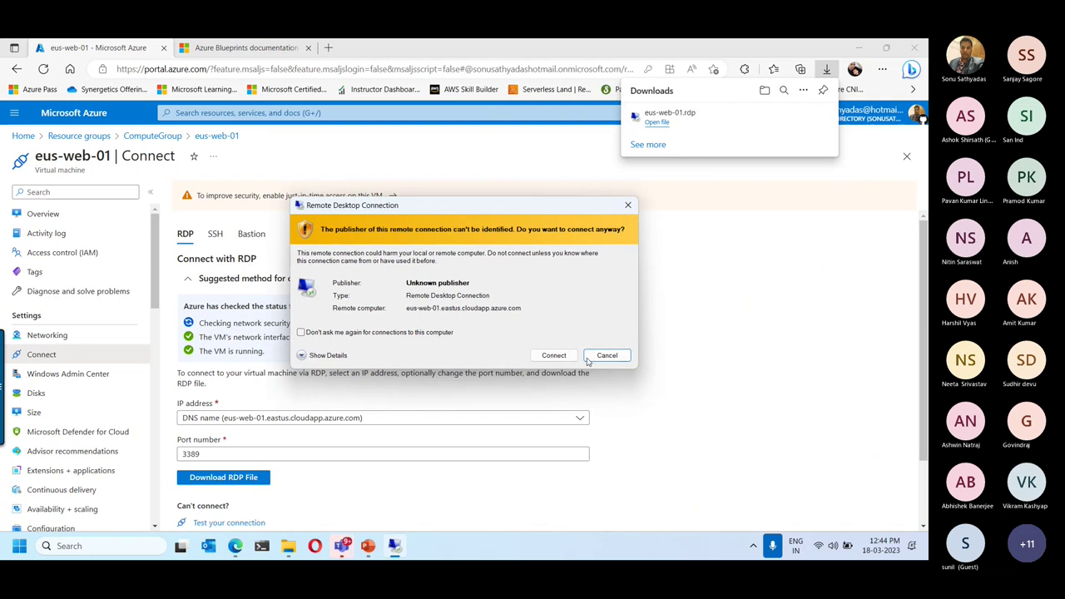
Connect, sign in with the admin credentials, and accept the certificate warning.
{"action": "left_click", "coordinate": [554, 356]}
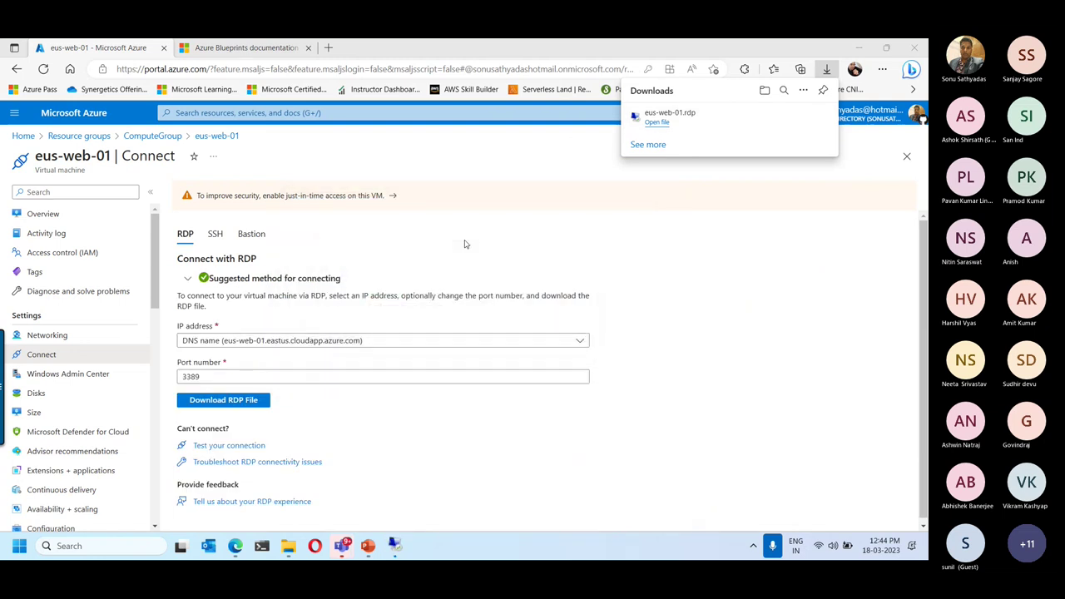
{"action": "type", "text": "labuser"}
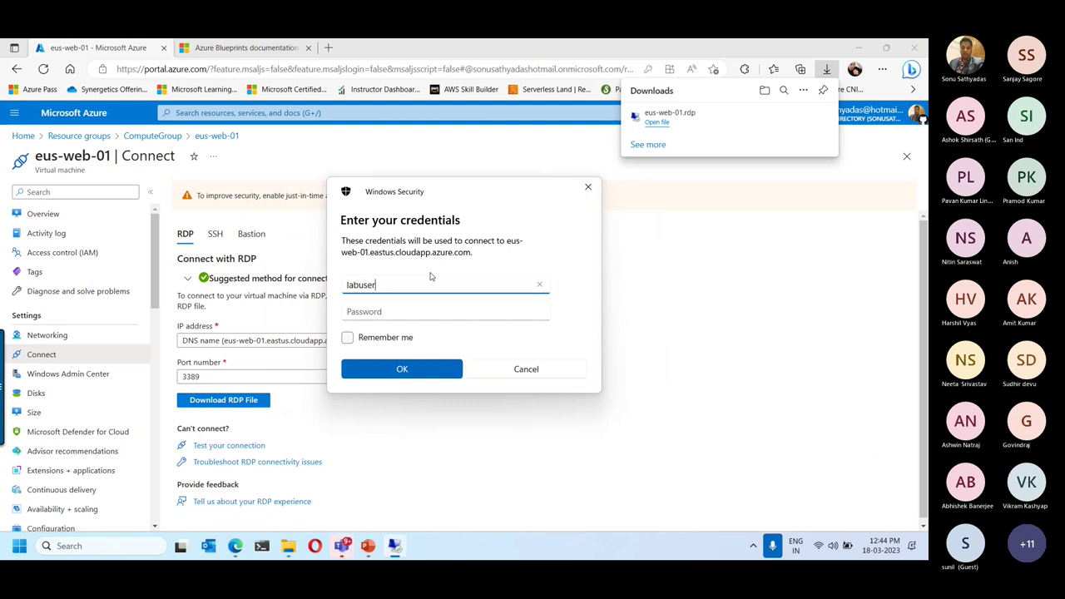
{"action": "key", "text": "Tab"}
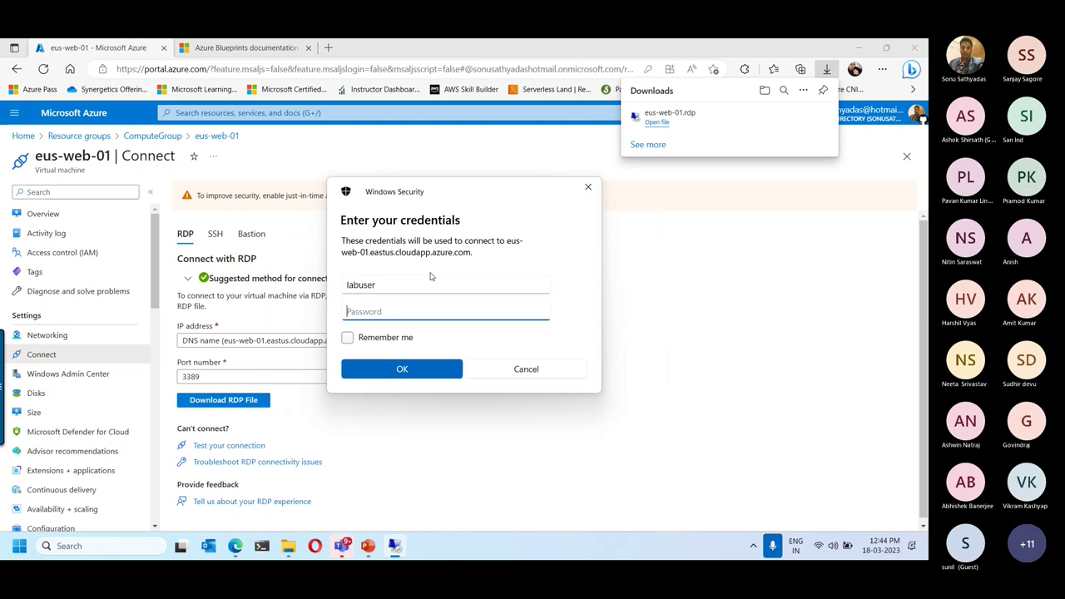
{"action": "type", "text": "••"}
{"action": "type", "text": "••••"}
{"action": "key", "text": "Return"}
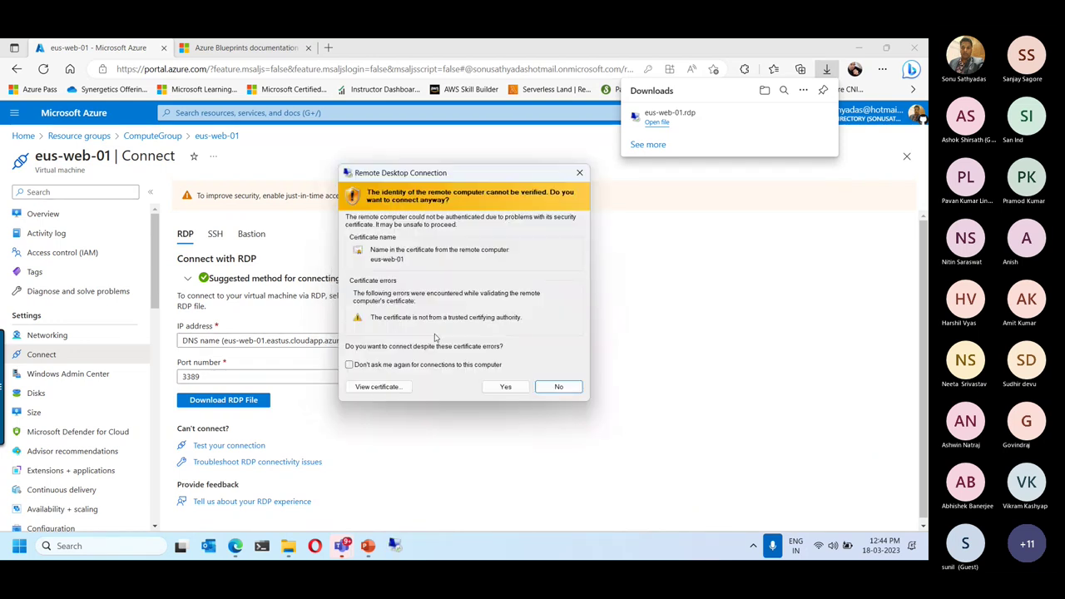
{"action": "left_click", "coordinate": [496, 387]}
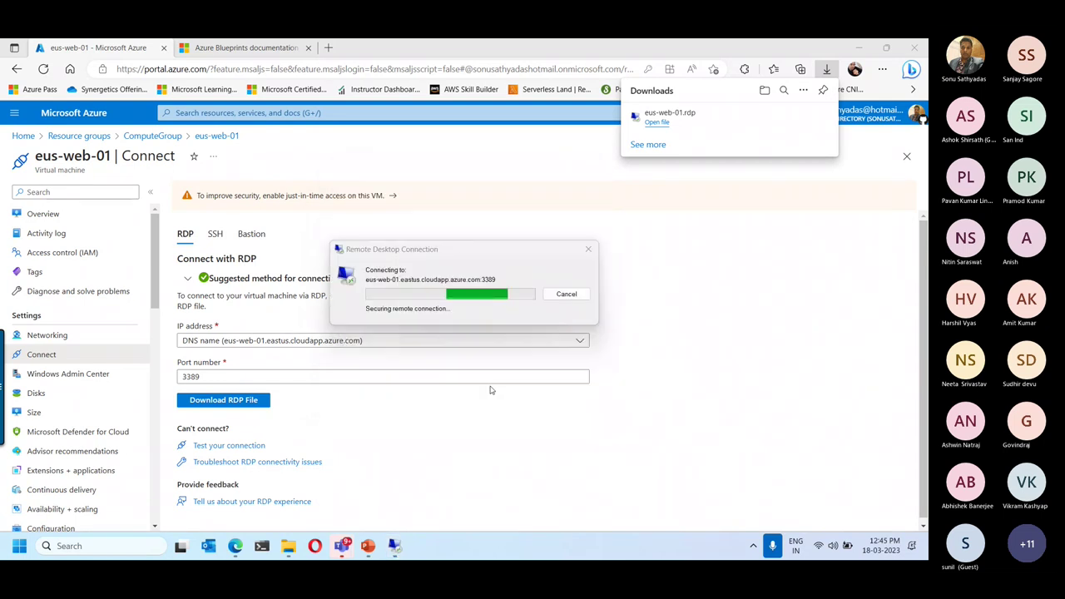
{"action": "left_click", "coordinate": [859, 52]}
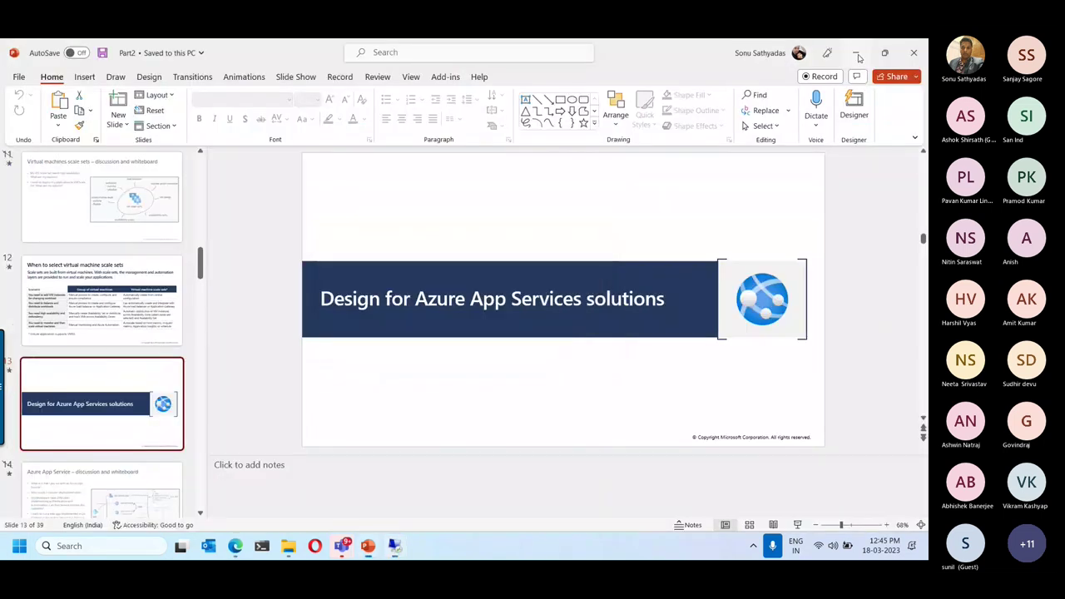
Minimize the PowerPoint slide deck to reveal the eus-web-01 remote desktop session.
{"action": "left_click", "coordinate": [856, 53]}
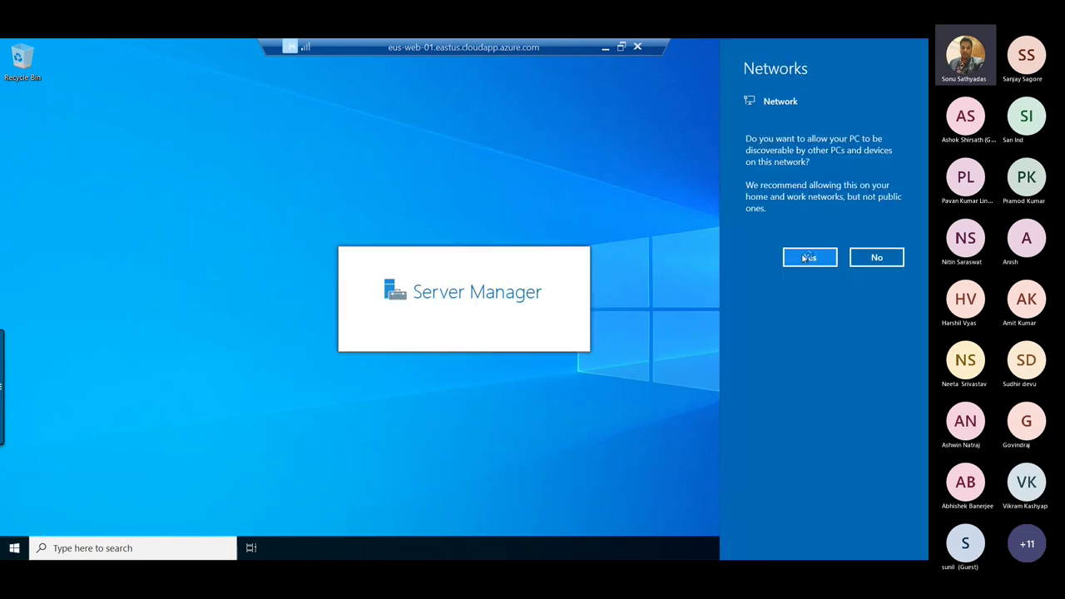
Allow network discovery on eus-web-01 and permanently dismiss the Azure Arc message.
{"action": "left_click", "coordinate": [806, 258]}
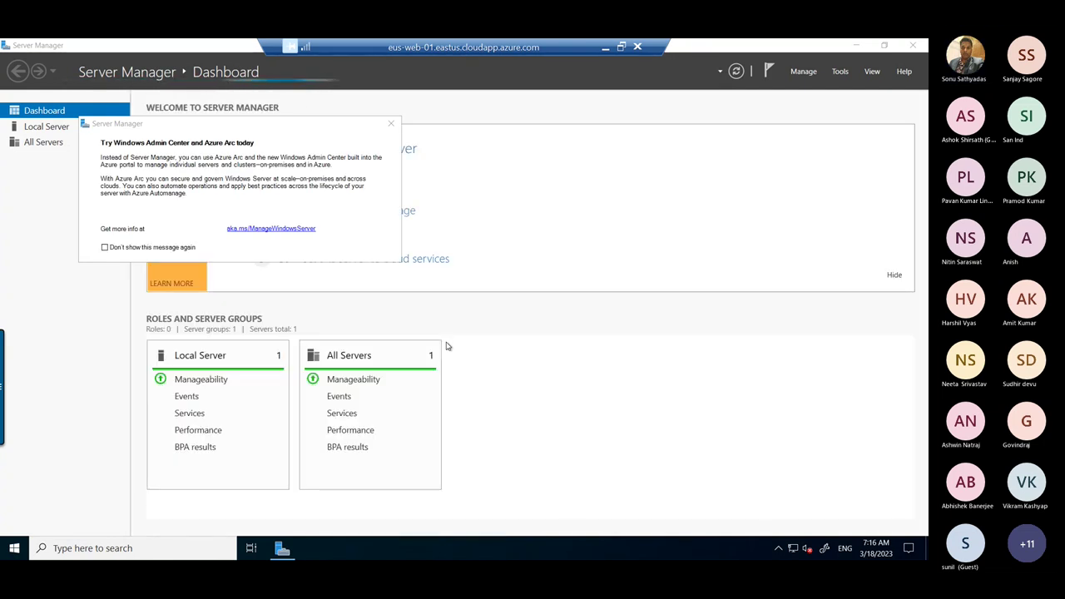
{"action": "left_click", "coordinate": [109, 248]}
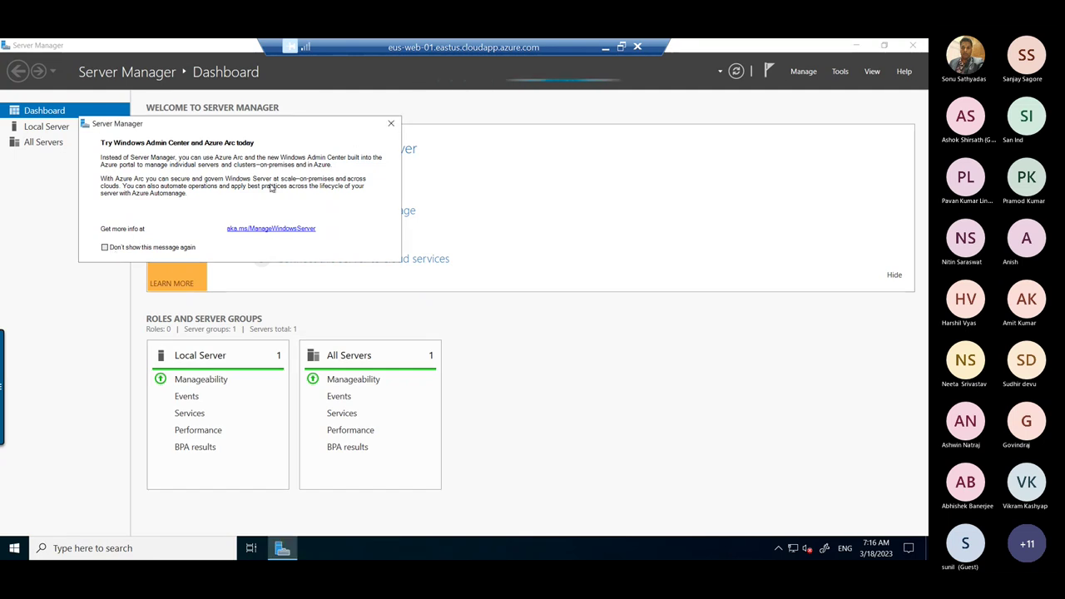
{"action": "left_click", "coordinate": [391, 126]}
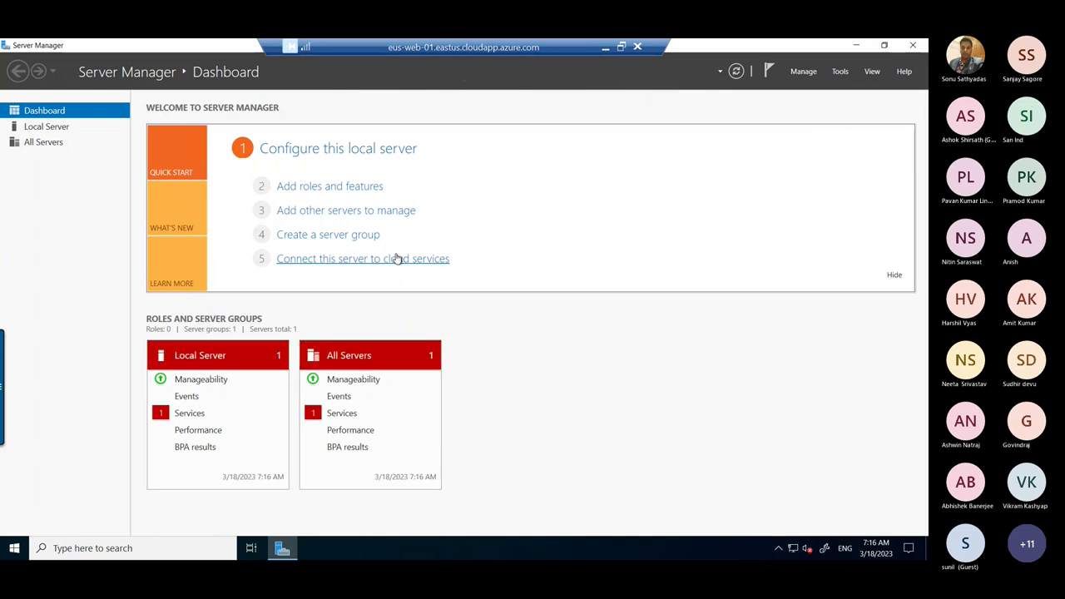
Start a role-based installation on eus-web-01 and select Web Server (IIS) with its management tools.
{"action": "left_click", "coordinate": [304, 188]}
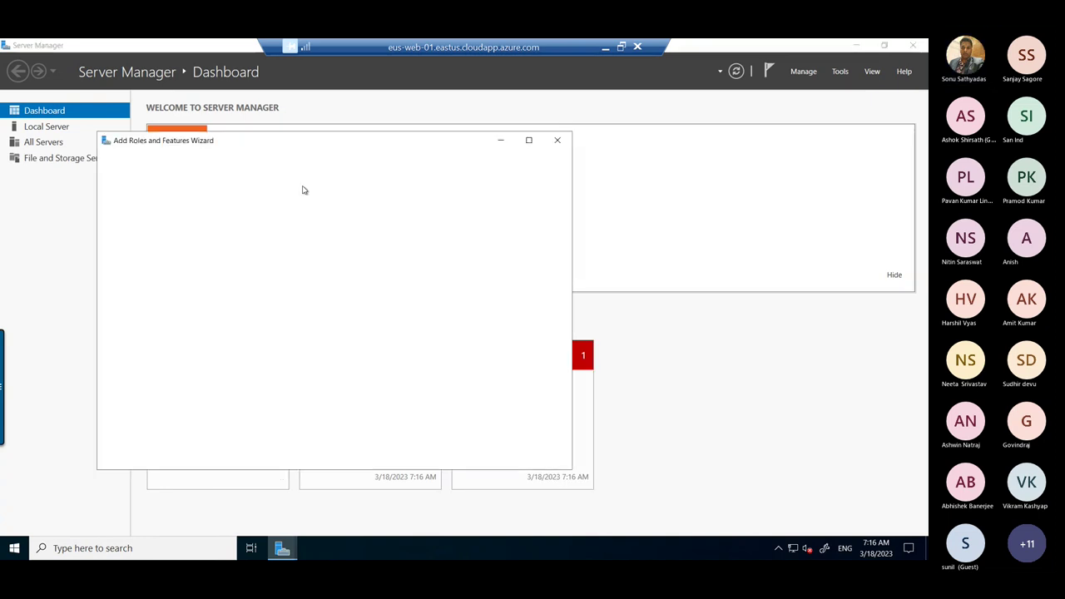
{"action": "left_click", "coordinate": [422, 458]}
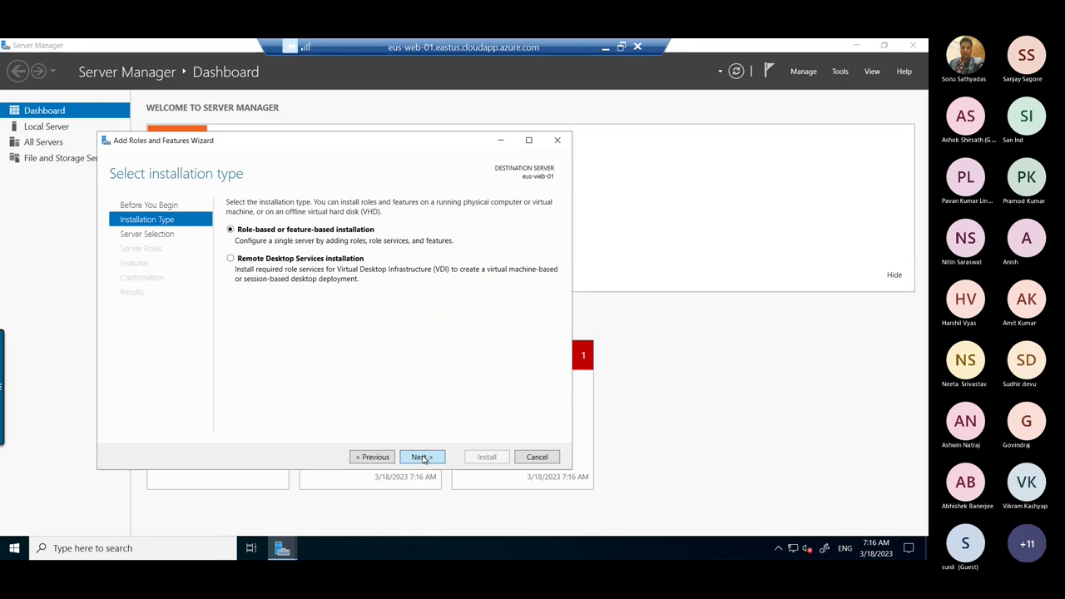
{"action": "left_click", "coordinate": [423, 458]}
{"action": "left_click", "coordinate": [422, 457]}
{"action": "left_click", "coordinate": [422, 457]}
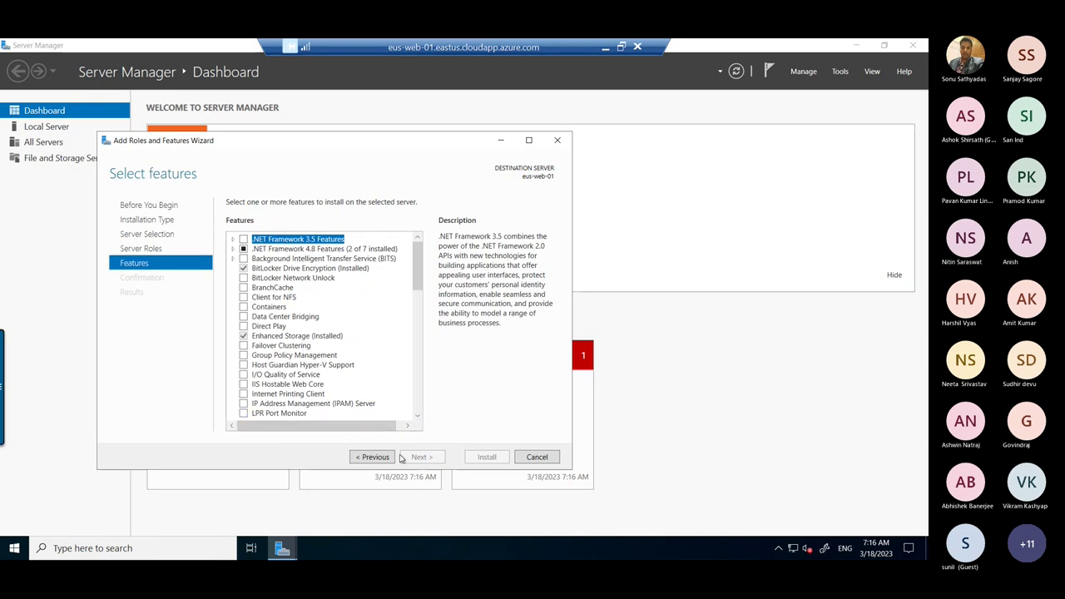
{"action": "left_click", "coordinate": [374, 458]}
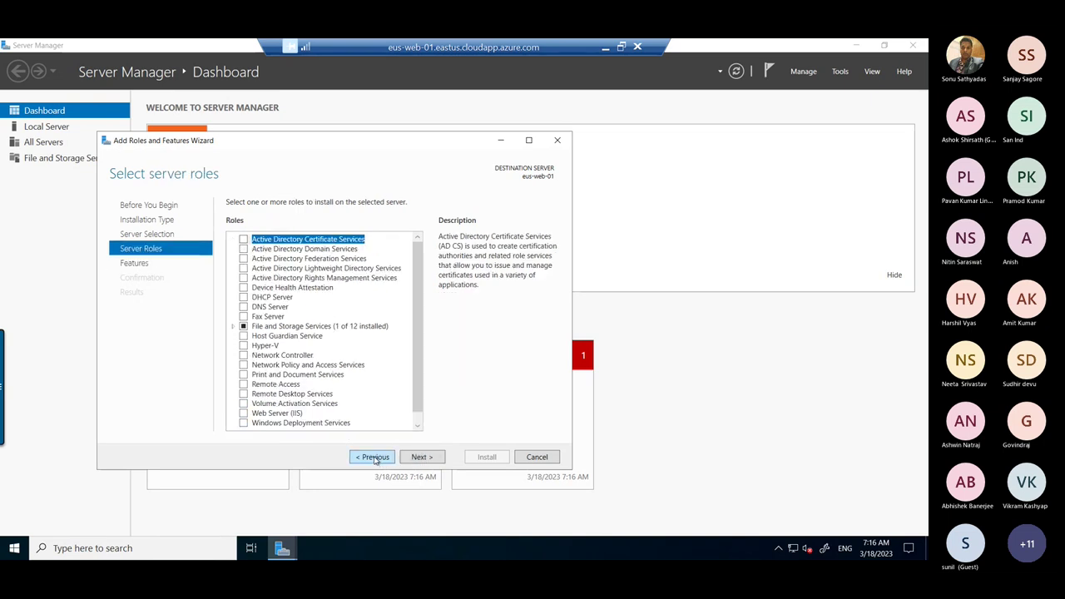
{"action": "left_click", "coordinate": [244, 414]}
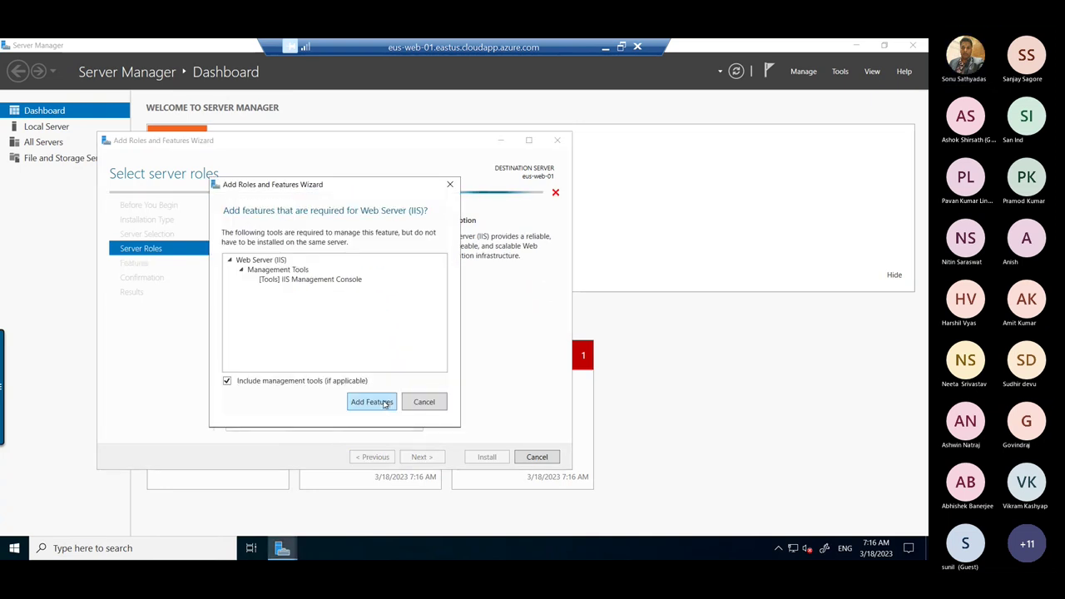
{"action": "left_click", "coordinate": [371, 402]}
Accept the default features and IIS role services, install, then close the wizard and Server Manager.
{"action": "left_click", "coordinate": [426, 460]}
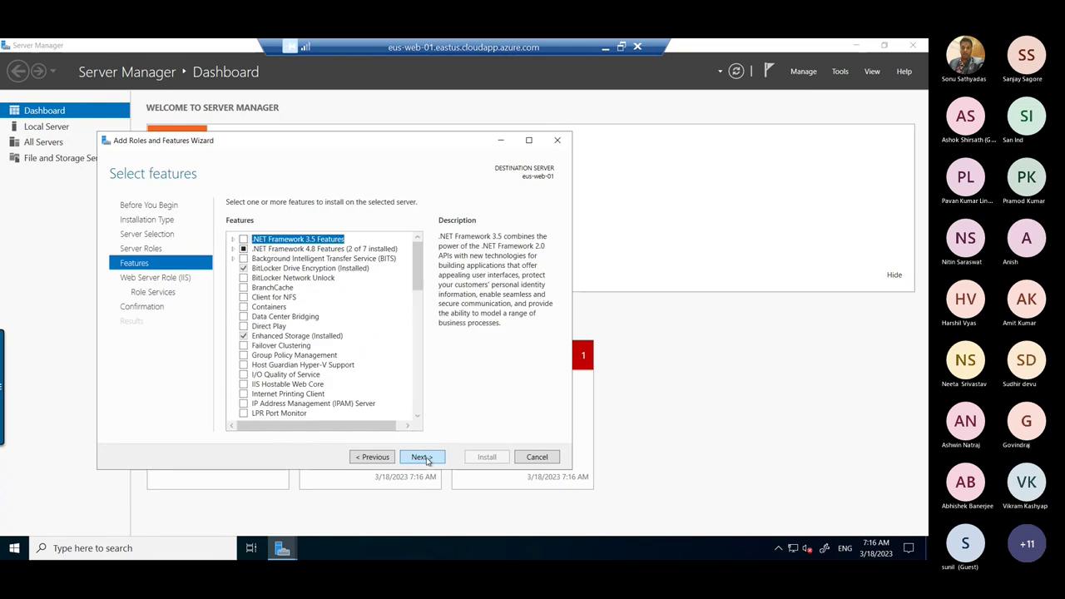
{"action": "left_click", "coordinate": [424, 458]}
{"action": "left_click", "coordinate": [425, 458]}
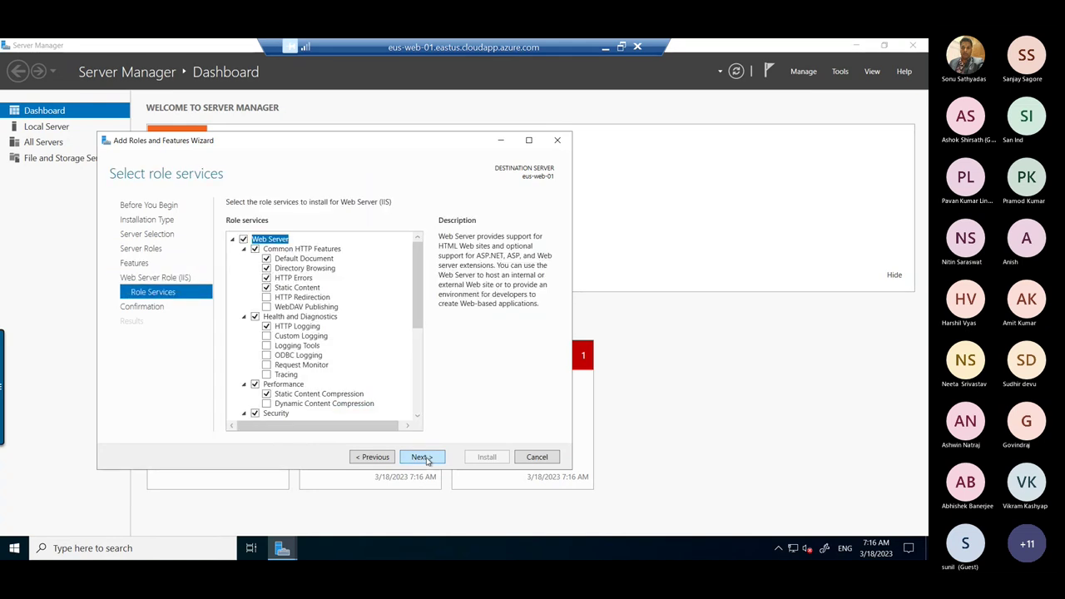
{"action": "left_click", "coordinate": [425, 458]}
{"action": "left_click", "coordinate": [487, 457]}
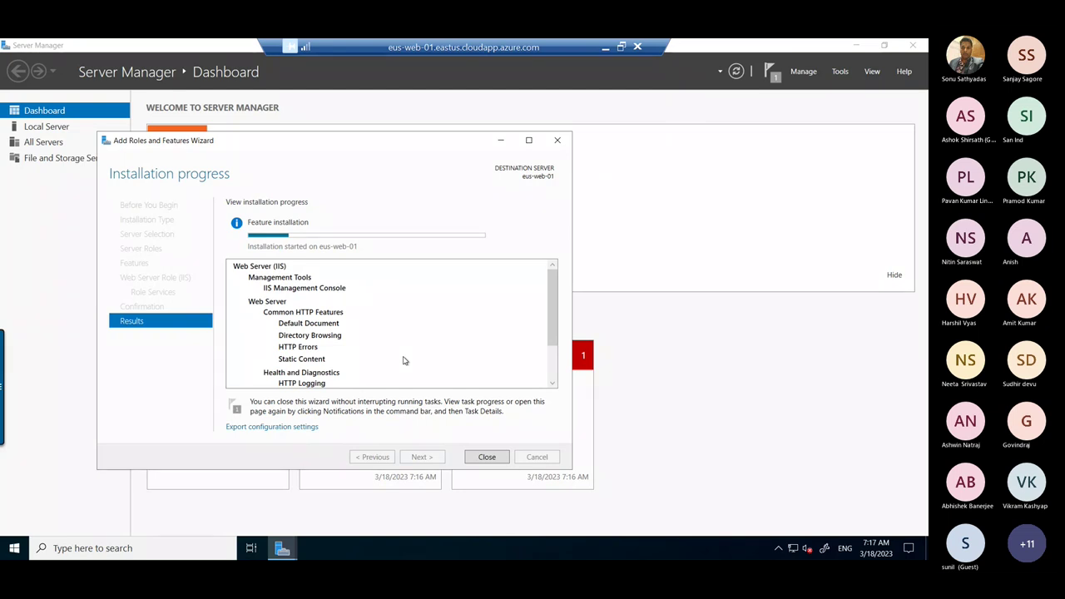
{"action": "left_click", "coordinate": [486, 457]}
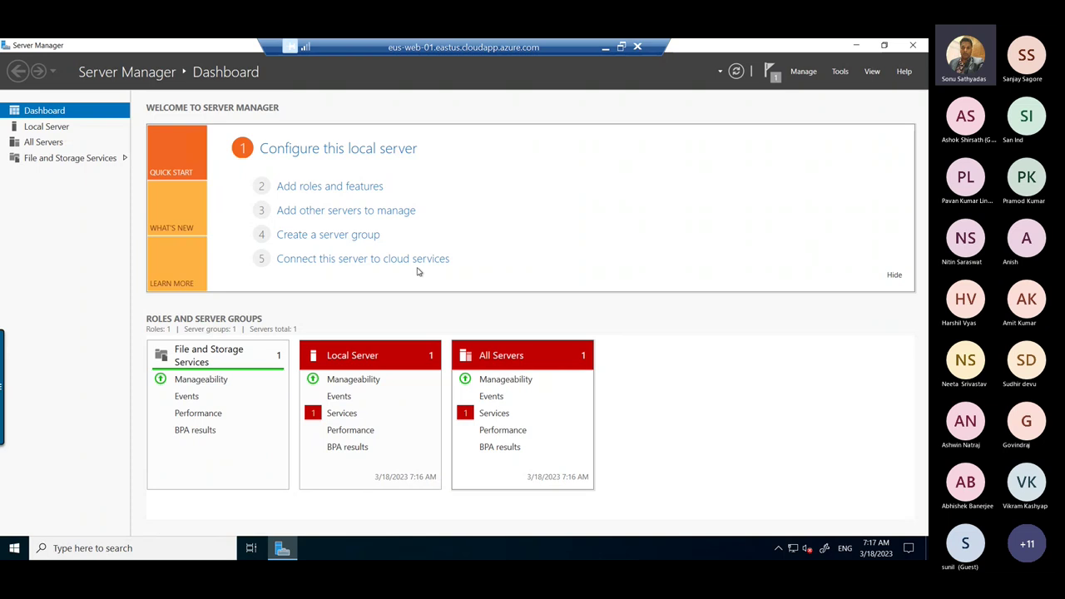
{"action": "left_click", "coordinate": [913, 46]}
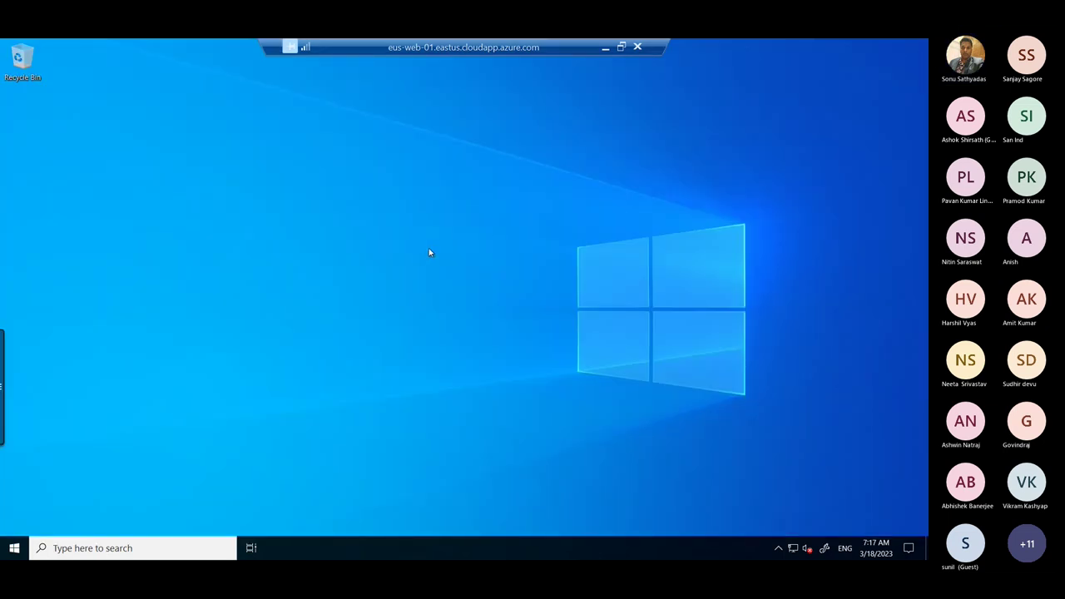
Return to the Azure portal's VM overview and copy the DNS name eus-web-01.eastus.cloudapp.azure.com.
{"action": "left_click", "coordinate": [606, 48]}
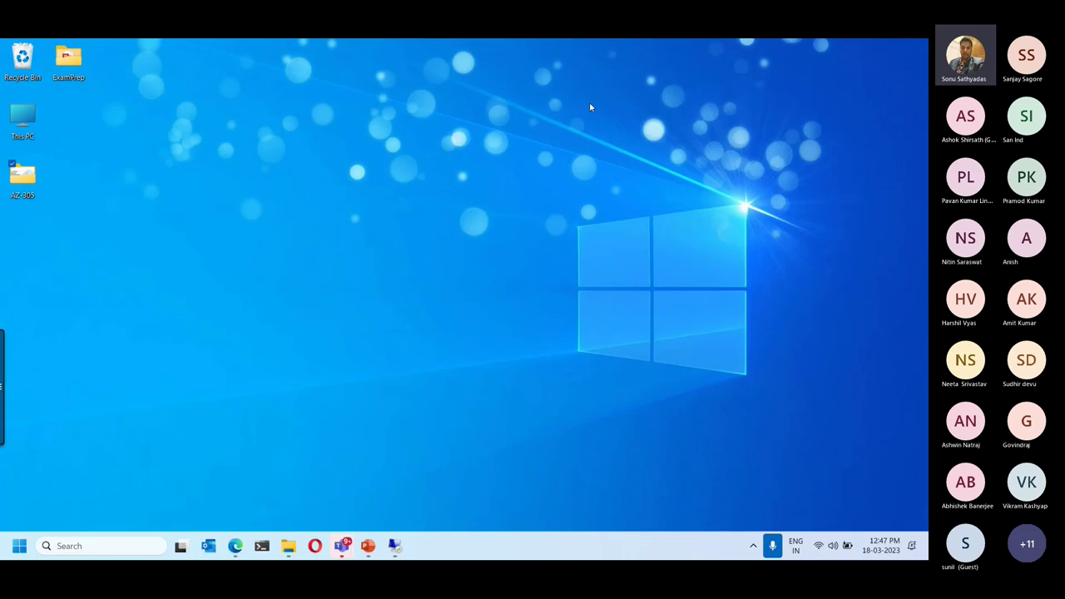
{"action": "left_click", "coordinate": [236, 547]}
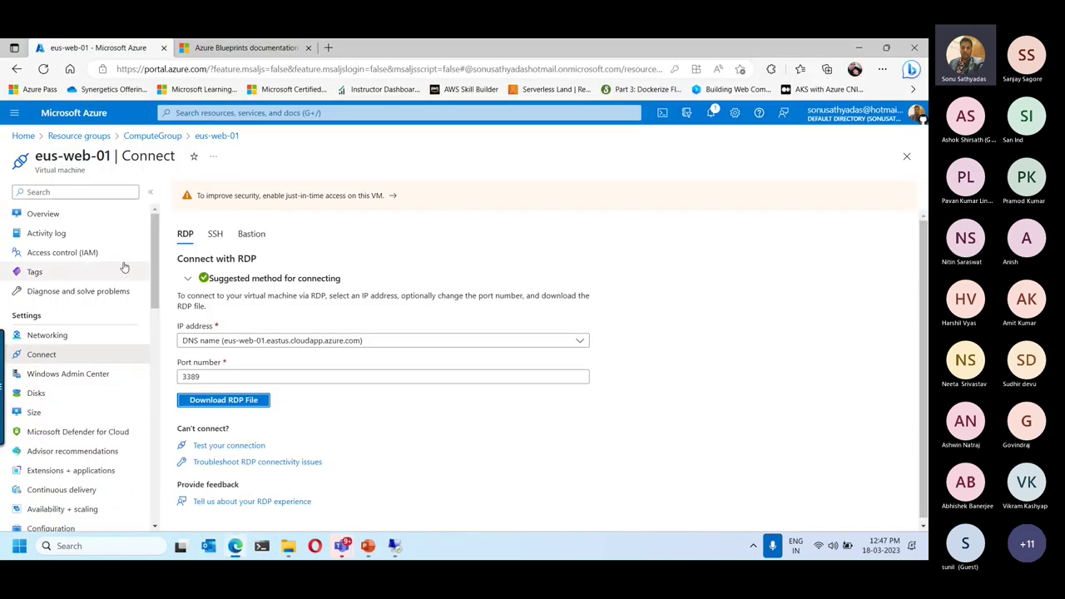
{"action": "left_click", "coordinate": [38, 214]}
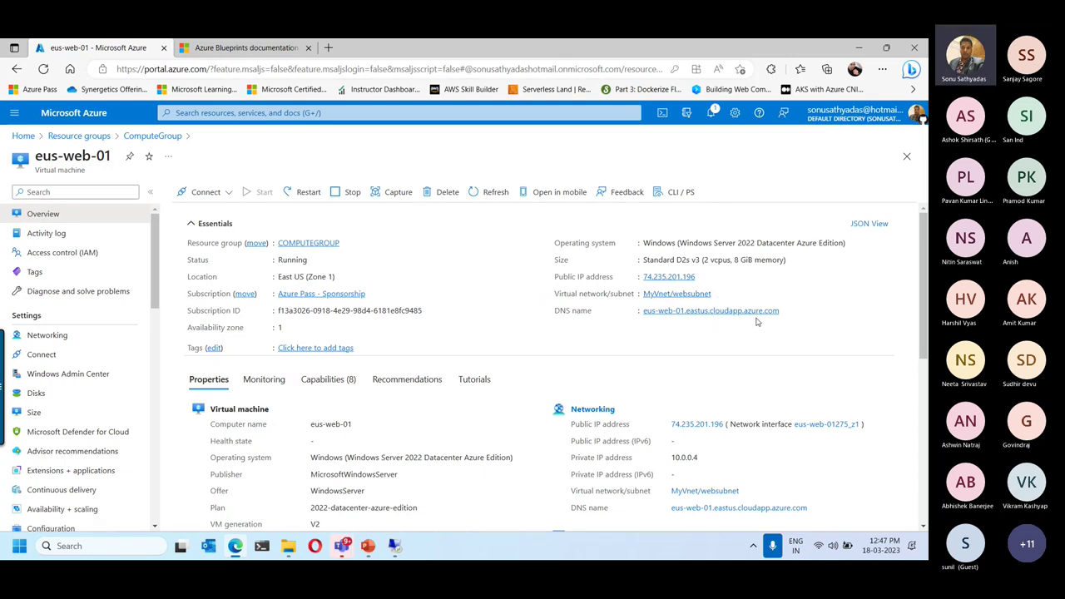
{"action": "left_click", "coordinate": [787, 313]}
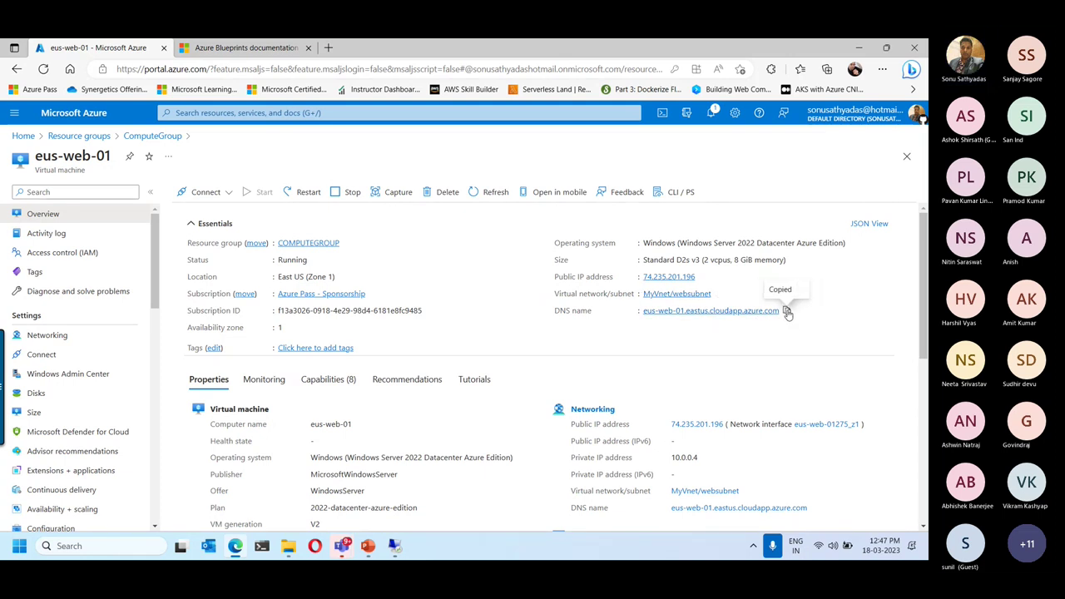
Load the DNS name in another Edge tab, refresh past the 401 error to the IIS page, then close it.
{"action": "left_click", "coordinate": [287, 47]}
{"action": "left_click", "coordinate": [281, 71]}
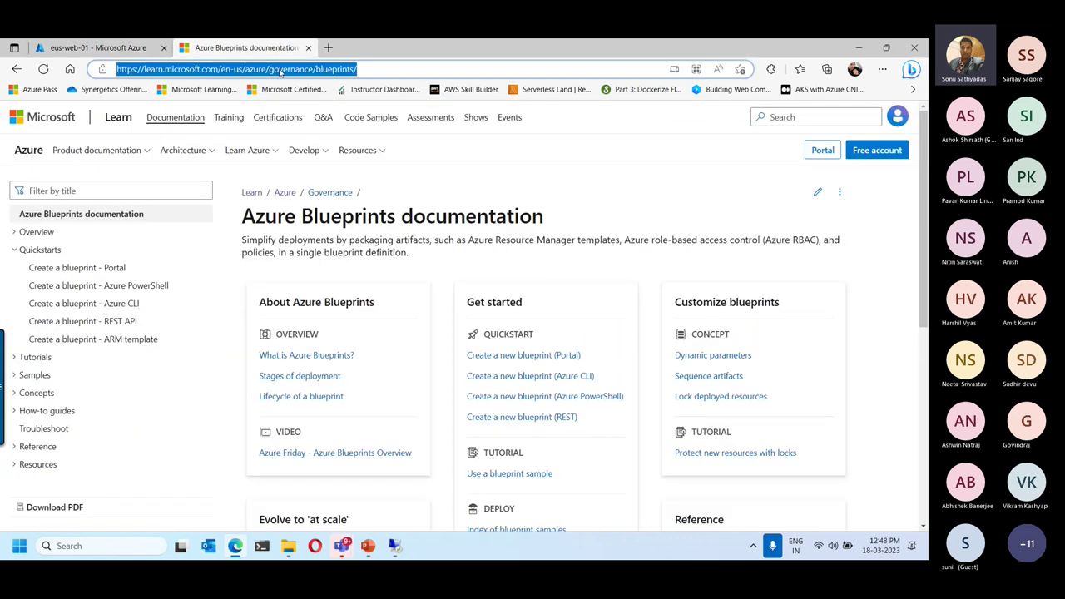
{"action": "right_click", "coordinate": [280, 70]}
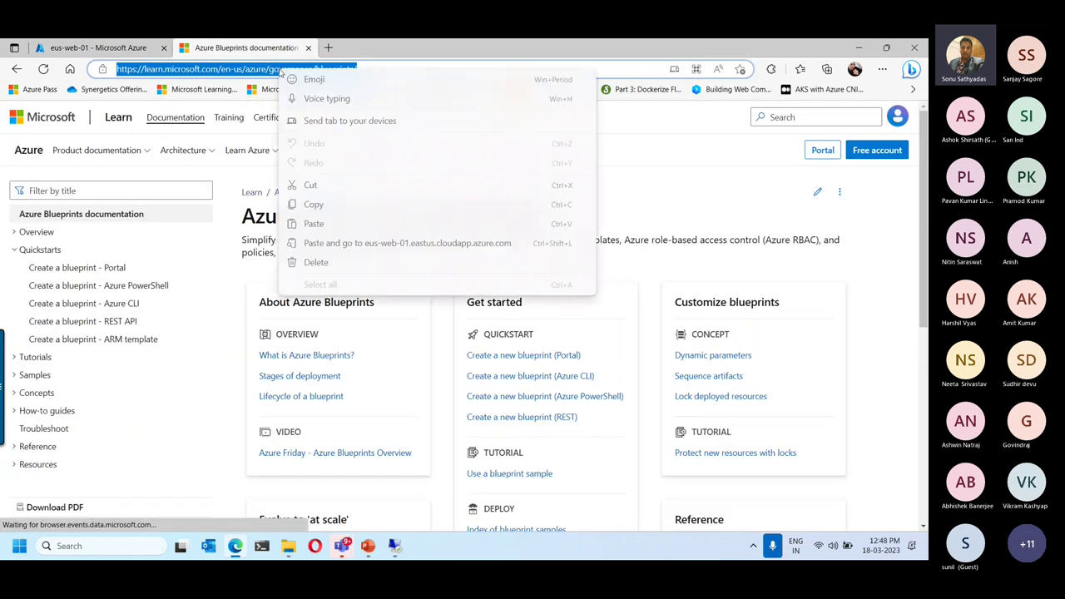
{"action": "left_click", "coordinate": [321, 243]}
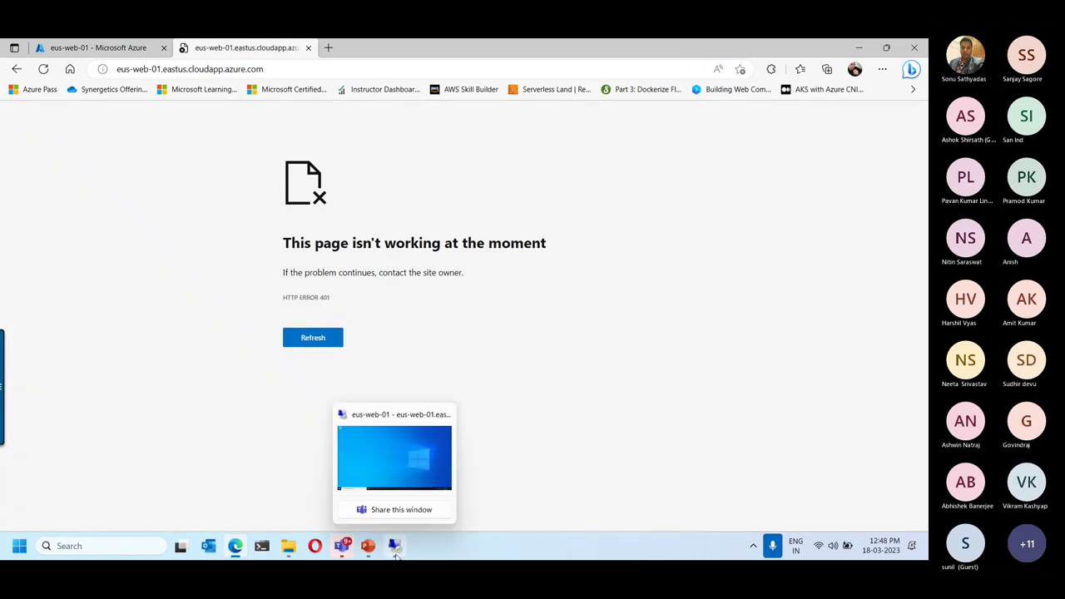
{"action": "left_click", "coordinate": [44, 70]}
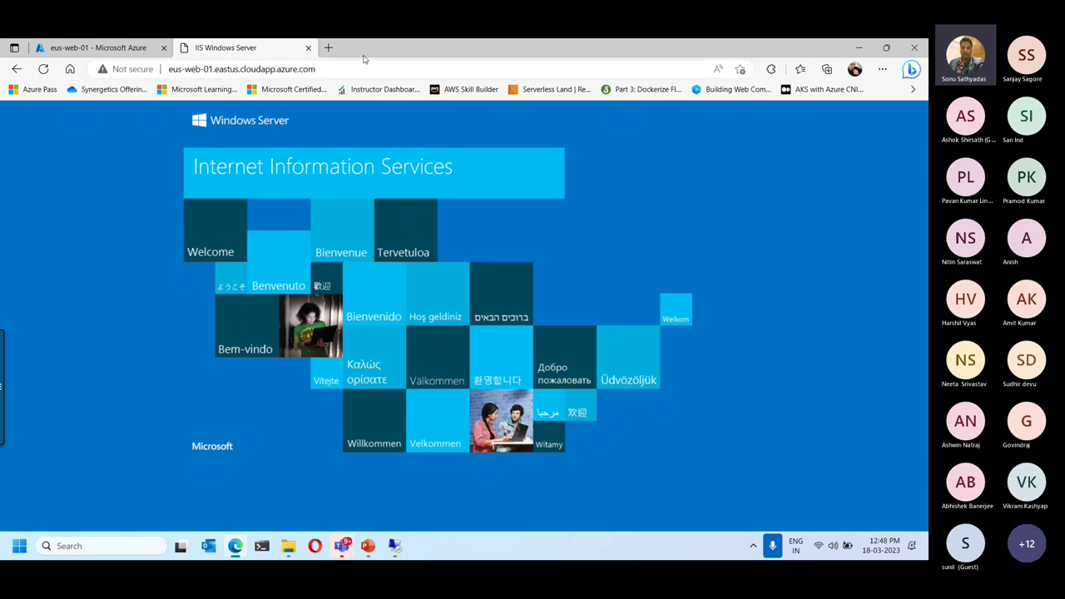
{"action": "left_click", "coordinate": [305, 70]}
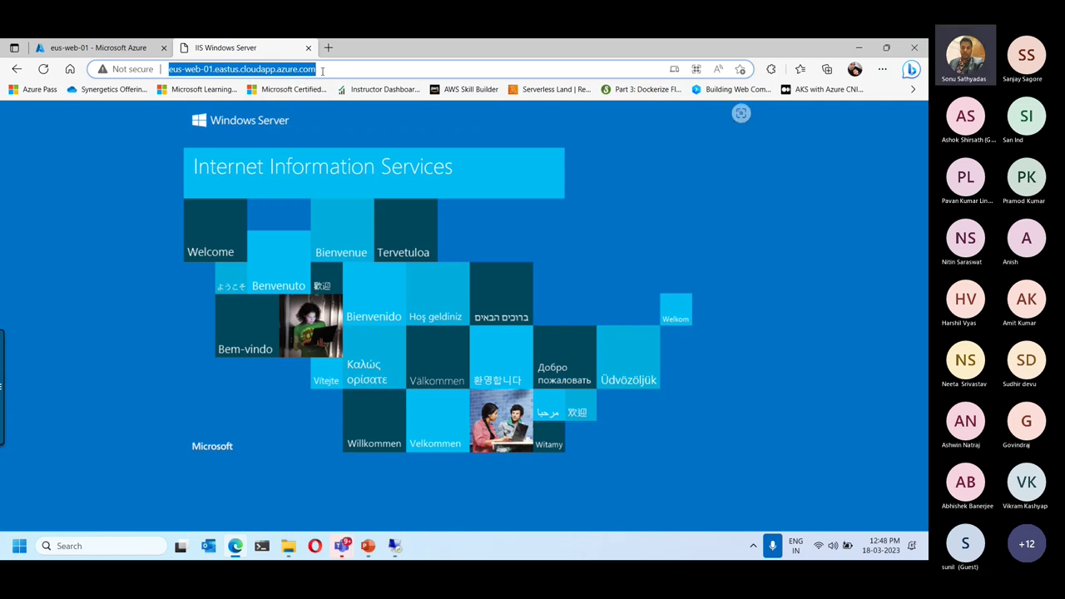
{"action": "left_click", "coordinate": [327, 69]}
{"action": "left_click_drag", "start_coordinate": [327, 69], "coordinate": [141, 83]}
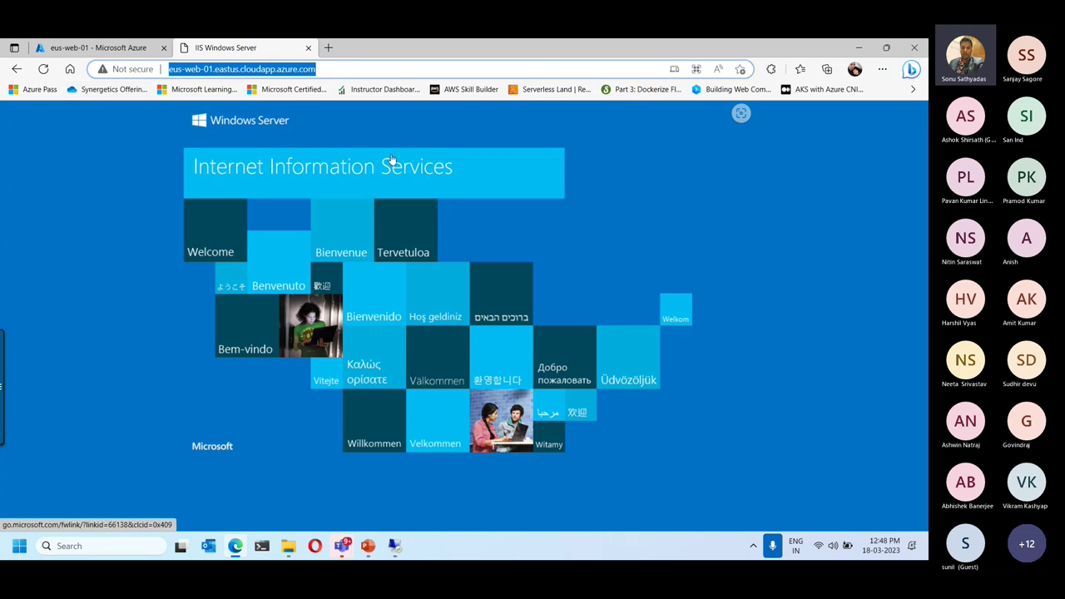
{"action": "left_click", "coordinate": [308, 48]}
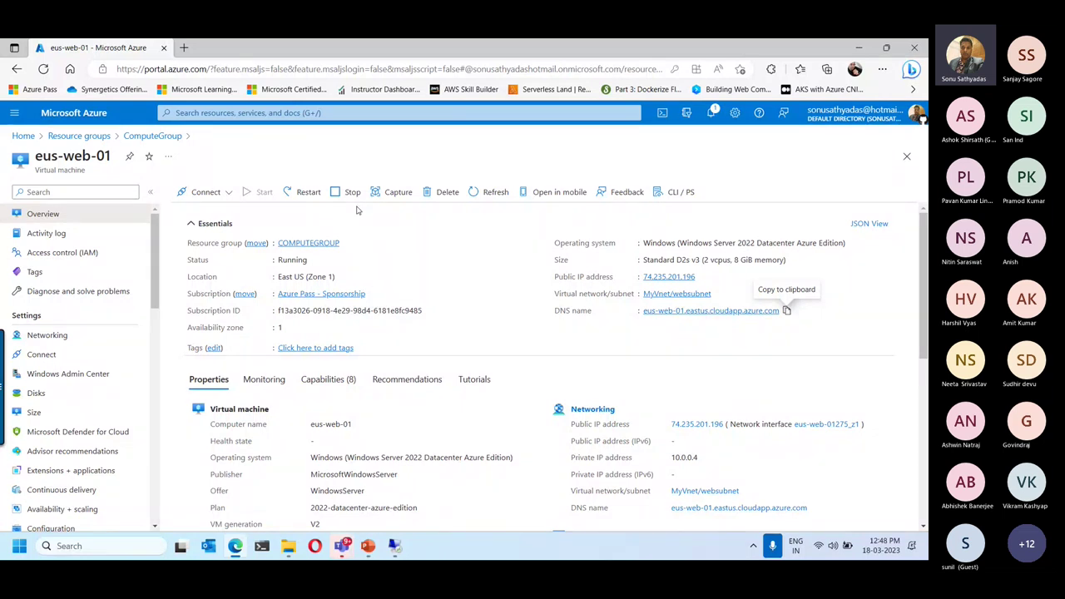
Bring back the Part2 deck and present slide 13 'Design for Azure App Services solutions' full-screen.
{"action": "left_click", "coordinate": [856, 48]}
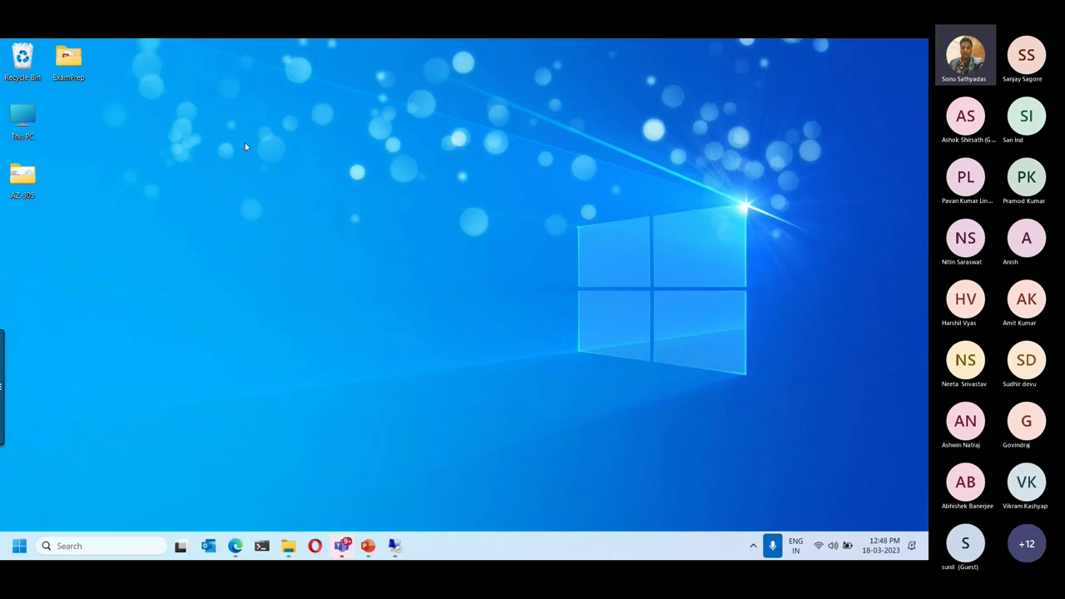
{"action": "right_click", "coordinate": [245, 142]}
{"action": "left_click", "coordinate": [274, 195]}
{"action": "mouse_move", "coordinate": [368, 549]}
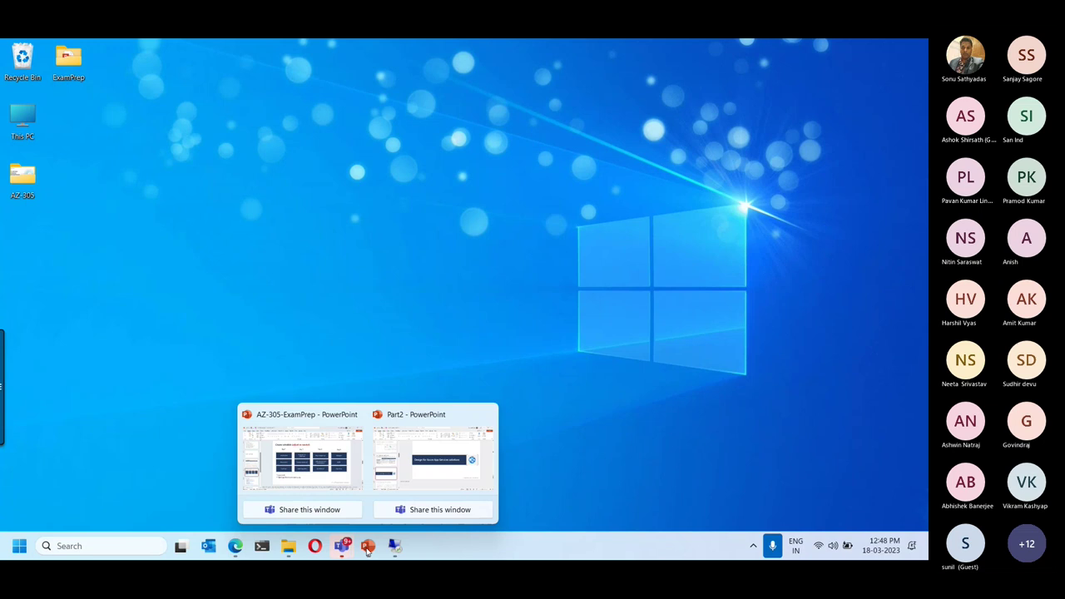
{"action": "left_click", "coordinate": [435, 470]}
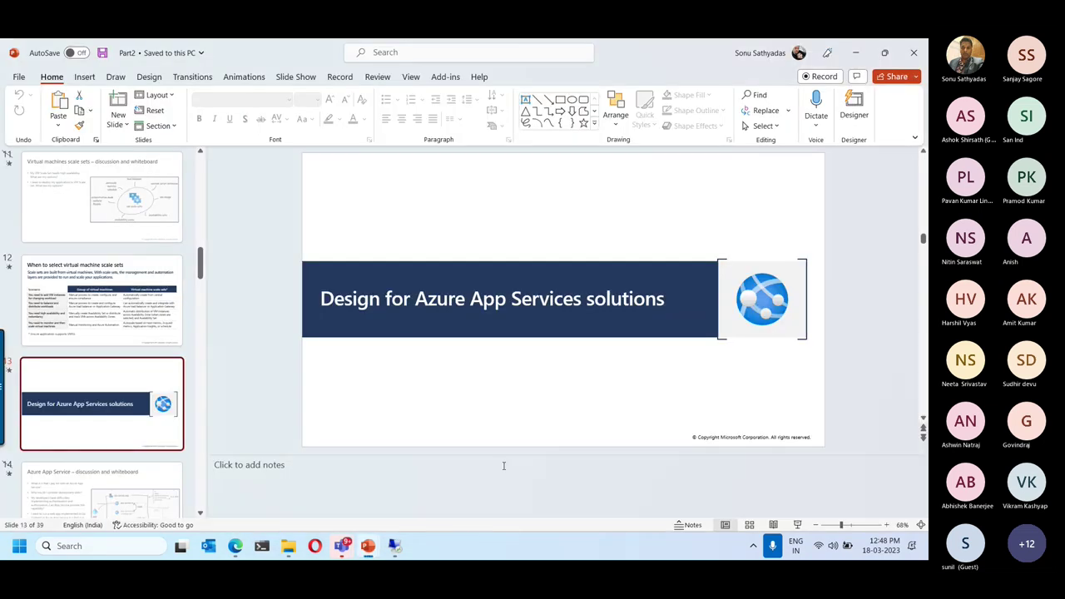
{"action": "left_click", "coordinate": [799, 524]}
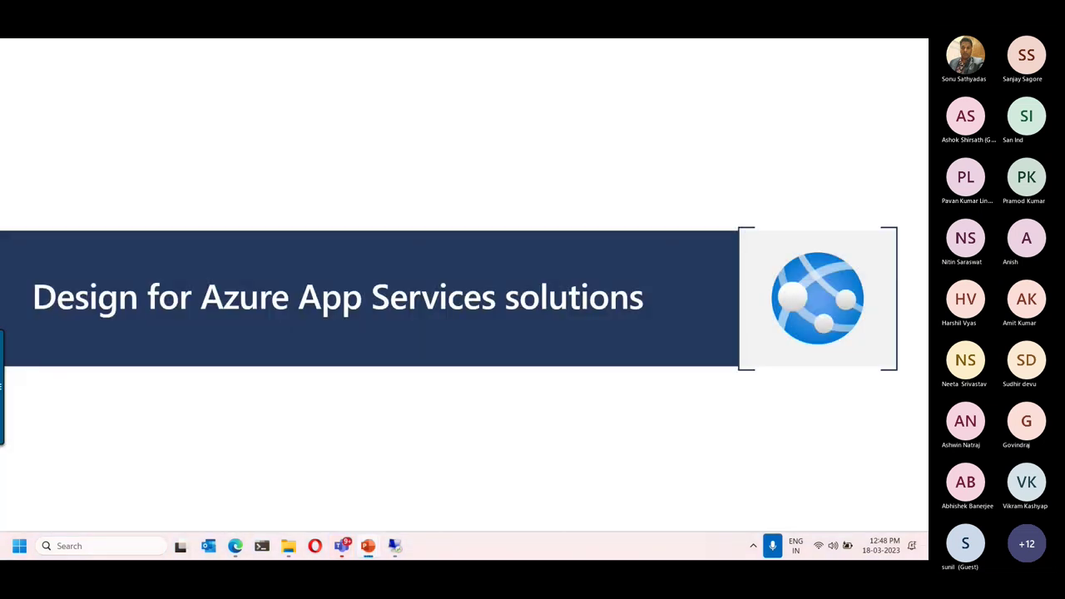
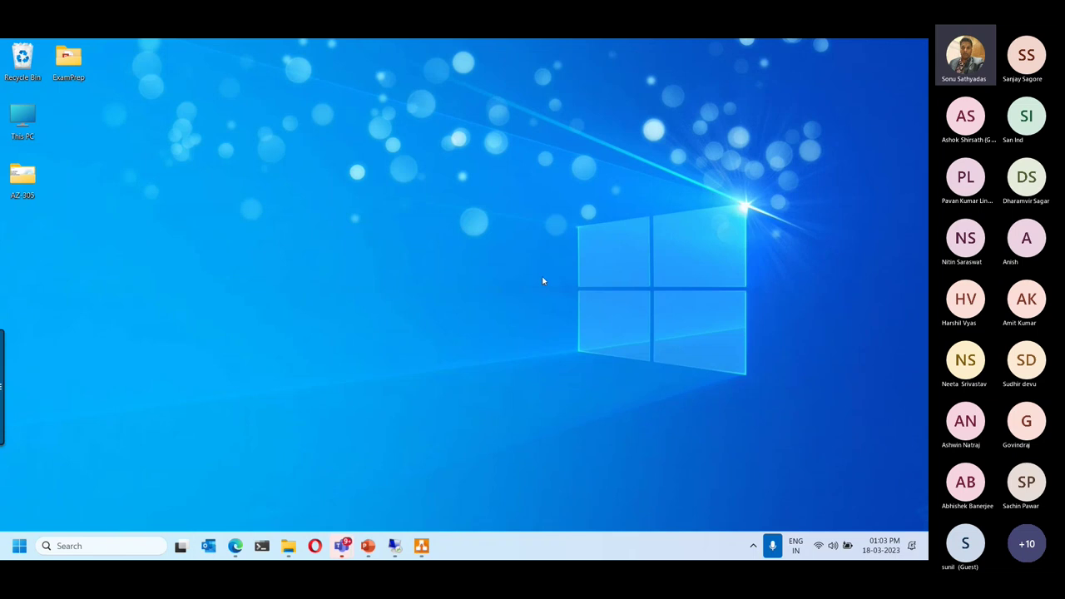
From the portal home, search the Marketplace for 'app service plan'.
{"action": "left_click", "coordinate": [235, 547]}
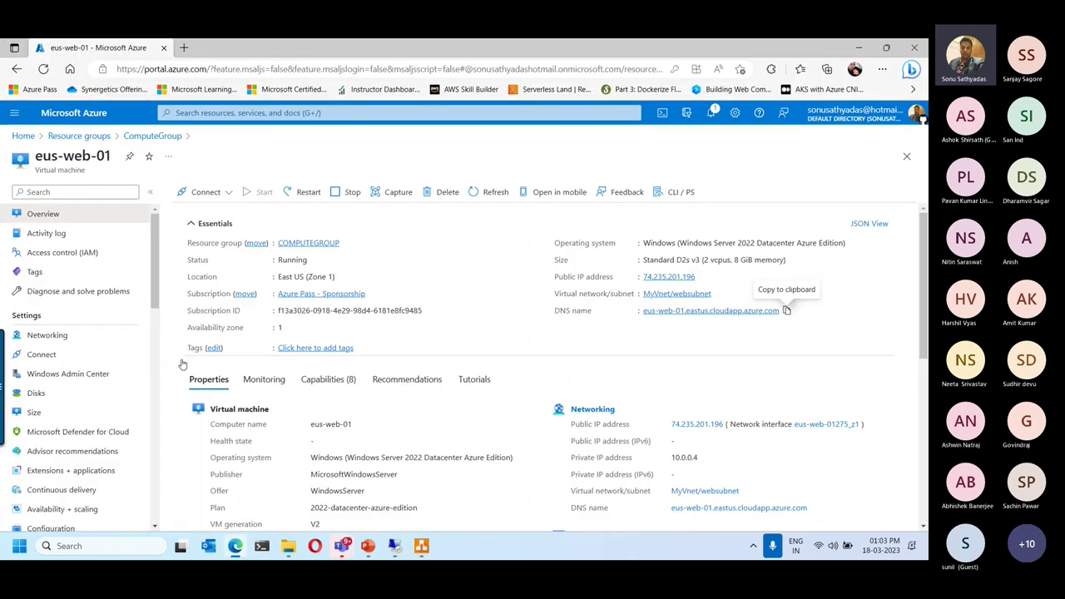
{"action": "left_click", "coordinate": [23, 135]}
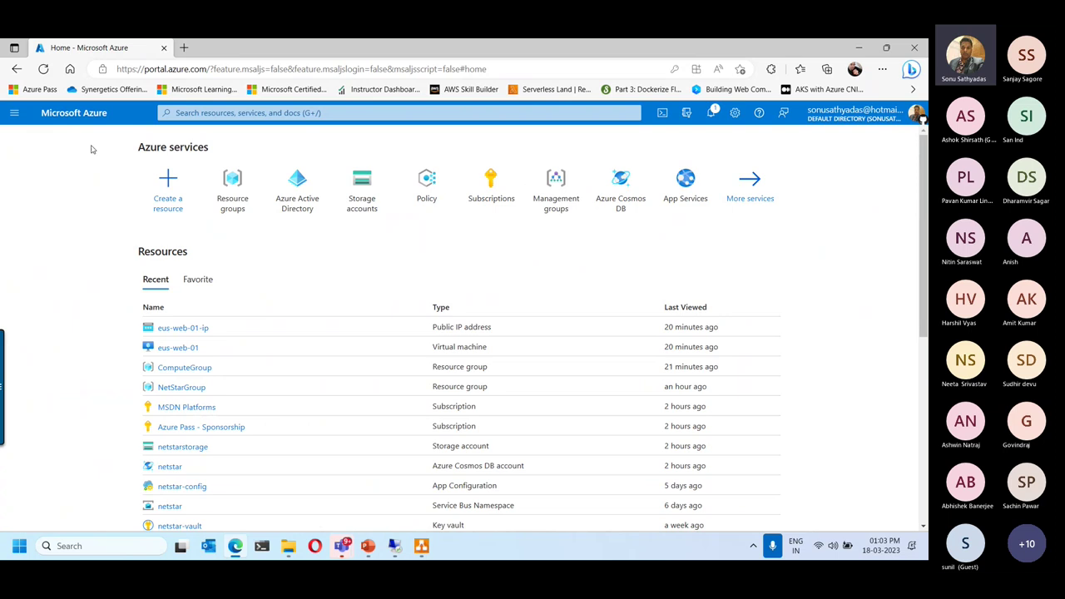
{"action": "left_click", "coordinate": [175, 195]}
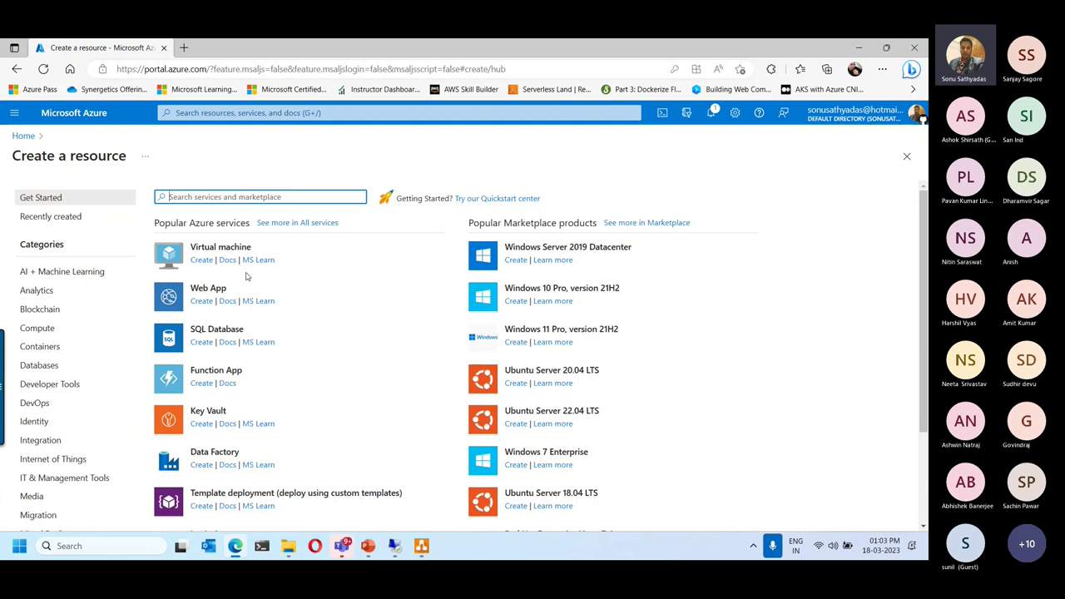
{"action": "type", "text": "App"}
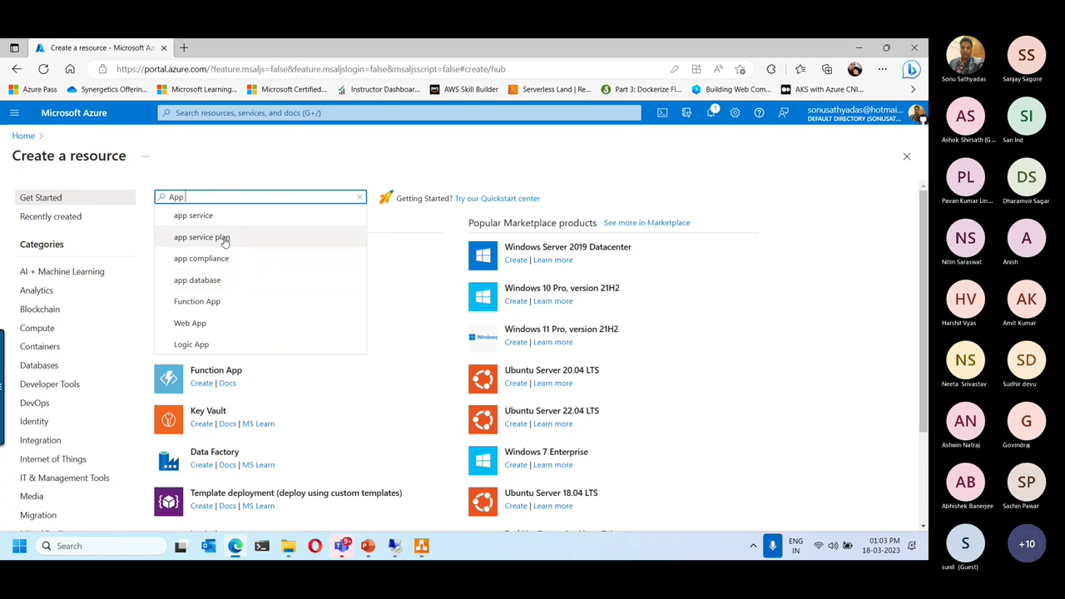
{"action": "left_click", "coordinate": [225, 238]}
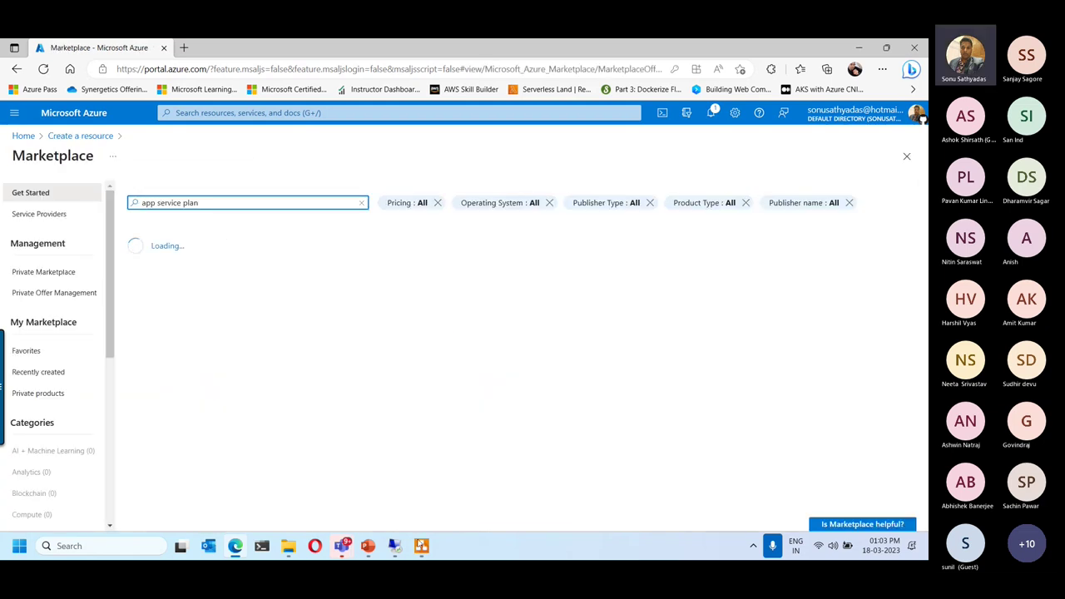
Check the Plan (Standard S1) shape in the diagram, then start creating an App Service Plan.
{"action": "left_click", "coordinate": [422, 546]}
{"action": "left_click", "coordinate": [628, 343]}
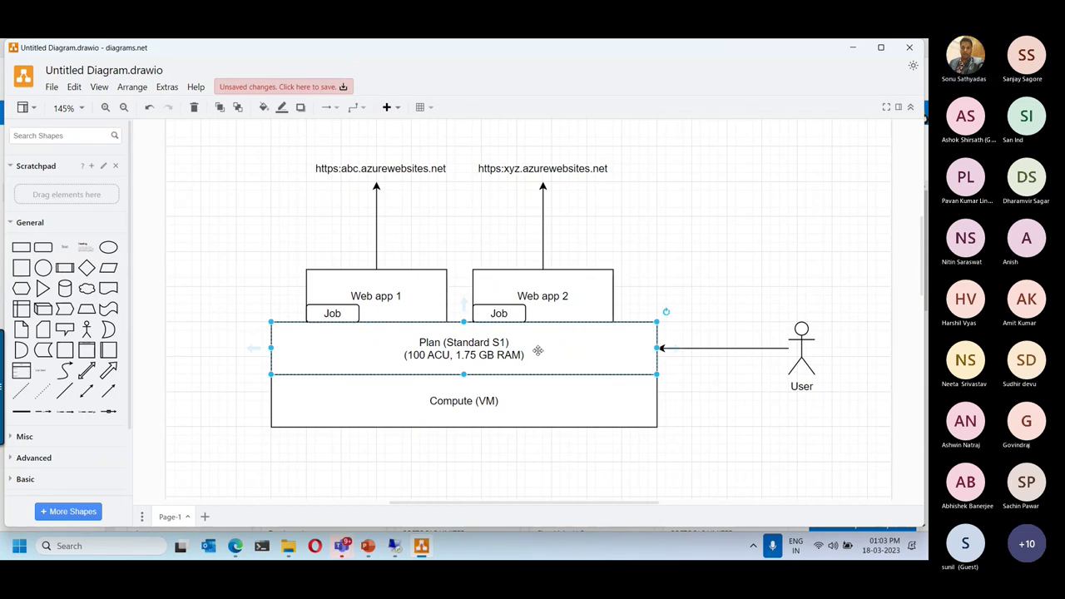
{"action": "left_click", "coordinate": [425, 545]}
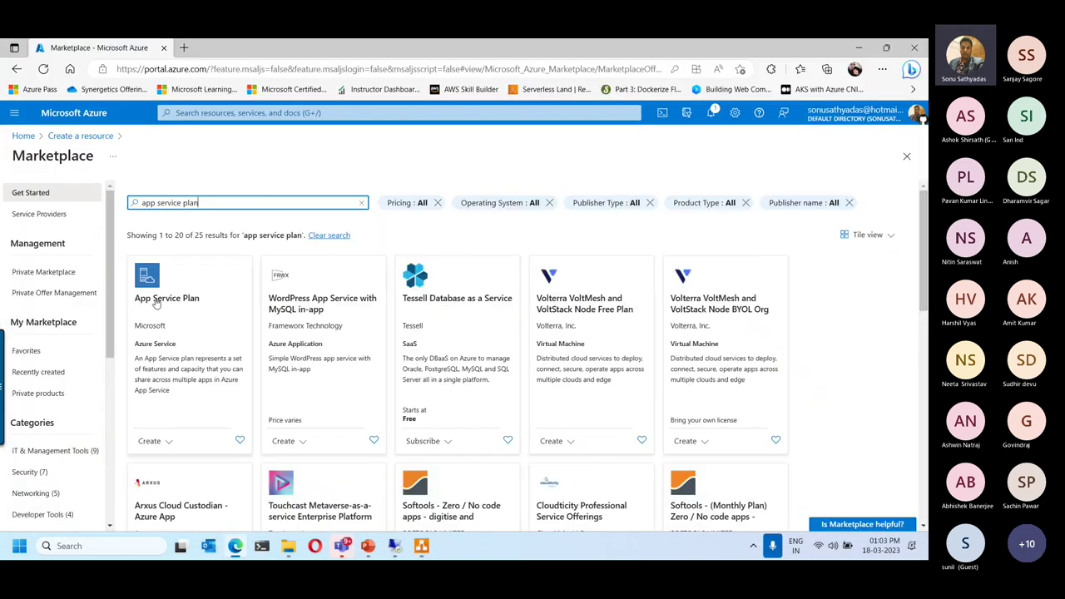
{"action": "left_click", "coordinate": [158, 302]}
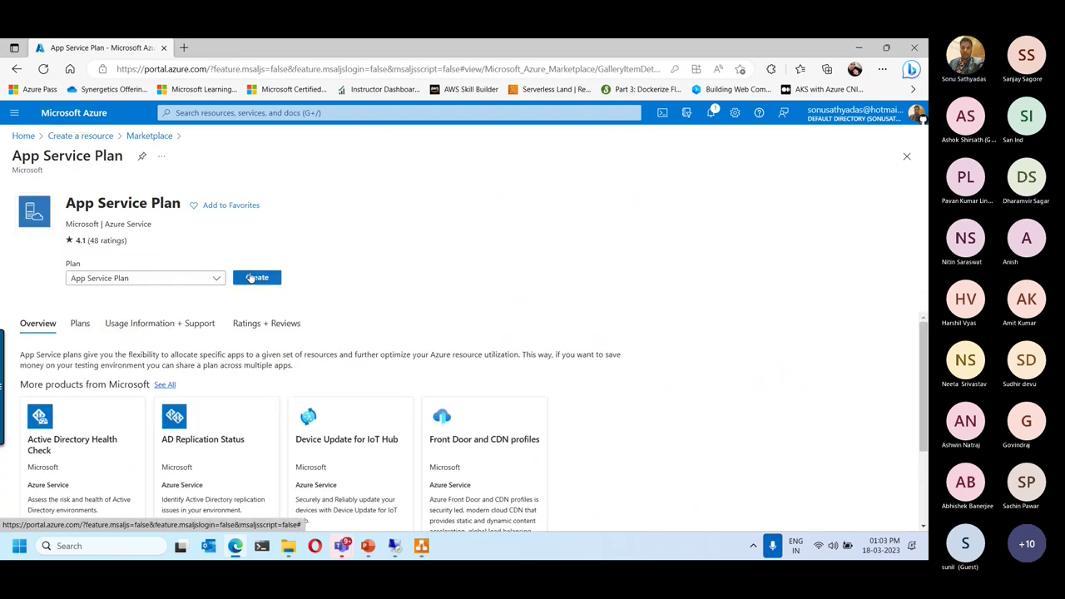
{"action": "left_click", "coordinate": [255, 278]}
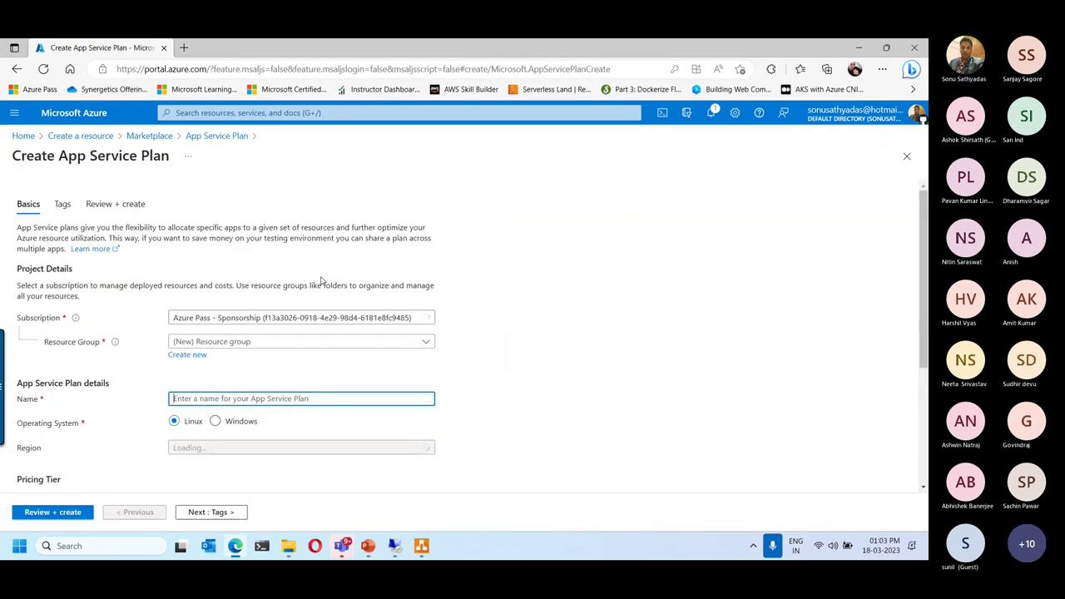
Put the plan in ComputeGroup, name it test-web-plan, and set the OS to Windows.
{"action": "left_click", "coordinate": [198, 343]}
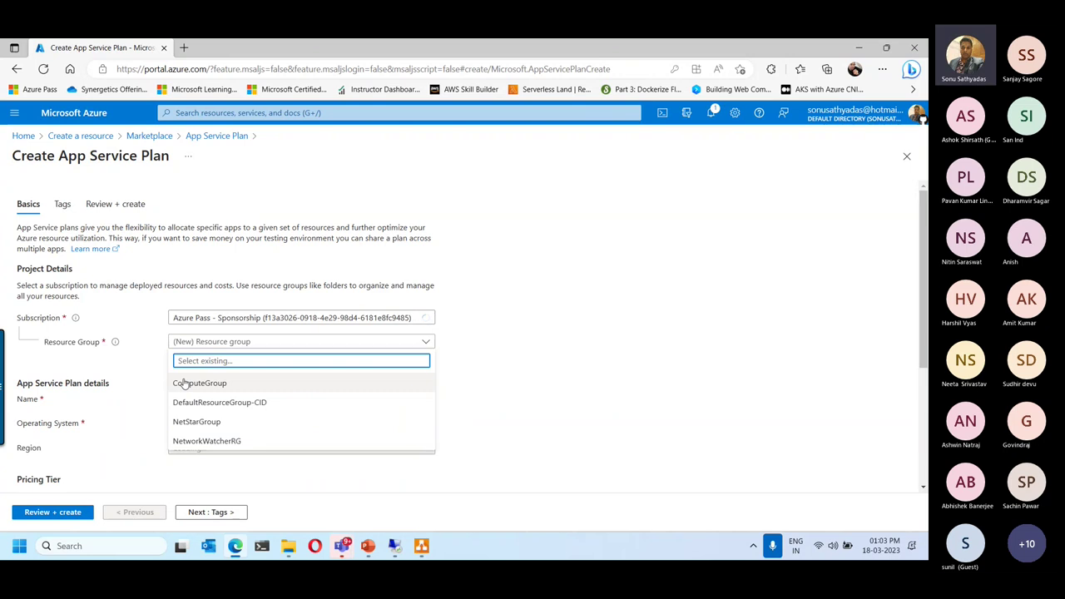
{"action": "left_click", "coordinate": [191, 382]}
{"action": "left_click", "coordinate": [312, 399]}
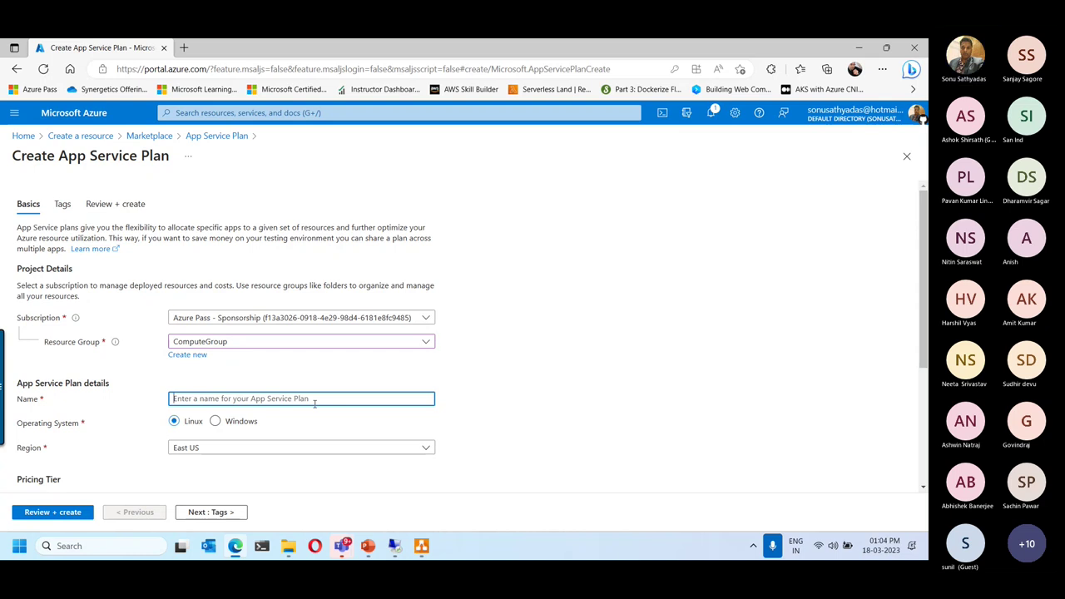
{"action": "type", "text": "tes"}
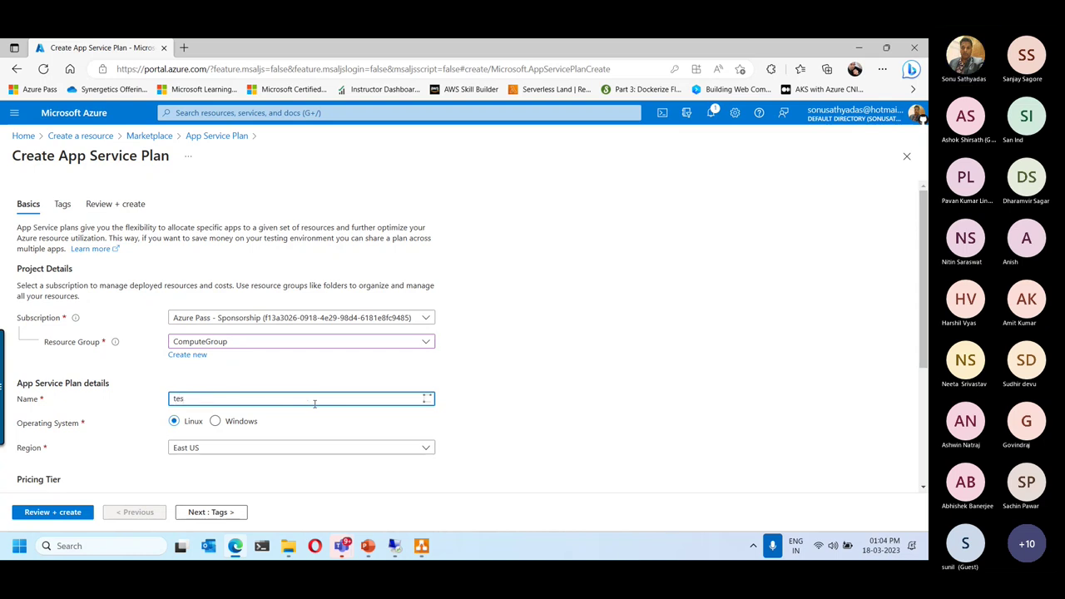
{"action": "type", "text": "t-w"}
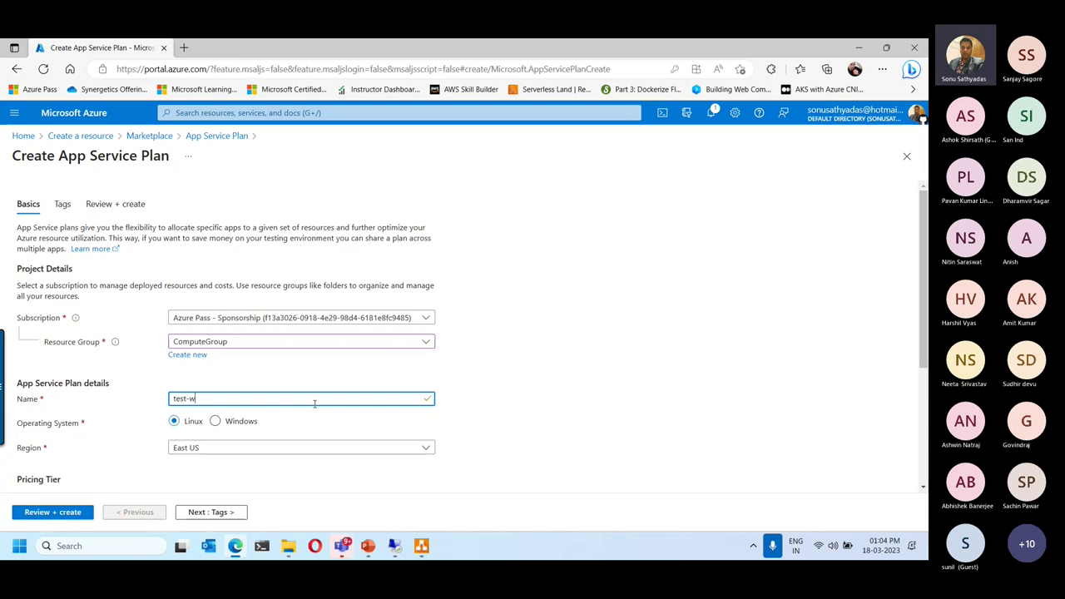
{"action": "type", "text": "eb-plan"}
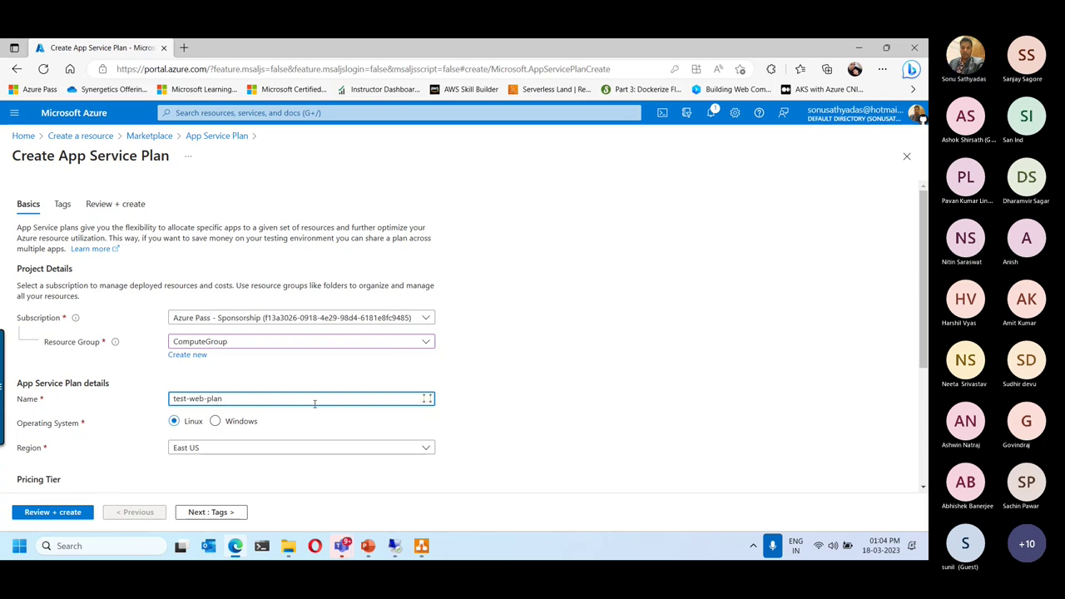
{"action": "left_click", "coordinate": [216, 421]}
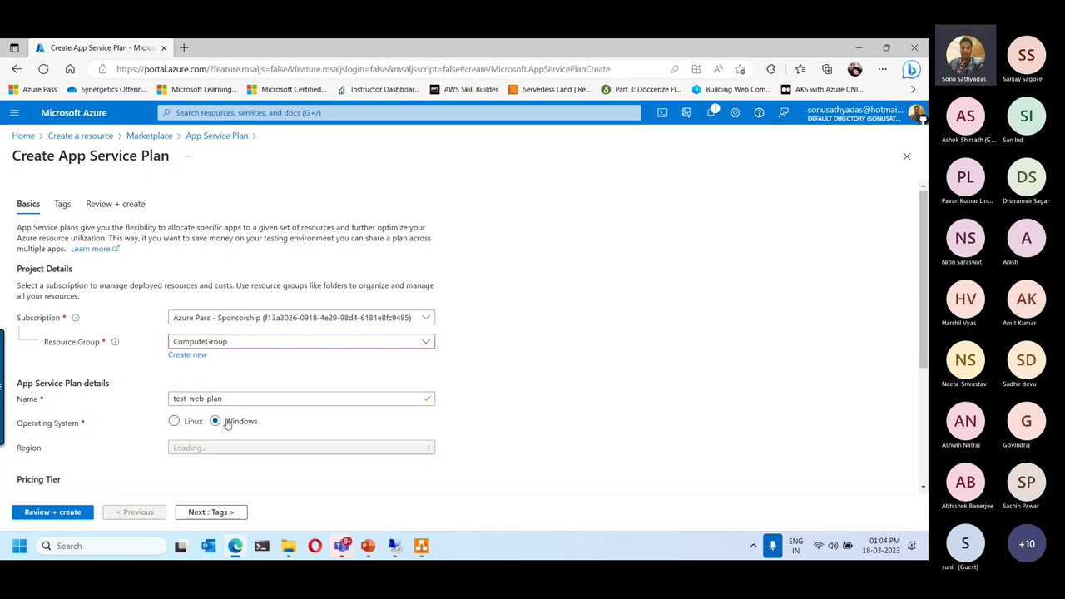
Keep the Standard S1 pricing plan and run validation on the review summary.
{"action": "left_click", "coordinate": [421, 546]}
{"action": "left_click", "coordinate": [444, 401]}
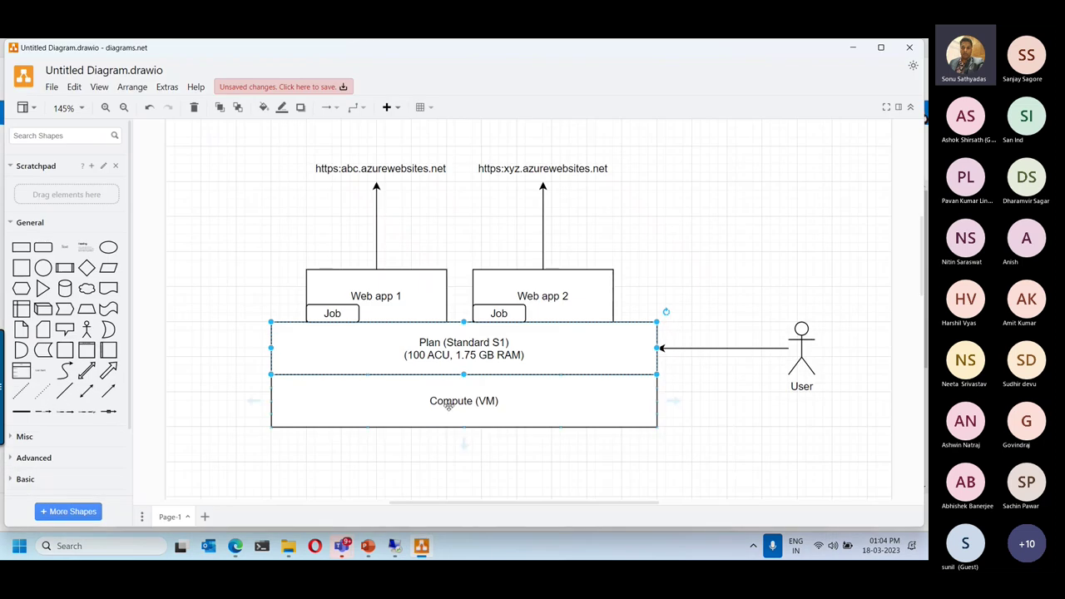
{"action": "left_click", "coordinate": [421, 546]}
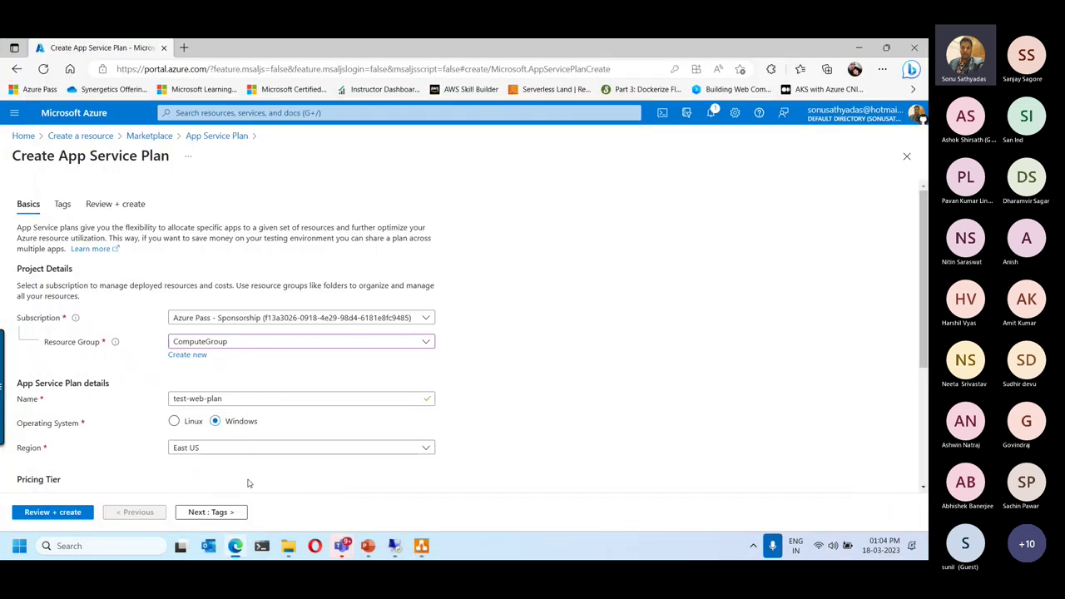
{"action": "scroll", "coordinate": [250, 485], "scroll_direction": "down", "scroll_amount": 1}
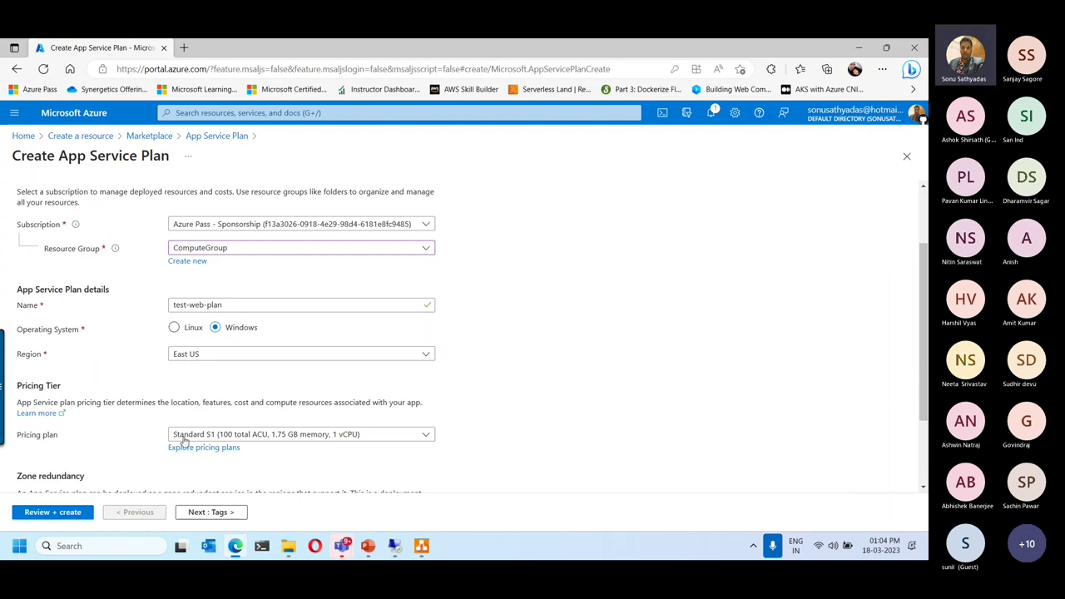
{"action": "left_click", "coordinate": [260, 435]}
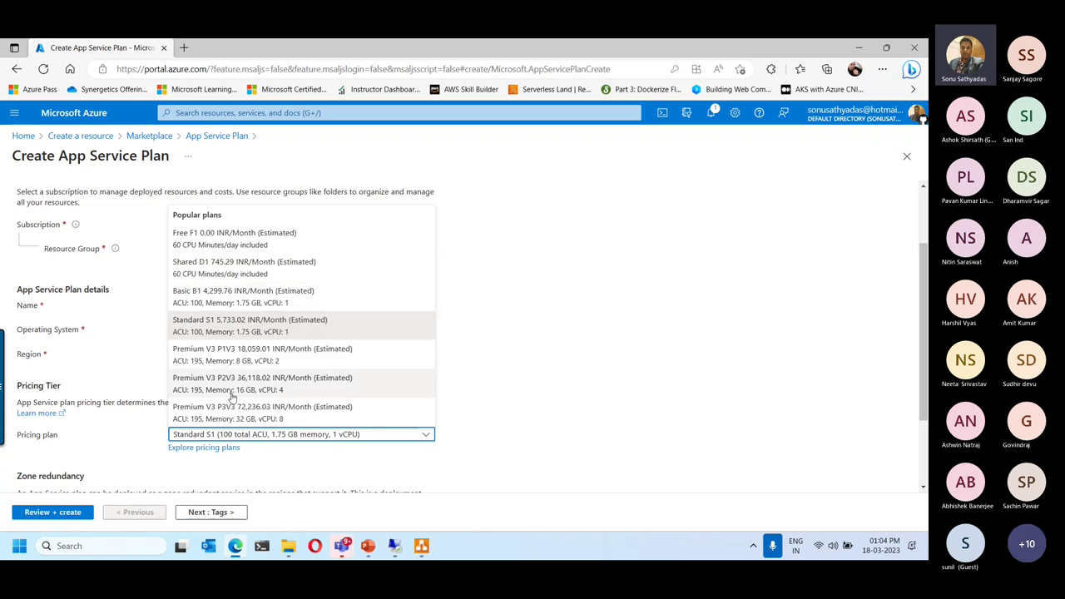
{"action": "left_click", "coordinate": [212, 328]}
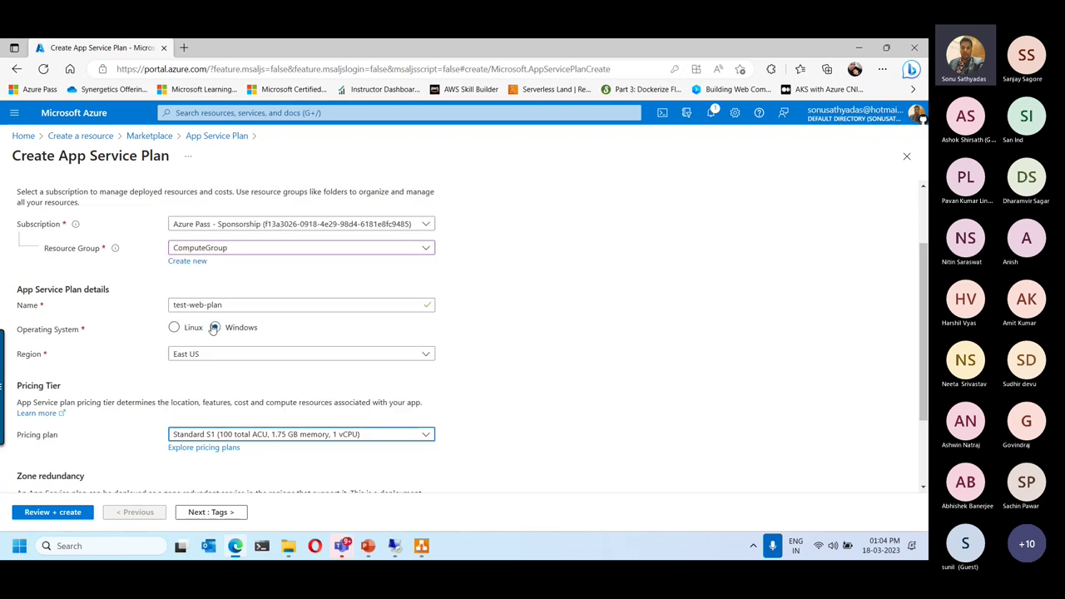
{"action": "scroll", "coordinate": [223, 437], "scroll_direction": "down", "scroll_amount": 1}
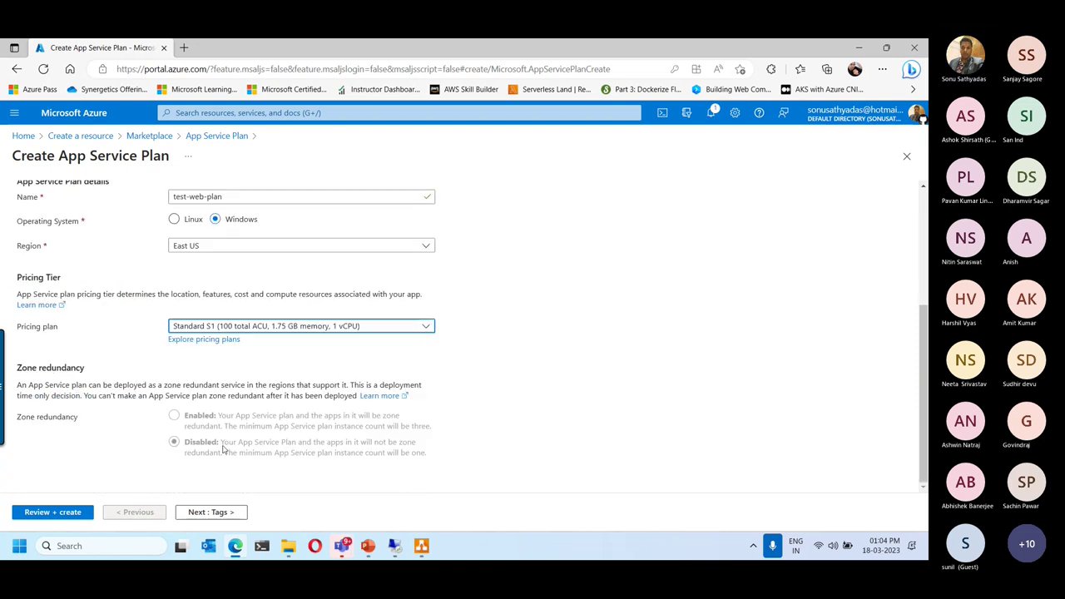
{"action": "left_click", "coordinate": [84, 514]}
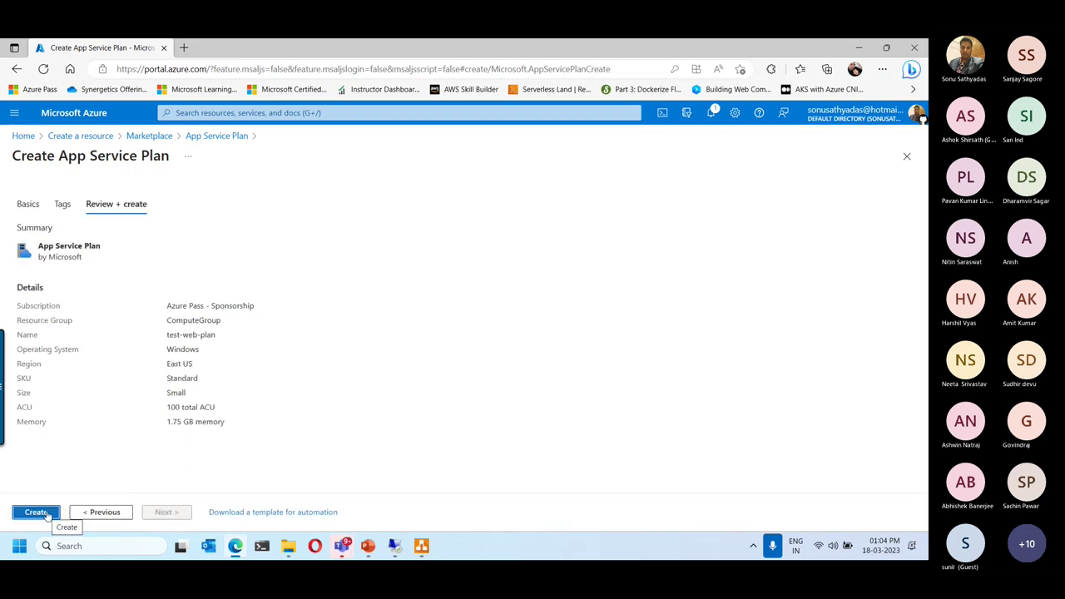
{"action": "left_click", "coordinate": [36, 512]}
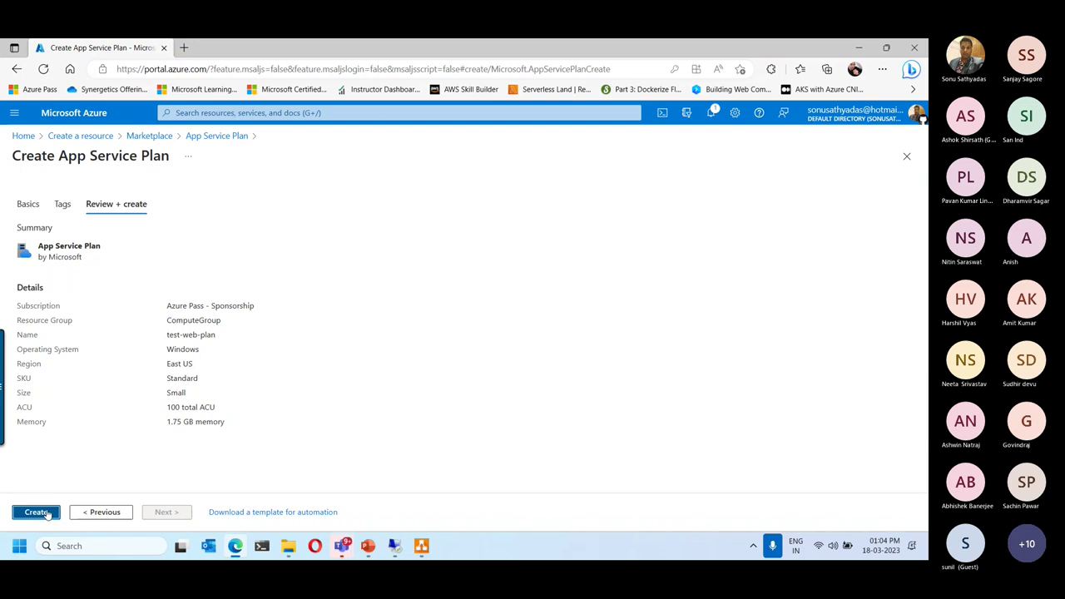
Submit test-web-plan for deployment and bring the diagrams.net diagram back up.
{"action": "left_click", "coordinate": [38, 512]}
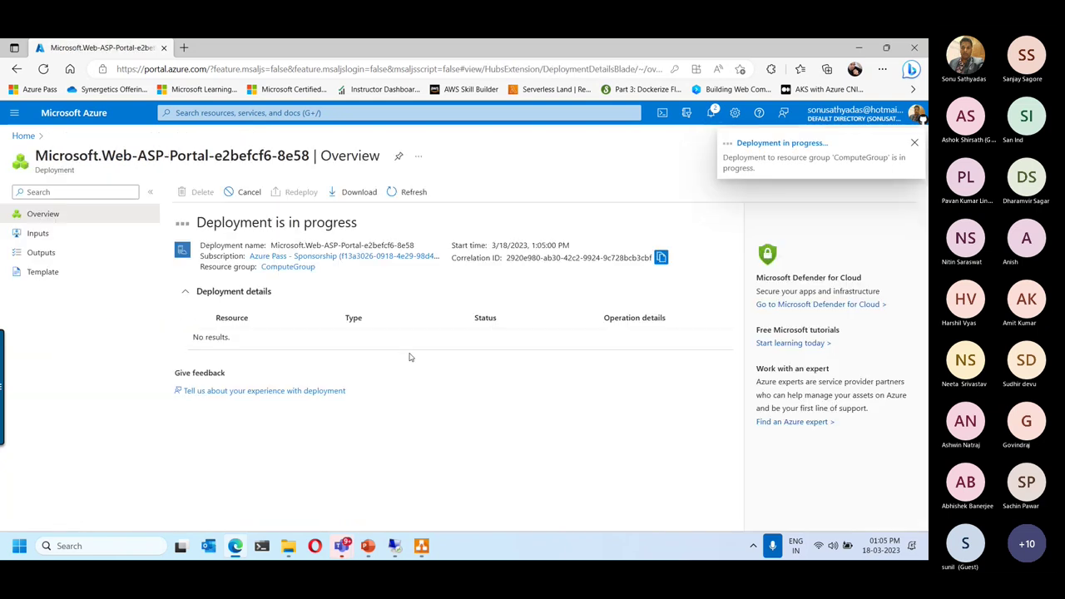
{"action": "left_click", "coordinate": [422, 546]}
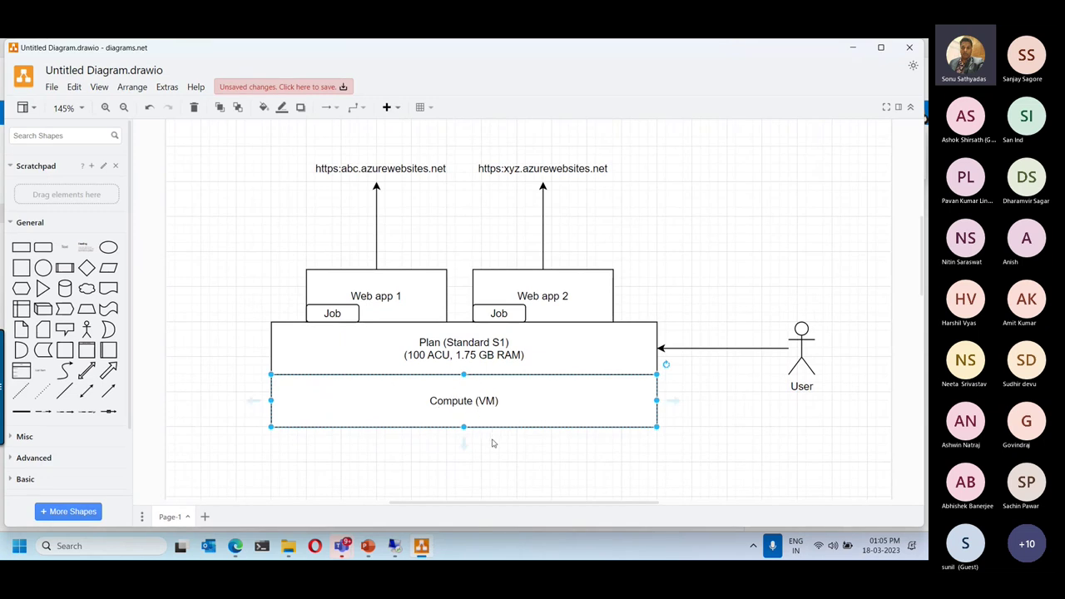
Inspect the Web app 1, Web app 2 and Plan (Standard S1) shapes in the diagram.
{"action": "left_click", "coordinate": [409, 293]}
{"action": "left_click", "coordinate": [532, 288]}
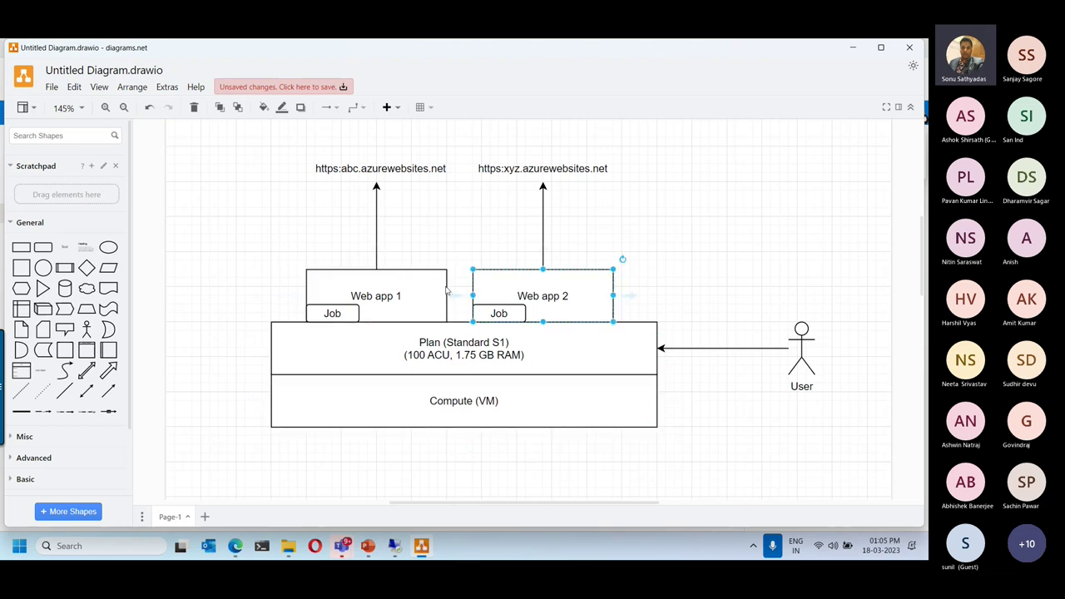
{"action": "left_click", "coordinate": [443, 286]}
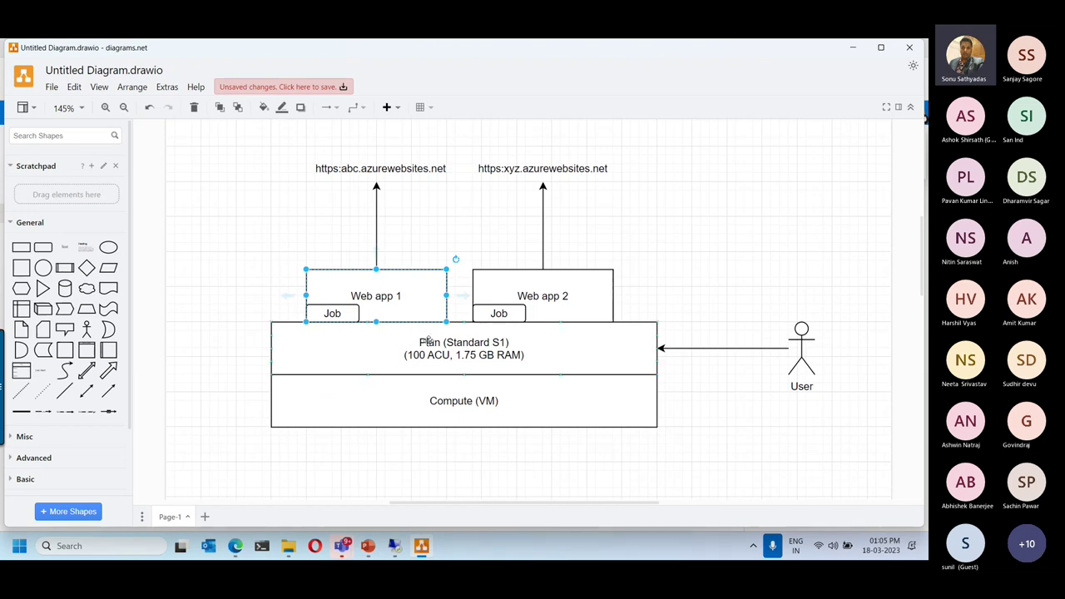
{"action": "left_click", "coordinate": [494, 366]}
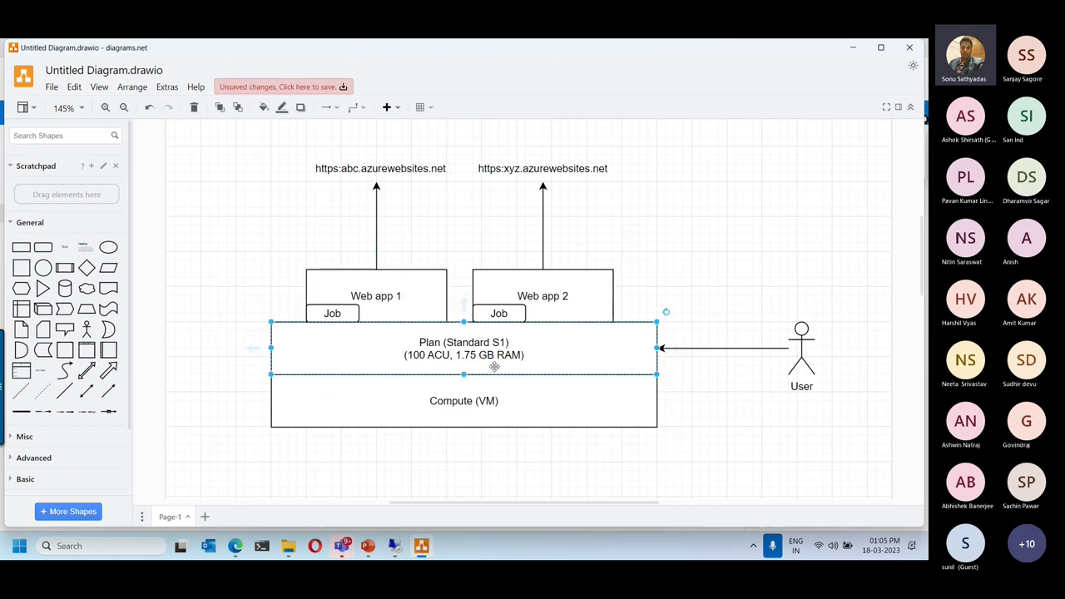
Open the deployed test-web-plan resource, then return Home to Create a resource.
{"action": "left_click", "coordinate": [424, 546]}
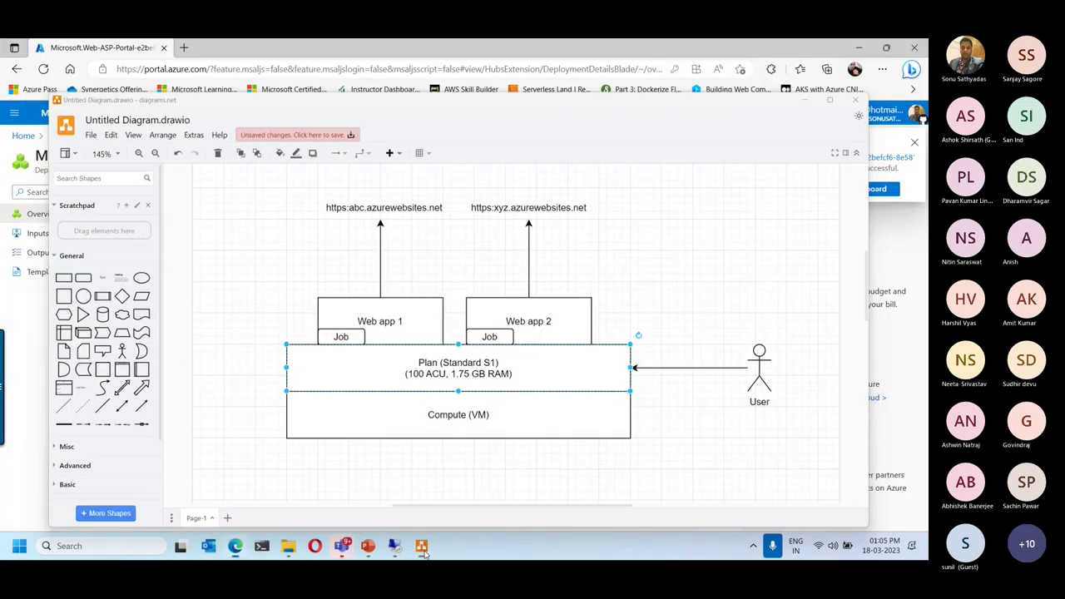
{"action": "left_click", "coordinate": [255, 338]}
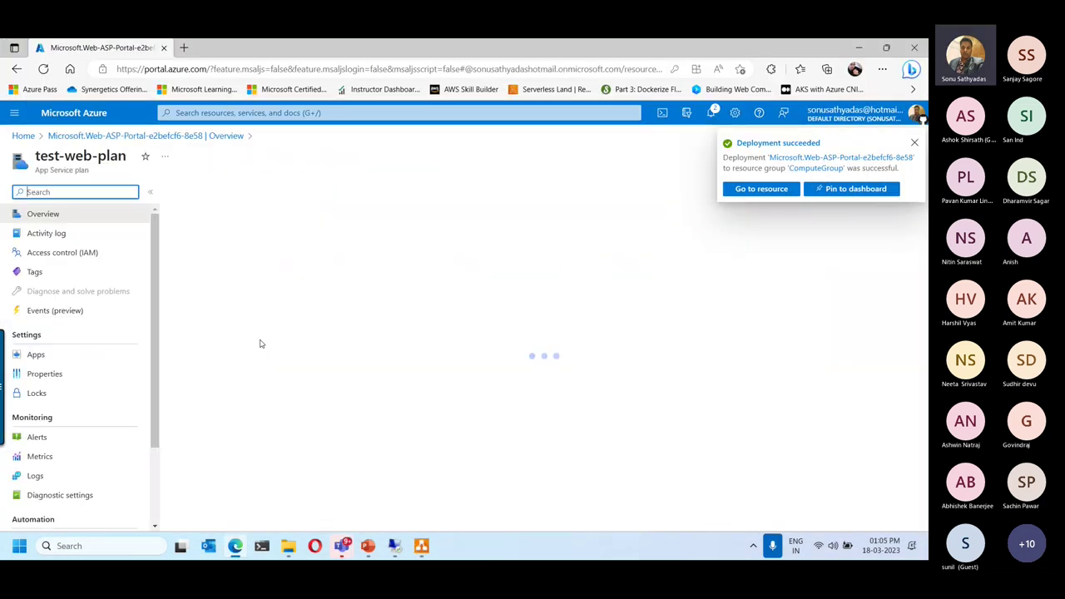
{"action": "left_click_drag", "start_coordinate": [35, 156], "coordinate": [129, 169]}
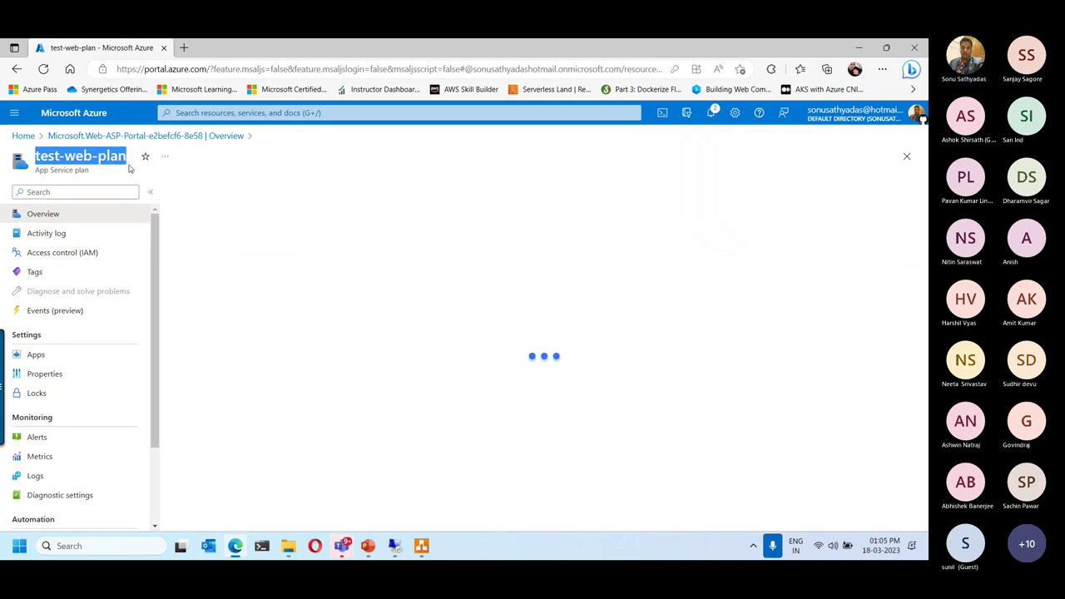
{"action": "left_click", "coordinate": [25, 136]}
{"action": "left_click", "coordinate": [180, 200]}
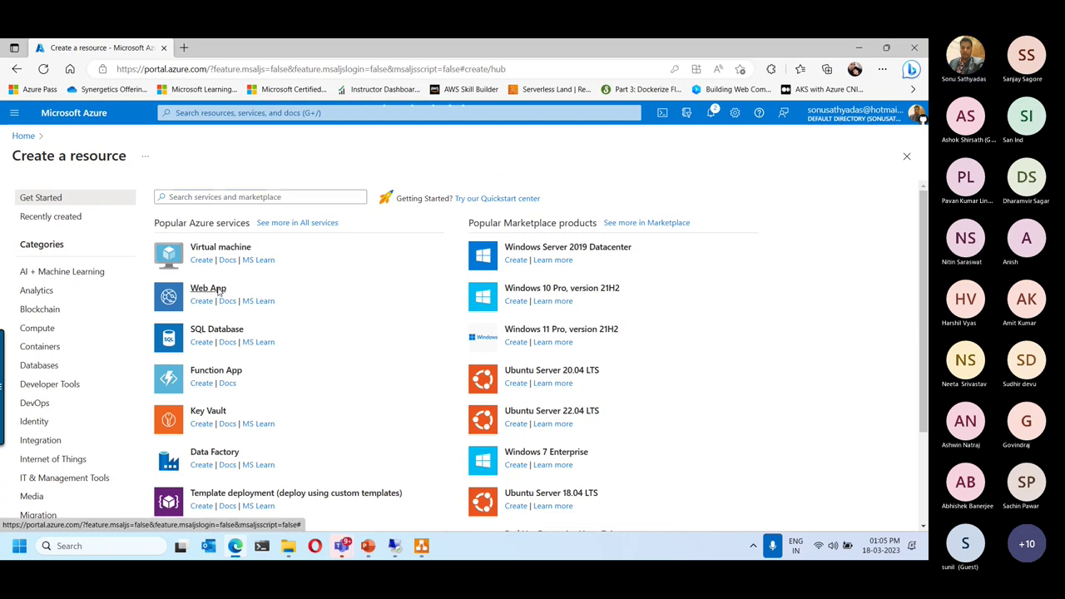
Start a Web App in ComputeGroup named bst-web-app-01, since web-app-01 was unavailable.
{"action": "left_click", "coordinate": [219, 291]}
{"action": "left_click", "coordinate": [234, 341]}
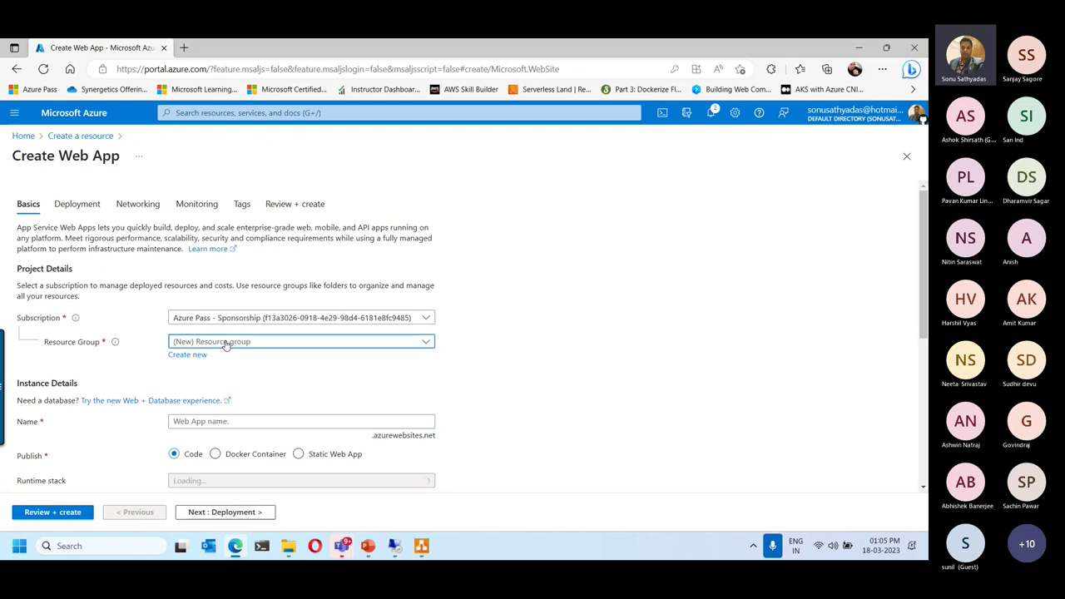
{"action": "left_click", "coordinate": [210, 383]}
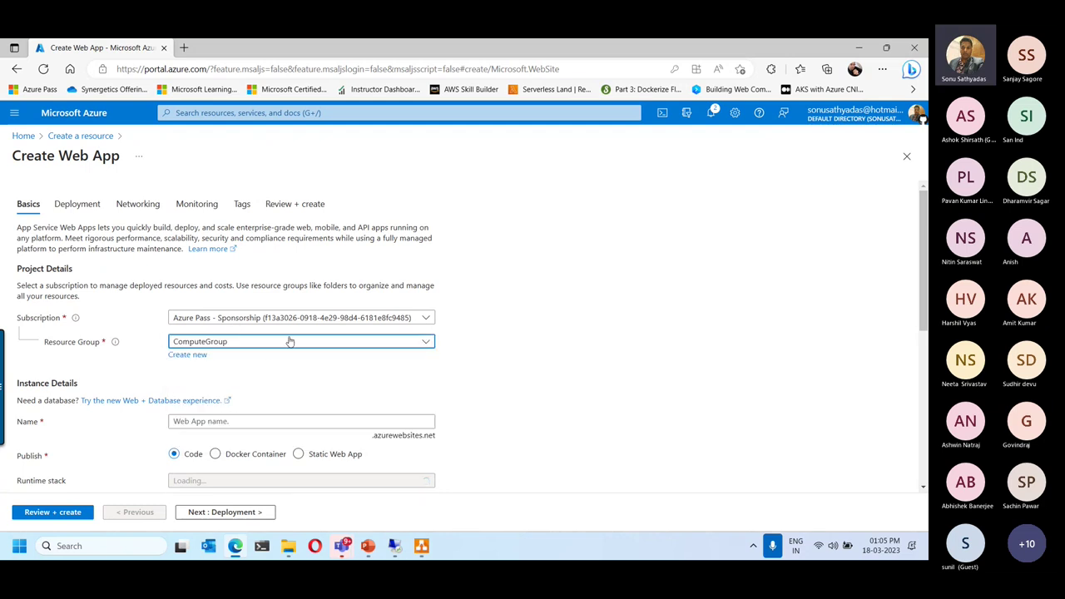
{"action": "scroll", "coordinate": [288, 341], "scroll_direction": "down", "scroll_amount": 3}
{"action": "left_click", "coordinate": [194, 283]}
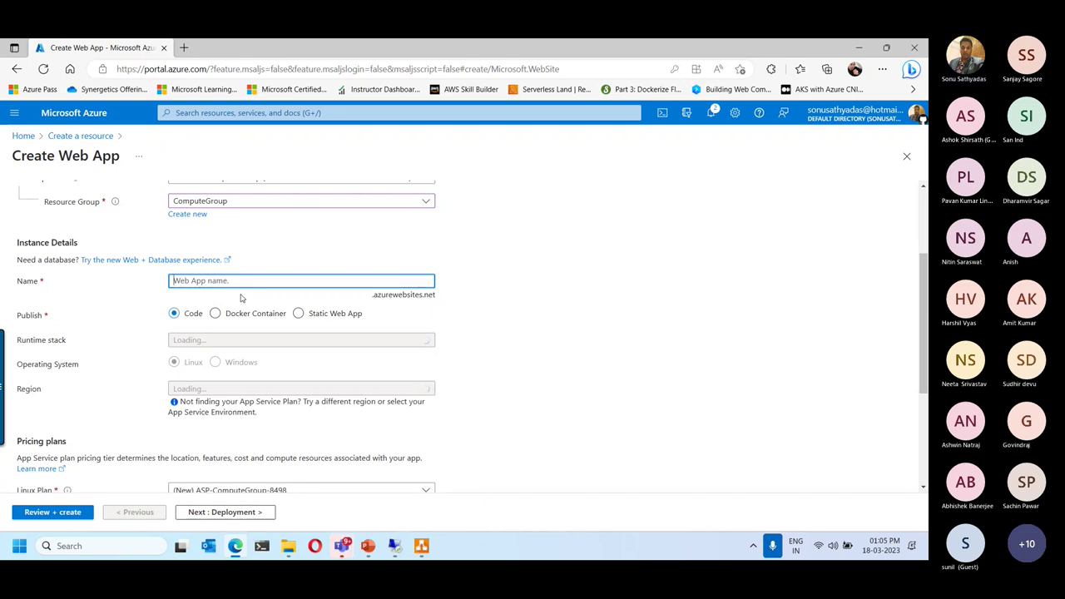
{"action": "type", "text": "web"}
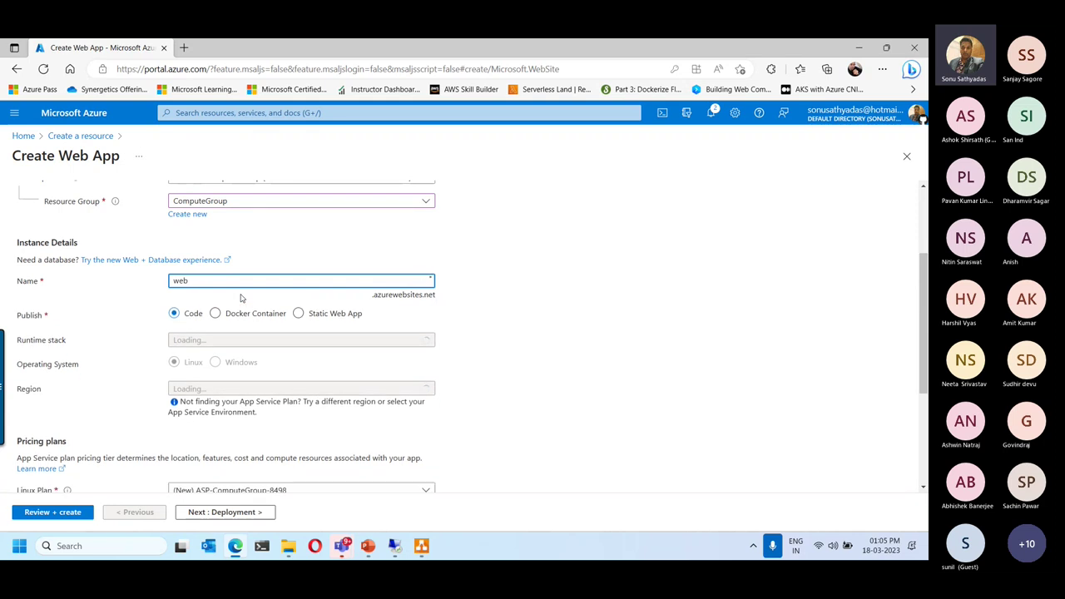
{"action": "type", "text": "-app"}
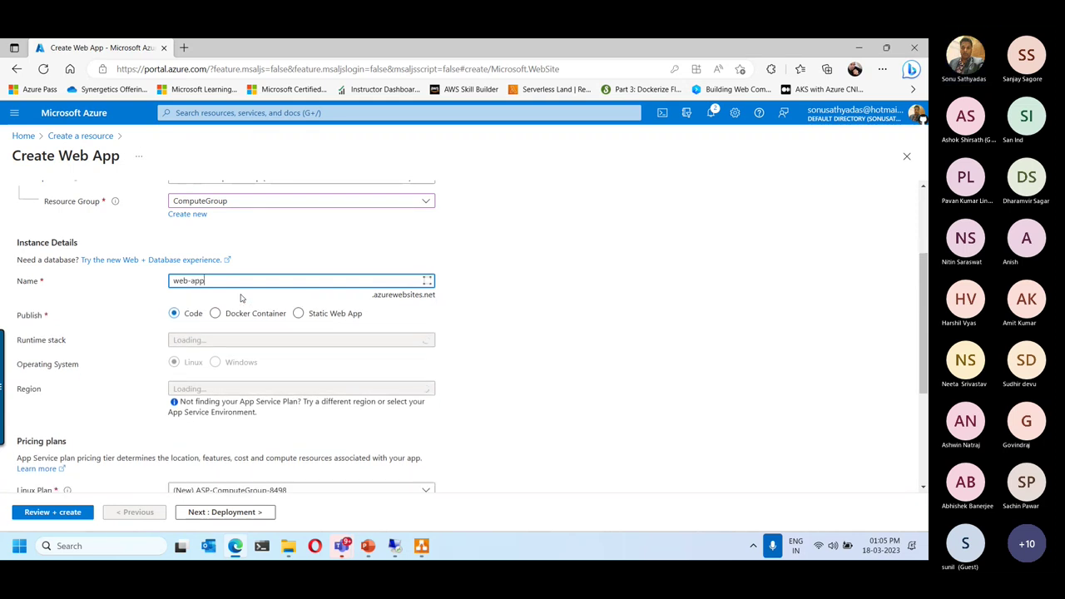
{"action": "type", "text": "-01"}
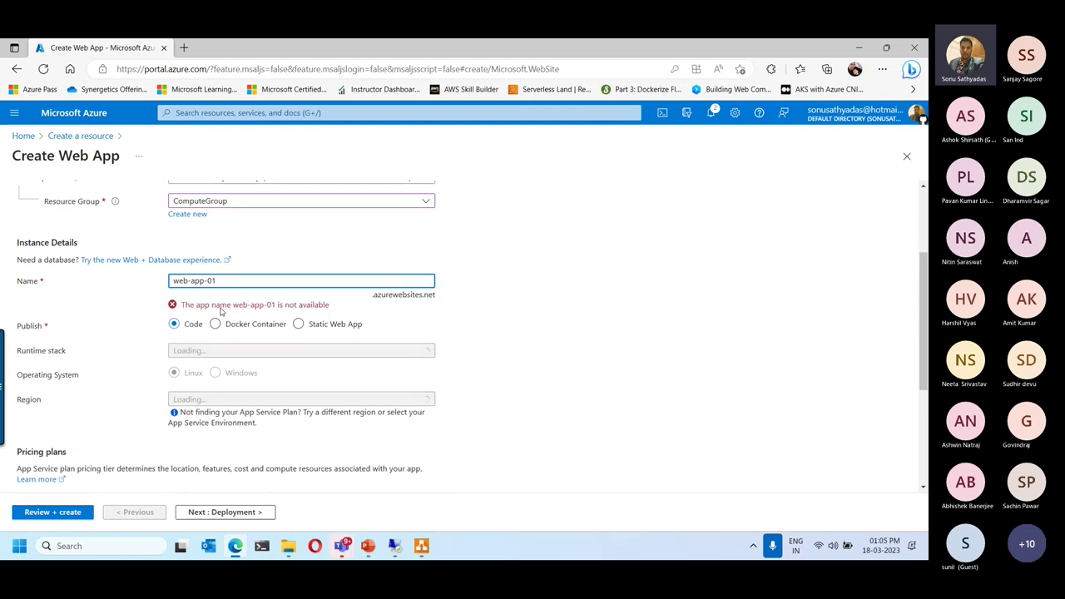
{"action": "left_click_drag", "start_coordinate": [234, 305], "coordinate": [278, 306]}
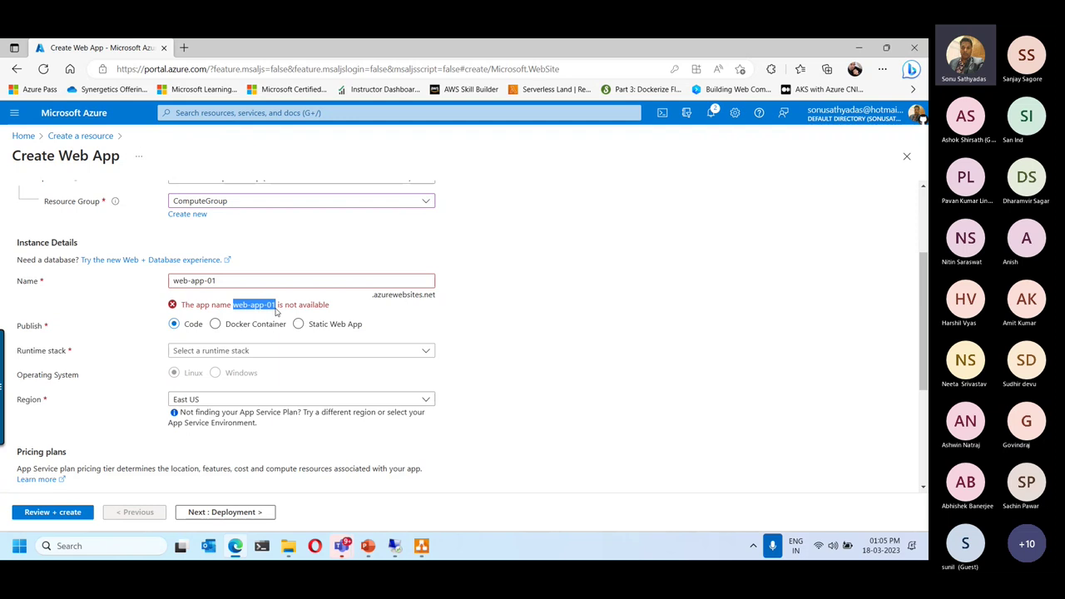
{"action": "left_click", "coordinate": [233, 298]}
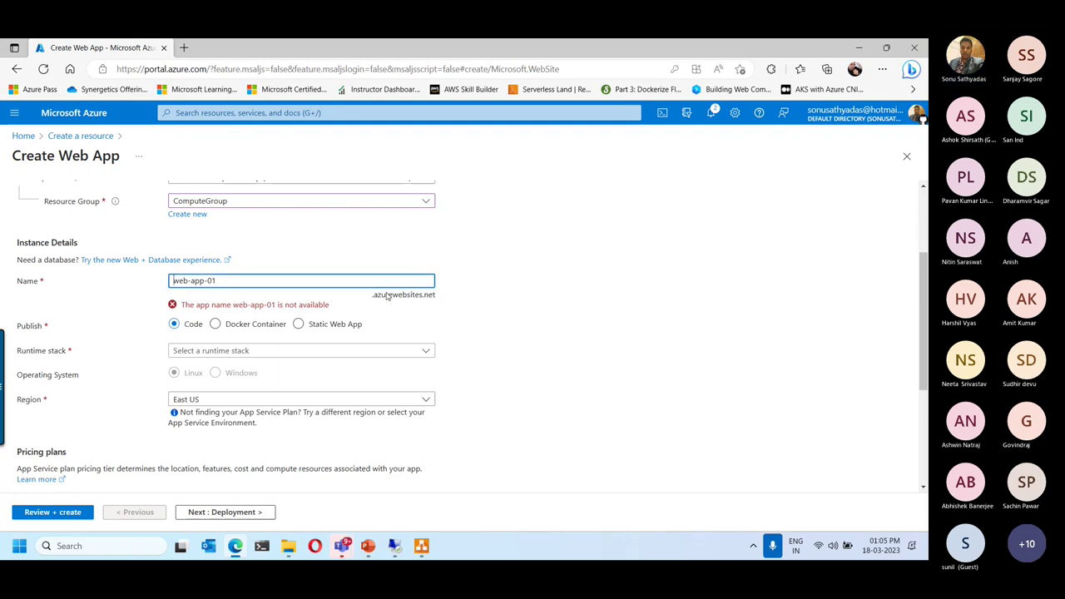
{"action": "type", "text": "bst-"}
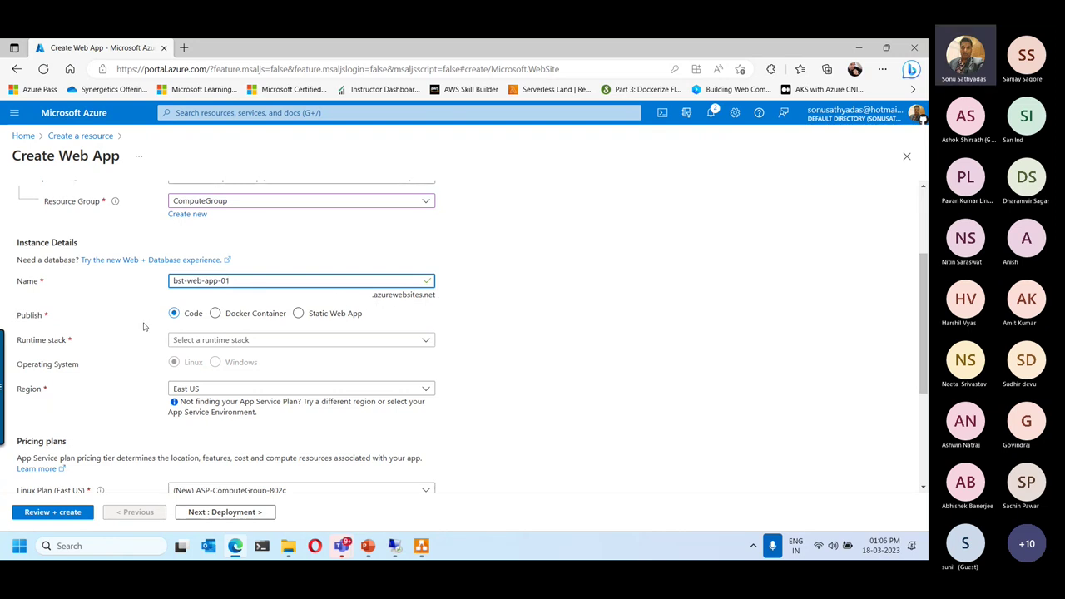
Choose the .NET 6 (LTS) runtime and the test-web-plan (S1) hosting plan.
{"action": "left_click", "coordinate": [185, 342]}
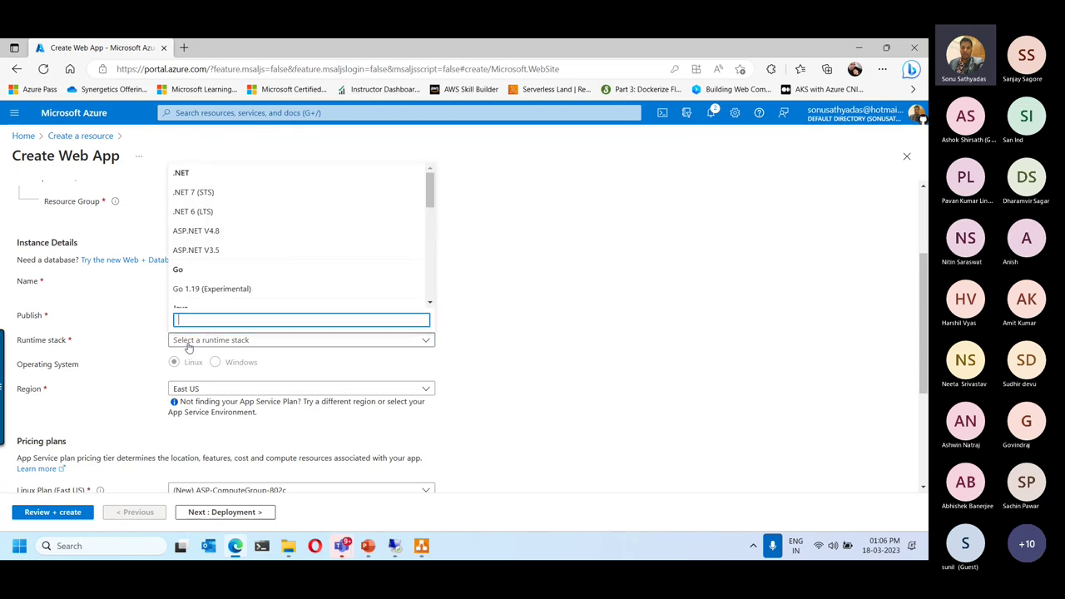
{"action": "left_click_drag", "start_coordinate": [429, 185], "coordinate": [239, 193]}
{"action": "left_click", "coordinate": [183, 209]}
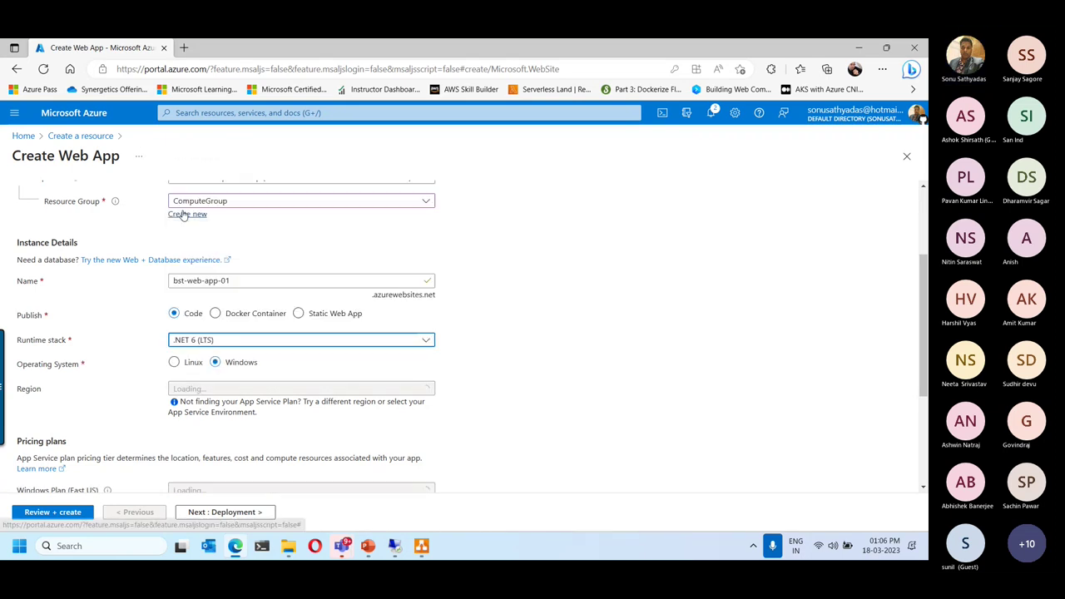
{"action": "scroll", "coordinate": [192, 233], "scroll_direction": "down", "scroll_amount": 1}
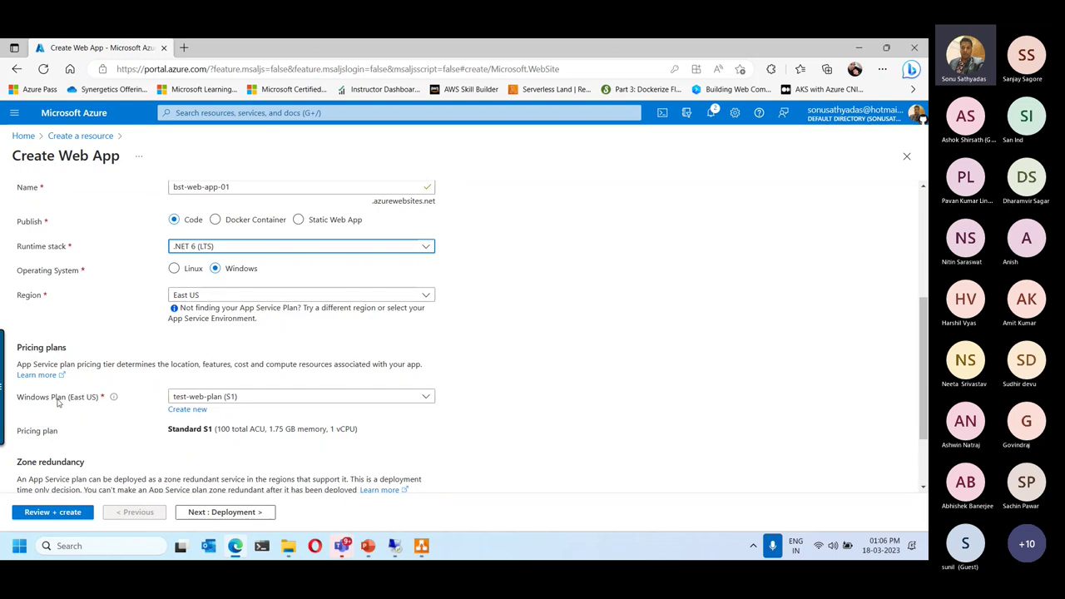
{"action": "left_click", "coordinate": [212, 398]}
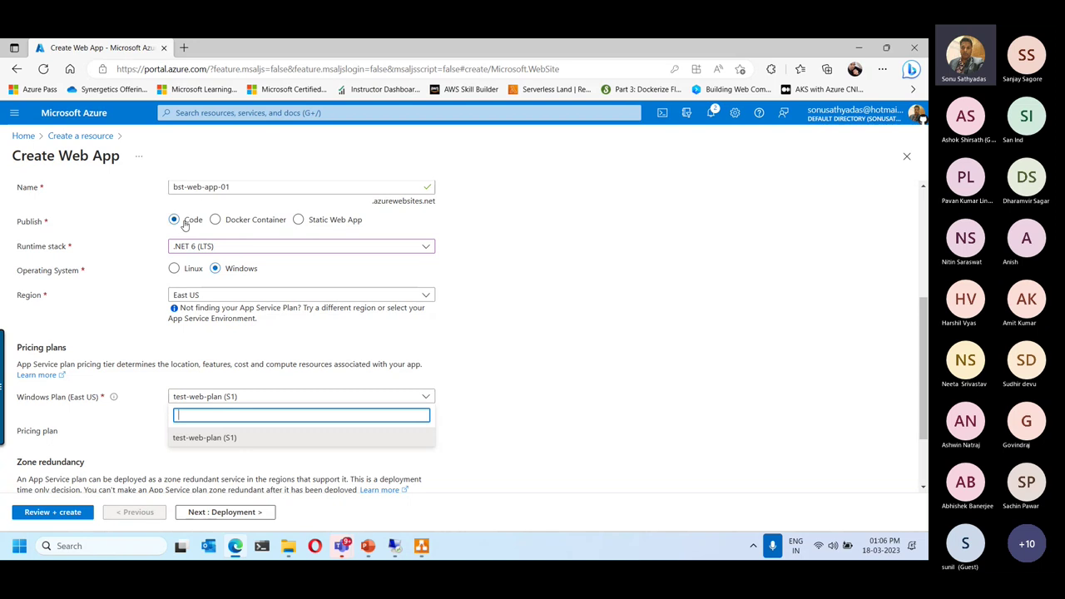
{"action": "left_click", "coordinate": [230, 439]}
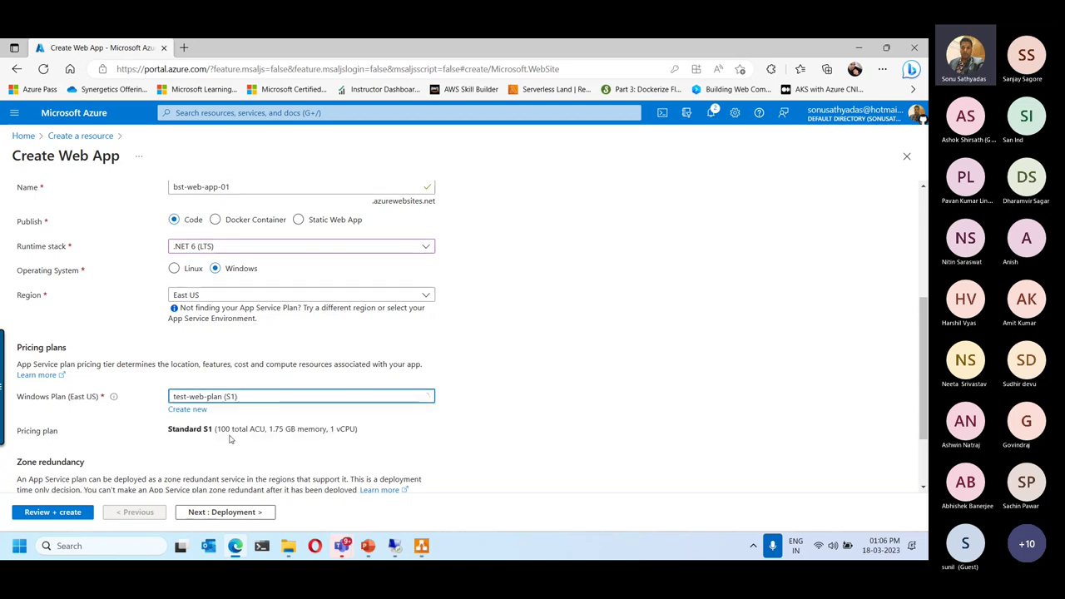
{"action": "scroll", "coordinate": [249, 481], "scroll_direction": "down", "scroll_amount": 1}
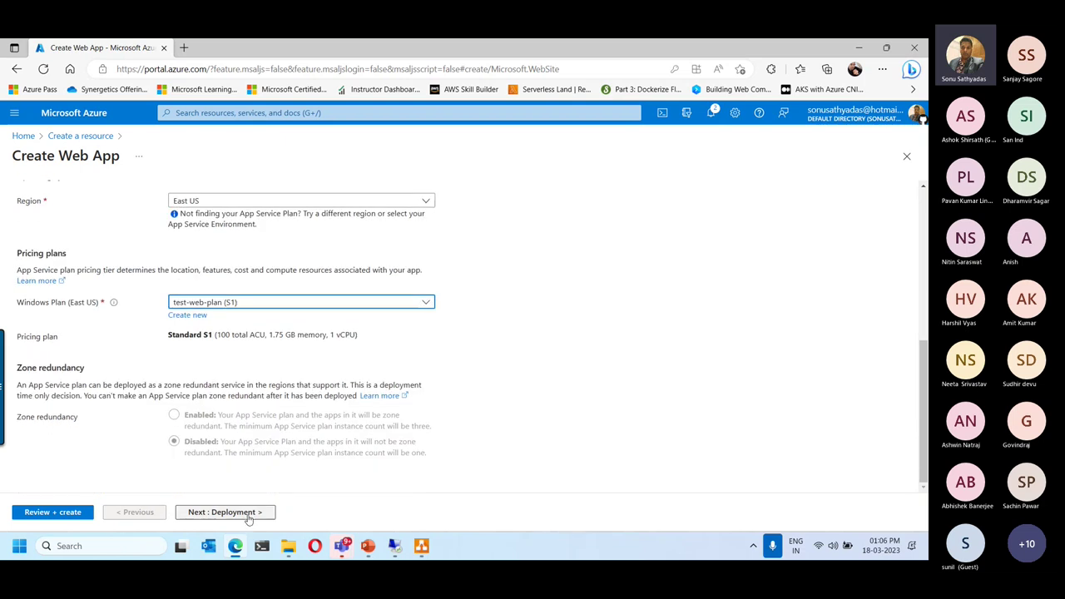
{"action": "left_click", "coordinate": [250, 513]}
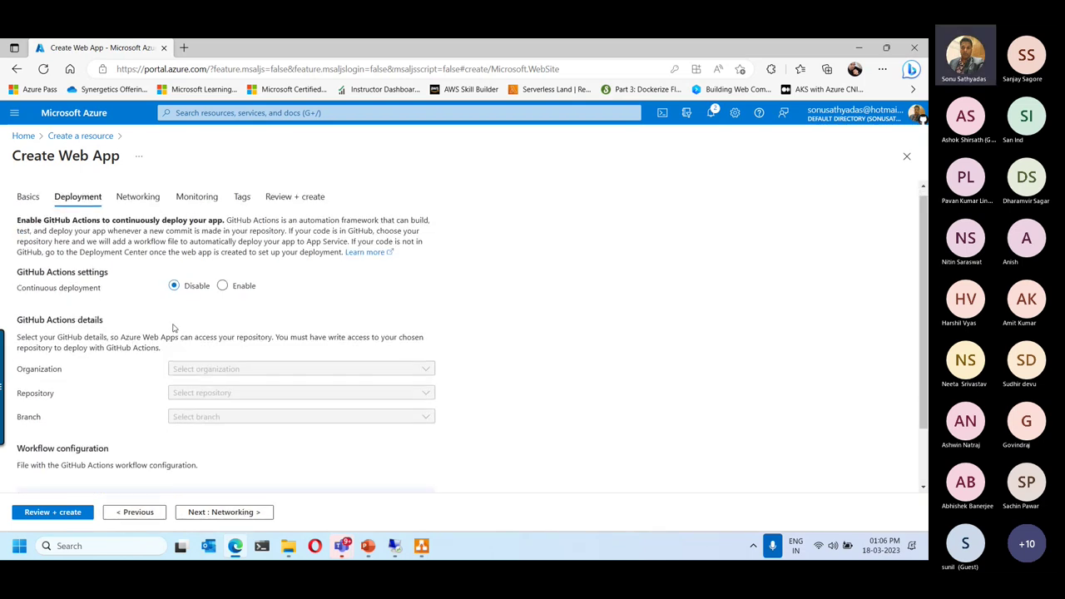
Keep the default deployment and networking settings and leave Application Insights enabled.
{"action": "scroll", "coordinate": [100, 283], "scroll_direction": "down", "scroll_amount": 1}
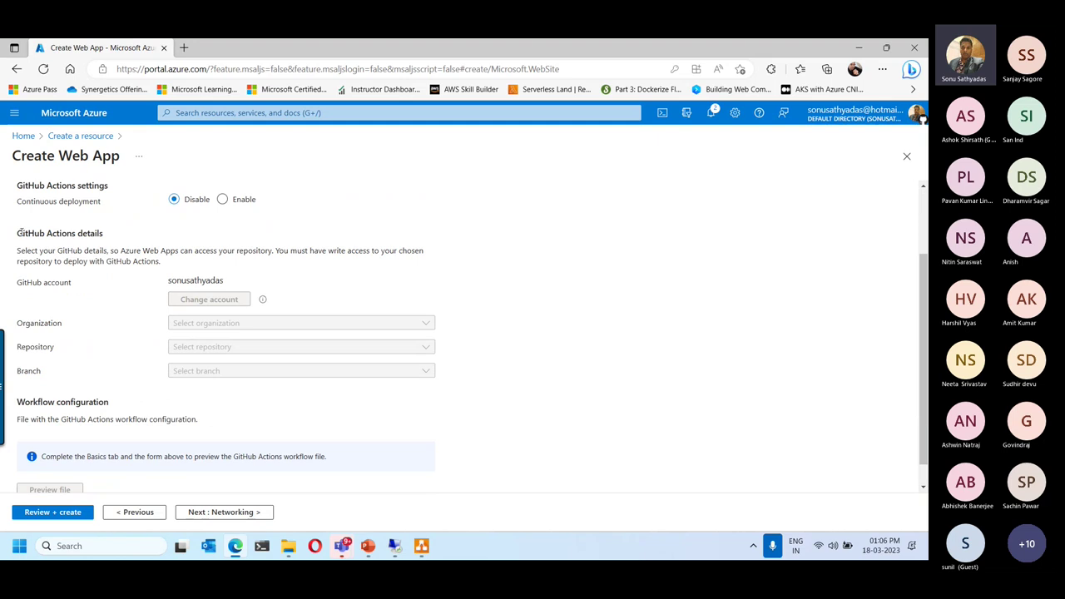
{"action": "left_click_drag", "start_coordinate": [20, 233], "coordinate": [158, 237]}
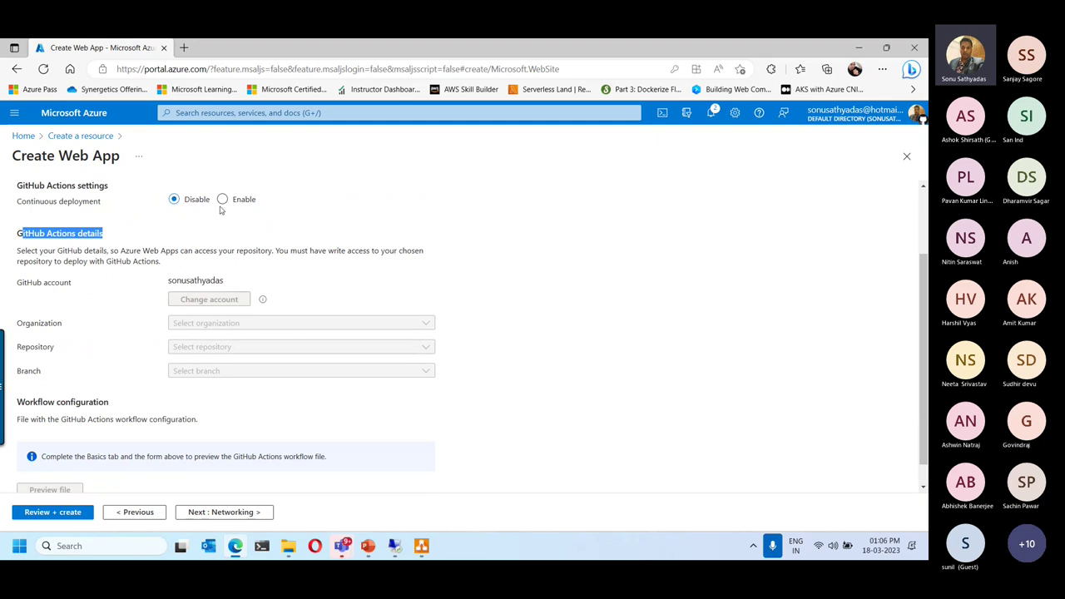
{"action": "left_click", "coordinate": [225, 512]}
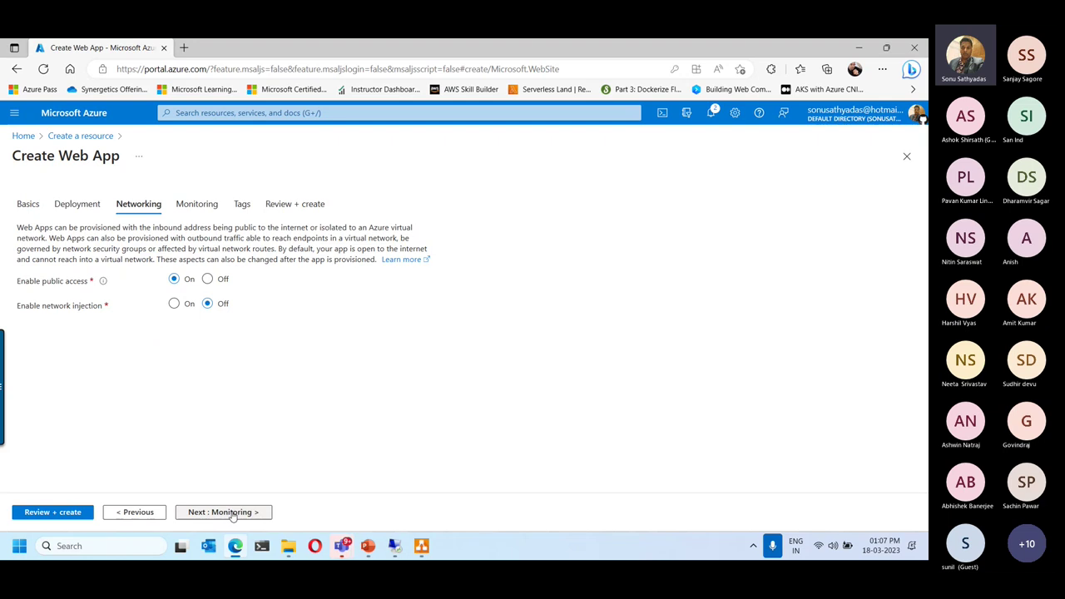
{"action": "left_click", "coordinate": [235, 514]}
{"action": "left_click", "coordinate": [207, 315]}
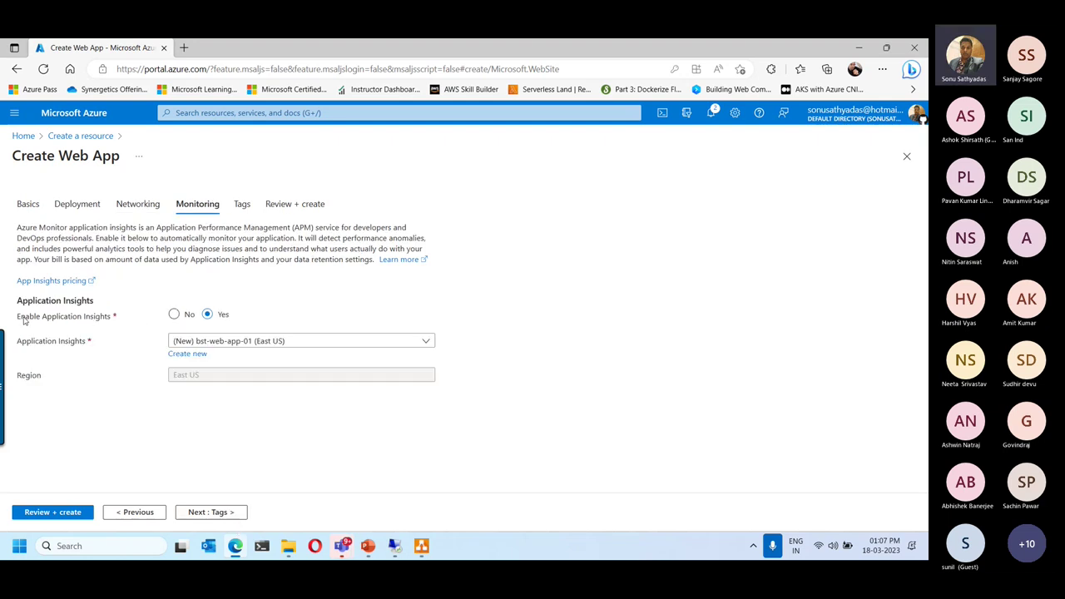
{"action": "left_click_drag", "start_coordinate": [25, 319], "coordinate": [112, 319]}
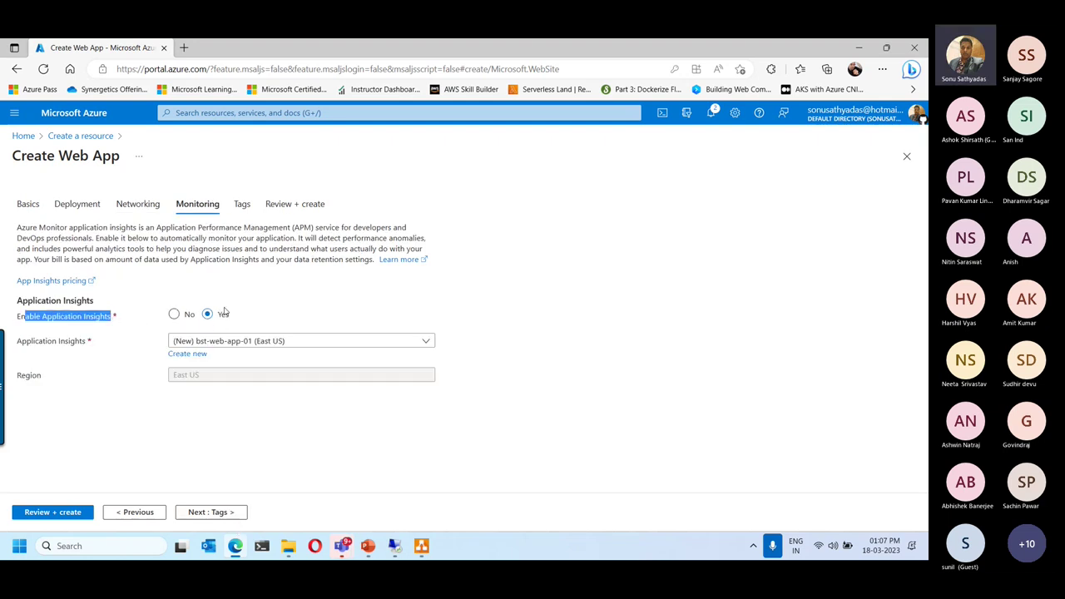
{"action": "left_click", "coordinate": [192, 517]}
{"action": "left_click", "coordinate": [42, 293]}
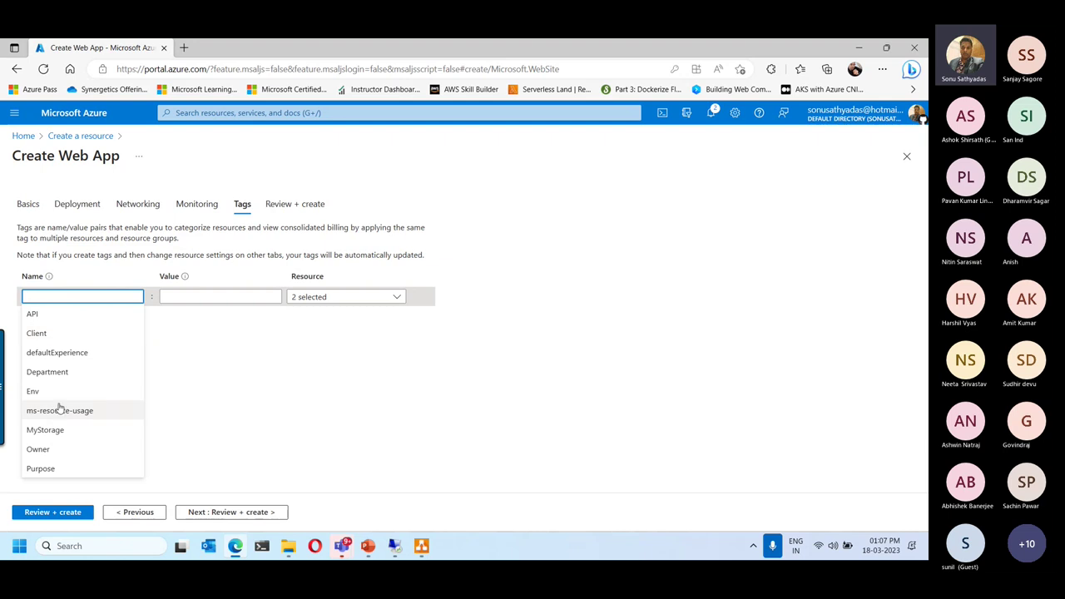
Tag the web app with Env: Prod and an Owner tag using the suggested owner.
{"action": "left_click", "coordinate": [45, 398]}
{"action": "left_click", "coordinate": [214, 297]}
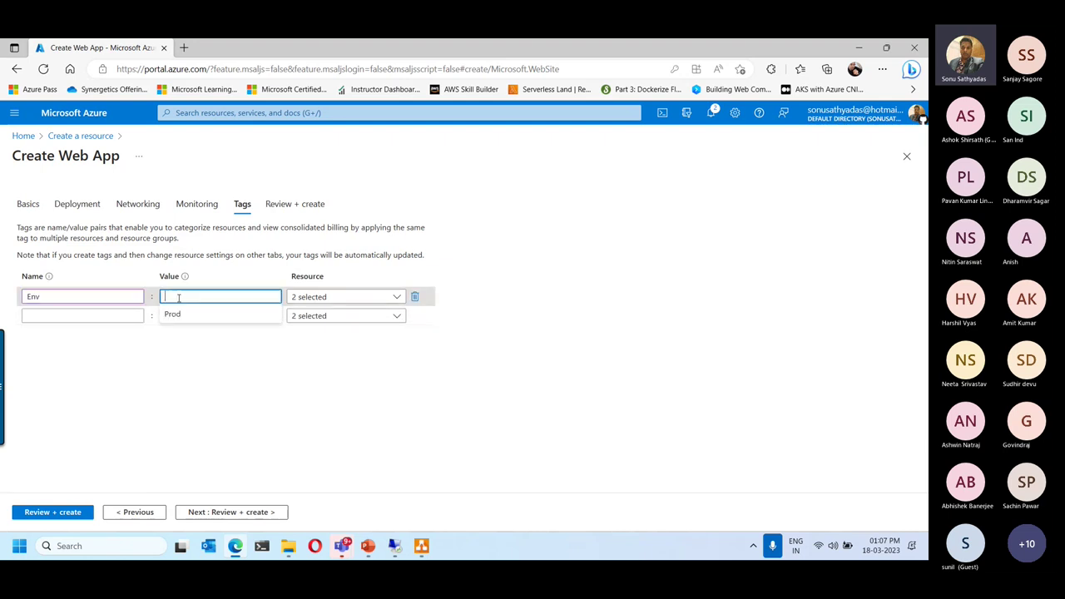
{"action": "left_click", "coordinate": [176, 314]}
{"action": "left_click", "coordinate": [88, 315]}
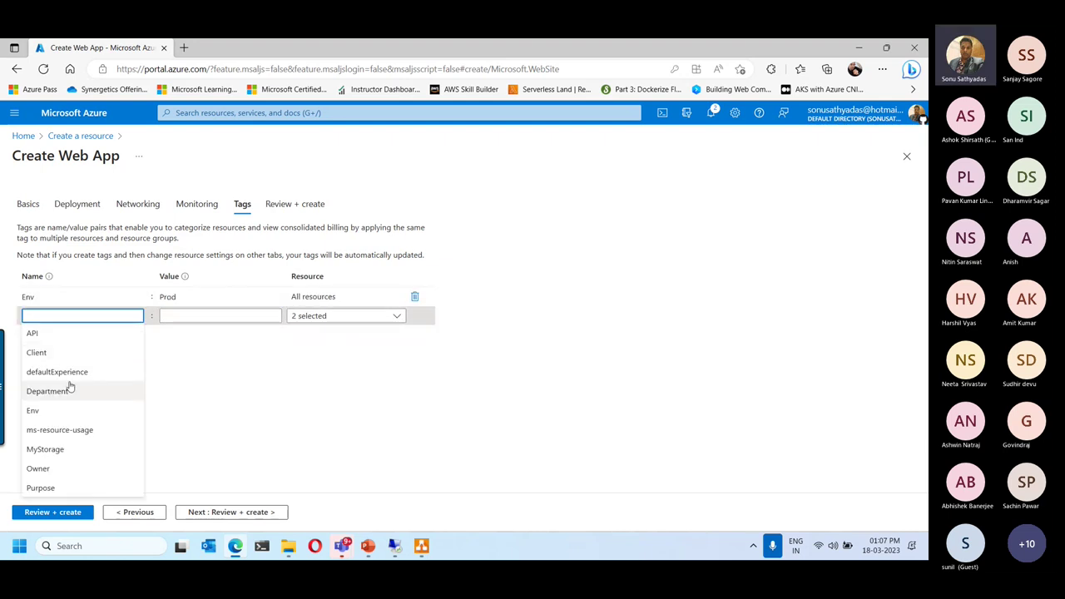
{"action": "left_click", "coordinate": [39, 470]}
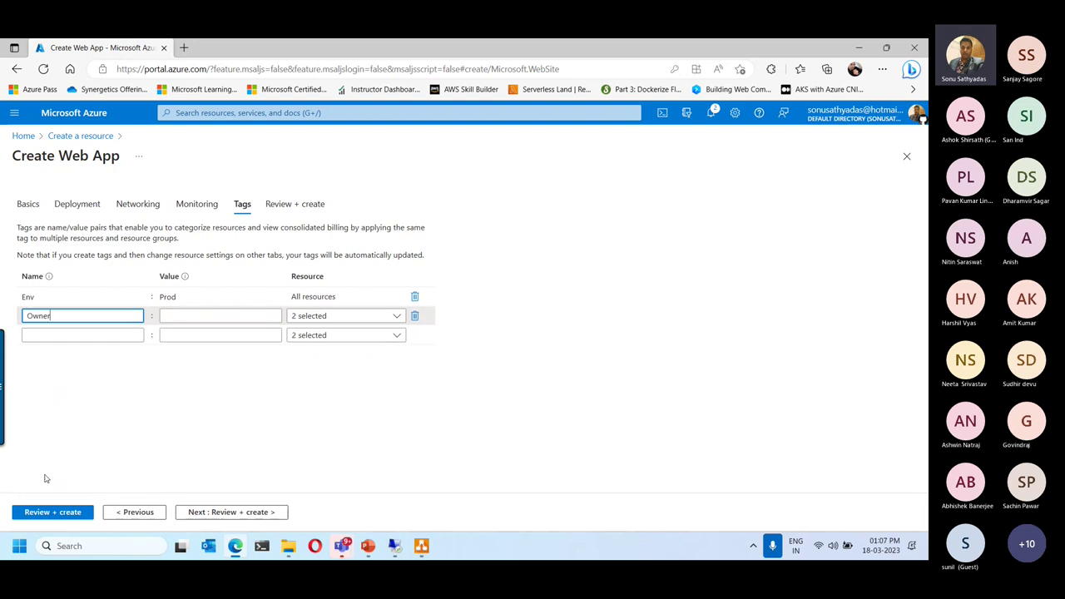
{"action": "left_click", "coordinate": [179, 317]}
{"action": "left_click", "coordinate": [175, 334]}
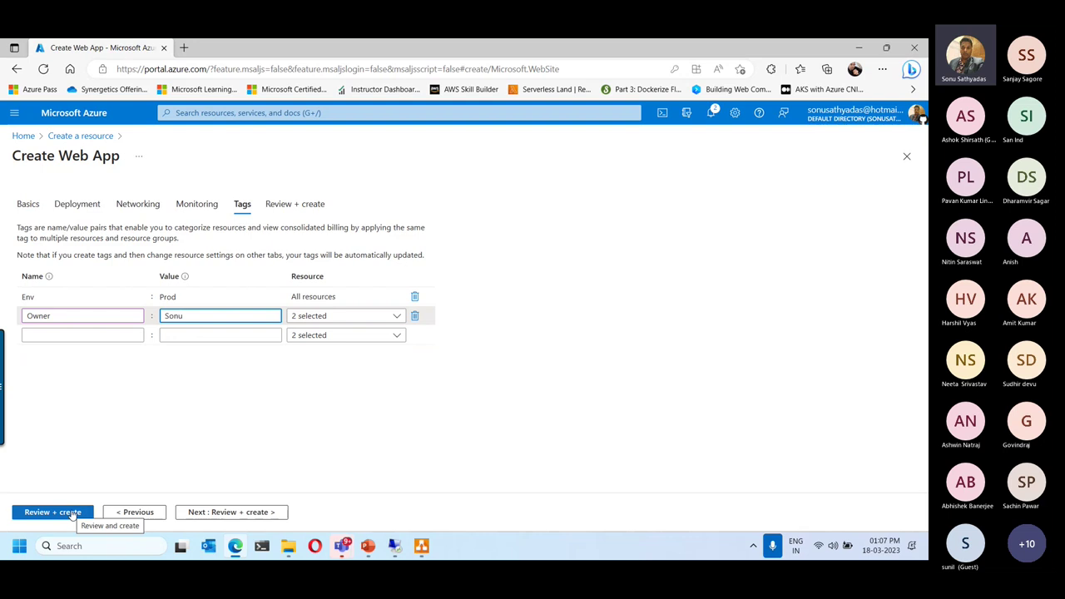
Review and create bst-web-app-01, then switch to the App Service plan diagram.
{"action": "left_click", "coordinate": [52, 511]}
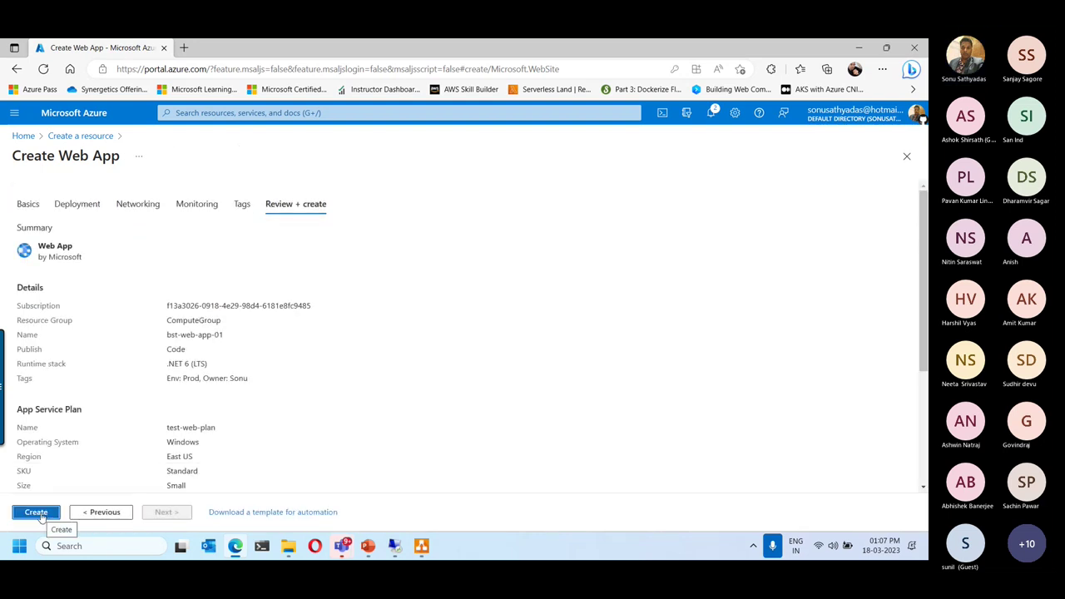
{"action": "left_click", "coordinate": [36, 512]}
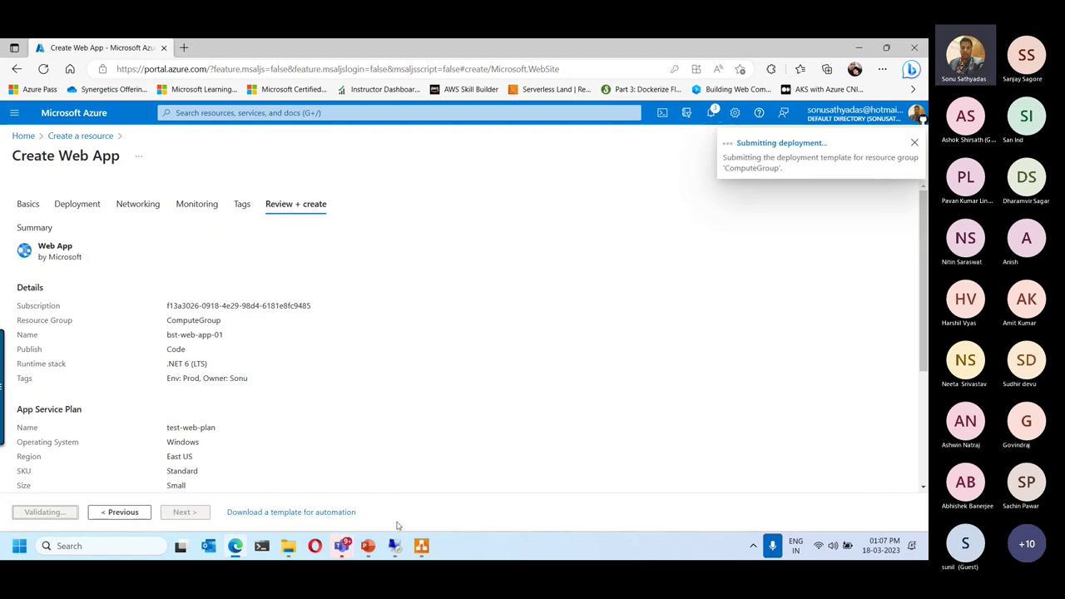
{"action": "left_click", "coordinate": [421, 546]}
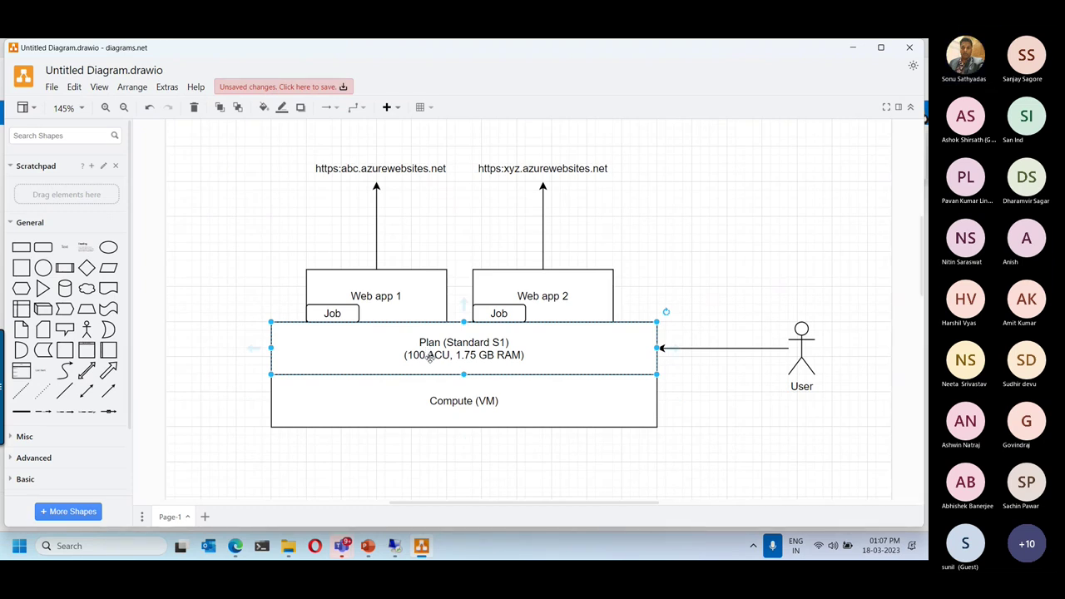
Inspect the first web app's URL label and the Web app 1 box, then return to Azure.
{"action": "mouse_move", "coordinate": [422, 549]}
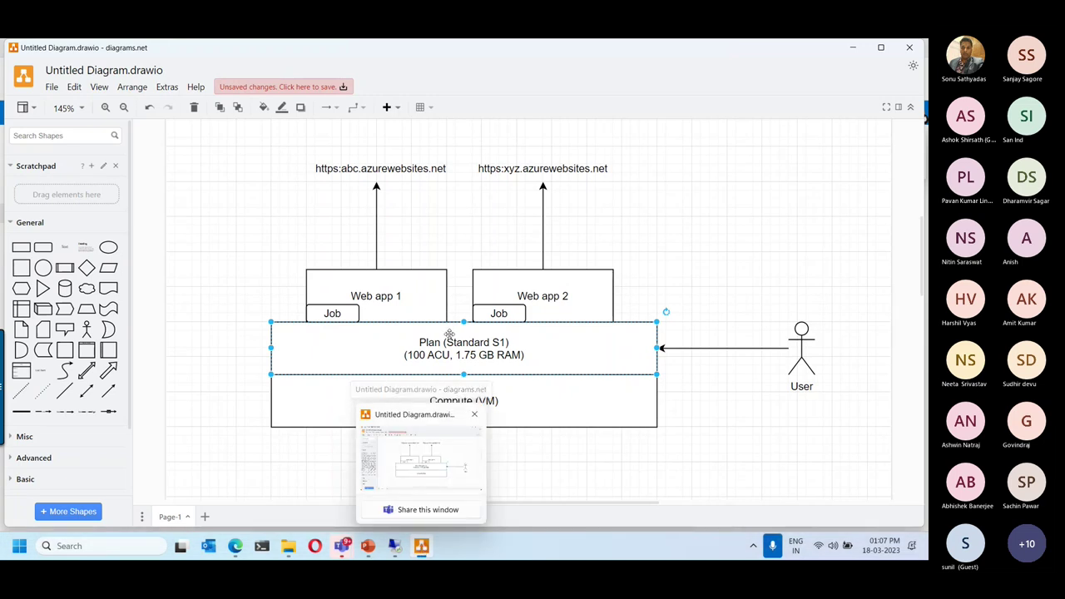
{"action": "left_click", "coordinate": [416, 169]}
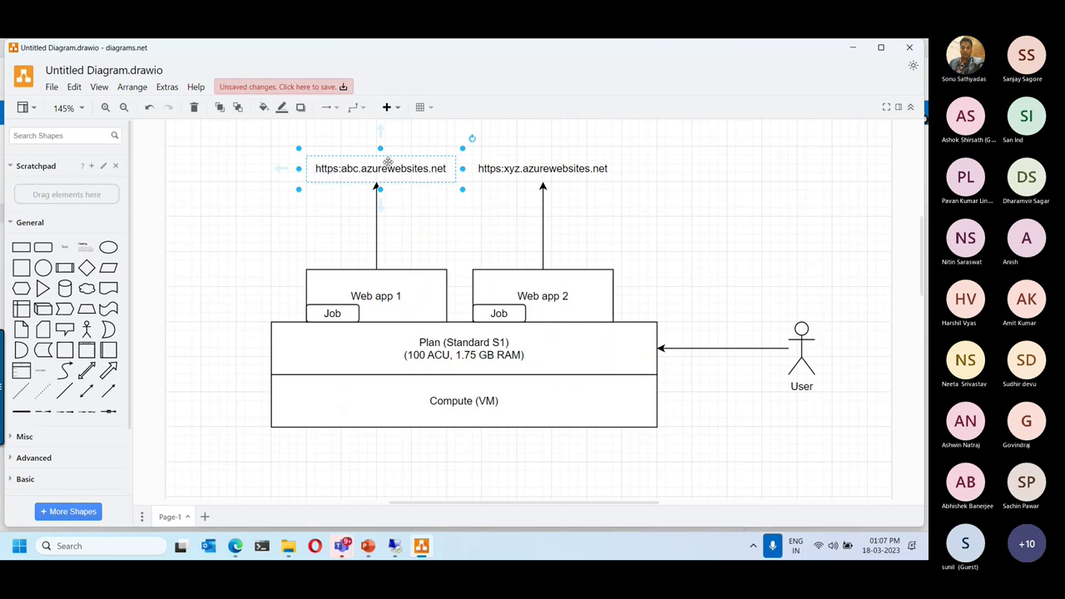
{"action": "left_click", "coordinate": [374, 275]}
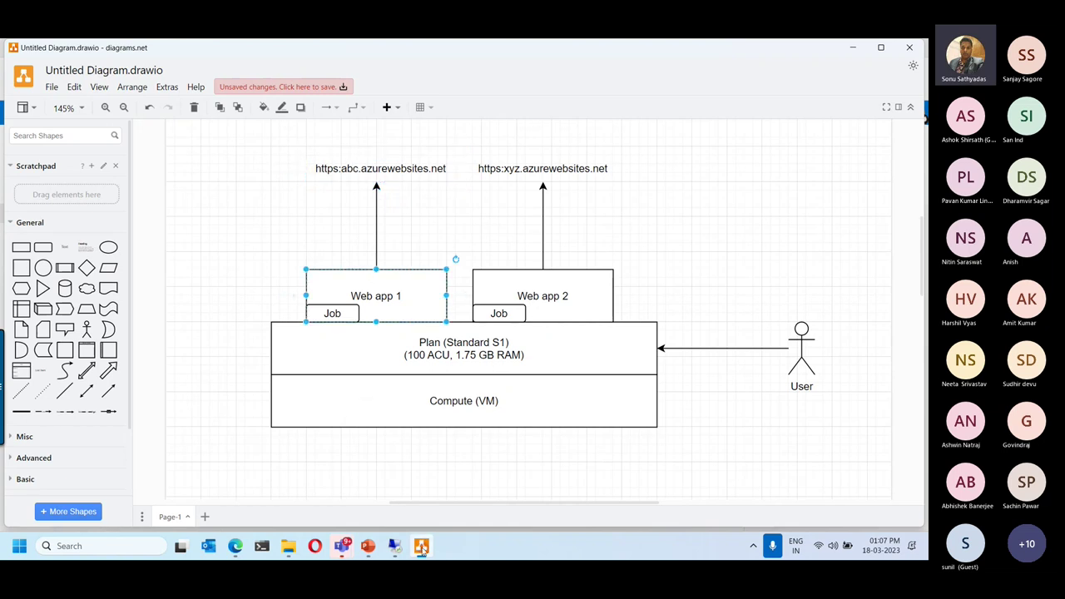
{"action": "mouse_move", "coordinate": [422, 551]}
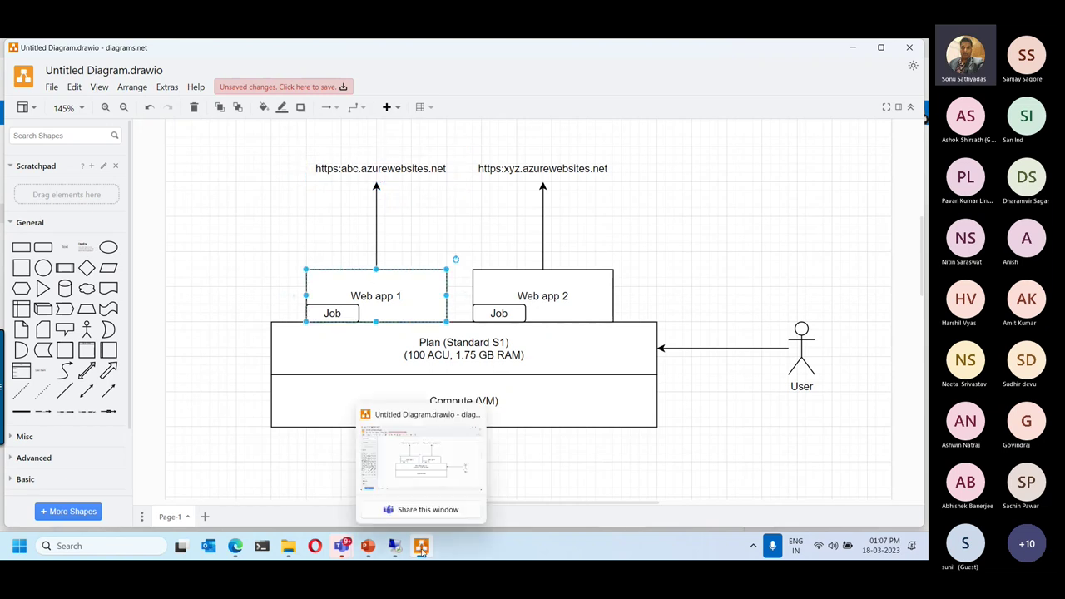
{"action": "left_click", "coordinate": [237, 549]}
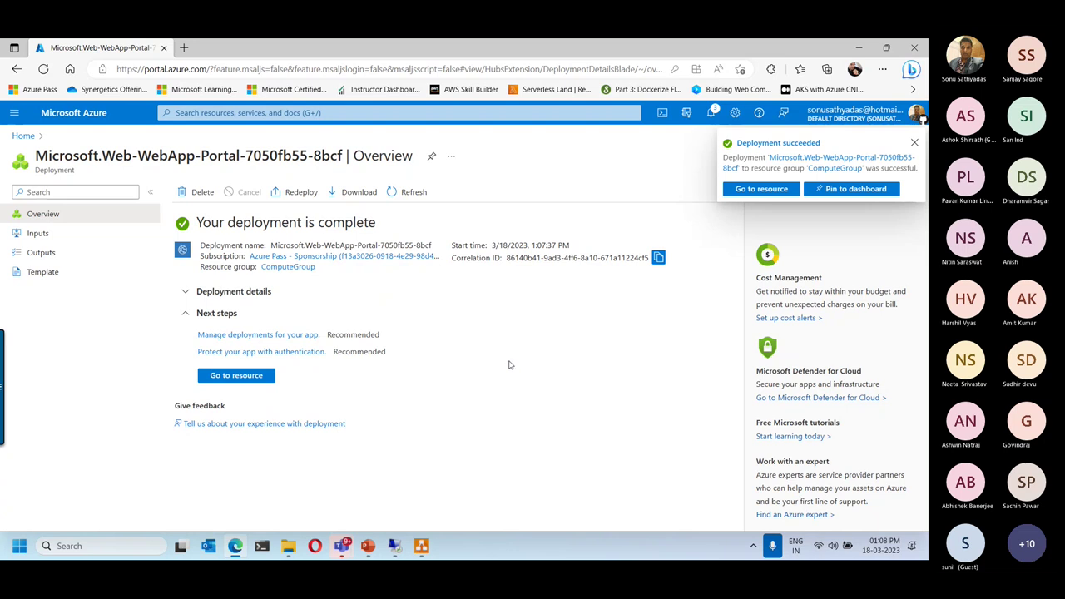
Open bst-web-app-01, copy its default domain bst-web-app-01.azurewebsites.net, and open a new tab.
{"action": "left_click", "coordinate": [242, 376]}
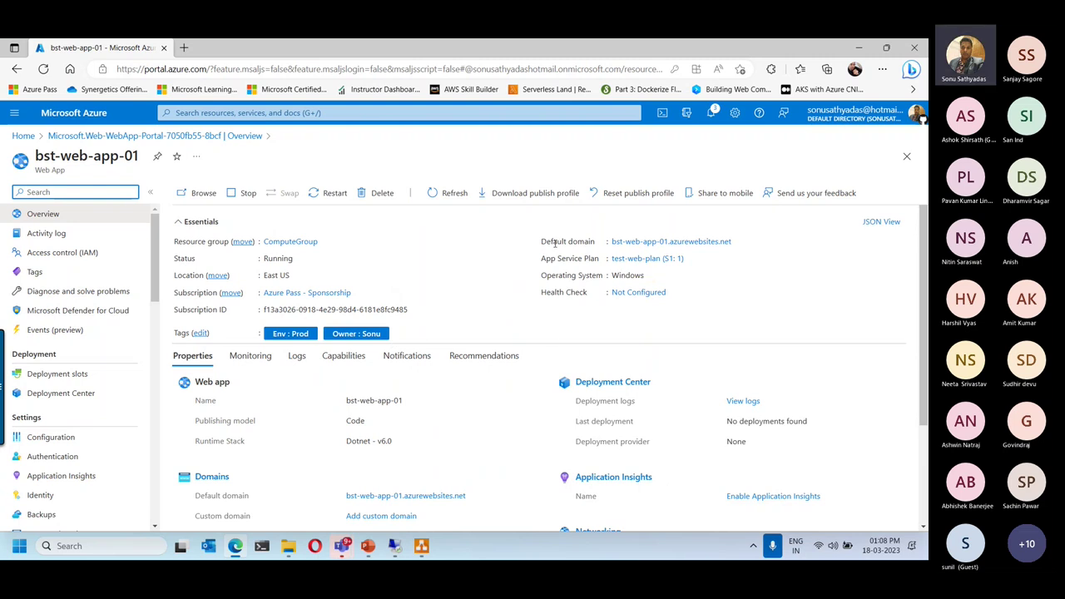
{"action": "left_click_drag", "start_coordinate": [541, 241], "coordinate": [595, 243]}
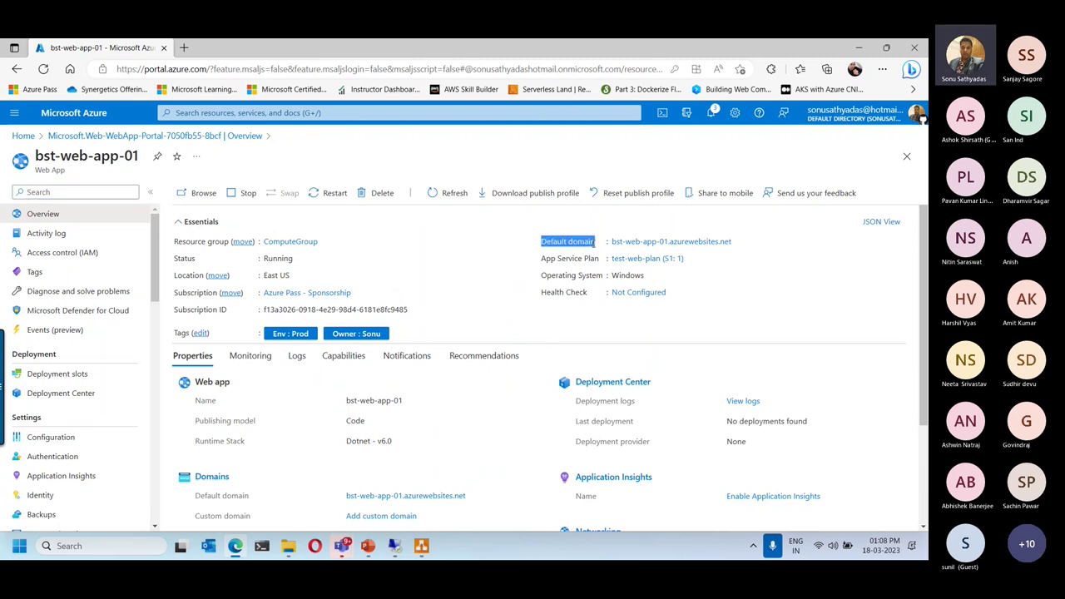
{"action": "mouse_move", "coordinate": [737, 243]}
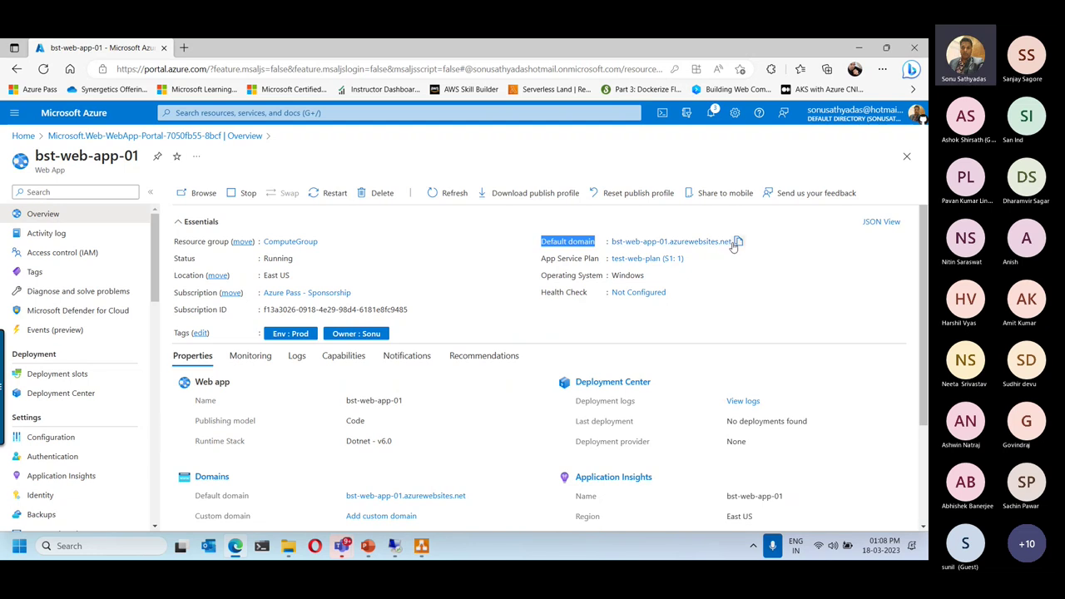
{"action": "left_click", "coordinate": [739, 242]}
{"action": "left_click", "coordinate": [184, 47]}
Load bst-web-app-01.azurewebsites.net to see the default running page, then return to the portal tab.
{"action": "right_click", "coordinate": [171, 69]}
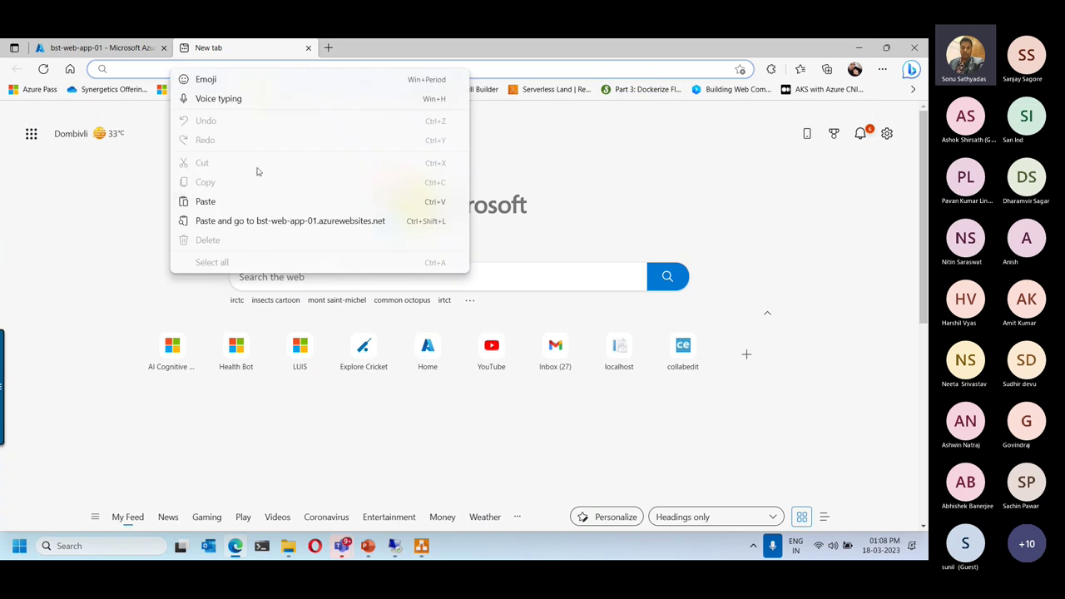
{"action": "left_click", "coordinate": [262, 219]}
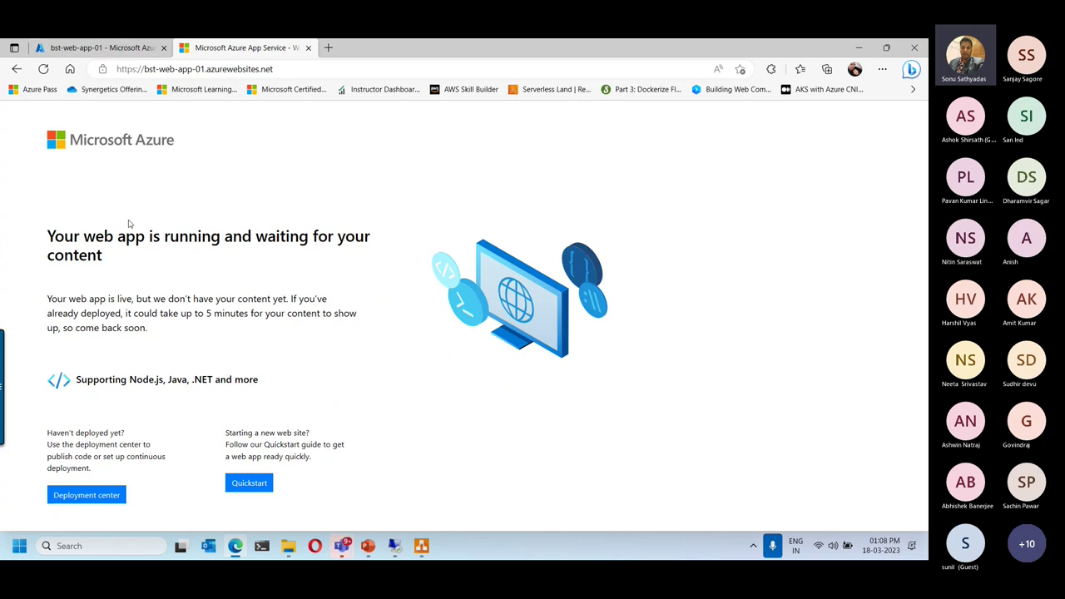
{"action": "left_click", "coordinate": [129, 47]}
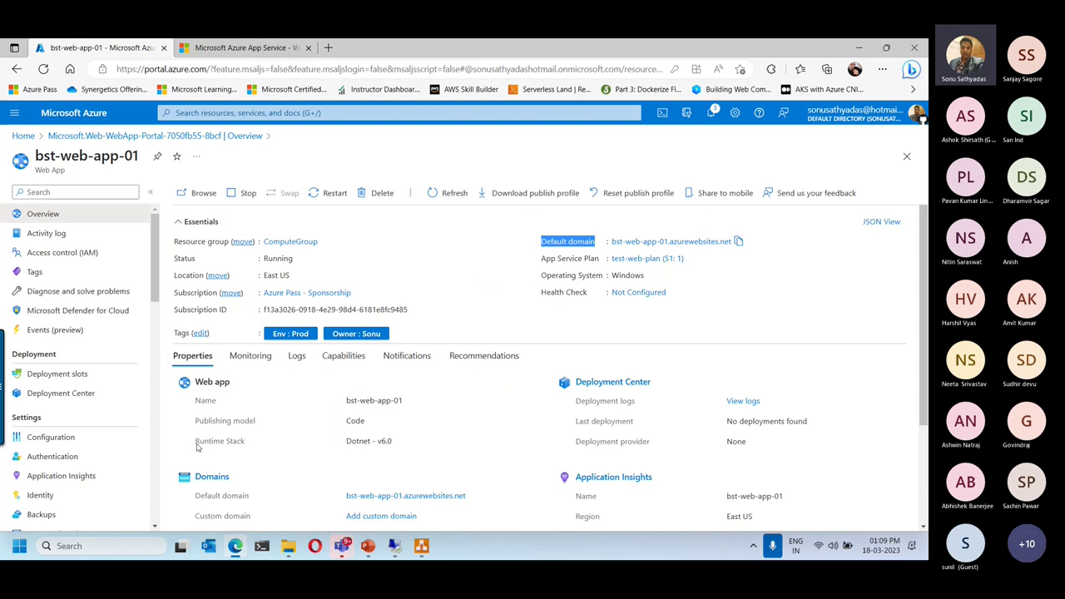
Highlight the Runtime Stack property, then open bst-web-app-01's Configuration page with its application settings.
{"action": "left_click_drag", "start_coordinate": [197, 447], "coordinate": [397, 450]}
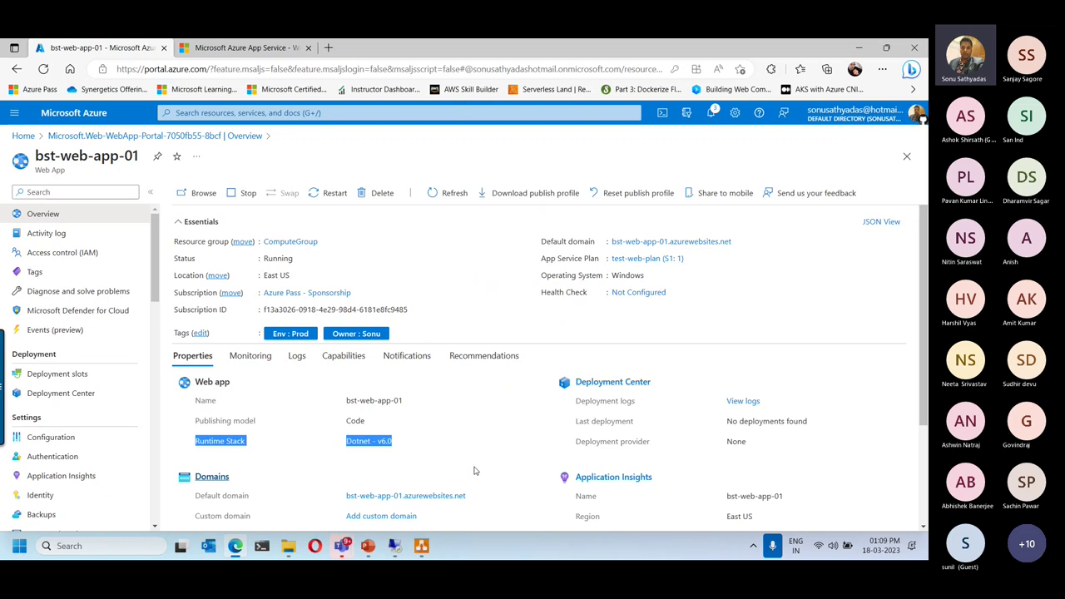
{"action": "left_click", "coordinate": [71, 440]}
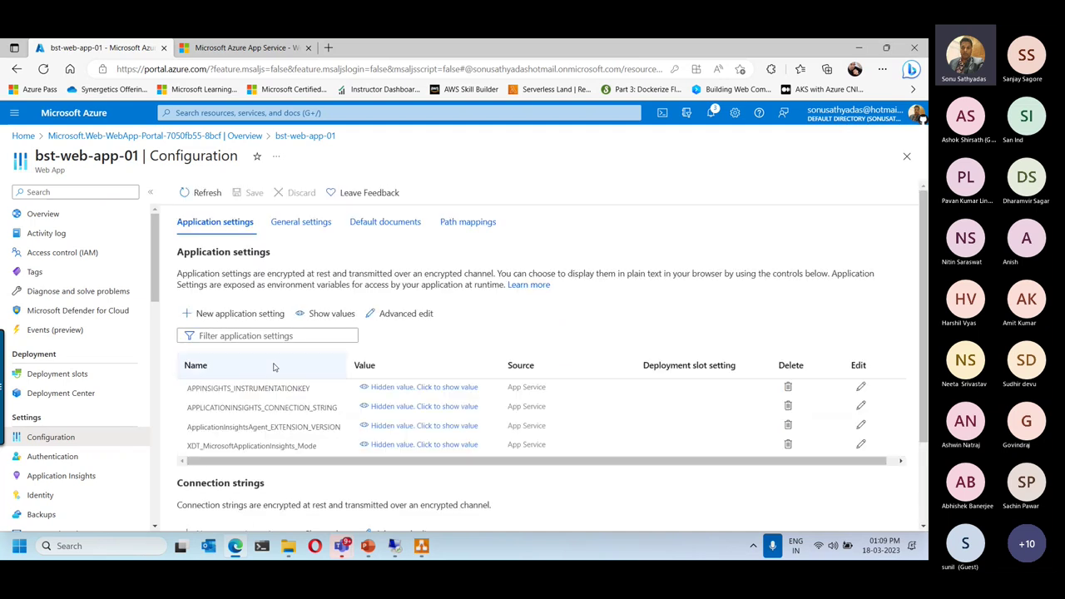
In General settings, try switching the runtime stack to Node, then Python, then Node again.
{"action": "left_click", "coordinate": [314, 221]}
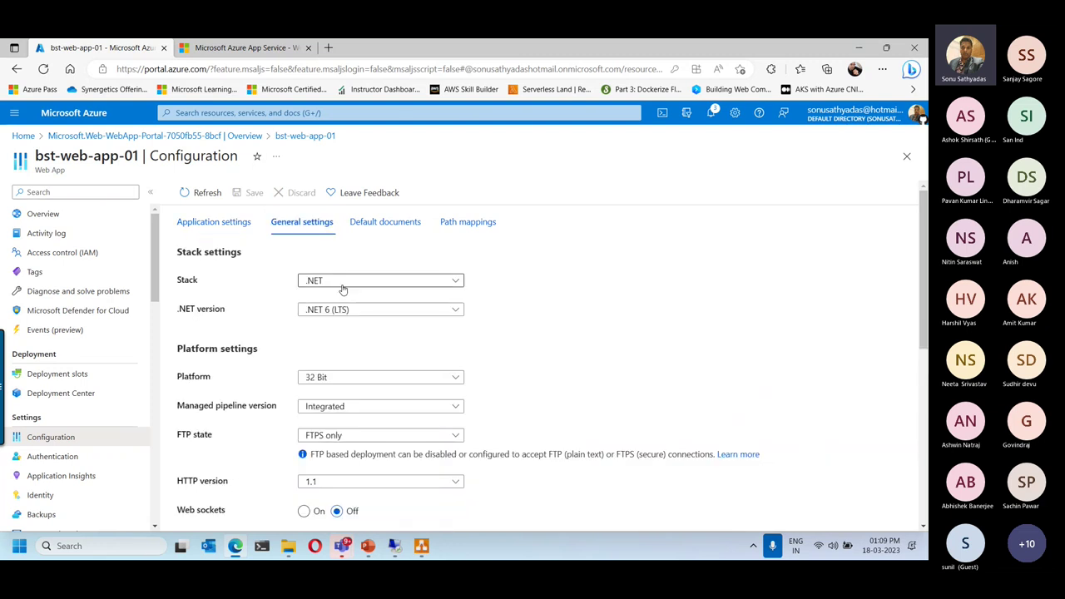
{"action": "left_click", "coordinate": [307, 284]}
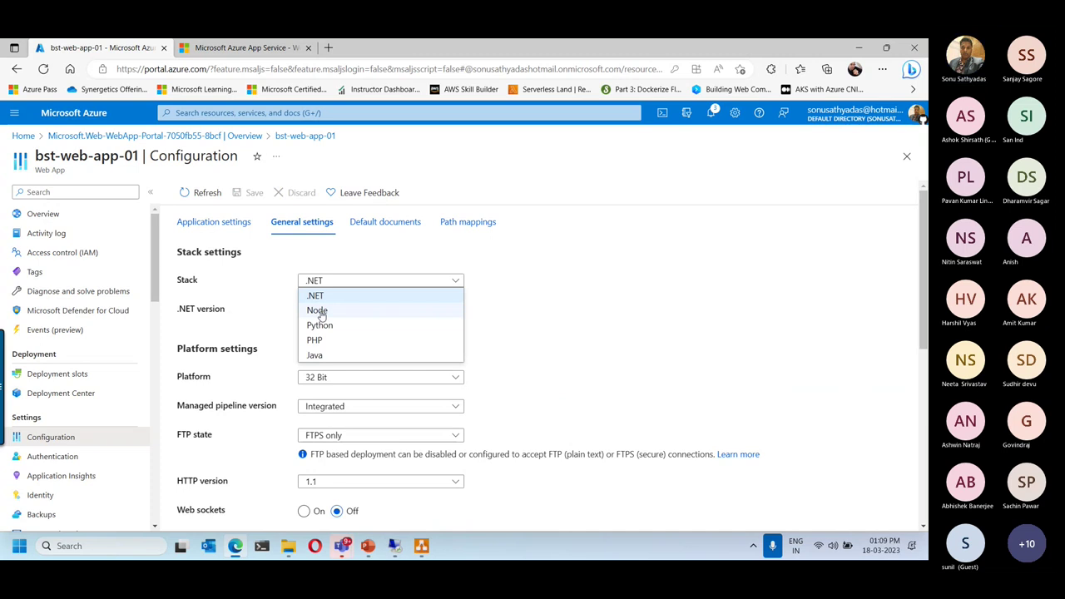
{"action": "left_click", "coordinate": [321, 315]}
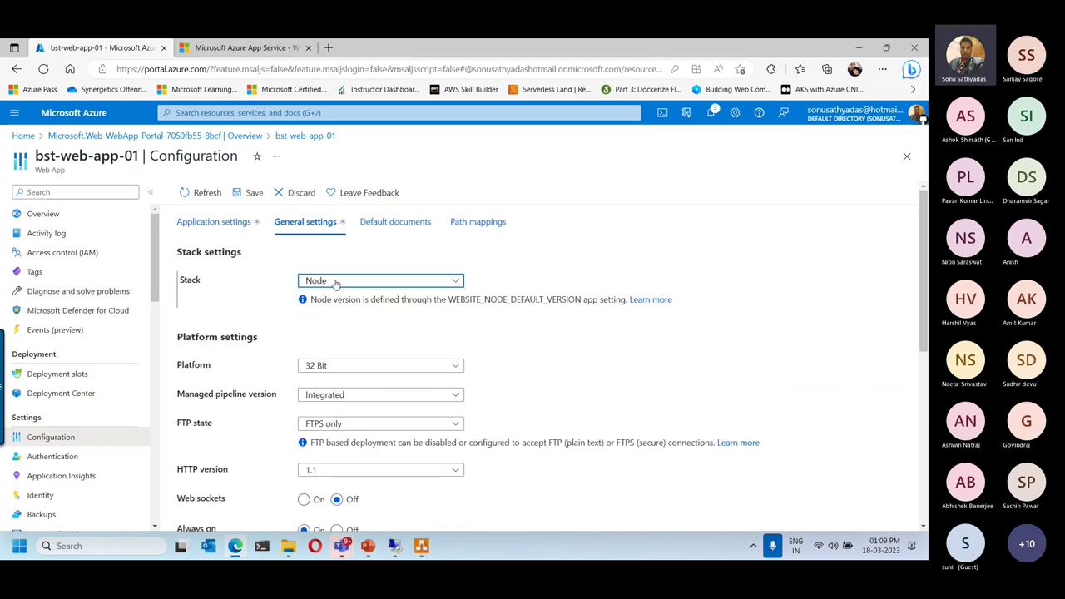
{"action": "left_click", "coordinate": [335, 284]}
{"action": "left_click", "coordinate": [329, 328]}
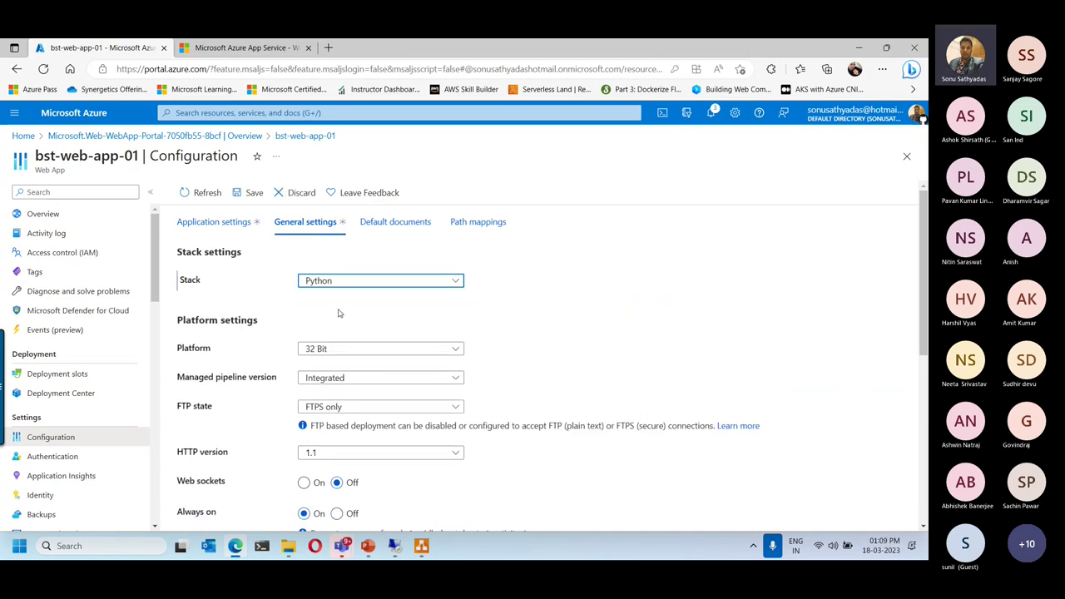
{"action": "left_click", "coordinate": [341, 283]}
{"action": "left_click", "coordinate": [338, 314]}
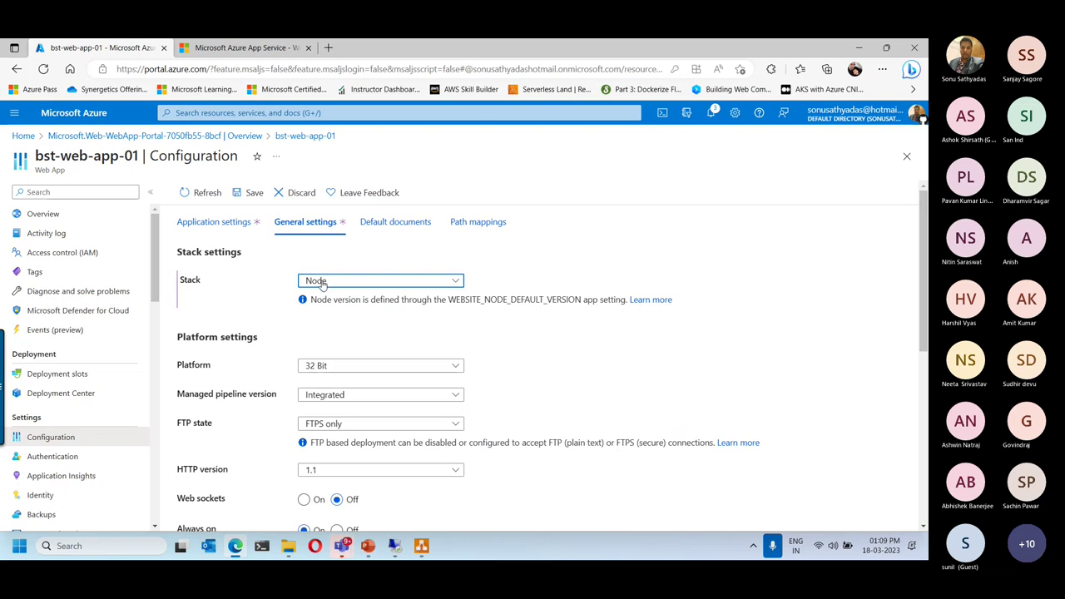
Discard the unsaved stack changes to keep .NET 6 (LTS) and return to the web app overview.
{"action": "left_click", "coordinate": [321, 284]}
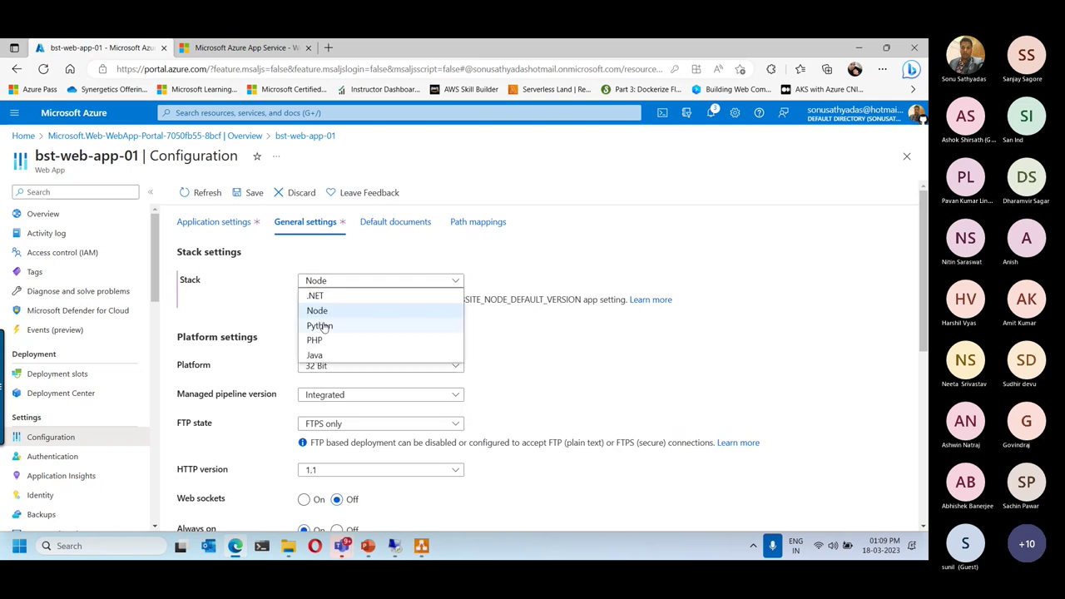
{"action": "left_click", "coordinate": [291, 198]}
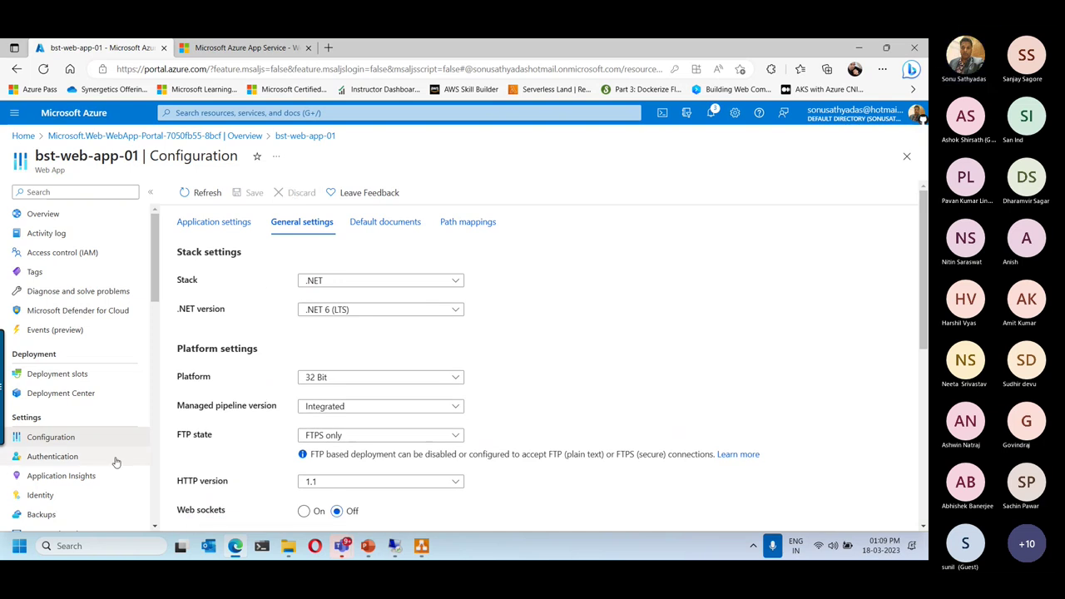
{"action": "left_click", "coordinate": [58, 216]}
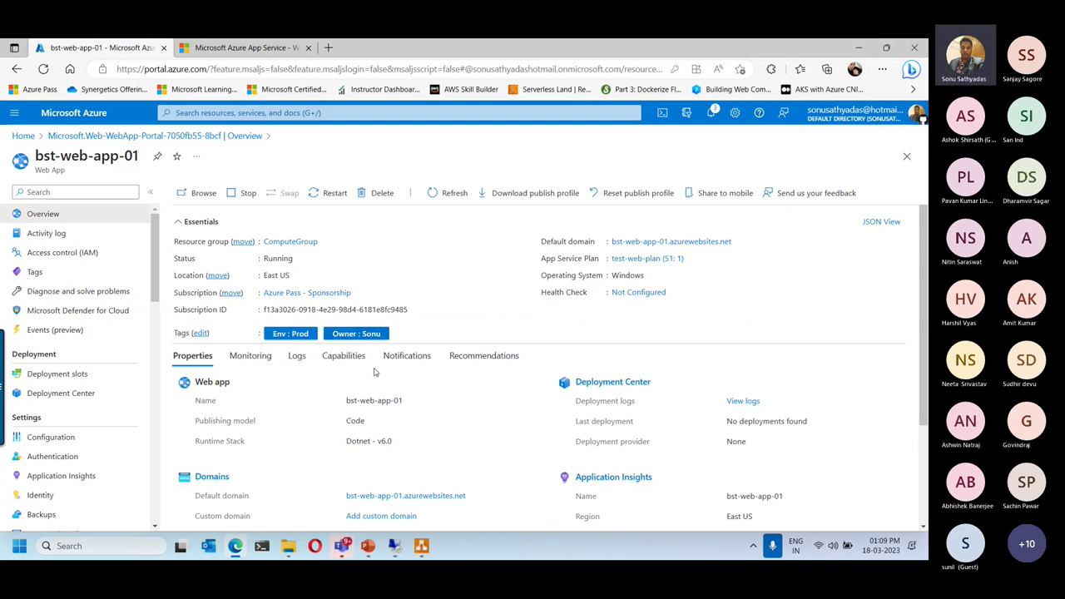
Close the overview and deployment blades to reach Home, then disconnect the eus-web-01 remote desktop session.
{"action": "left_click", "coordinate": [907, 157]}
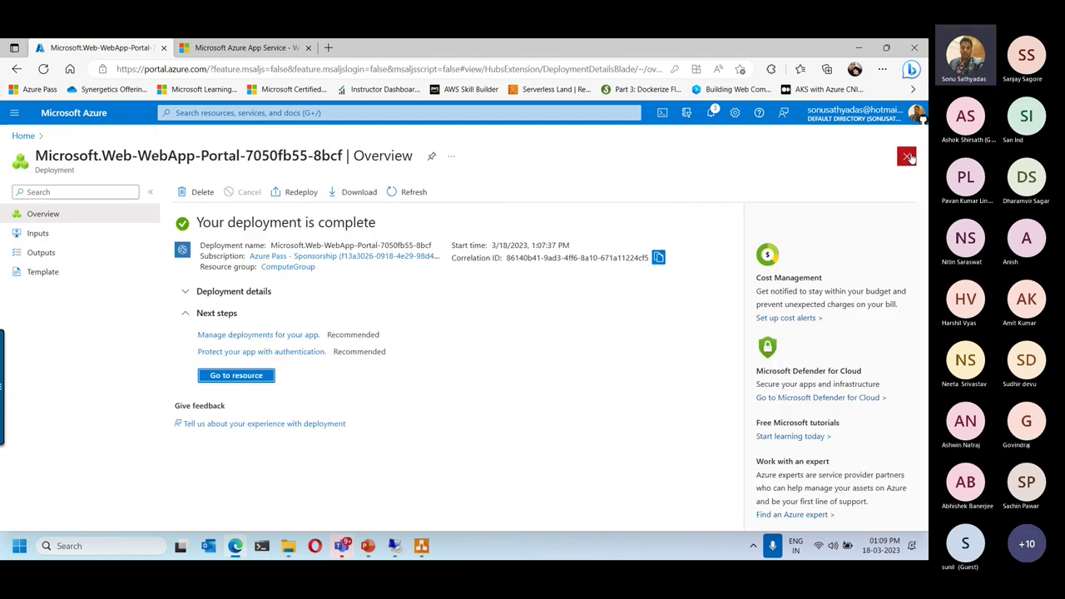
{"action": "left_click", "coordinate": [908, 156]}
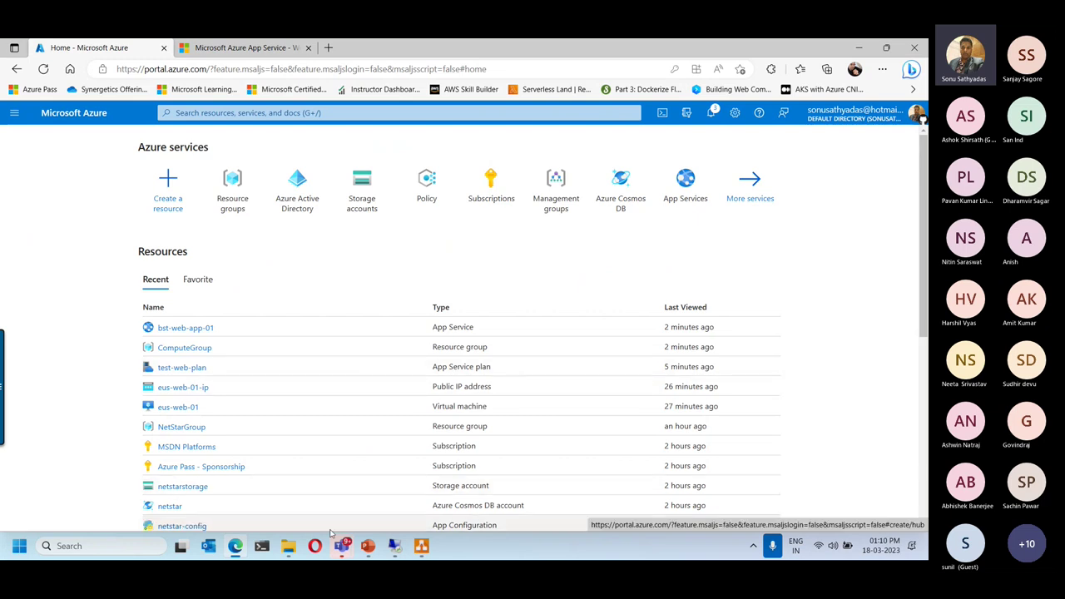
{"action": "mouse_move", "coordinate": [394, 546]}
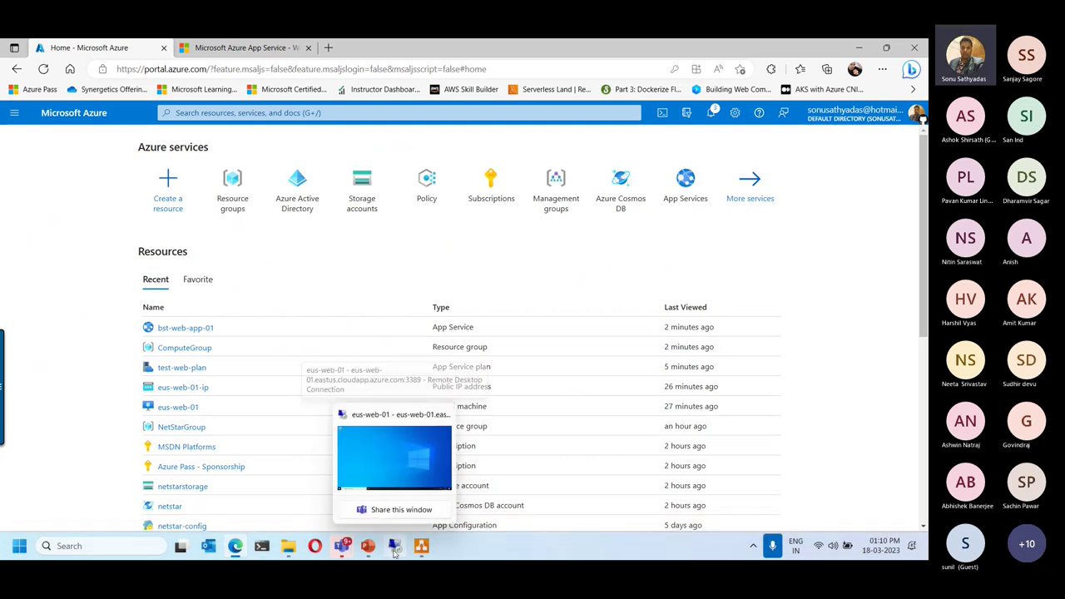
{"action": "left_click", "coordinate": [400, 466]}
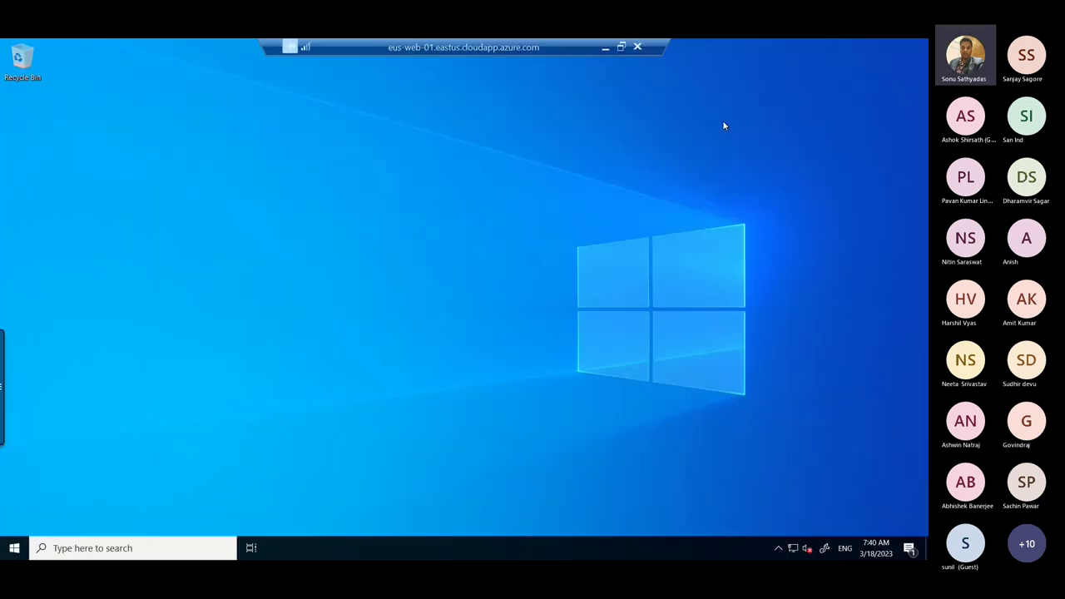
{"action": "left_click", "coordinate": [637, 47]}
{"action": "left_click", "coordinate": [486, 317]}
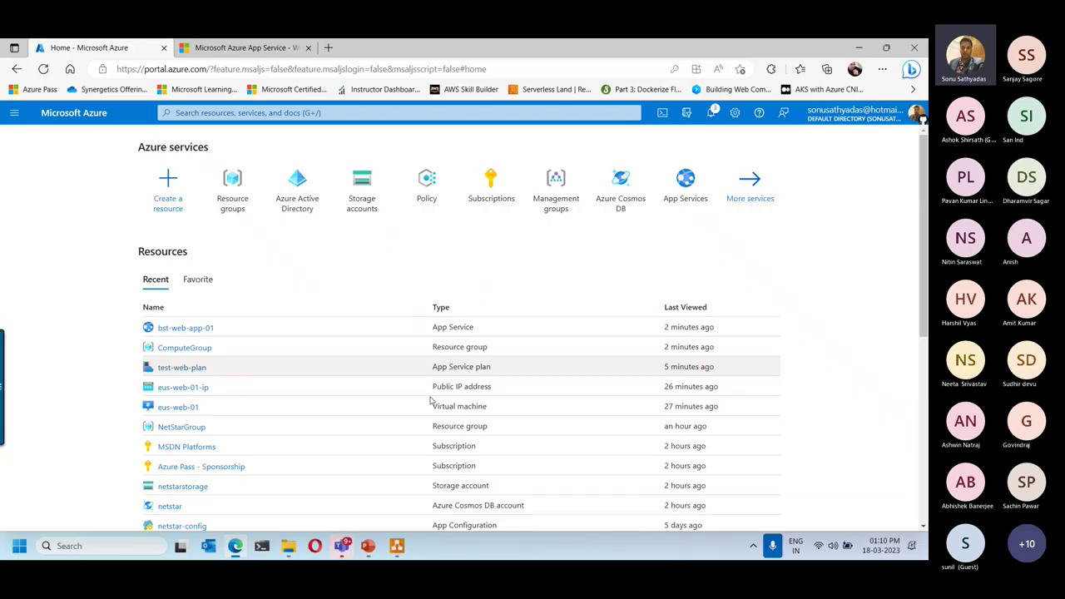